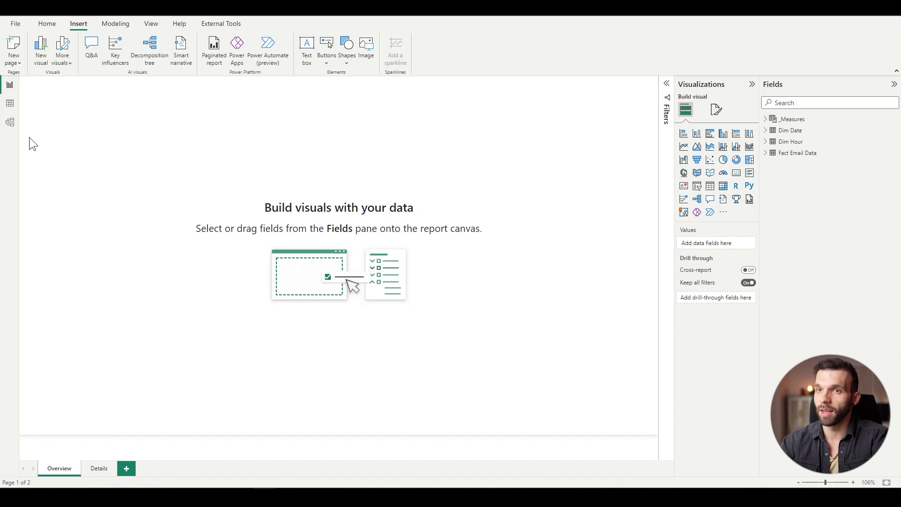
- Examine the data model diagram and the Email, Subject, Country, Folder, time and date columns of the Fact Email Data table
click(9, 122)
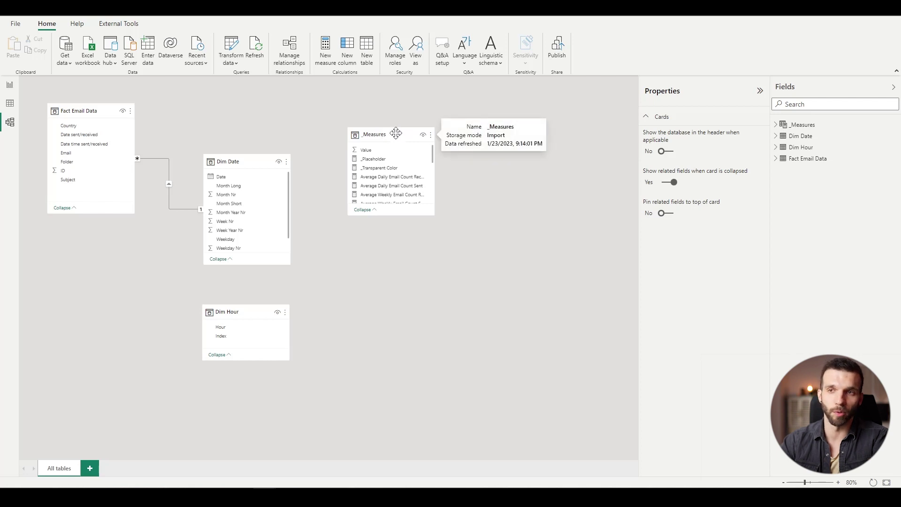
click(10, 103)
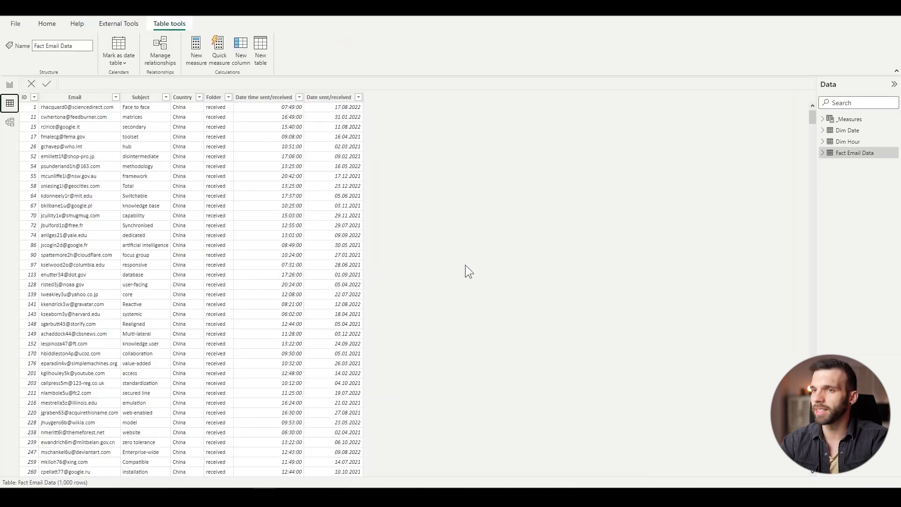
click(58, 164)
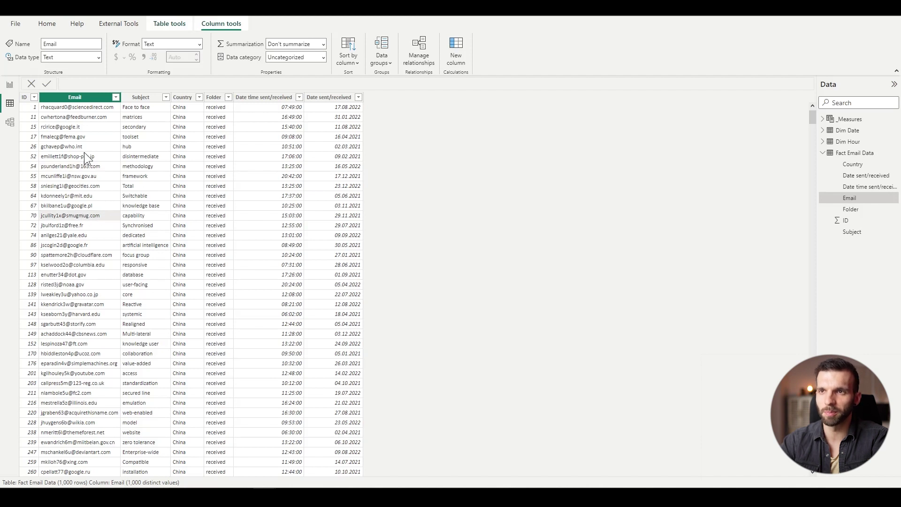
click(145, 205)
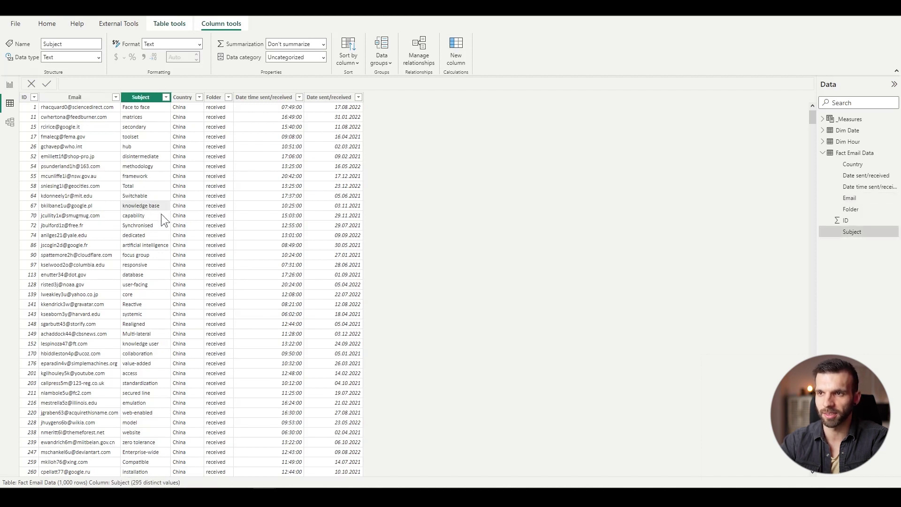
click(178, 207)
click(230, 216)
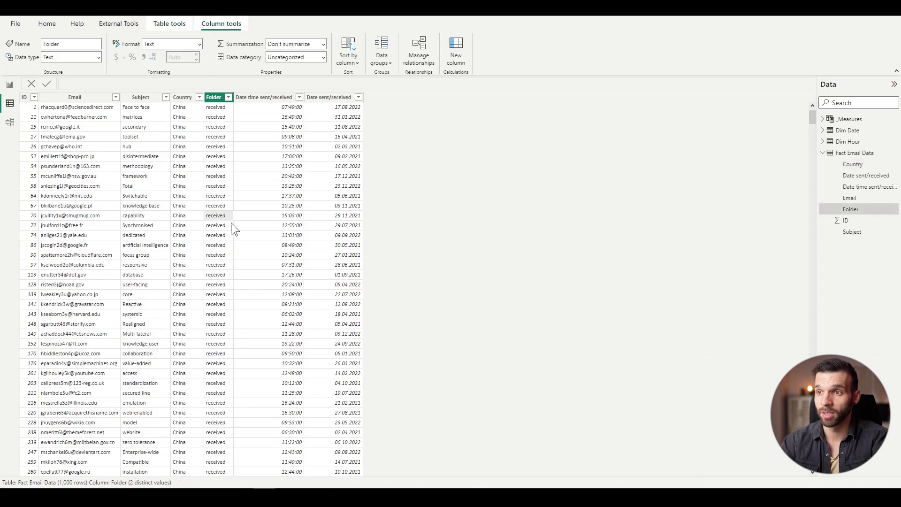
click(258, 218)
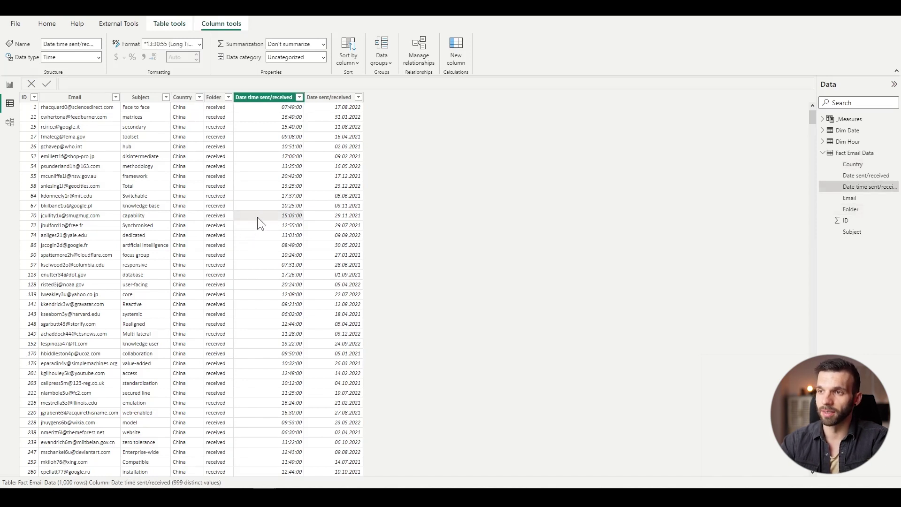
click(327, 215)
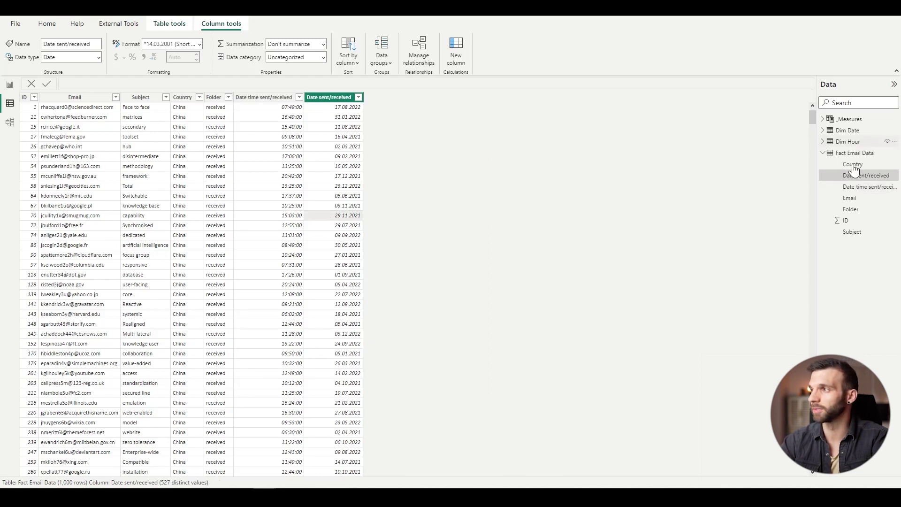
- Examine the columns of the Dim Date and Dim Hour tables, including Weekday Short and Index
click(848, 130)
click(185, 209)
click(357, 207)
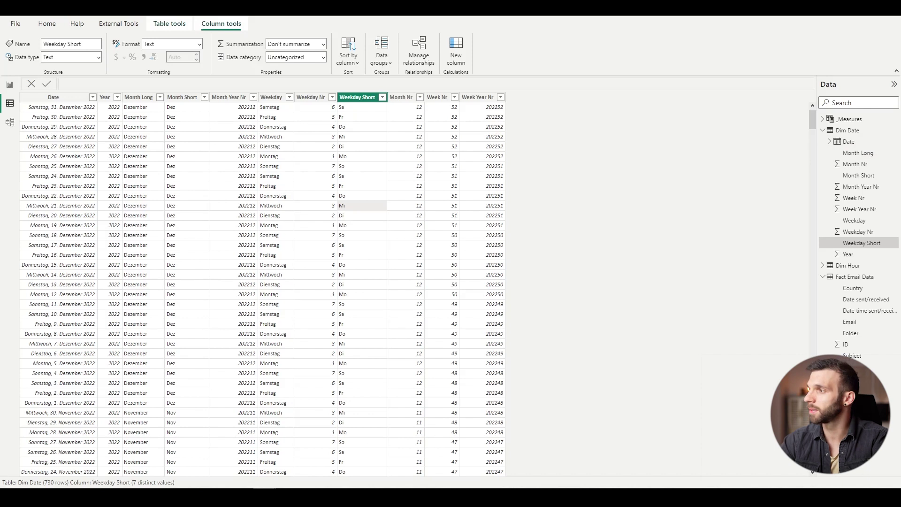
click(847, 265)
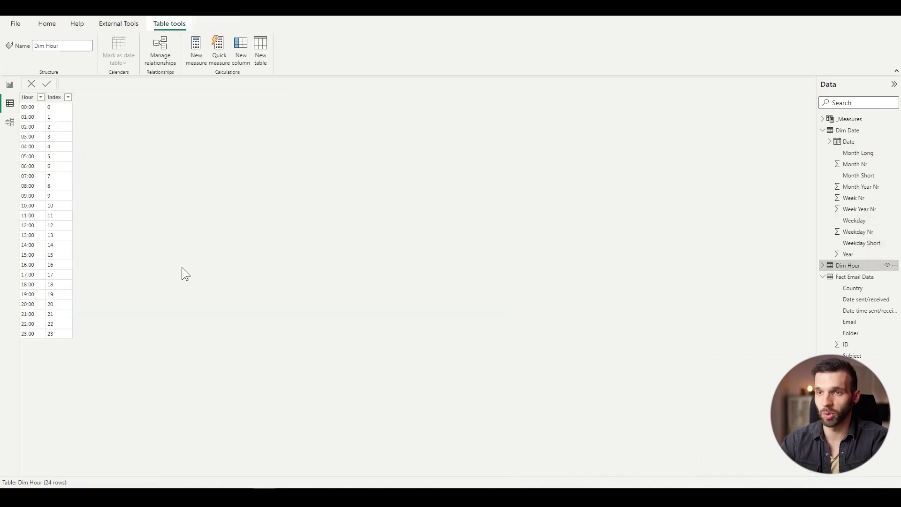
click(48, 229)
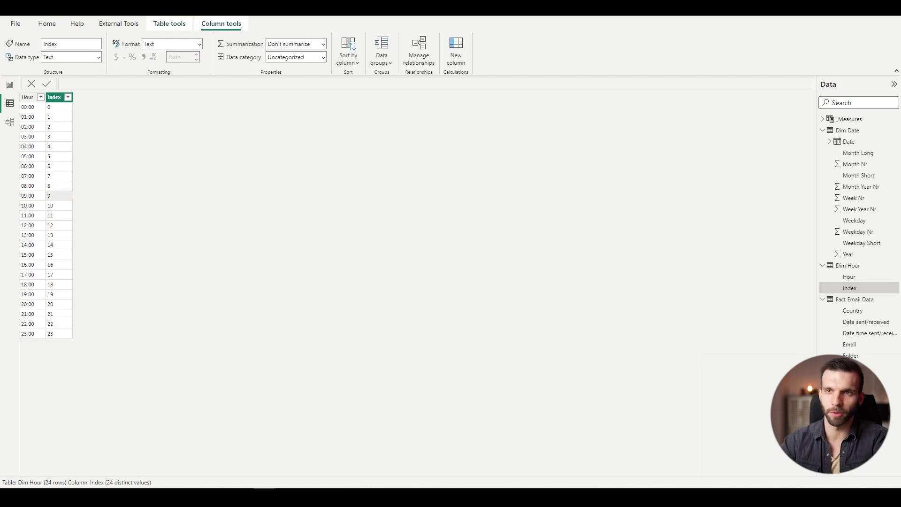
- Add a text box to the Overview report page with bullet questions on email volume, monthly counts, weekly averages, peak hours, countries and subjects
click(10, 87)
click(10, 103)
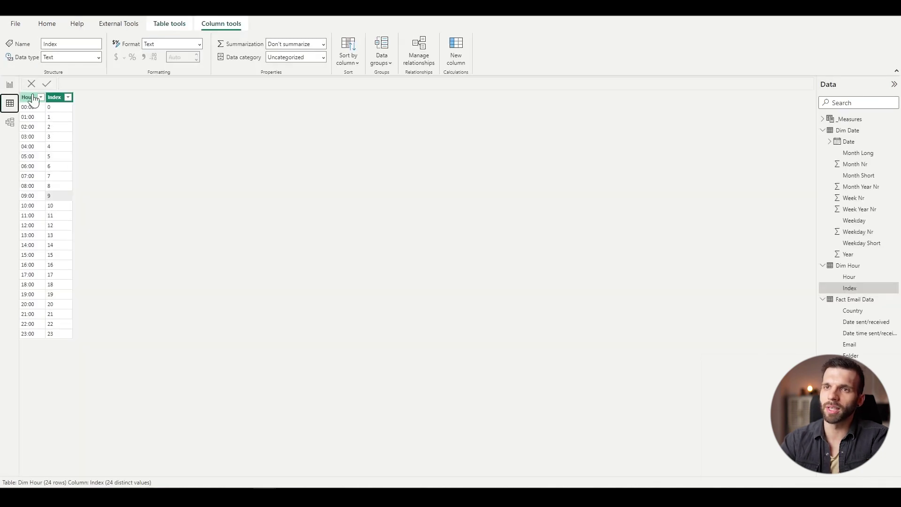
click(16, 86)
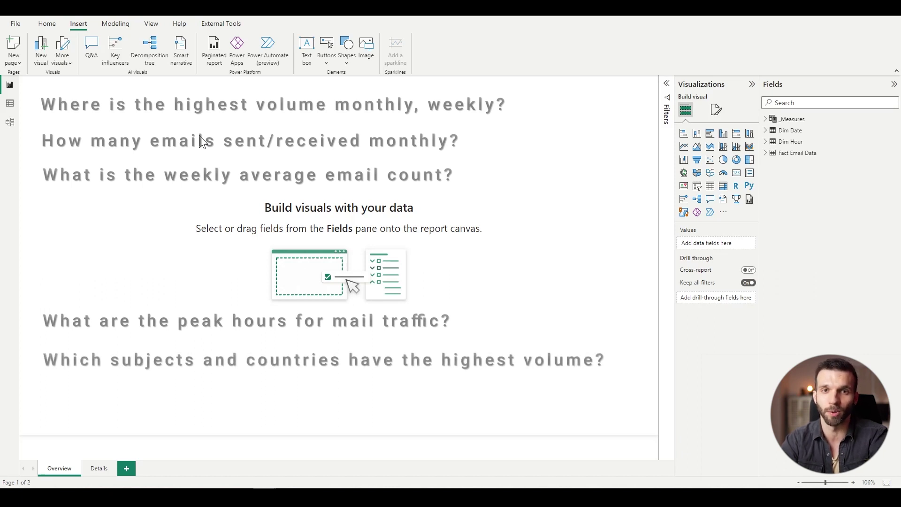
click(307, 49)
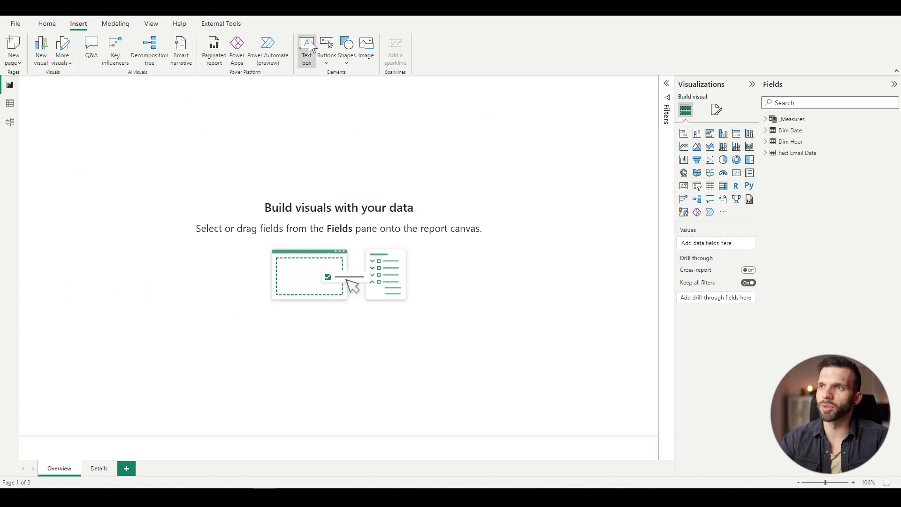
click(38, 88)
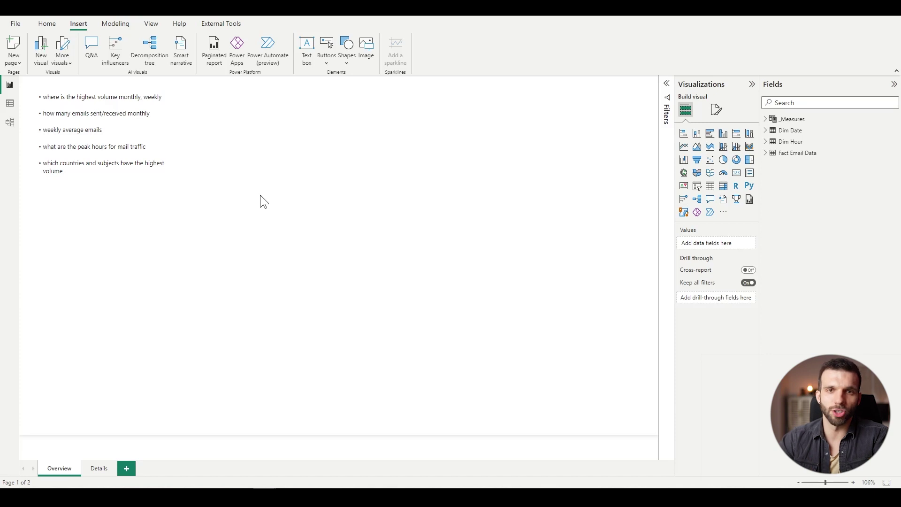
- Create a card visual beside the question list showing the Email Count measure from the _Measures table
click(766, 119)
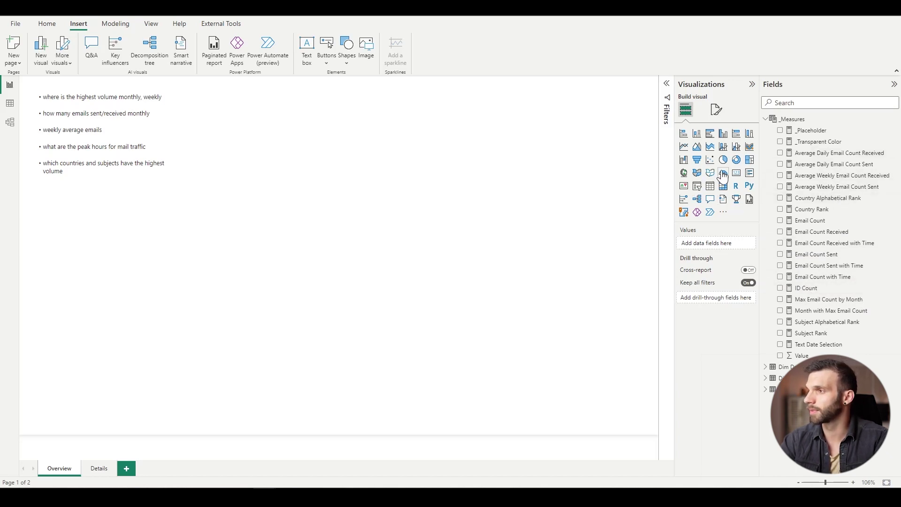
click(737, 172)
drag(139, 266, 300, 144)
drag(810, 220, 296, 207)
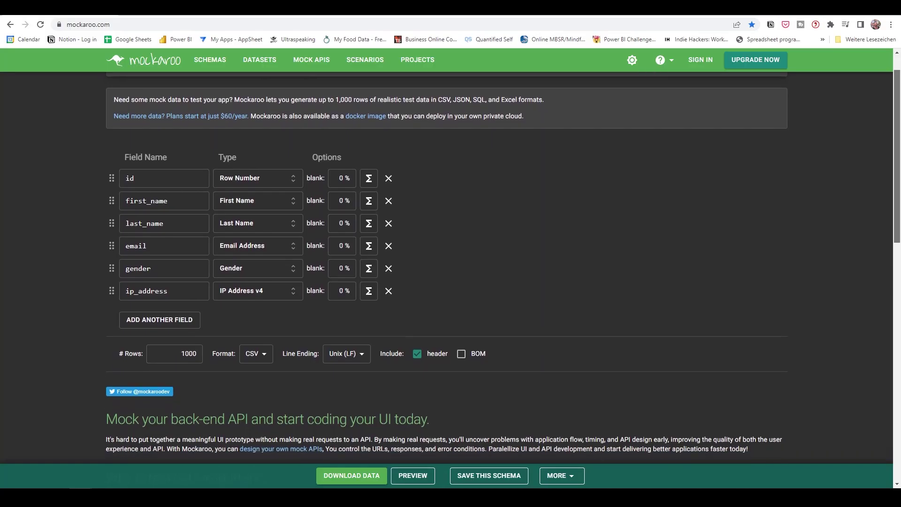
scroll(450, 263, down, 2)
scroll(450, 263, down, 3)
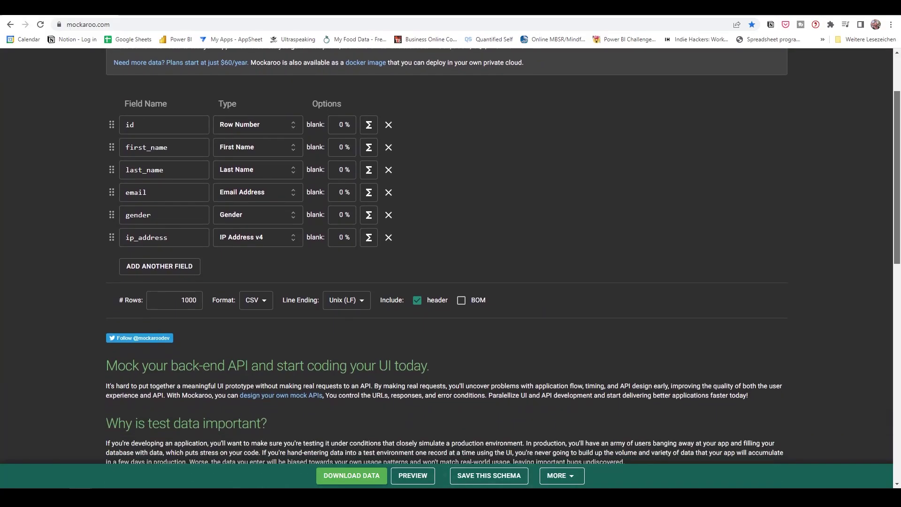
scroll(451, 263, down, 1)
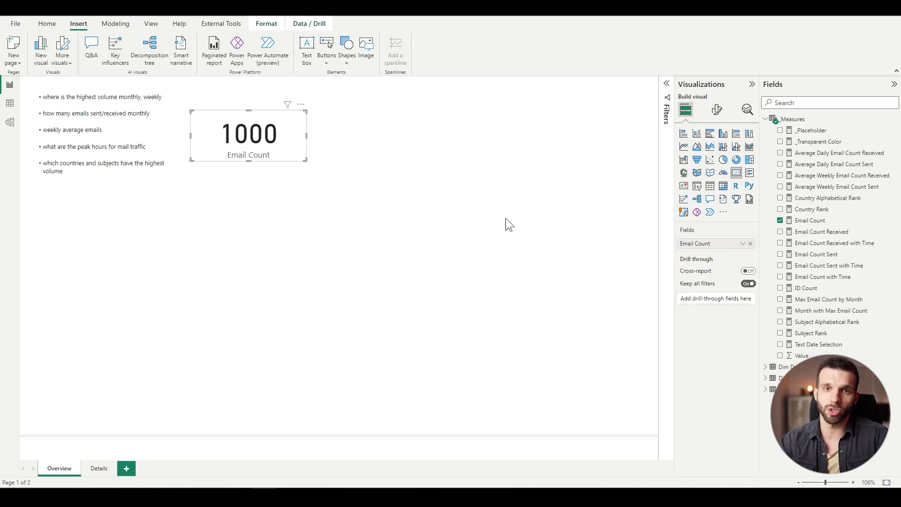
- Set the Email Count card's callout value font size to 35 and turn off its category label
click(717, 110)
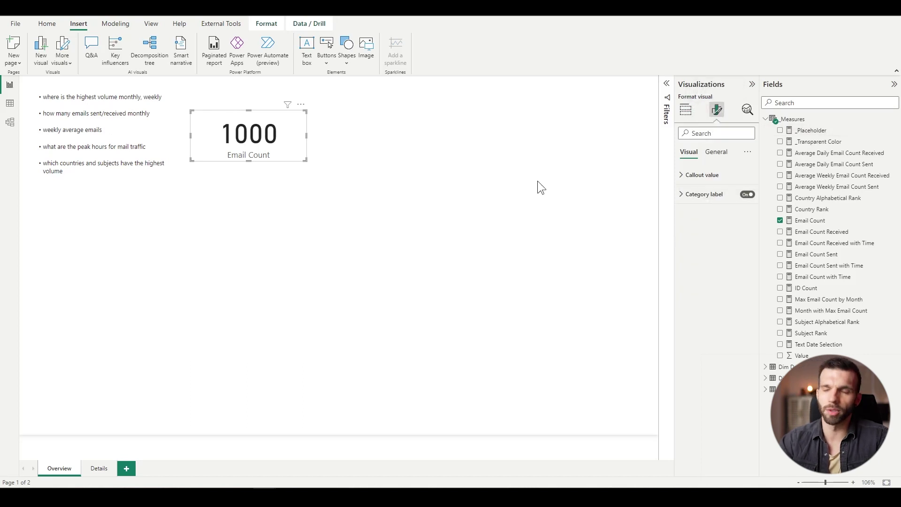
click(686, 175)
click(734, 202)
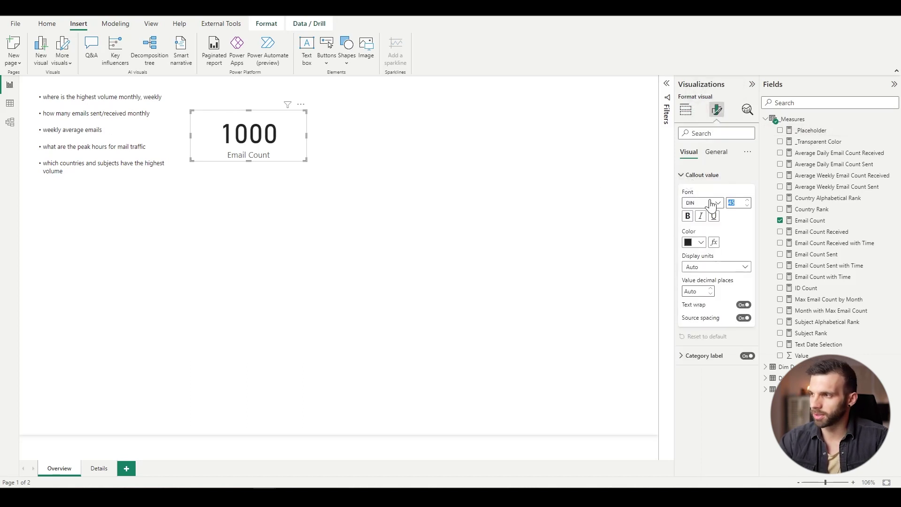
text(35)
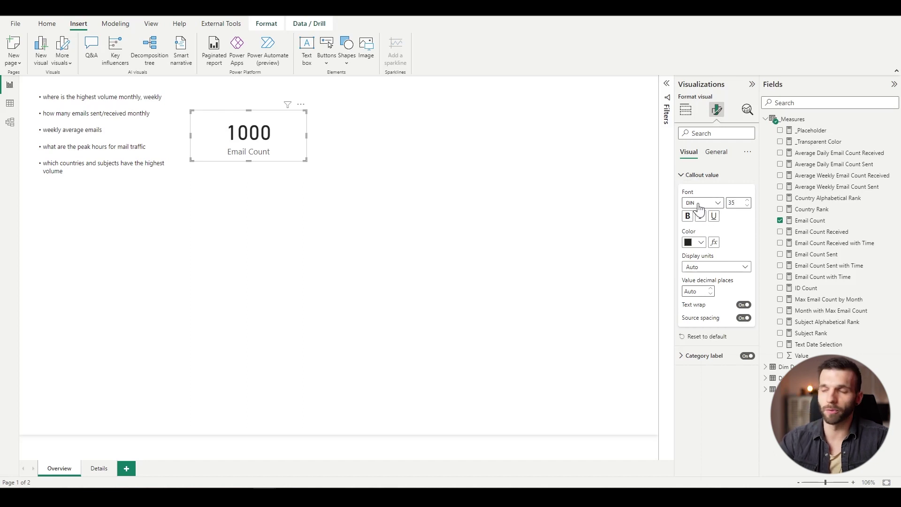
click(684, 175)
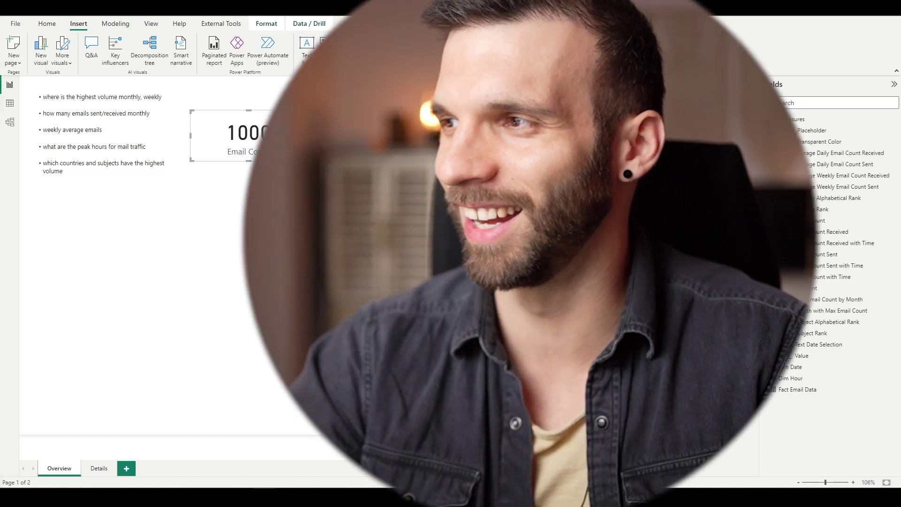
click(748, 194)
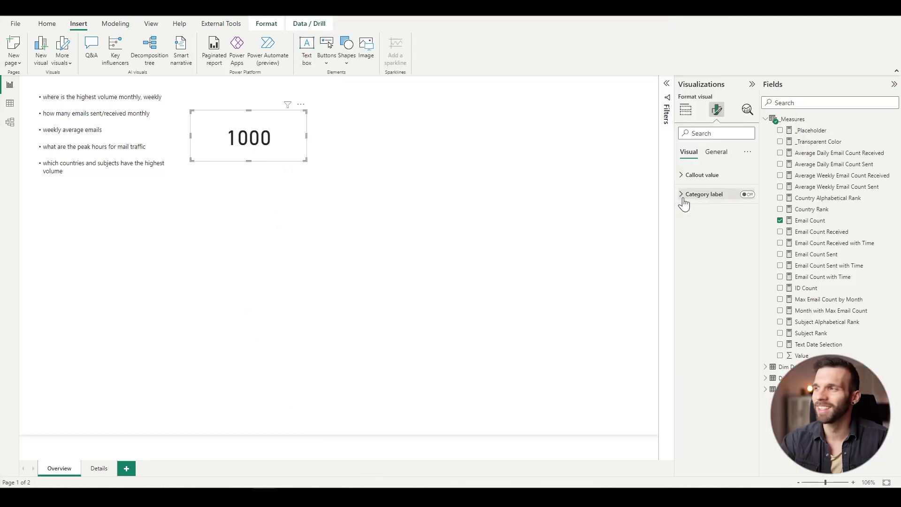
- Change the card's callout value color to a dark grey and narrow the card around the number
click(684, 175)
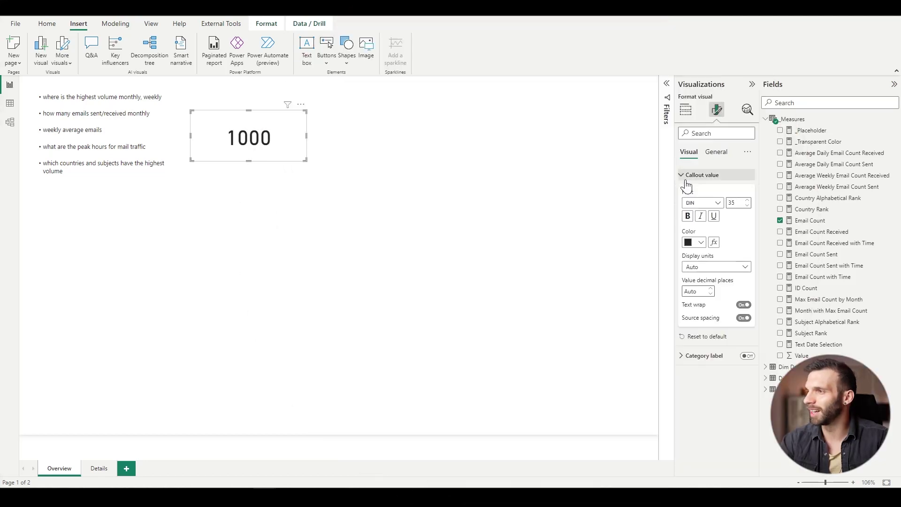
click(695, 242)
click(709, 310)
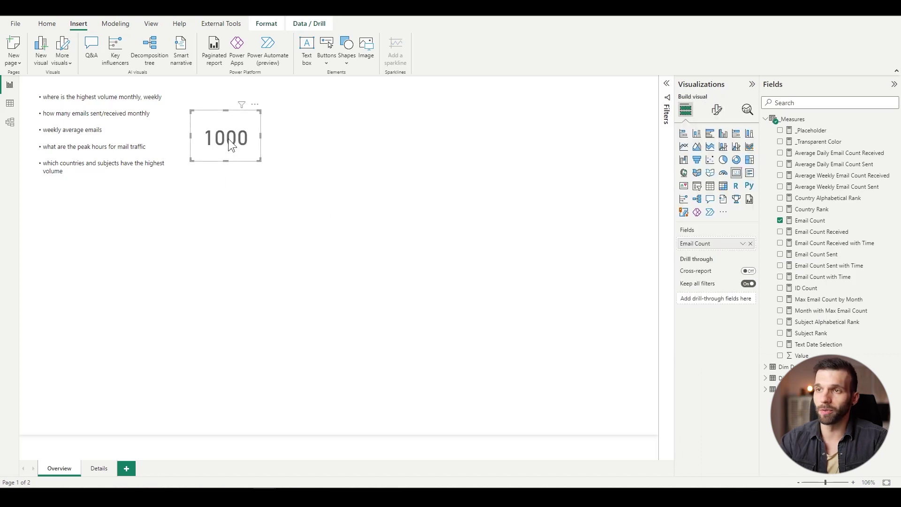
- Duplicate the Email Count card and place the copy directly below the original
key(ctrl+c)
key(ctrl+v)
drag(235, 140, 230, 197)
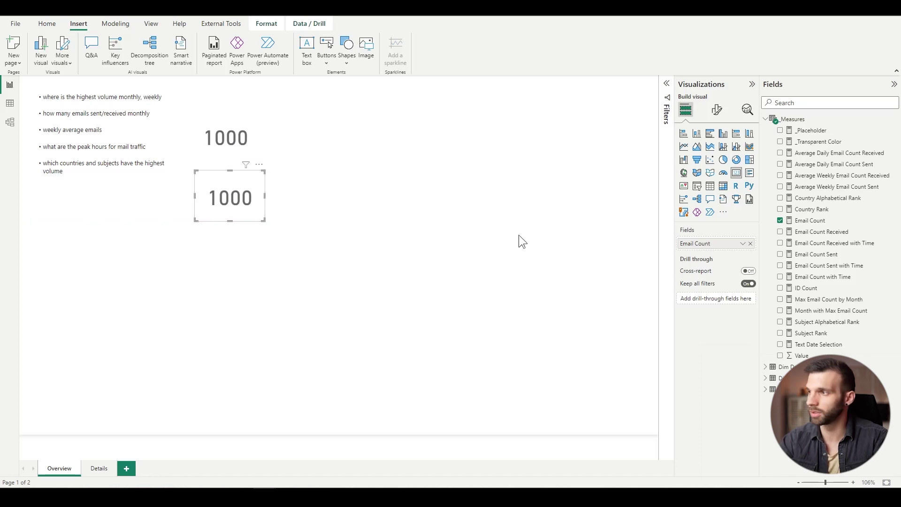
- Convert the copied card to an area chart with Month Long from Dim Date on the X-axis, and enlarge it
click(697, 148)
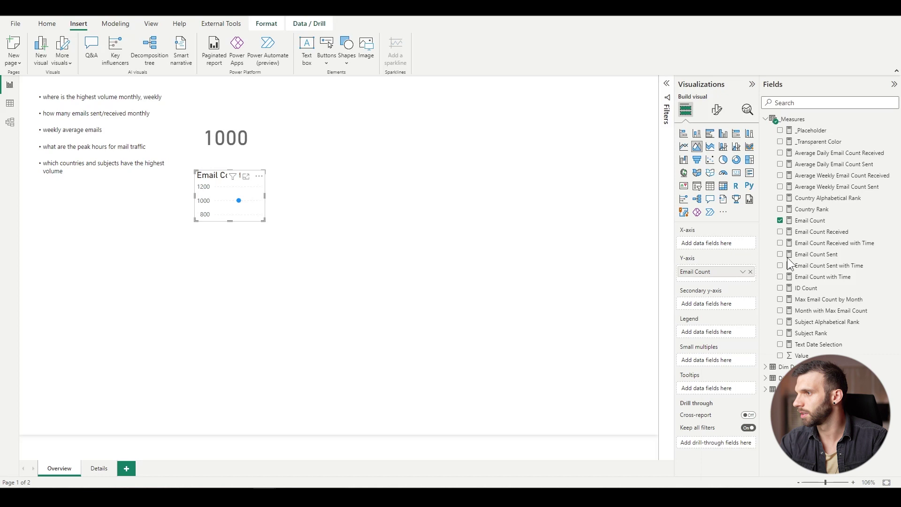
click(765, 366)
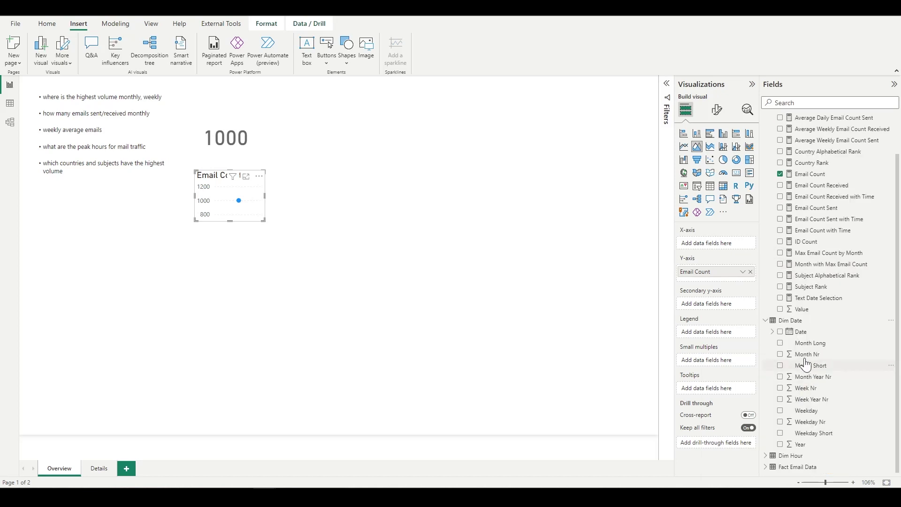
drag(808, 350, 711, 244)
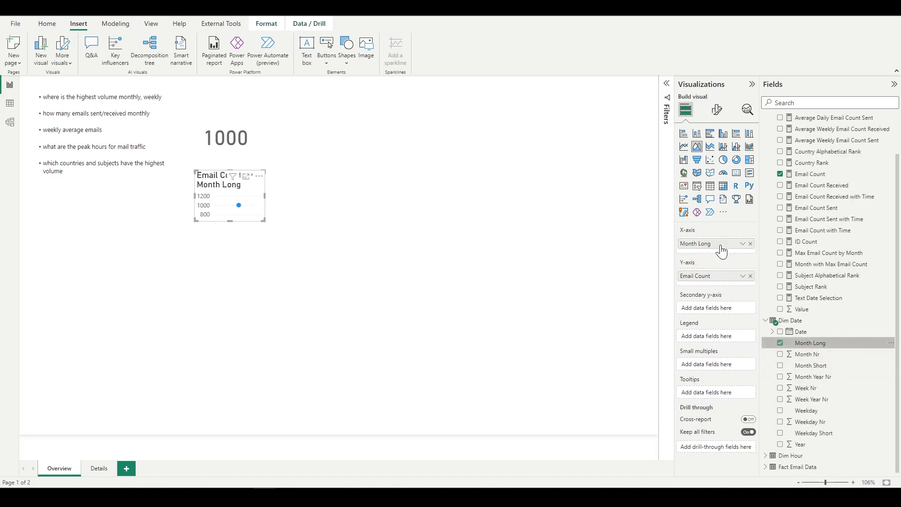
drag(280, 222, 283, 248)
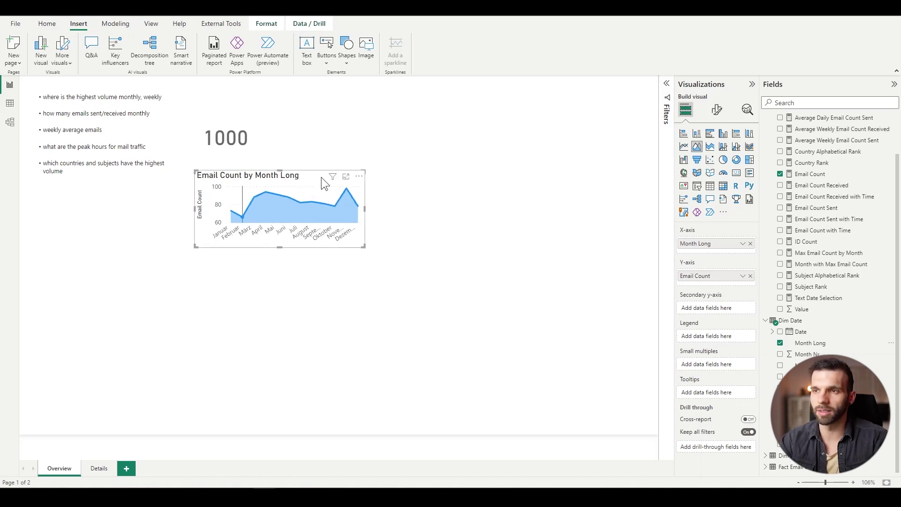
- Turn off the Y-axis title of the Email Count by Month Long area chart
click(716, 110)
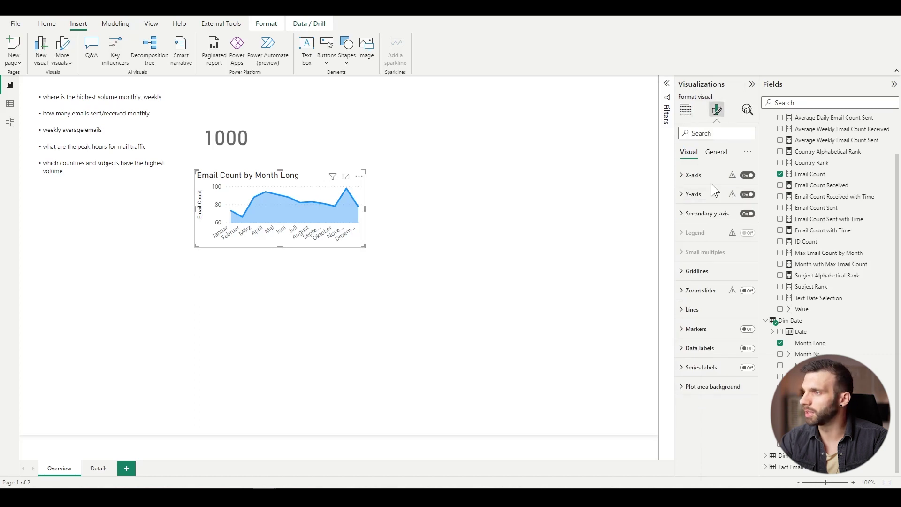
click(690, 194)
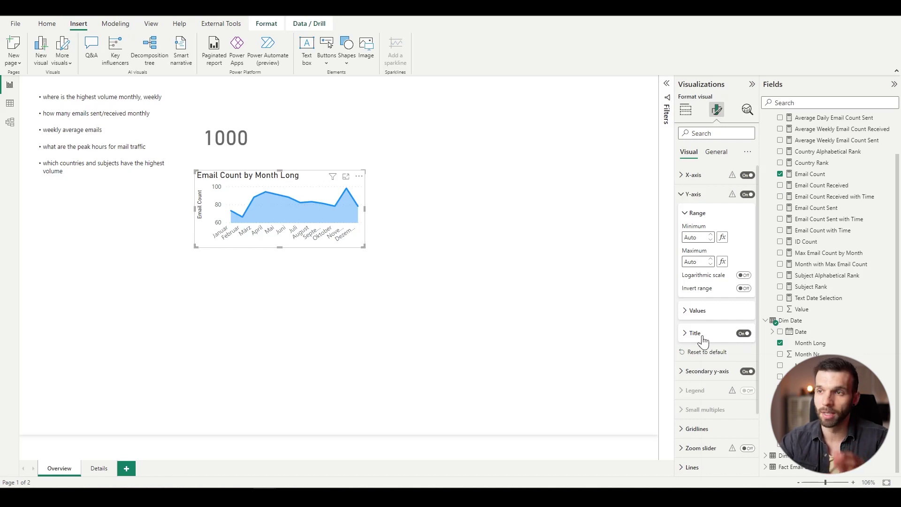
click(744, 334)
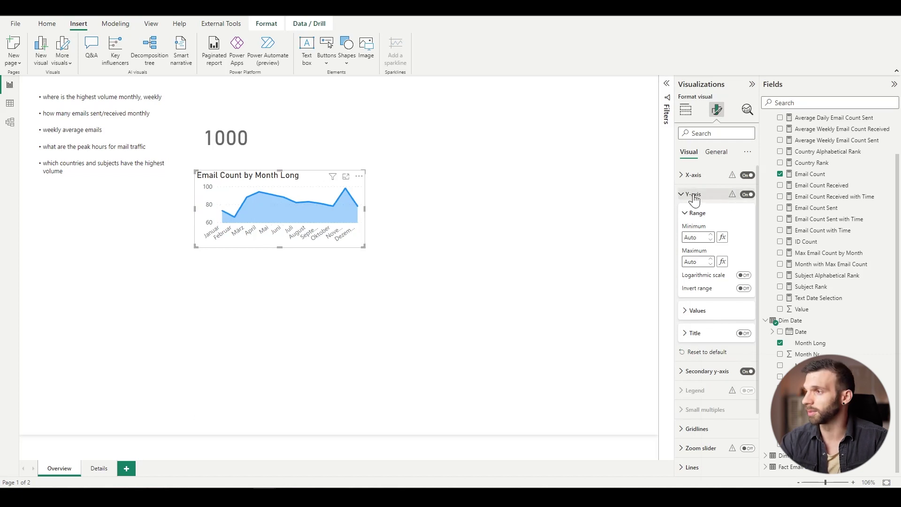
click(692, 194)
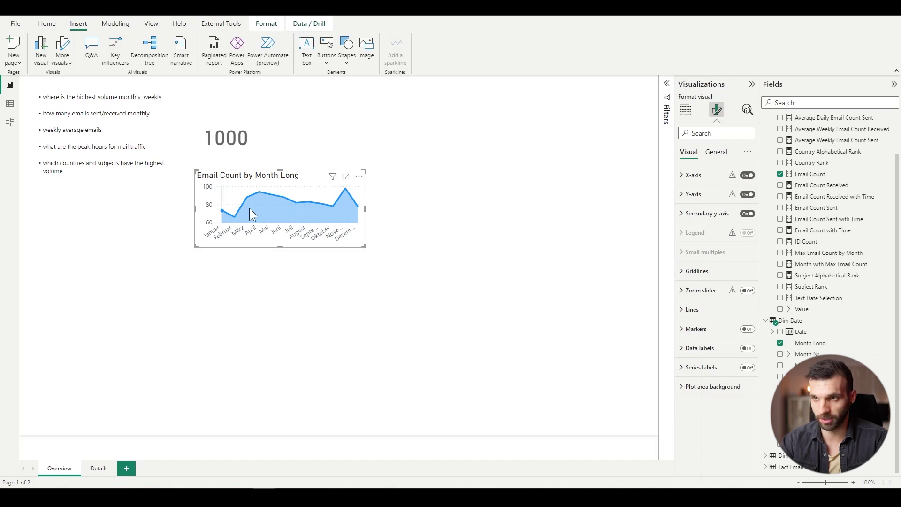
- Set the minimum of the area chart's Y-axis range to 0
click(692, 195)
click(692, 238)
text(0)
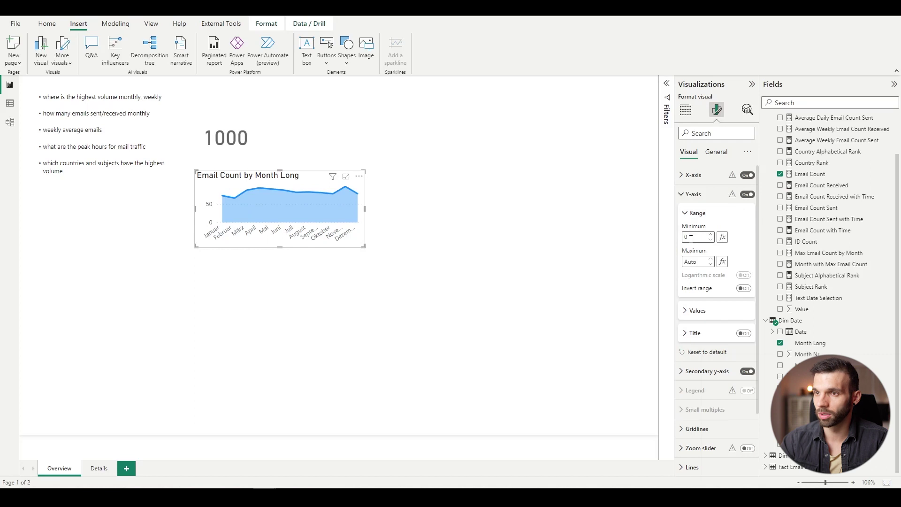
- Replace Month Long with Month Short on the X-axis of the Email Count area chart
click(700, 148)
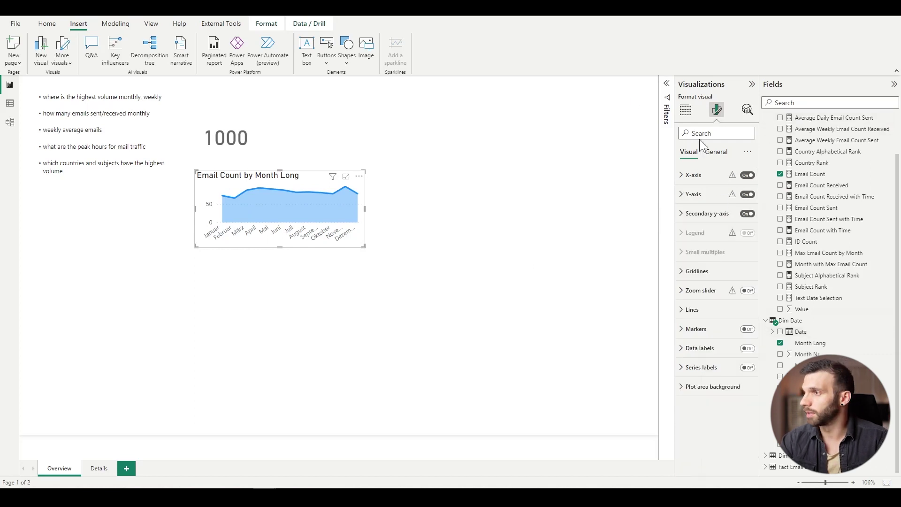
click(691, 118)
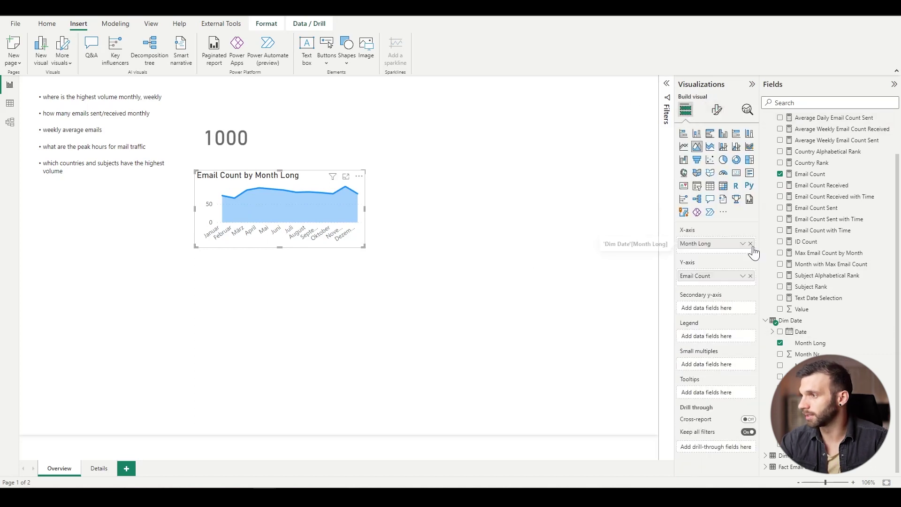
click(751, 242)
click(780, 365)
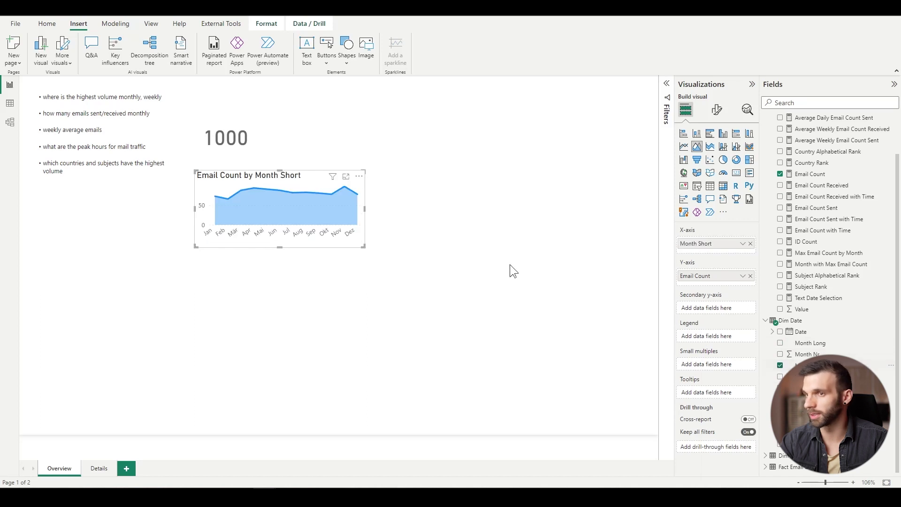
- Turn off the horizontal gridlines of the Email Count by Month Short area chart
click(716, 106)
scroll(702, 352, down, 3)
click(697, 351)
click(744, 371)
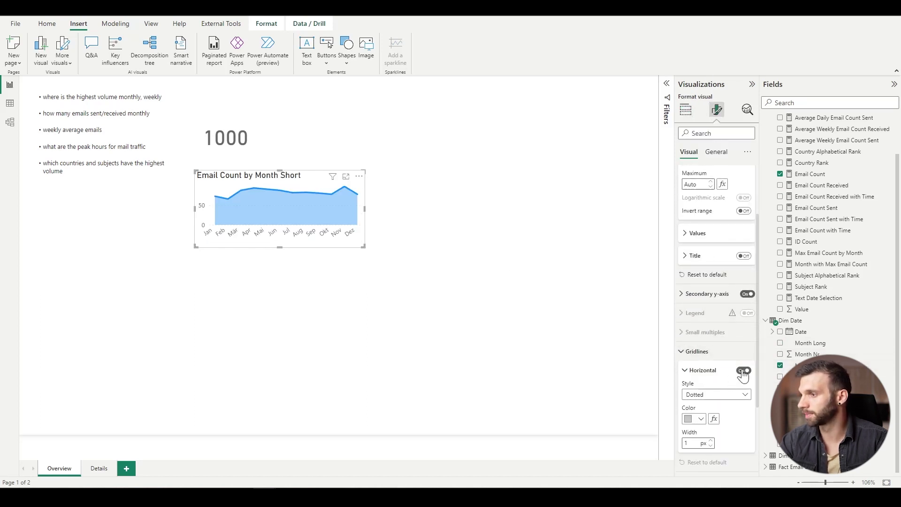
- Set the stroke width of the area chart's line to 1 px
scroll(714, 309, down, 2)
click(704, 390)
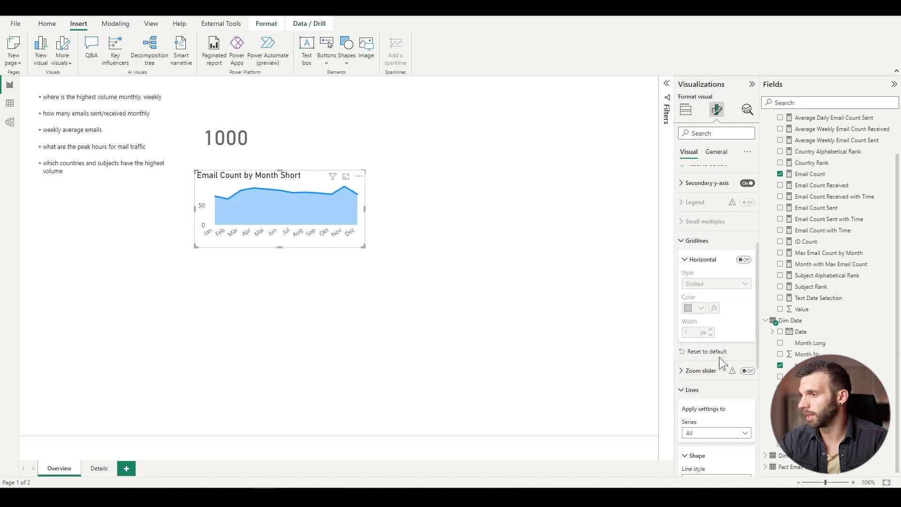
scroll(714, 404, down, 2)
click(711, 438)
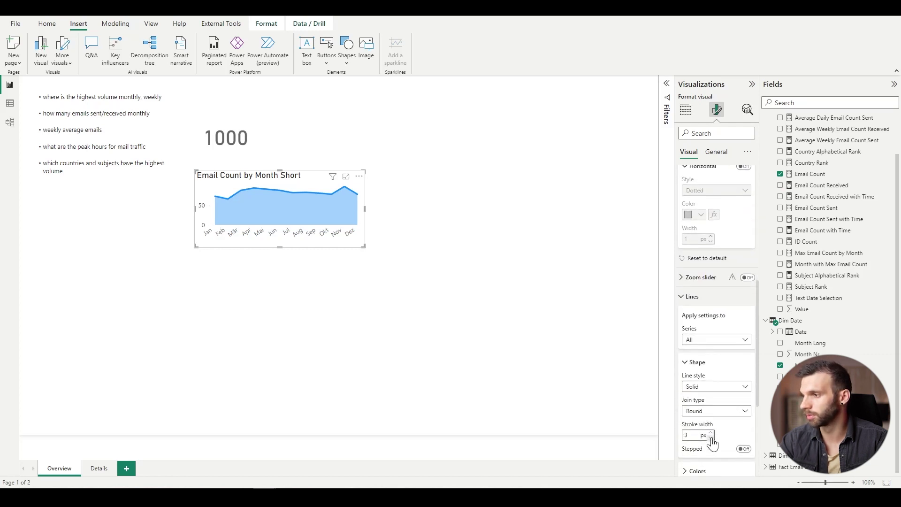
click(711, 438)
- Change the area chart's Email Count line colour to dark gray and set the shade area transparency to 80%
scroll(732, 339, down, 2)
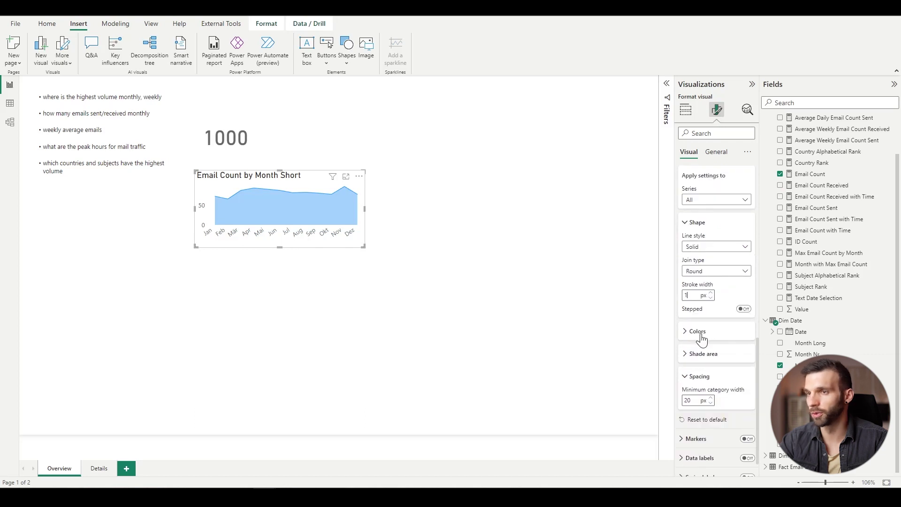
click(700, 332)
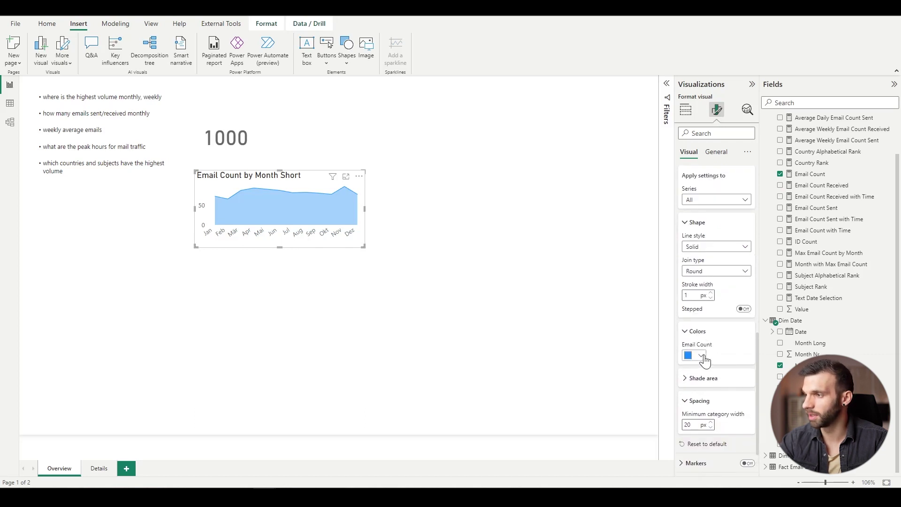
click(701, 356)
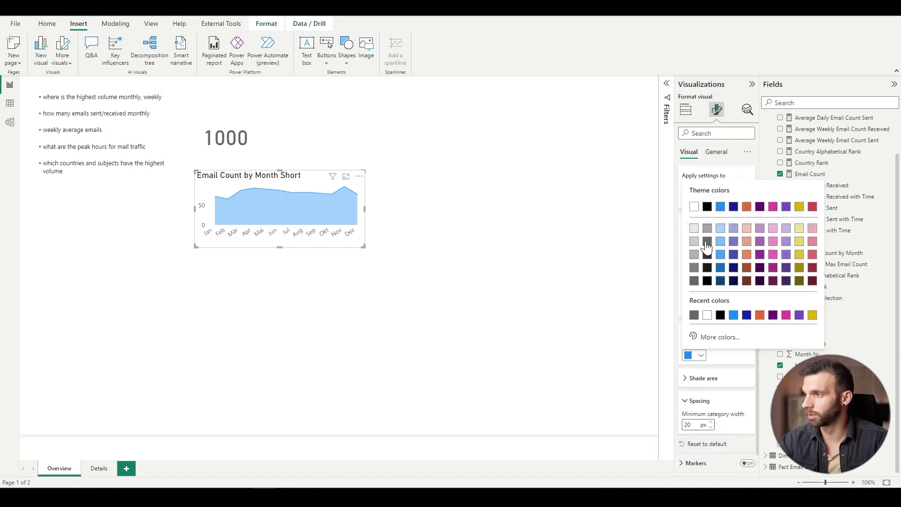
click(707, 241)
click(707, 337)
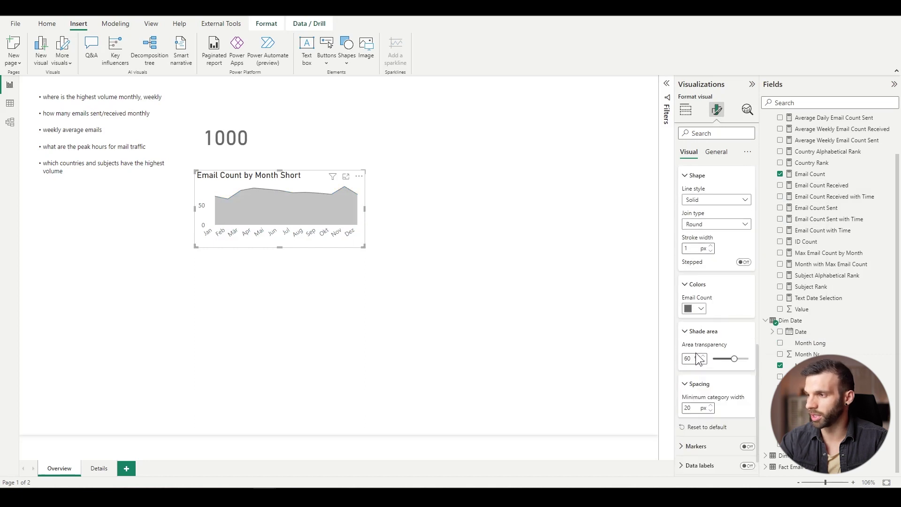
text(80)
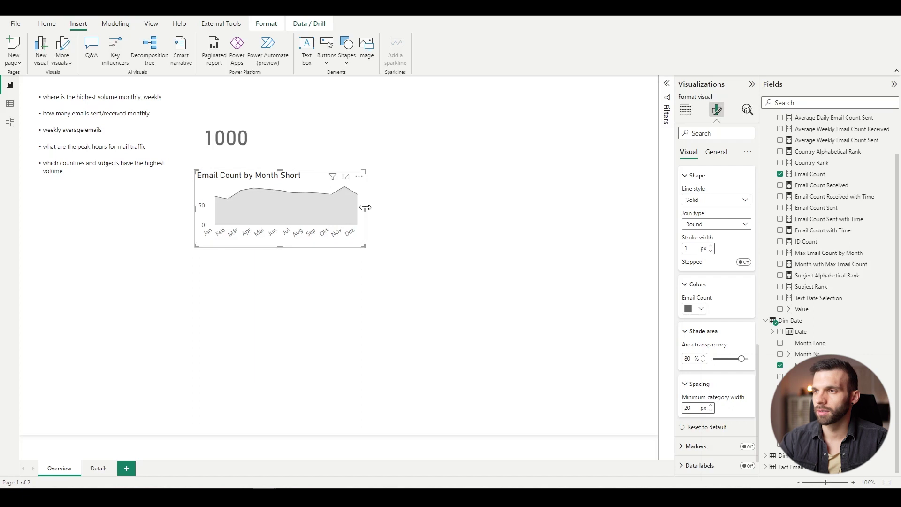
- Set the font size of the area chart's X-axis and Y-axis values to 8 and adjust the chart's width to fit the month labels
drag(369, 208, 380, 208)
scroll(727, 412, down, 1)
scroll(727, 413, up, 10)
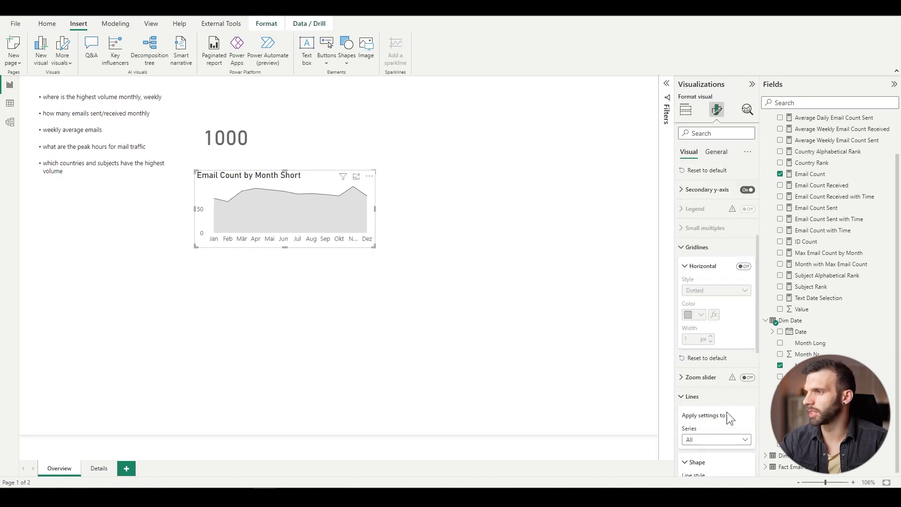
click(697, 179)
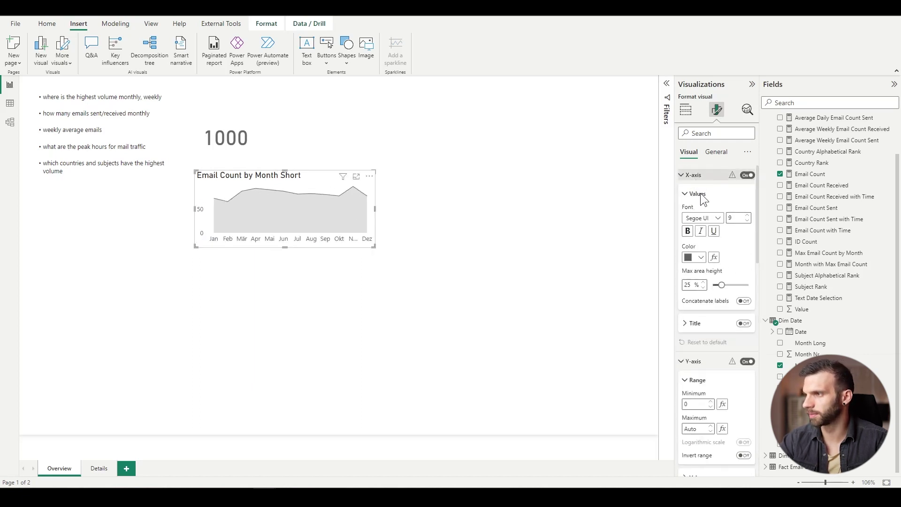
click(747, 221)
scroll(697, 376, down, 4)
click(721, 293)
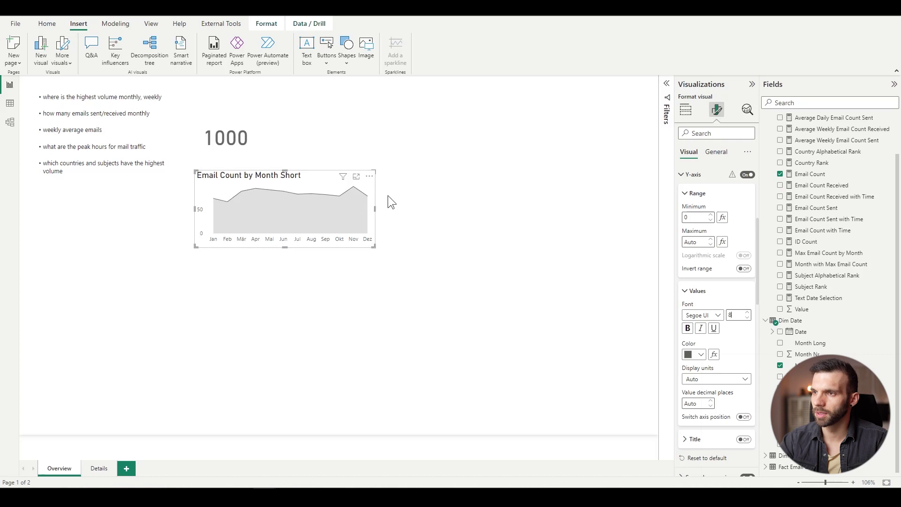
drag(375, 208, 348, 210)
- Turn off the title and the background of the area chart
click(716, 152)
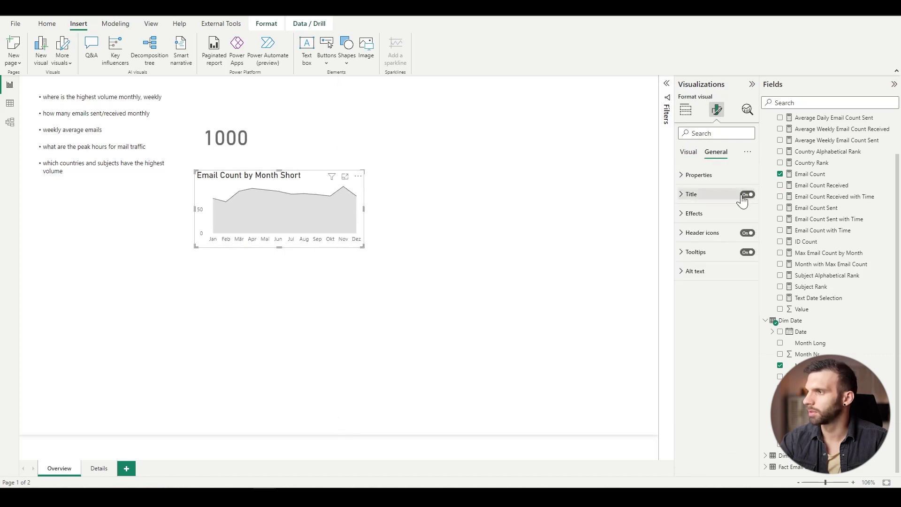
click(748, 194)
click(746, 213)
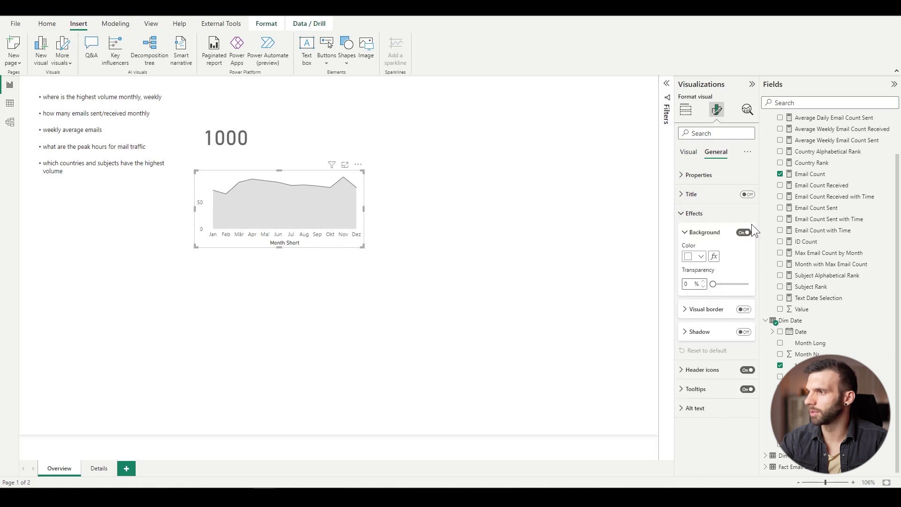
click(744, 232)
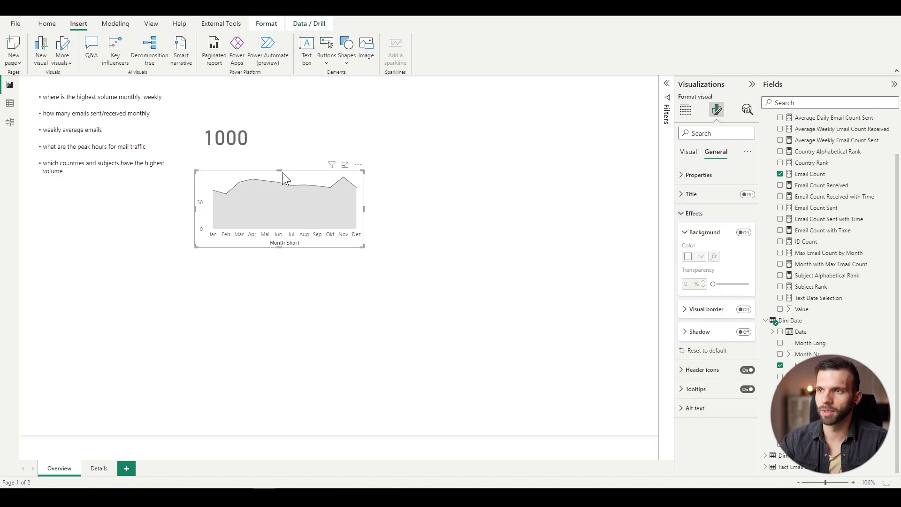
- Reduce the area chart's height and move it slightly lower and to the left beneath the Email Count card
drag(279, 169, 257, 197)
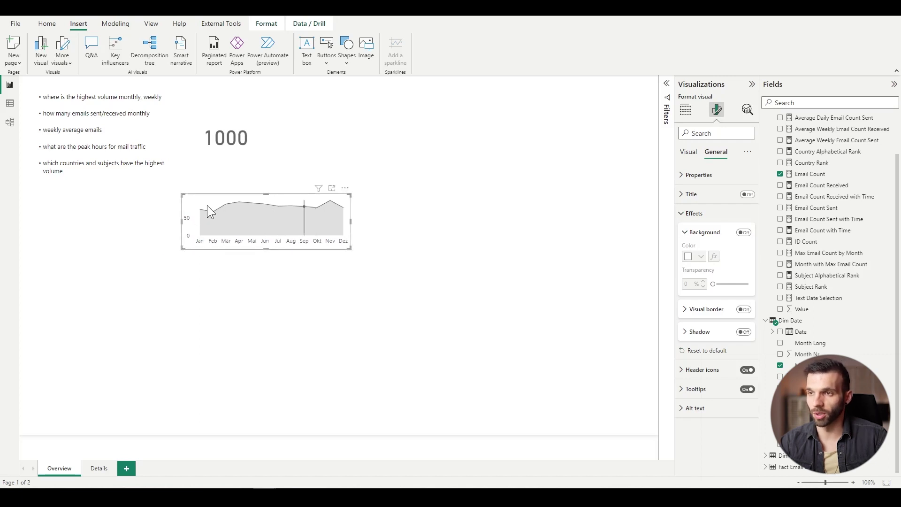
mouse_move(330, 201)
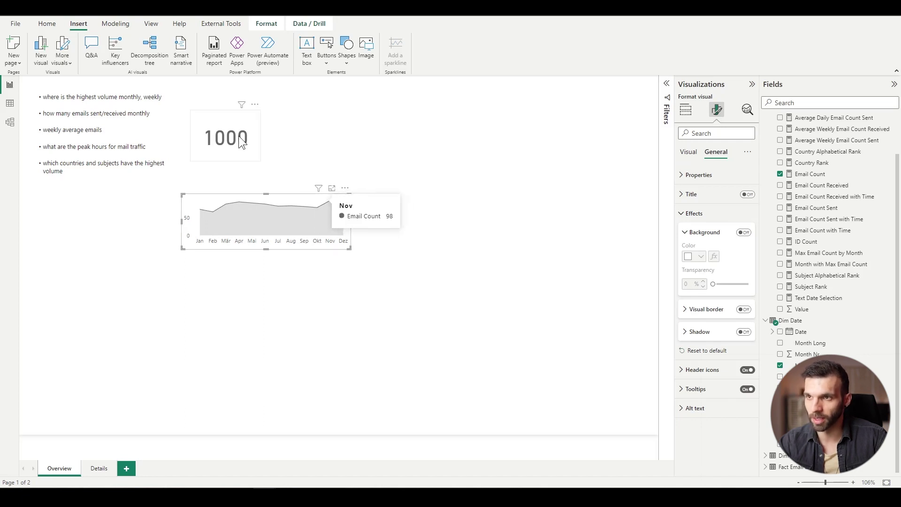
- Duplicate the Email Count card just above the area chart and switch the copy's measure to Max Email Count by Month
click(247, 155)
drag(221, 130, 220, 163)
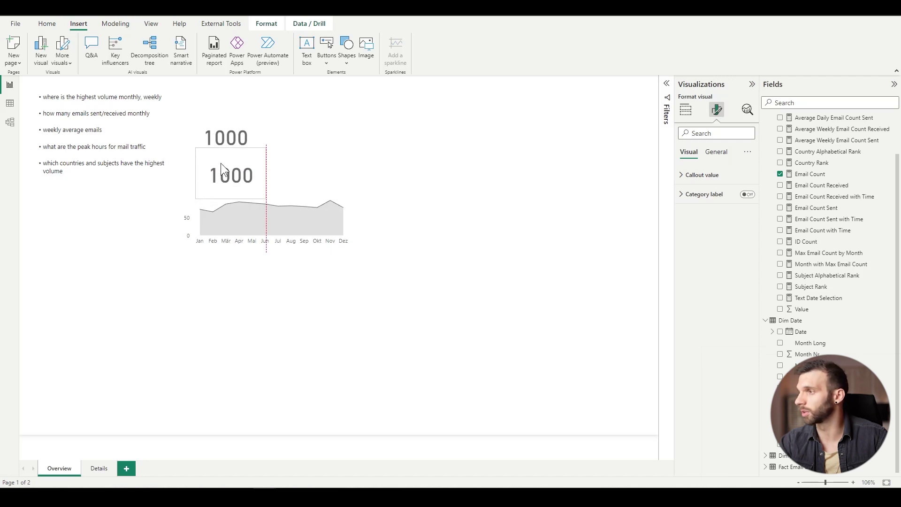
click(781, 174)
click(782, 253)
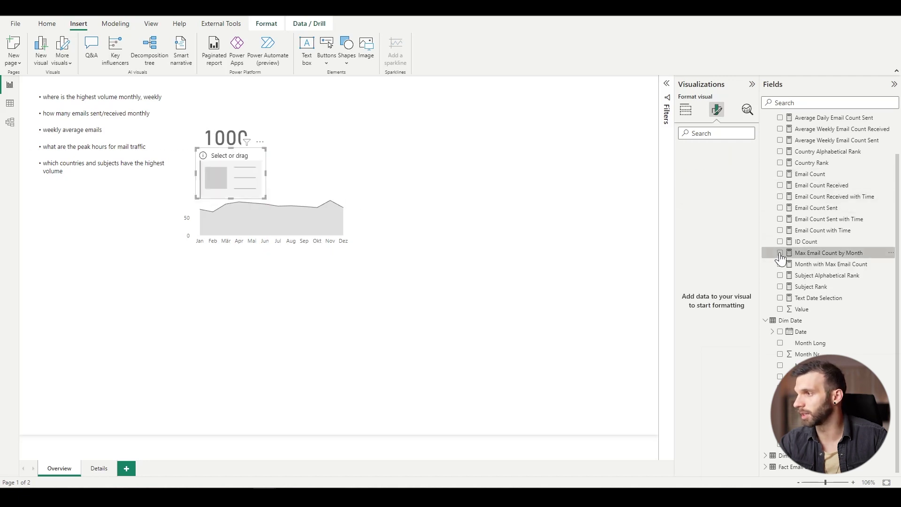
- Duplicate the Max Email Count by Month card above the original and switch the copy's measure to Month with Max Email Count
drag(230, 182, 224, 170)
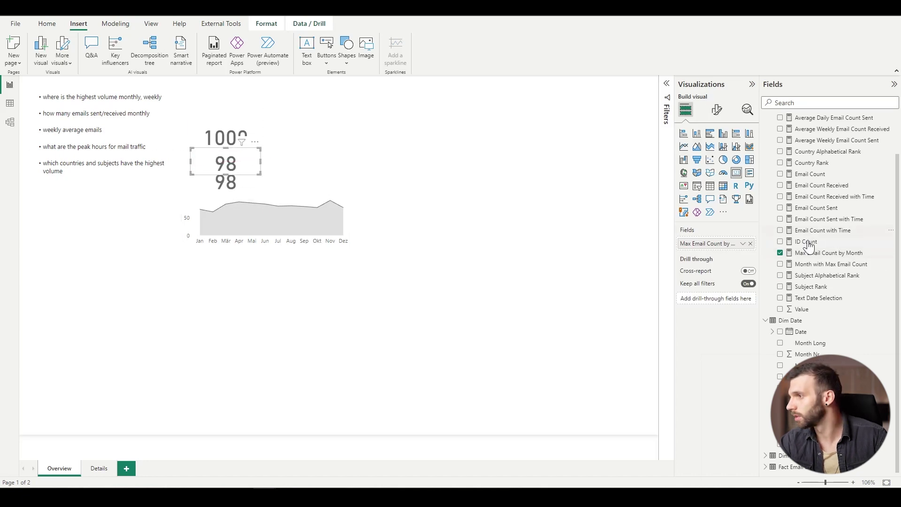
click(781, 253)
click(781, 264)
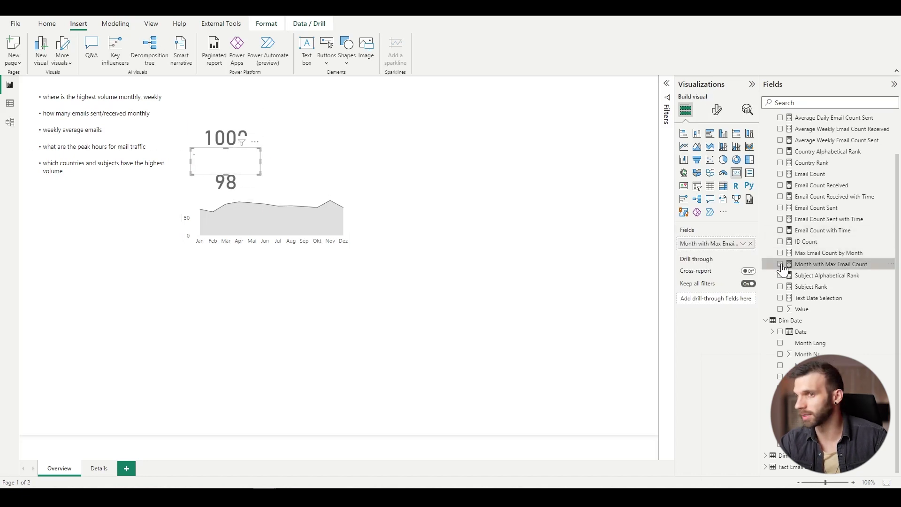
- Set the month-name card's callout font to Segoe UI at size 25 and widen the card to fit the full month name
click(717, 110)
click(696, 178)
click(709, 203)
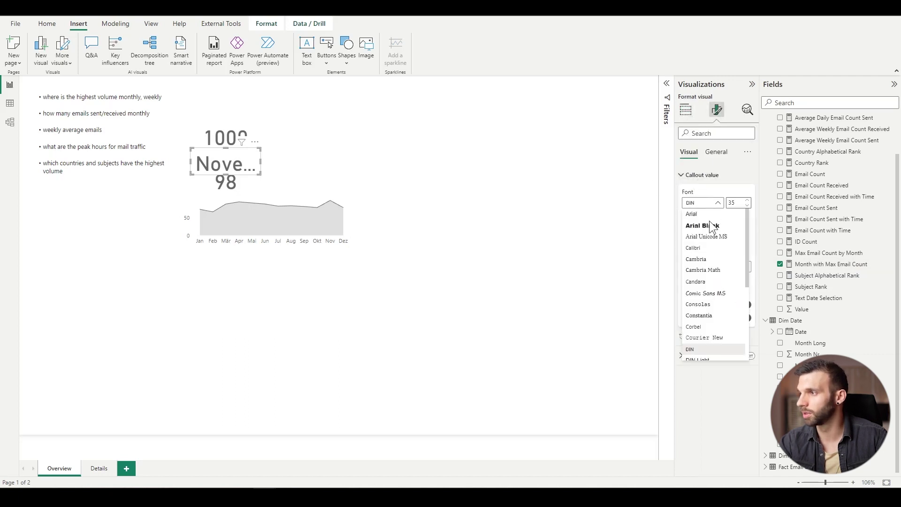
scroll(714, 321, down, 2)
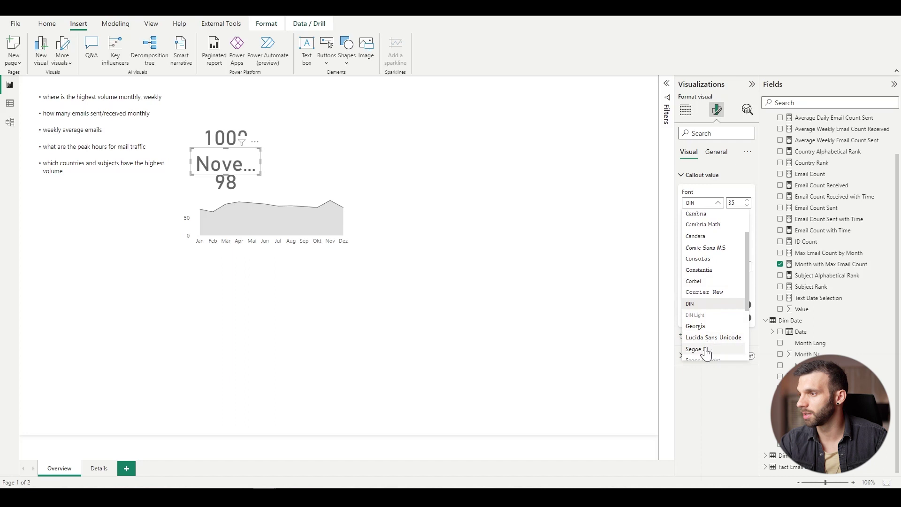
click(706, 350)
double_click(738, 202)
text(25)
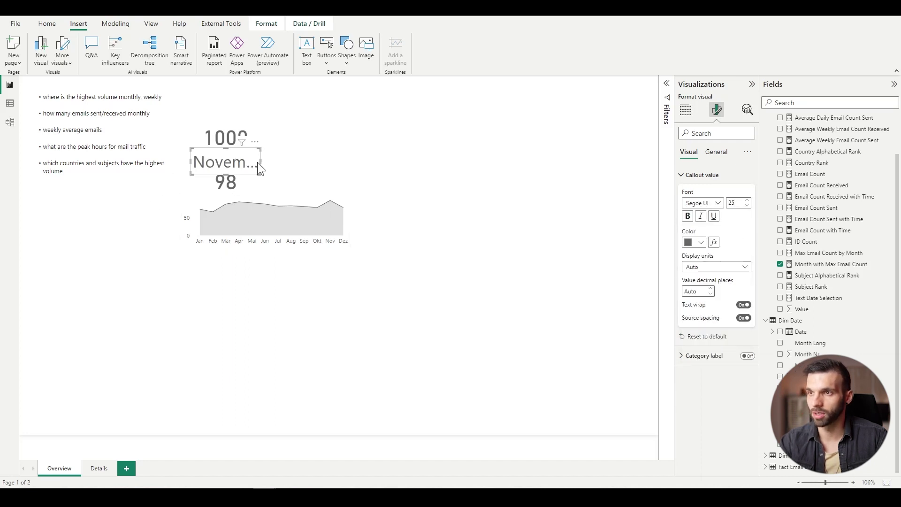
drag(257, 162, 275, 162)
- Reduce the callout font size of the Max Email Count by Month card and move the Email Count card higher
click(231, 188)
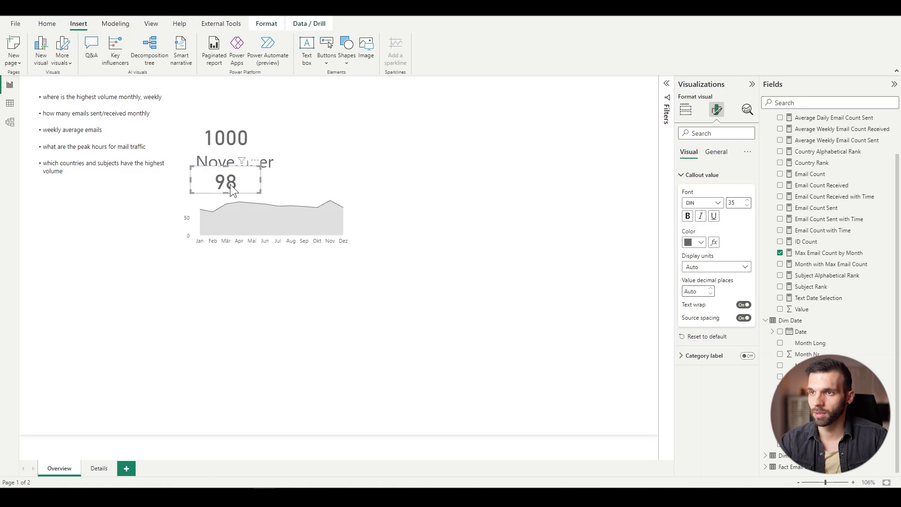
double_click(734, 202)
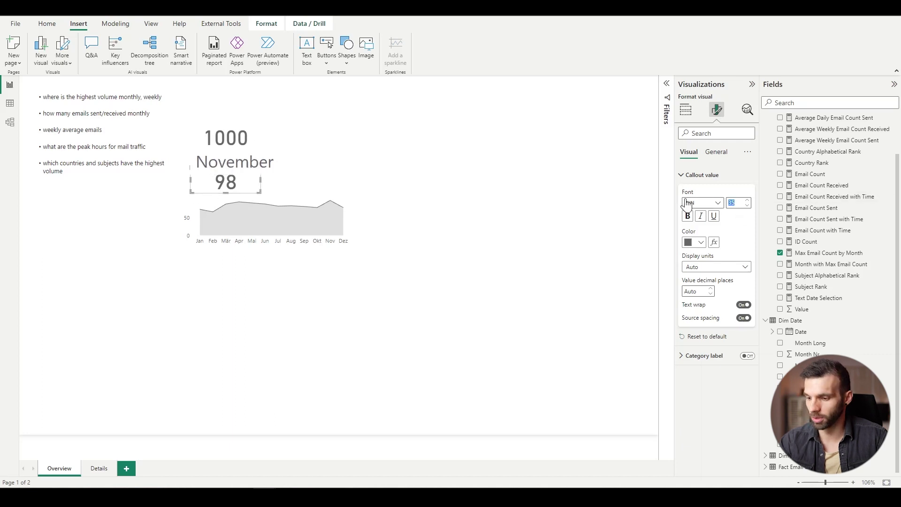
mouse_move(224, 142)
mouse_down()
mouse_move(225, 125)
mouse_move(223, 147)
mouse_up()
- Set the month-name card's callout font size to 20 and narrow the card to fit its text
click(225, 164)
double_click(737, 202)
text(20)
drag(280, 151, 256, 154)
- Turn off the background of the Email Count, Month with Max Email Count and Max Email Count by Month cards together
ctrl+click(225, 181)
ctrl+click(221, 118)
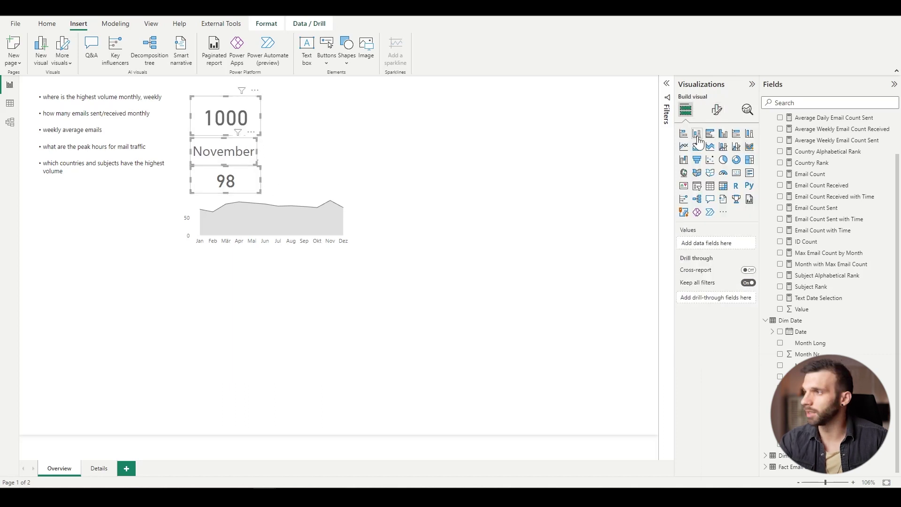
click(717, 109)
click(716, 152)
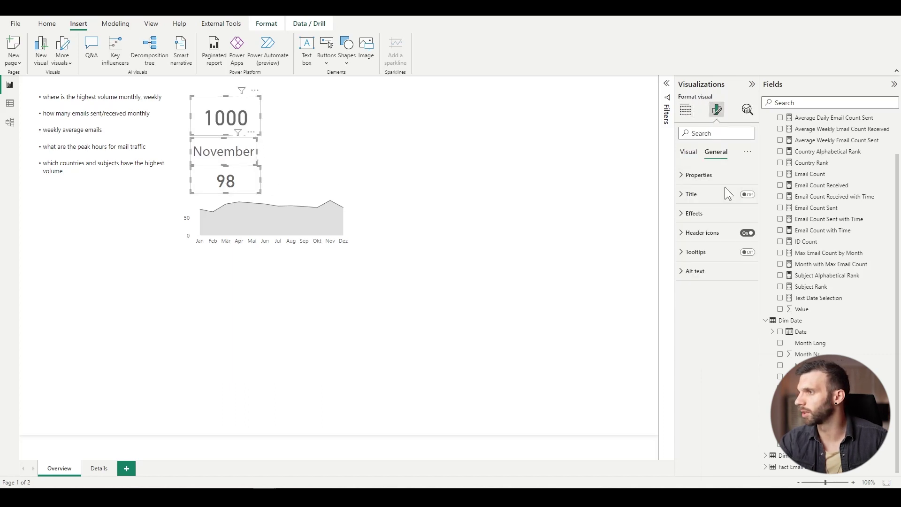
click(723, 213)
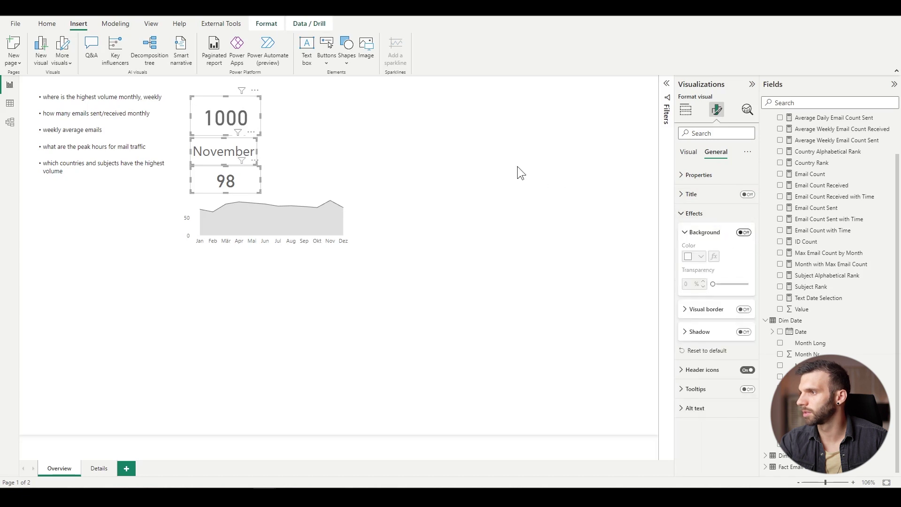
click(313, 136)
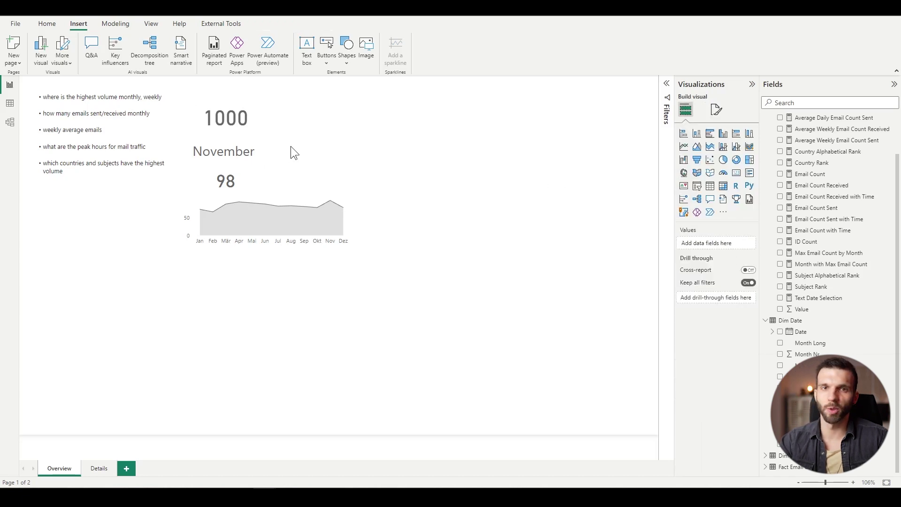
- Add a text box reading "is the total volume of emails" and set its font to Segoe UI Light
click(307, 47)
click(63, 264)
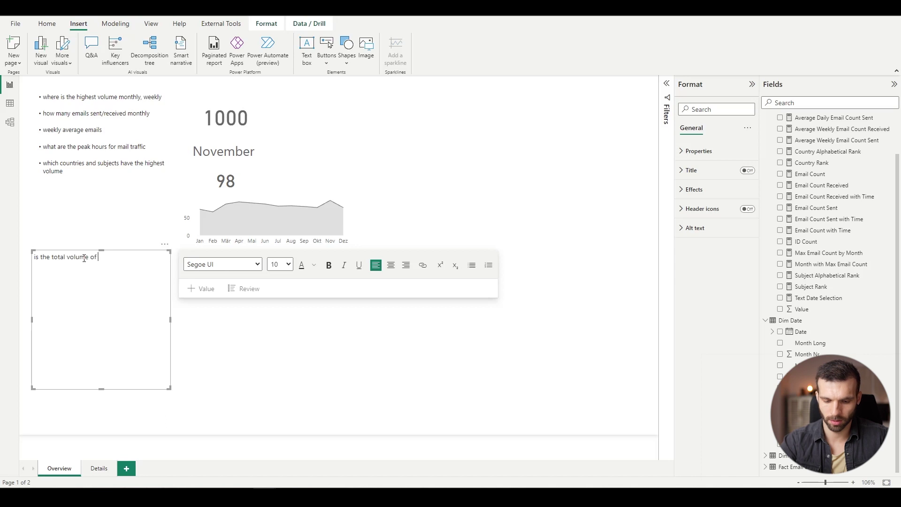
key(ctrl+a)
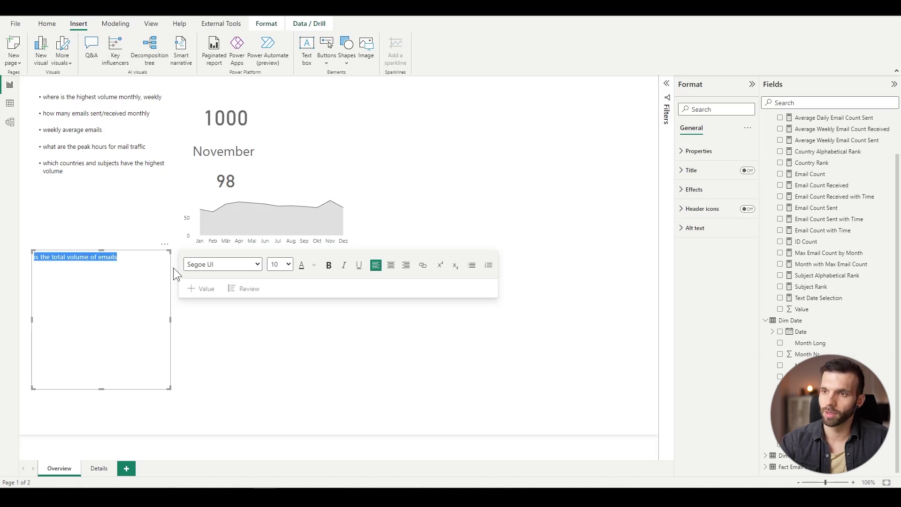
click(214, 264)
click(221, 429)
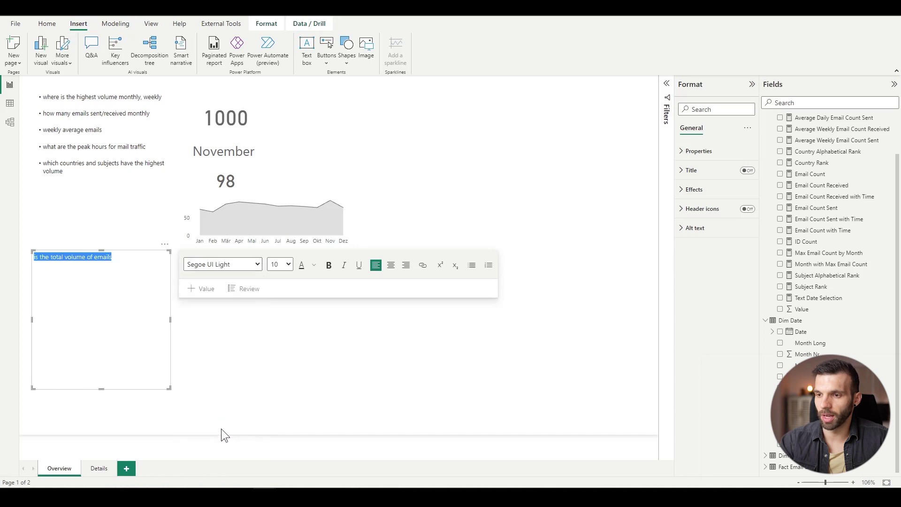
- Set the text "is the total volume of emails" to font size 14 and make it bold
click(289, 265)
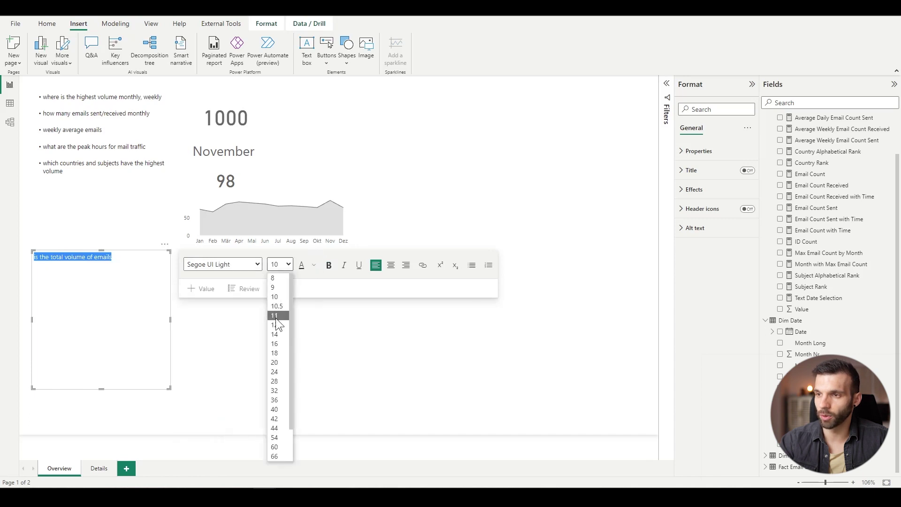
click(278, 334)
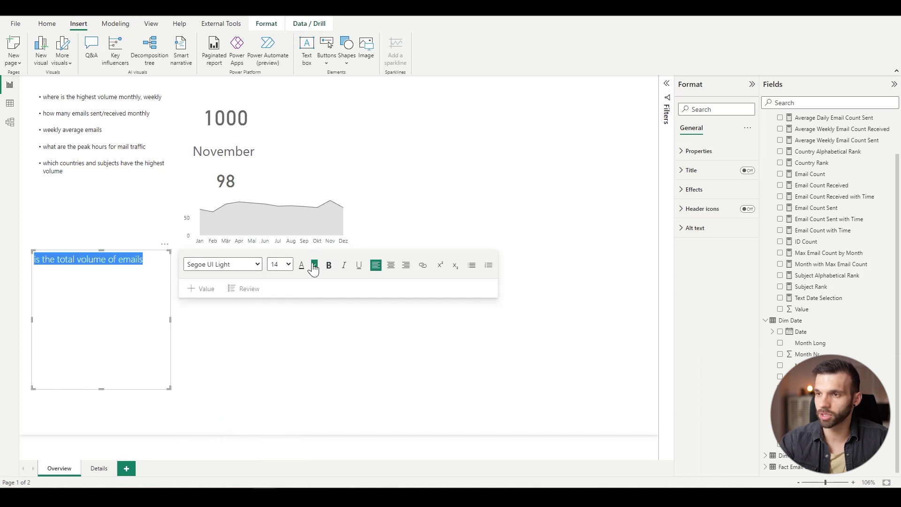
click(313, 265)
click(336, 332)
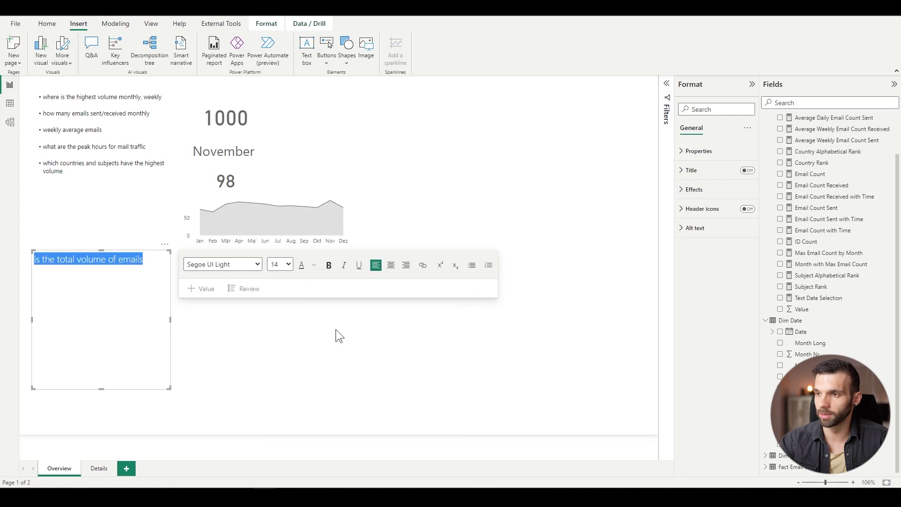
click(330, 265)
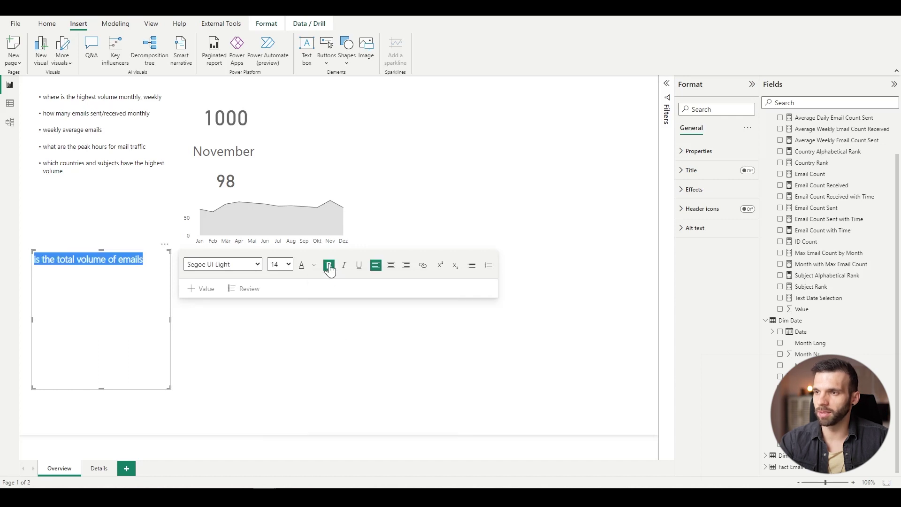
- Shrink the text box, place it beside the Email Count card, and turn off its background
click(157, 284)
drag(102, 389, 339, 109)
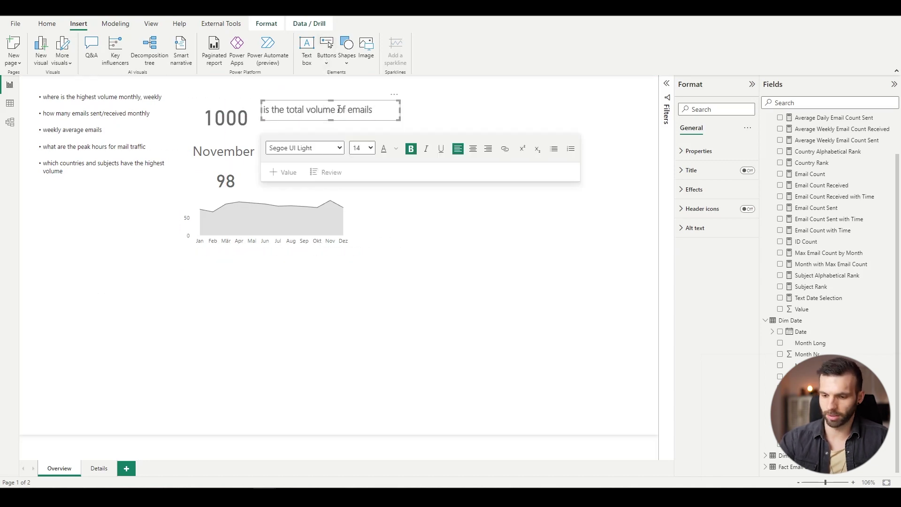
click(694, 190)
click(746, 205)
click(747, 206)
click(451, 136)
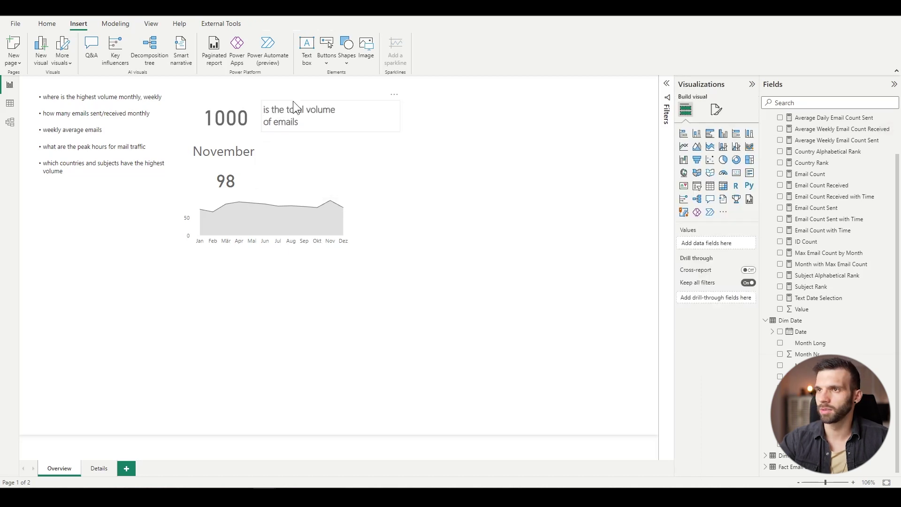
- Duplicate the text box beside the month-name card and change its text to "has the highest volume with"
click(293, 101)
key(ctrl+c)
key(ctrl+v)
drag(282, 115, 265, 157)
click(307, 166)
text(has)
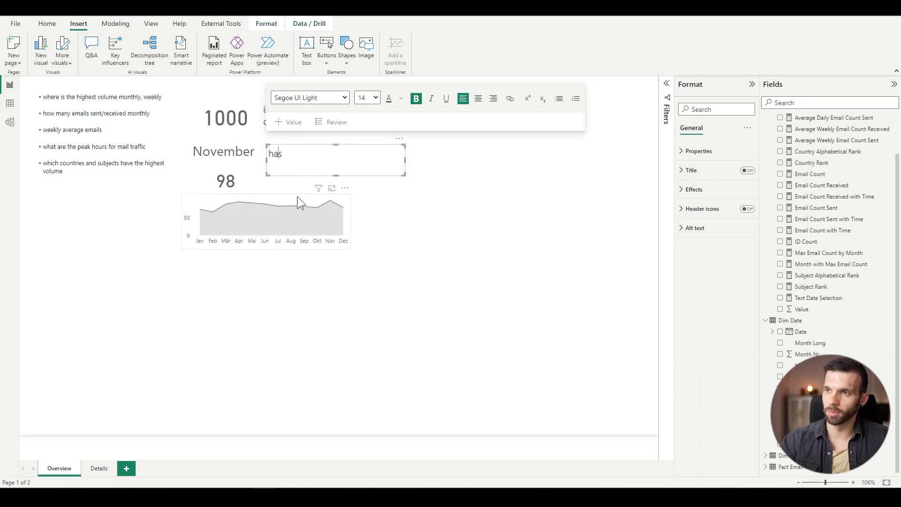
text( the highes)
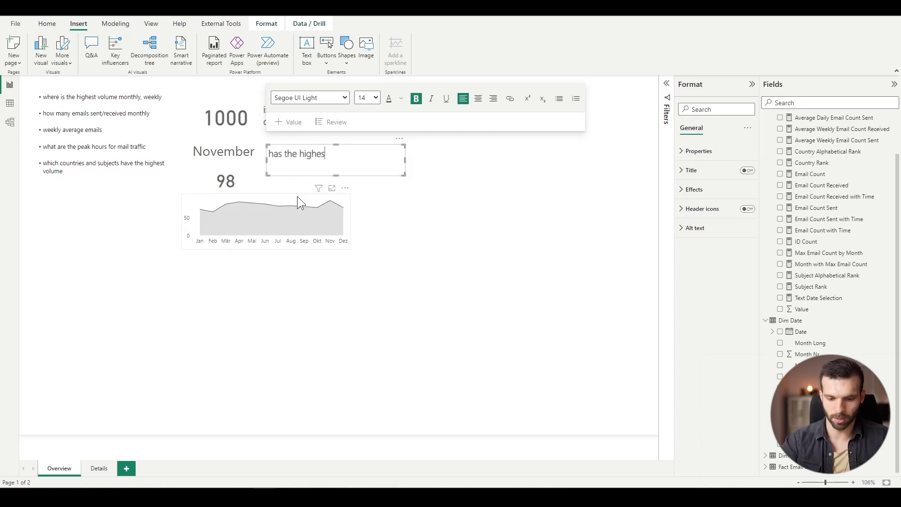
text(t volume with)
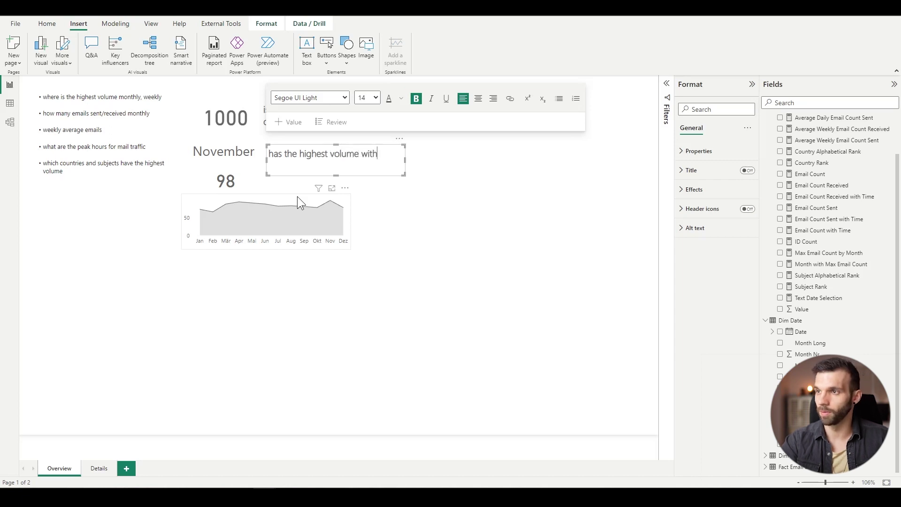
- Place another copy of the text box beside the Max Email Count by Month card, reading "emails", and narrow it
drag(291, 145, 293, 176)
double_click(307, 193)
key(ctrl+a)
key(BackSpace)
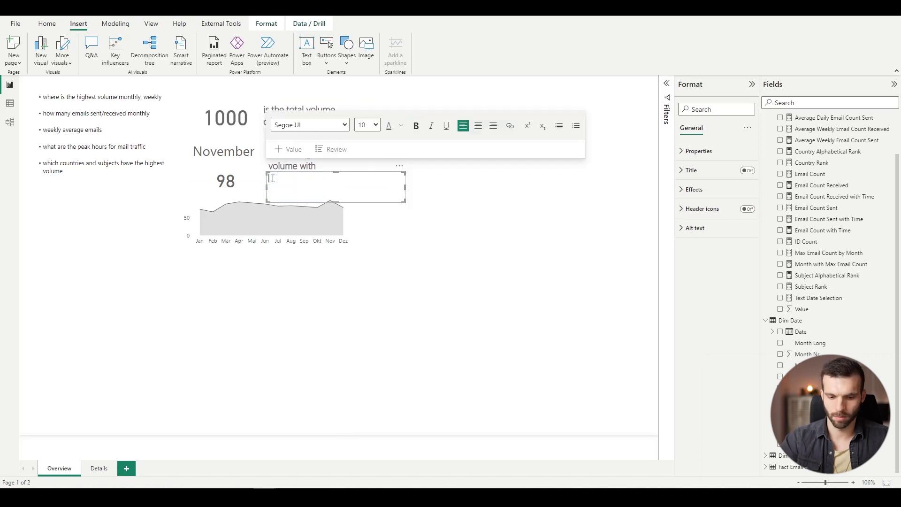
text(emails)
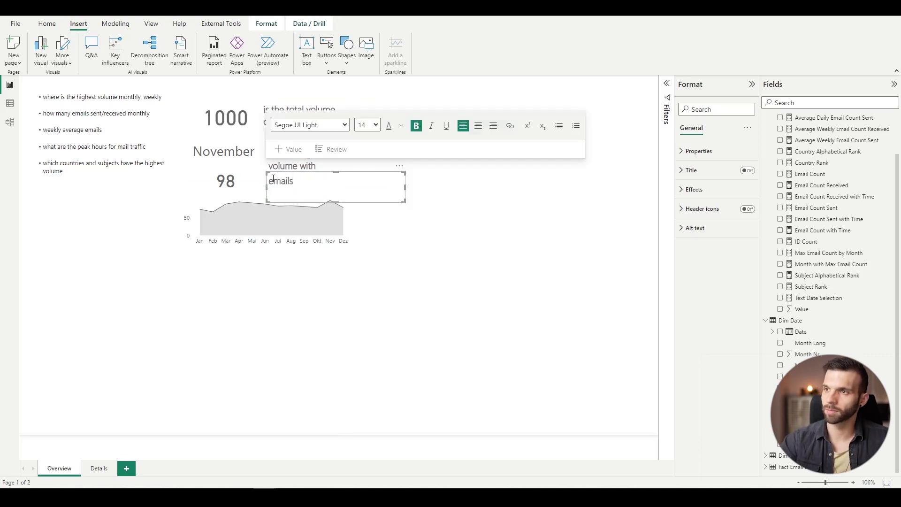
key(Escape)
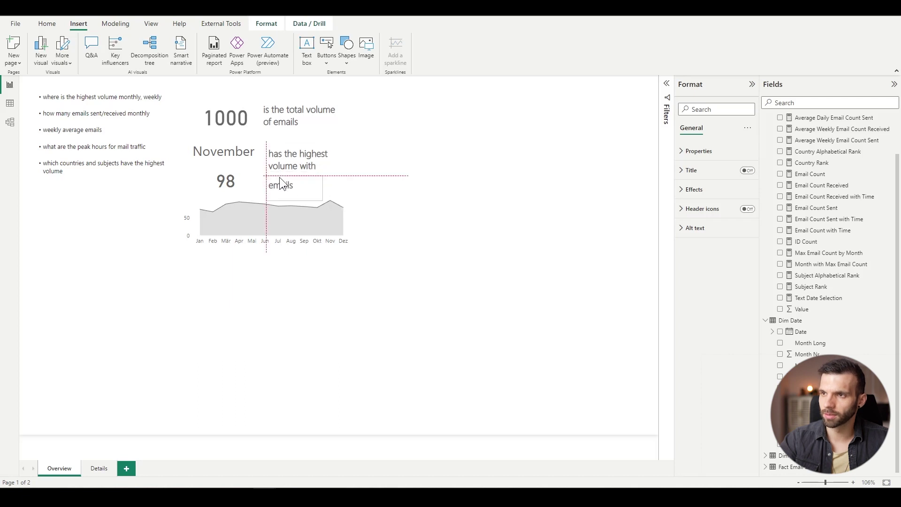
click(393, 235)
scroll(393, 235, down, 5)
scroll(393, 235, up, 6)
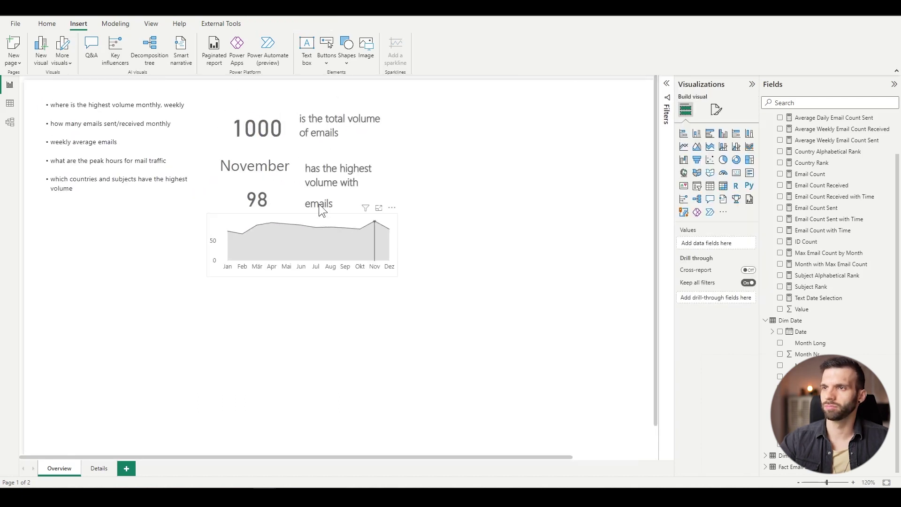
- Move the "has the highest volume with" text box into line with the text box above it
click(318, 160)
click(311, 155)
click(311, 193)
key(Escape)
click(311, 193)
key(Escape)
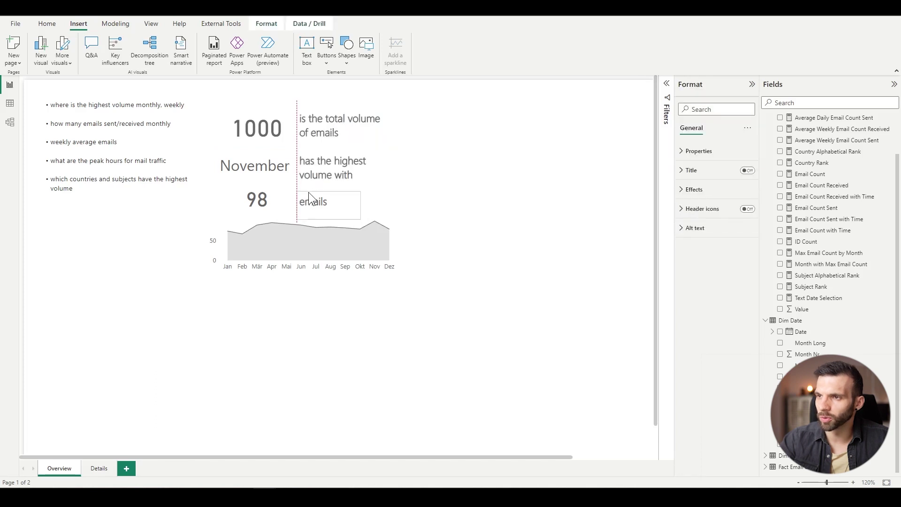
key(Escape)
- Left-align the three explanatory text boxes with each other
click(321, 197)
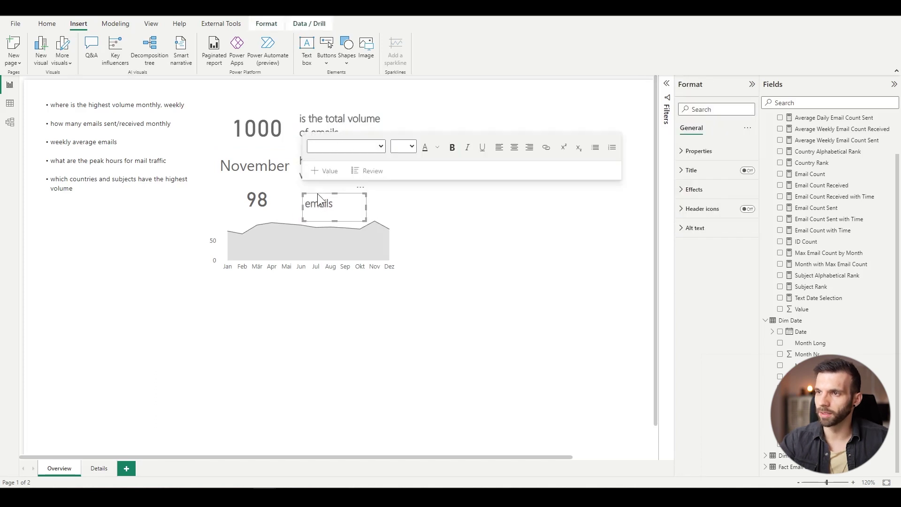
click(297, 176)
click(302, 133)
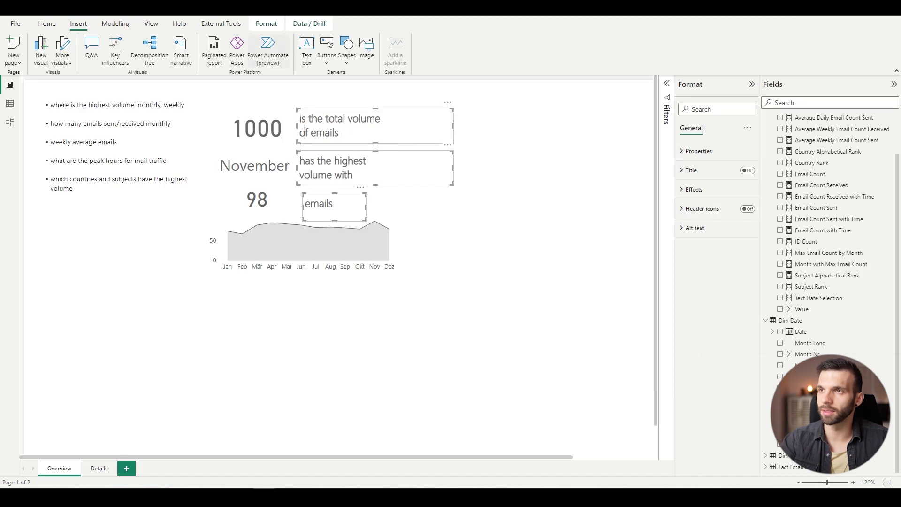
click(277, 27)
click(204, 61)
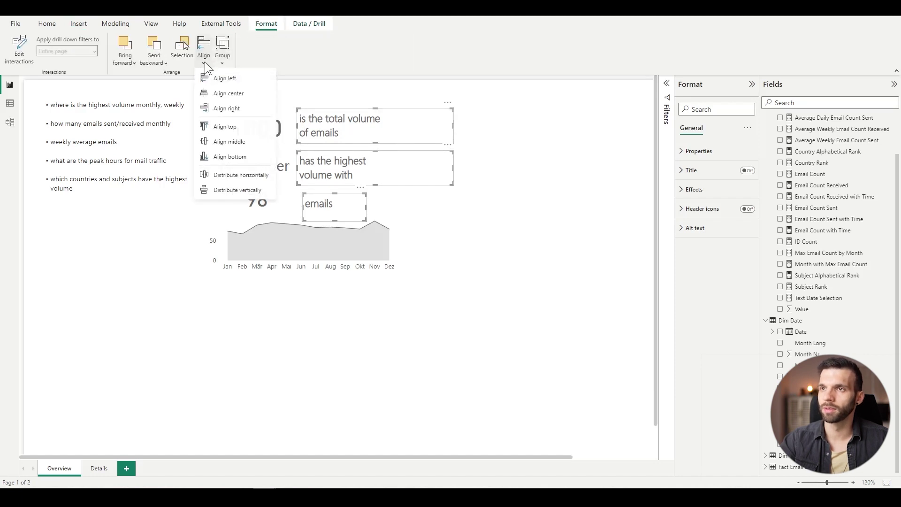
click(223, 78)
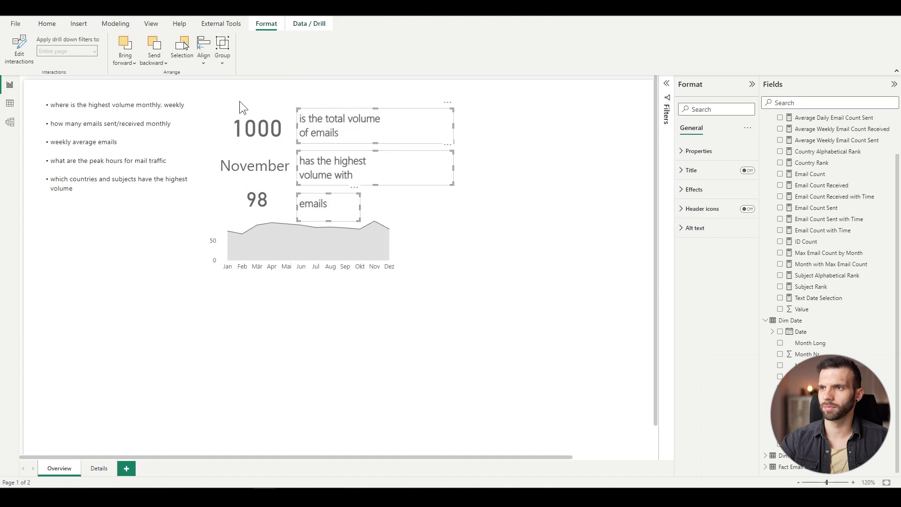
click(230, 308)
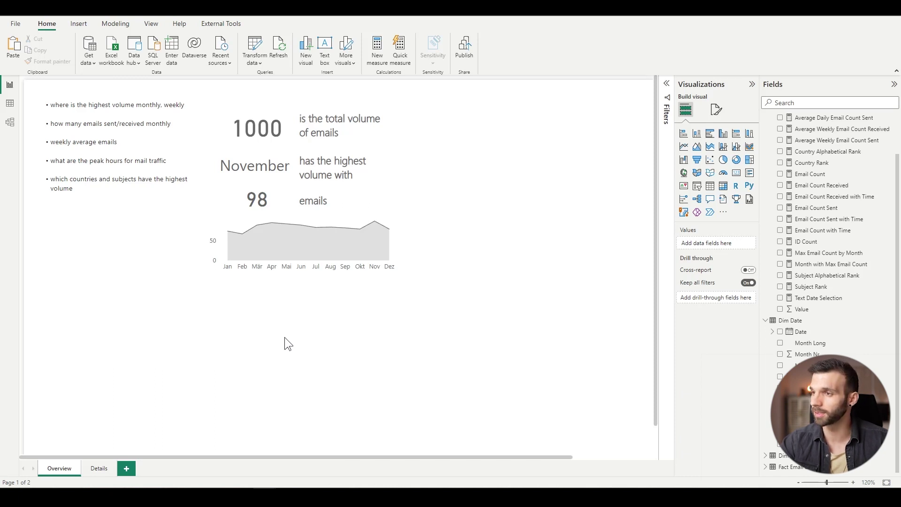
- Place a copy of the Max Email Count by Month card below the area chart and replace its field with Email Count Sent
click(280, 111)
click(267, 202)
drag(265, 210, 250, 320)
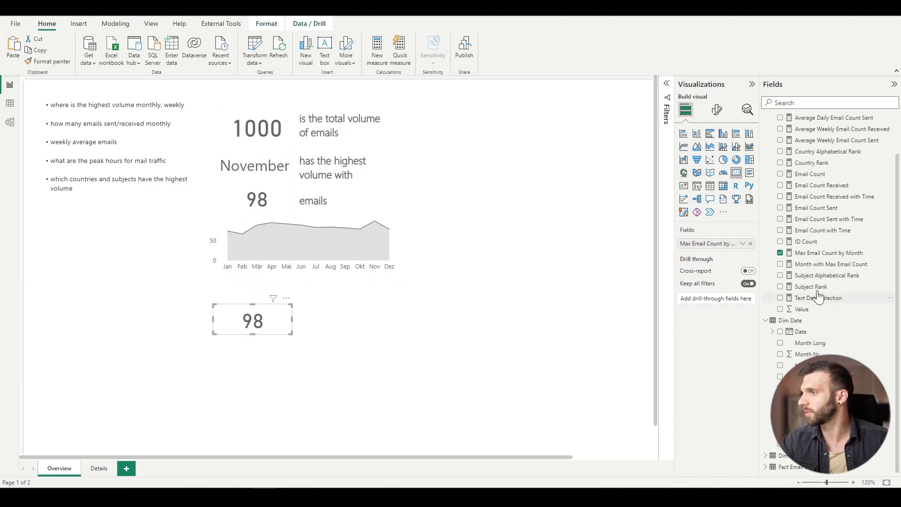
click(781, 253)
click(780, 207)
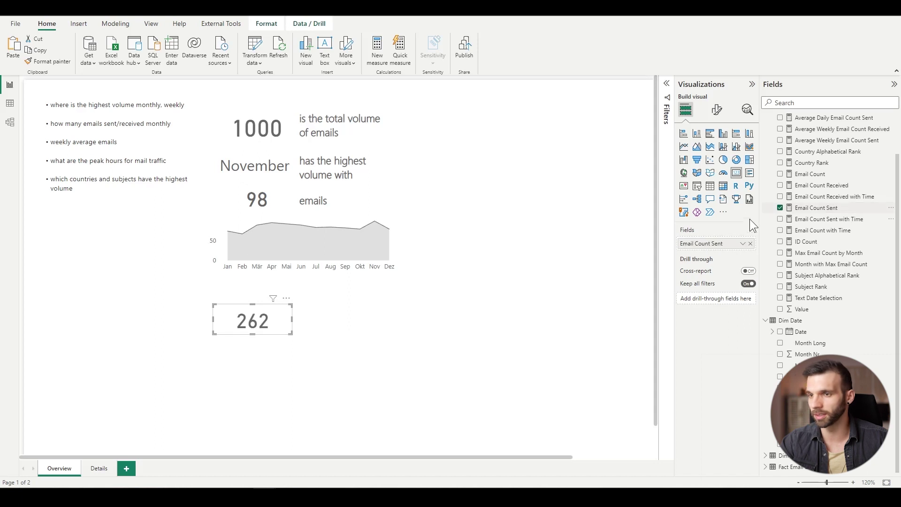
- Turn on the Email Count Sent card's title and set its text to "Total Sent"
click(717, 109)
click(715, 152)
click(692, 194)
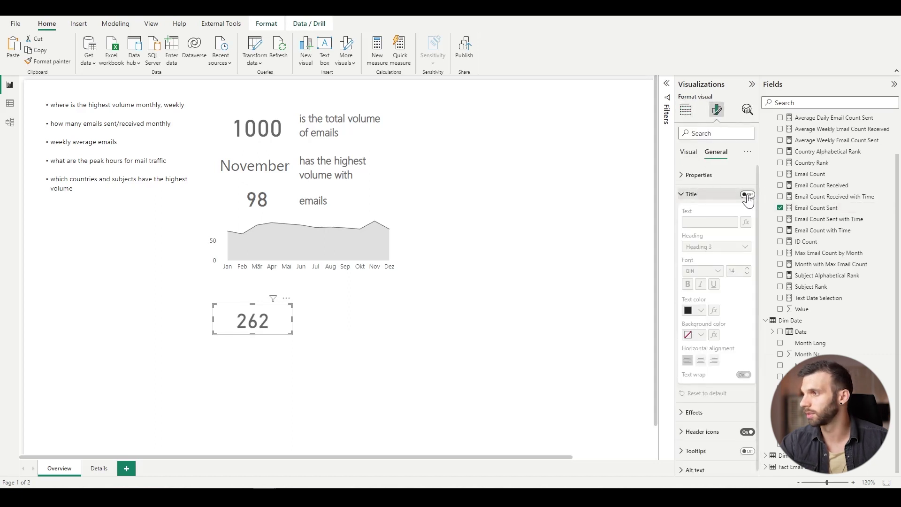
click(748, 195)
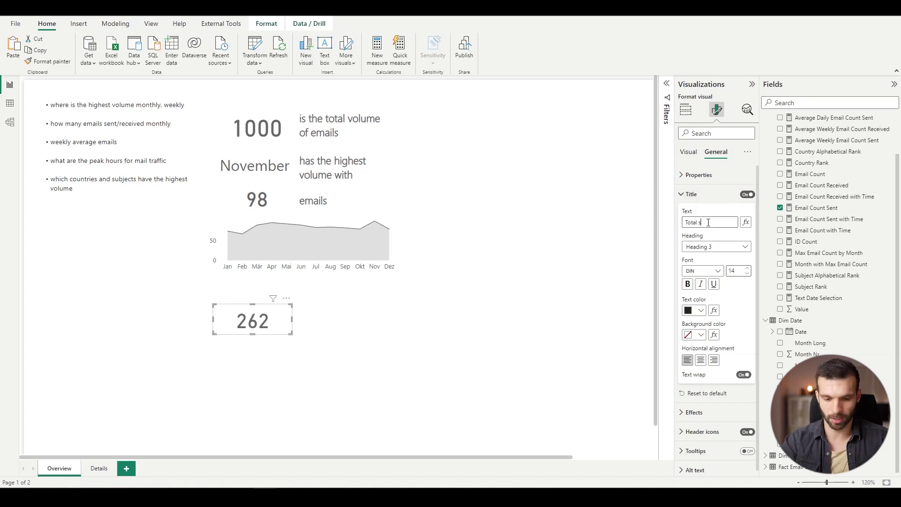
key(BackSpace)
text(Sent)
- Set the "Total Sent" title to Segoe UI at size 12 and center it horizontally
click(703, 271)
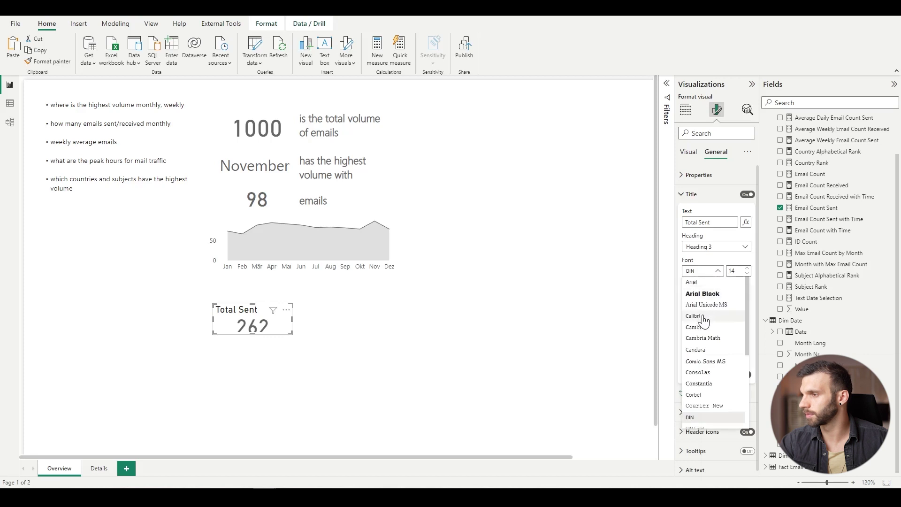
scroll(706, 404, down, 5)
click(709, 418)
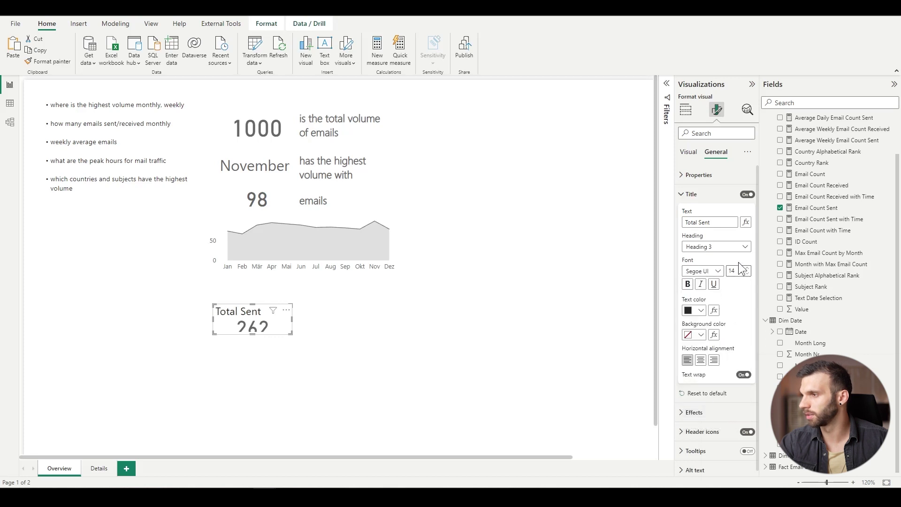
click(747, 275)
click(747, 275)
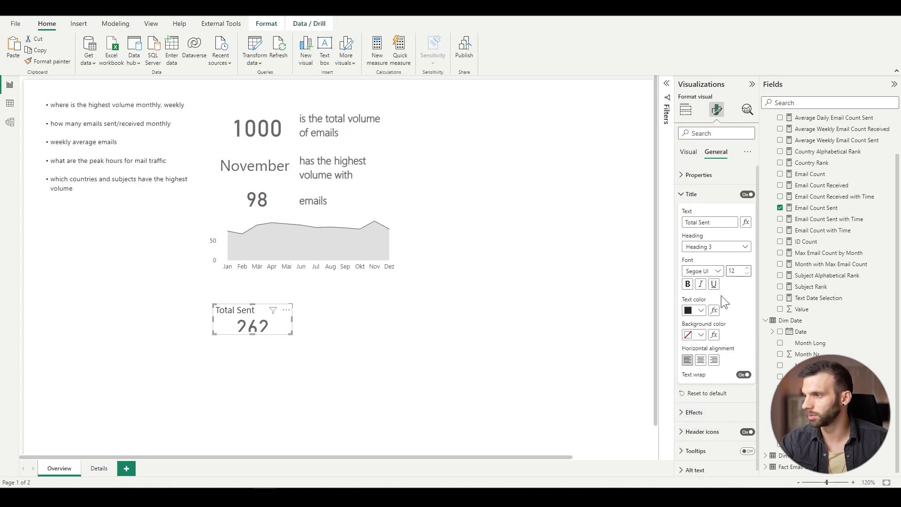
click(700, 360)
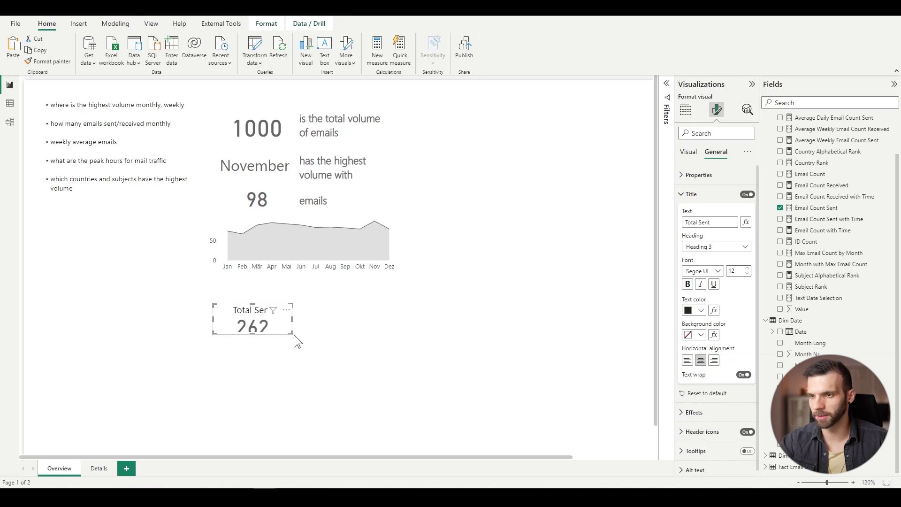
- Set the Total Sent card's callout font size to 25 and resize the card to fit its title and value
click(690, 154)
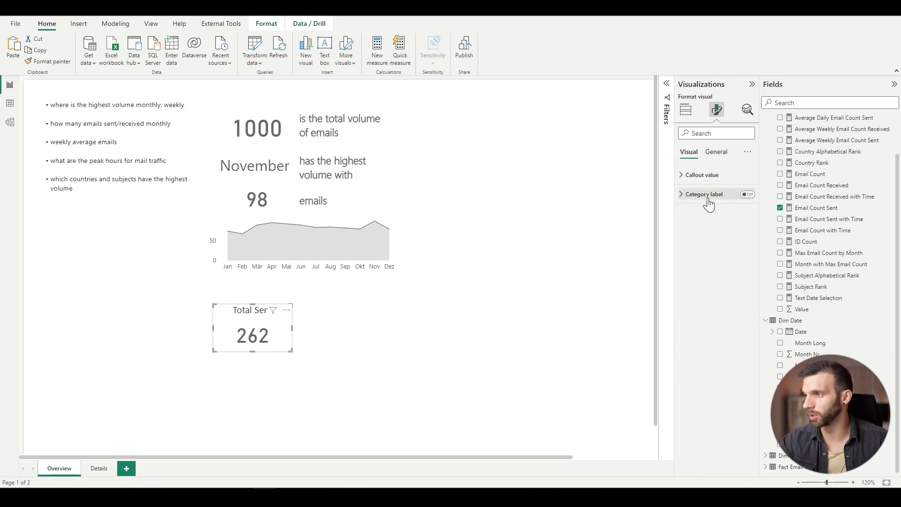
click(704, 183)
click(733, 203)
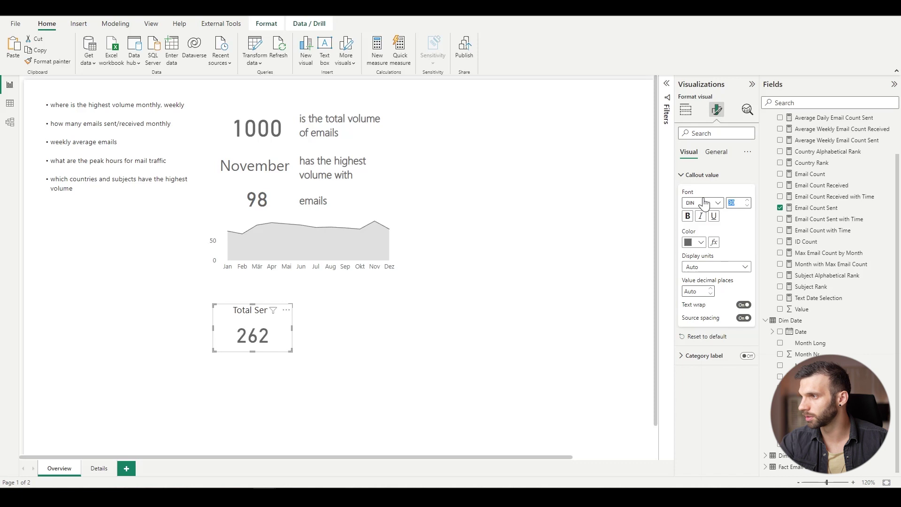
text(25)
drag(292, 351, 270, 336)
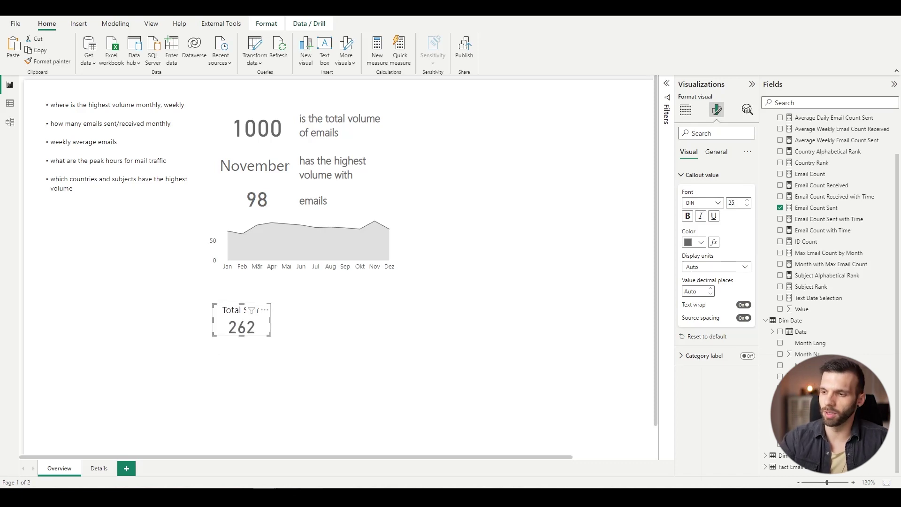
- Switch to colors.txt in Notepad and review the orange, purple and gray hex codes of the palette
key(alt+Tab)
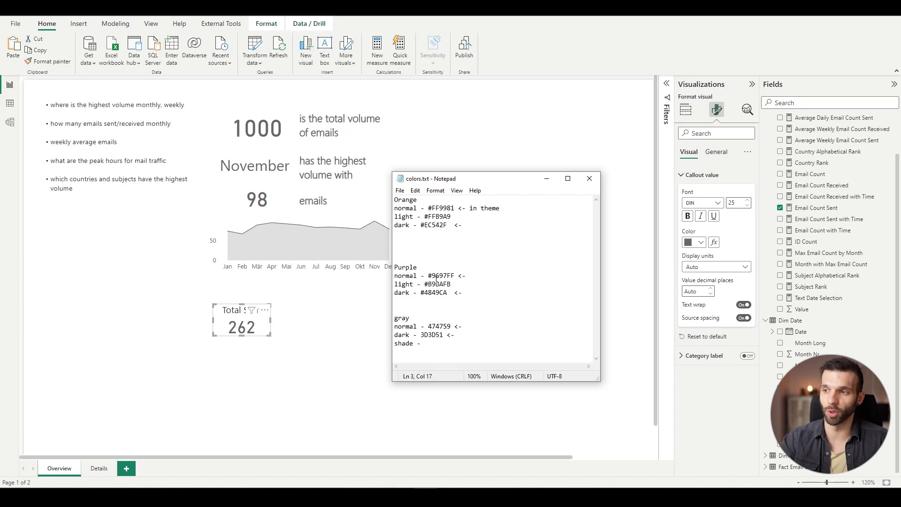
click(432, 306)
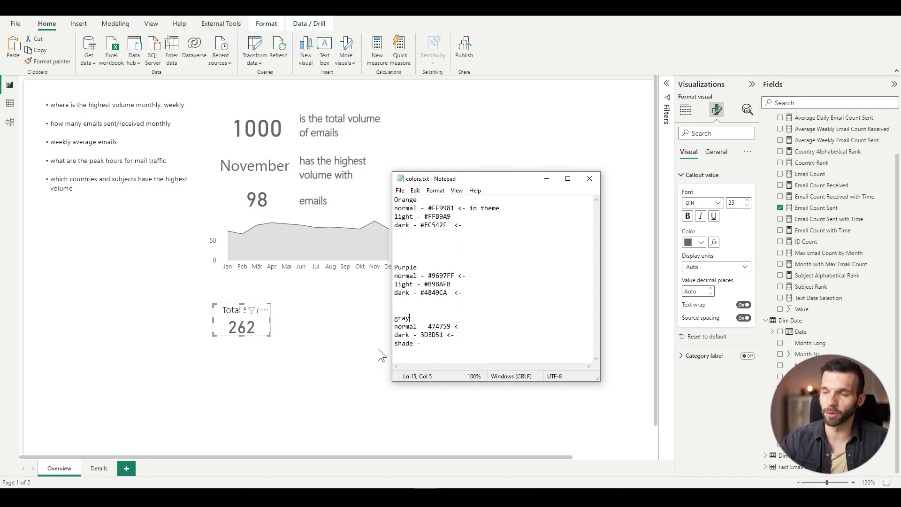
click(464, 225)
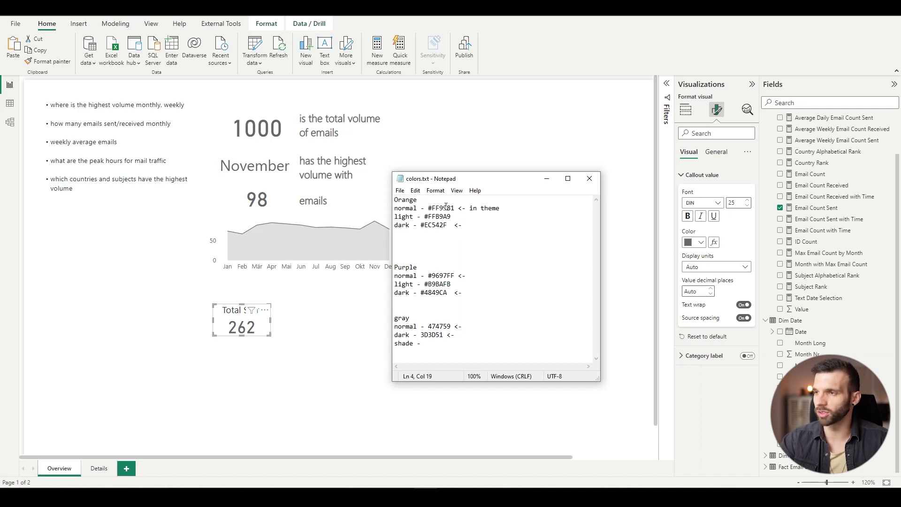
drag(457, 207, 430, 208)
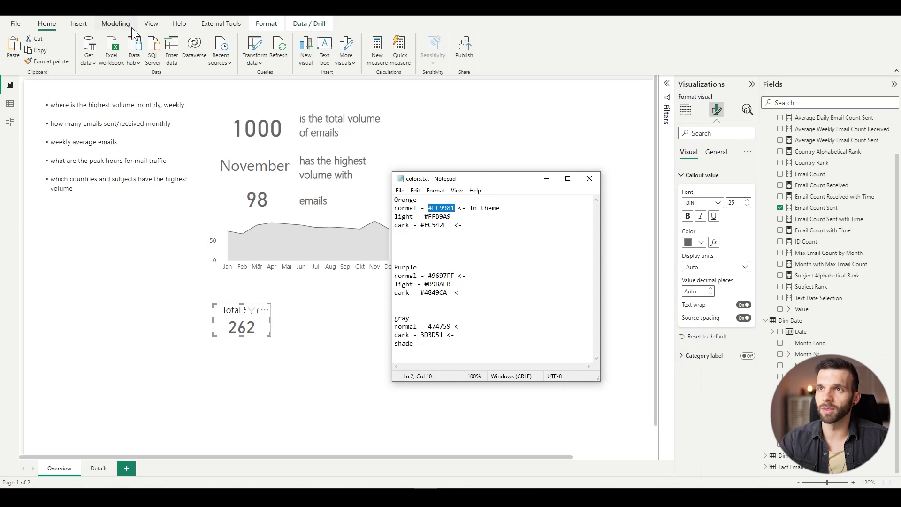
- Open the current report theme for customization of its name and colors
click(153, 21)
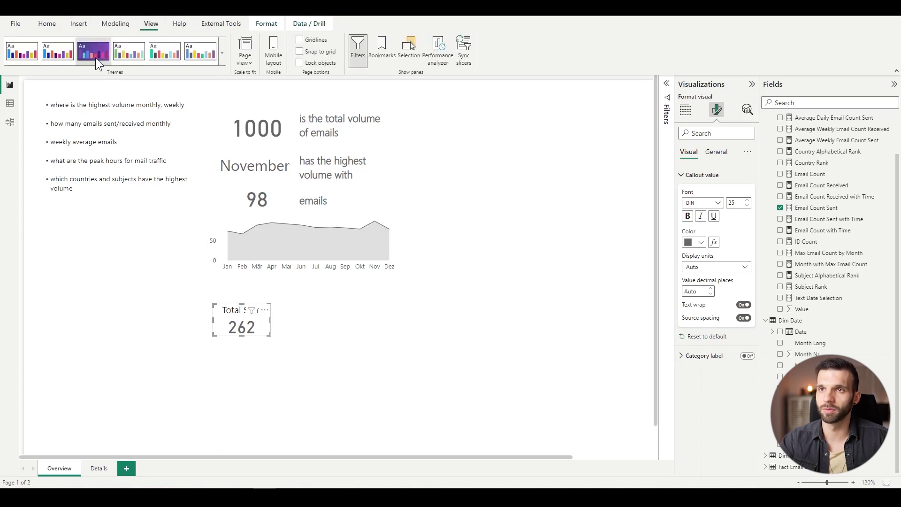
click(221, 53)
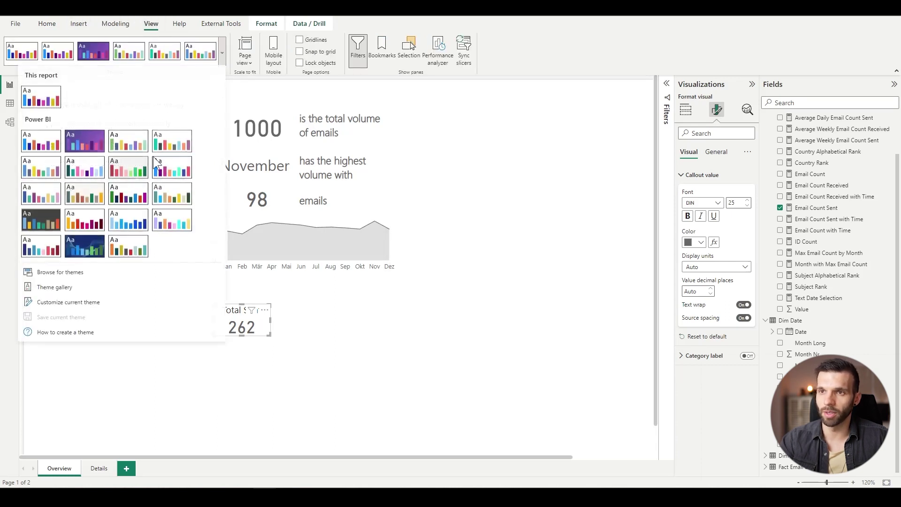
click(94, 300)
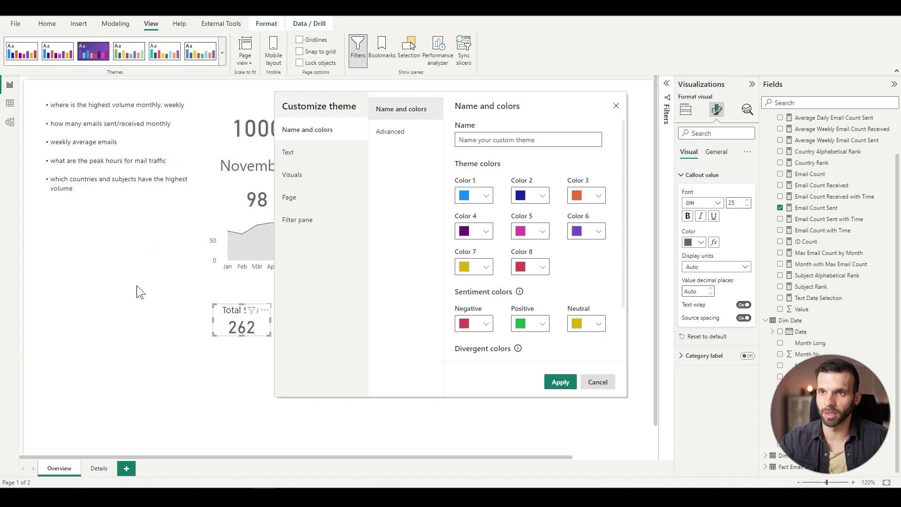
click(486, 197)
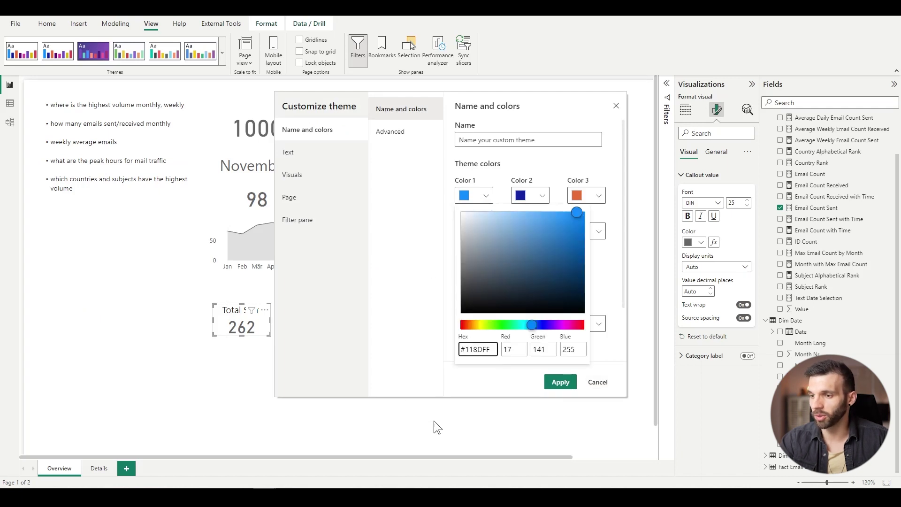
click(436, 364)
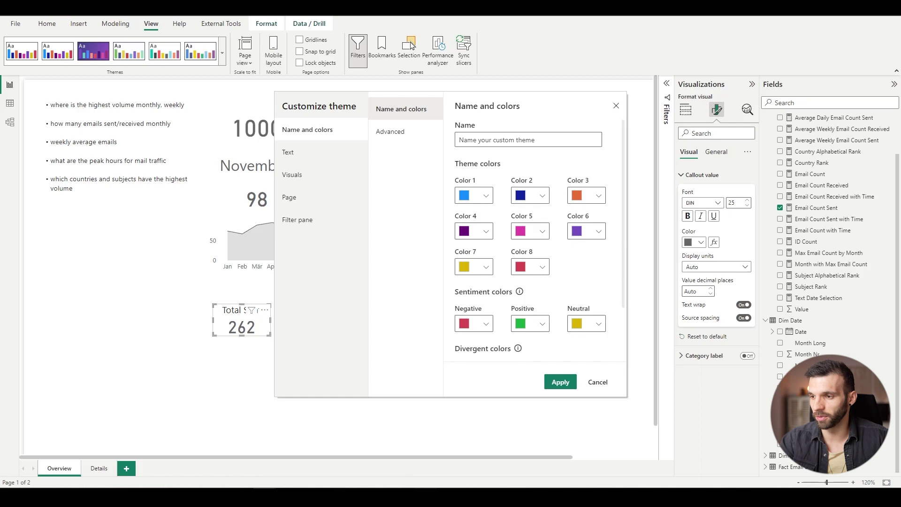
- Set theme Color 1 to the normal orange #FF9981 copied from colors.txt
key(alt+Tab)
drag(455, 208, 428, 208)
key(ctrl+c)
key(alt+Tab)
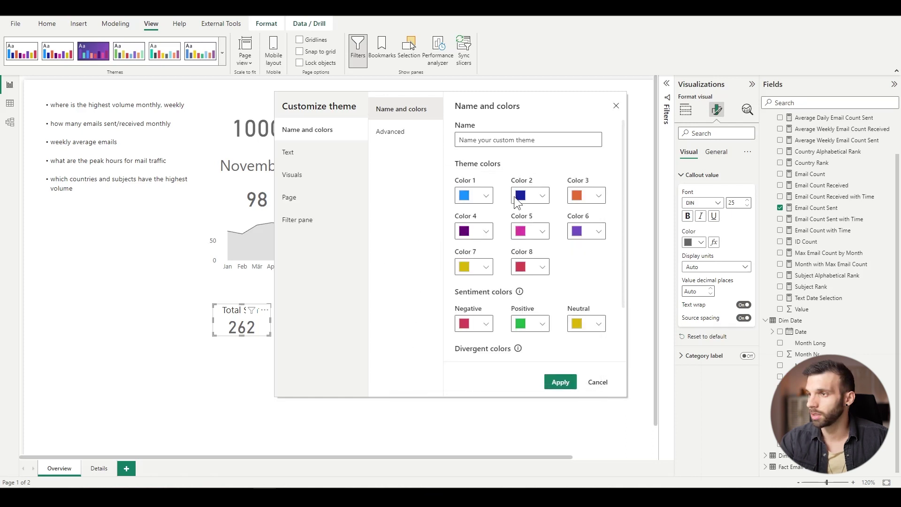
click(484, 197)
triple_click(478, 349)
key(ctrl+v)
- Set theme Color 2 to #EC542F and Colors 3 to 6 to the marked purple and gray codes from colors.txt, and apply the theme
key(alt+Tab)
drag(449, 226, 425, 226)
key(ctrl+c)
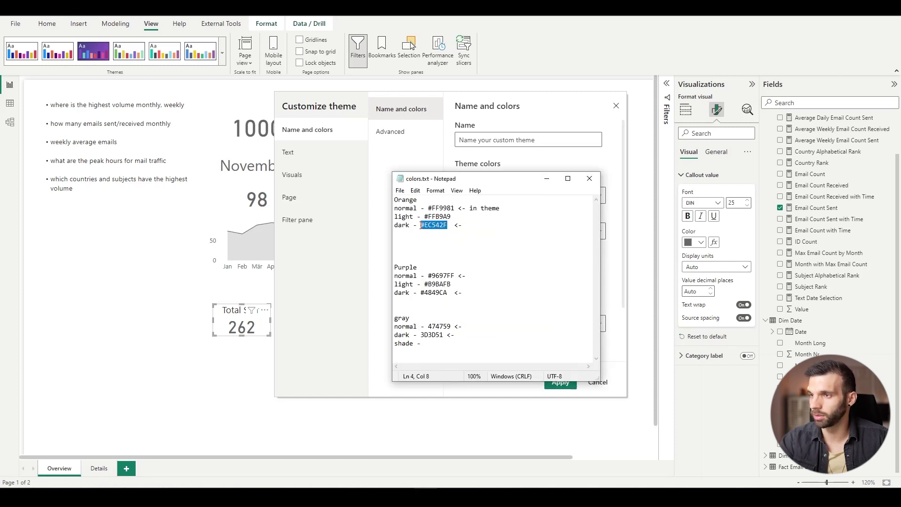
key(alt+Tab)
click(539, 196)
triple_click(460, 349)
key(ctrl+v)
click(382, 266)
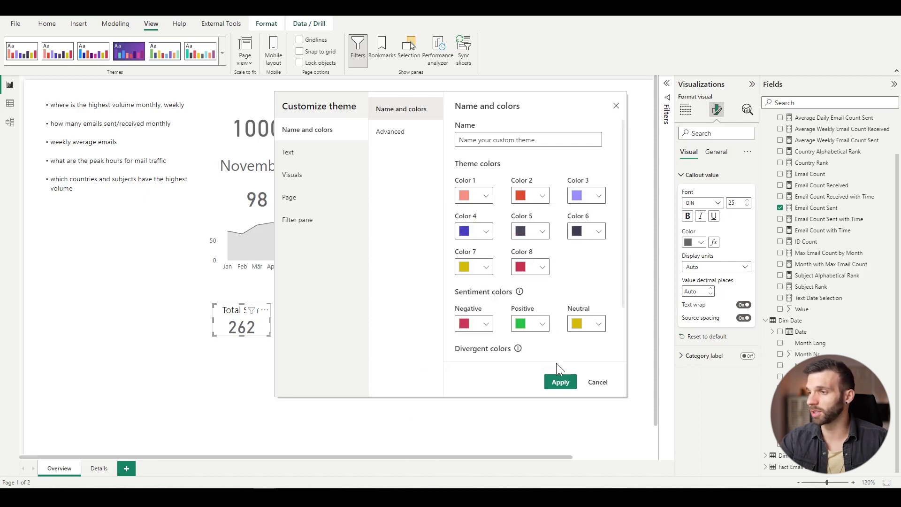
click(560, 382)
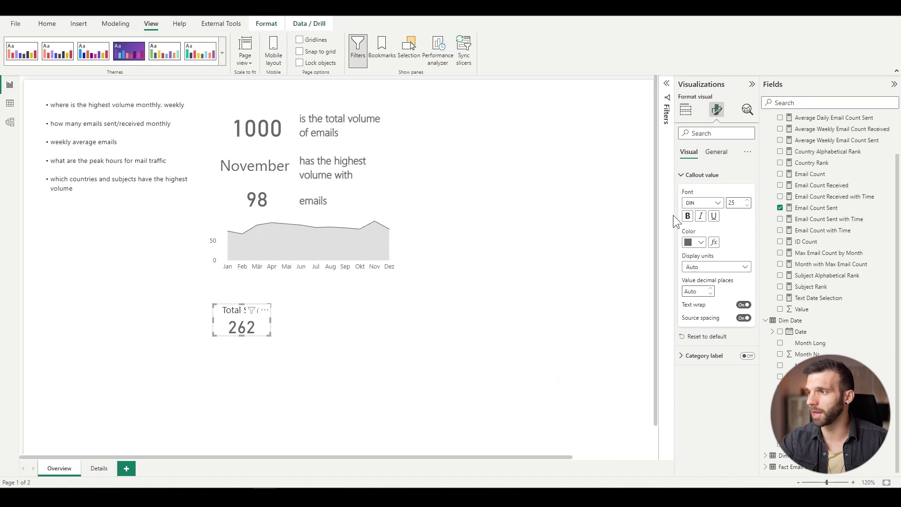
- Color the Total Sent card's callout value and title with the normal orange of theme Color 1
click(687, 241)
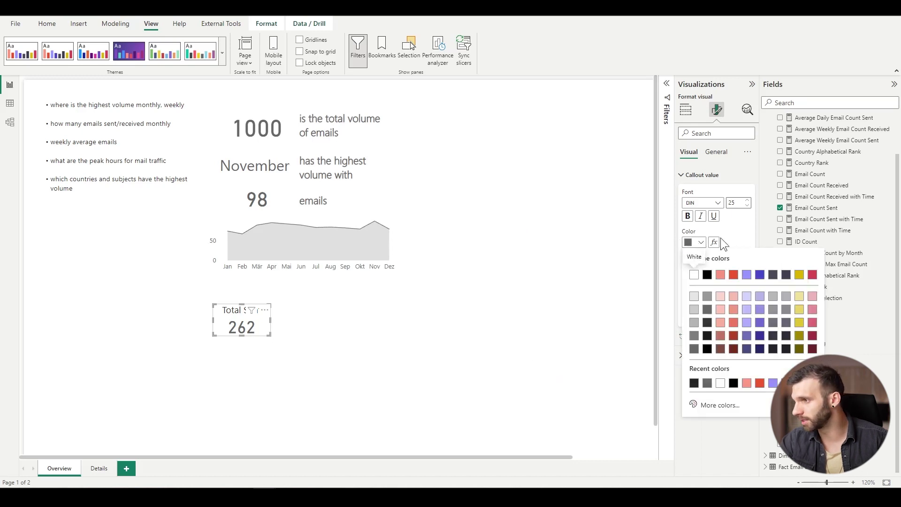
click(721, 274)
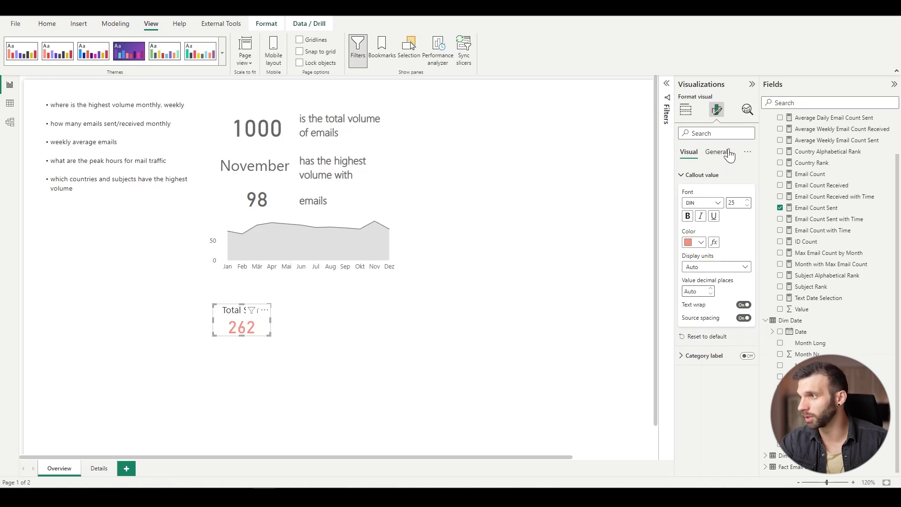
click(717, 152)
click(701, 311)
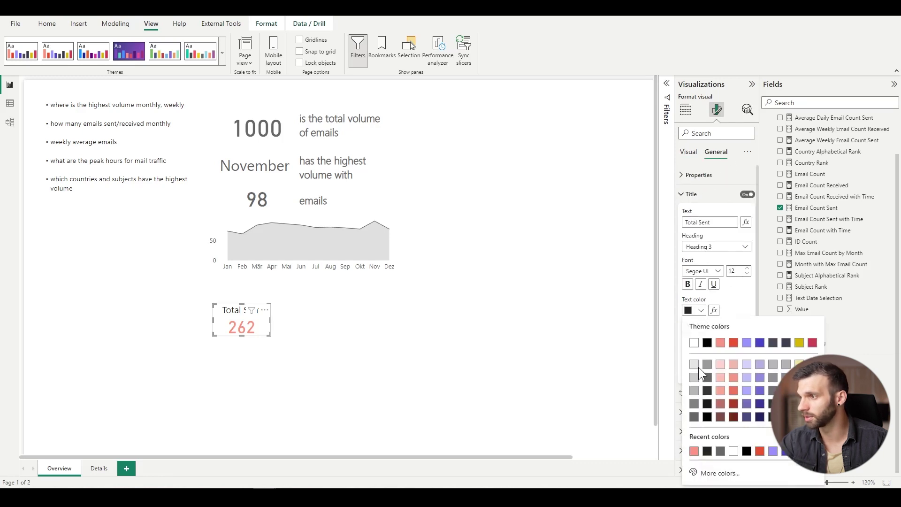
click(694, 451)
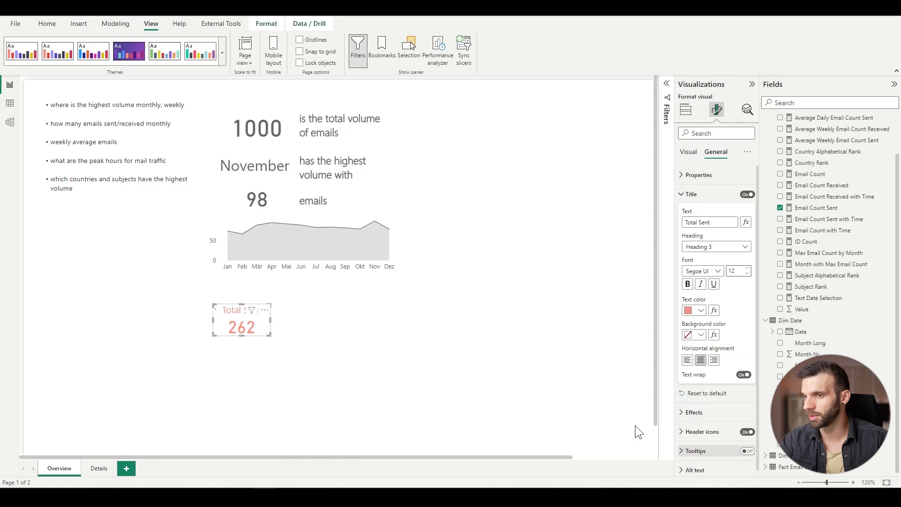
- Change the Total Sent title's font to another Segoe UI variant and make it bold
click(706, 271)
click(710, 376)
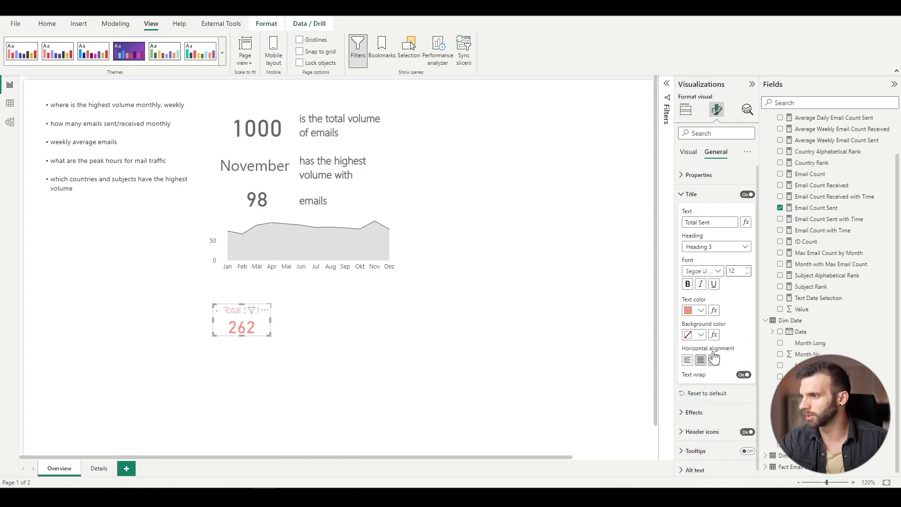
click(689, 284)
click(217, 379)
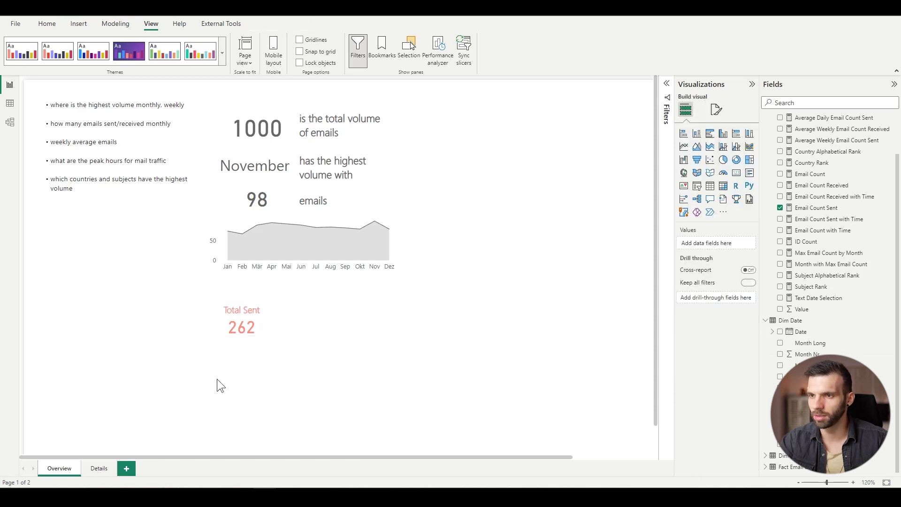
- Place a copy of the Total Sent card beside it, below the area chart's right end, and replace its field with Email Count Received
drag(243, 325, 367, 322)
key(ctrl+c)
key(ctrl+v)
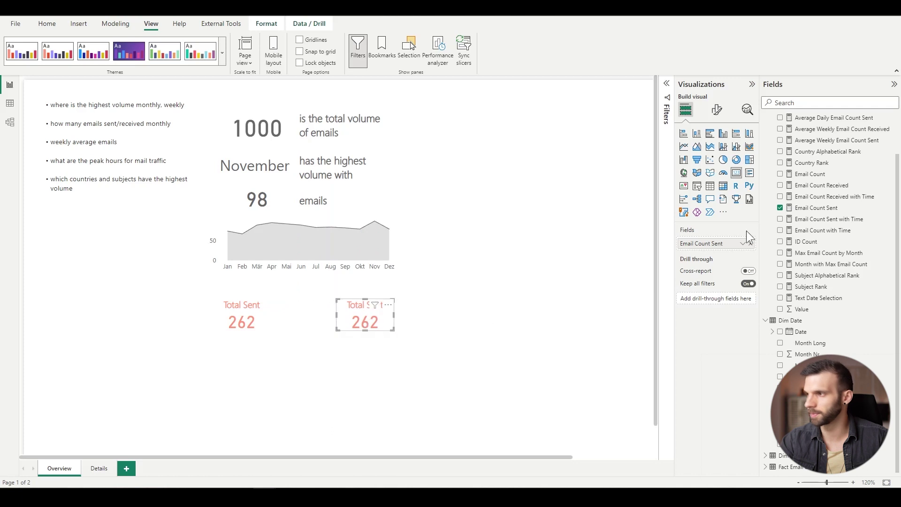
click(781, 207)
click(780, 185)
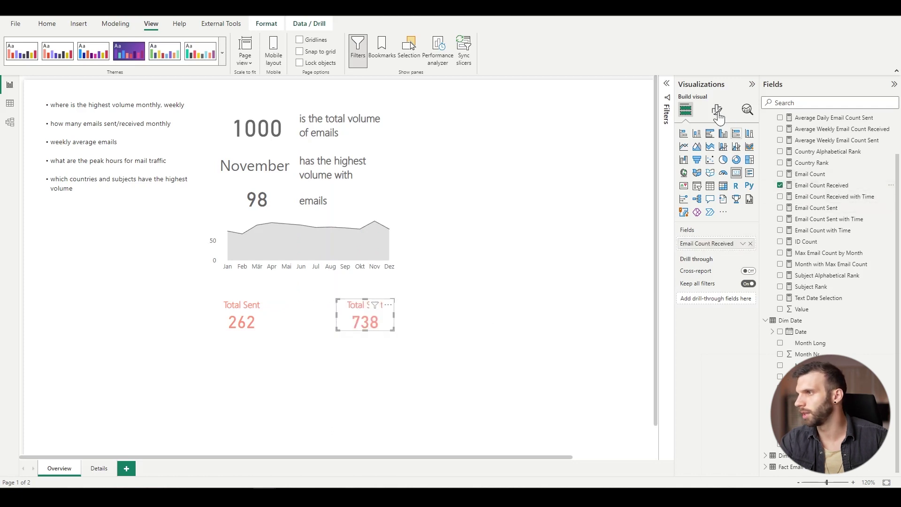
- Color the Email Count Received card's callout value with the normal purple of theme Color 3
click(716, 109)
click(702, 176)
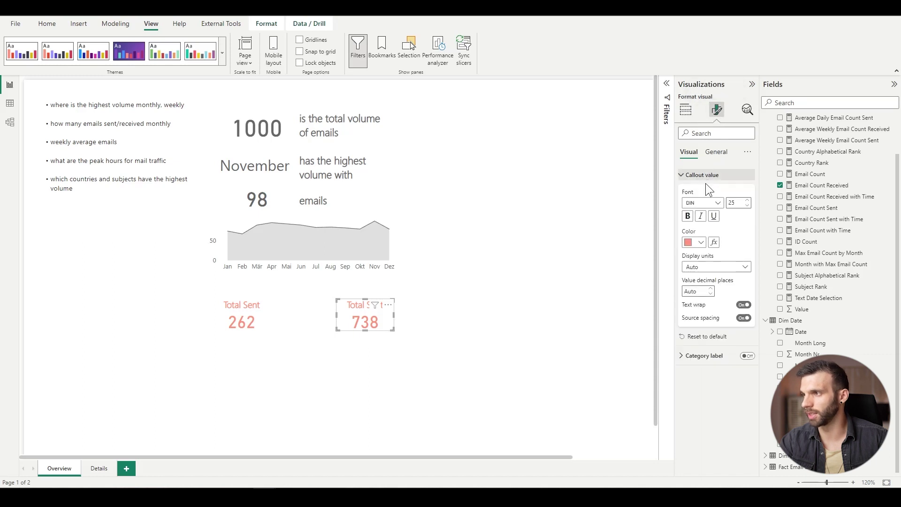
click(697, 242)
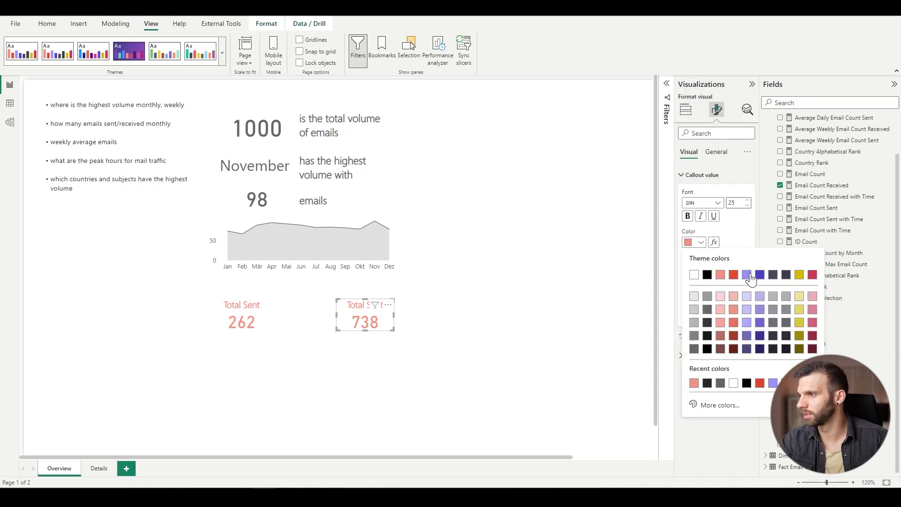
click(747, 275)
- Set the Email Count Received card's title text to "Total Received" and color it with the theme's normal purple
click(719, 152)
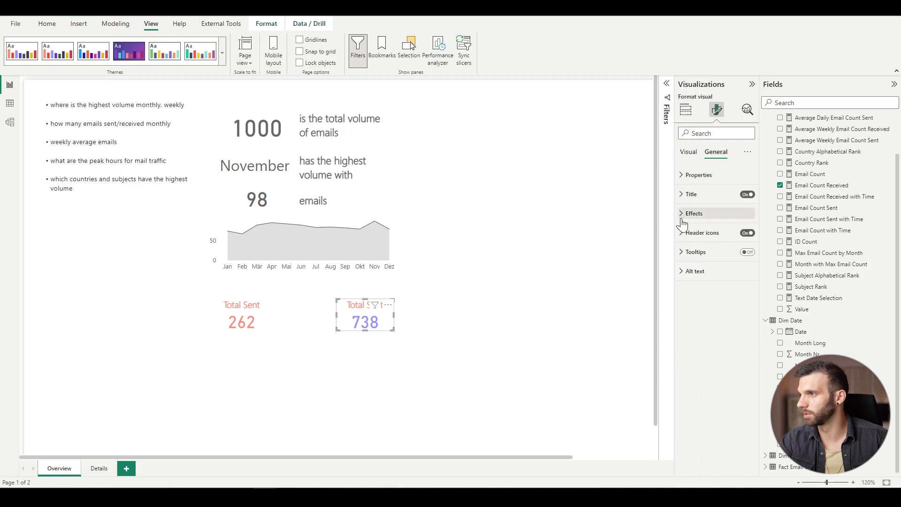
click(688, 194)
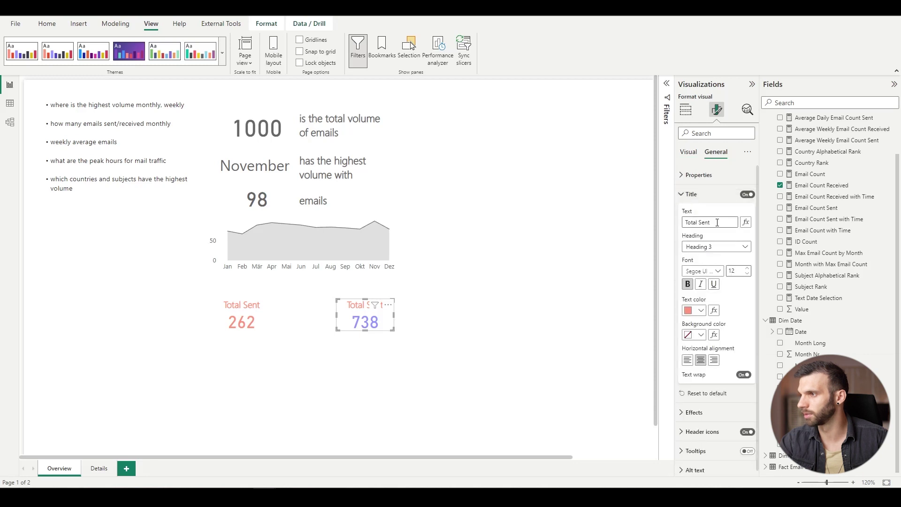
text(Received)
click(680, 345)
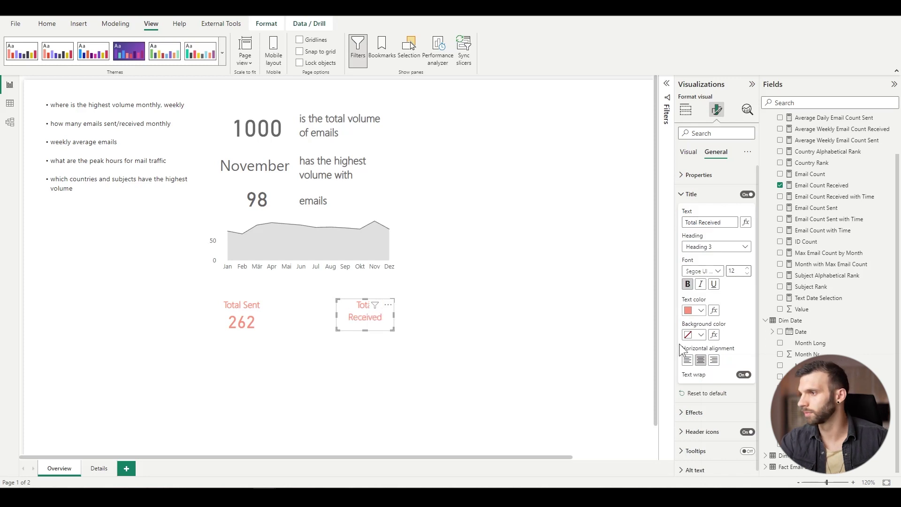
click(698, 312)
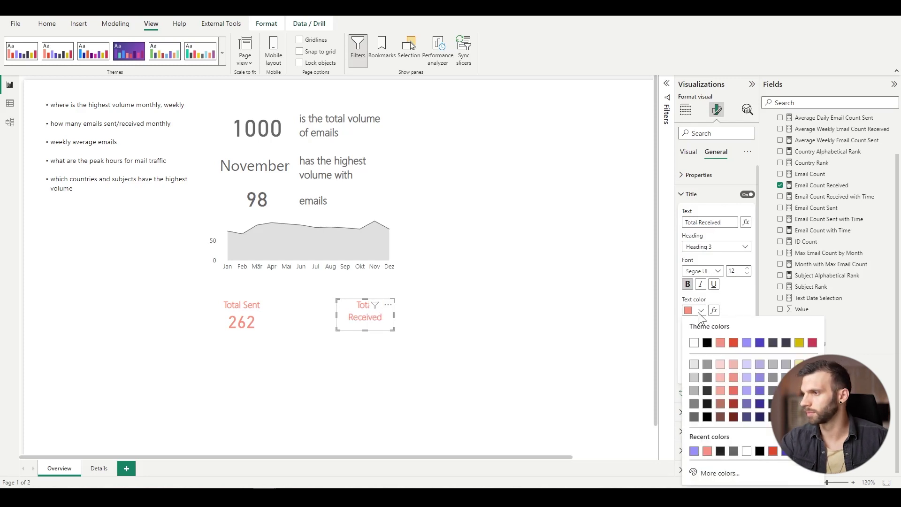
click(746, 342)
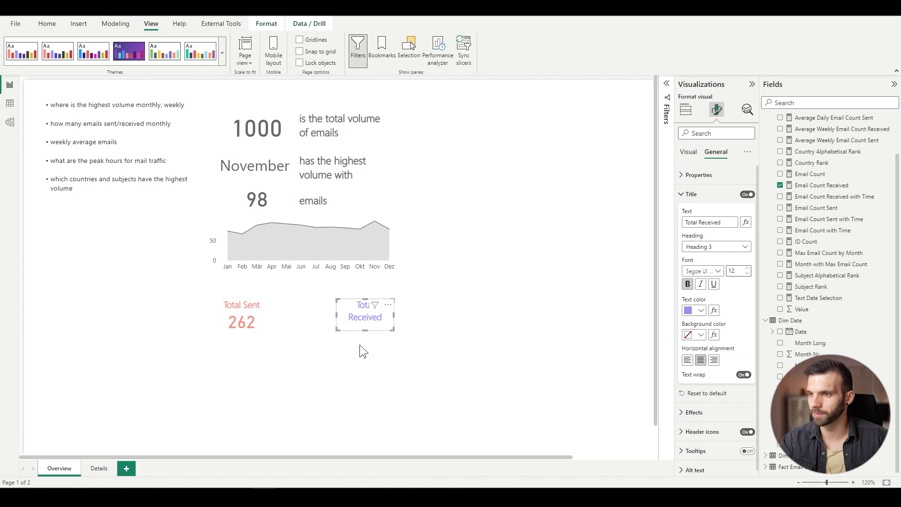
- Widen the Total Received card so its title fits on one line, and shift the Total Sent card slightly left
drag(395, 312, 368, 323)
drag(245, 320, 238, 321)
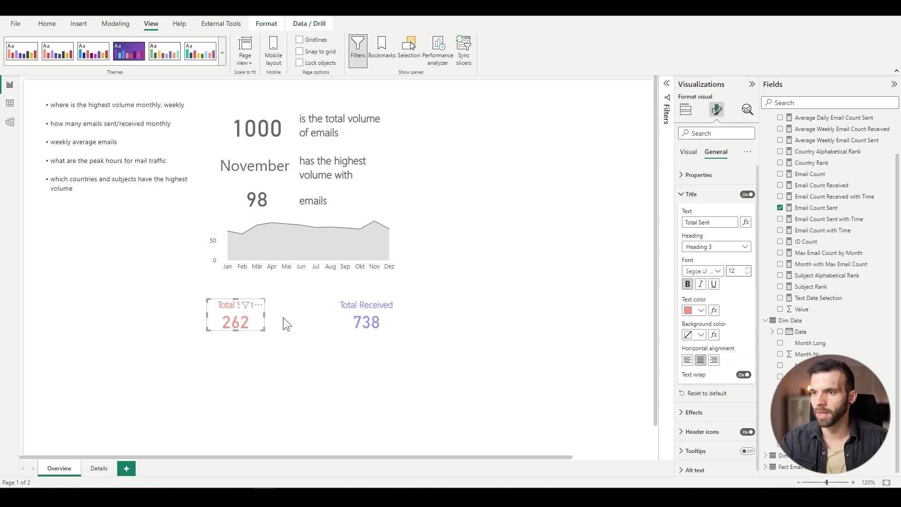
click(283, 317)
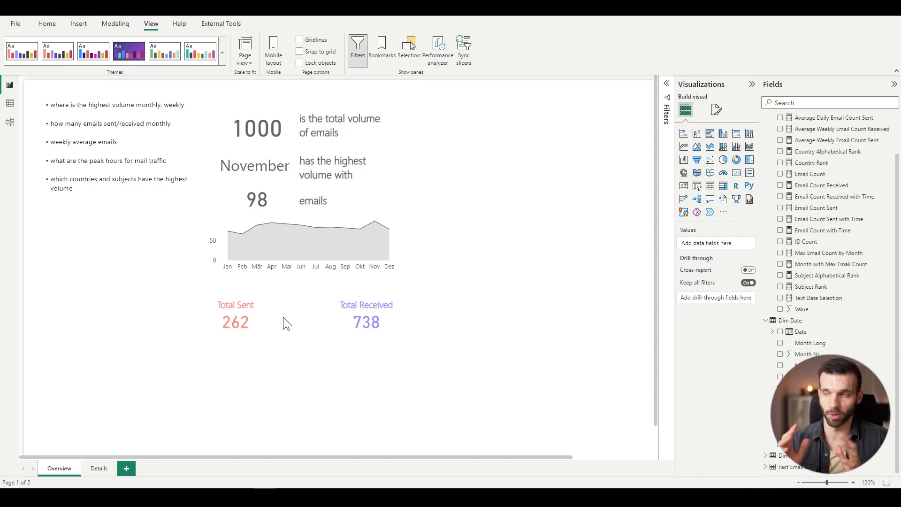
- Add a pie chart below the area chart with Email Count Sent and Email Count Received as values
click(723, 160)
drag(121, 388, 332, 349)
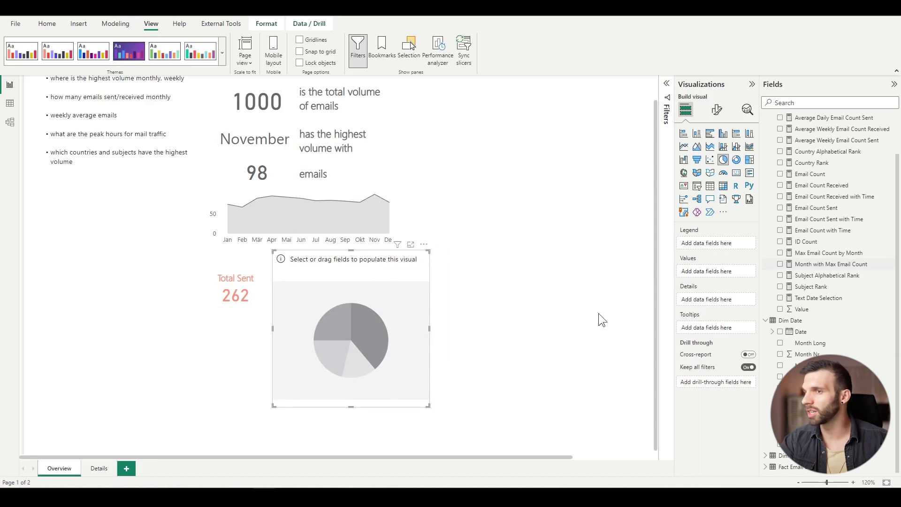
click(780, 207)
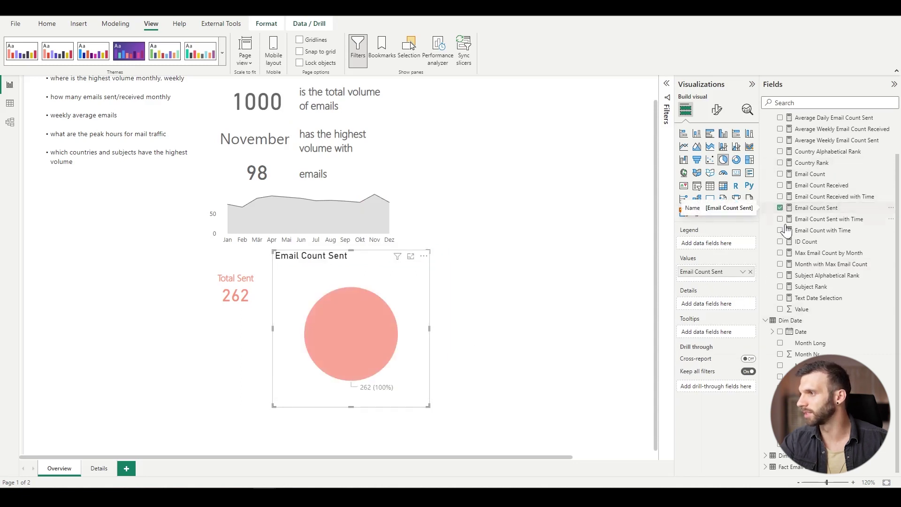
click(780, 186)
- Set the pie chart's Email Count Received slice to the theme's normal purple
click(717, 109)
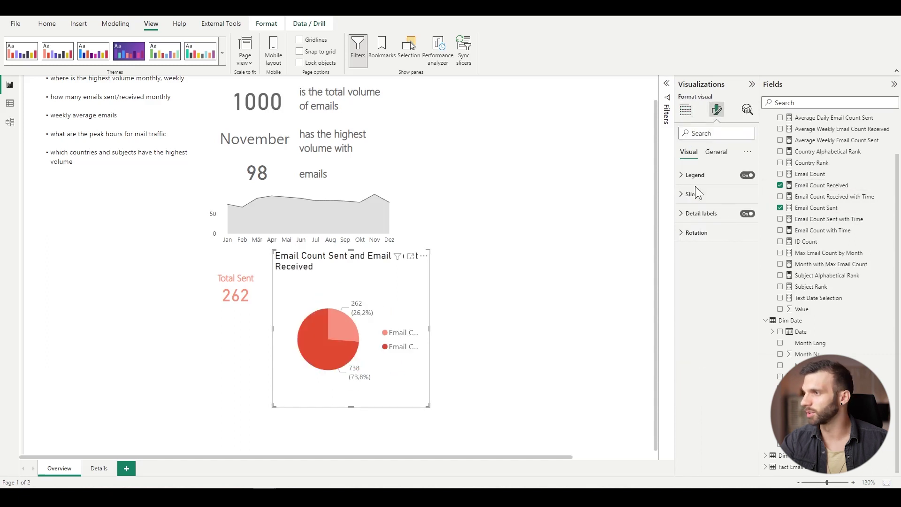
click(693, 194)
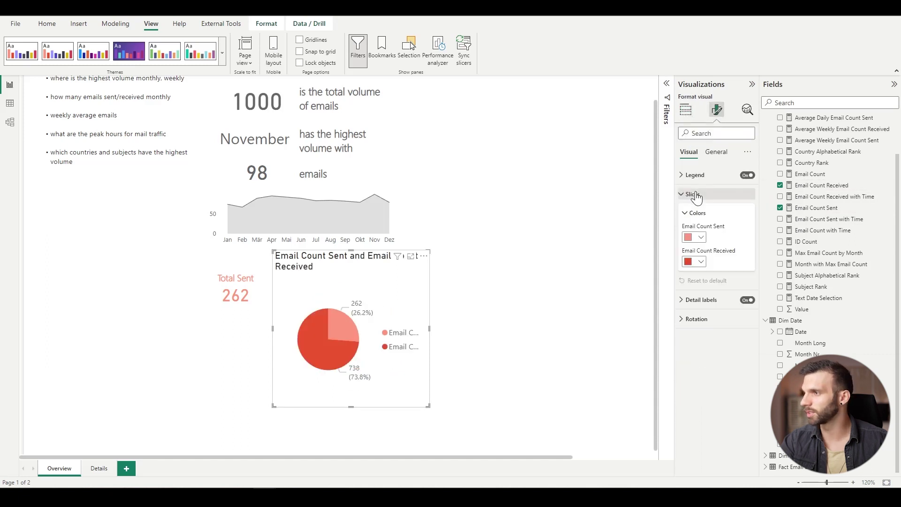
click(700, 262)
click(693, 403)
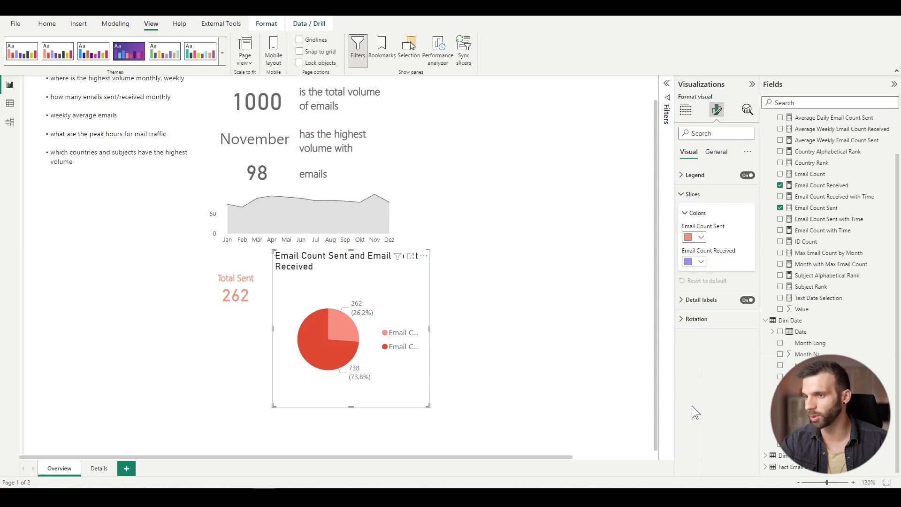
- Reorder the pie chart's values so Email Count Received comes before Email Count Sent
click(686, 110)
drag(705, 283, 701, 275)
click(752, 85)
click(714, 108)
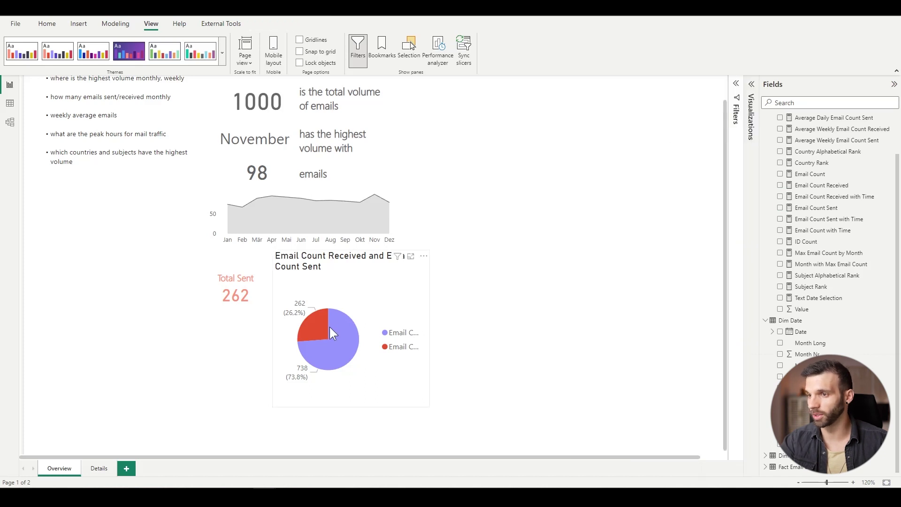
- Set the pie chart's Email Count Sent slice to the salmon color used for Total Sent
click(335, 277)
click(752, 84)
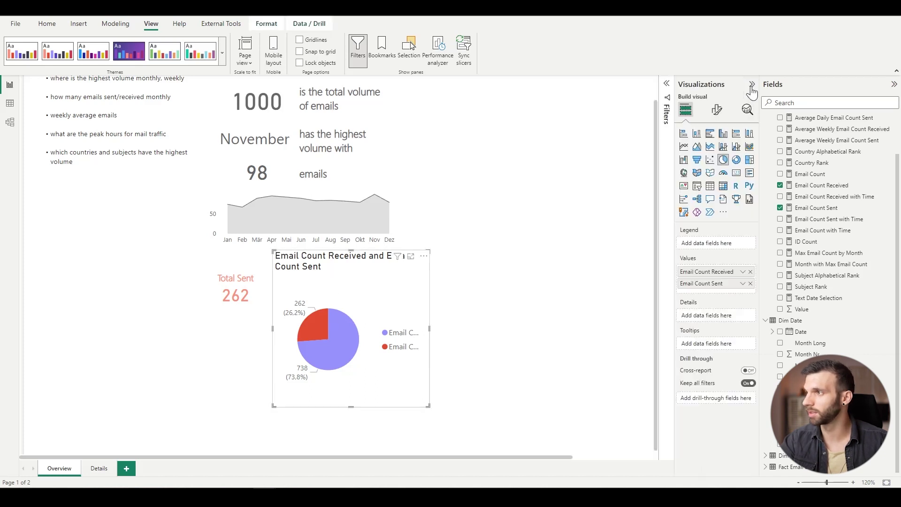
click(716, 113)
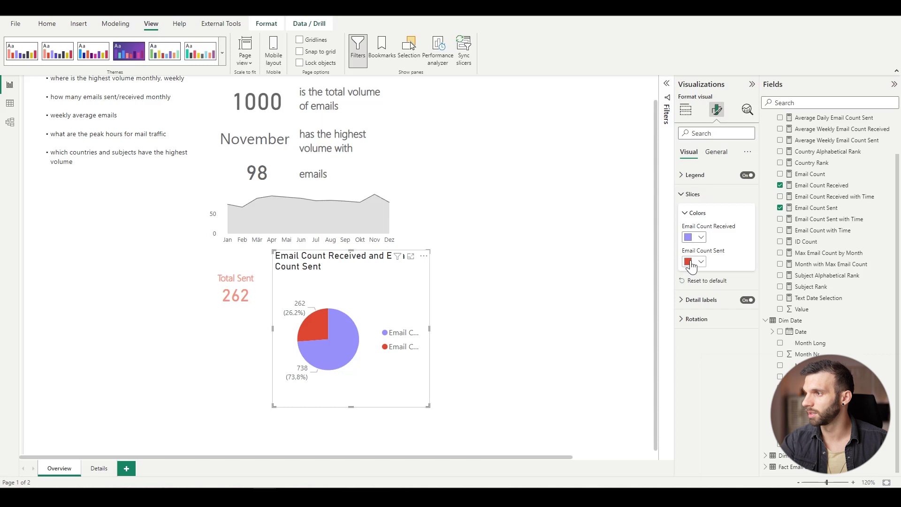
click(691, 263)
click(707, 402)
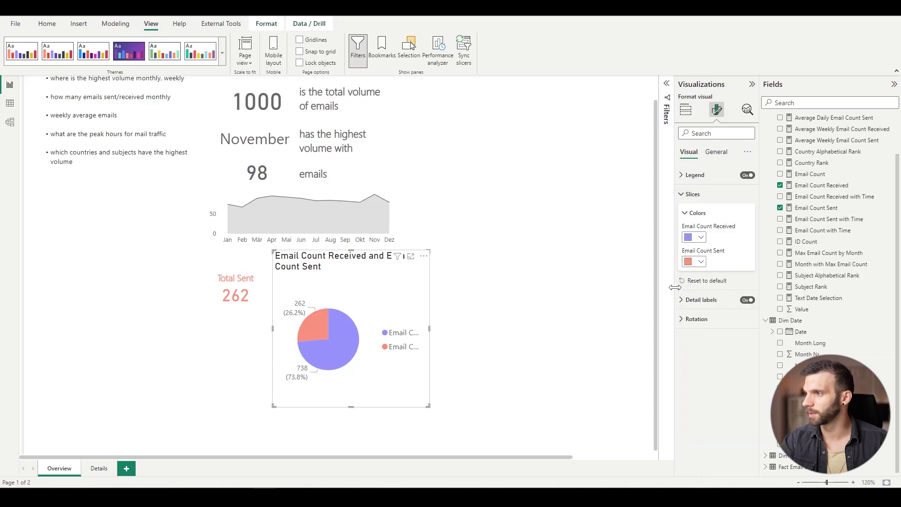
- Turn off the pie chart's detail labels, legend, title and background
click(747, 300)
click(746, 176)
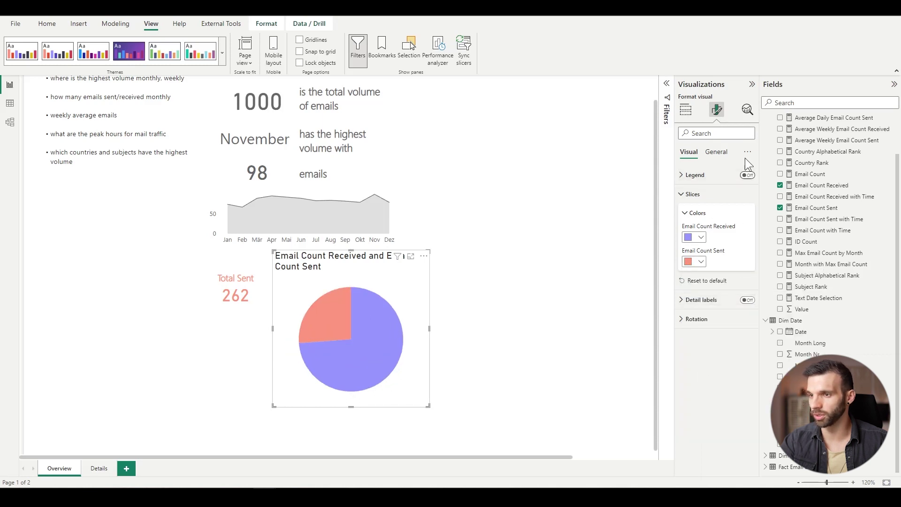
click(720, 153)
click(747, 194)
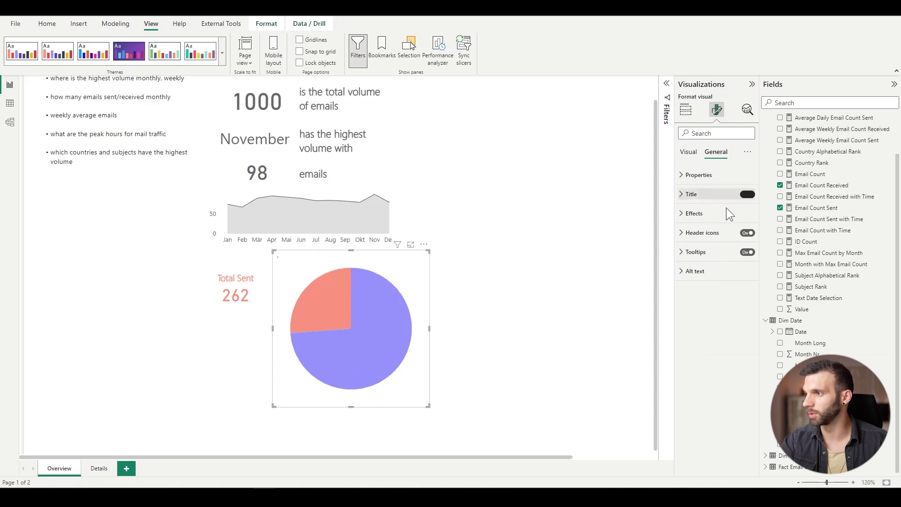
click(750, 215)
click(744, 232)
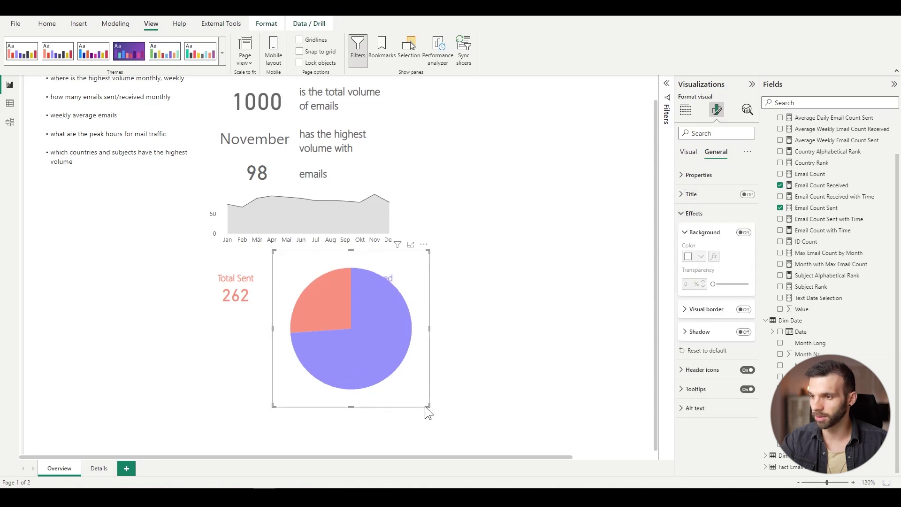
- Shrink the pie chart and center it between the Total Sent and Total Received cards
drag(426, 406, 334, 313)
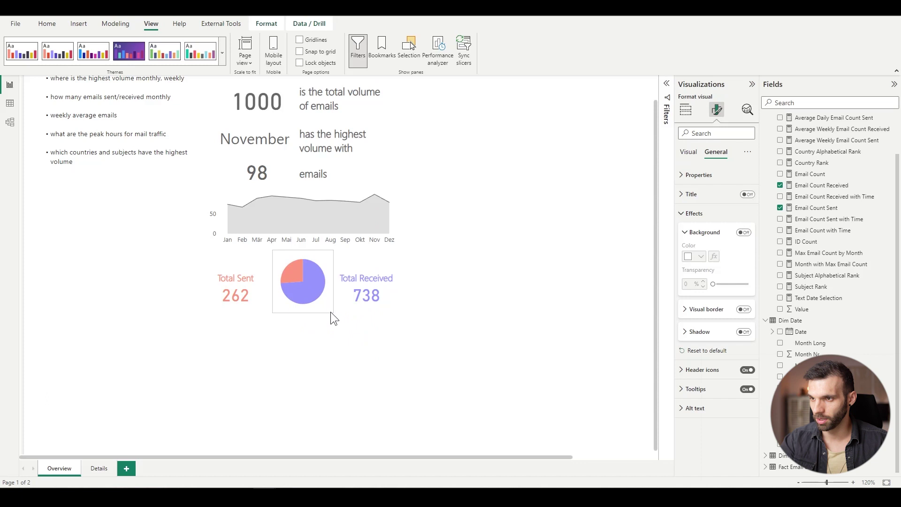
drag(298, 257, 286, 267)
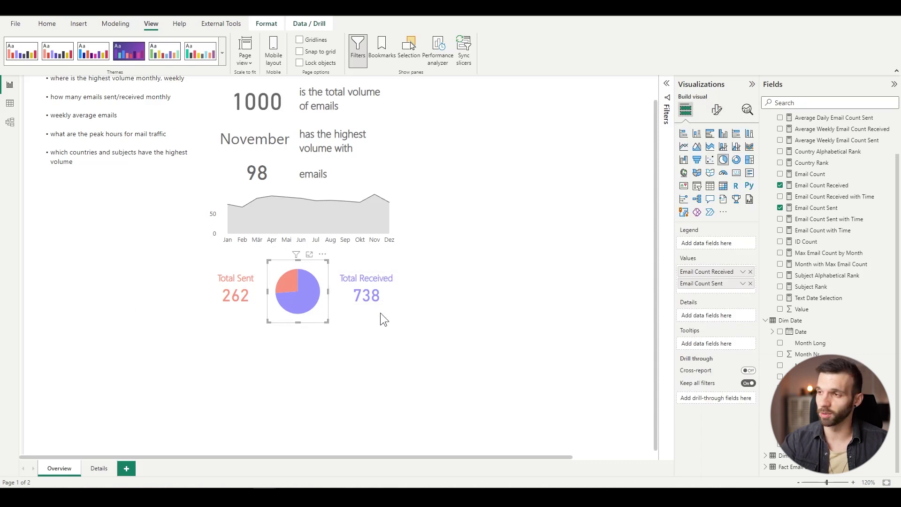
click(308, 341)
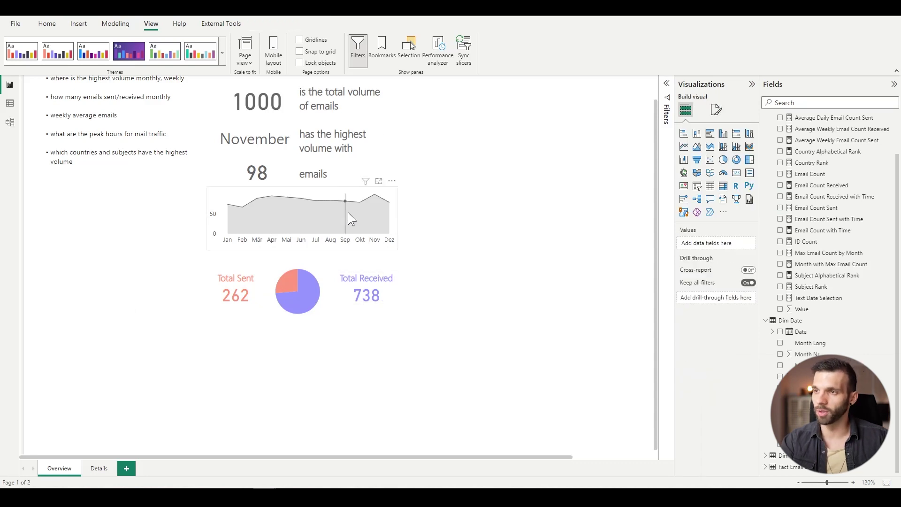
- Duplicate the monthly area chart below the pie chart and convert the copy to a stacked column chart
click(351, 190)
click(370, 192)
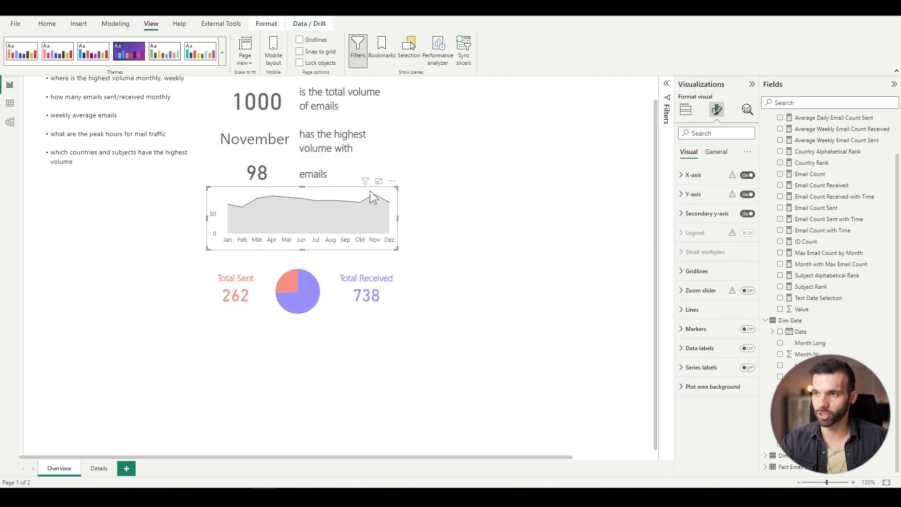
drag(238, 181, 229, 328)
click(686, 109)
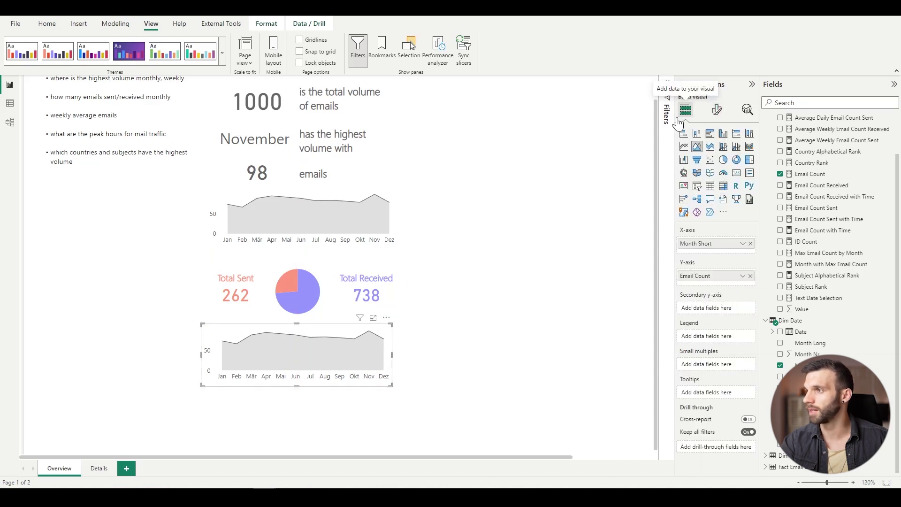
click(697, 134)
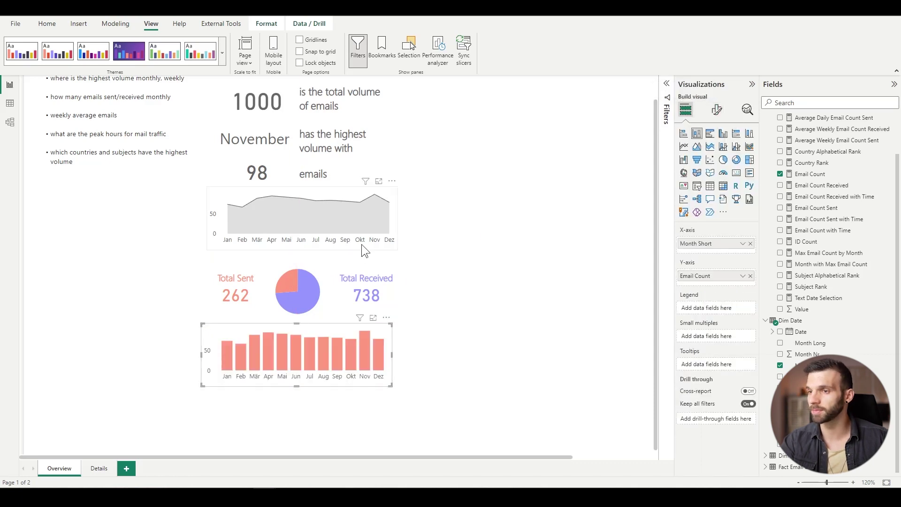
- Replace Email Count on the column chart's Y-axis with Email Count Received and Email Count Sent
drag(842, 185, 733, 278)
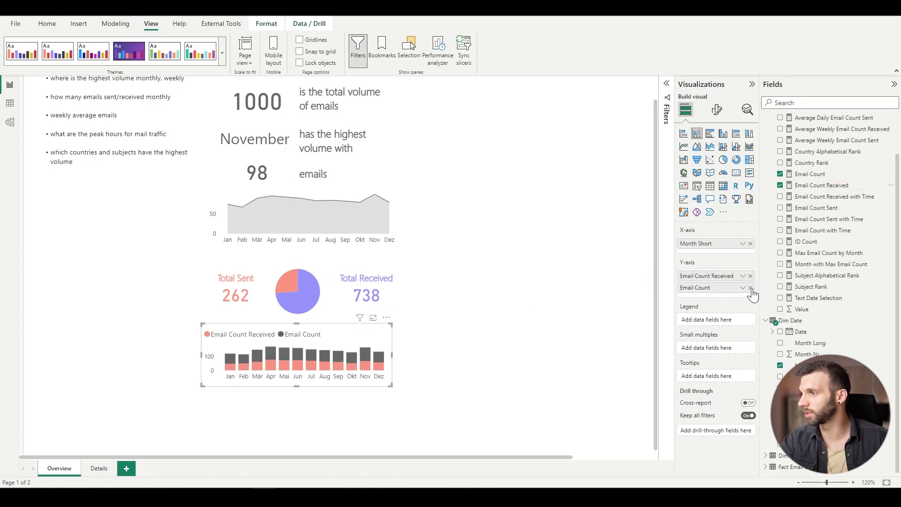
click(751, 288)
drag(808, 208, 721, 285)
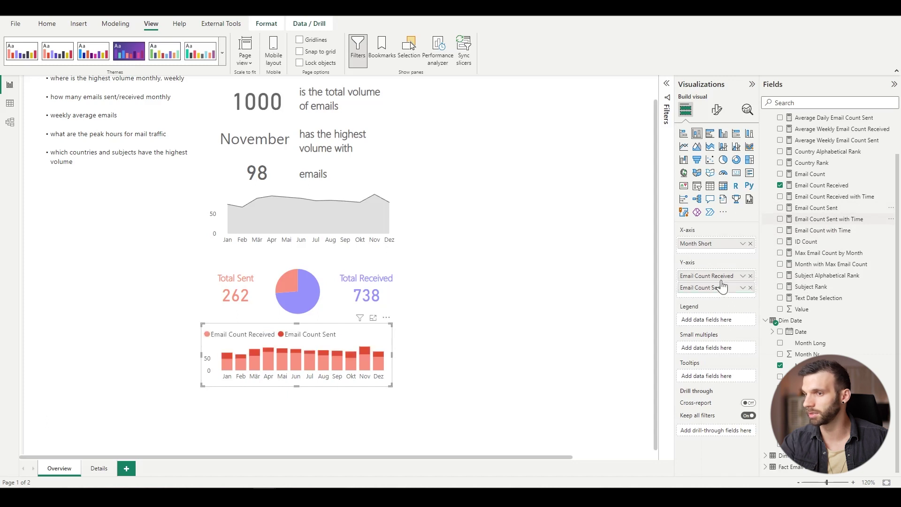
- Color the Email Count Received columns purple (#9697FF) and the Email Count Sent columns salmon, and turn off the column chart's legend
click(717, 110)
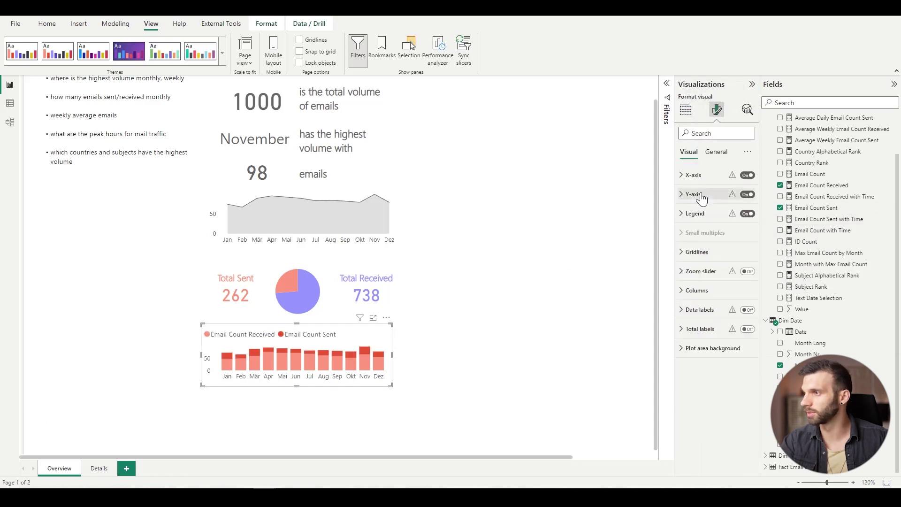
click(696, 290)
click(702, 332)
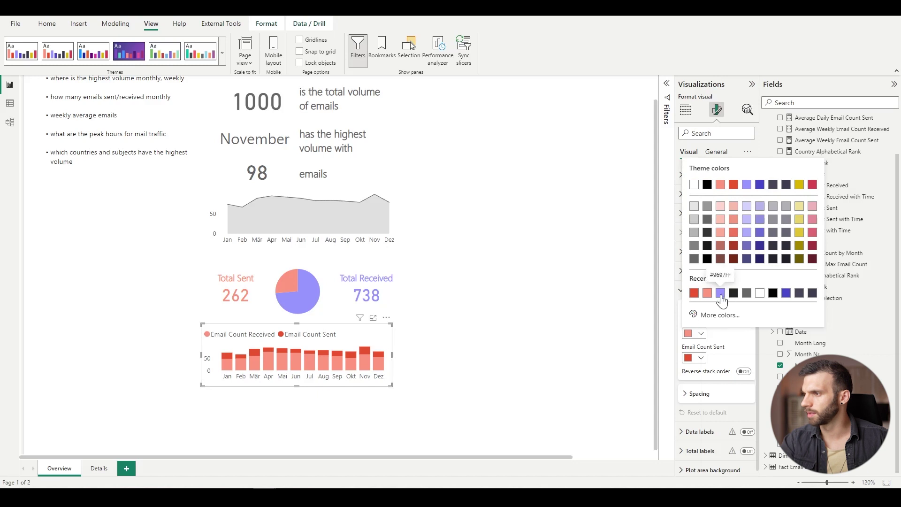
click(721, 295)
click(701, 357)
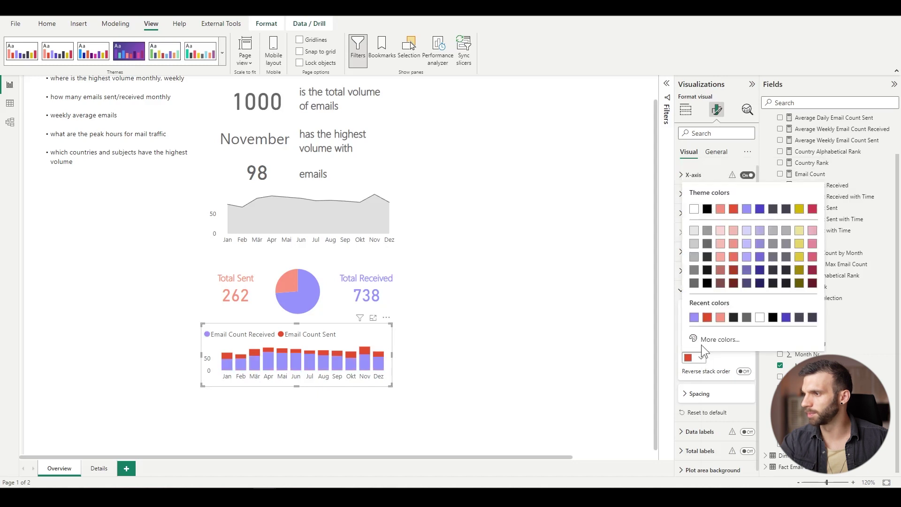
click(720, 317)
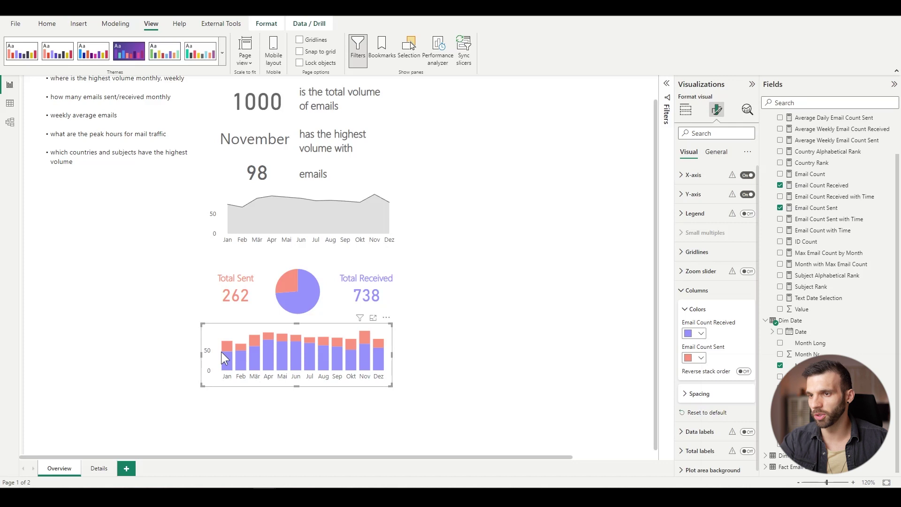
- Move the Total Sent and Total Received cards slightly closer to the pie chart
drag(243, 286, 254, 287)
click(384, 291)
drag(374, 295, 366, 301)
- Make the stacked column chart slightly taller and align it with the area chart's side edges
click(237, 324)
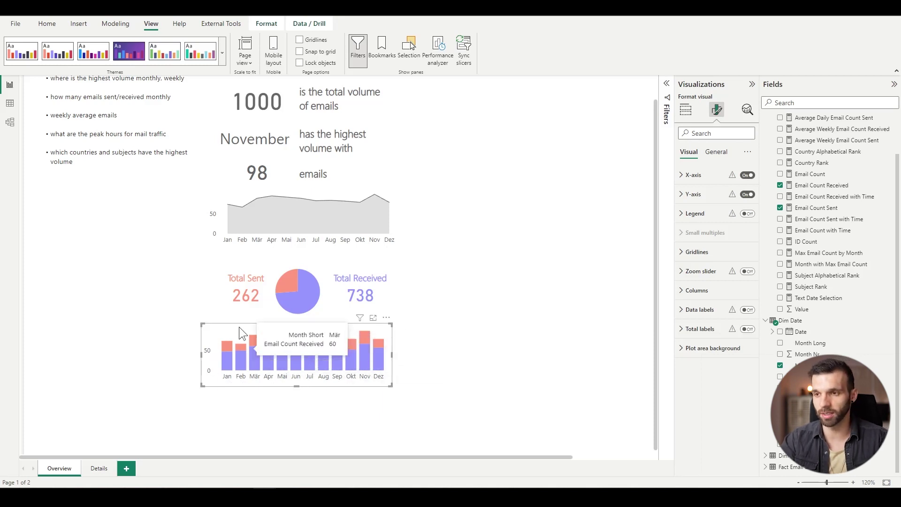
mouse_move(260, 325)
mouse_down()
mouse_move(255, 337)
mouse_move(232, 333)
mouse_move(243, 352)
mouse_move(252, 337)
mouse_up()
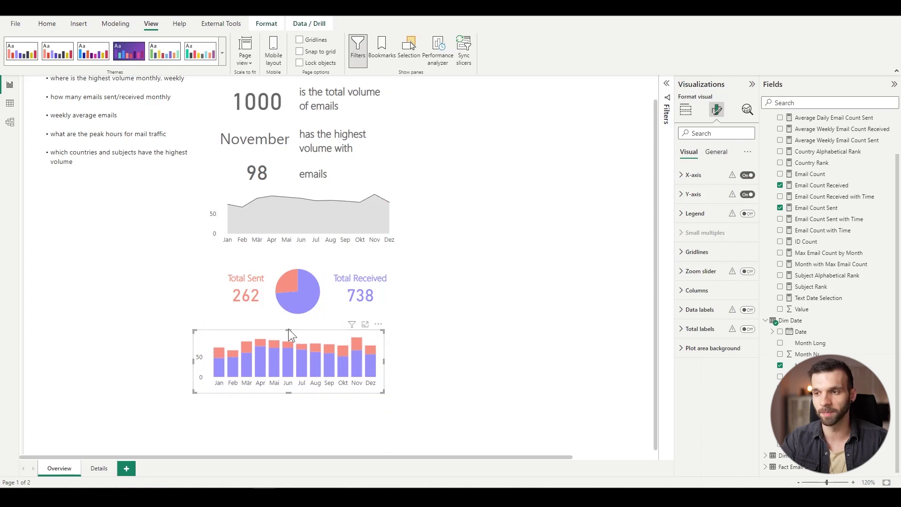
mouse_move(288, 329)
mouse_down()
mouse_move(290, 322)
mouse_move(296, 331)
mouse_move(280, 338)
mouse_move(281, 324)
mouse_up()
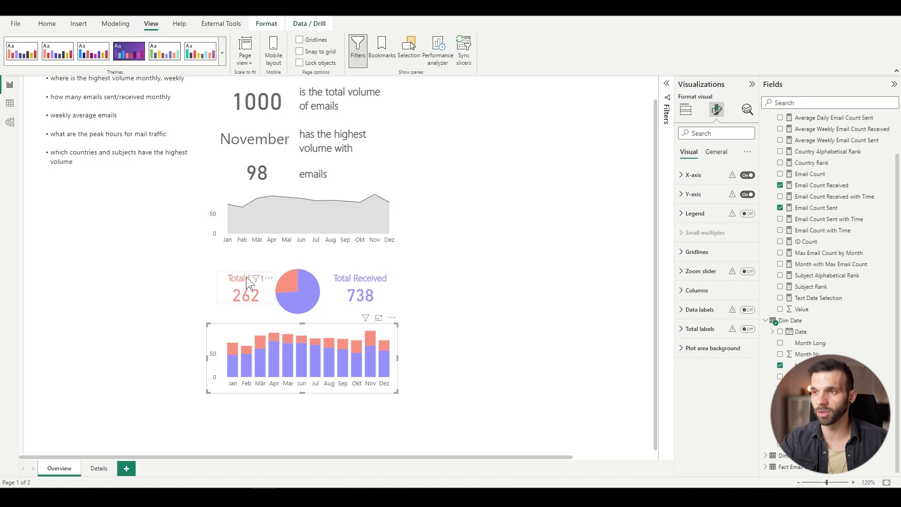
- Duplicate the "has the highest volume with" text box and place the copy over the top of the Total Sent card
click(321, 129)
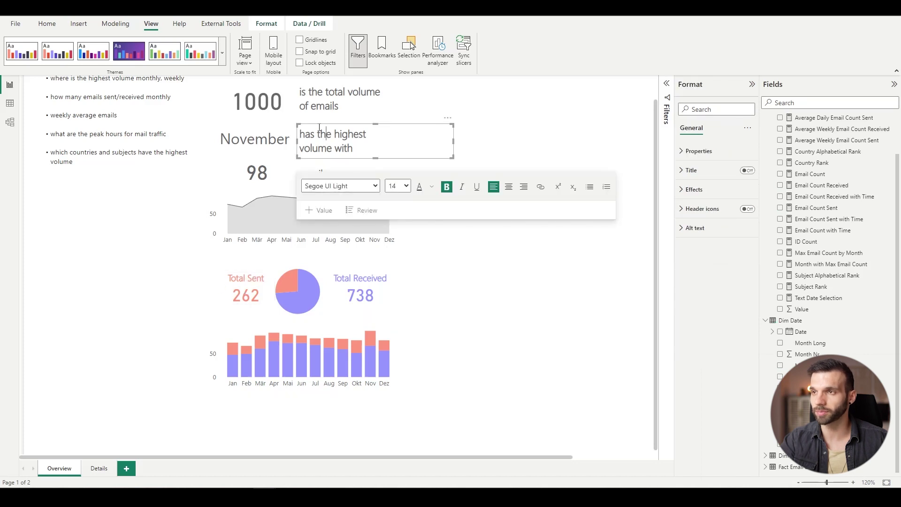
key(ctrl+v)
drag(329, 137, 215, 259)
click(243, 258)
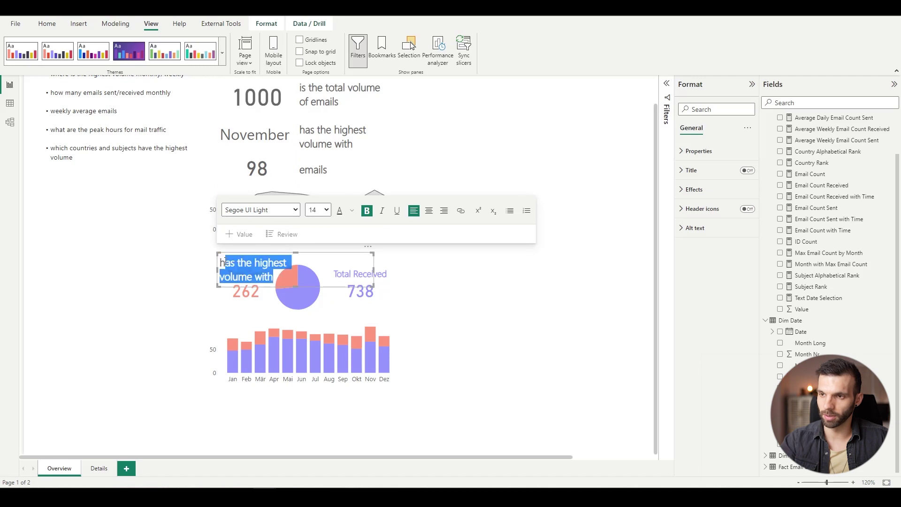
- Change the copied text box to "The volume is distributed as follows", widen it to fit one line and place it above the cards
text(The volume is)
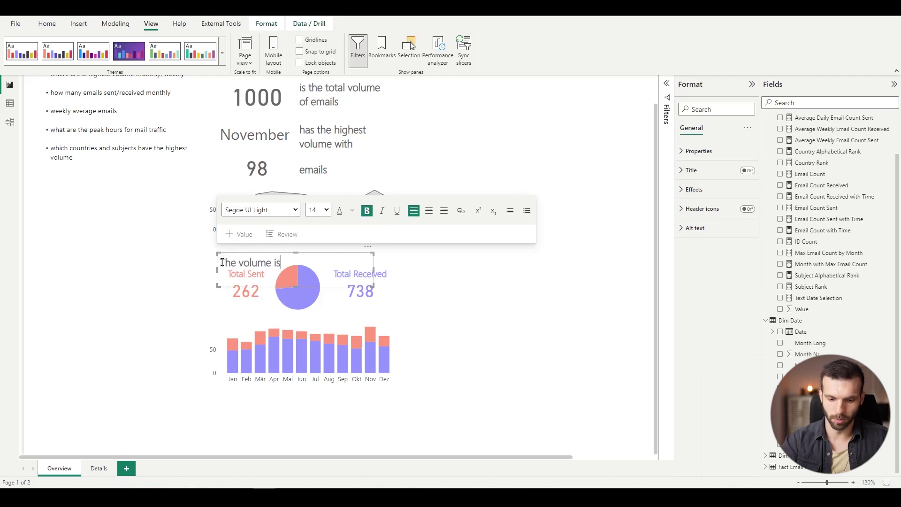
text( distributed as follows)
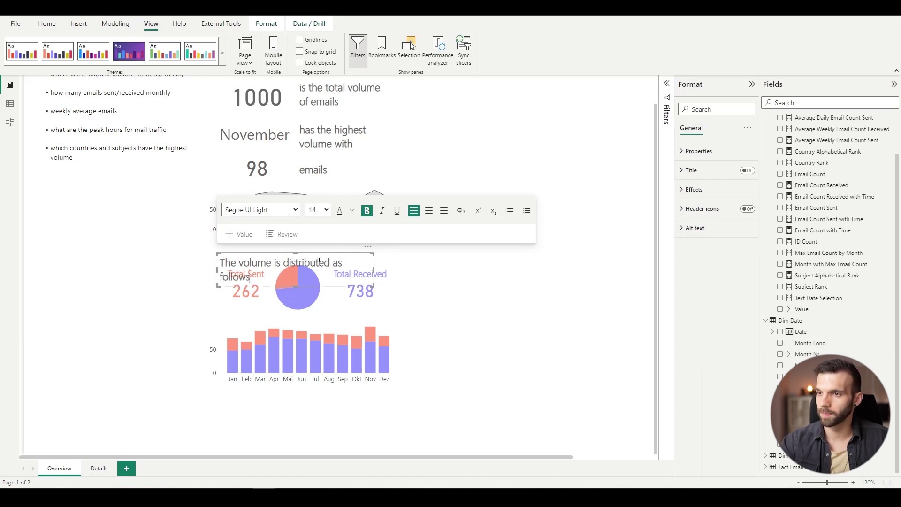
drag(374, 270, 398, 270)
- Move the distribution text, Total Sent and Total Received cards, pie chart and column chart down together, away from the area chart
drag(308, 285, 497, 454)
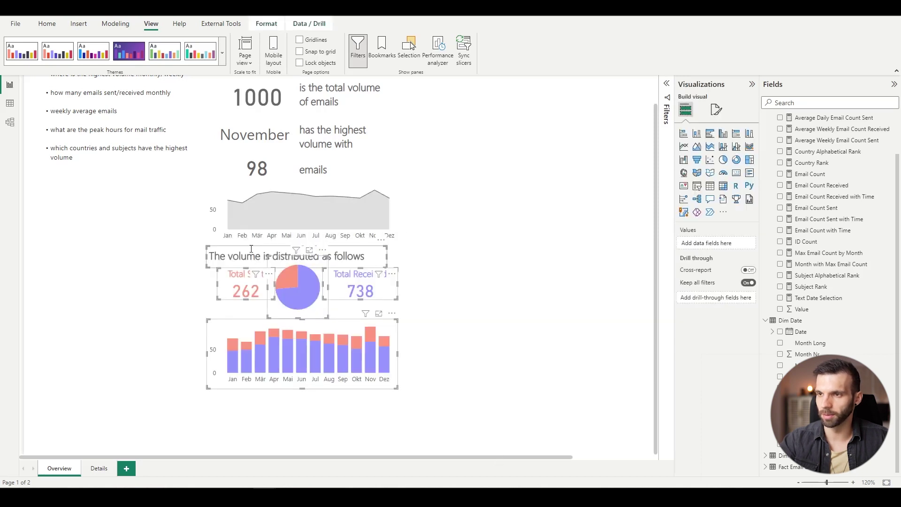
drag(248, 248, 248, 264)
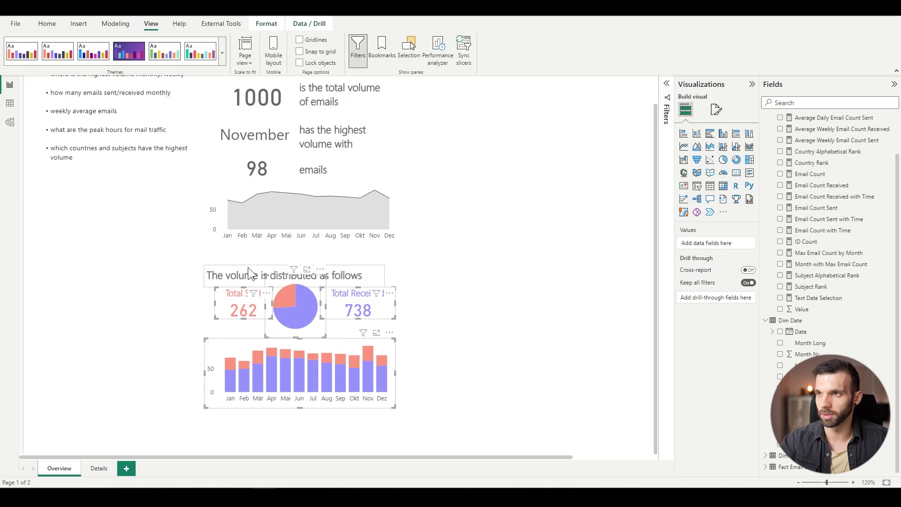
click(248, 267)
- Select all the page's visuals and text boxes and shift them slightly left together
scroll(483, 246, down, 7)
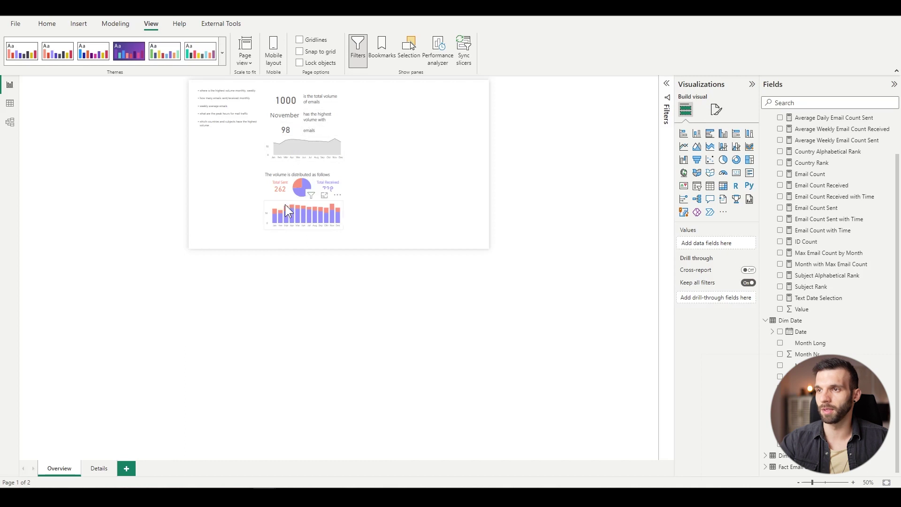
scroll(382, 170, up, 4)
scroll(375, 216, down, 1)
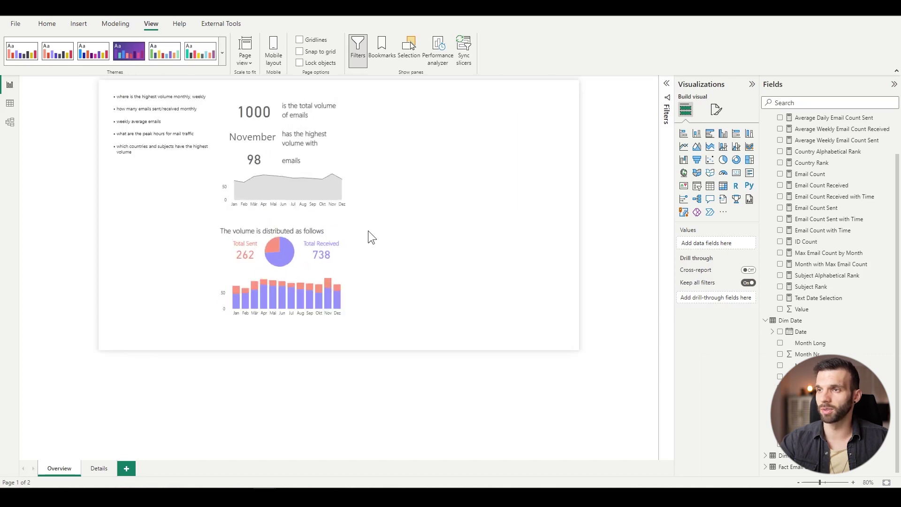
scroll(369, 237, up, 2)
scroll(369, 231, up, 1)
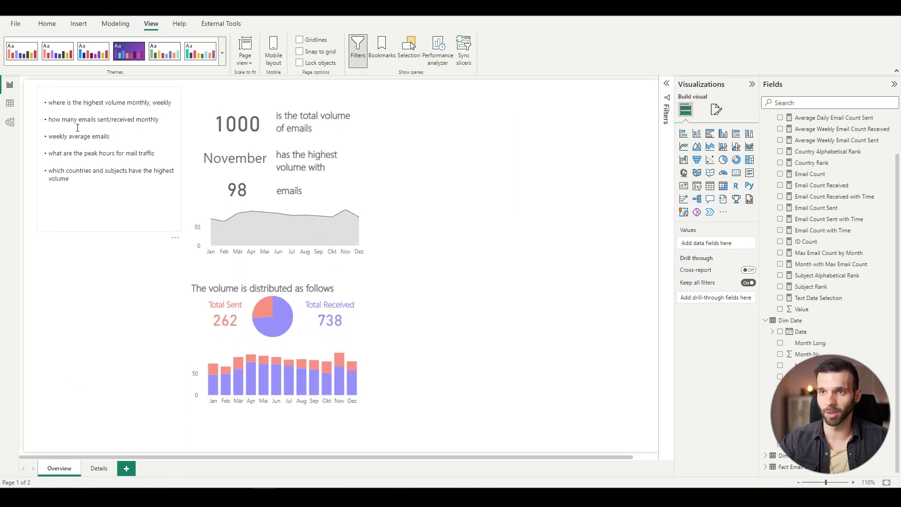
scroll(479, 255, up, 1)
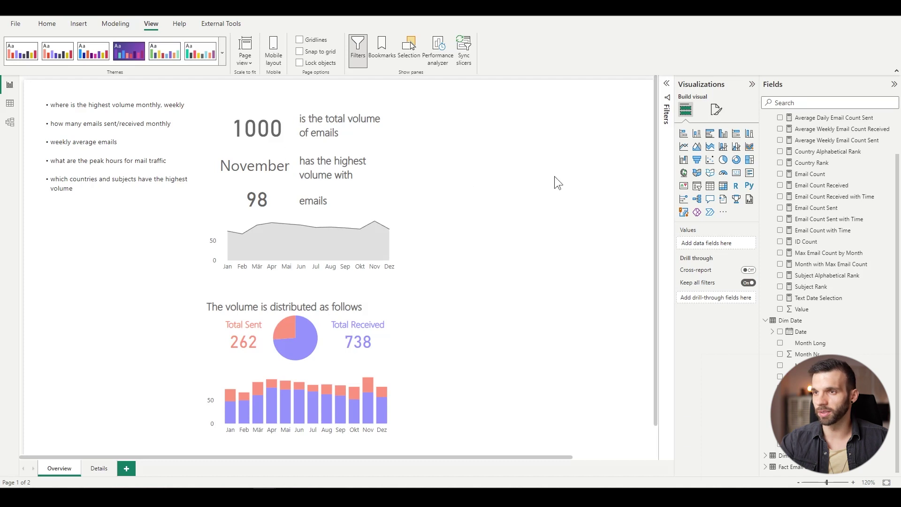
drag(440, 435, 178, 98)
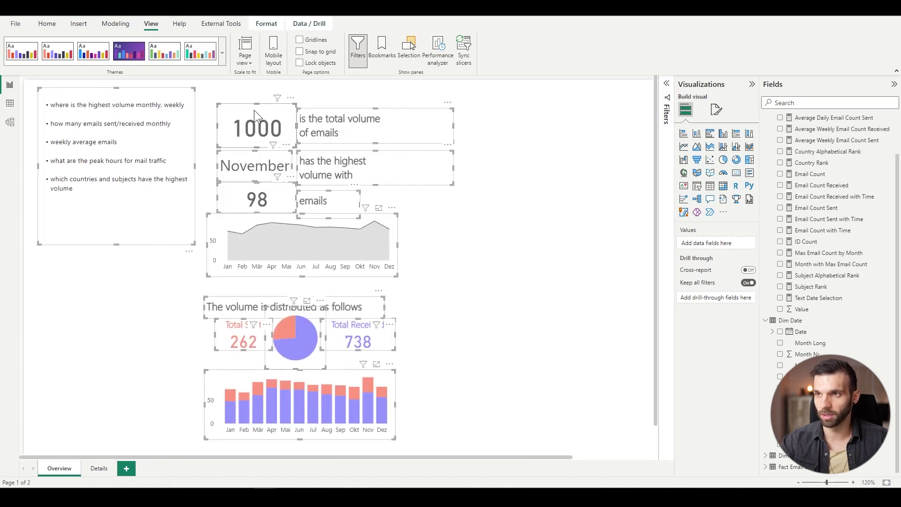
drag(254, 111, 240, 113)
- Narrow the bulleted questions text box to free space beside the cards and charts
click(172, 169)
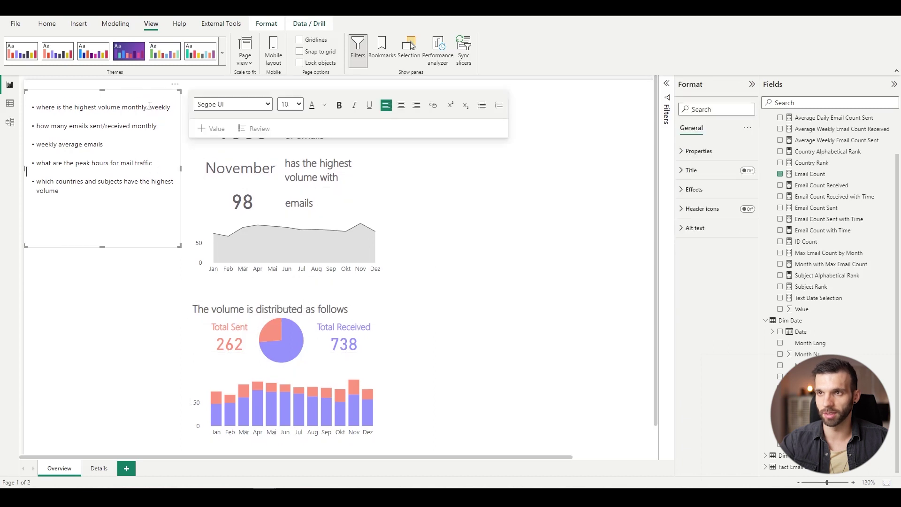
drag(181, 168, 65, 168)
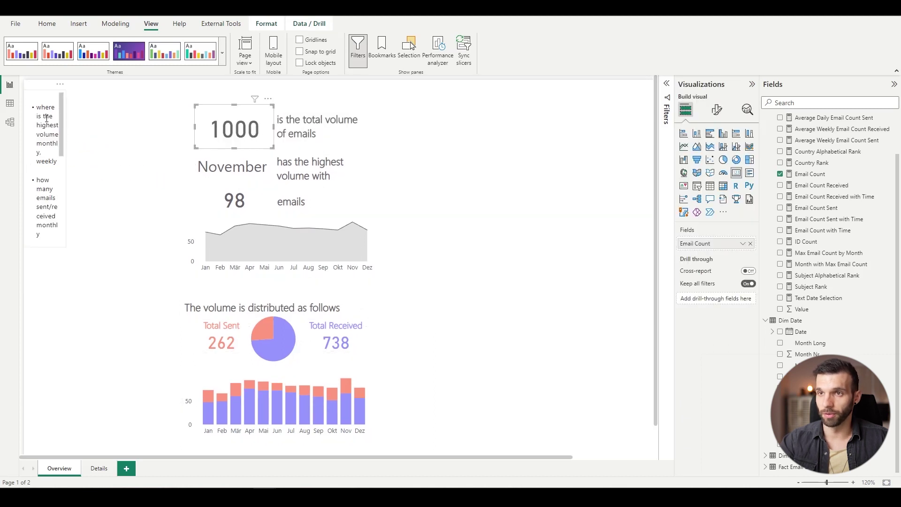
- Insert a rectangle shape and size it as a tall vertical panel beside the cards and charts, over the bulleted questions
click(142, 319)
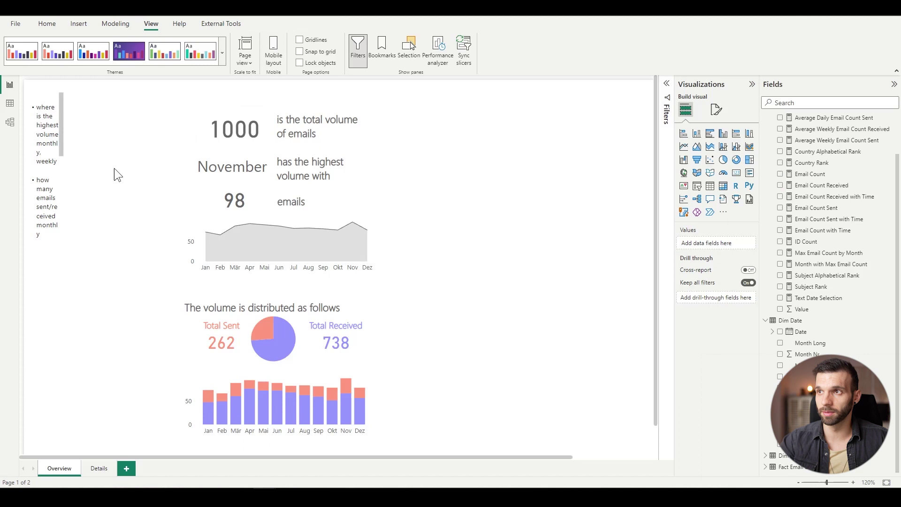
click(79, 24)
click(340, 59)
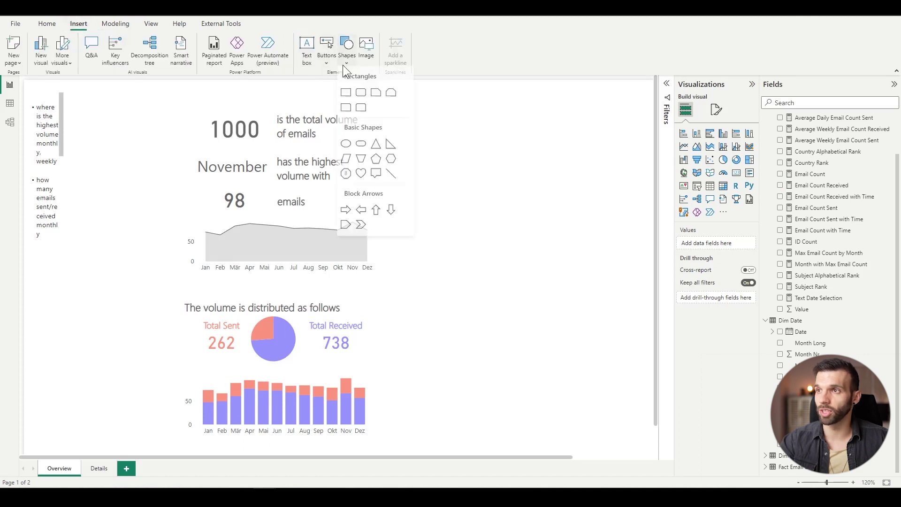
click(346, 95)
drag(89, 294, 75, 99)
- Duplicate the grey area chart into the free space beside the cards and make it plot Average Weekly Email Count Sent by Weekday Short
click(258, 216)
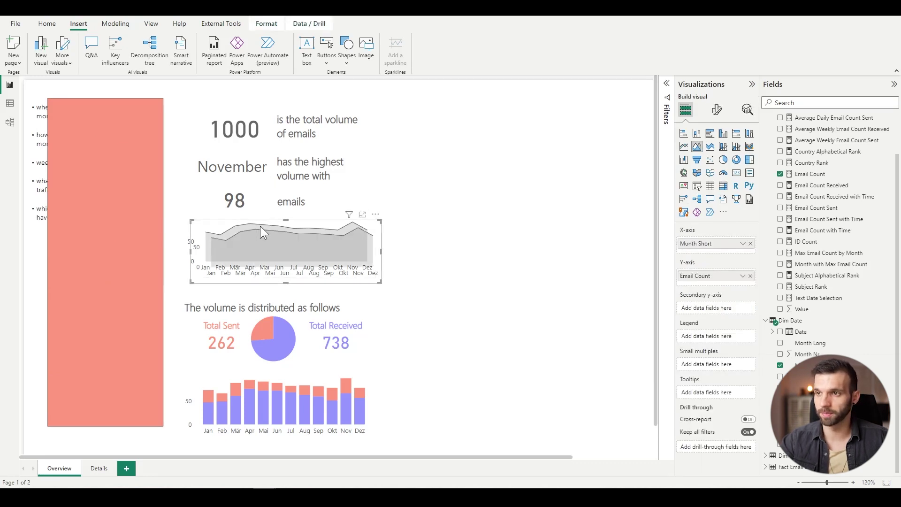
drag(286, 219, 480, 115)
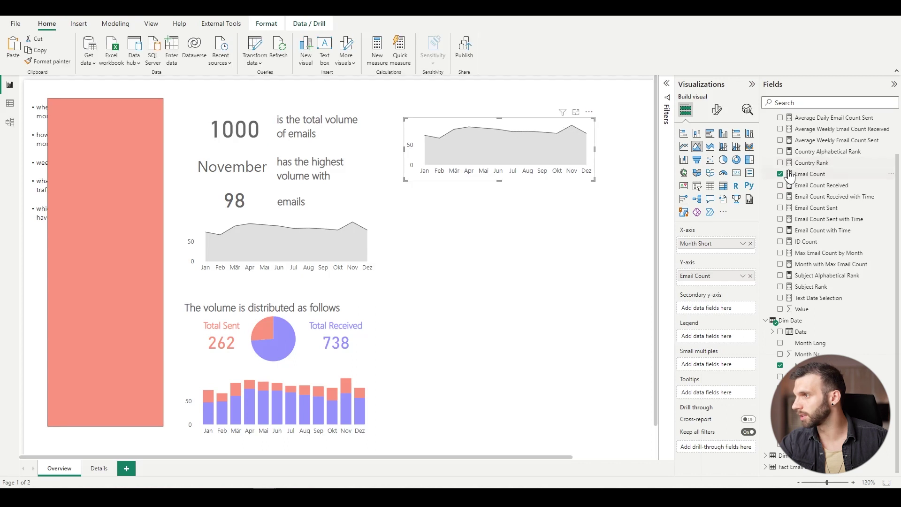
click(780, 174)
scroll(782, 174, up, 2)
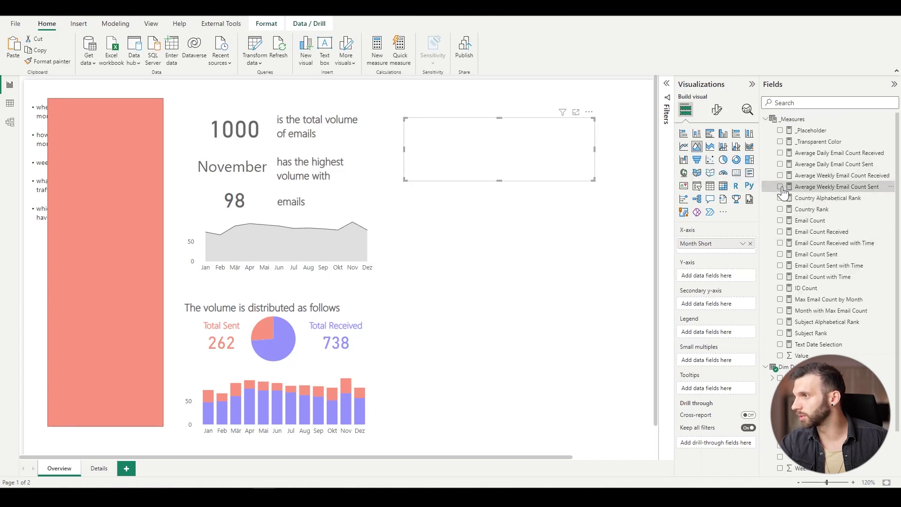
click(780, 187)
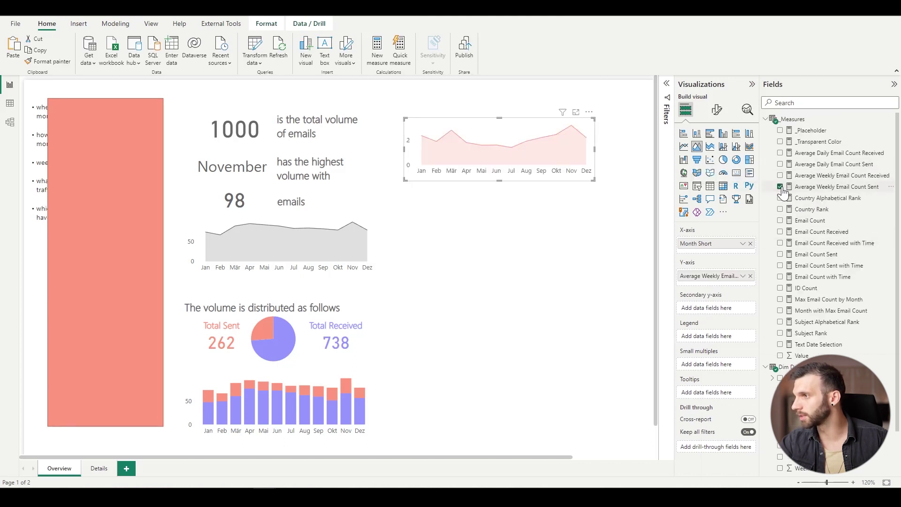
click(750, 243)
scroll(798, 357, down, 2)
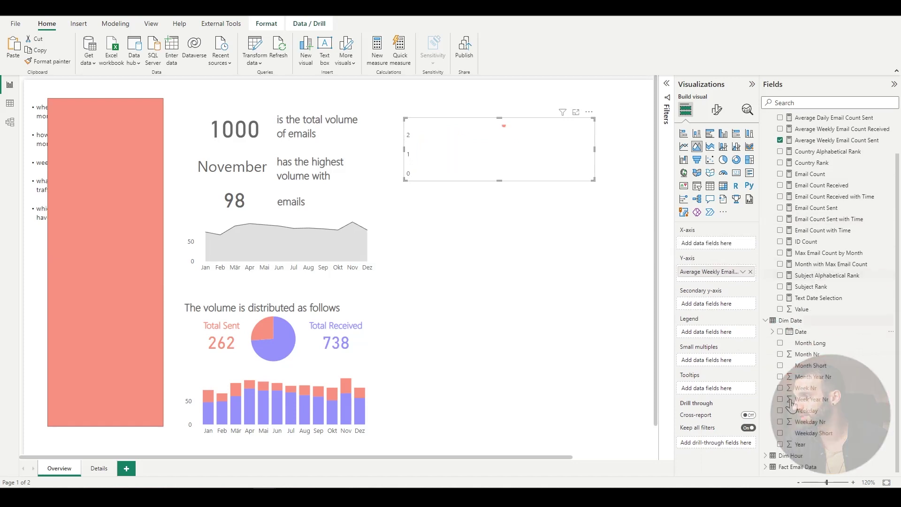
click(780, 433)
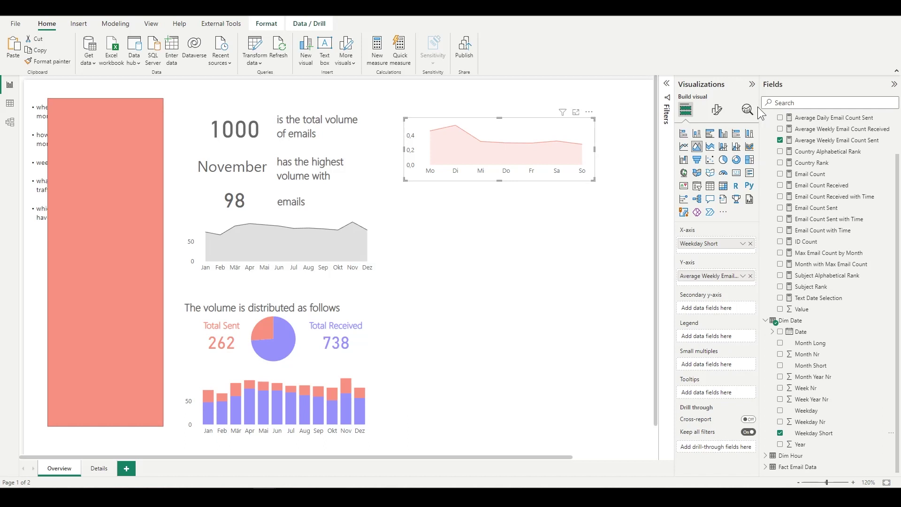
- Set the weekday chart's shade area transparency to 60% and narrow the chart to roughly half its width
click(723, 114)
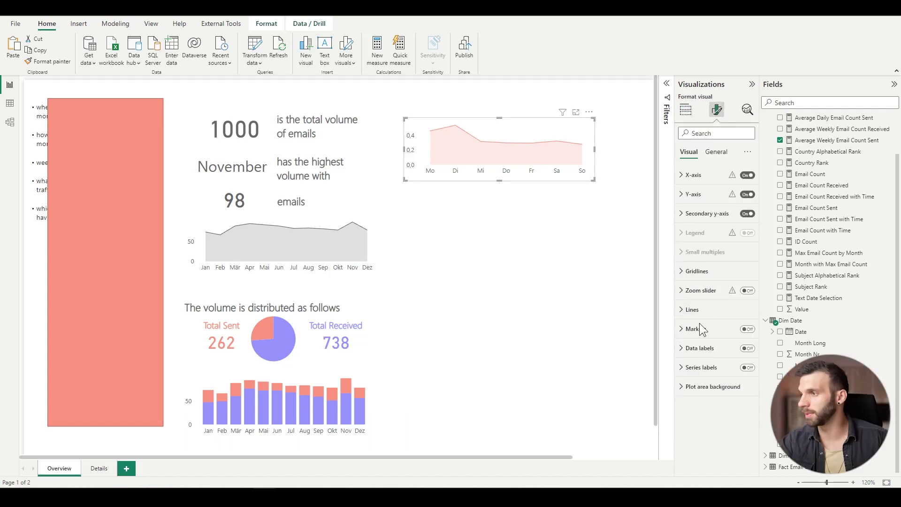
click(692, 310)
scroll(702, 394, down, 3)
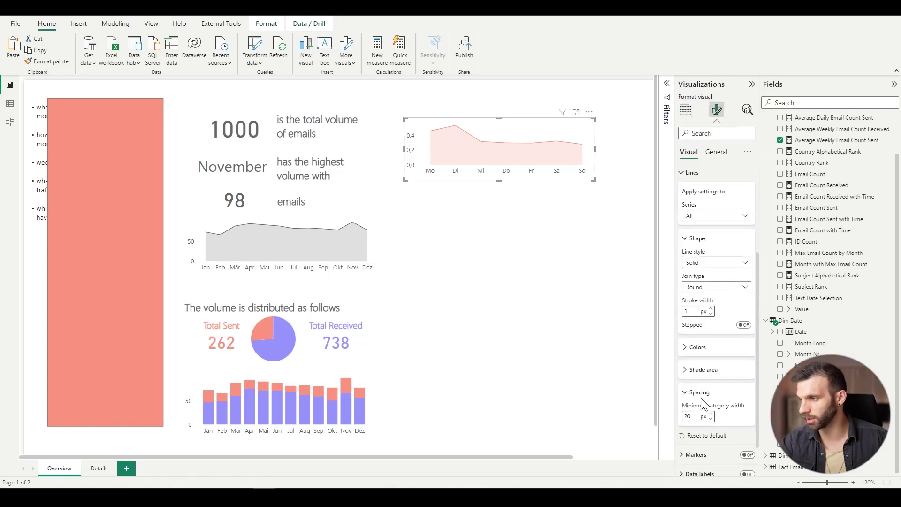
click(702, 367)
click(688, 395)
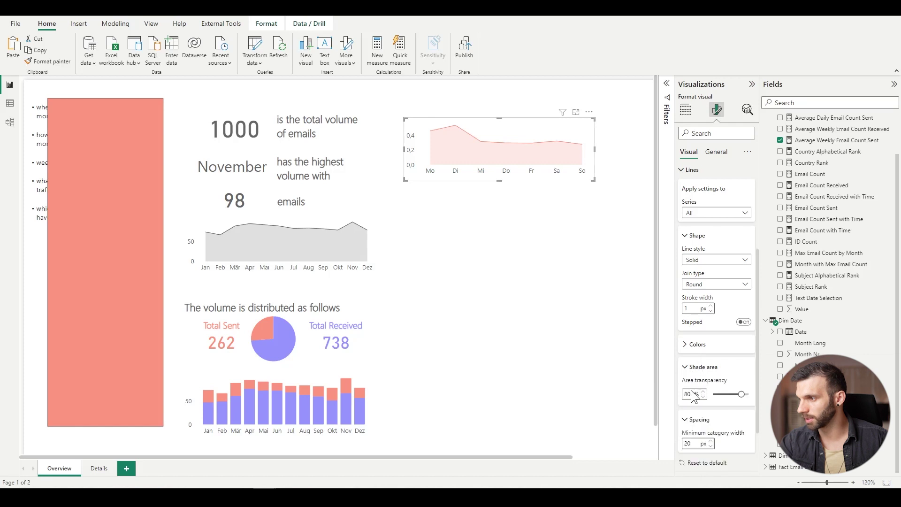
text(60)
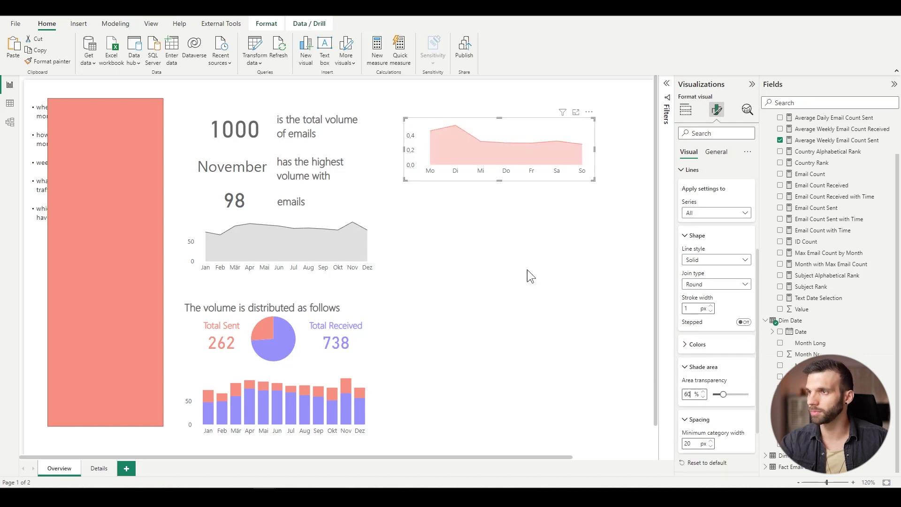
click(686, 110)
drag(595, 149, 516, 151)
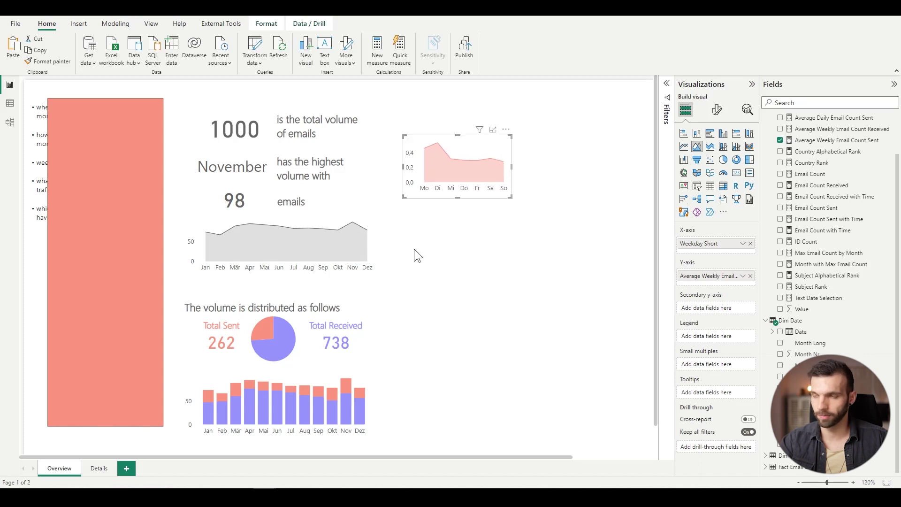
- Duplicate the weekday sent chart, place the copy beside it and replace its measure with Average Weekly Email Count Received
key(ctrl+c)
key(ctrl+v)
drag(438, 142, 566, 140)
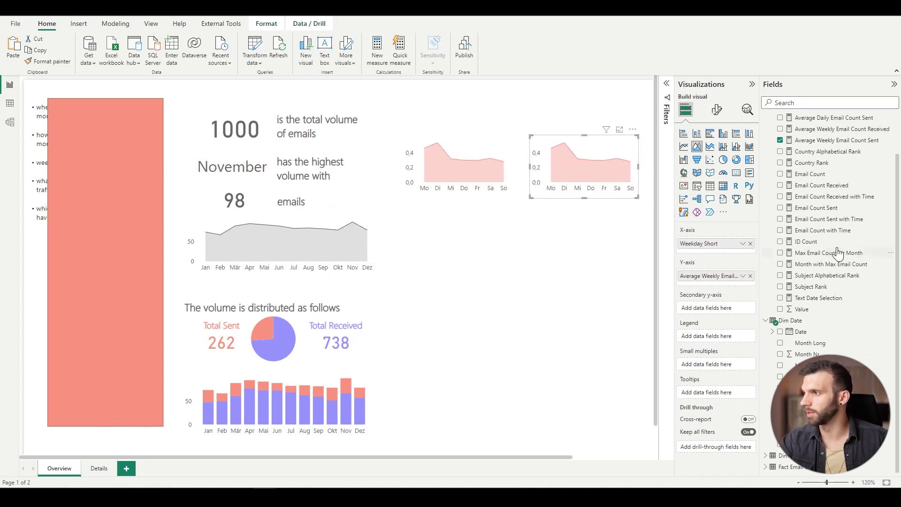
click(781, 140)
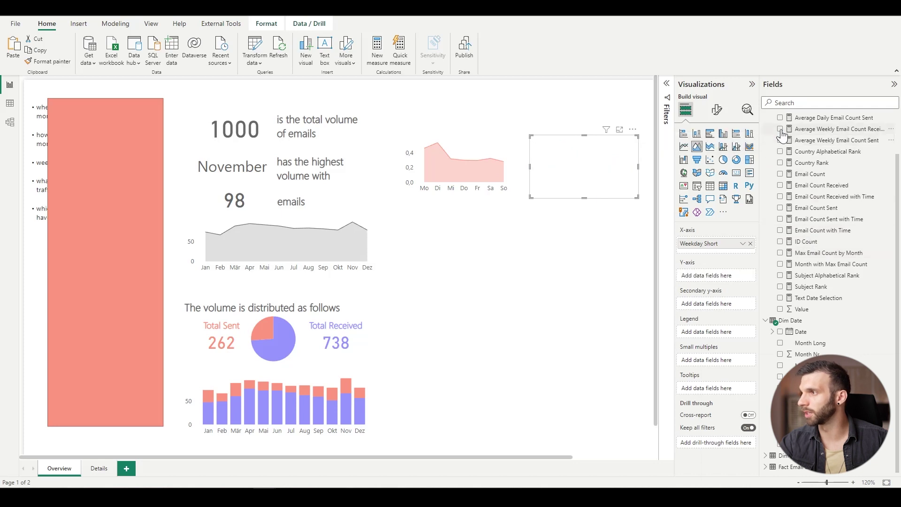
click(780, 129)
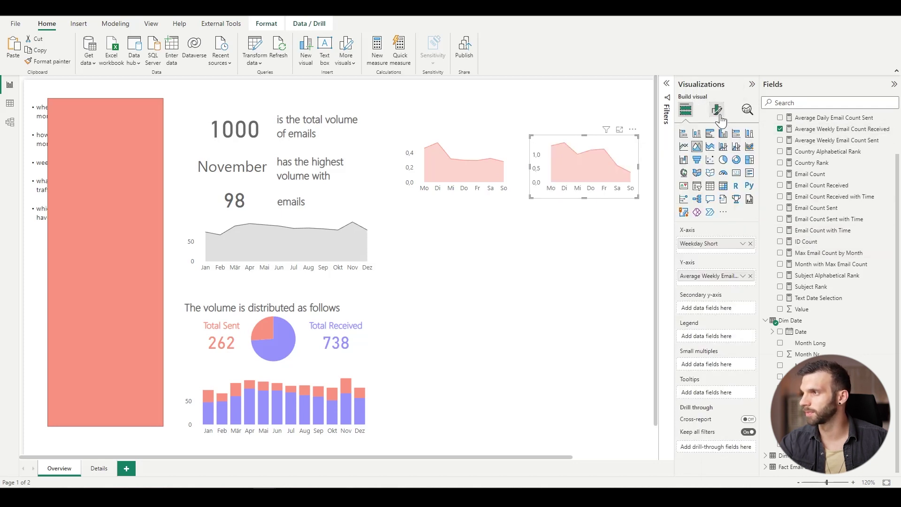
- Change the received weekday chart's line color to the purple used for received emails
click(717, 112)
click(691, 311)
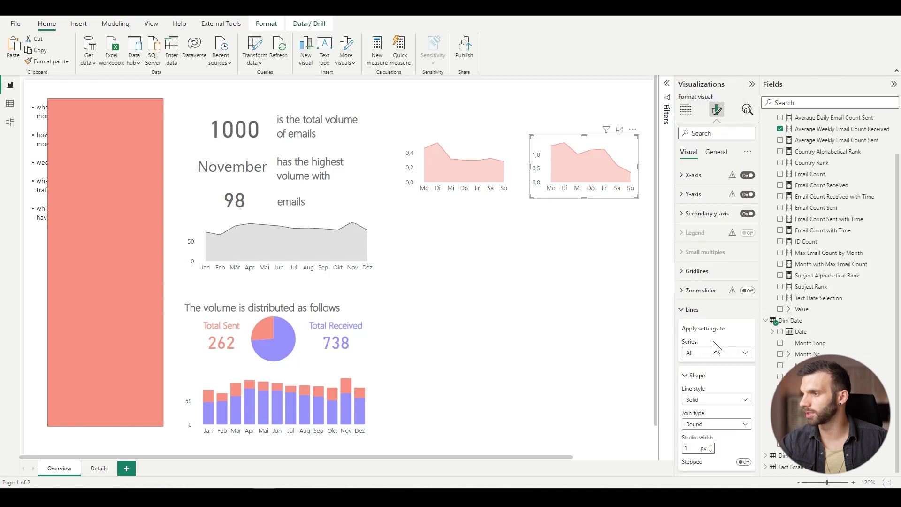
scroll(700, 379, down, 4)
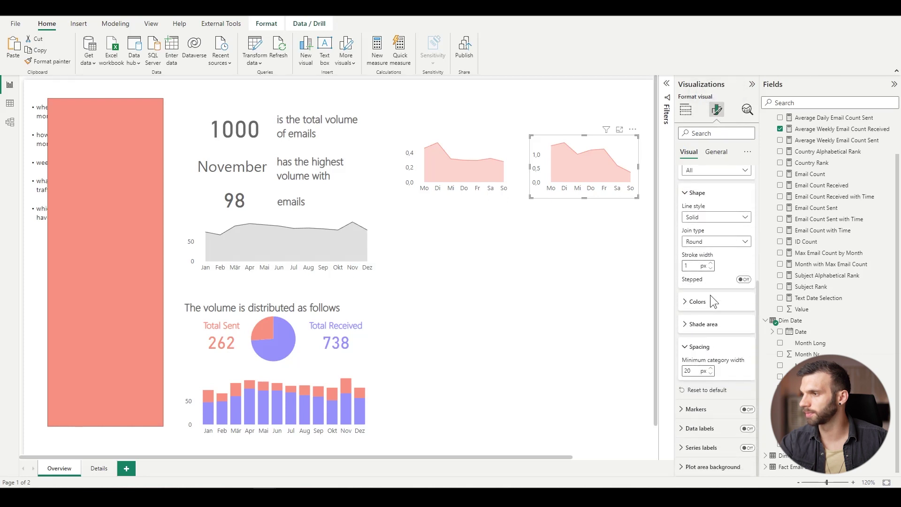
click(708, 302)
click(703, 328)
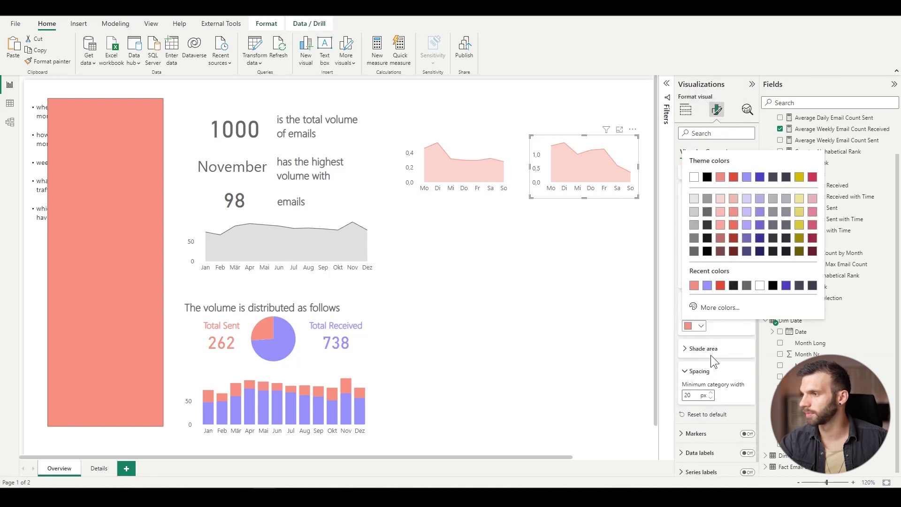
click(716, 283)
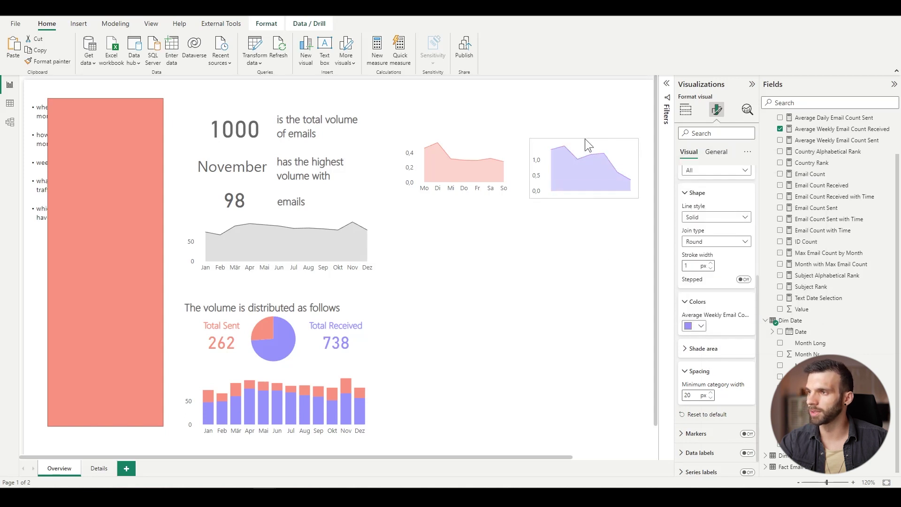
- Copy the Total Sent card above the sent weekday chart and replace its field with Average Weekly Email Count Sent
click(197, 348)
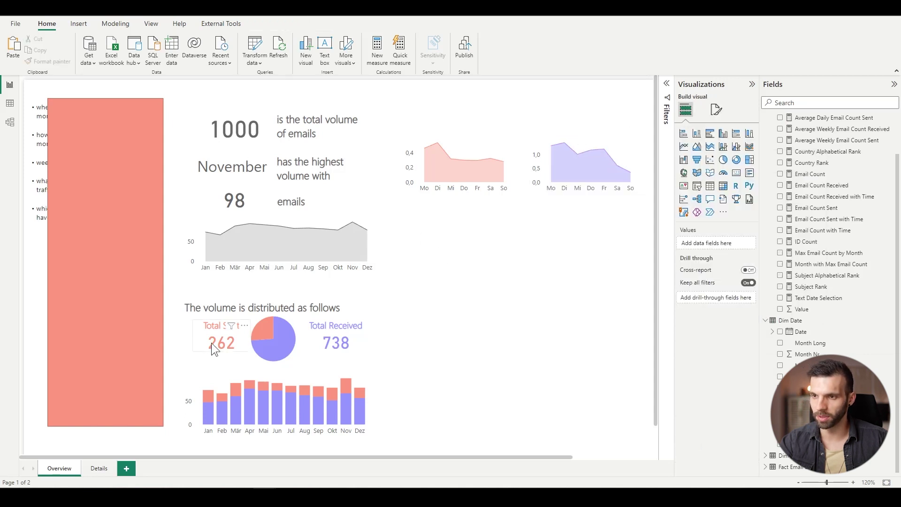
click(211, 342)
drag(211, 343, 433, 117)
scroll(816, 267, up, 2)
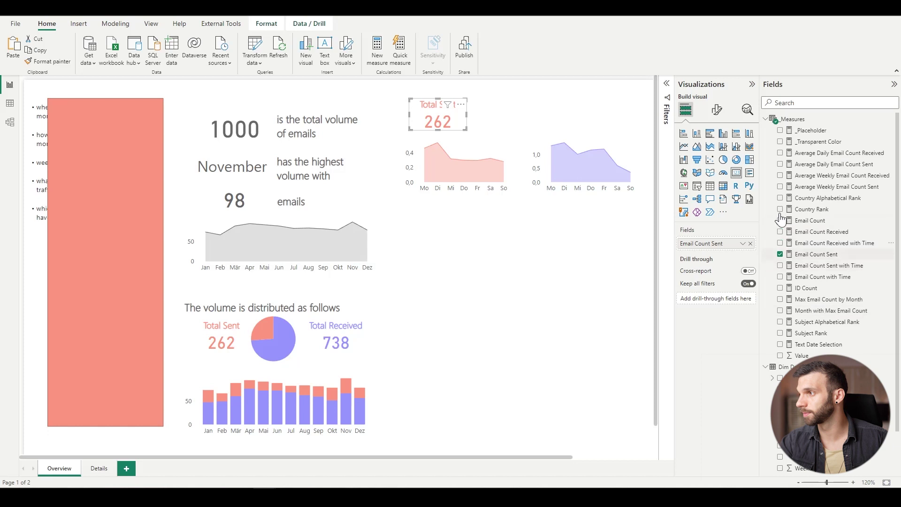
click(742, 243)
click(749, 247)
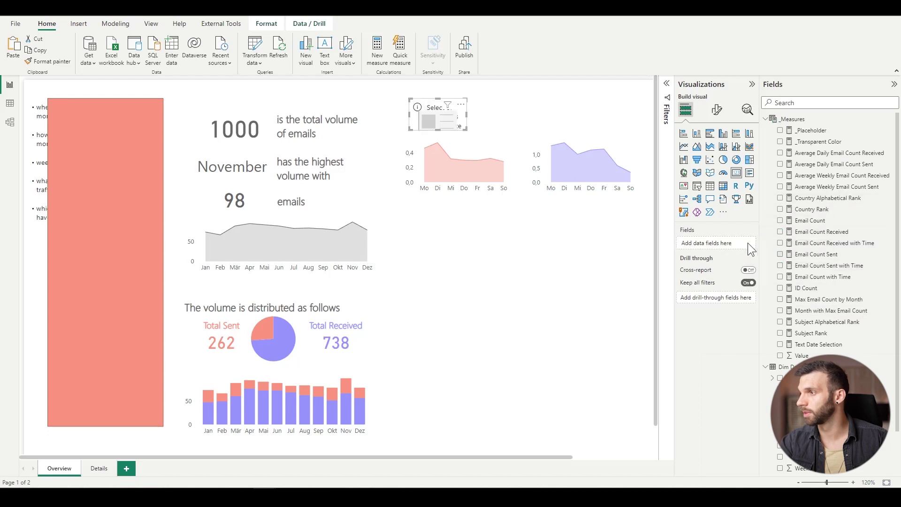
click(780, 187)
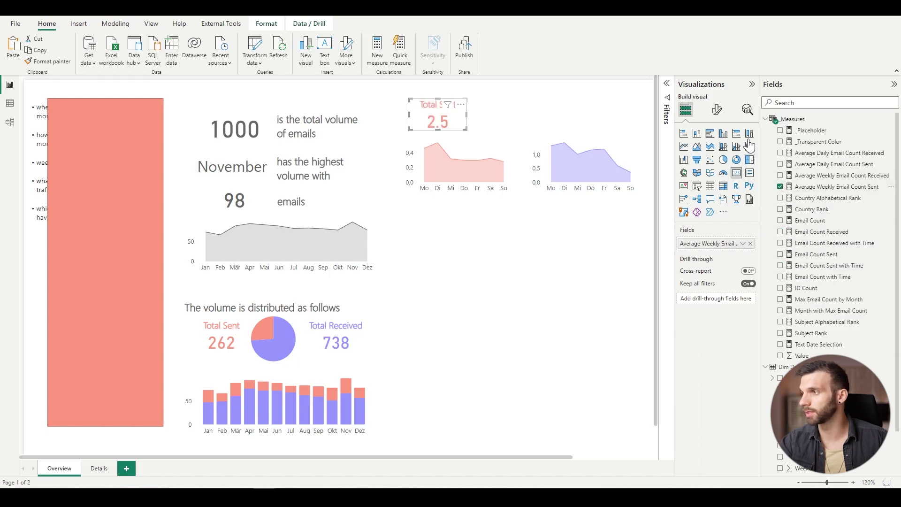
- Turn off the weekly sent card's title and set its callout value font size to 20
click(717, 110)
click(717, 152)
click(747, 194)
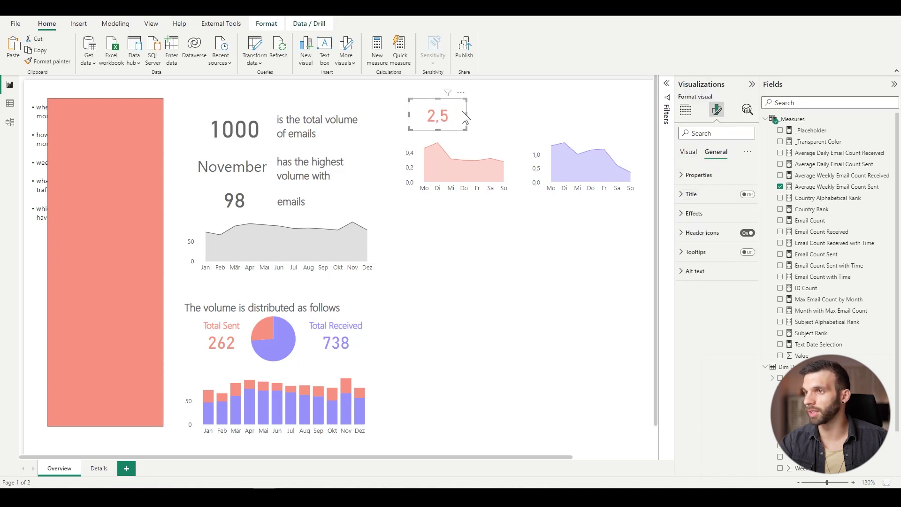
click(692, 175)
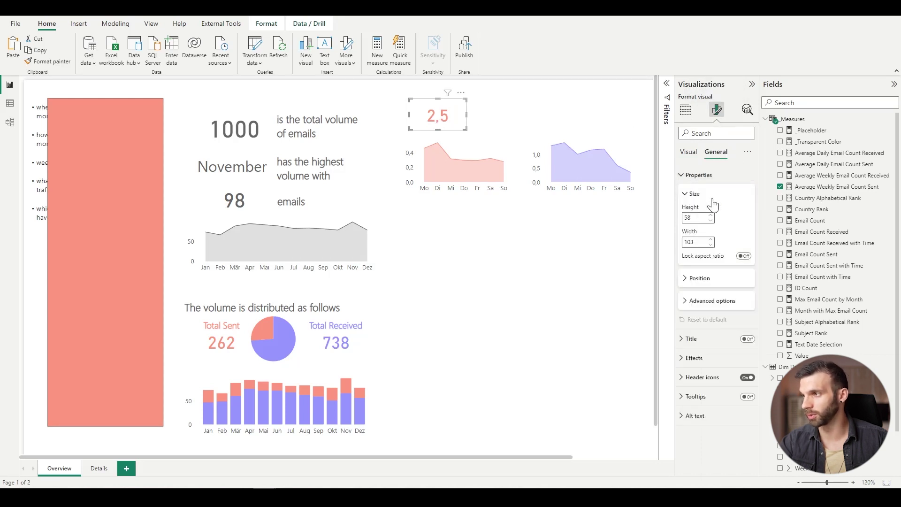
click(697, 175)
click(689, 152)
click(700, 176)
click(735, 203)
text(20)
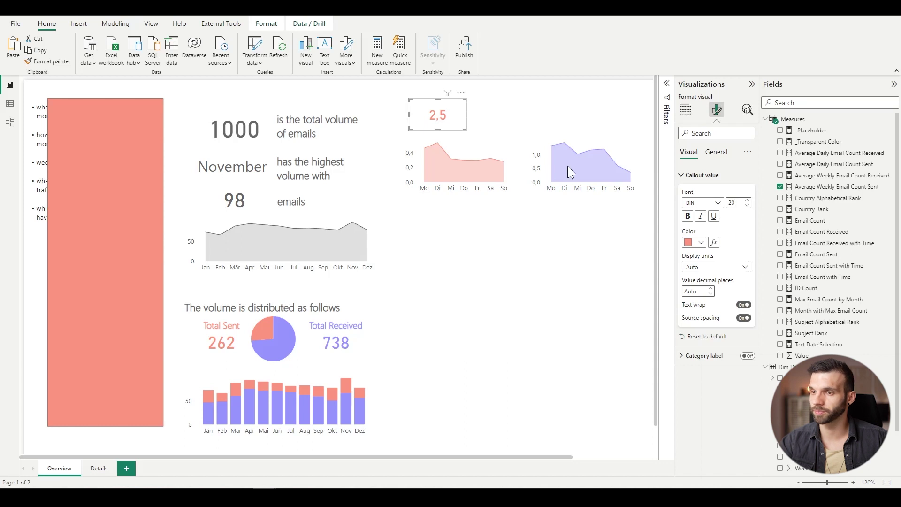
- Duplicate the weekly sent card above the purple chart, switch it to Average Weekly Email Count Received and color its value purple
drag(417, 114, 556, 113)
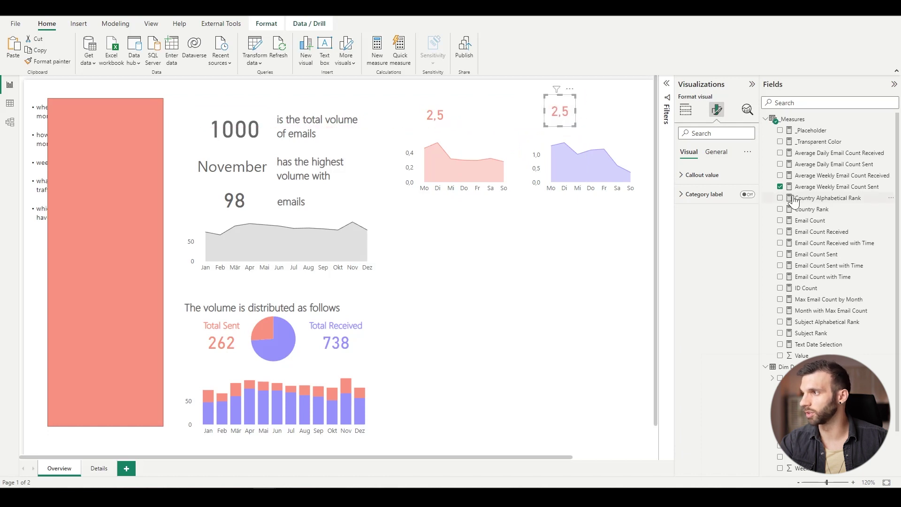
click(780, 175)
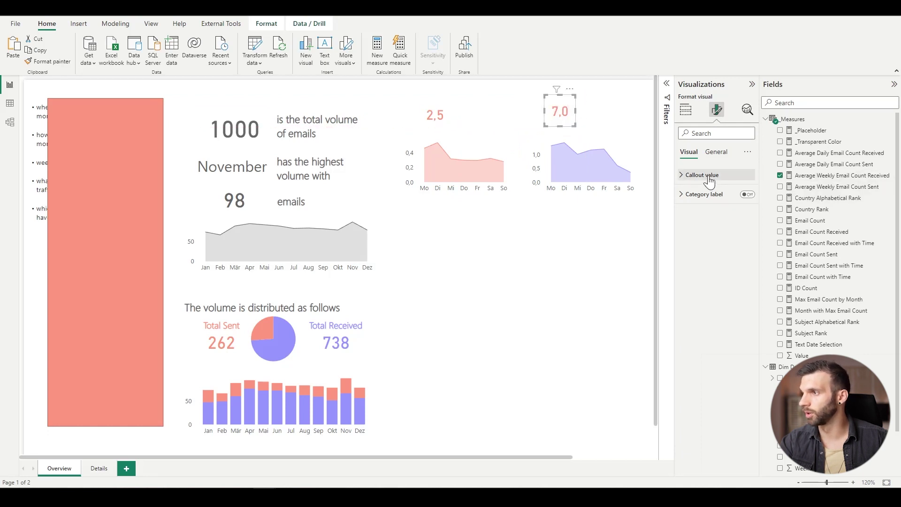
click(706, 175)
click(701, 243)
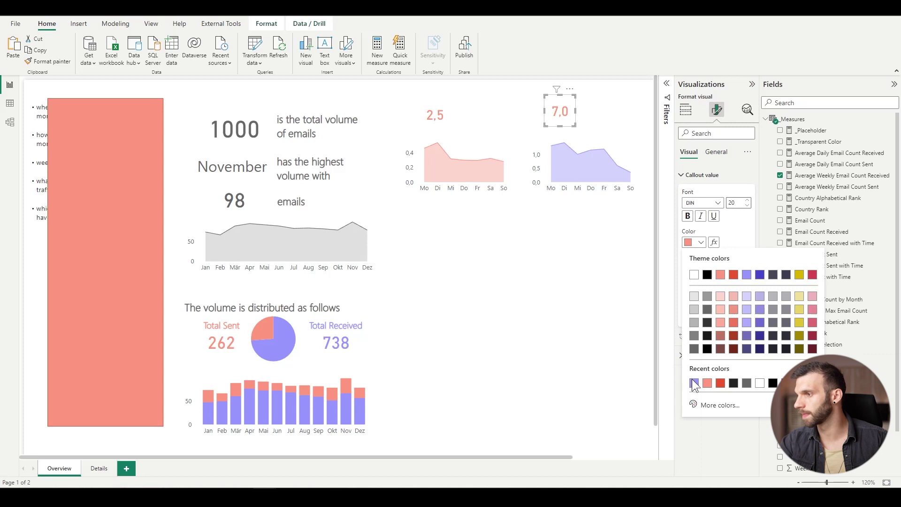
click(693, 383)
- Copy the distribution text box above the two weekly average cards and change its wording to "The weekly average volume is"
click(343, 148)
click(396, 116)
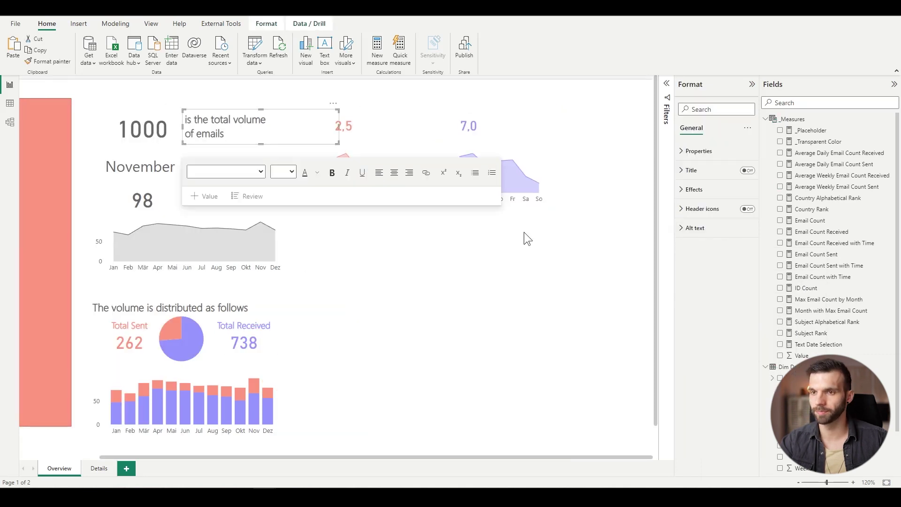
click(187, 301)
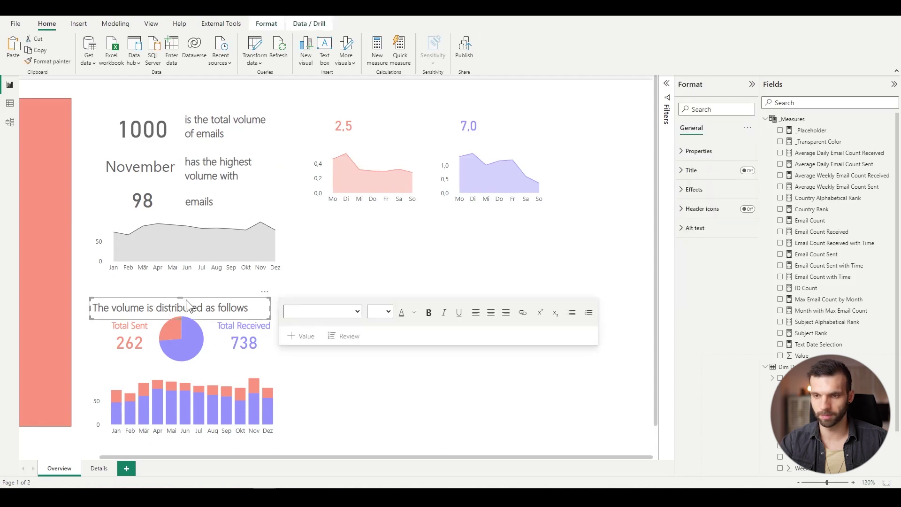
drag(163, 305, 528, 113)
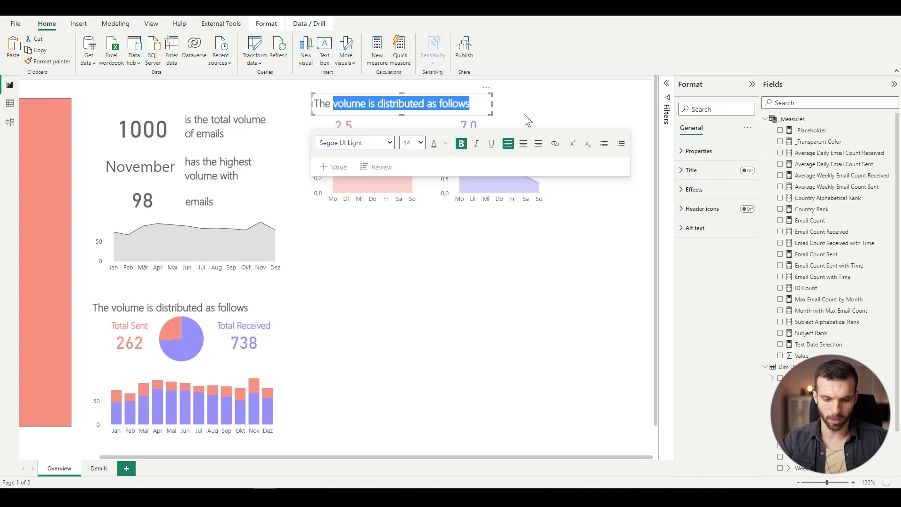
text(weekly average volume is)
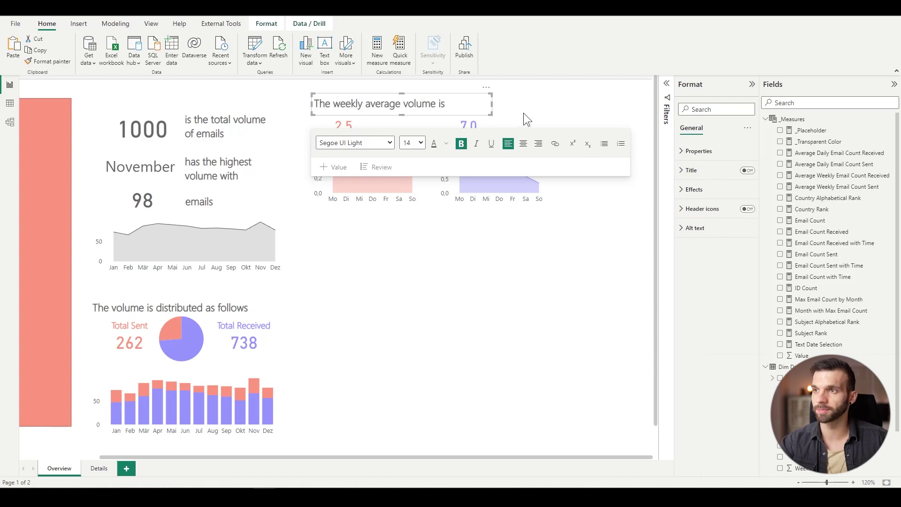
- Copy the "The weekly average volume is" text box beside the sent weekly average value and change its wording to "email sent"
click(452, 94)
drag(375, 101, 427, 124)
drag(494, 127, 368, 120)
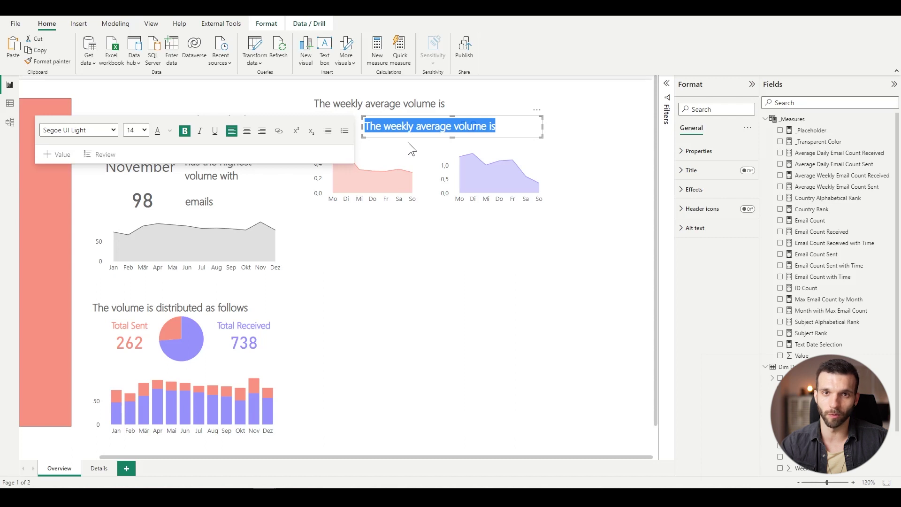
drag(499, 127, 369, 125)
text(em)
click(369, 124)
key(BackSpace)
text(ail sent)
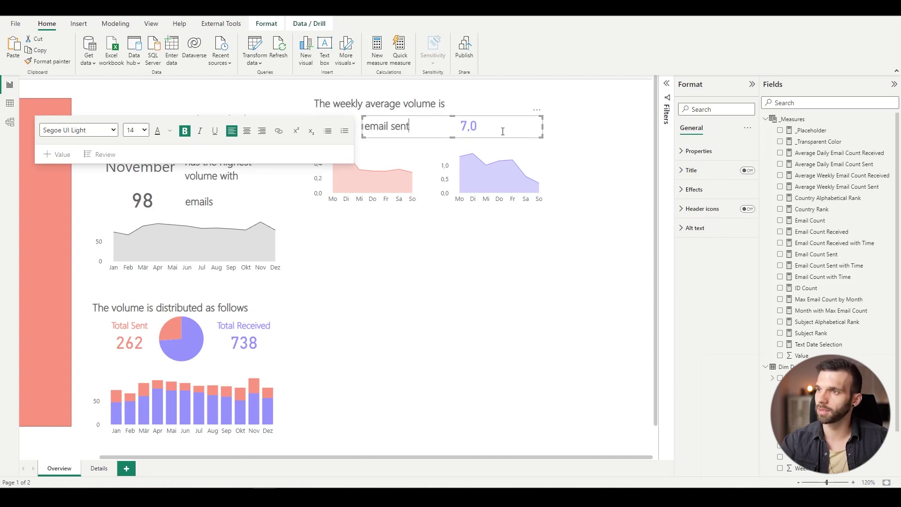
- Duplicate the "email sent" text box beside the received weekly average value and change its wording to "email received"
key(Escape)
key(ctrl+c)
key(ctrl+v)
click(534, 125)
drag(533, 126, 517, 126)
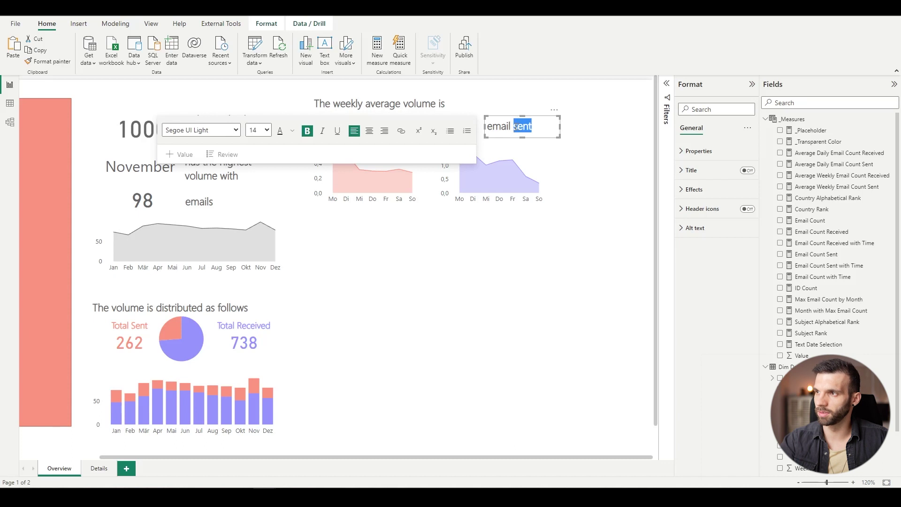
text(received)
click(576, 105)
- Place another copy of the "email sent" text box between the two weekly averages and change its wording to "and"
click(388, 126)
drag(388, 126, 472, 126)
text(eand)
key(BackSpace)
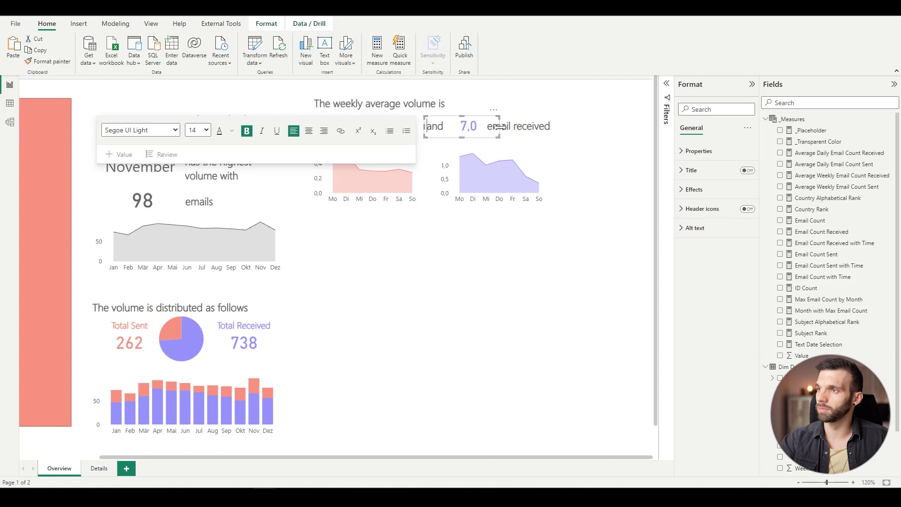
key(Escape)
click(452, 129)
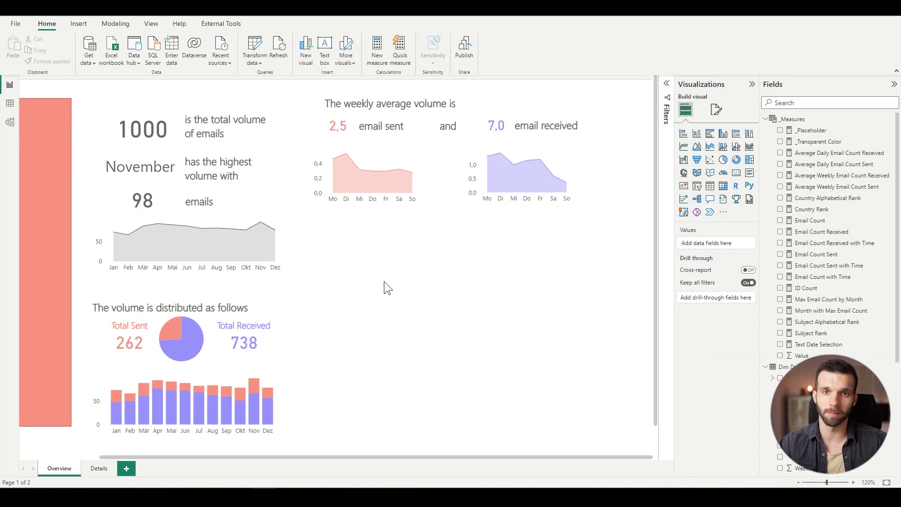
- Insert a matrix below the sent weekday chart with Hour from Dim Hour as rows and Weekday Short as columns
click(723, 186)
drag(379, 316, 385, 244)
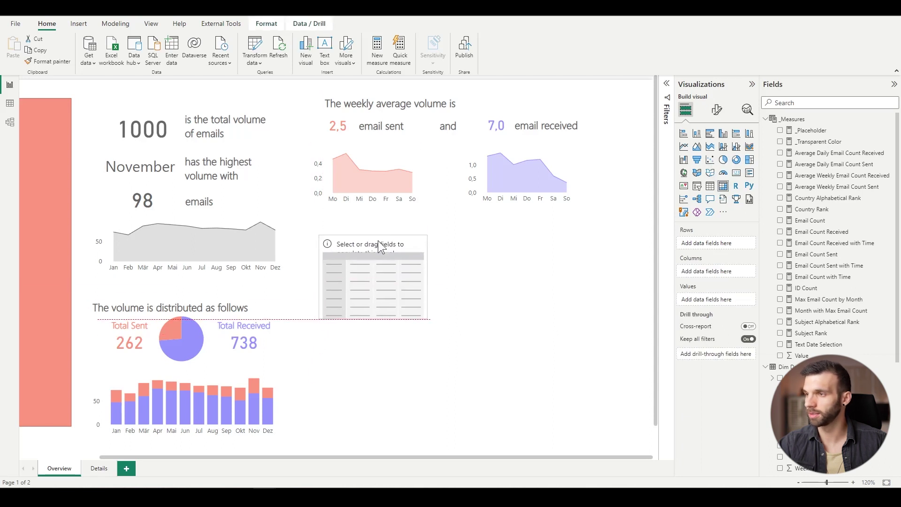
scroll(816, 296, down, 3)
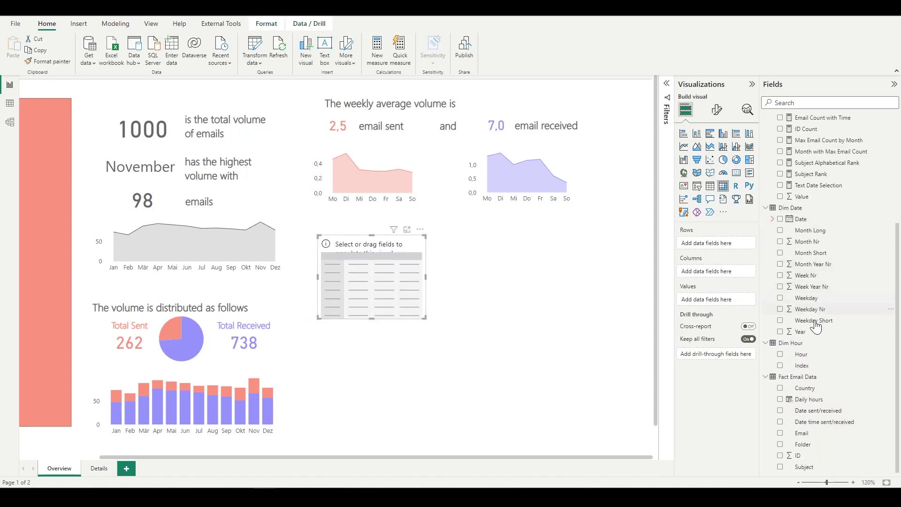
click(780, 355)
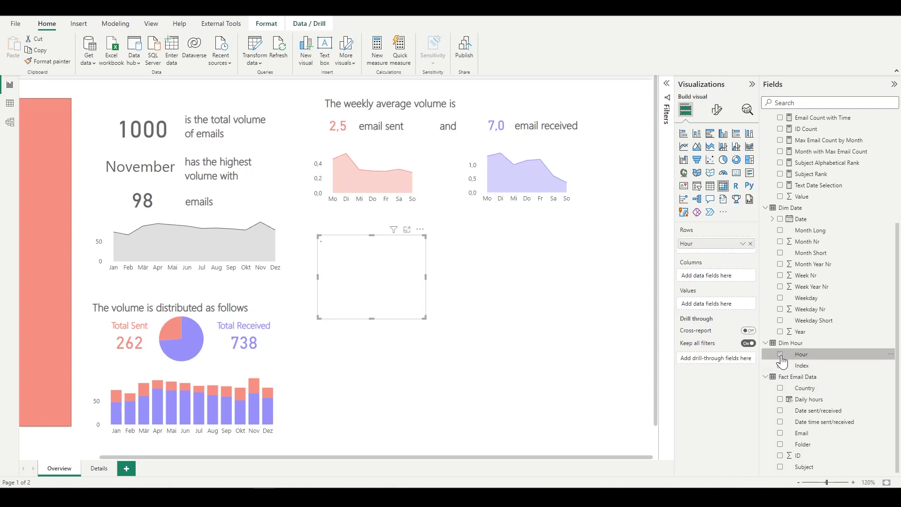
scroll(832, 320, up, 1)
scroll(832, 320, up, 1)
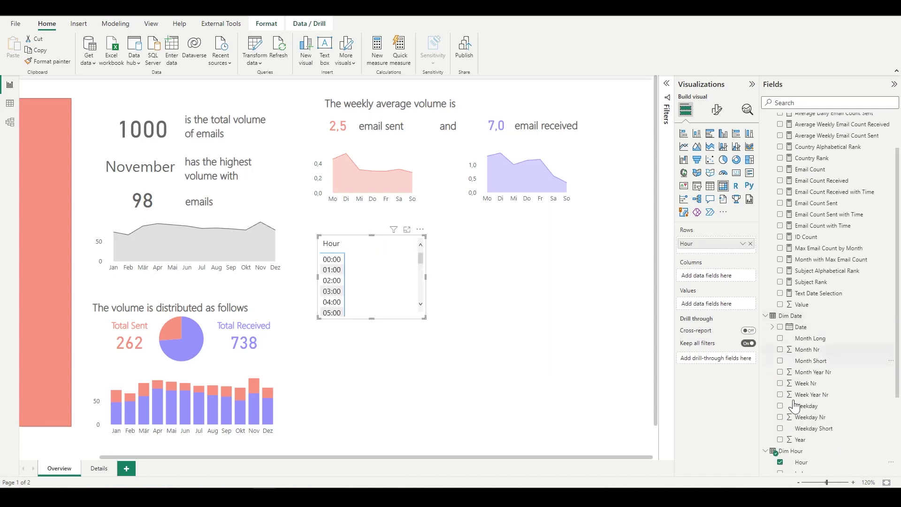
click(781, 429)
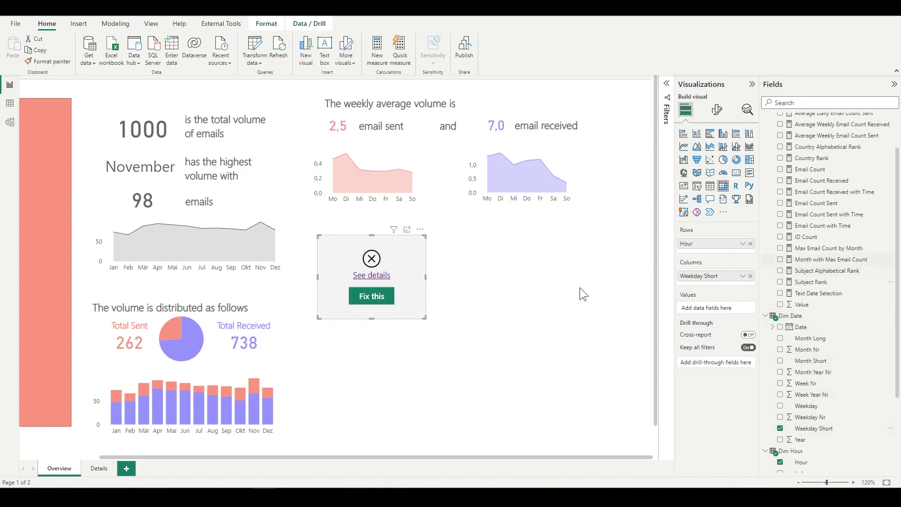
- Check the matrix's error details, add Email Count Sent with Time as its values and enlarge the matrix
click(373, 276)
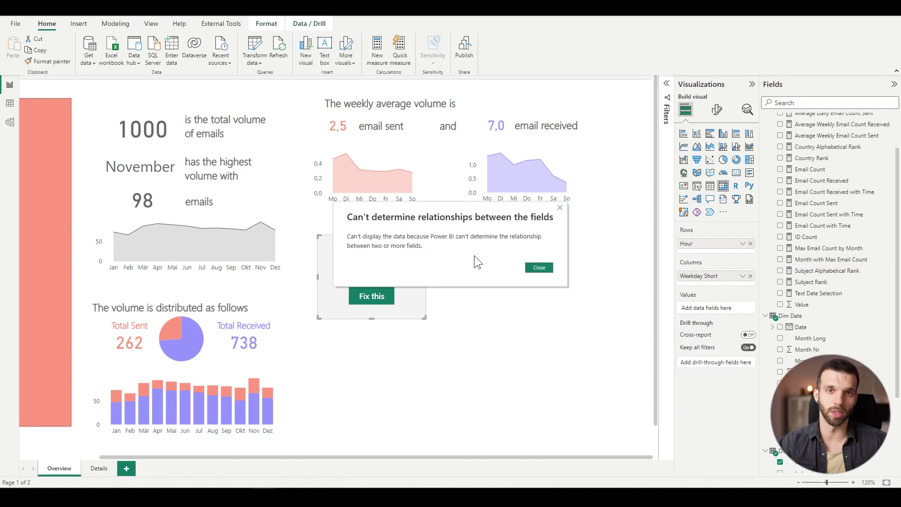
click(539, 267)
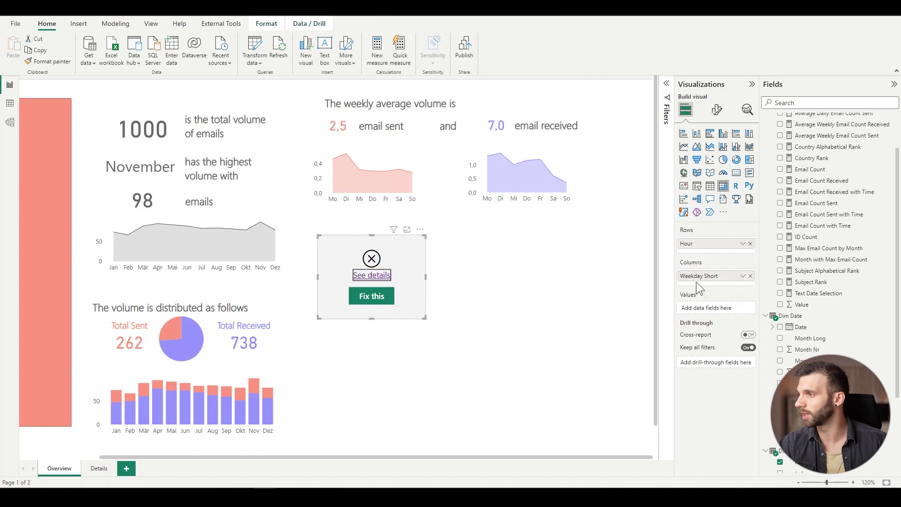
scroll(782, 316, up, 2)
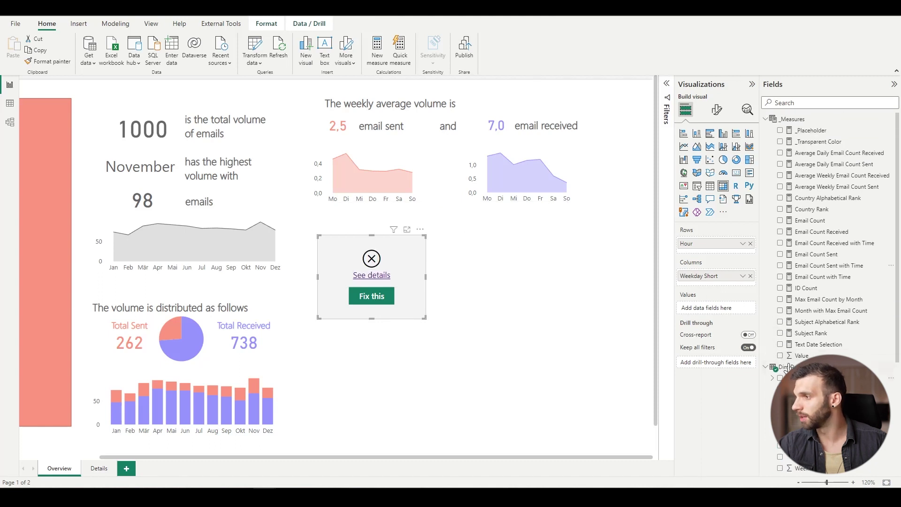
click(781, 265)
drag(372, 319, 381, 414)
drag(425, 322, 473, 324)
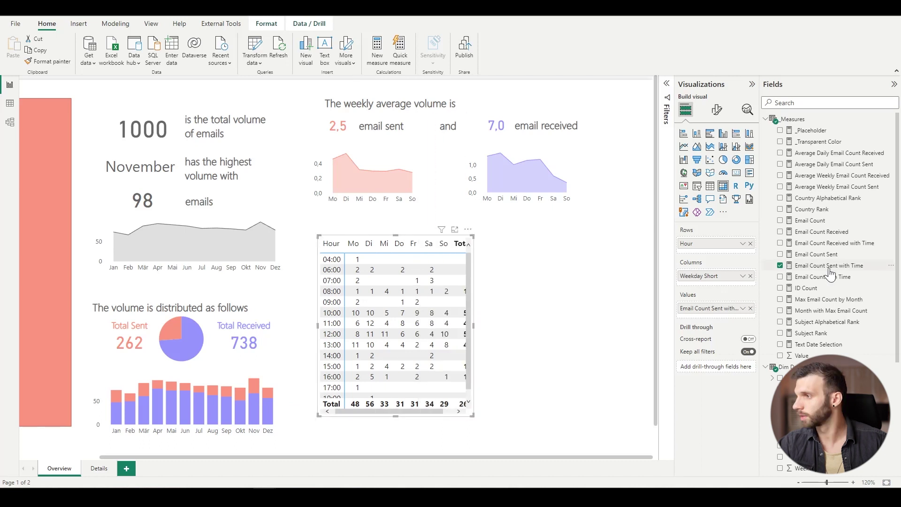
- Examine the TREATAS line of the Email Count Sent with Time measure and the time and Daily hours columns in the email table
click(828, 266)
drag(79, 117, 291, 121)
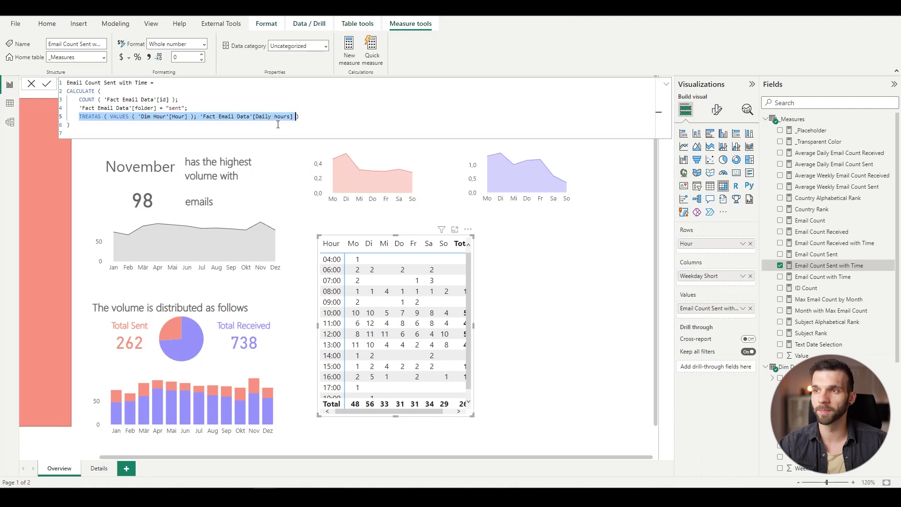
click(262, 117)
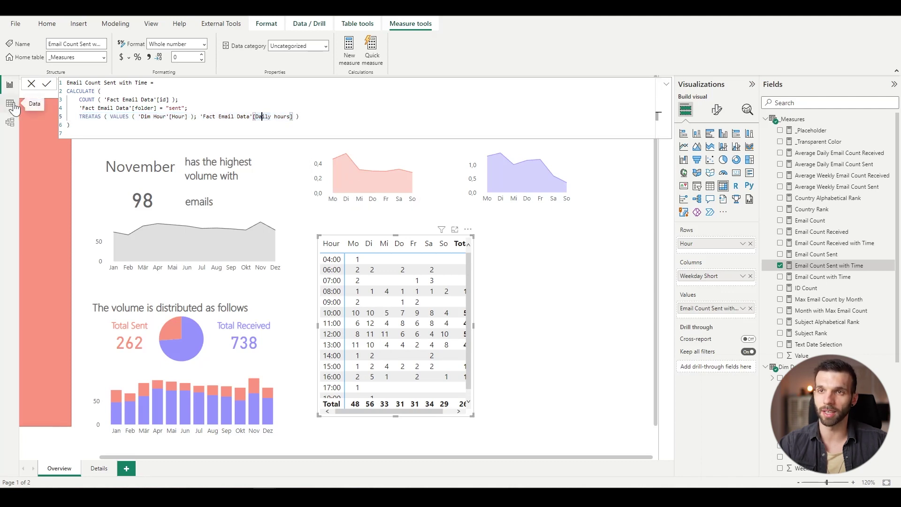
click(11, 104)
click(263, 103)
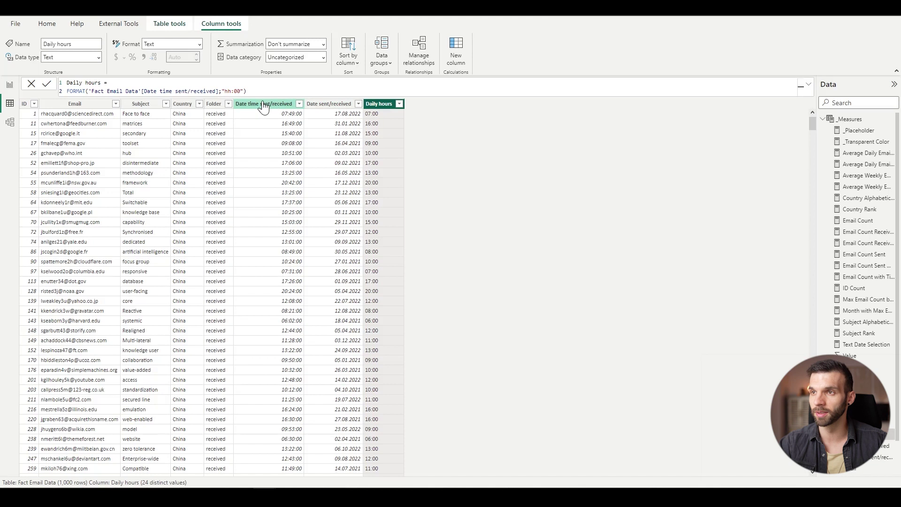
click(292, 146)
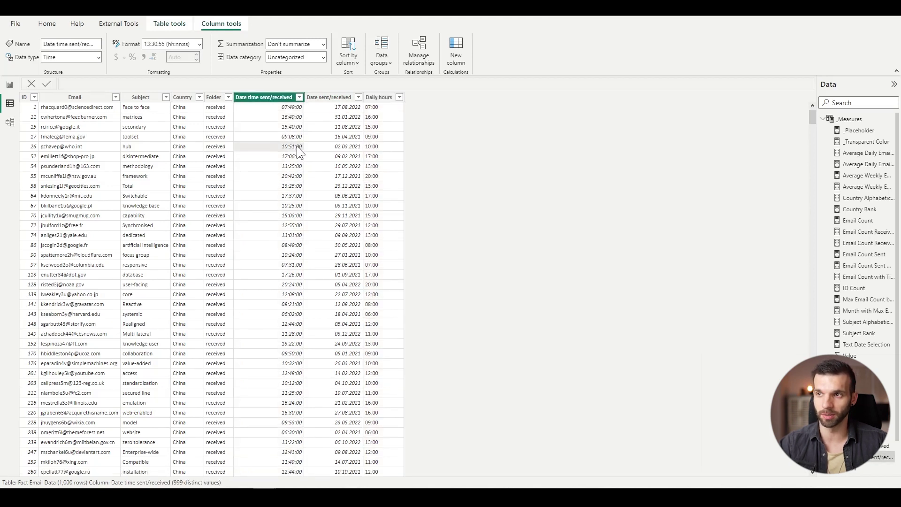
click(383, 145)
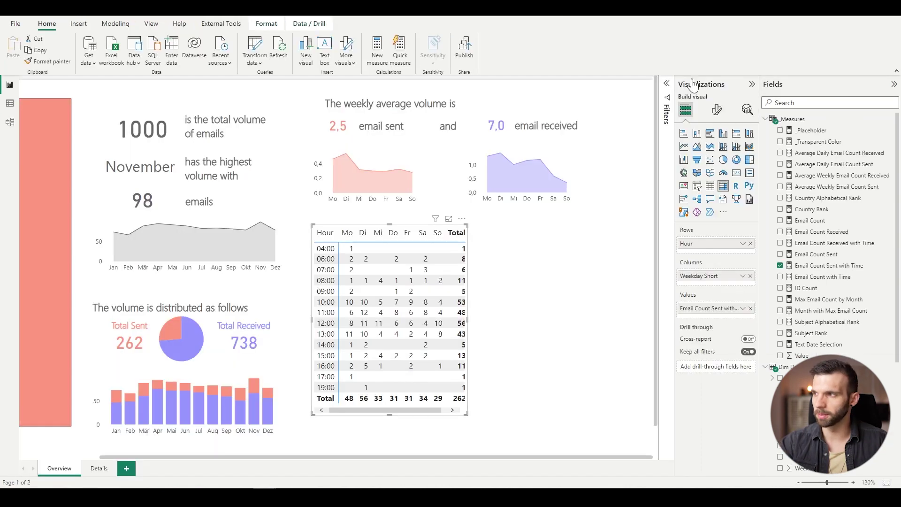
- Apply the None style preset to the matrix and turn on its horizontal and vertical gridlines
click(716, 112)
click(685, 175)
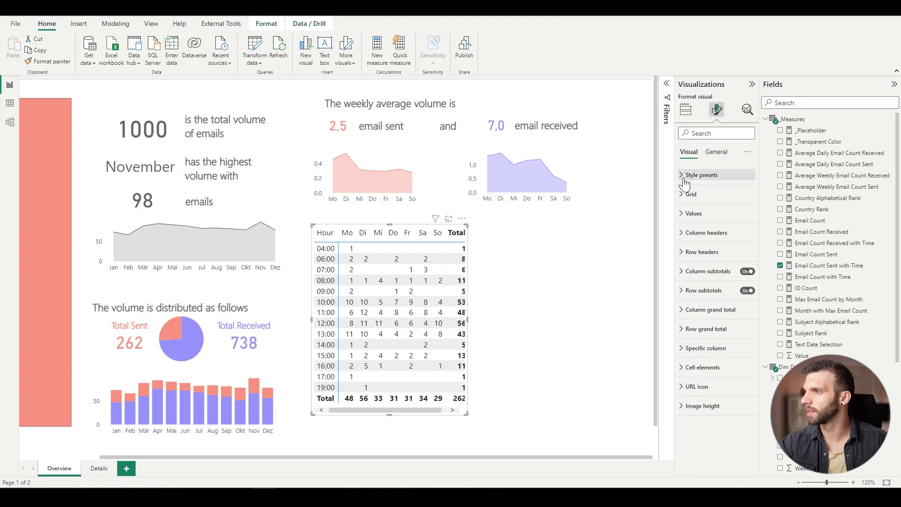
click(710, 199)
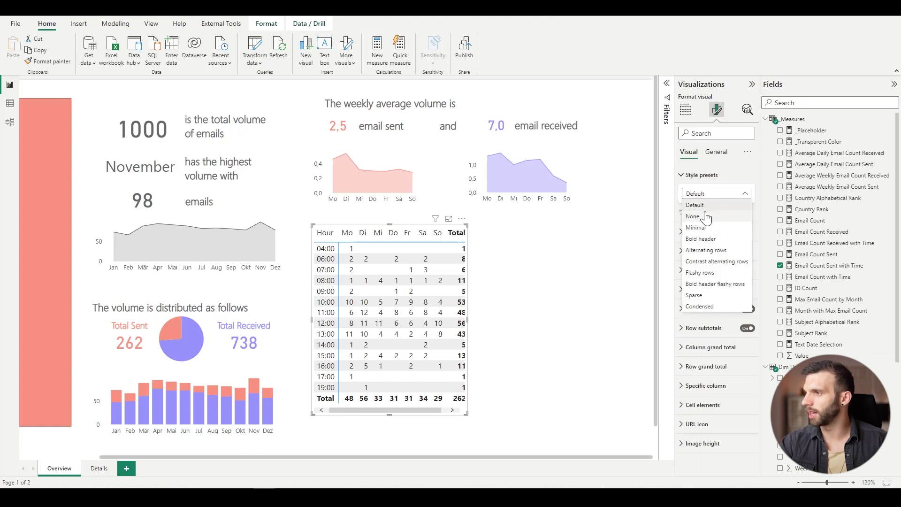
click(705, 212)
click(691, 231)
scroll(751, 202, down, 1)
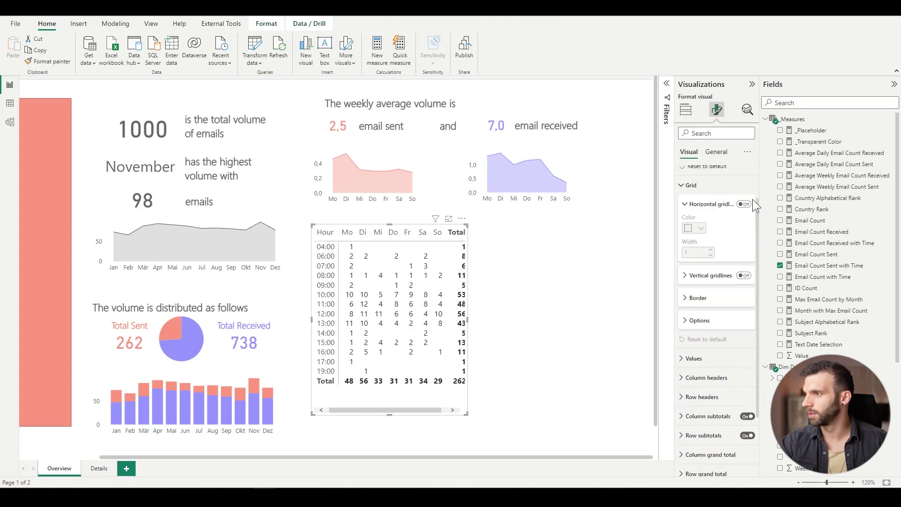
click(744, 204)
click(744, 276)
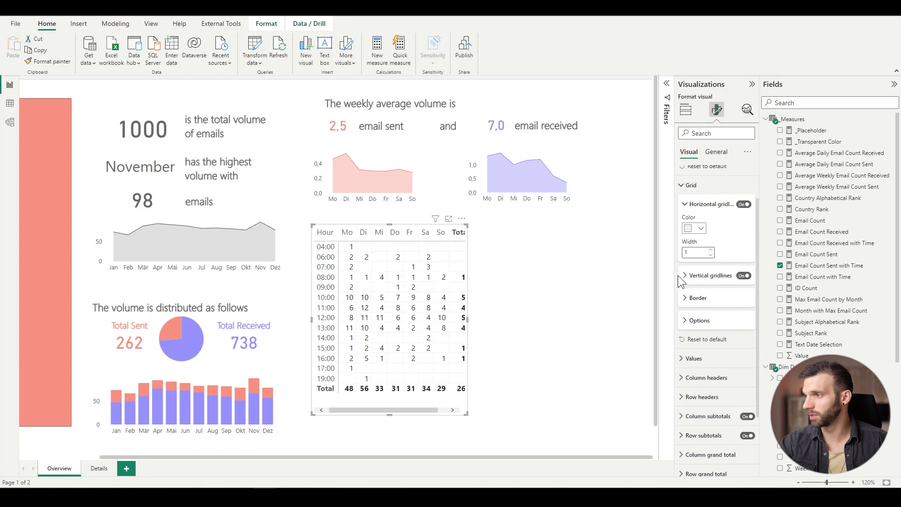
- Try a top border on all sections of the matrix
click(691, 300)
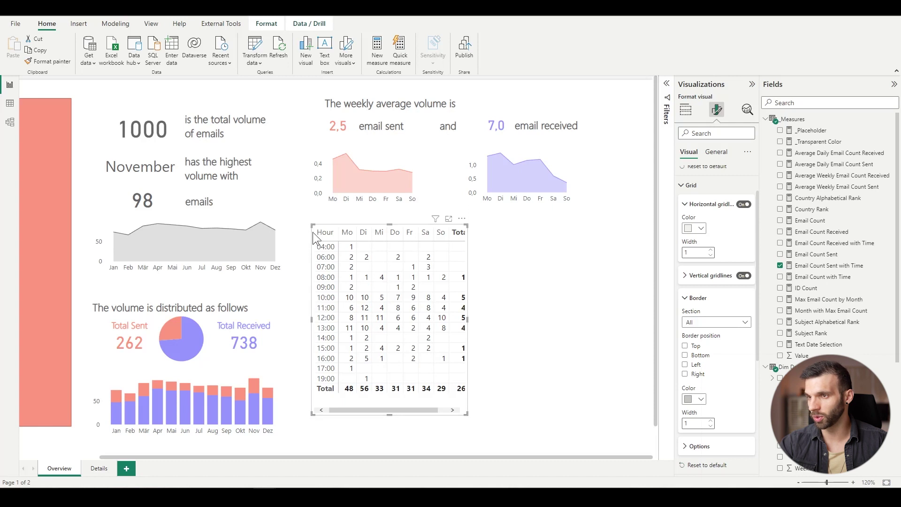
scroll(707, 335, down, 2)
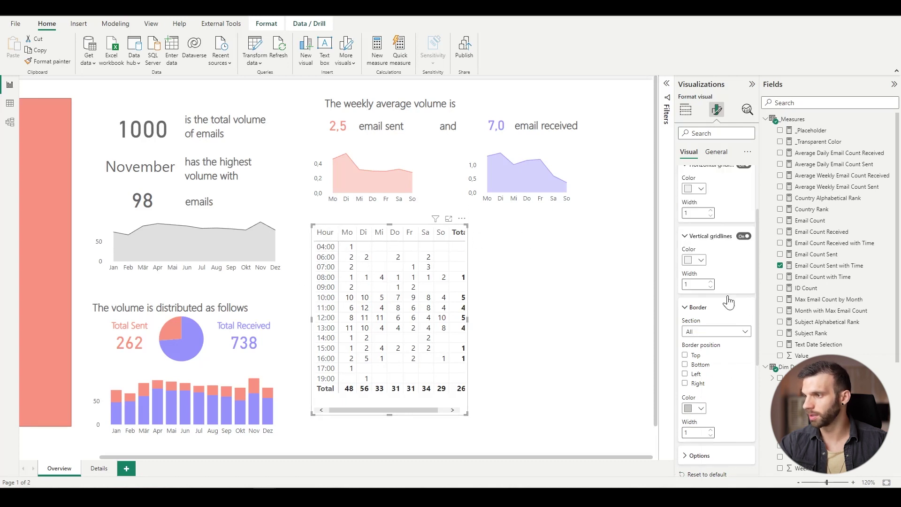
click(685, 348)
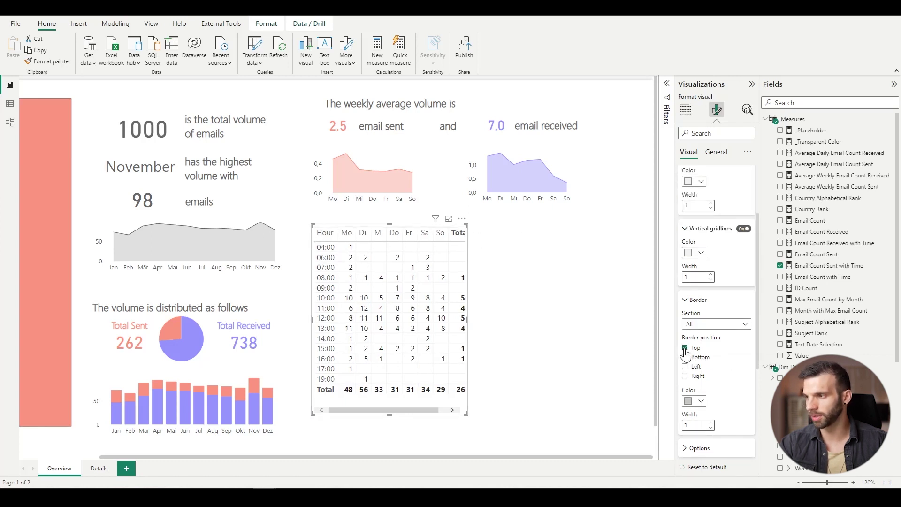
click(685, 348)
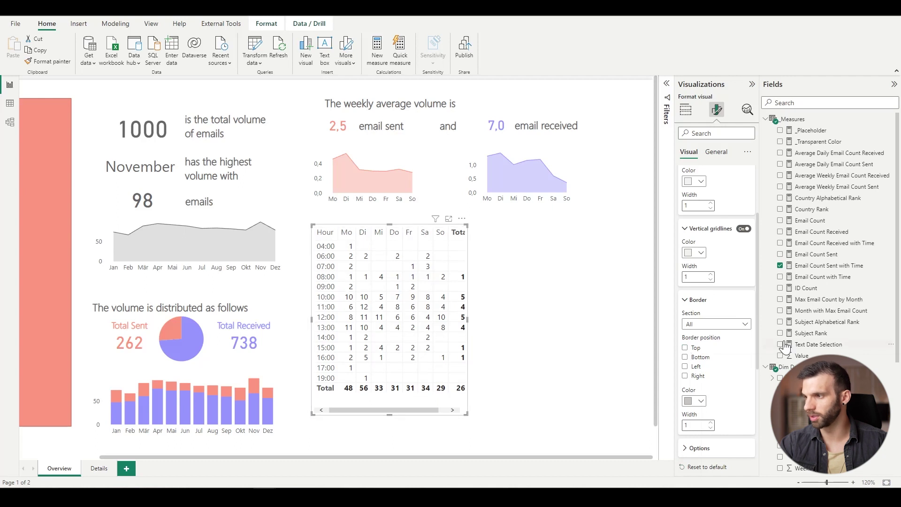
- Set the matrix's global font size to 8 and turn off its column and row subtotals
scroll(723, 364, down, 4)
click(700, 262)
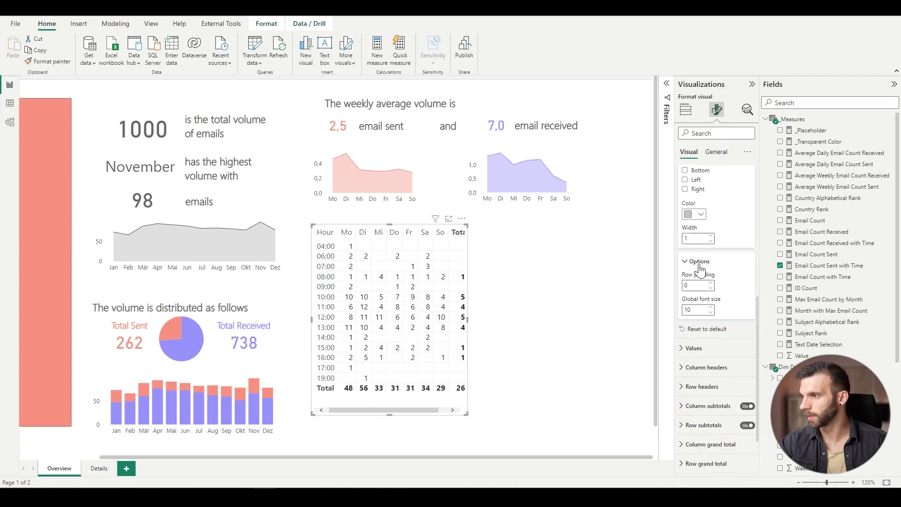
click(711, 313)
click(711, 313)
scroll(717, 305, down, 2)
click(746, 332)
click(747, 352)
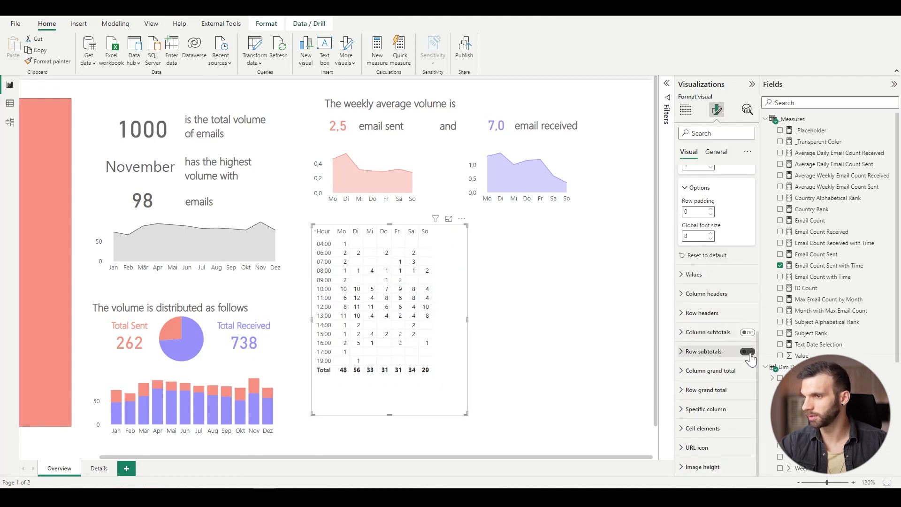
- Turn on a gradient background color for the matrix's Email Count Sent with Time cells, with light red for the lowest value
click(702, 428)
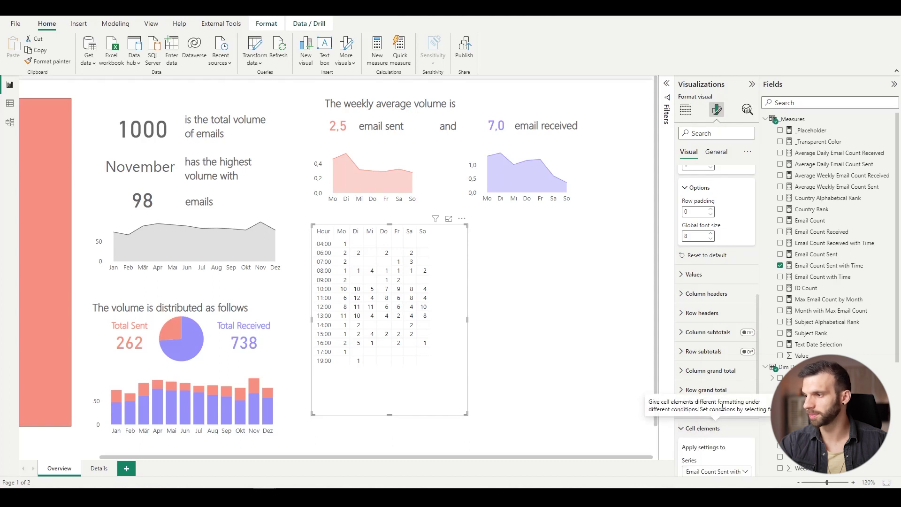
scroll(722, 406, down, 5)
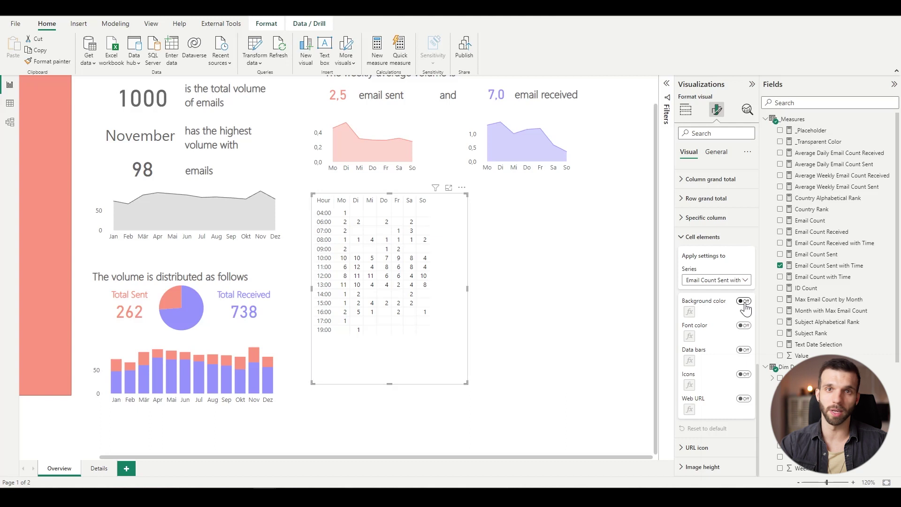
click(744, 301)
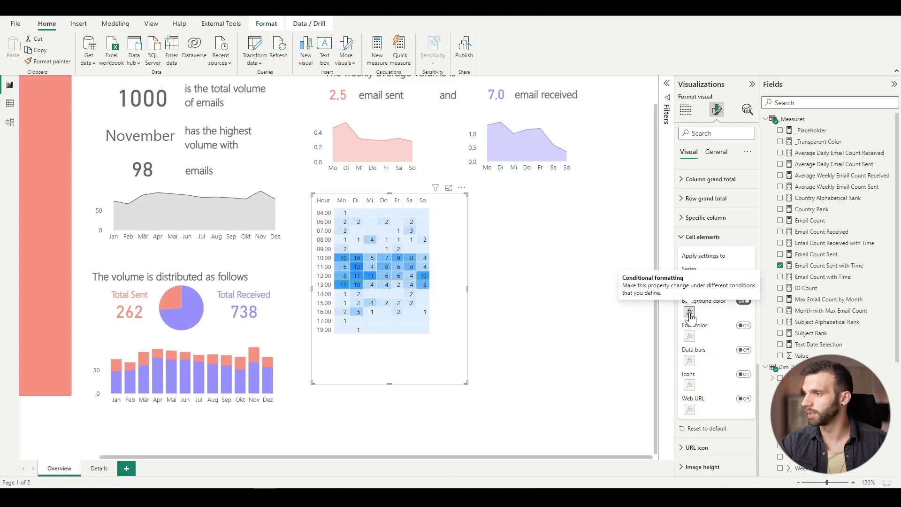
click(690, 312)
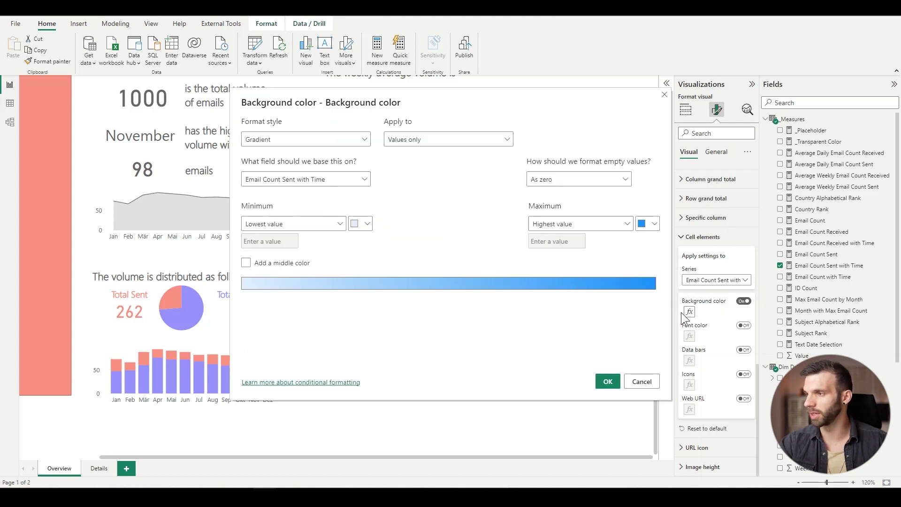
click(364, 223)
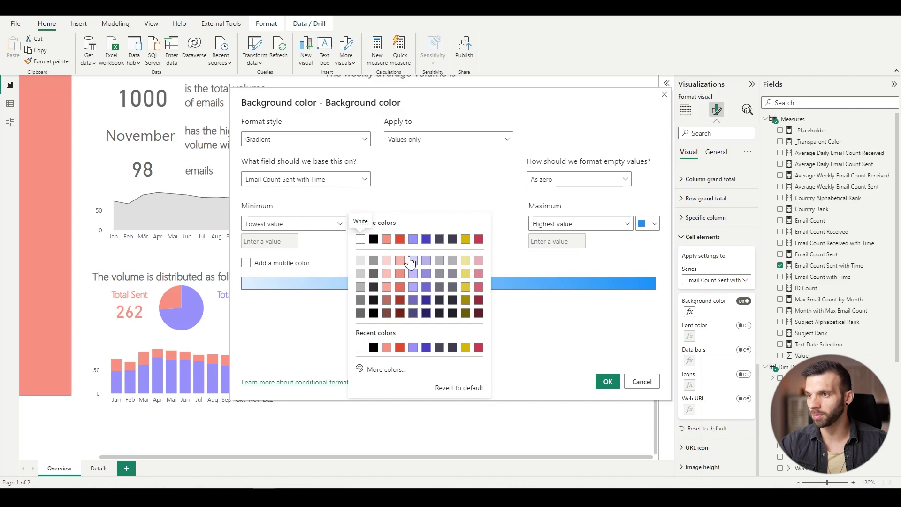
click(386, 273)
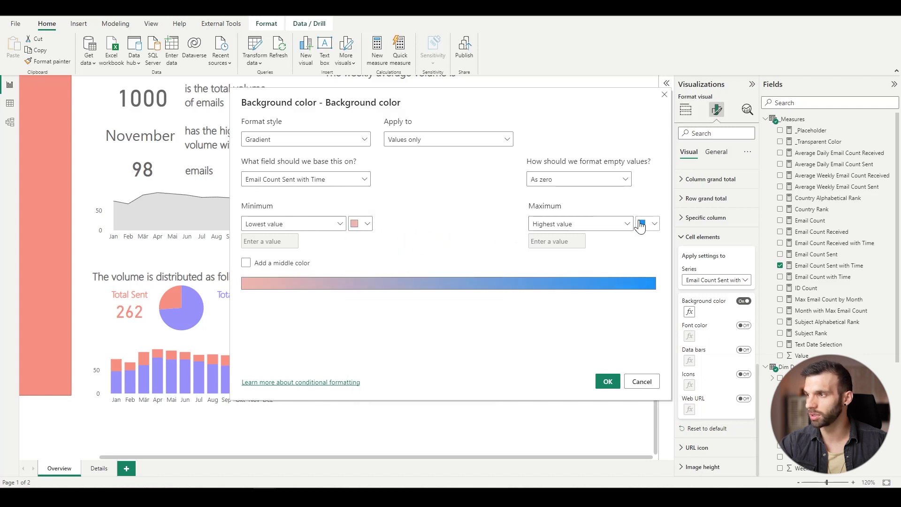
- Set the background gradient's highest-value color to a custom strong red
click(641, 223)
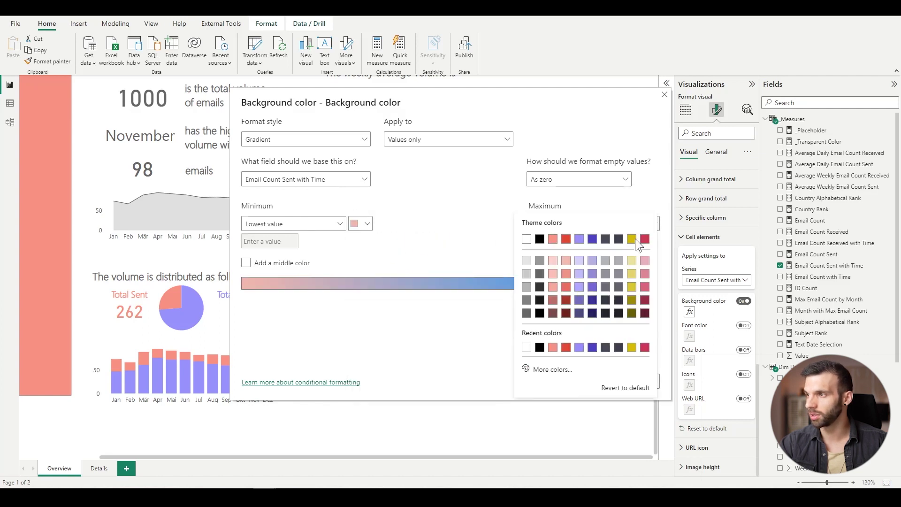
click(566, 313)
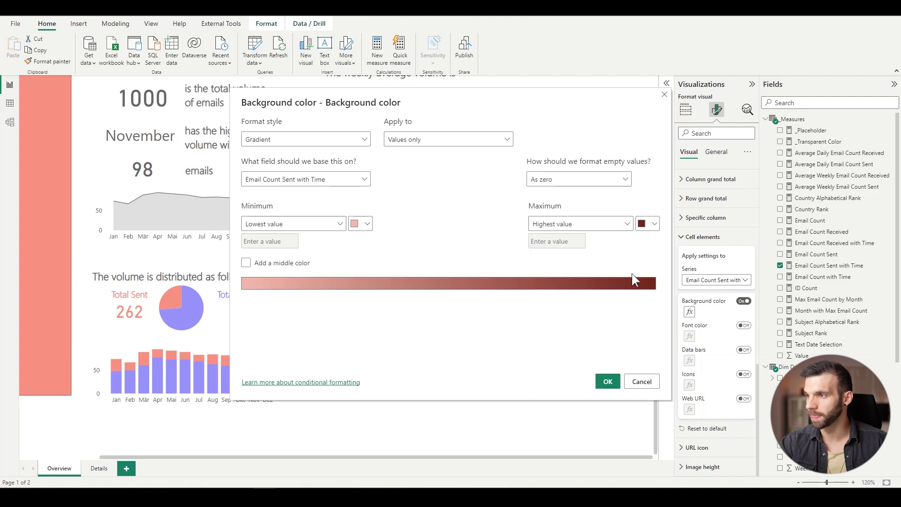
click(644, 224)
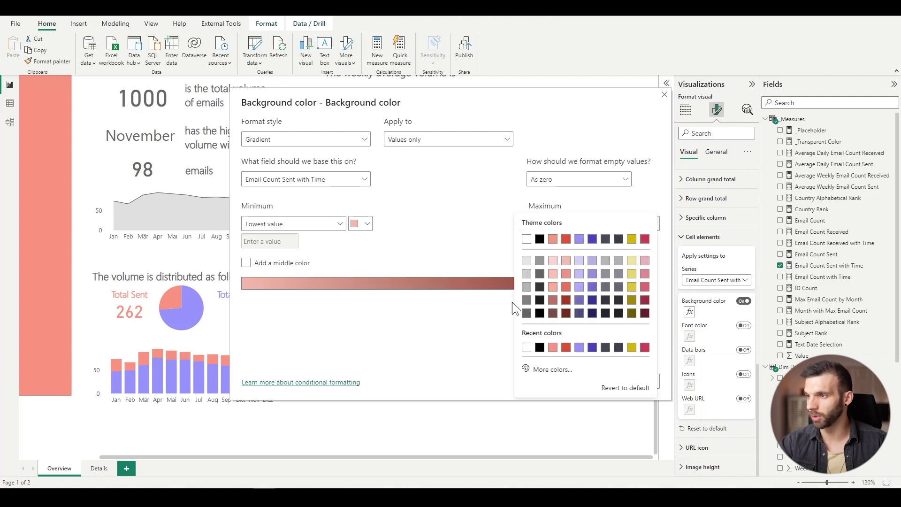
click(559, 370)
drag(622, 291, 629, 241)
click(473, 350)
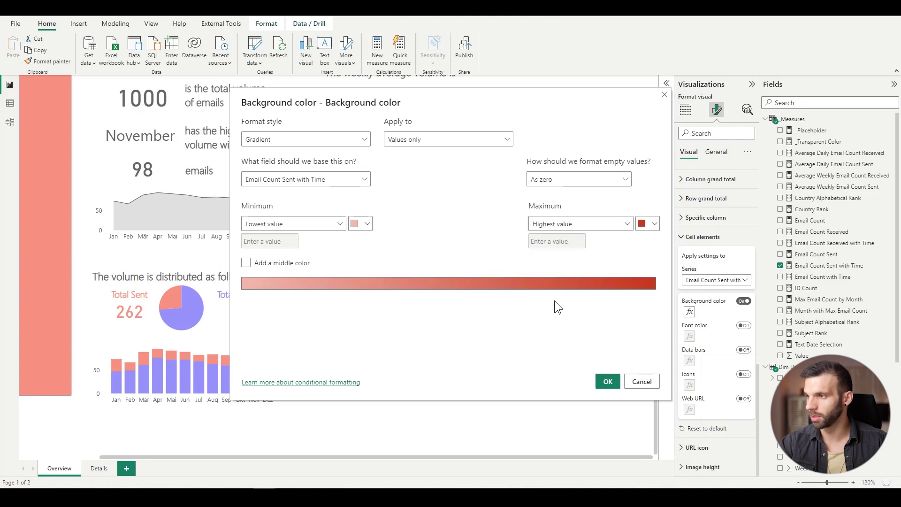
- Set empty values to Don't format and apply the background color rule
click(583, 179)
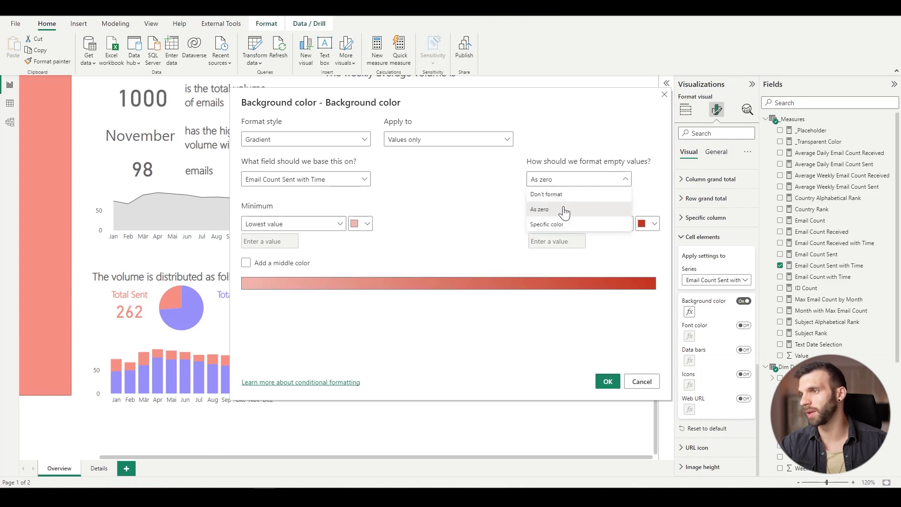
click(547, 194)
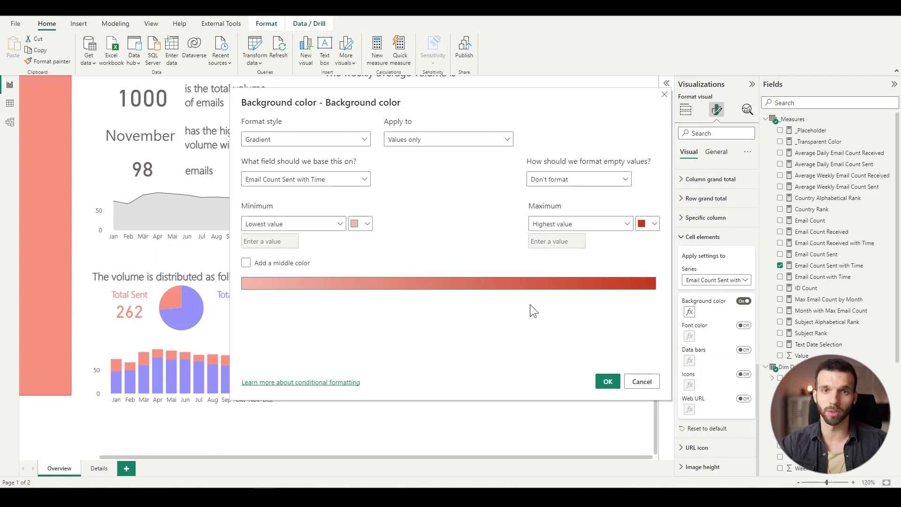
click(607, 382)
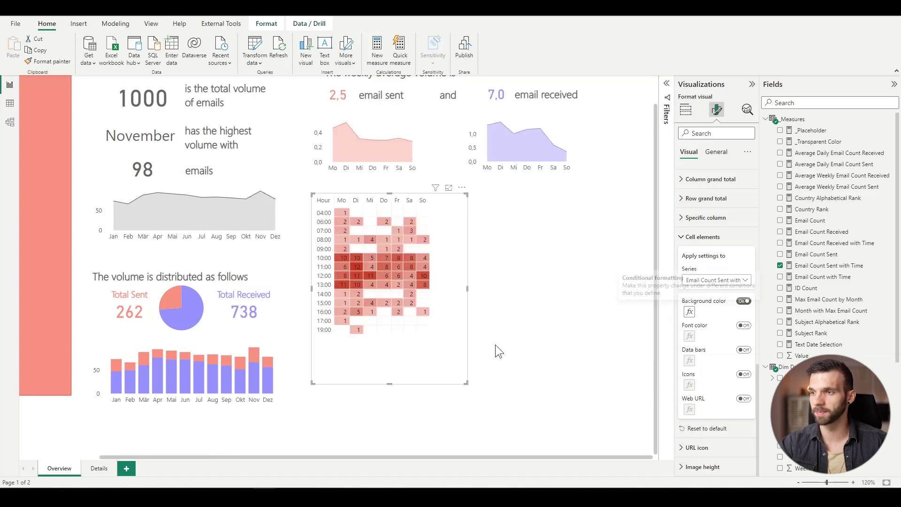
- Look up the custom color code used for the background gradient's highest value
click(689, 311)
click(650, 225)
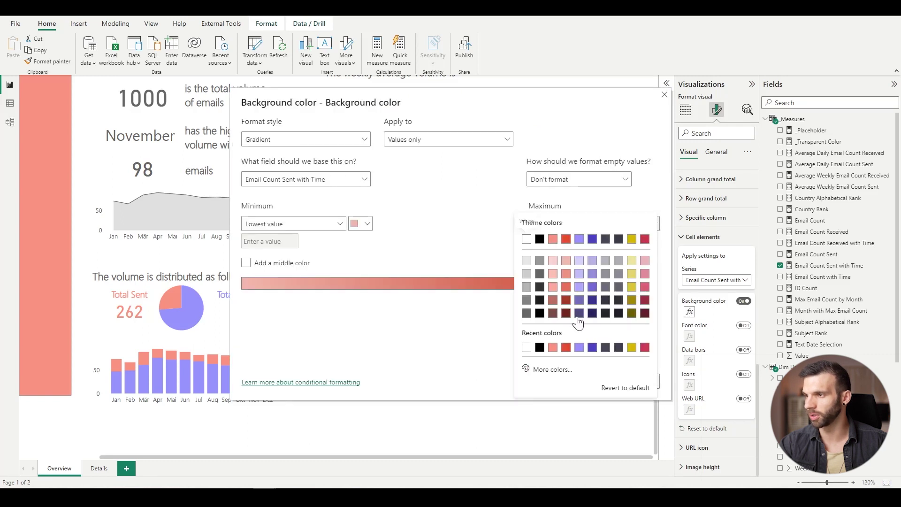
click(555, 369)
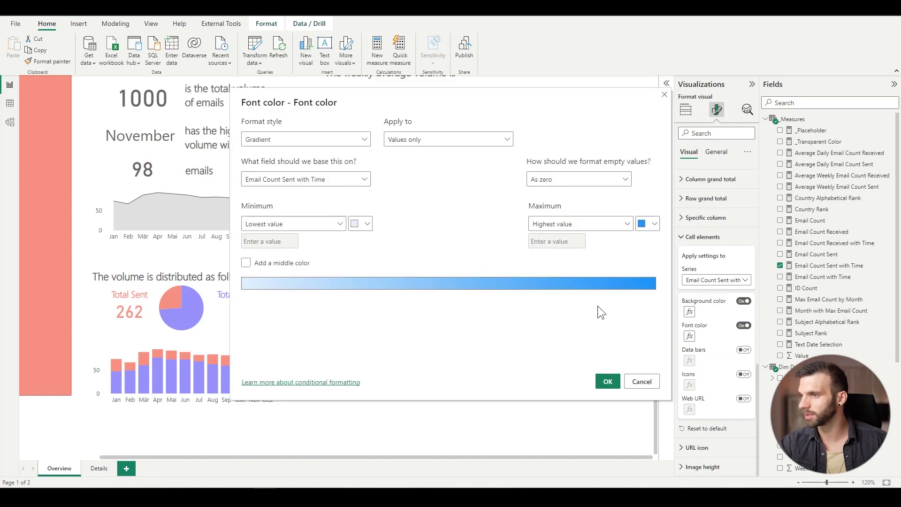
- Apply a font color gradient to the matrix values matching the background, from light red for the lowest to strong red for the highest
click(368, 223)
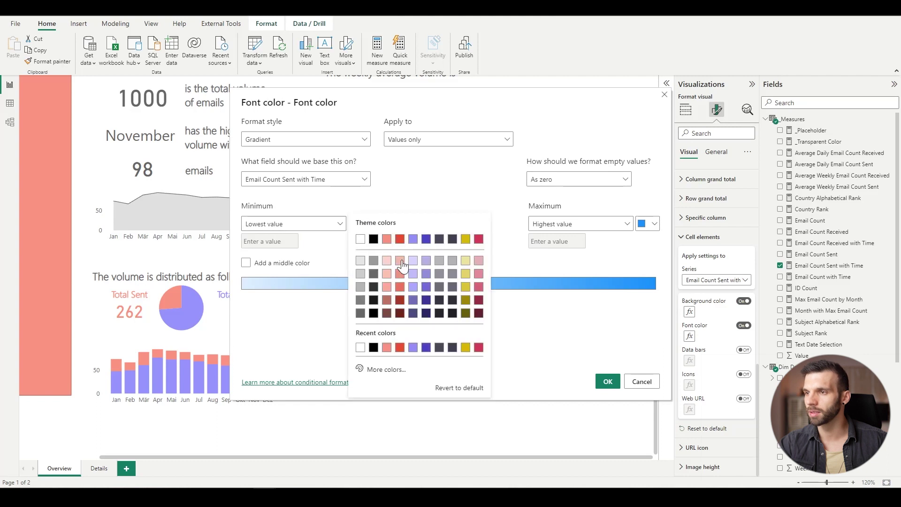
click(400, 261)
click(638, 225)
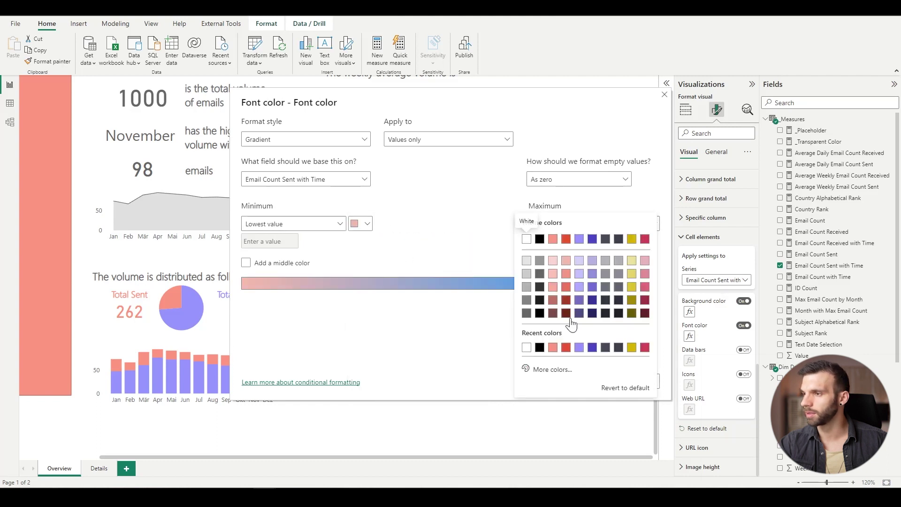
click(544, 371)
text(#E14141)
click(604, 379)
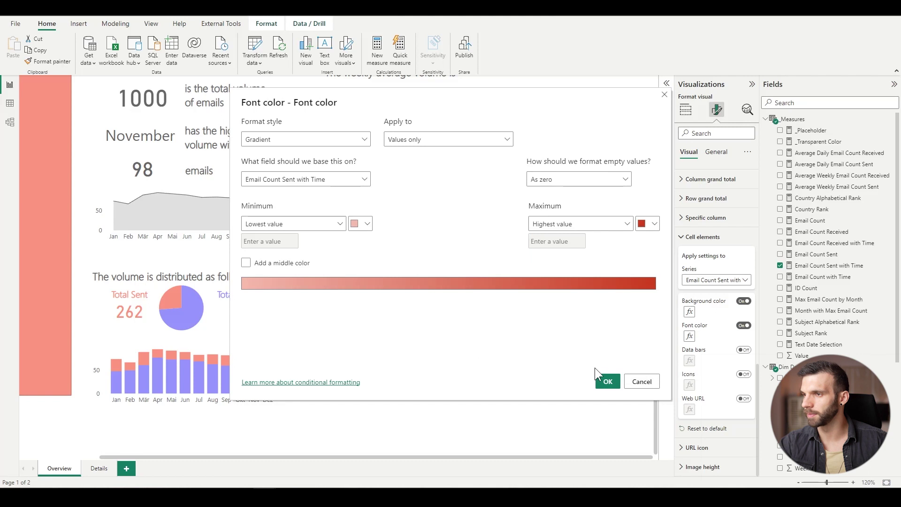
click(603, 378)
- Show Hour items with no data in the matrix rows and make the matrix taller to fit all hours
click(686, 110)
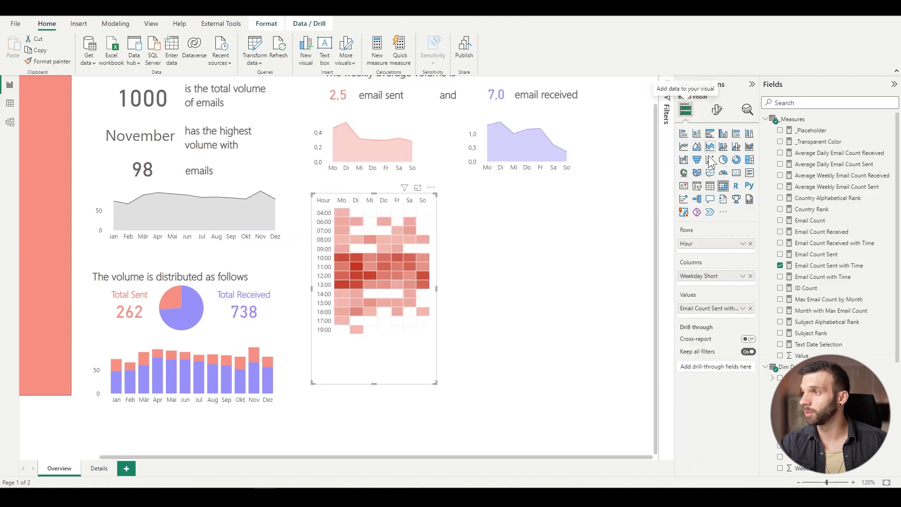
click(743, 244)
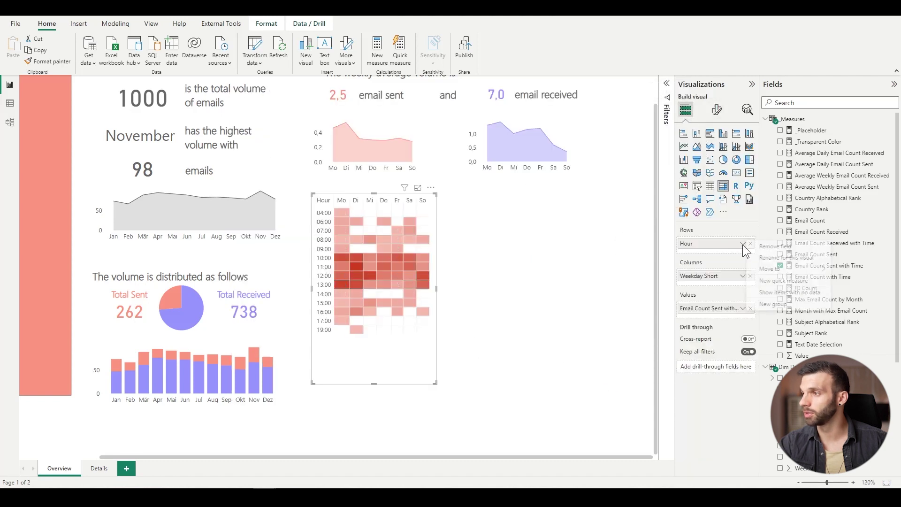
click(770, 293)
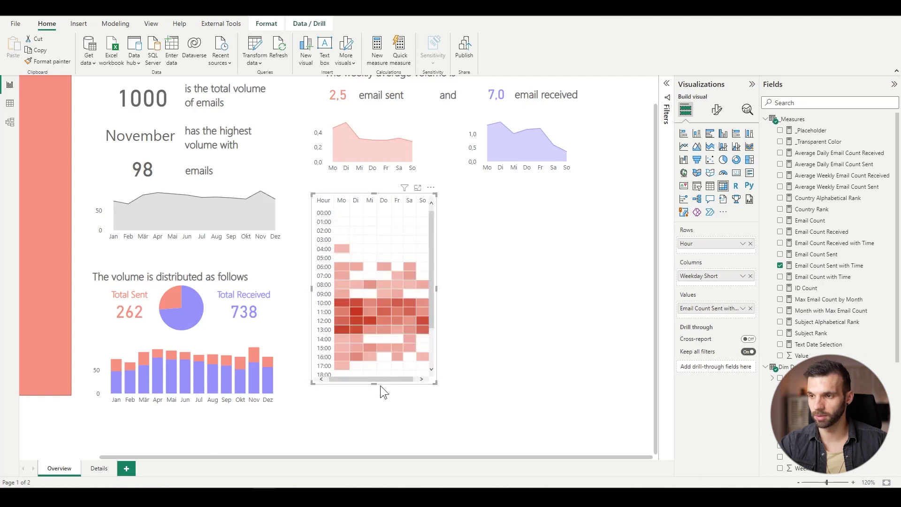
drag(372, 383, 385, 430)
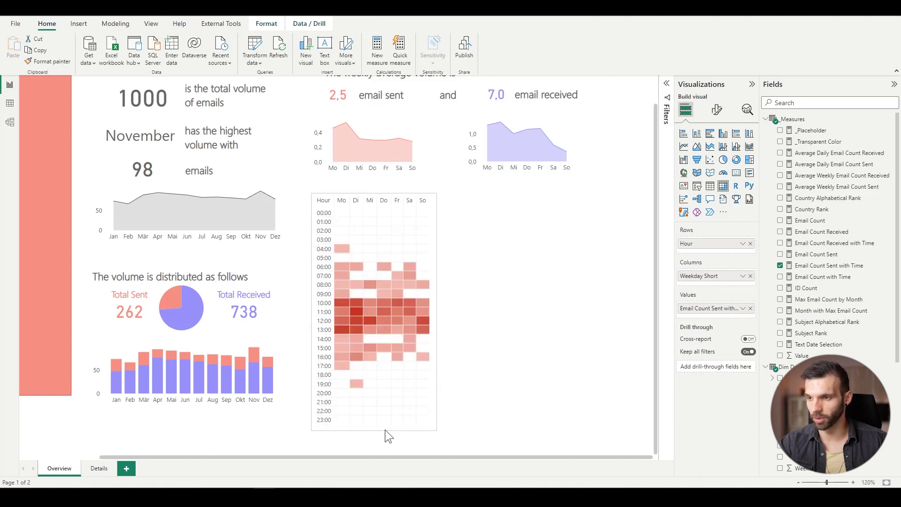
- Turn on the matrix title and set its text to "Daily distribution"
click(717, 109)
click(716, 152)
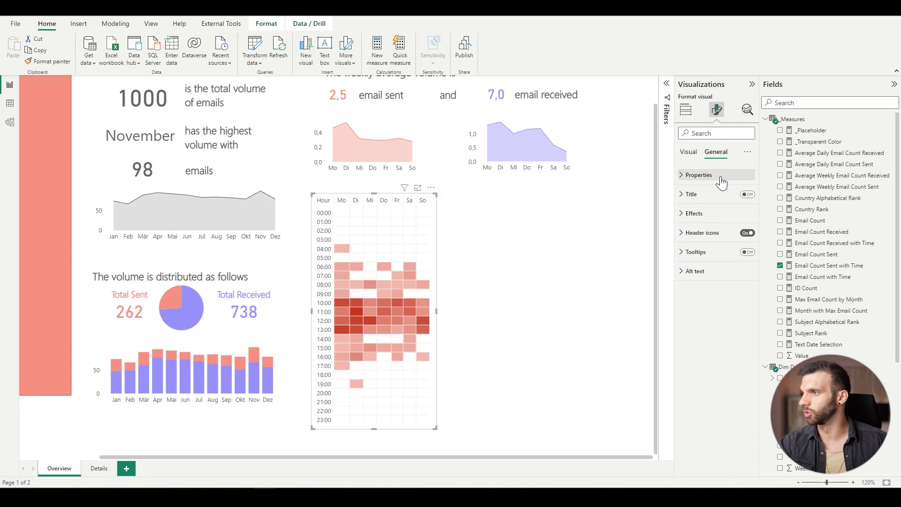
click(748, 194)
click(689, 194)
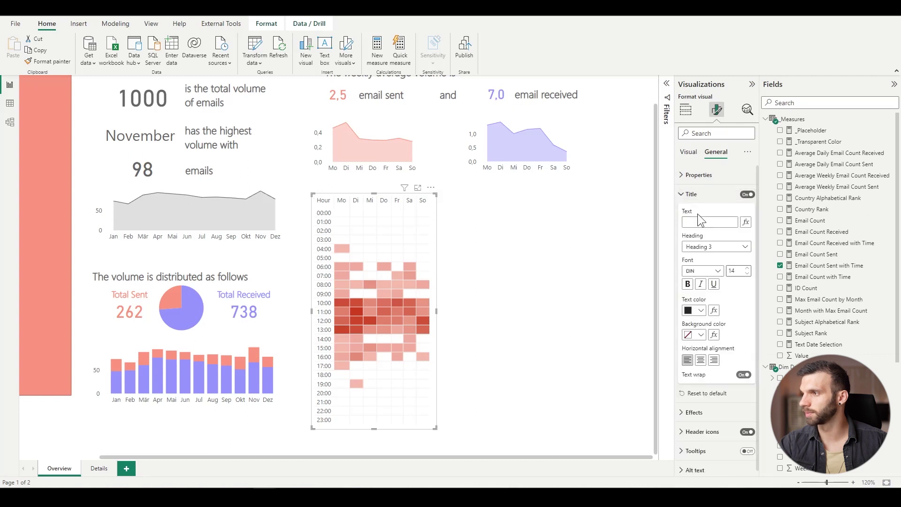
click(702, 221)
text(Daily dis)
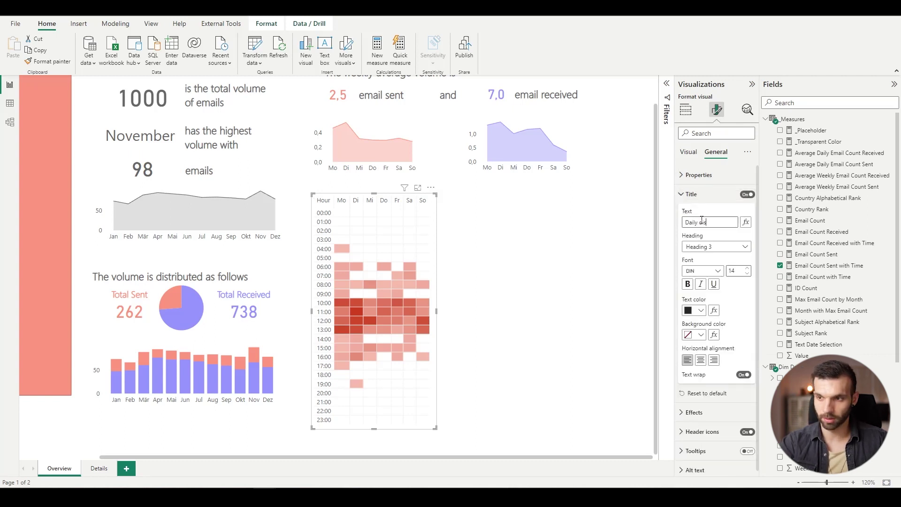
text(tribution)
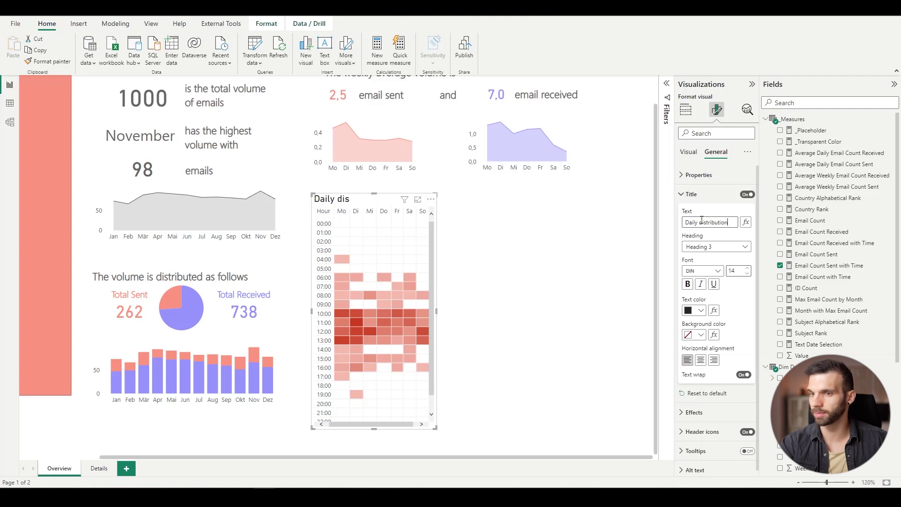
- Format the matrix title in a Segoe UI font at size 12, bold, with dark gray text
click(703, 271)
scroll(708, 333, up, 2)
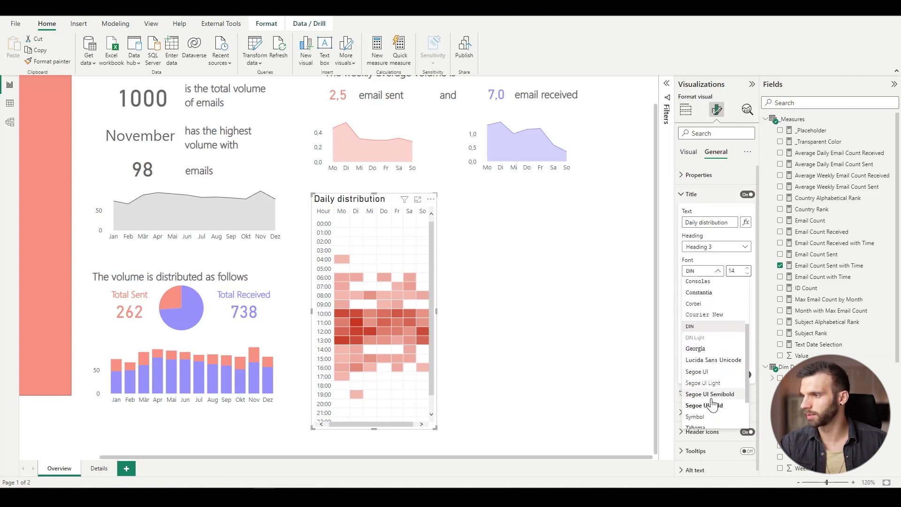
click(712, 395)
click(748, 274)
click(748, 273)
click(688, 285)
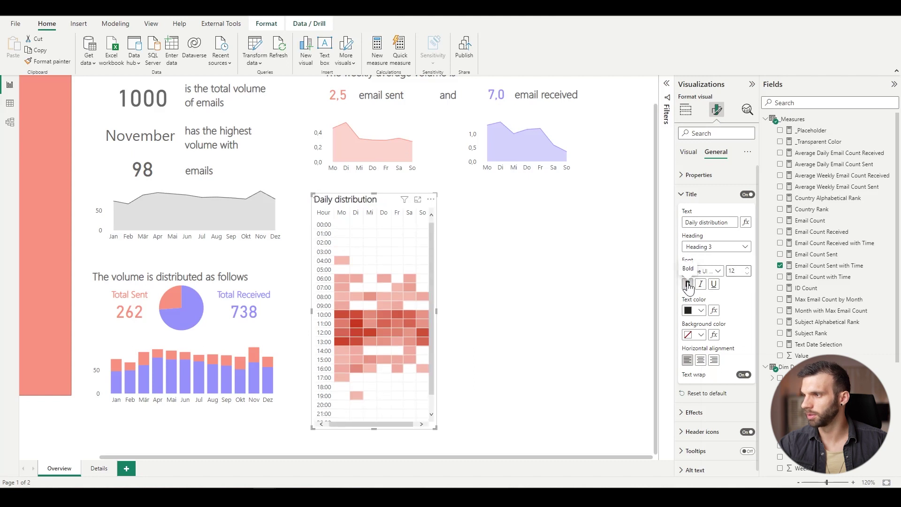
click(701, 311)
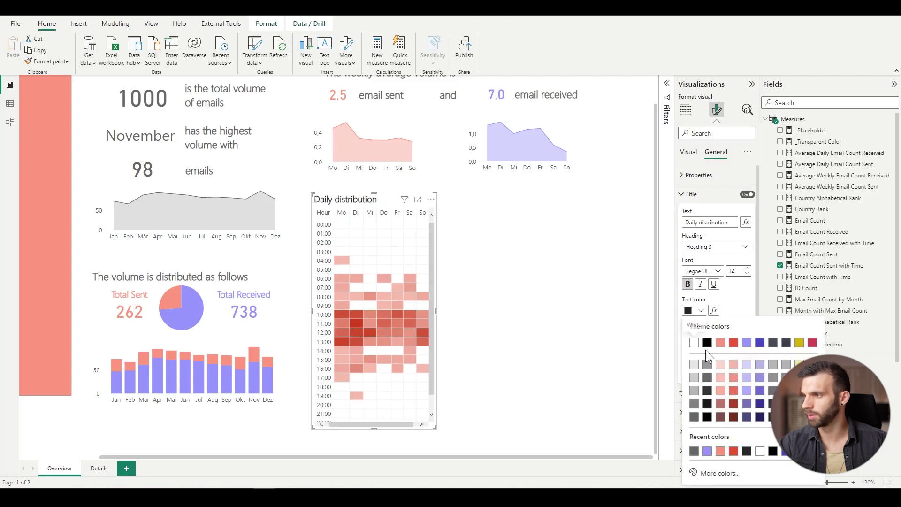
click(709, 376)
- Turn off the matrix background and enlarge the matrix so every hour row fits without scrolling
scroll(713, 338, down, 3)
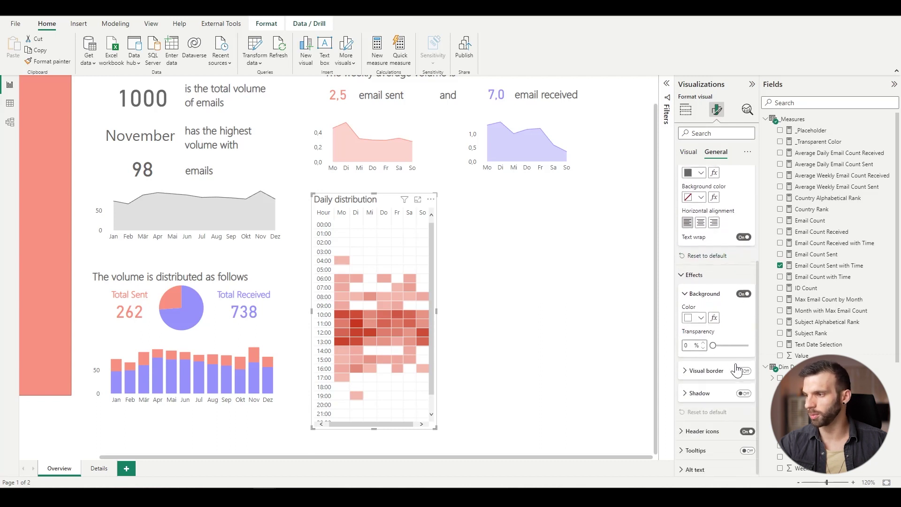
click(744, 291)
mouse_move(437, 311)
mouse_down()
mouse_move(454, 309)
mouse_move(444, 310)
mouse_up()
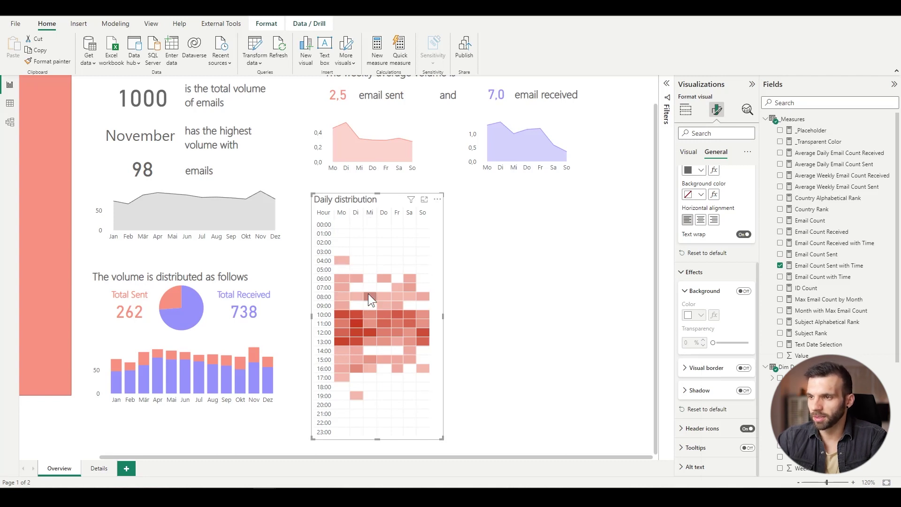
click(688, 273)
- Add the _Placeholder measure to the matrix's values alongside Email Count Sent with Time and open the visual's format settings
click(811, 131)
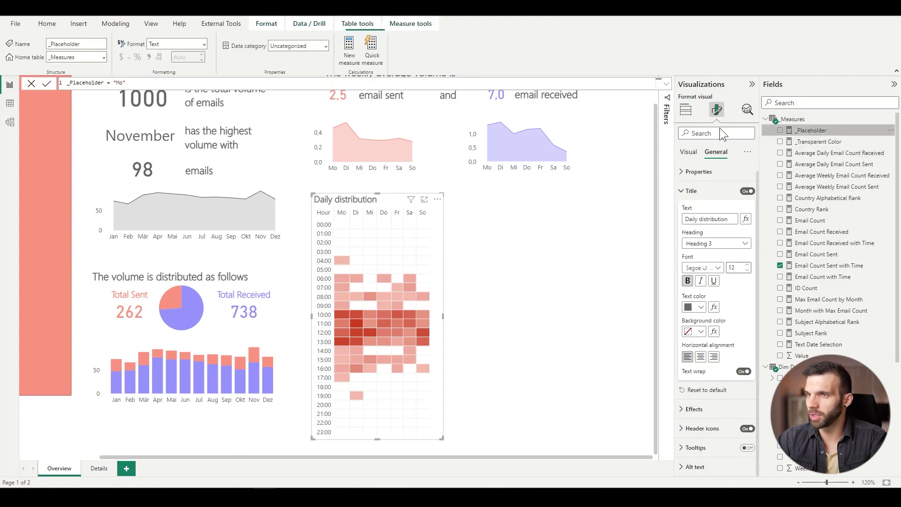
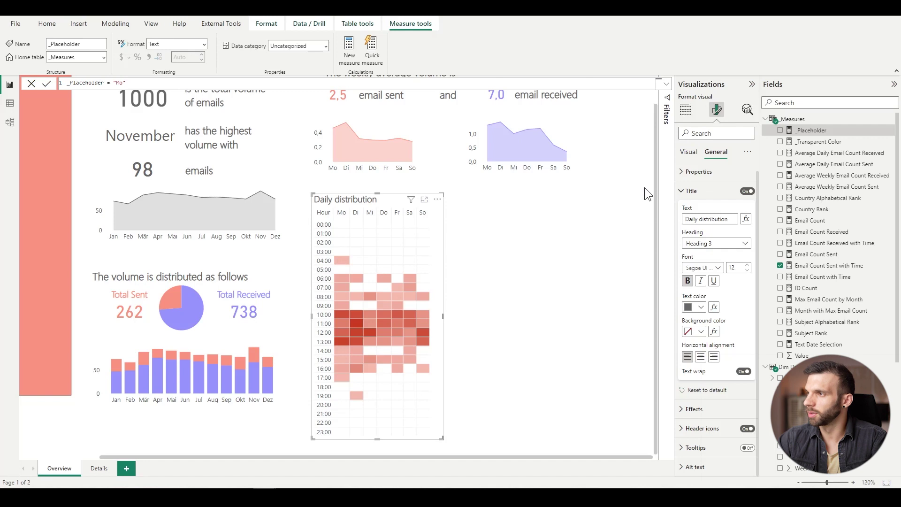
click(686, 109)
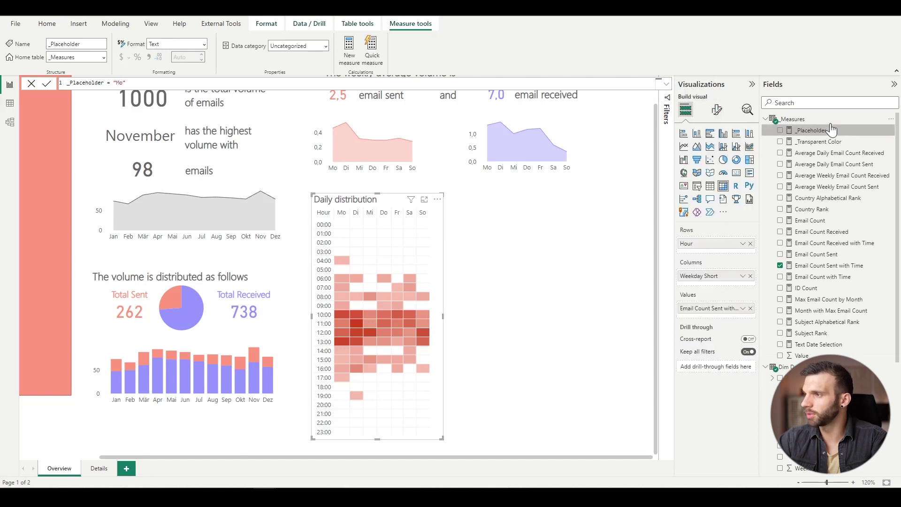
drag(829, 130, 744, 319)
click(717, 111)
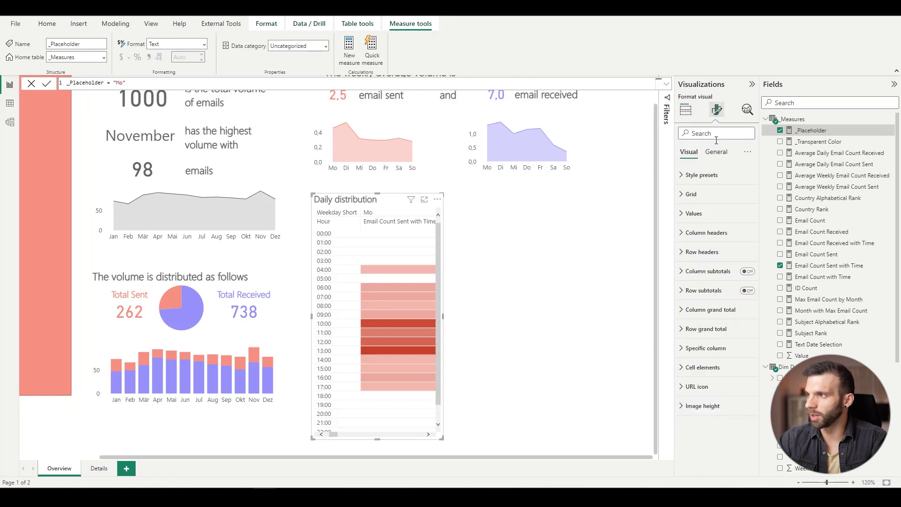
- Switch the matrix's values to rows in the Values options
click(695, 214)
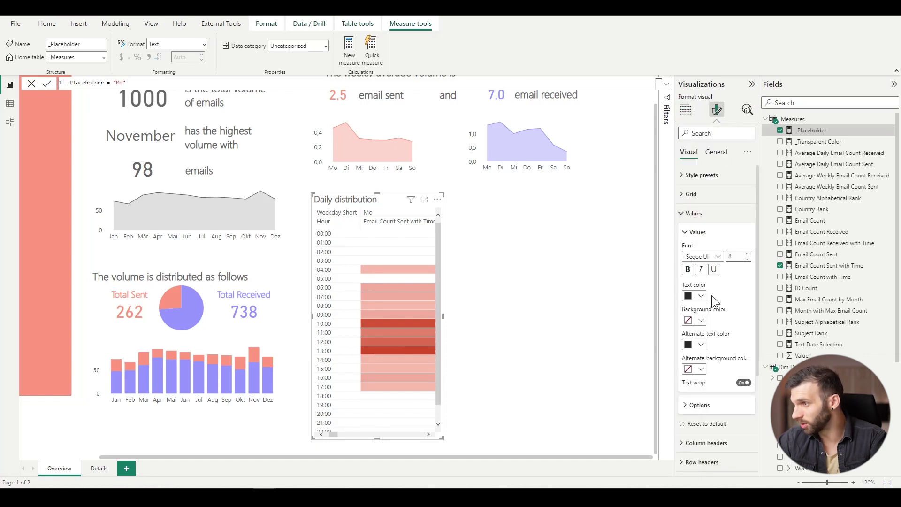
click(701, 405)
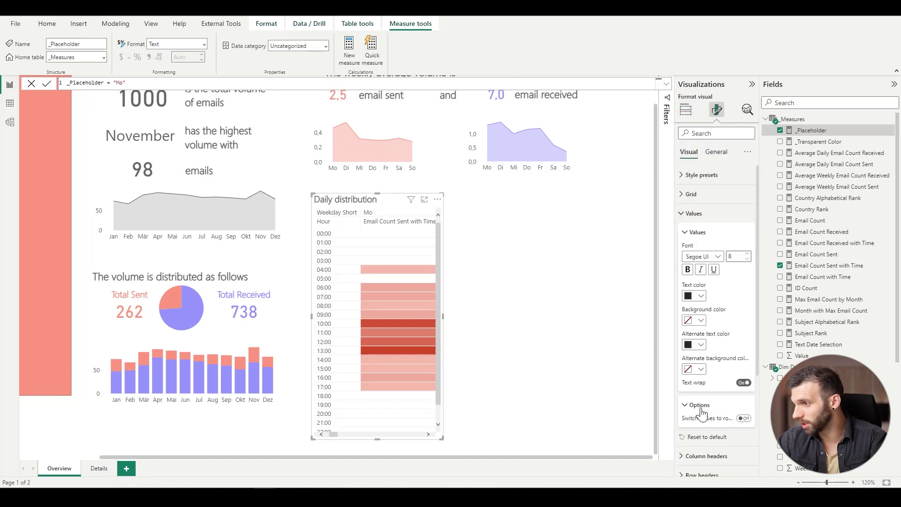
click(743, 418)
drag(337, 434, 350, 435)
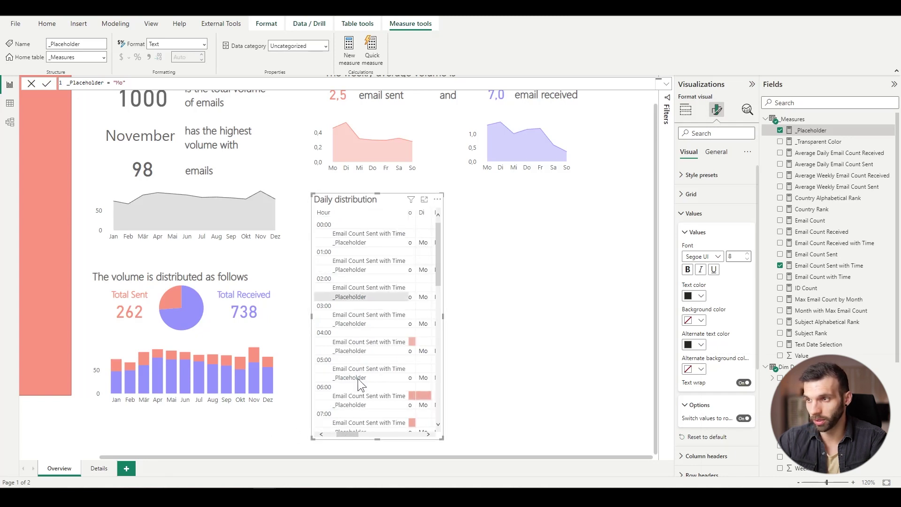
drag(346, 434, 307, 433)
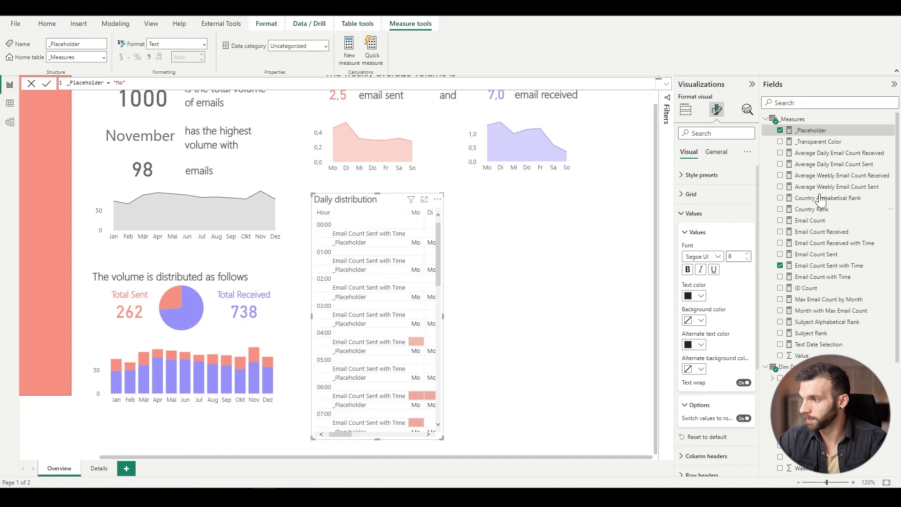
- Turn off auto-size width in the matrix's column header options
scroll(709, 220, down, 3)
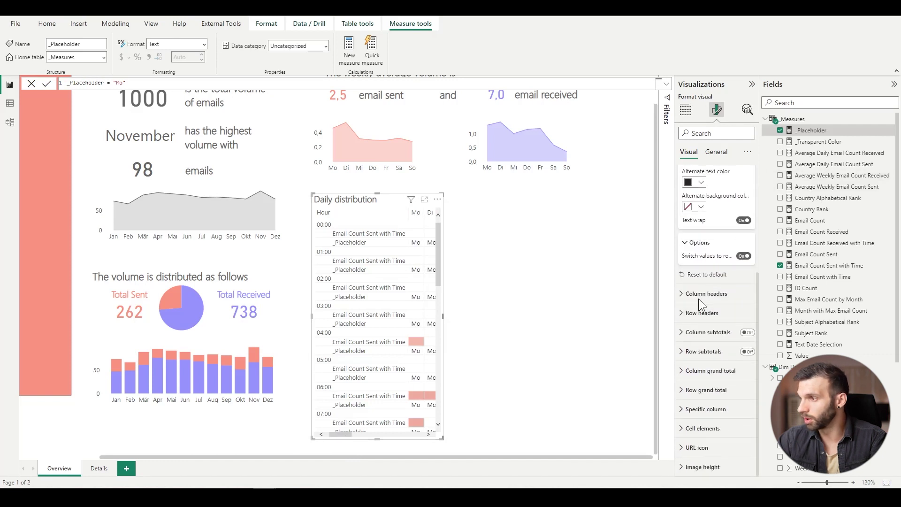
click(699, 293)
scroll(737, 343, down, 3)
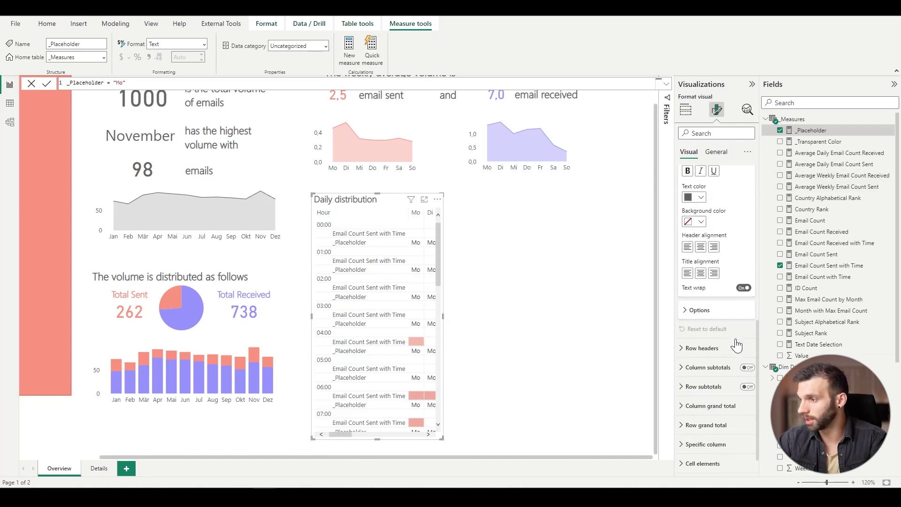
click(713, 311)
click(744, 316)
drag(338, 434, 319, 429)
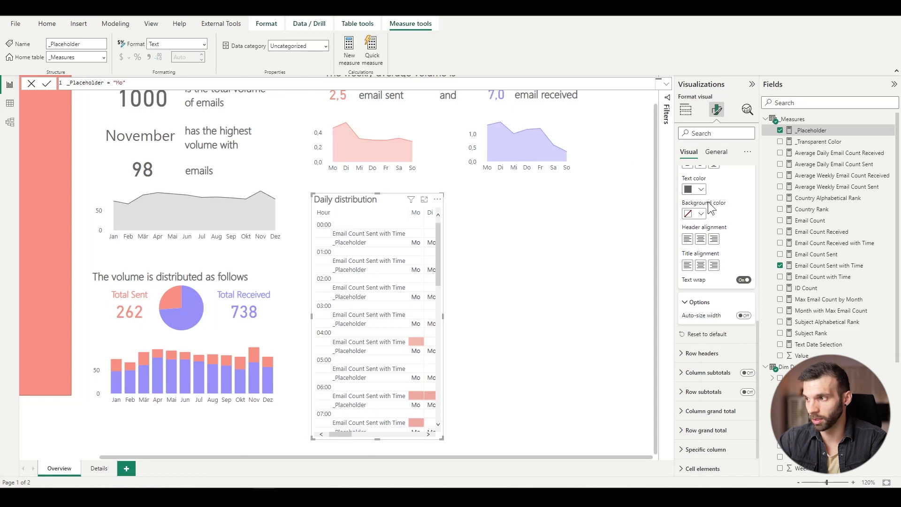
- Remove the _Placeholder measure from the matrix's values
scroll(729, 196, up, 5)
click(686, 111)
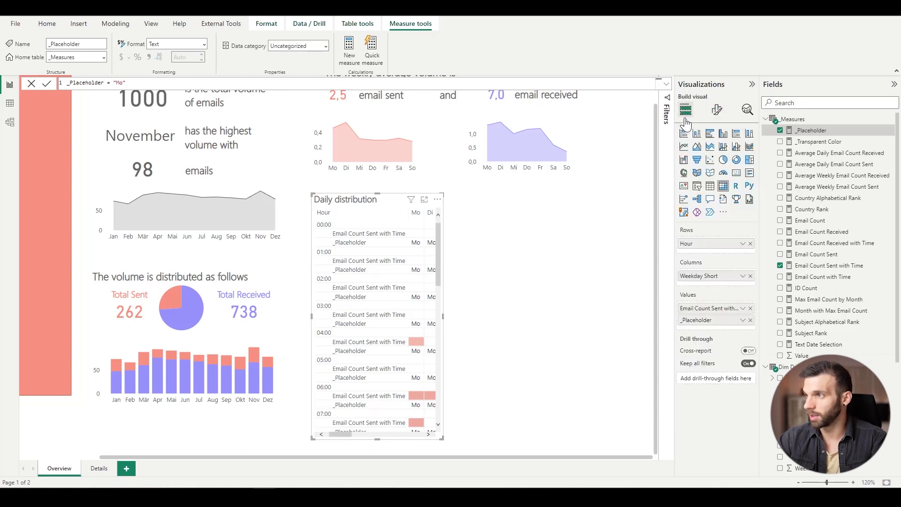
drag(732, 320, 508, 270)
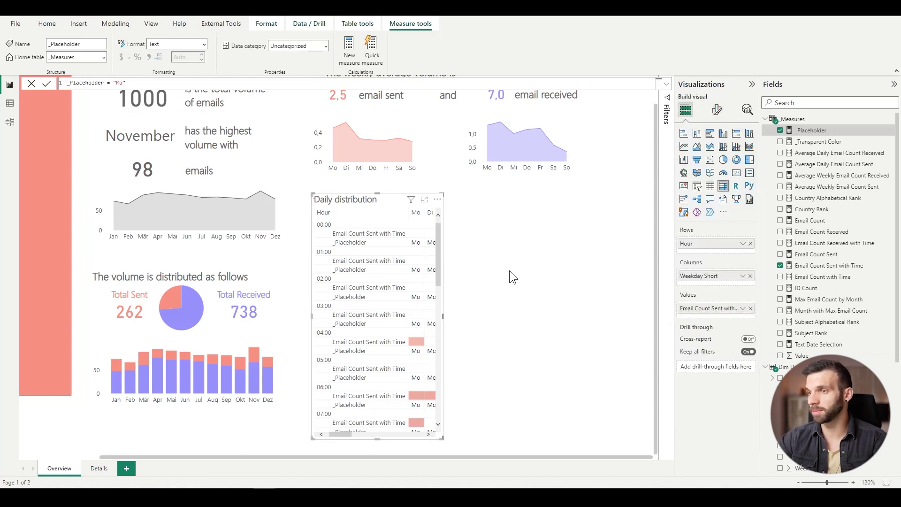
- Narrow the matrix's Hour column and widen the matrix so all weekday columns from Mo to So fit
drag(409, 212, 340, 213)
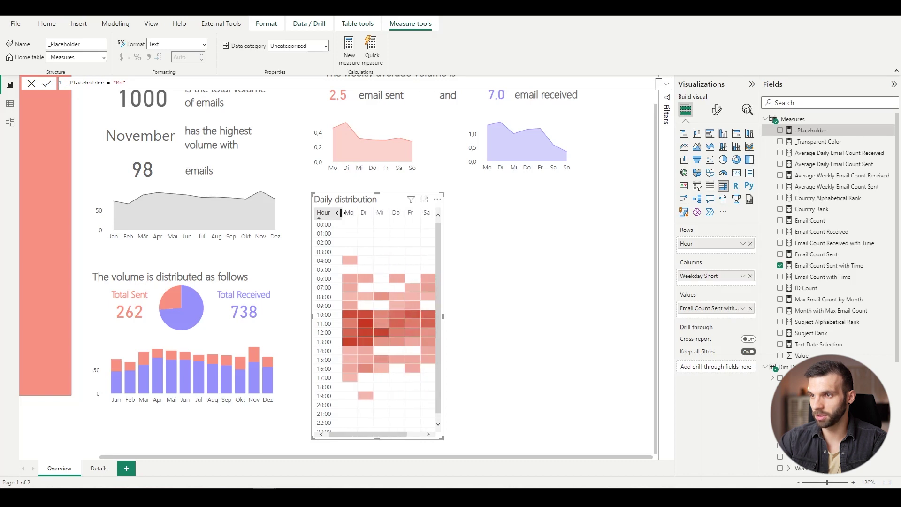
mouse_move(443, 314)
mouse_down()
mouse_move(461, 317)
mouse_move(451, 318)
mouse_up()
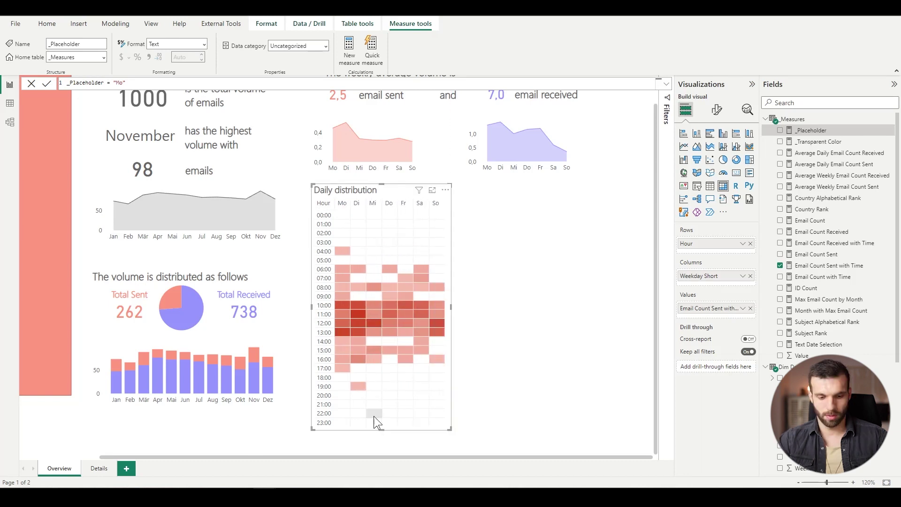
- Duplicate the Daily distribution matrix and place the copy to the right of the original, under the received-email chart
click(356, 198)
key(ctrl+c)
key(ctrl+v)
drag(354, 190, 501, 186)
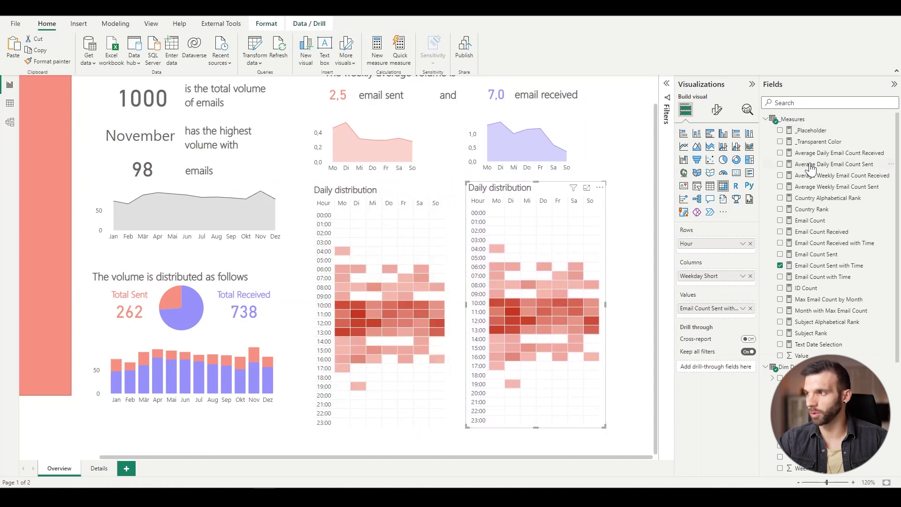
- Replace Email Count Sent with Time by Email Count Received with Time in the copied matrix's values
click(751, 308)
click(780, 243)
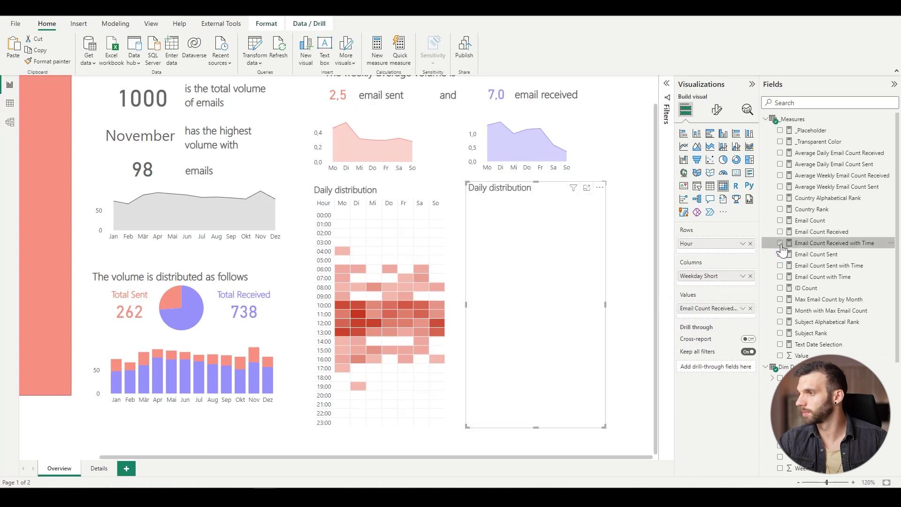
- Turn on background color for the copied matrix's Email Count Received with Time cells and open its conditional formatting settings
click(718, 110)
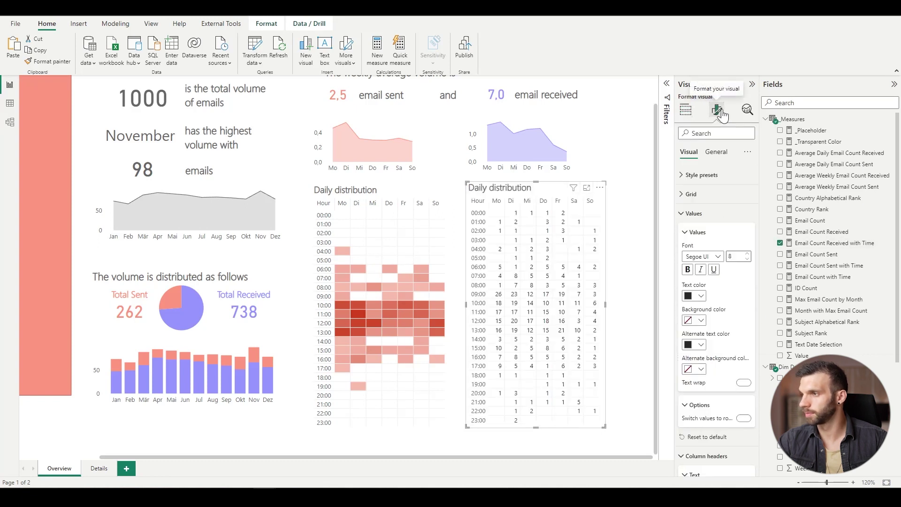
click(728, 230)
scroll(711, 270, down, 3)
scroll(711, 270, down, 3)
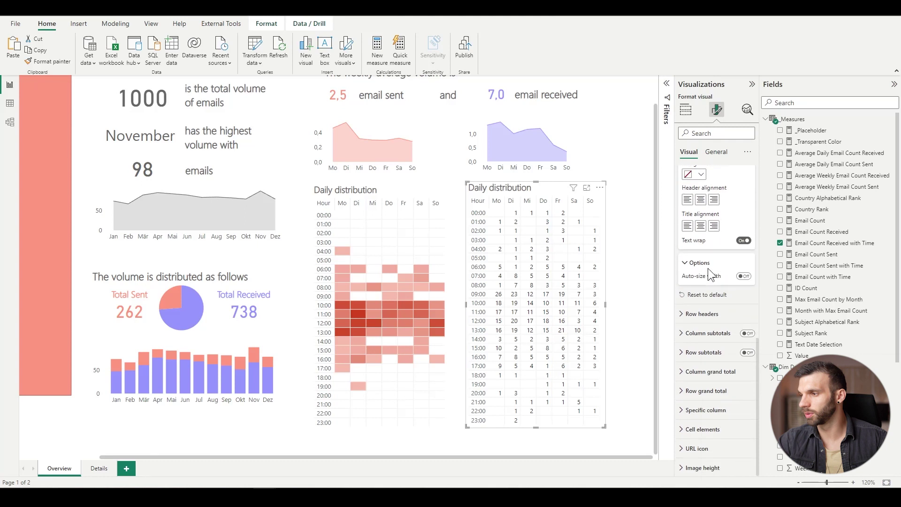
scroll(708, 387, down, 4)
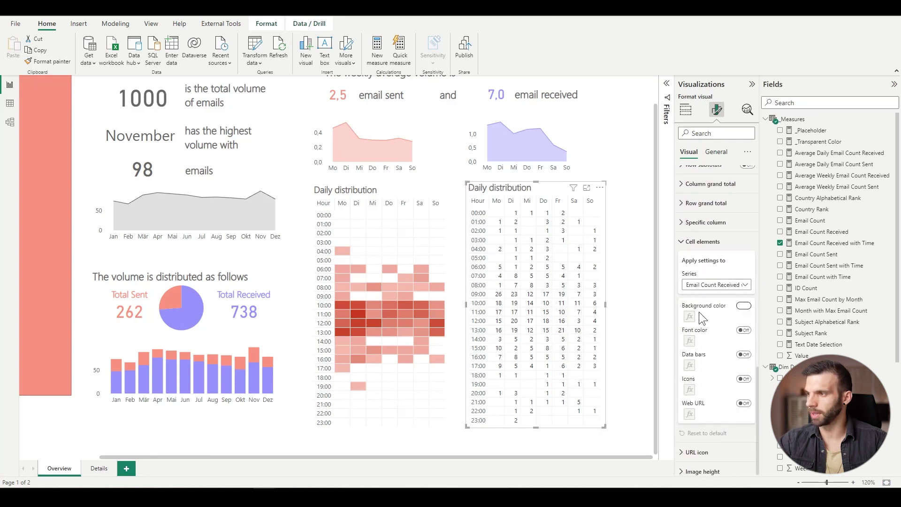
click(690, 317)
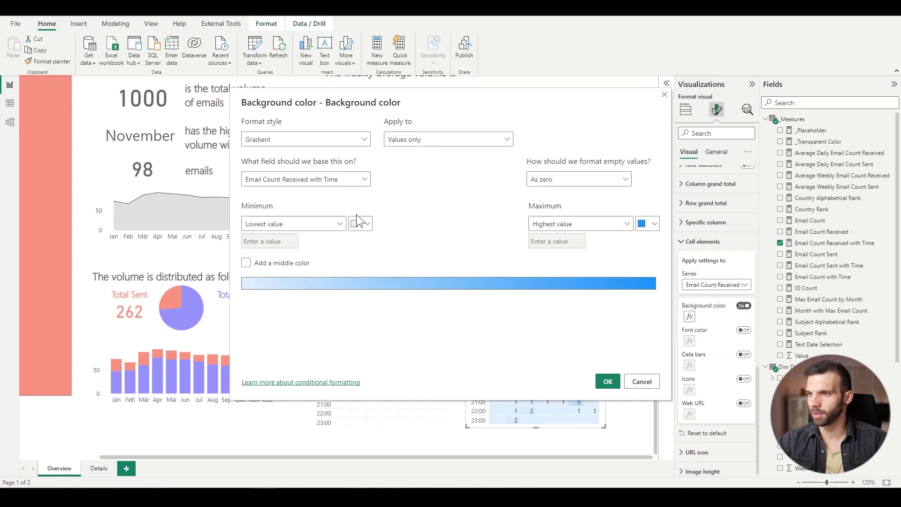
- Apply a gradient from light purple for the lowest value to dark purple for the highest, with empty values set to Don't format
click(360, 224)
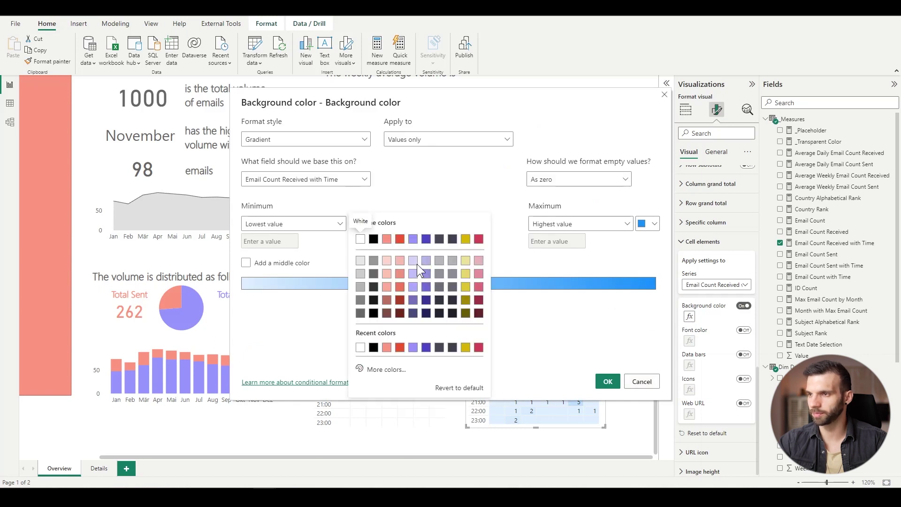
click(427, 261)
click(650, 224)
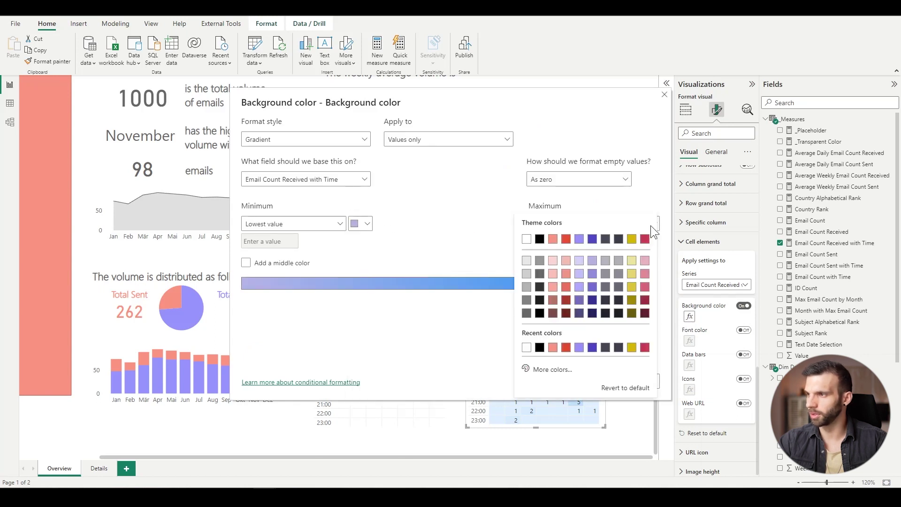
click(592, 239)
click(579, 179)
click(562, 194)
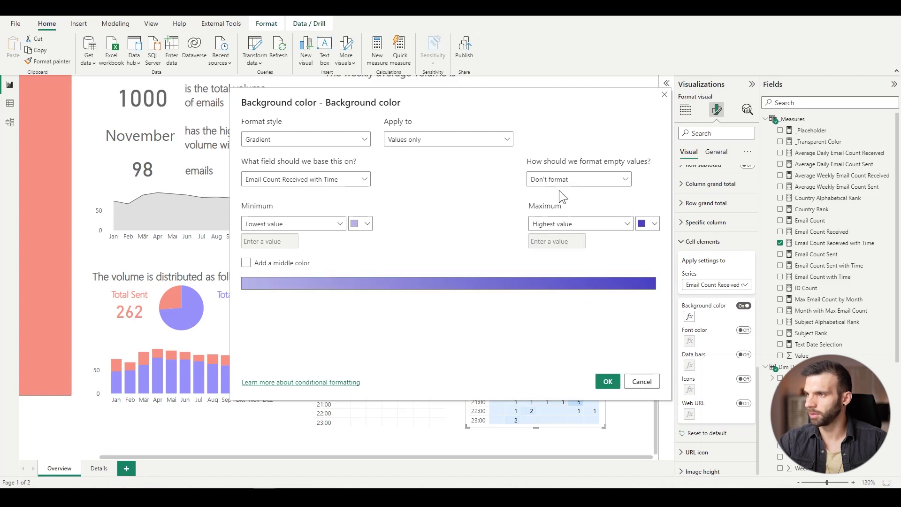
click(609, 382)
- Turn on font color for the received-email matrix's cells and deselect the matrix
click(740, 332)
drag(524, 190, 524, 190)
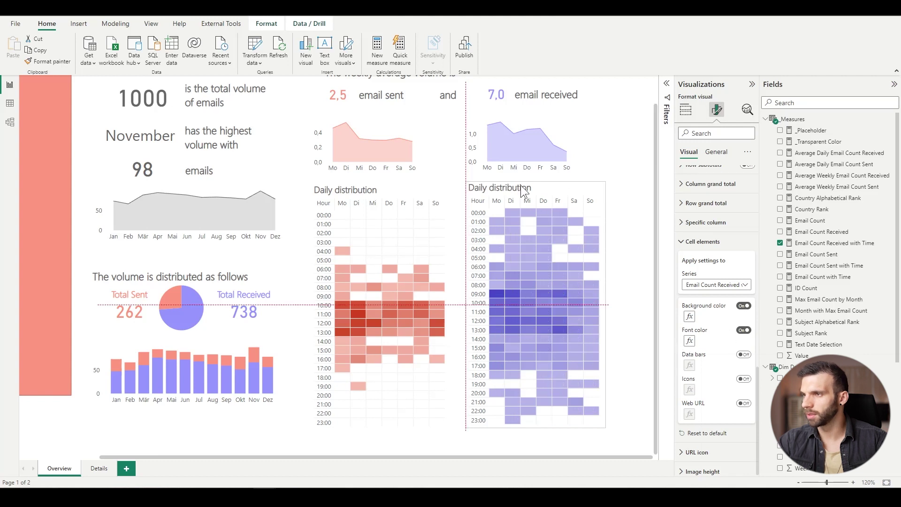
click(628, 201)
- Move the monthly area chart and the volume distribution visuals below it slightly lower on the page
ctrl+scroll(198, 176, down, 4)
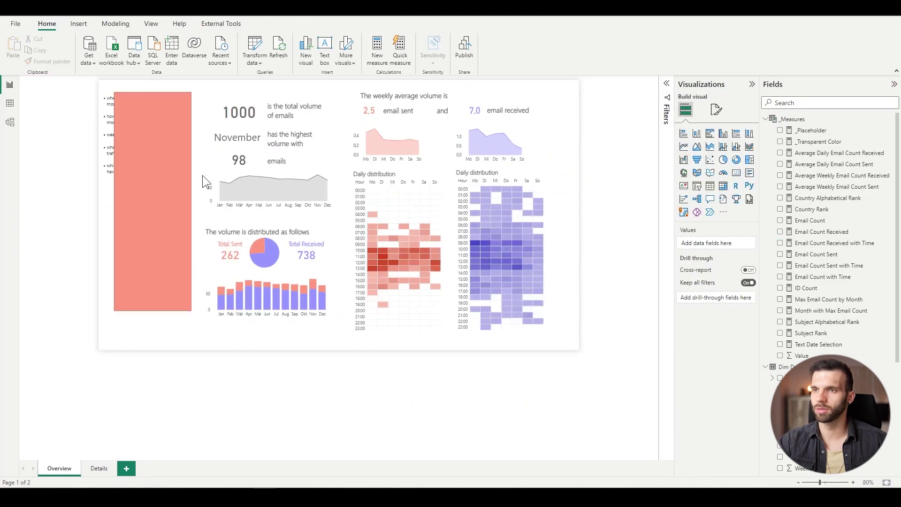
ctrl+scroll(202, 175, down, 3)
drag(341, 237, 269, 195)
mouse_move(288, 157)
mouse_down()
mouse_move(288, 168)
mouse_move(292, 156)
mouse_up()
click(327, 150)
scroll(328, 151, up, 5)
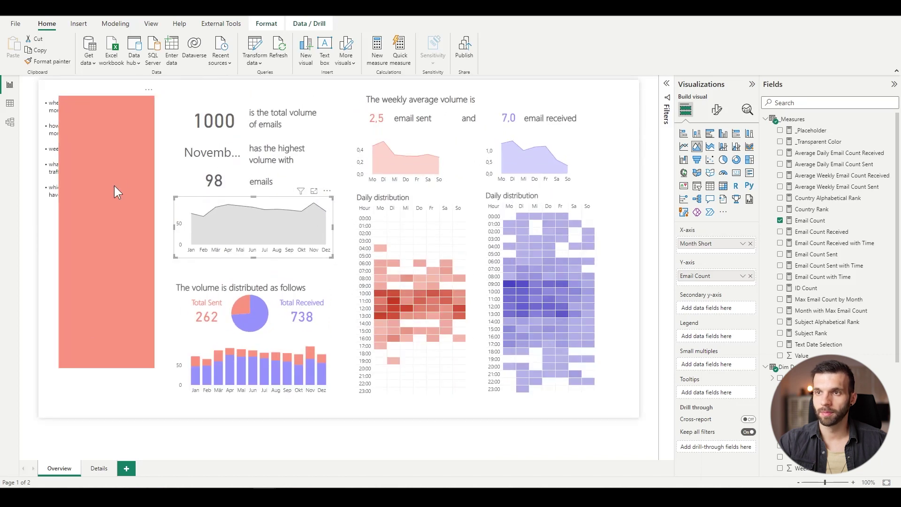
- Delete the text box with the bulleted report questions from behind the salmon rectangle
click(114, 185)
click(46, 94)
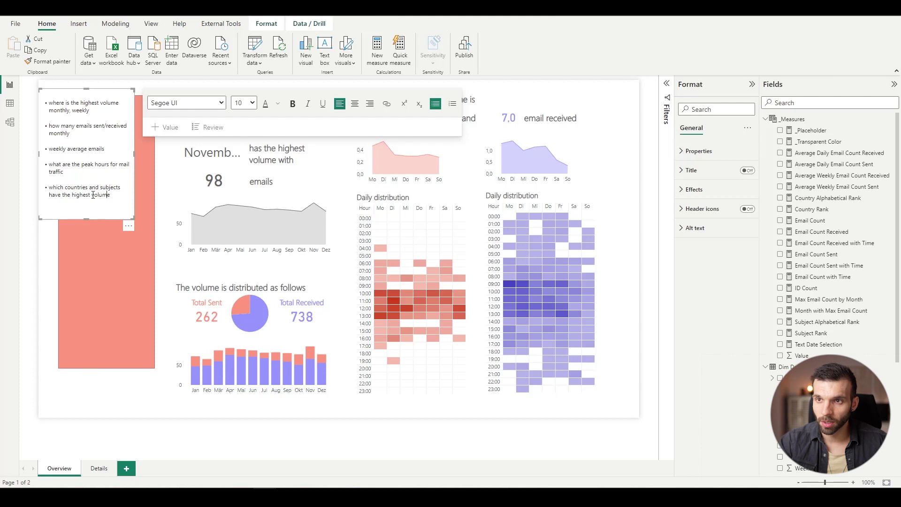
click(67, 90)
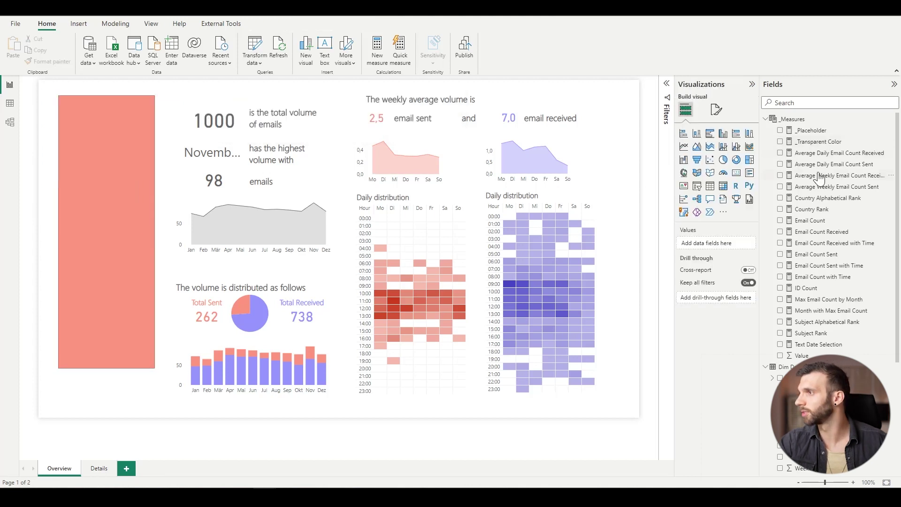
- Add a multi-row card with the Text Date Selection measure over the salmon rectangle and reduce its height
drag(750, 173, 124, 175)
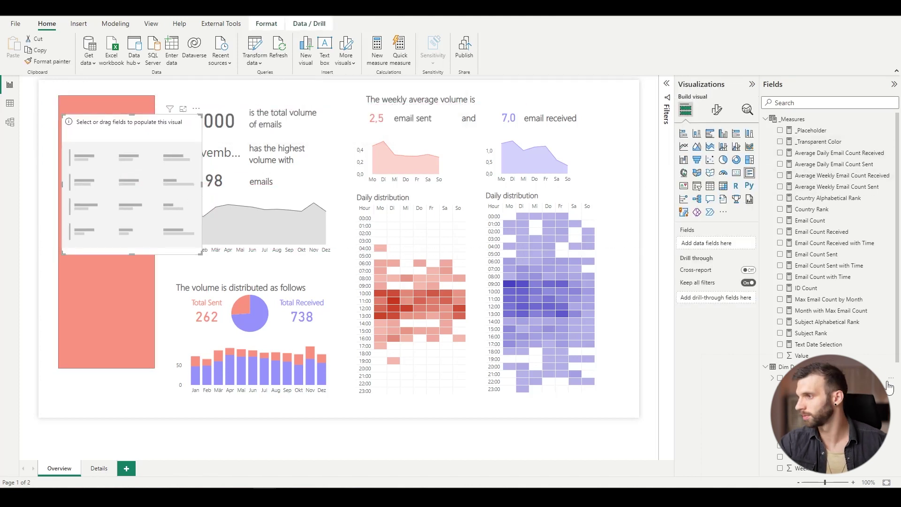
click(780, 345)
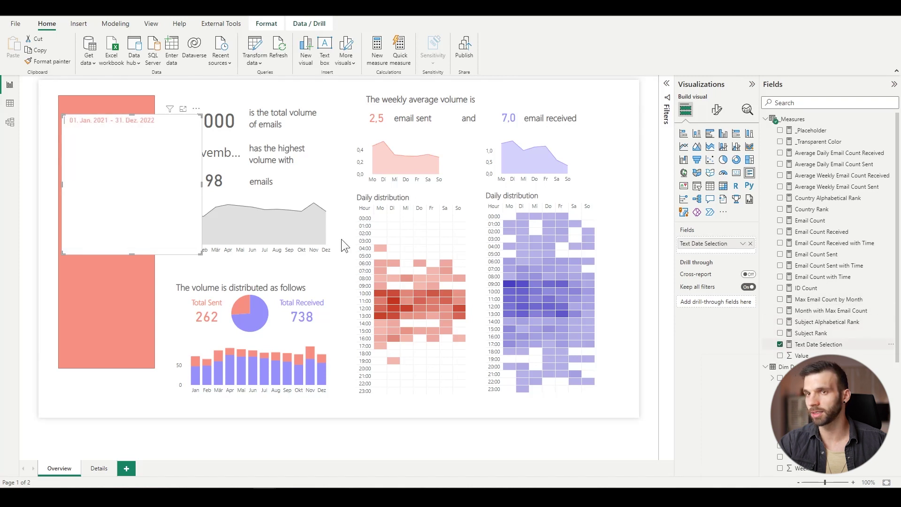
drag(132, 253, 127, 153)
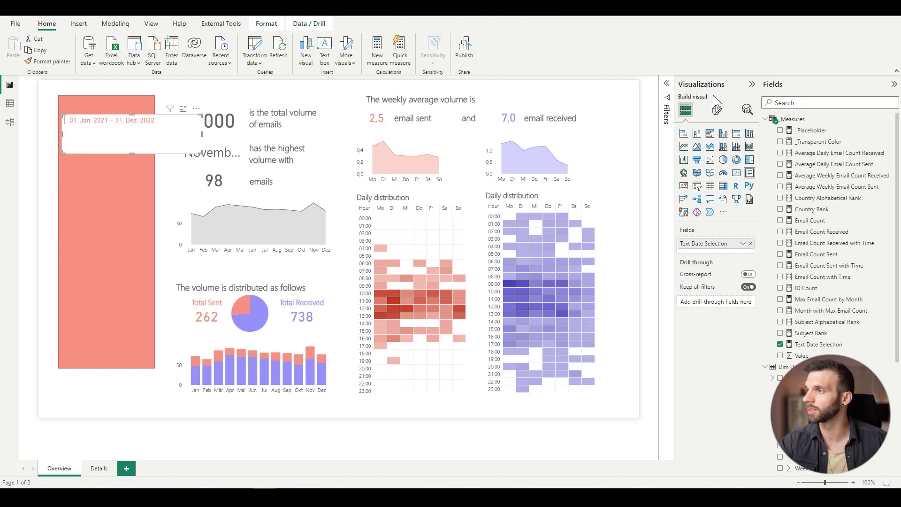
- Turn off the category labels of the date selection card
click(716, 110)
click(746, 197)
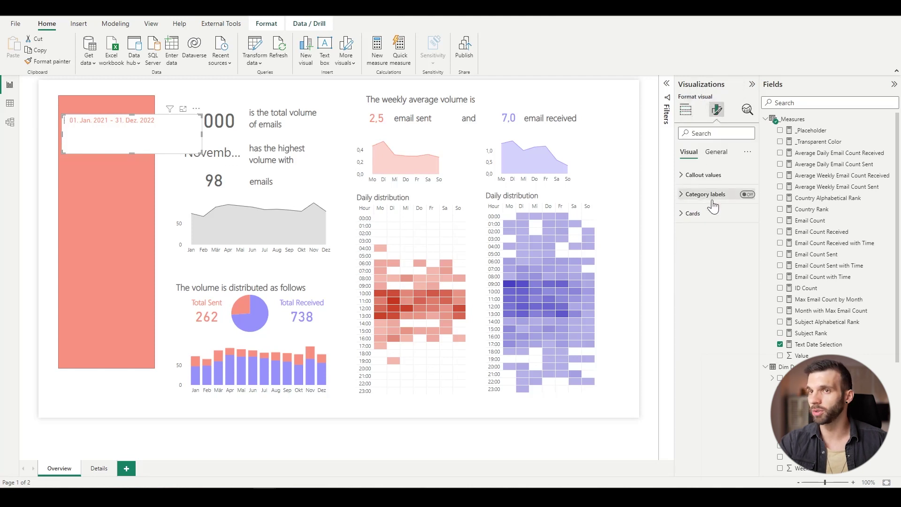
click(686, 217)
click(685, 218)
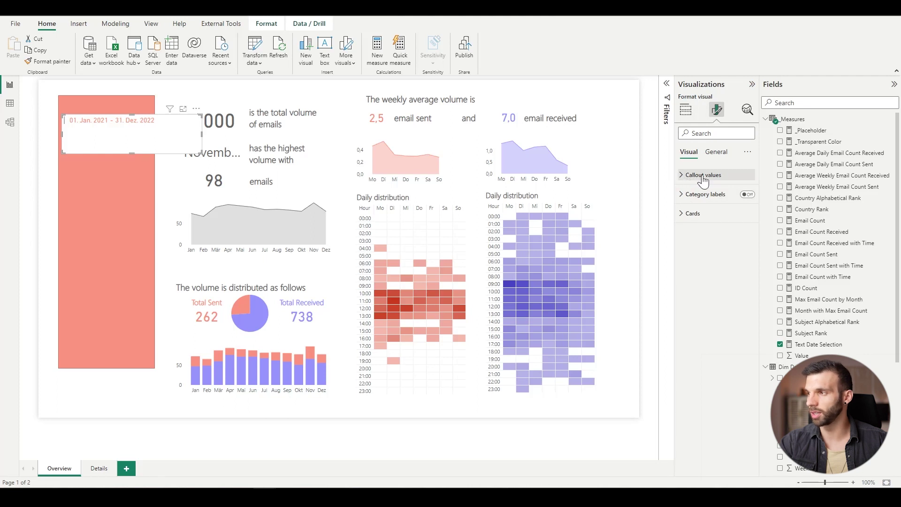
- Set the date card's title font to Segoe UI in light gray and turn off its accent bar
click(686, 214)
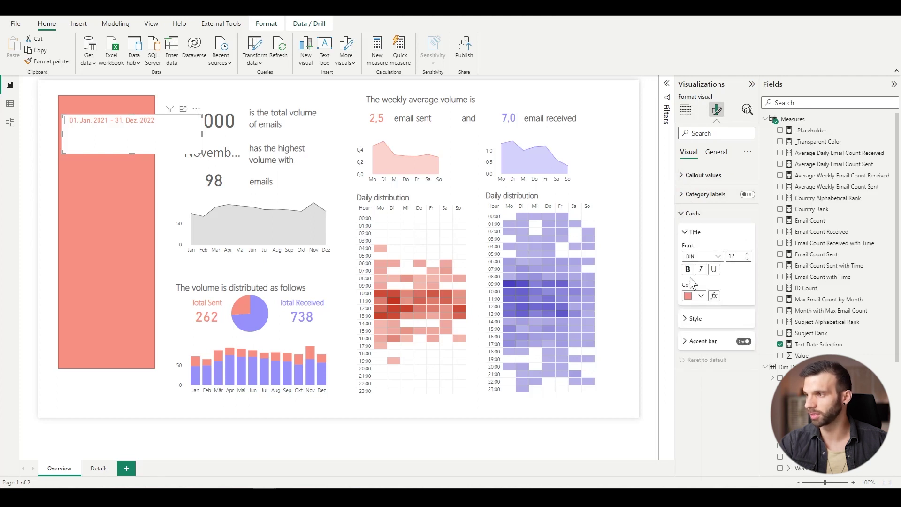
click(704, 257)
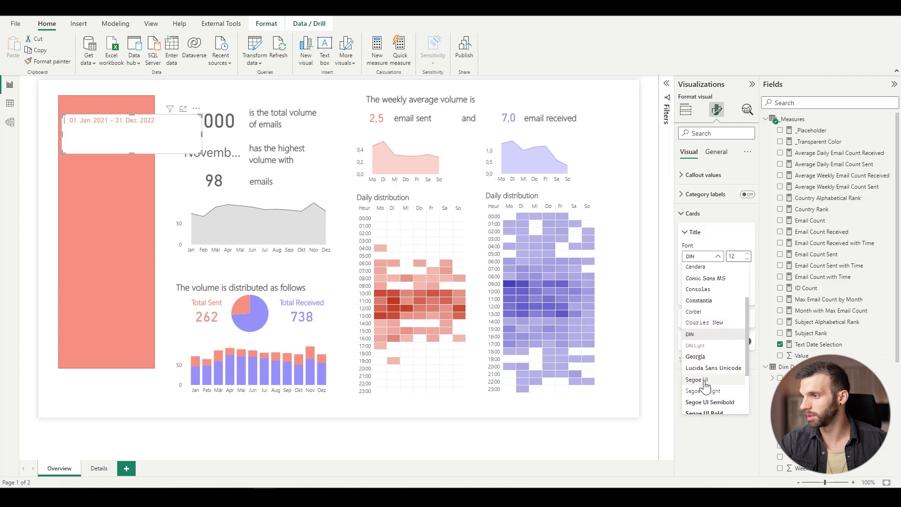
click(704, 383)
click(698, 296)
click(695, 351)
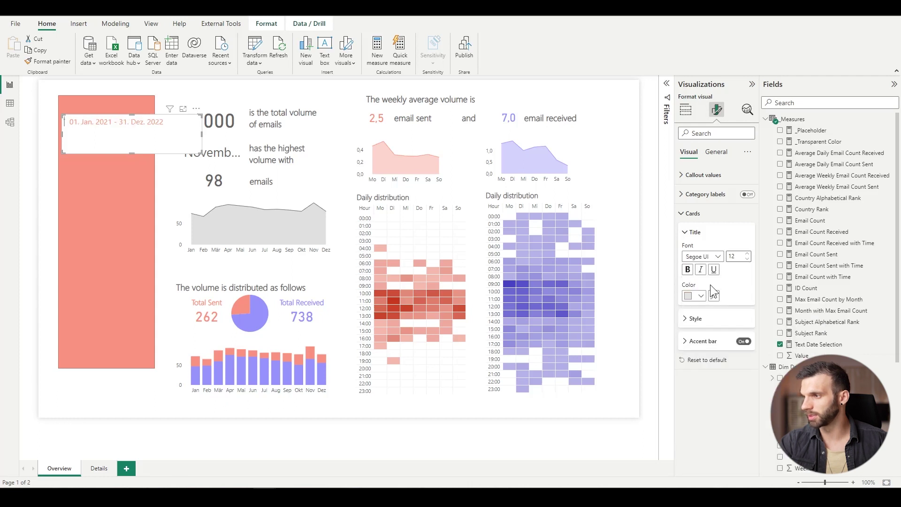
click(745, 341)
- Turn off the date card's background
click(707, 155)
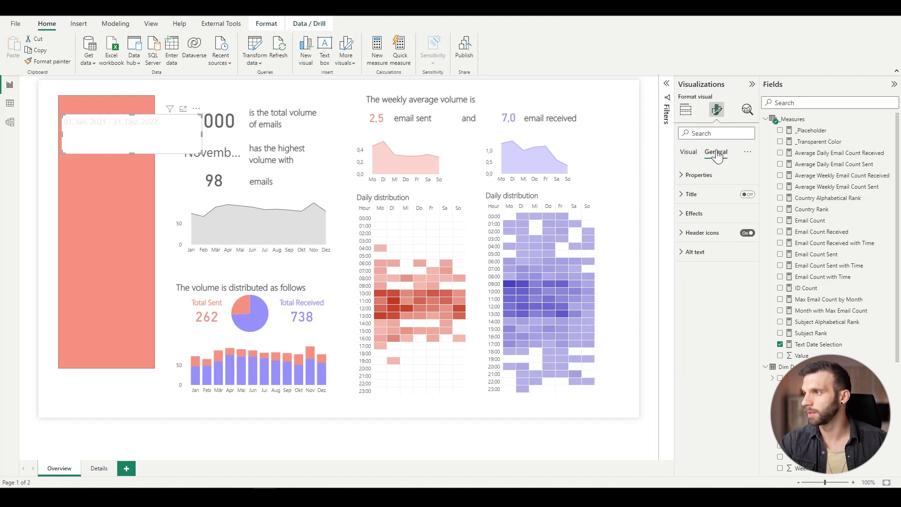
click(750, 215)
click(744, 233)
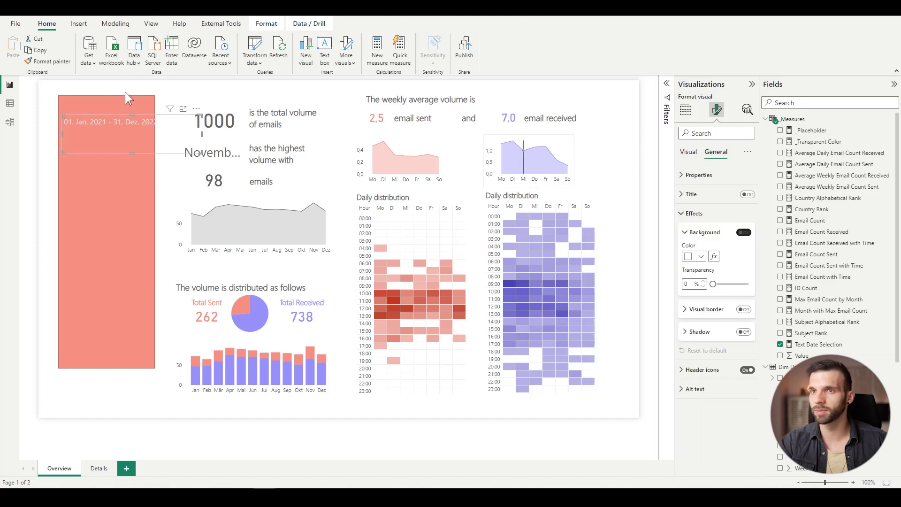
- Set the date card's title font size to 10 and fit the card within the width of the salmon rectangle
click(688, 152)
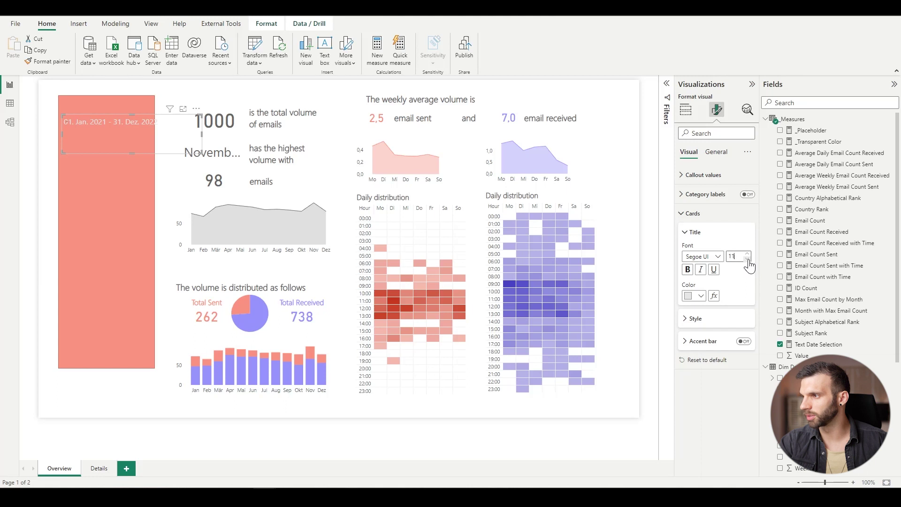
drag(139, 125, 86, 132)
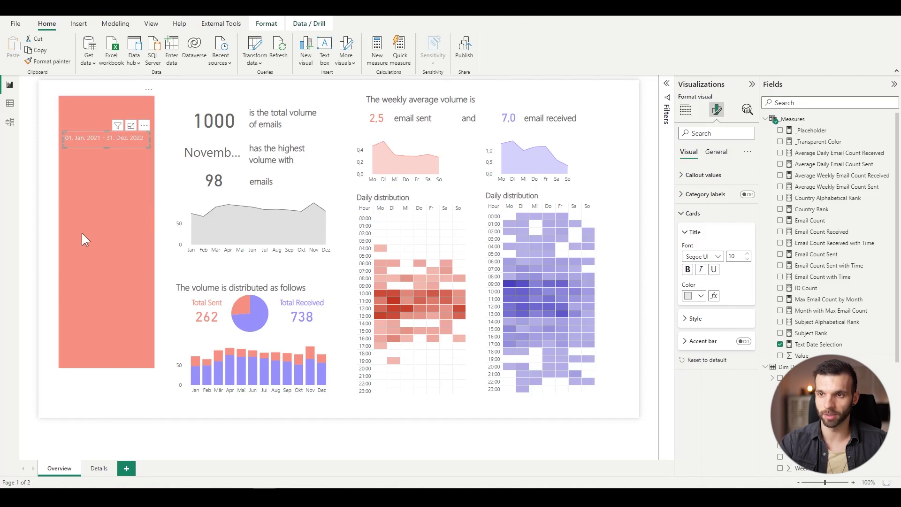
click(110, 193)
click(159, 184)
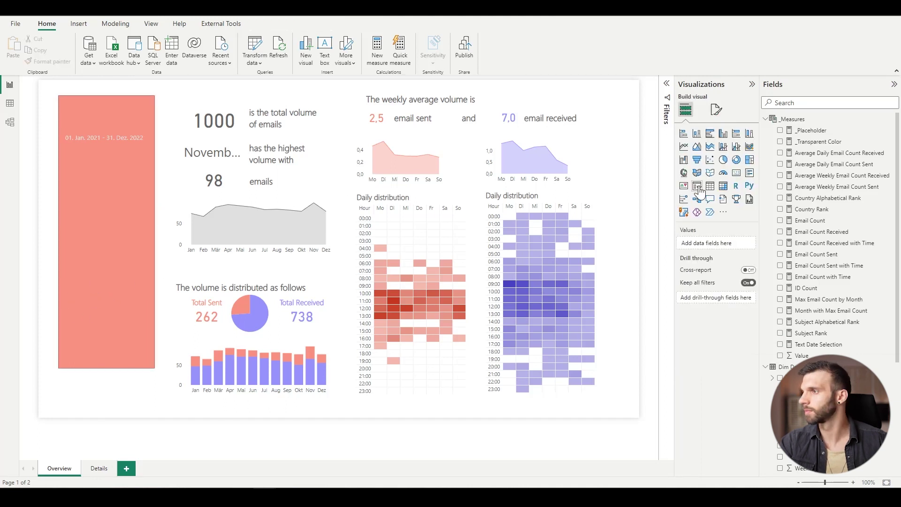
- Add a slicer with Year and Month Long below the date card and reduce its height
click(698, 187)
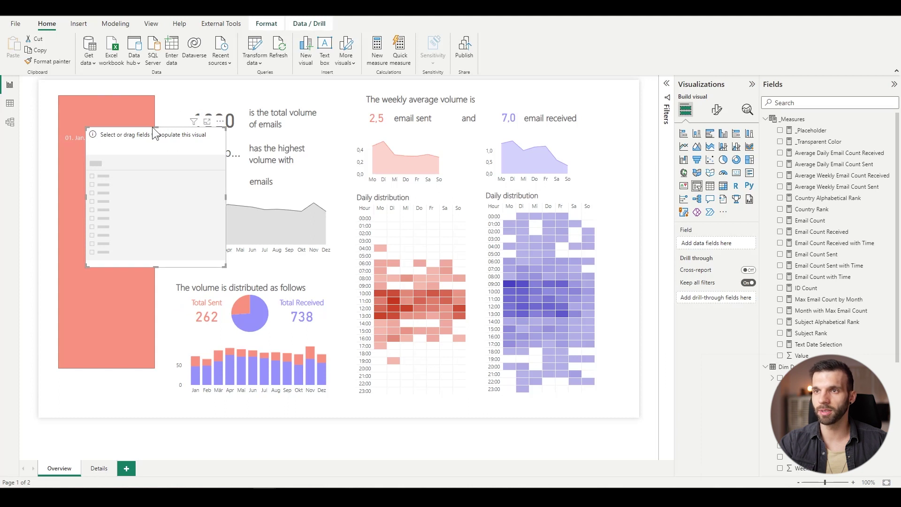
drag(152, 126, 146, 199)
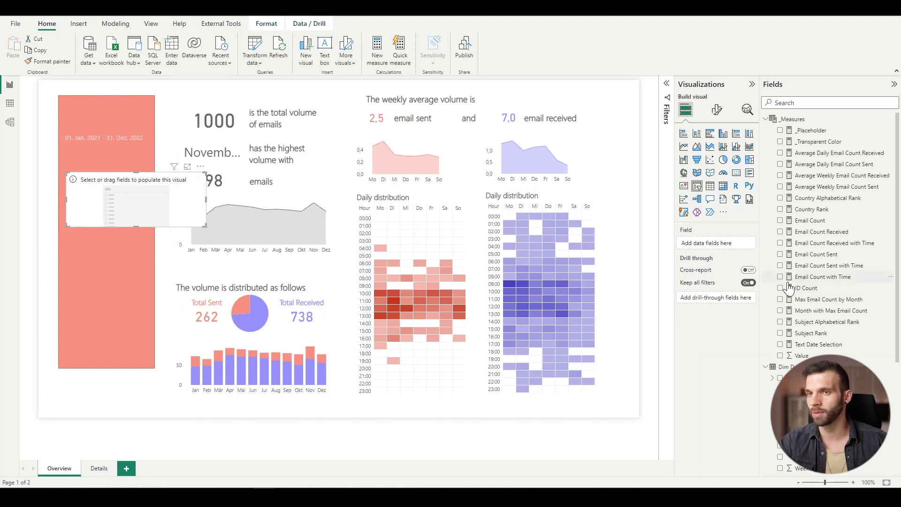
scroll(786, 291, down, 2)
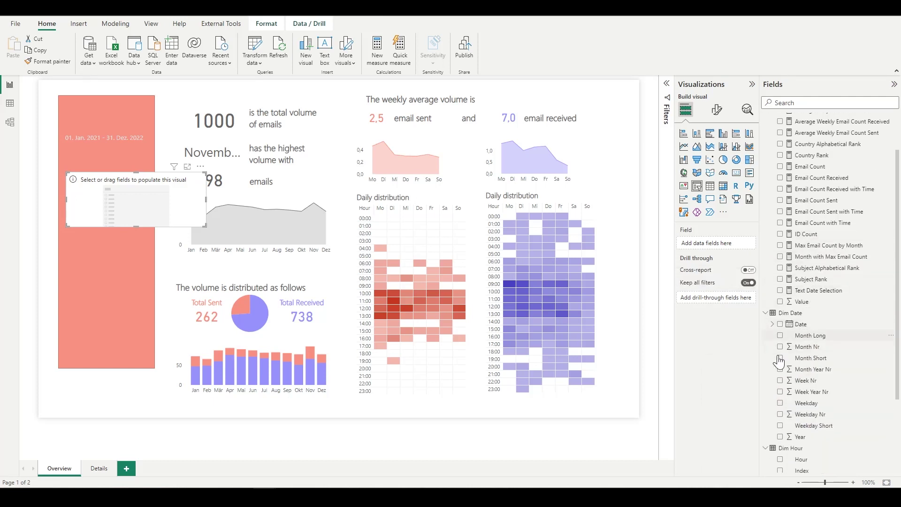
click(780, 437)
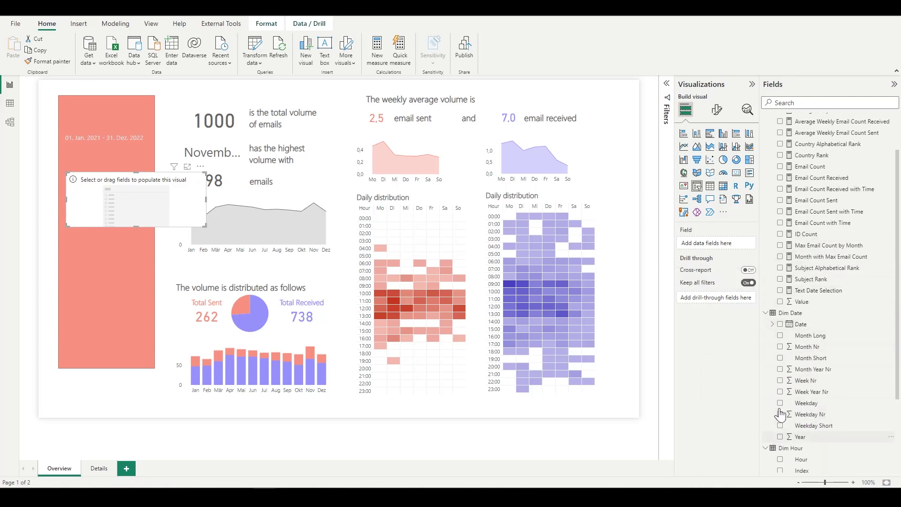
click(780, 337)
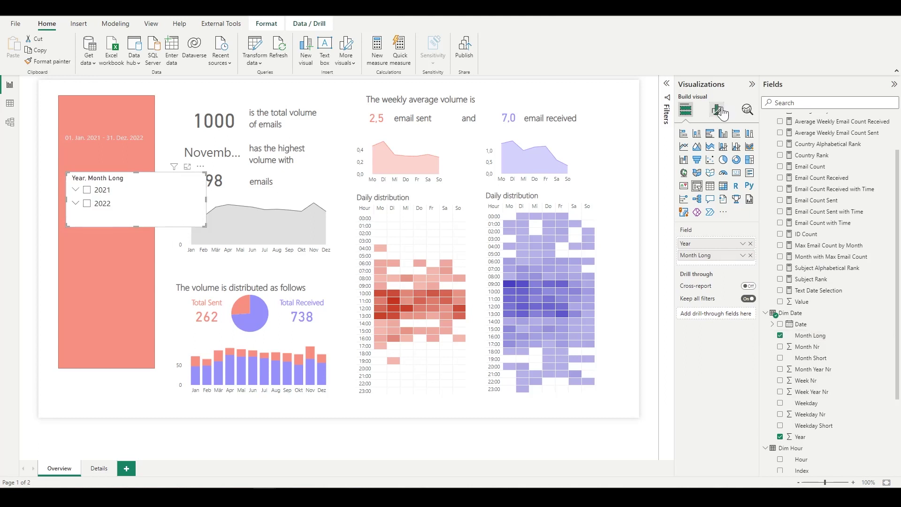
- Set the Year and Month Long slicer's style to Dropdown
click(716, 109)
click(706, 174)
click(722, 218)
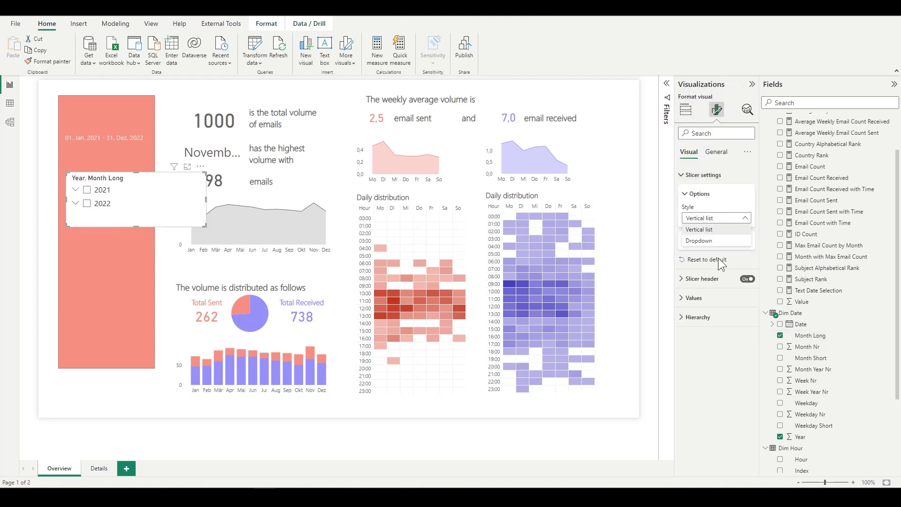
click(709, 242)
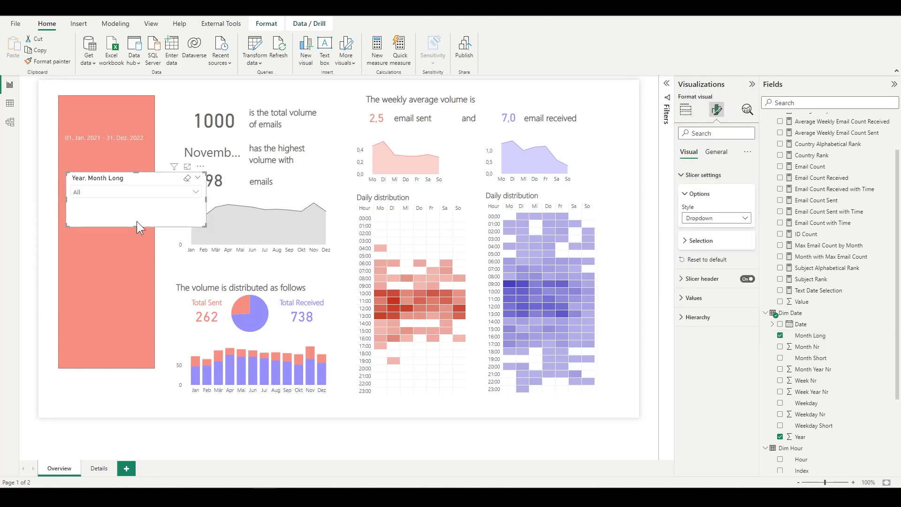
- Title the slicer header "Date" in gray Segoe UI and narrow the slicer to fit the salmon rectangle
click(702, 278)
triple_click(719, 319)
text(Date)
click(711, 346)
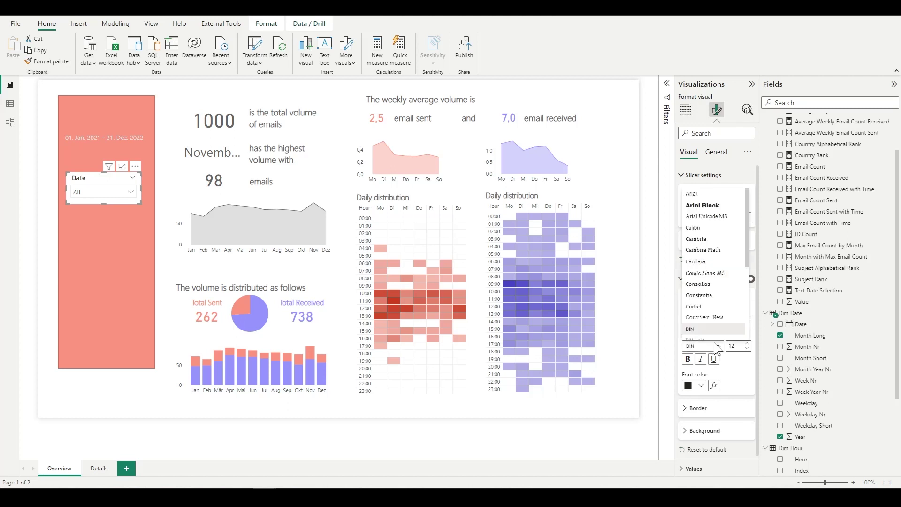
click(704, 261)
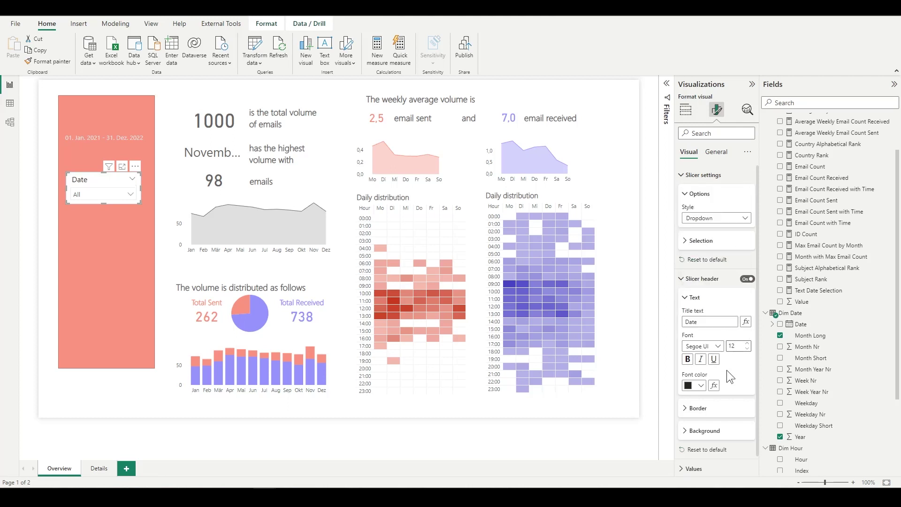
click(701, 386)
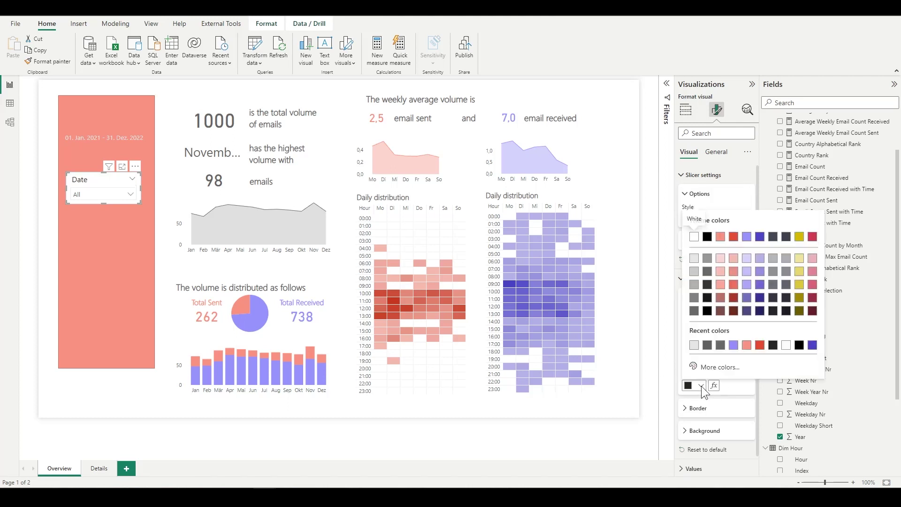
click(709, 259)
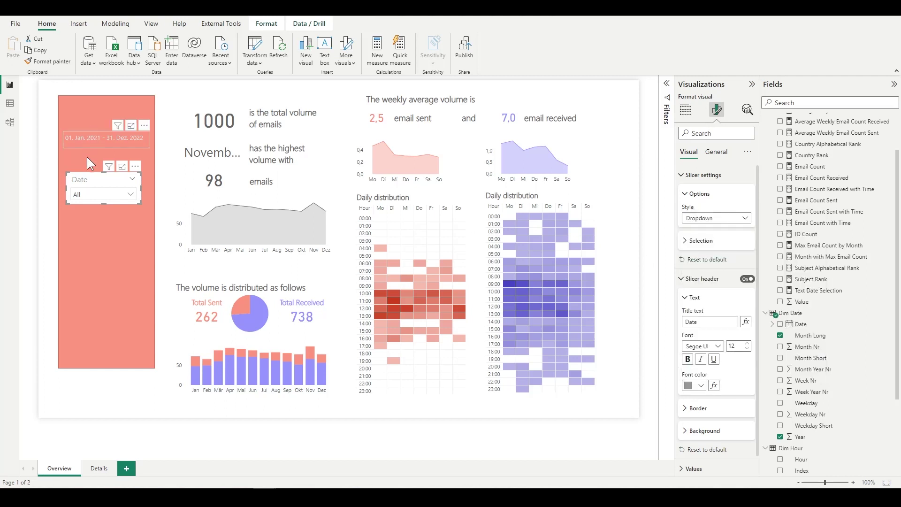
- Place a copy of the Date slicer below it and replace its Year and Month Long fields with Subject
drag(89, 181, 81, 223)
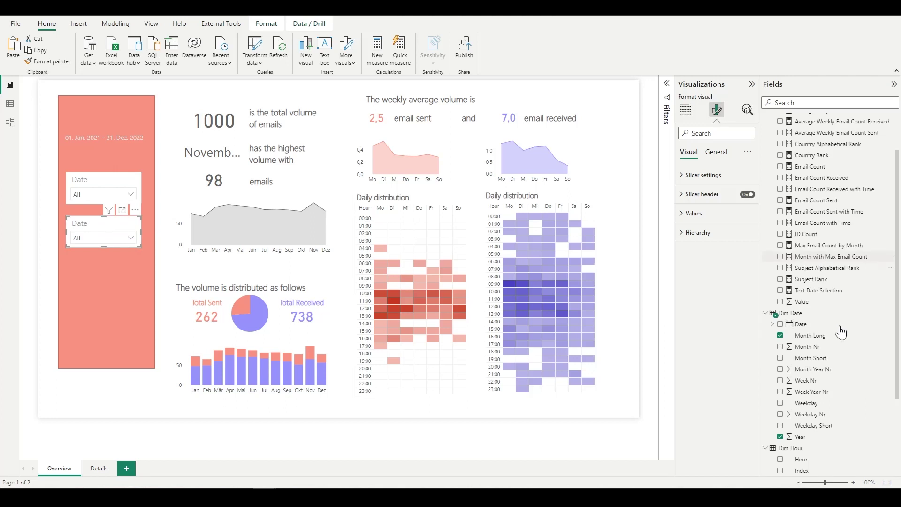
click(787, 335)
click(780, 437)
click(780, 335)
scroll(801, 423, down, 3)
click(780, 467)
- Change the second slicer's header title to "Subject"
click(696, 194)
click(711, 237)
text(Su)
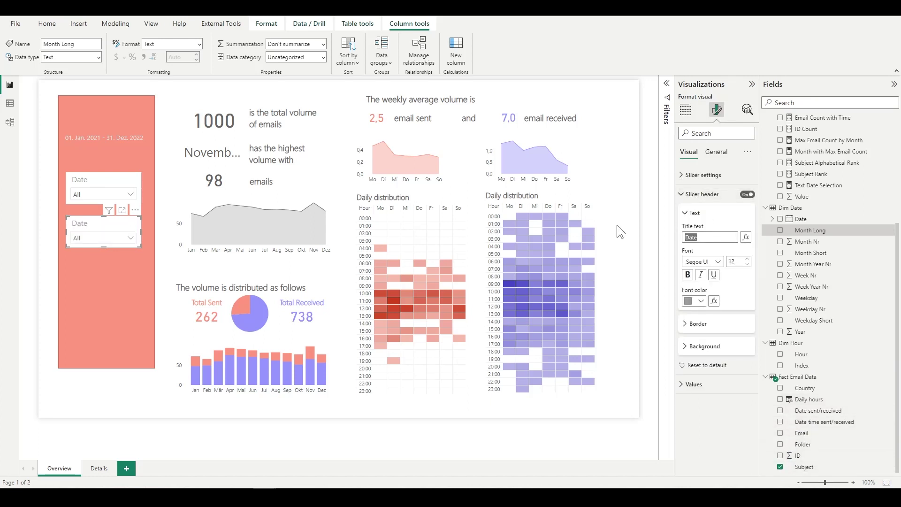
text(bject)
- Place a copy of the Subject slicer below it and replace its Subject field with Country
key(ctrl+c)
key(ctrl+v)
drag(89, 225, 88, 266)
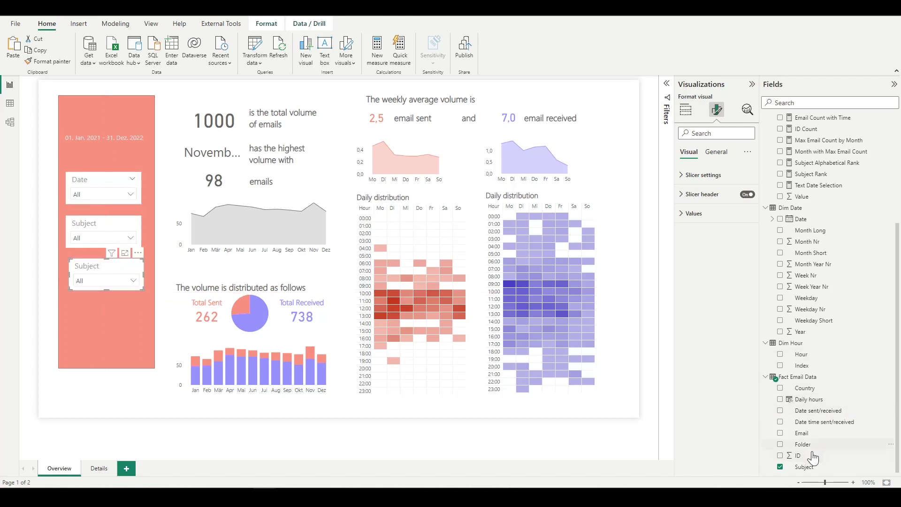
click(780, 388)
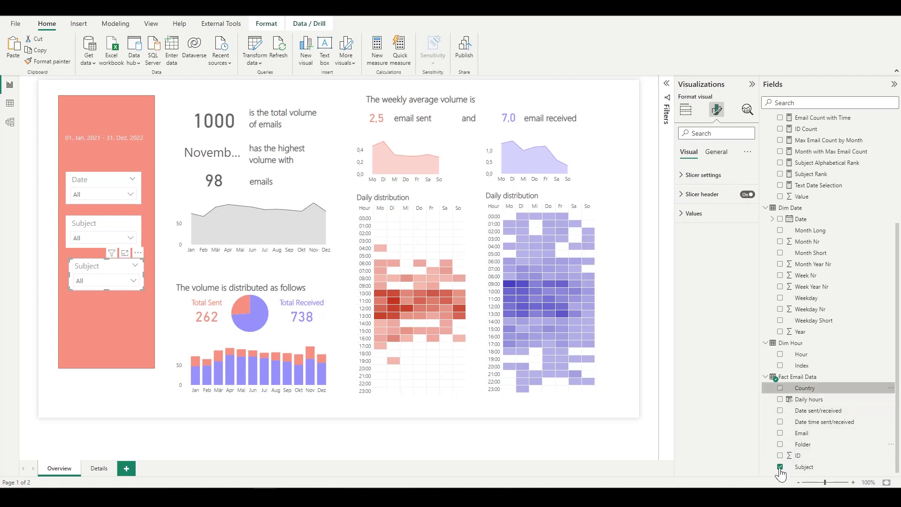
click(780, 467)
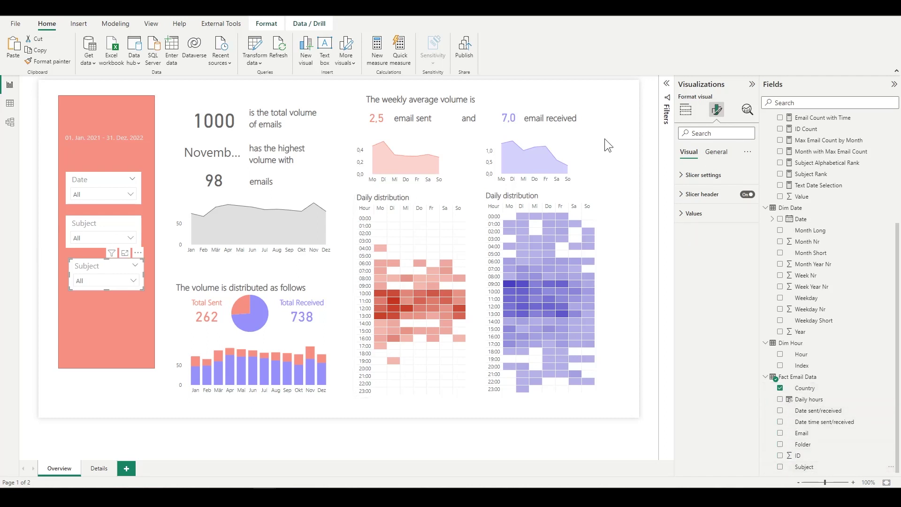
- Change the third slicer's header title to "Country"
click(708, 195)
click(713, 237)
text(Country)
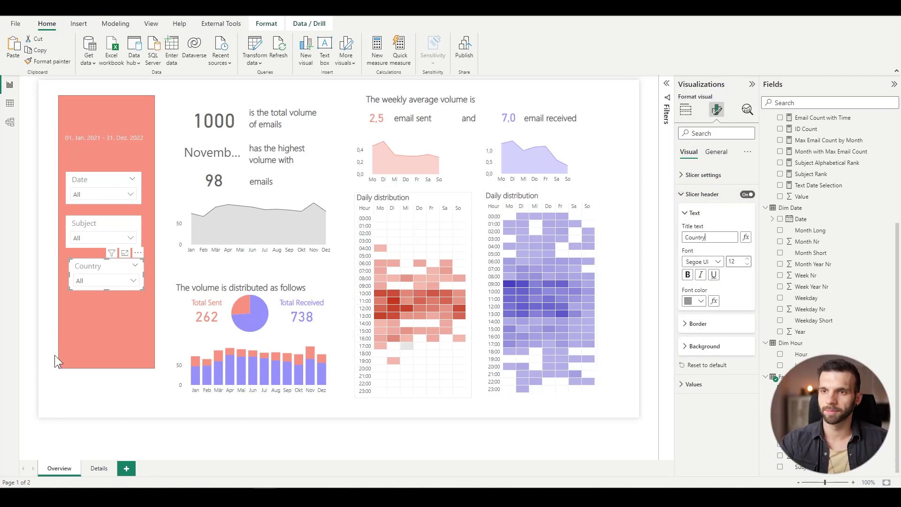
- Extend the salmon rectangle downward to align with the bottom of the charts
click(108, 338)
drag(109, 371, 110, 399)
click(170, 176)
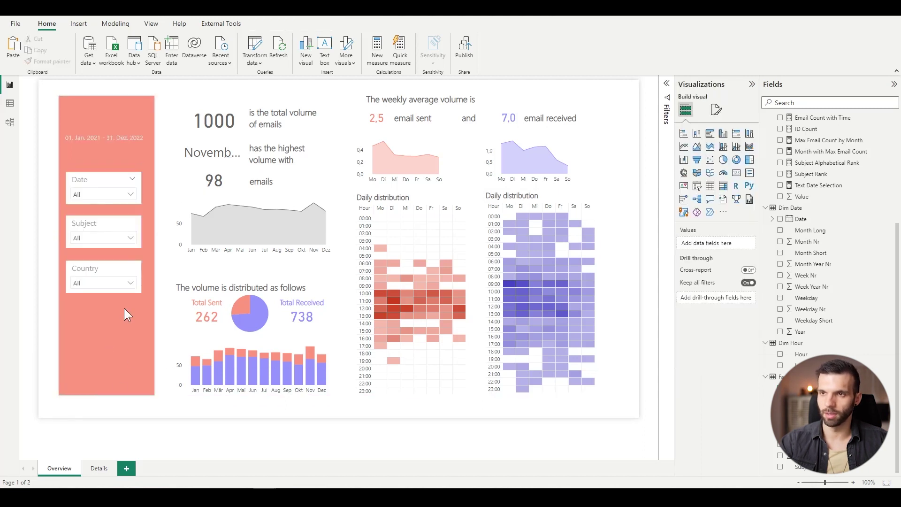
- Copy the salmon rectangle from the Overview page to the same spot on the Details page
click(113, 334)
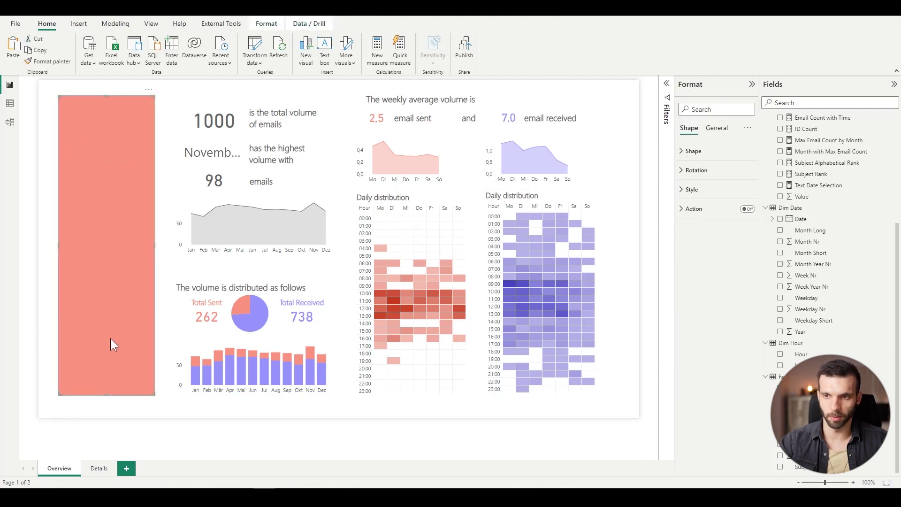
click(92, 468)
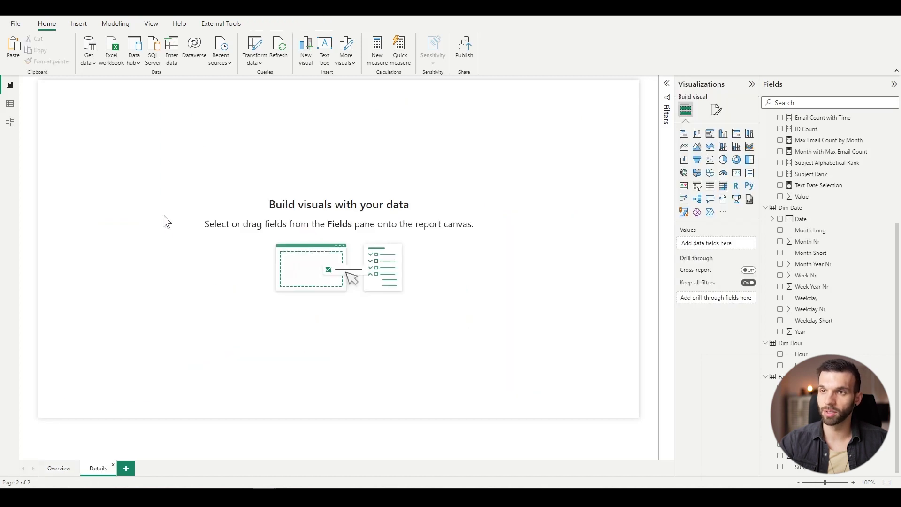
key(ctrl+v)
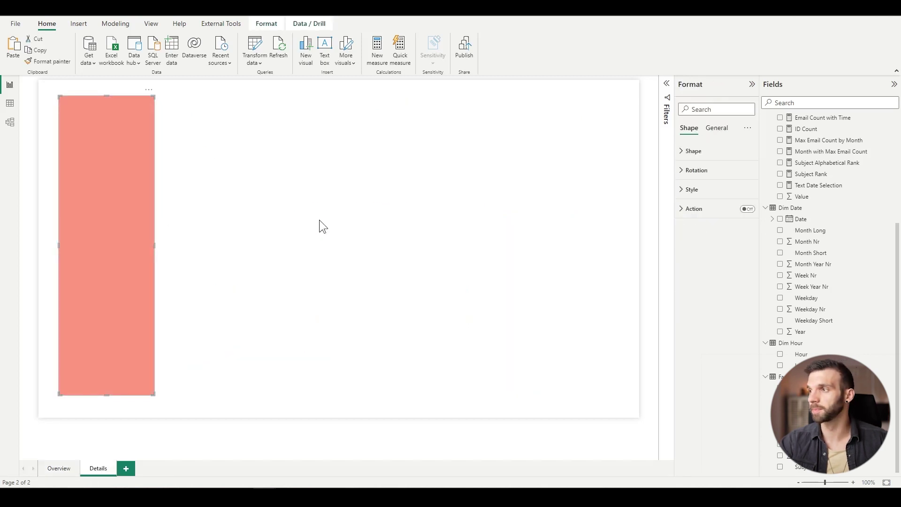
click(60, 410)
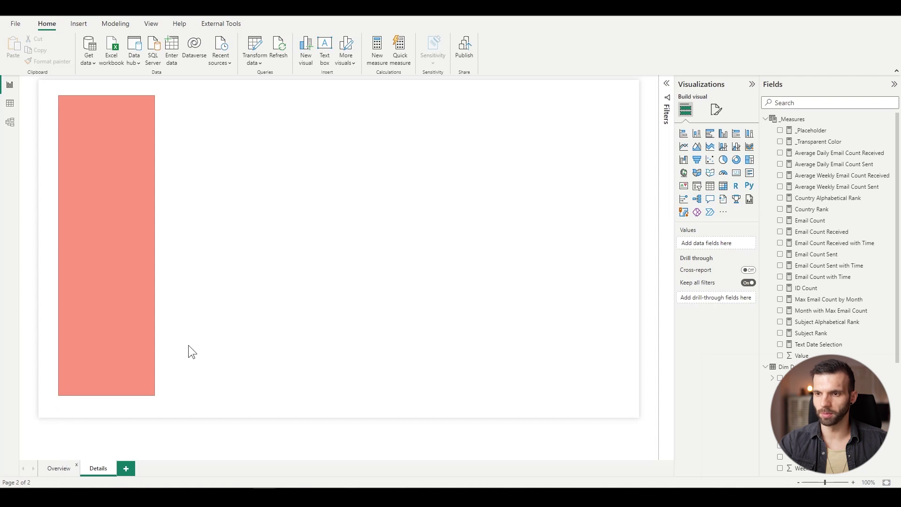
- Copy the monthly stacked column chart from Overview to the Details page and place it beside the rectangle's upper part
click(59, 468)
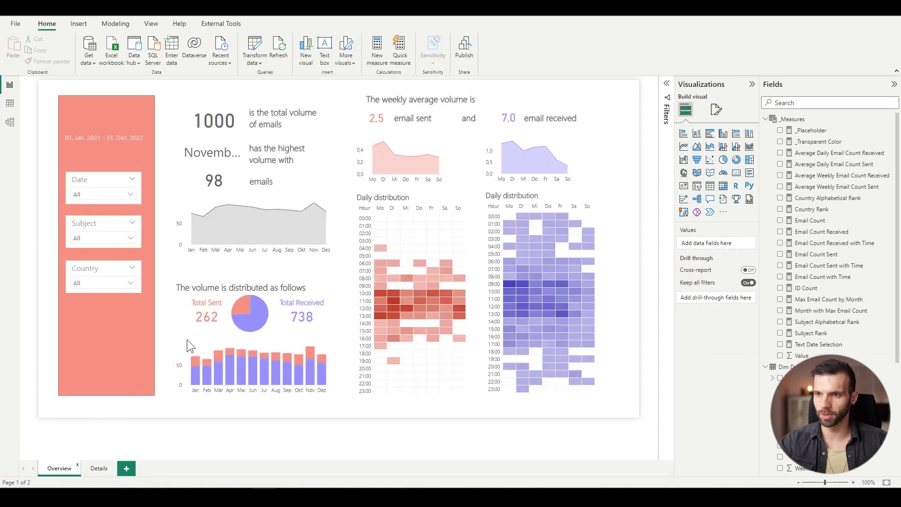
click(188, 344)
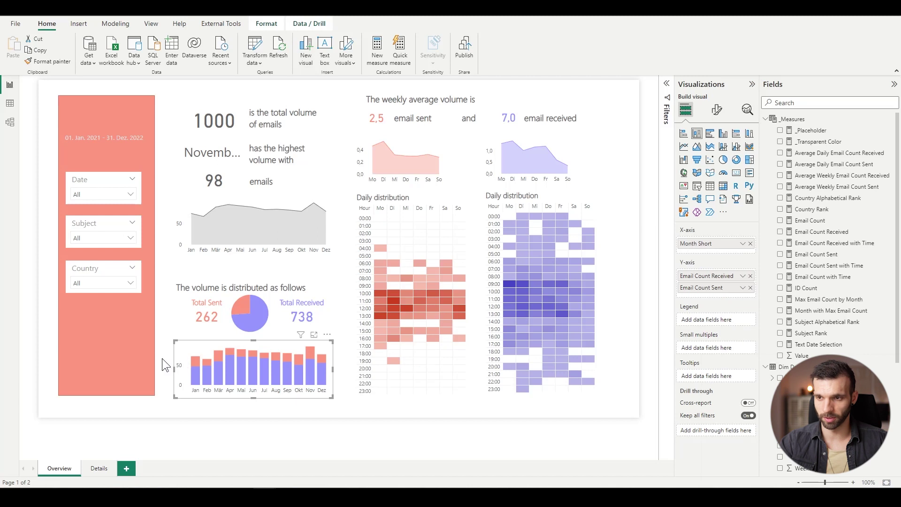
click(101, 470)
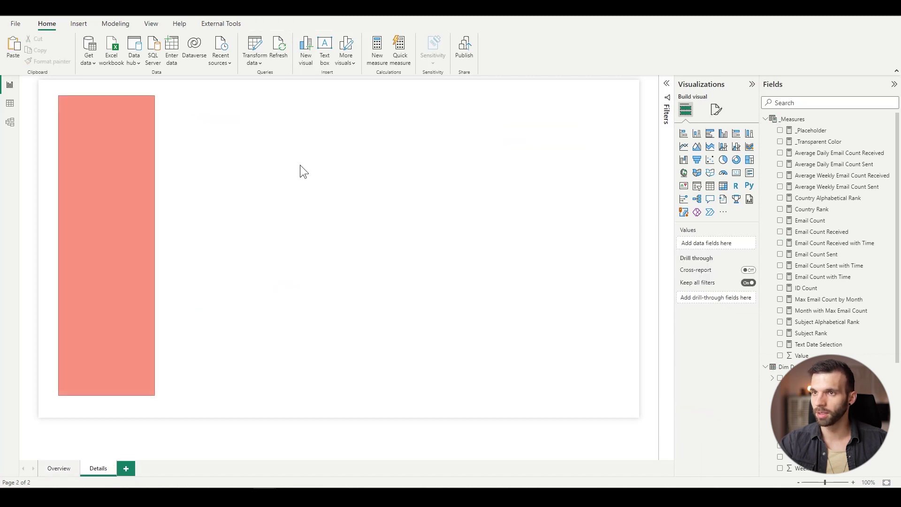
key(ctrl+v)
drag(195, 348, 229, 144)
- Convert the copied chart to a stacked bar chart, replace Month Short with Subject on the Y-axis, and increase its height
click(684, 134)
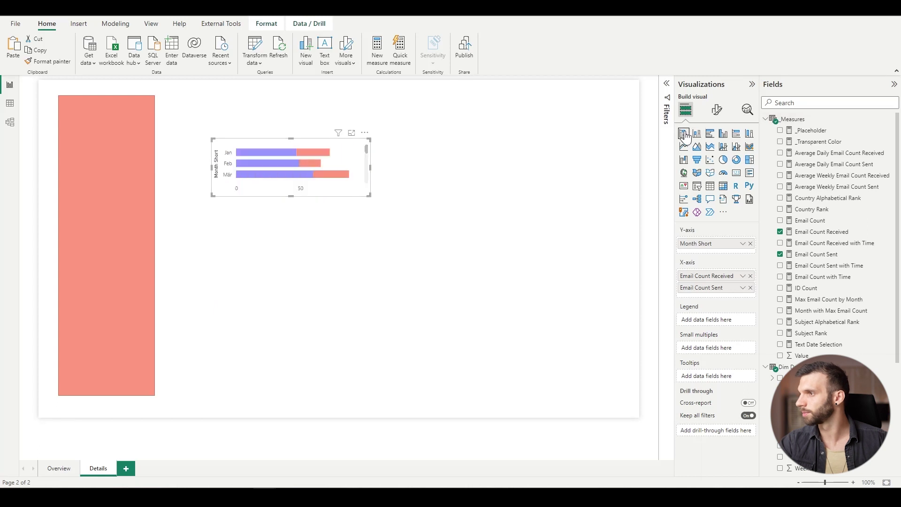
scroll(779, 230, down, 3)
click(751, 243)
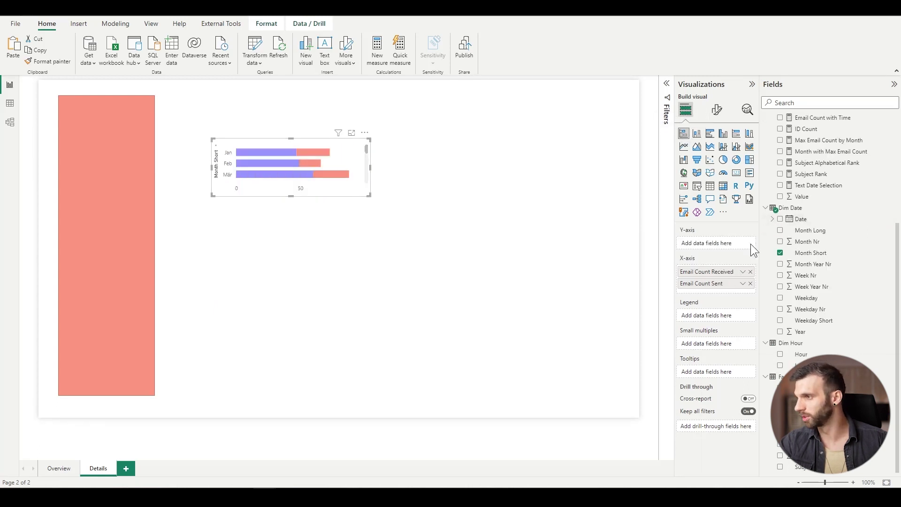
click(780, 467)
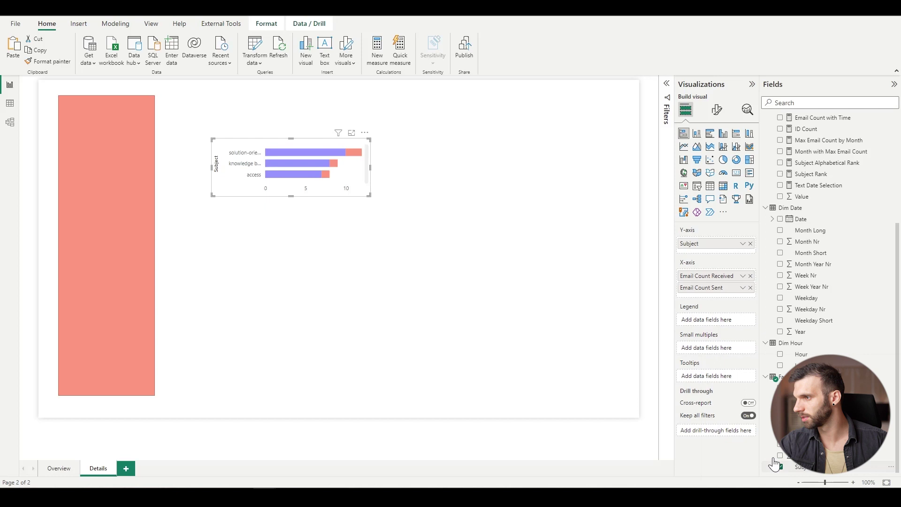
drag(305, 278, 307, 264)
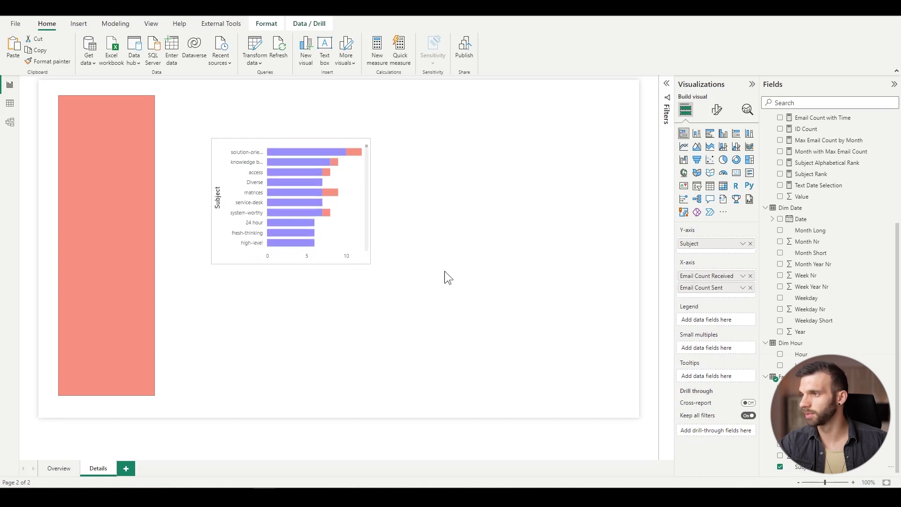
- Turn off the Y-axis title and the X-axis value labels on the subject bar chart
click(718, 111)
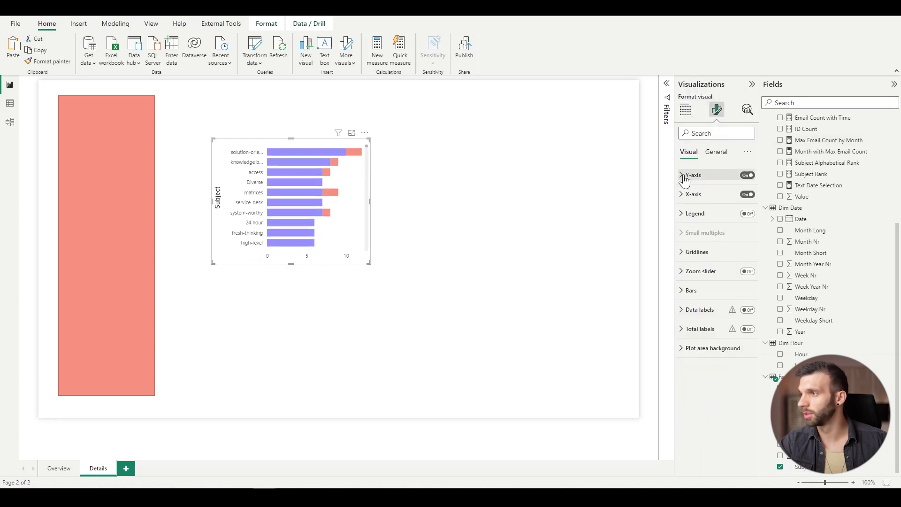
click(688, 176)
click(743, 323)
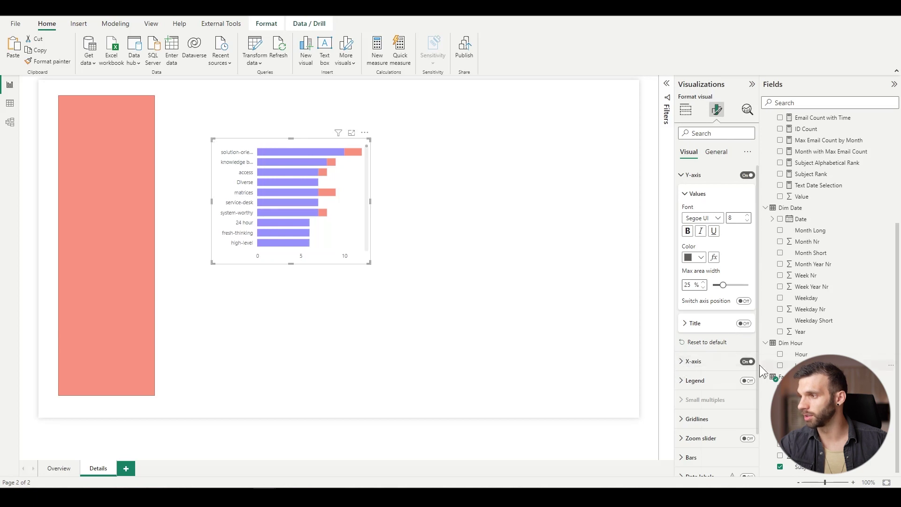
click(738, 370)
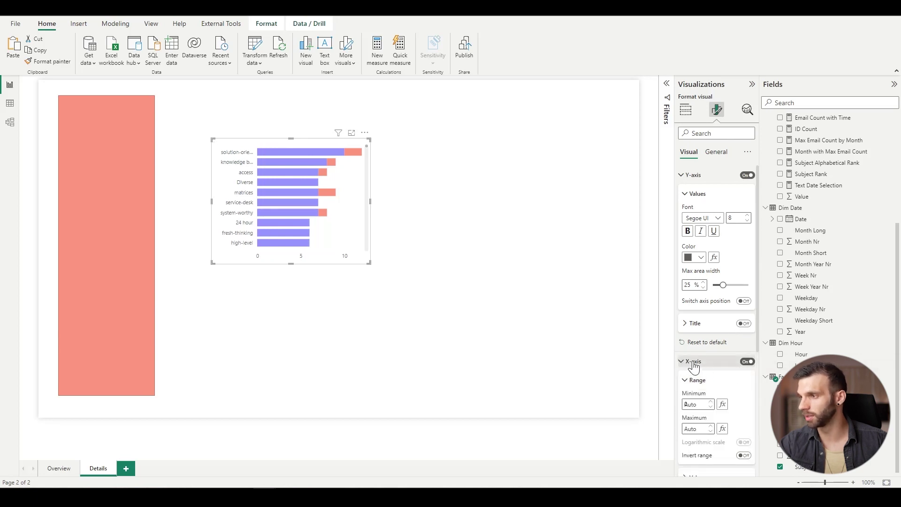
click(748, 361)
- Turn on total labels for the subject bar chart and widen it so the longer subject names fit
scroll(725, 310, down, 4)
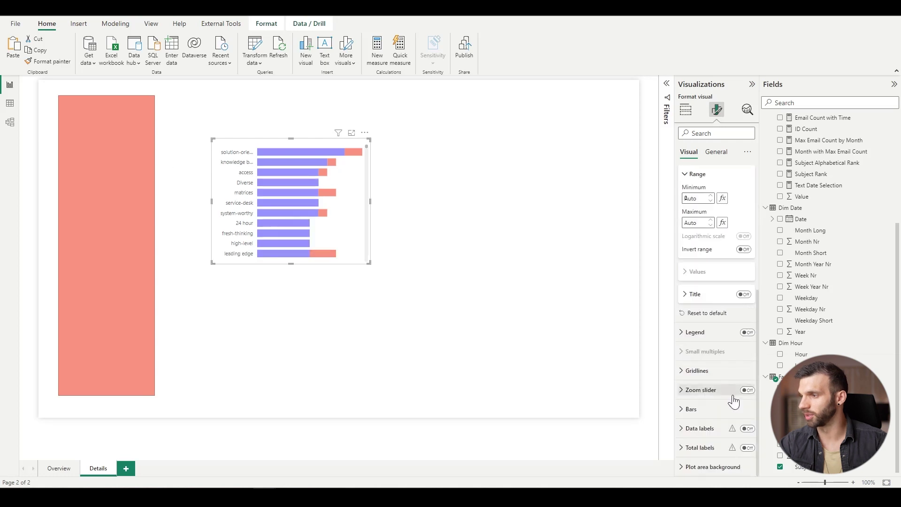
click(747, 448)
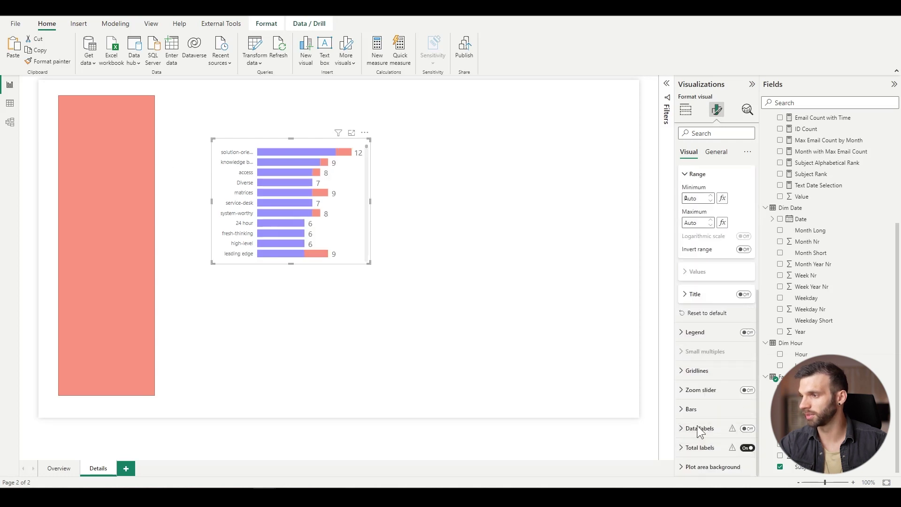
drag(370, 201, 395, 201)
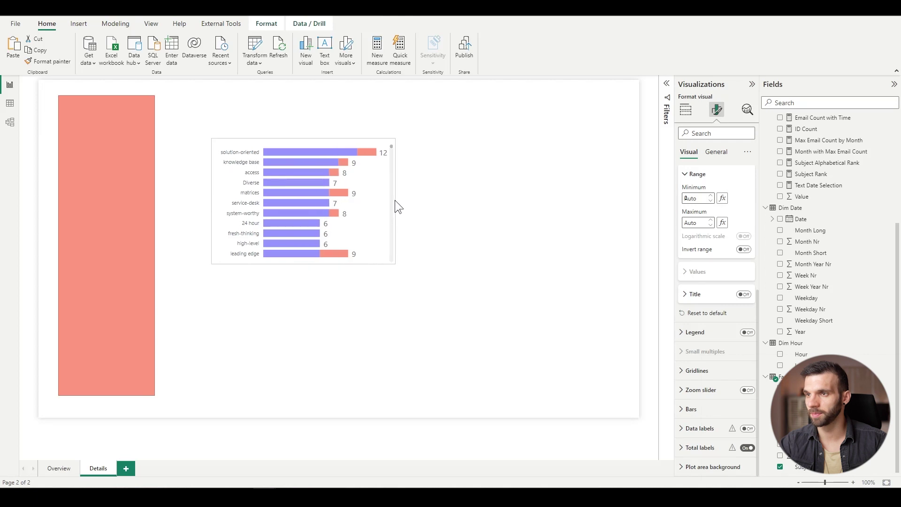
mouse_move(266, 172)
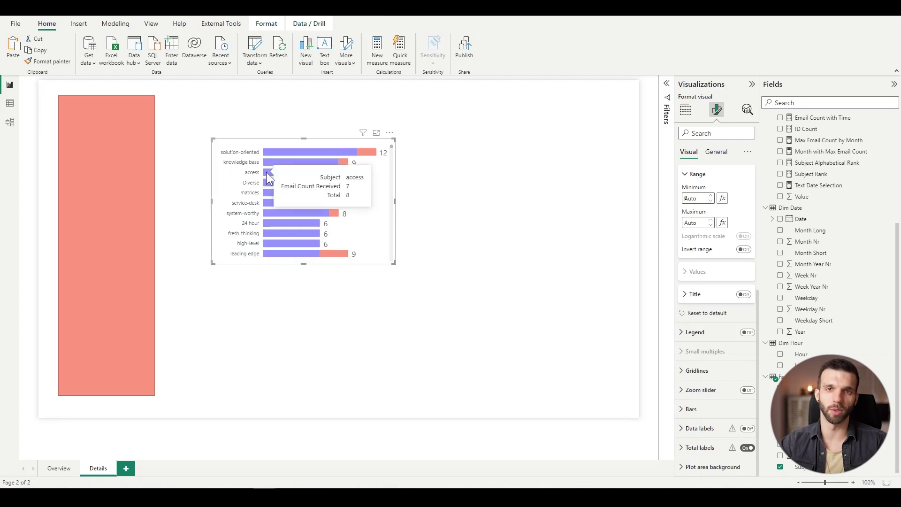
- Filter the subject bar chart to show items whose Subject Rank is less than or equal to 10
scroll(829, 308, up, 5)
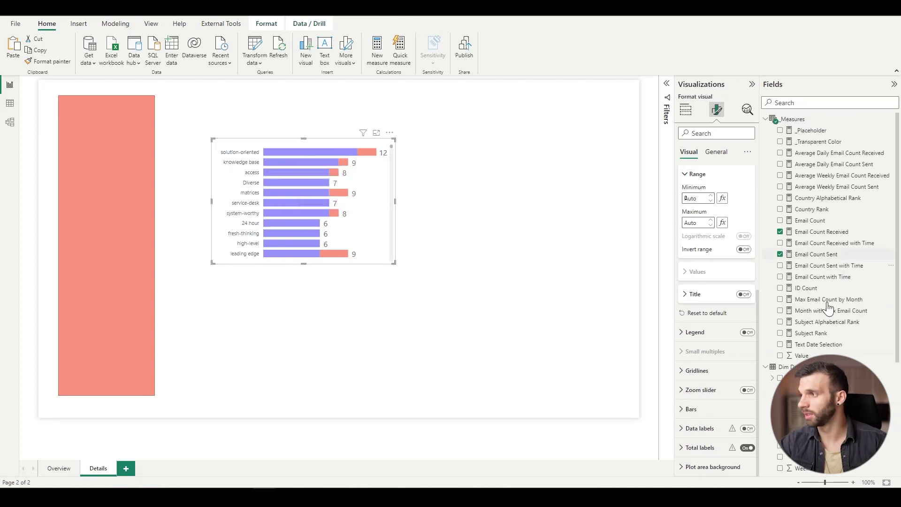
click(667, 84)
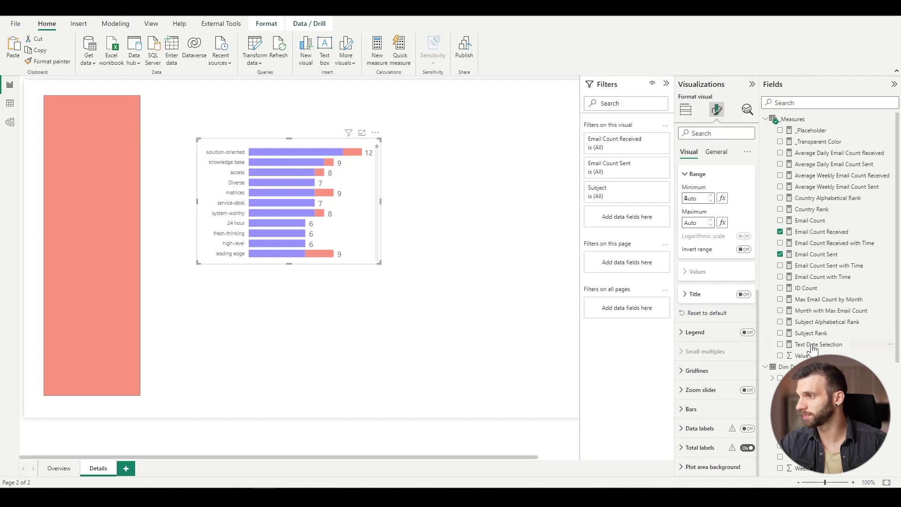
drag(791, 334, 646, 217)
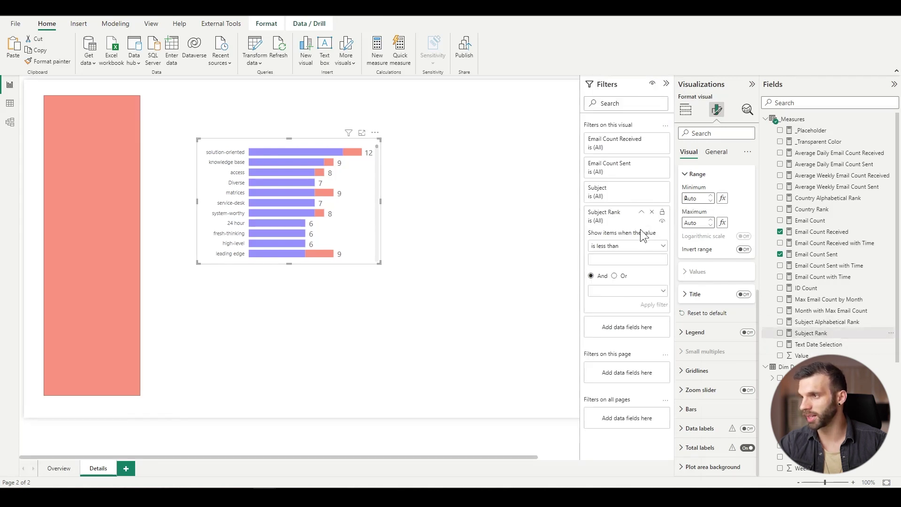
click(610, 245)
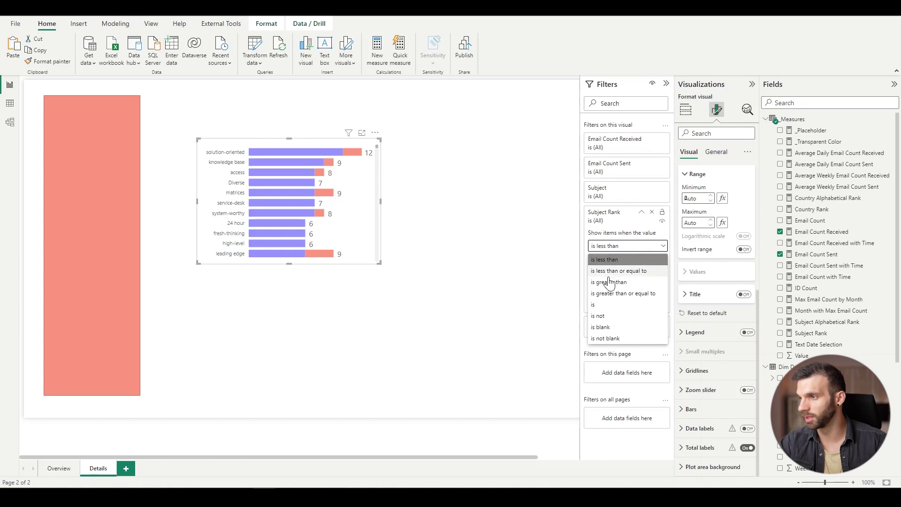
click(606, 261)
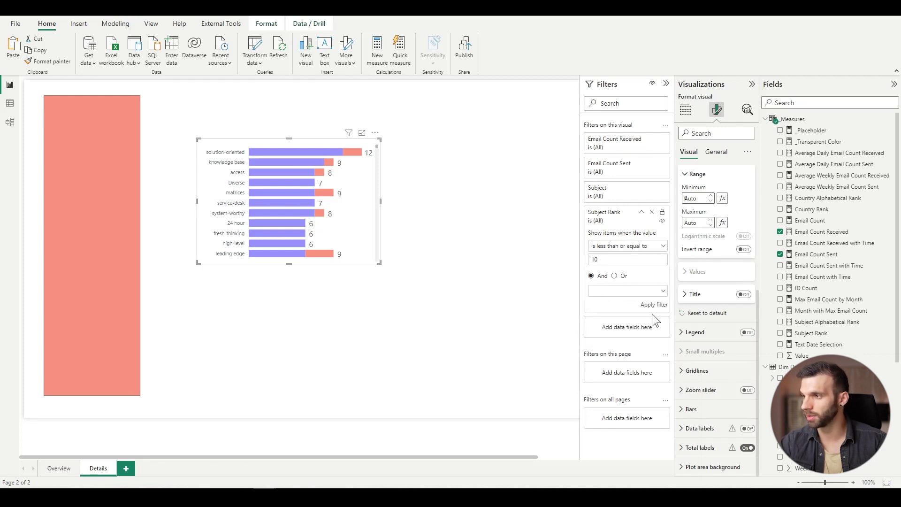
click(656, 306)
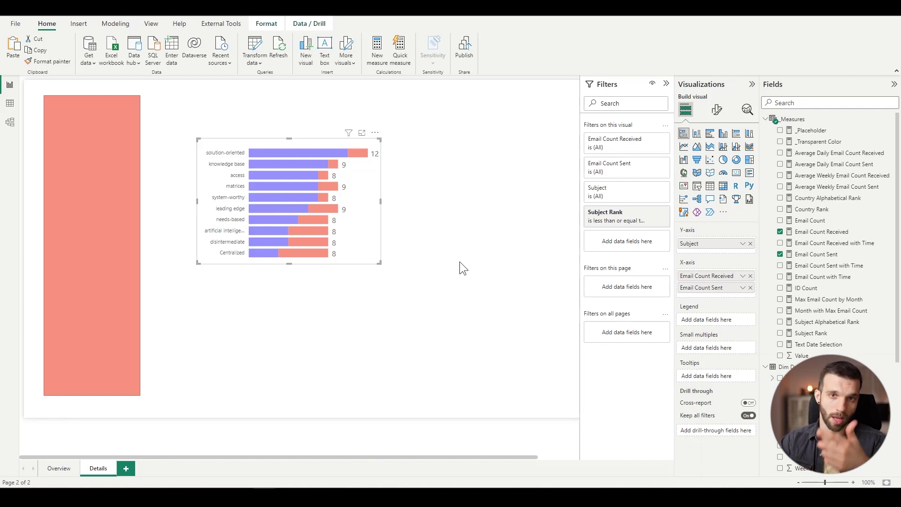
- Add Email Count to the subject chart's tooltips and sort the chart's axis by Email Count
drag(820, 221, 733, 384)
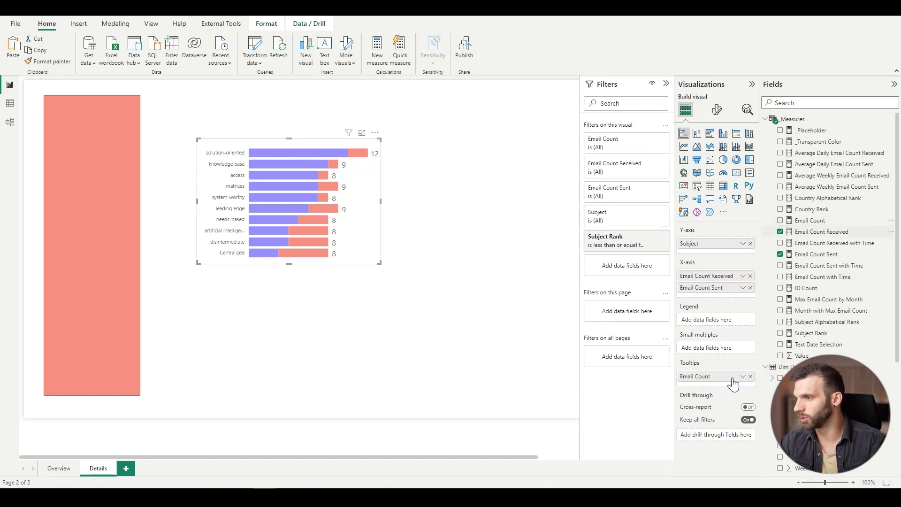
click(374, 132)
mouse_move(434, 191)
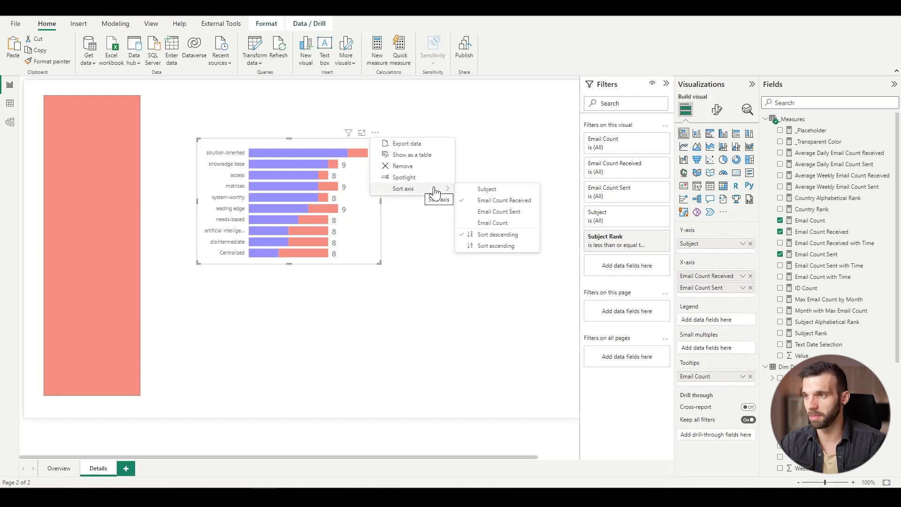
click(492, 223)
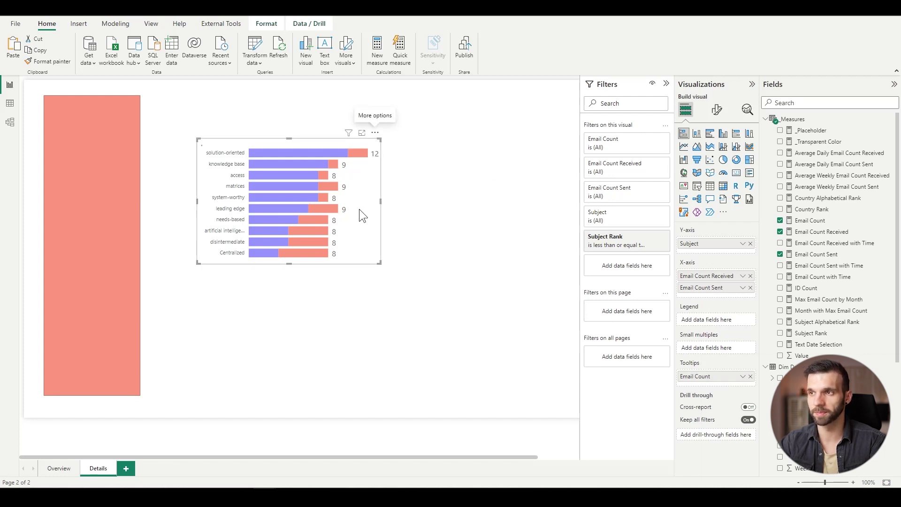
- Shift the subject chart slightly toward the salmon rectangle and place a duplicate of it alongside at the same height
drag(269, 142, 255, 143)
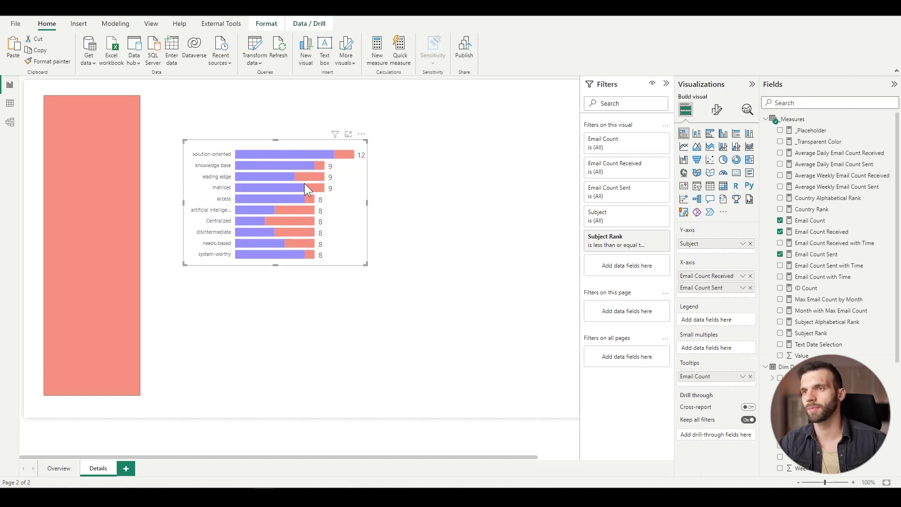
scroll(305, 184, down, 1)
drag(240, 139, 398, 139)
key(ctrl+v)
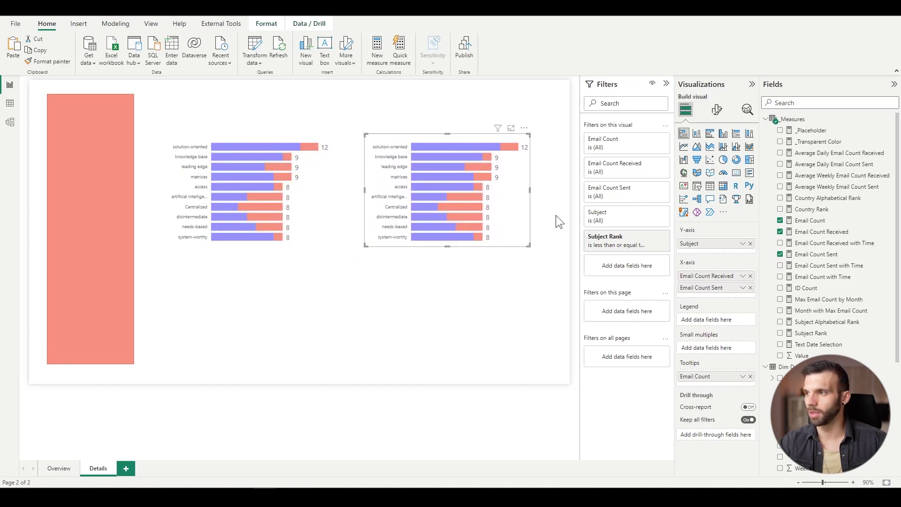
- Replace Subject with Country on the duplicate chart's Y-axis and remove its Subject Rank filter
click(751, 243)
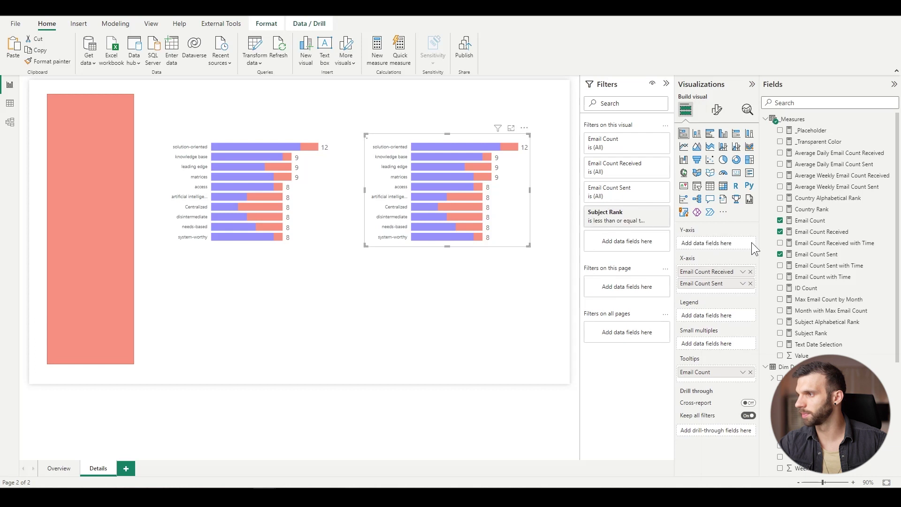
scroll(865, 392, down, 5)
click(781, 388)
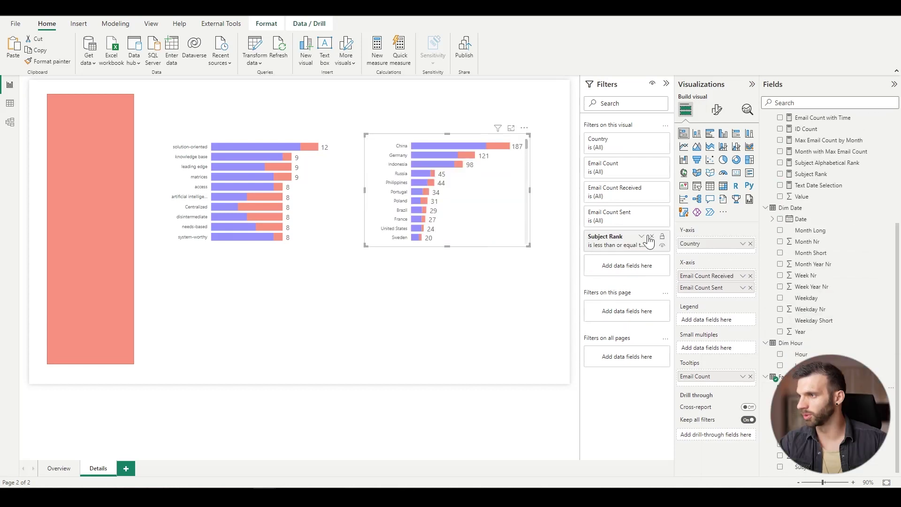
click(651, 237)
scroll(807, 241, up, 5)
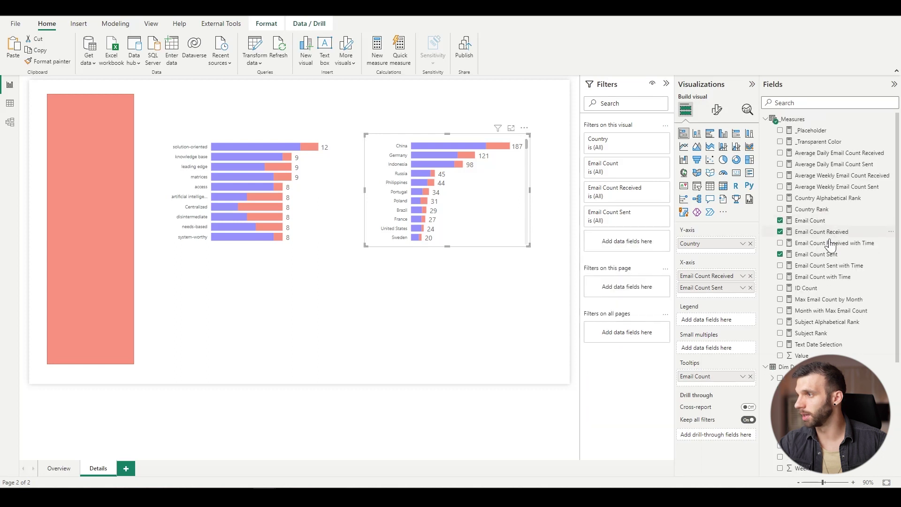
- Filter the country bar chart by Country Rank to show items less than or equal to 10
drag(812, 210, 629, 242)
click(615, 197)
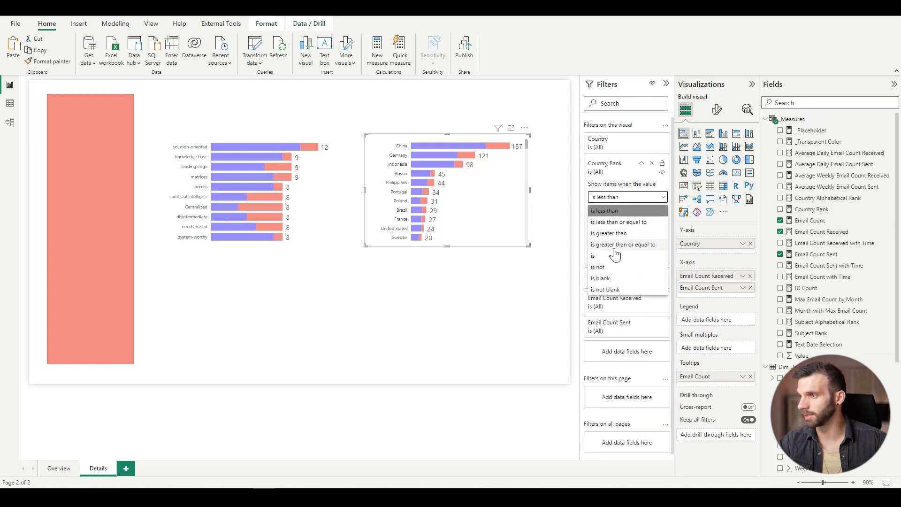
click(611, 222)
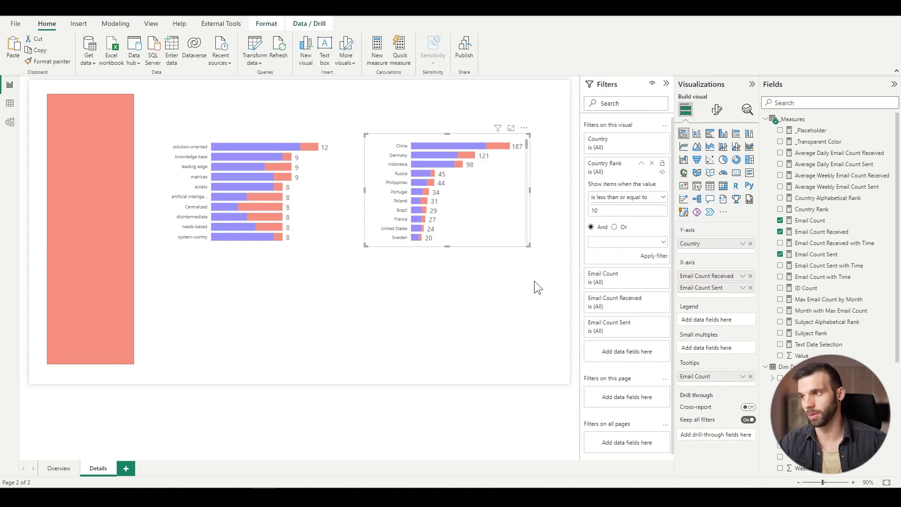
click(655, 258)
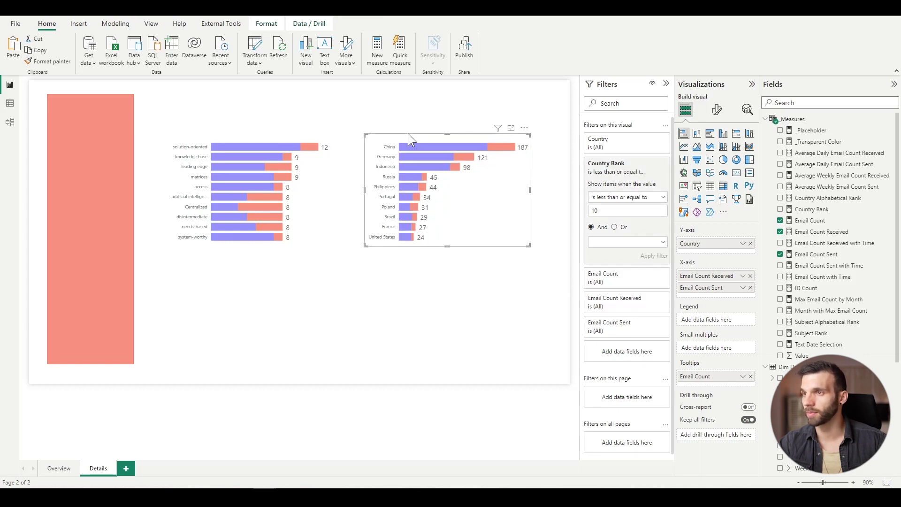
click(374, 303)
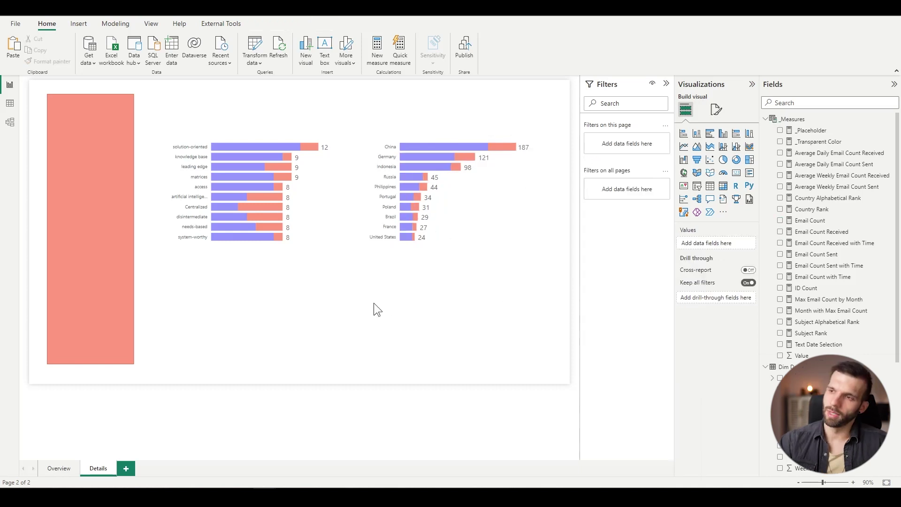
- Insert a table spanning the area below both bar charts, with columns Folder, Subject, Email, Country and Date sent/received
click(709, 186)
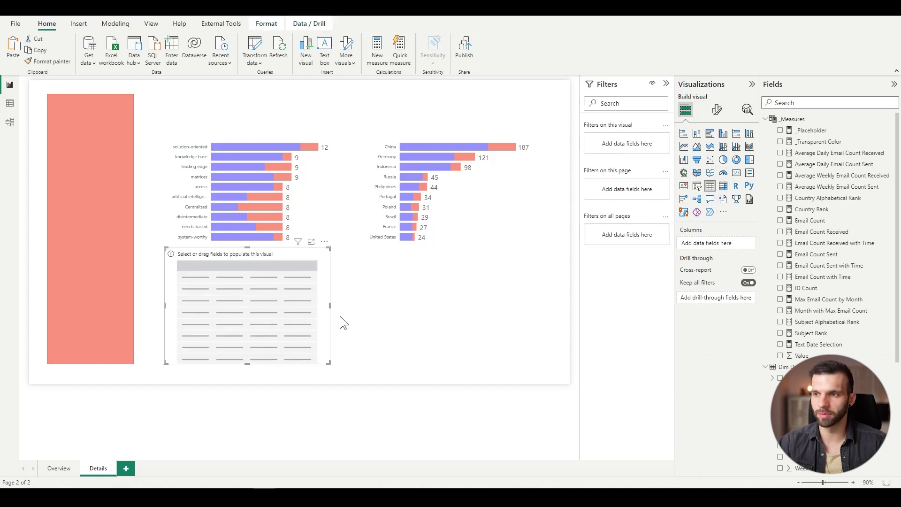
drag(331, 304, 530, 297)
scroll(800, 353, down, 4)
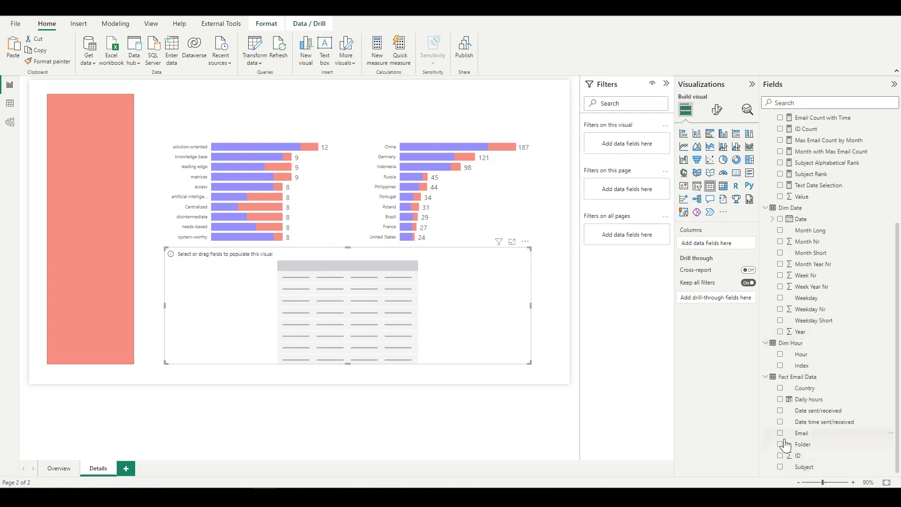
click(780, 445)
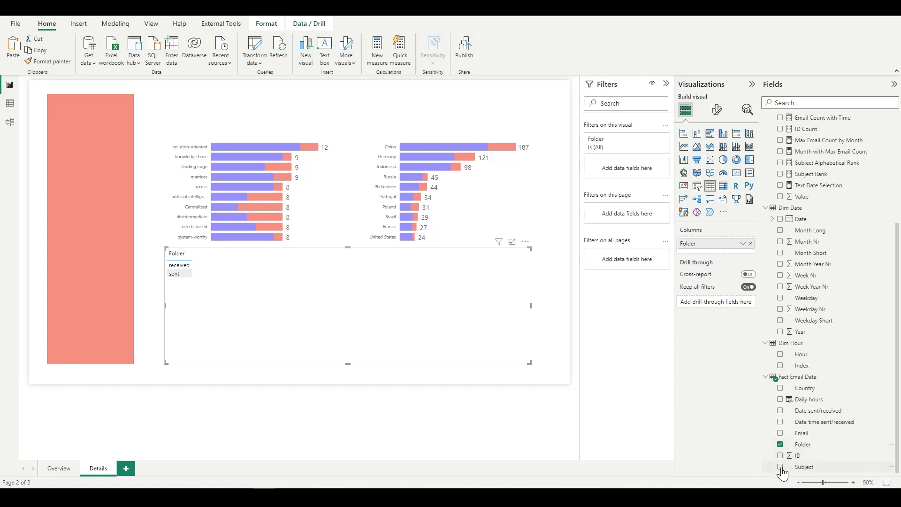
click(781, 467)
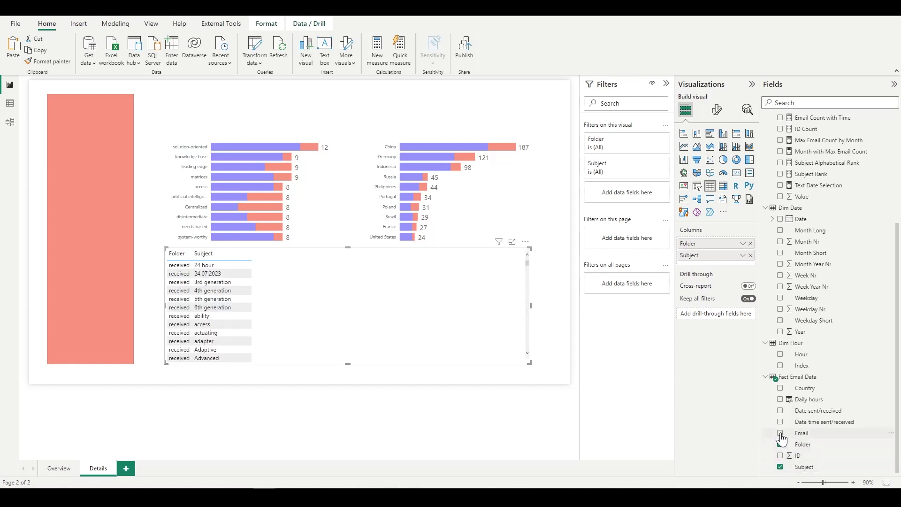
click(781, 433)
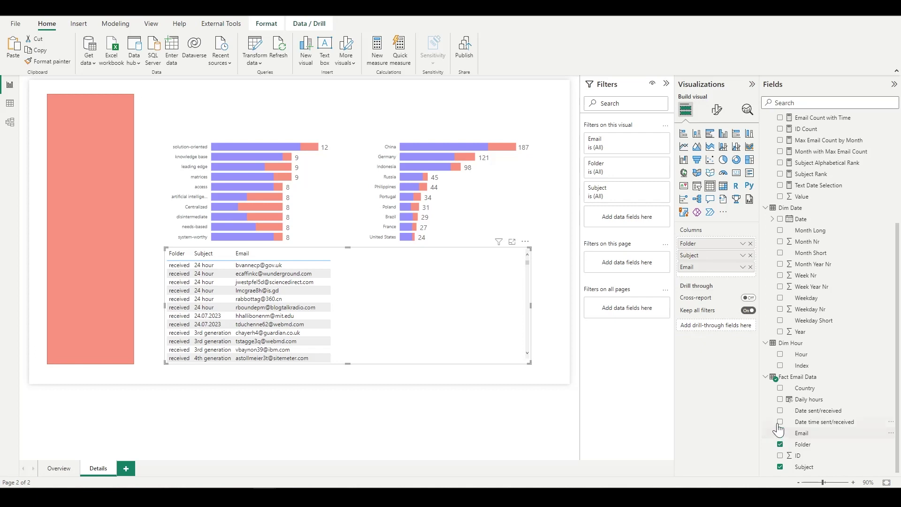
click(780, 388)
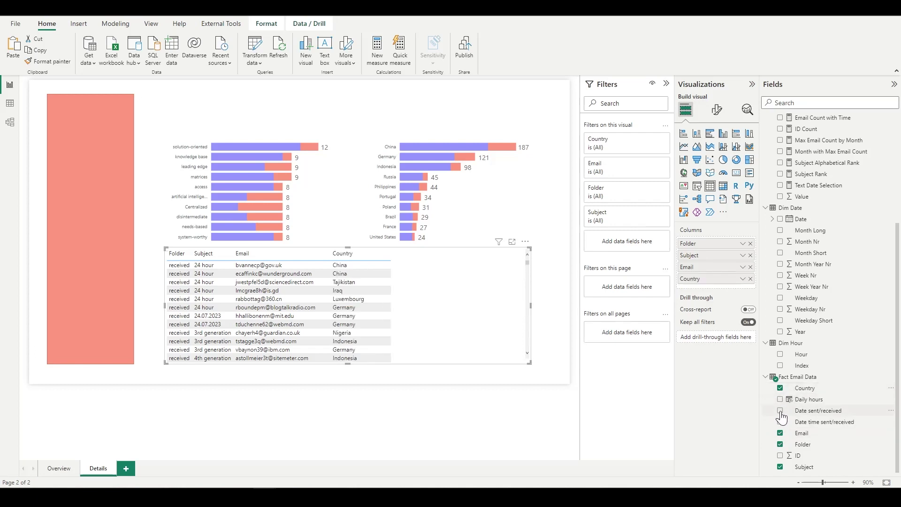
click(781, 411)
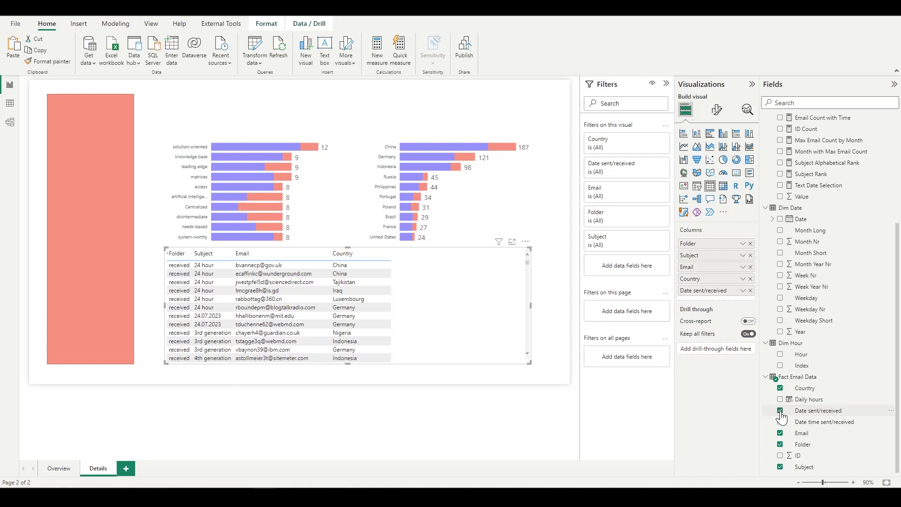
- Rename the table's Date sent/received column to Date and widen the Folder and Subject columns
double_click(731, 290)
click(731, 290)
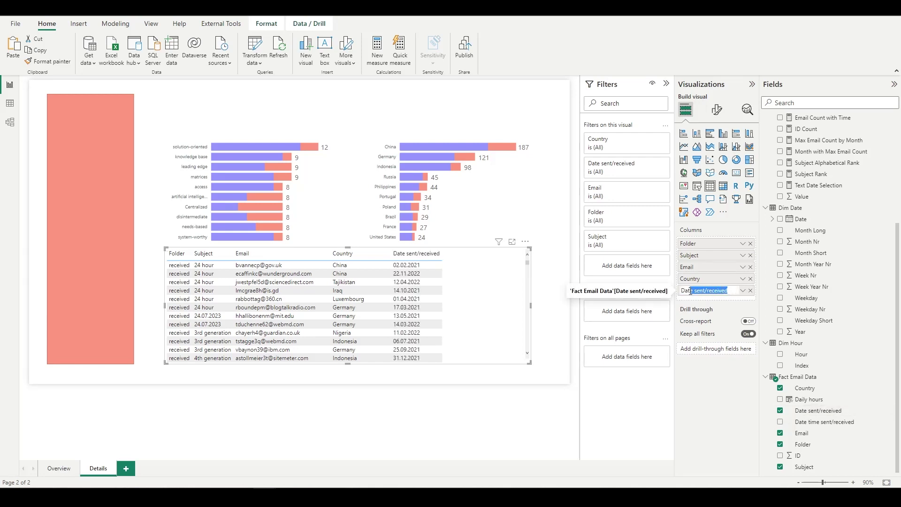
key(BackSpace)
key(Return)
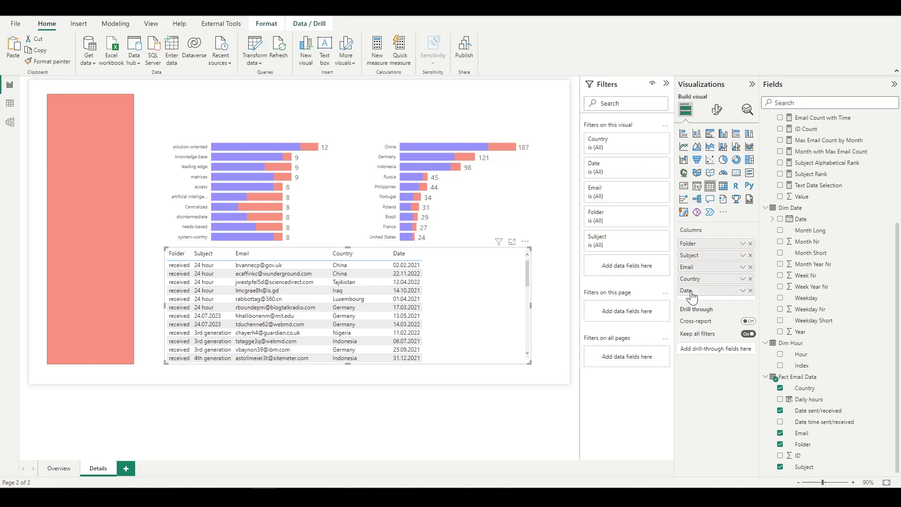
drag(191, 253, 280, 253)
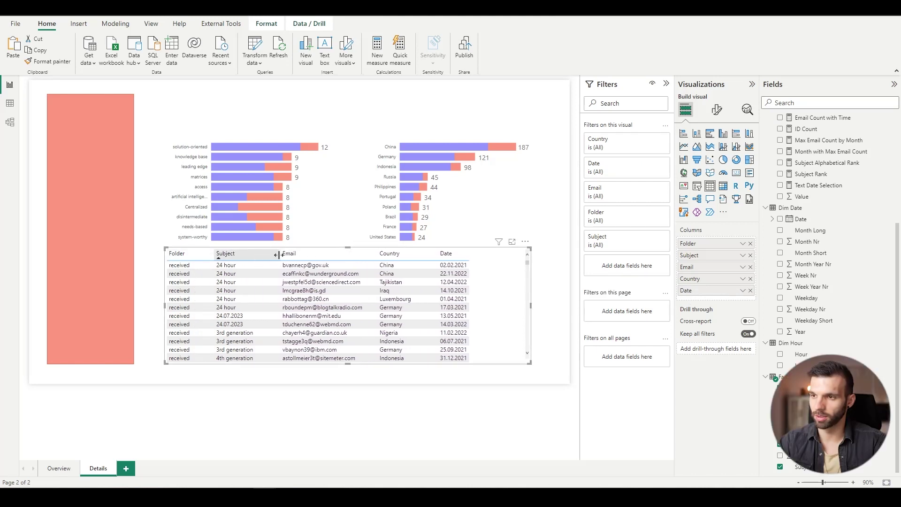
- Set the table's style preset to None
click(716, 109)
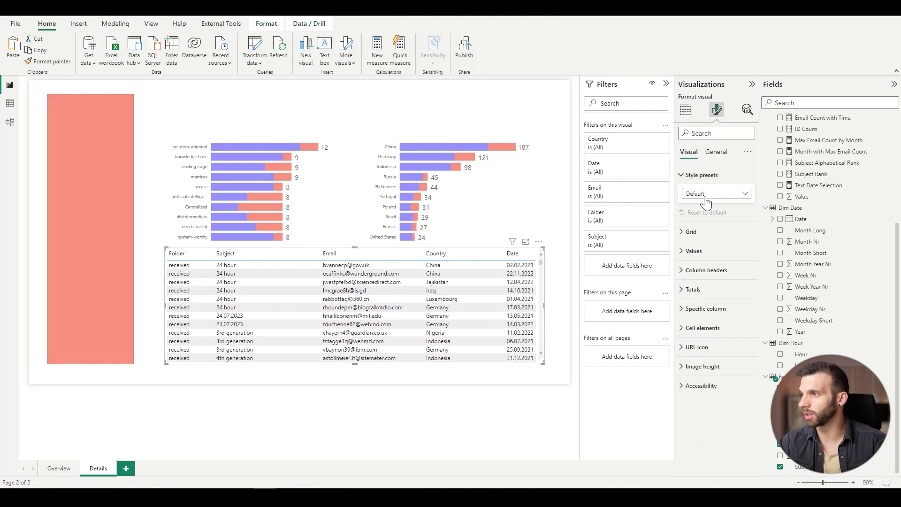
click(707, 194)
click(703, 210)
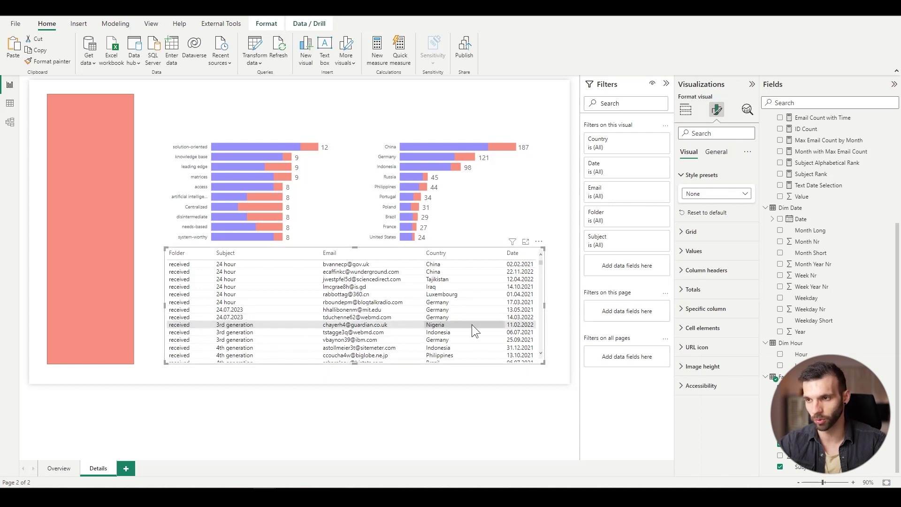
- Add a top border to all sections of the table's grid
click(688, 233)
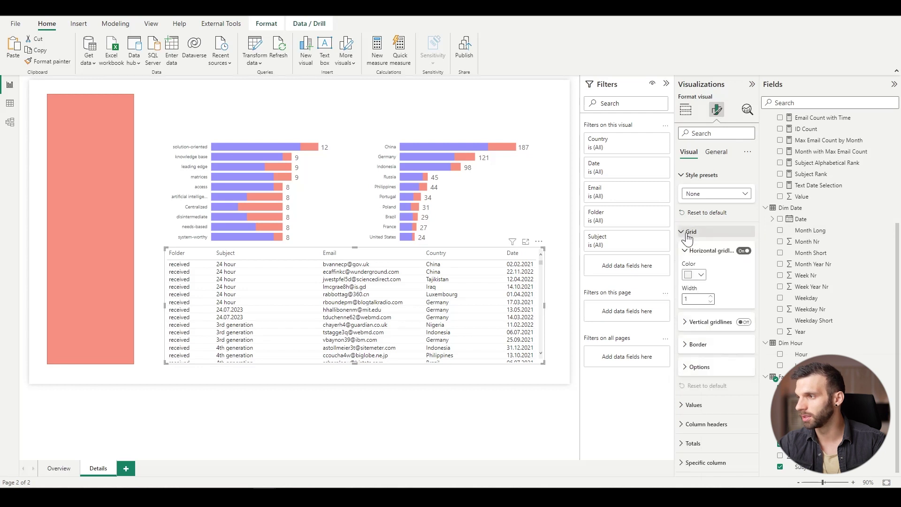
click(694, 346)
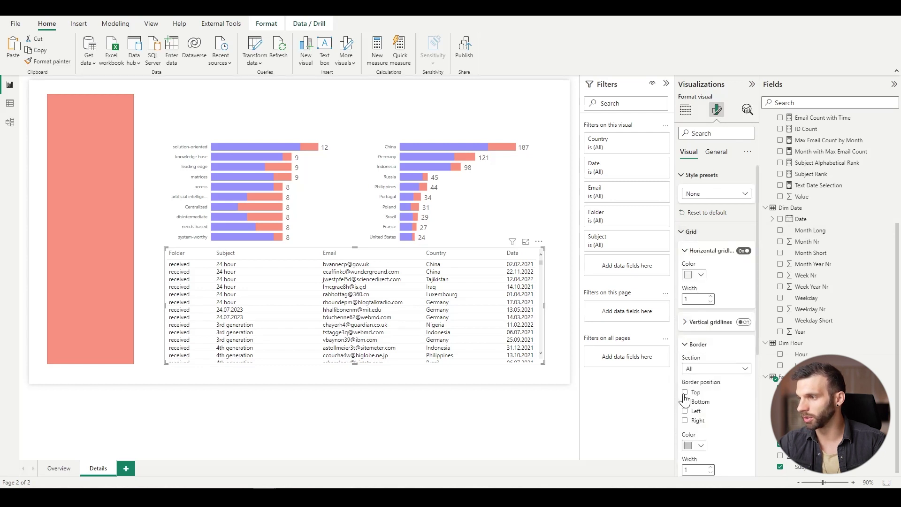
click(684, 392)
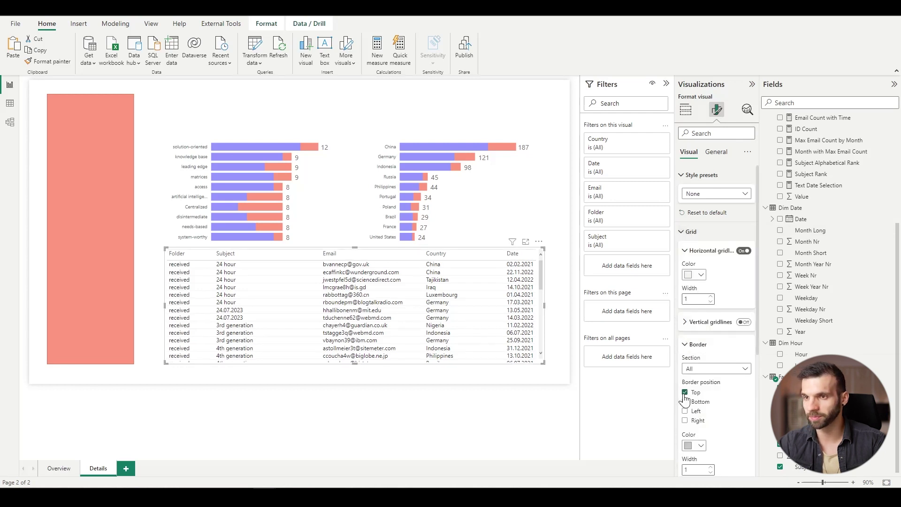
click(682, 233)
- Set the font of the table's column headers to Segoe UI Semibold
click(689, 271)
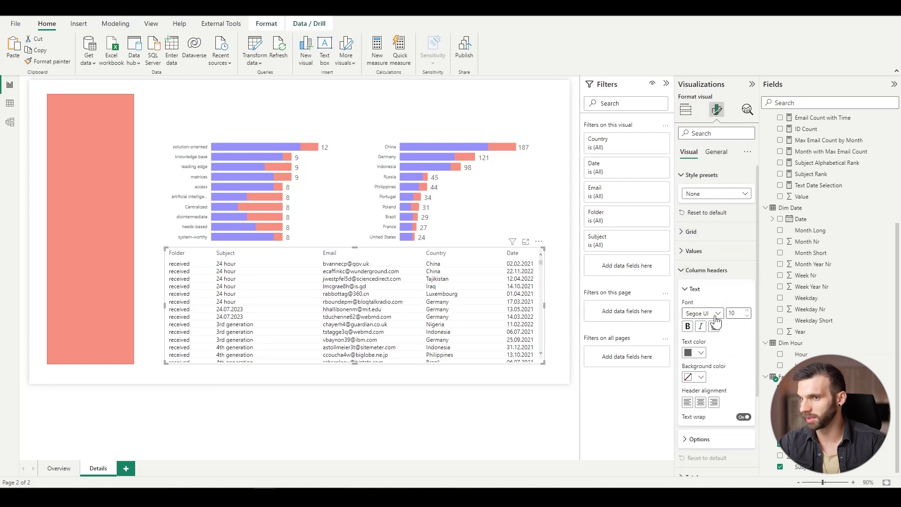
click(703, 314)
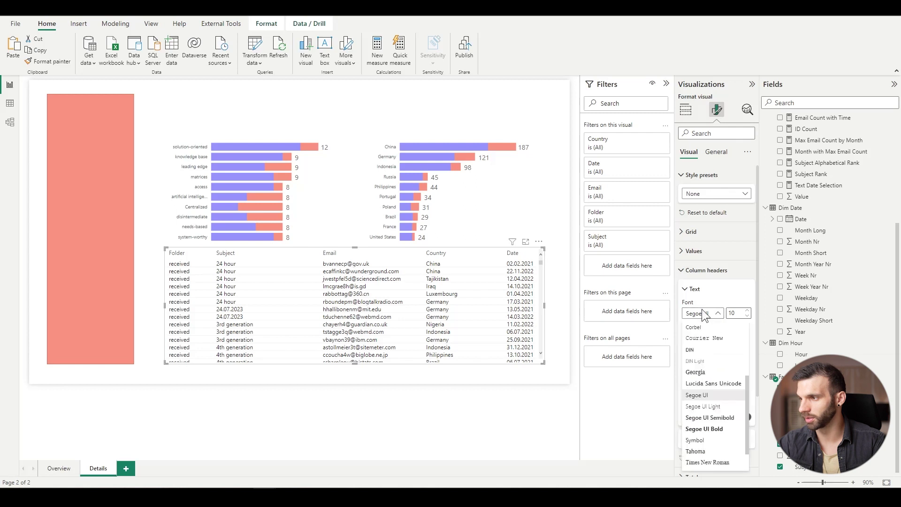
click(706, 418)
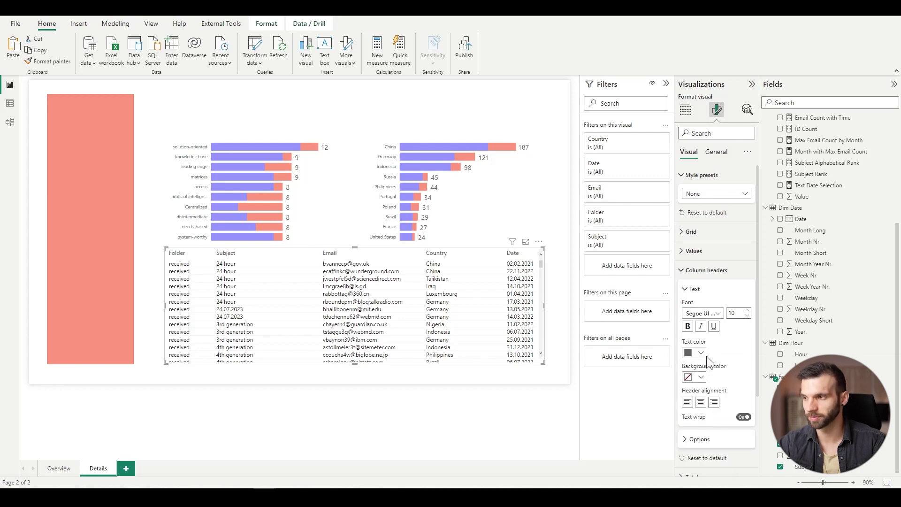
- Set the table values' text color and alternate text color to a dark grey shade
click(693, 251)
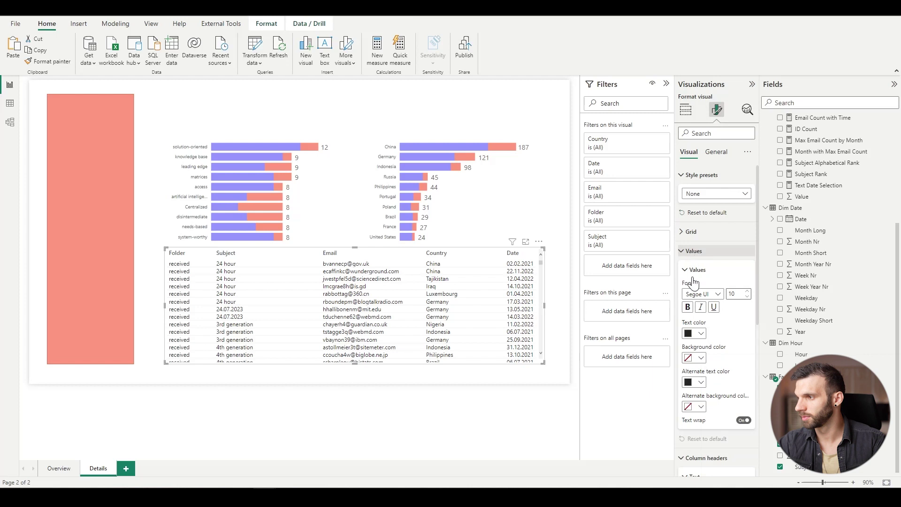
click(702, 334)
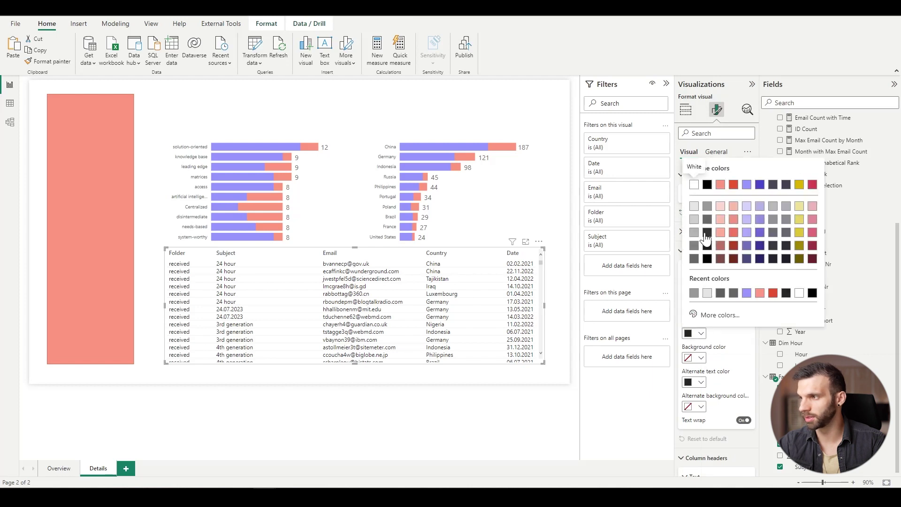
click(707, 233)
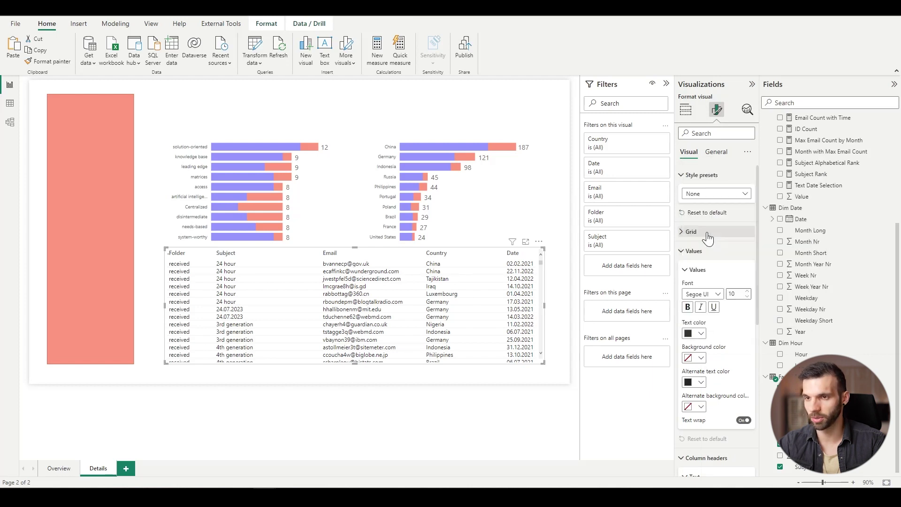
click(703, 385)
click(709, 280)
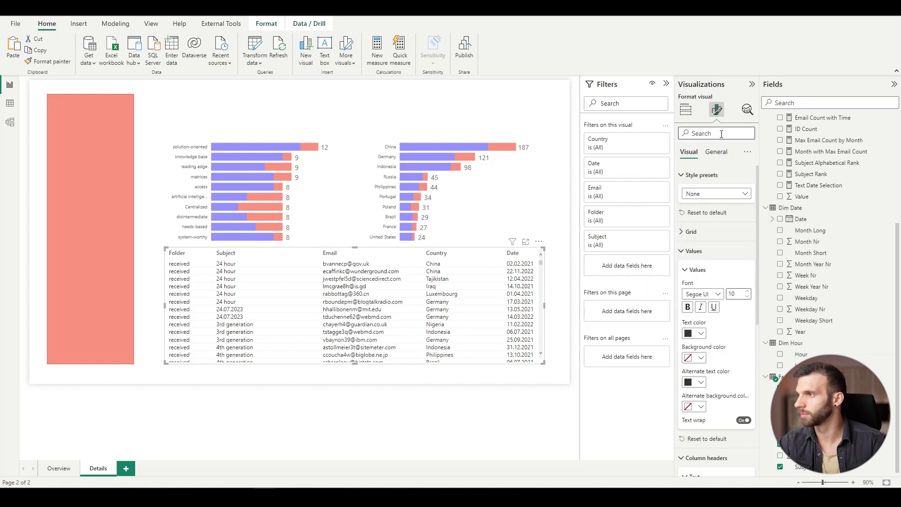
- Show the table's general Effects settings with its background options
click(712, 155)
click(714, 215)
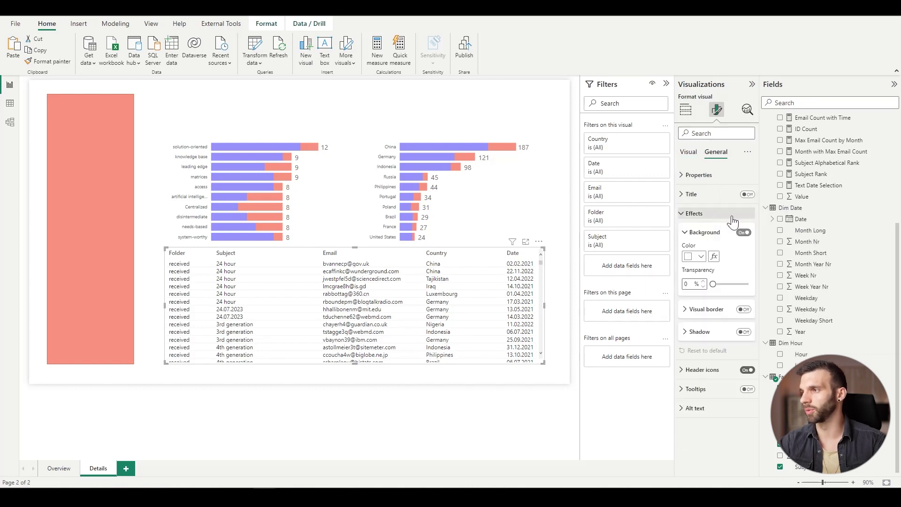
click(213, 84)
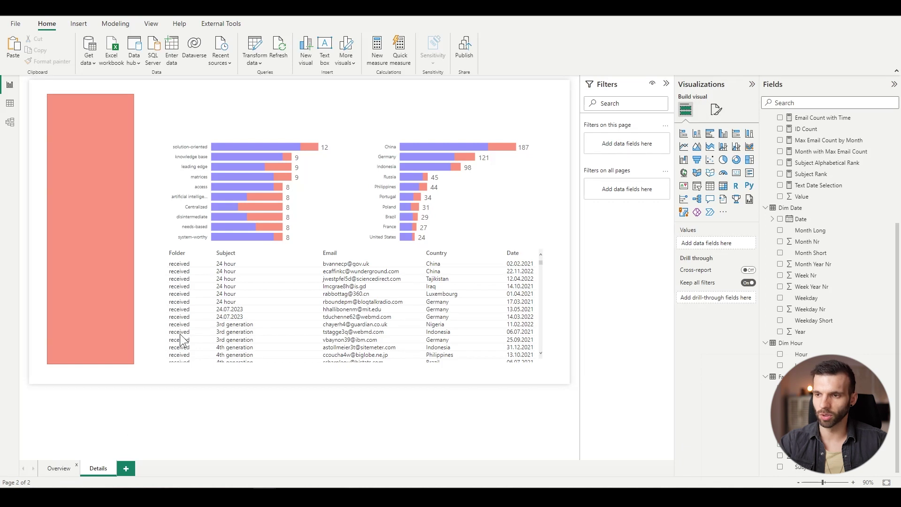
- Copy the Total Sent and Total Received cards from the Overview page to the Details page, above the bar charts
click(177, 291)
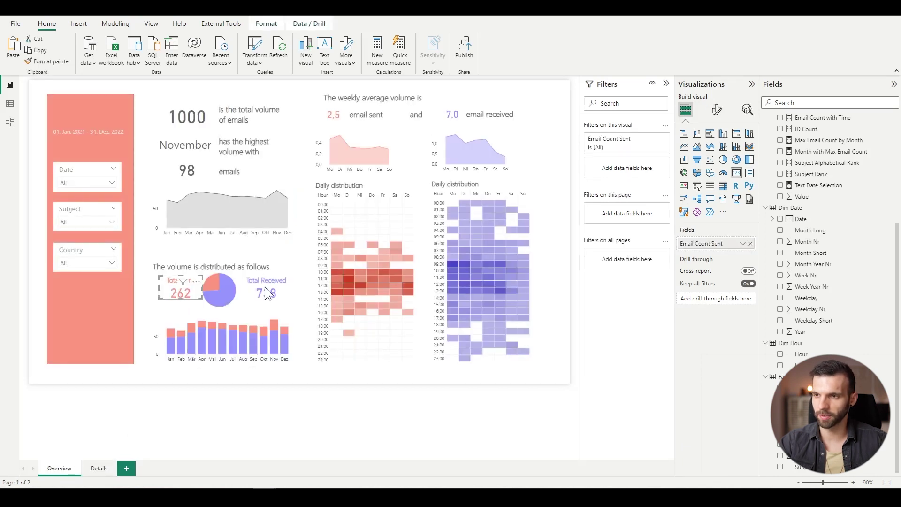
ctrl+click(261, 285)
click(99, 469)
key(ctrl+v)
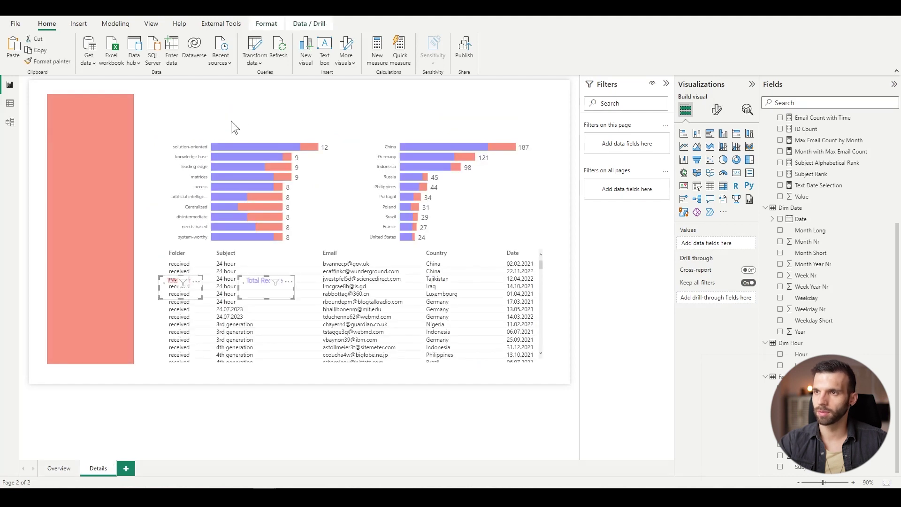
drag(160, 262, 222, 119)
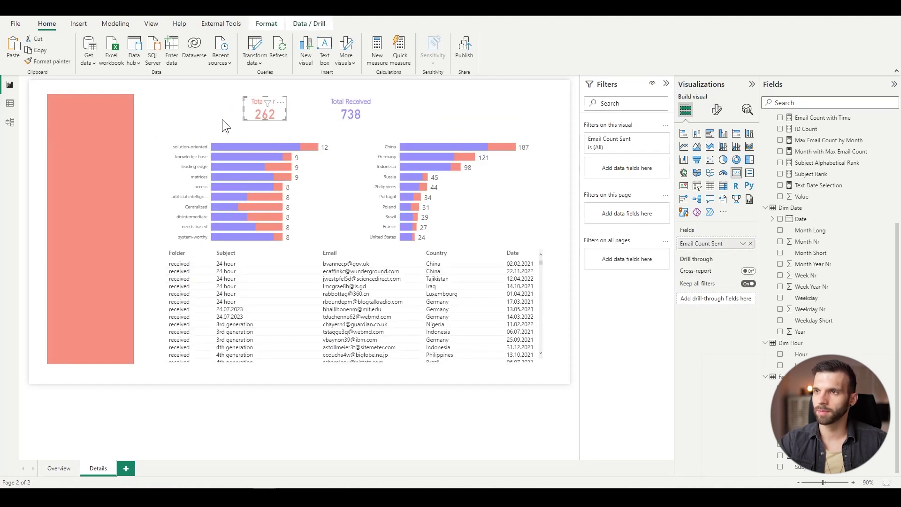
- Duplicate the Total Sent card on the Details page and place the copy to the left of the original
key(ctrl+c)
key(ctrl+v)
drag(263, 116, 195, 119)
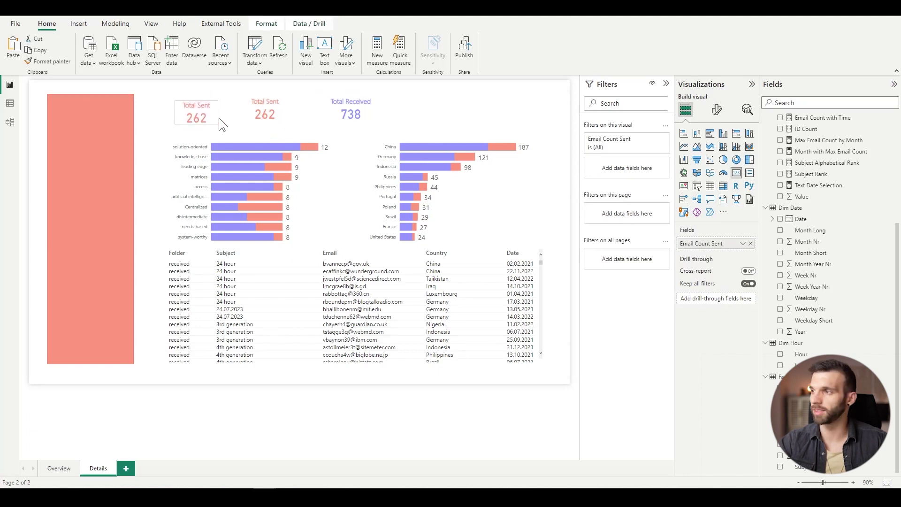
- Replace the Email Count Sent field in the duplicated card with the Email Count measure
click(751, 243)
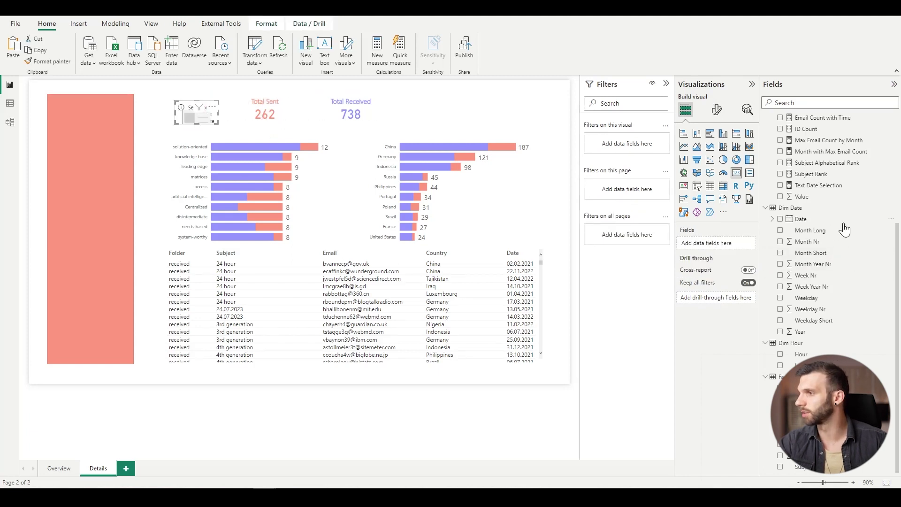
scroll(843, 230, up, 4)
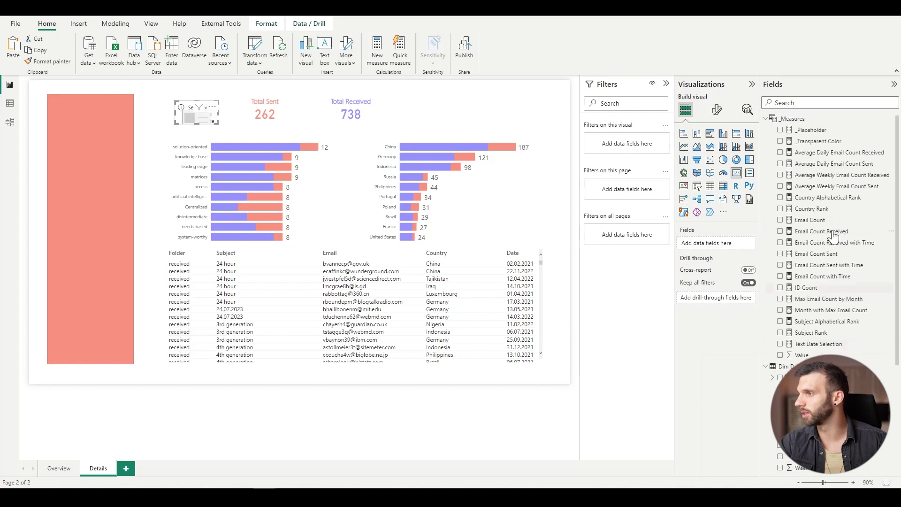
click(780, 221)
- Set the callout value colour of the duplicated email count card to dark grey
click(716, 113)
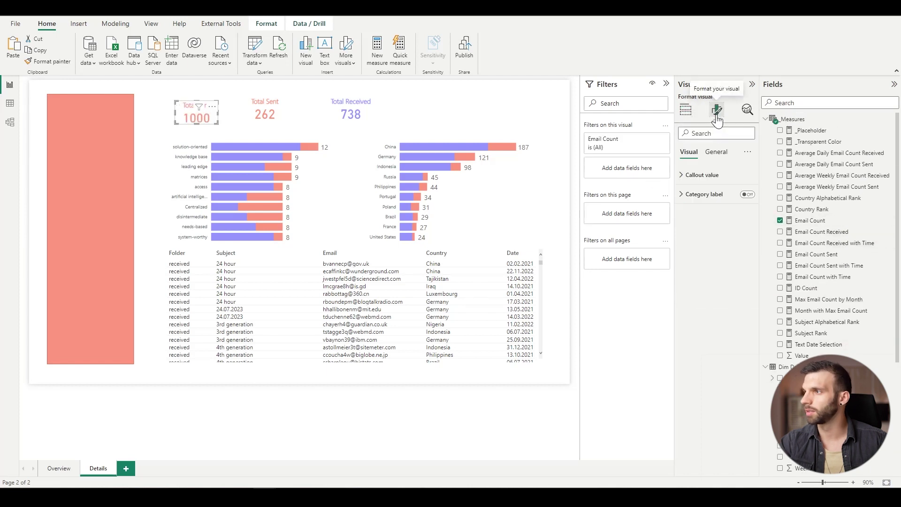
click(696, 175)
click(702, 243)
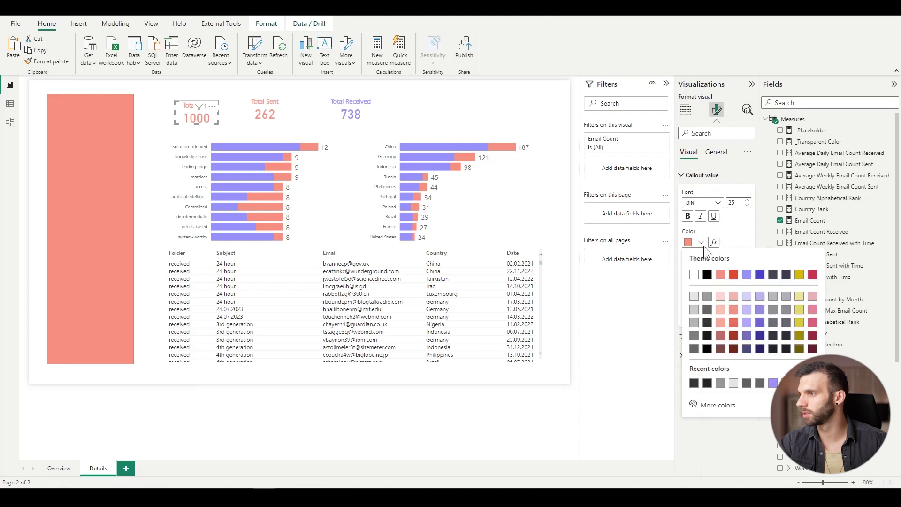
click(708, 322)
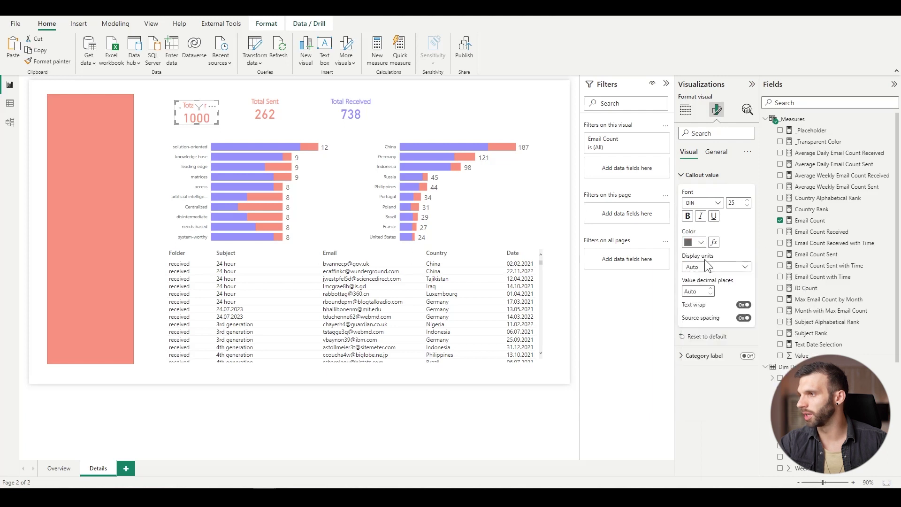
- Recolour the card's title dark grey and change its text to "Total Volume"
click(716, 154)
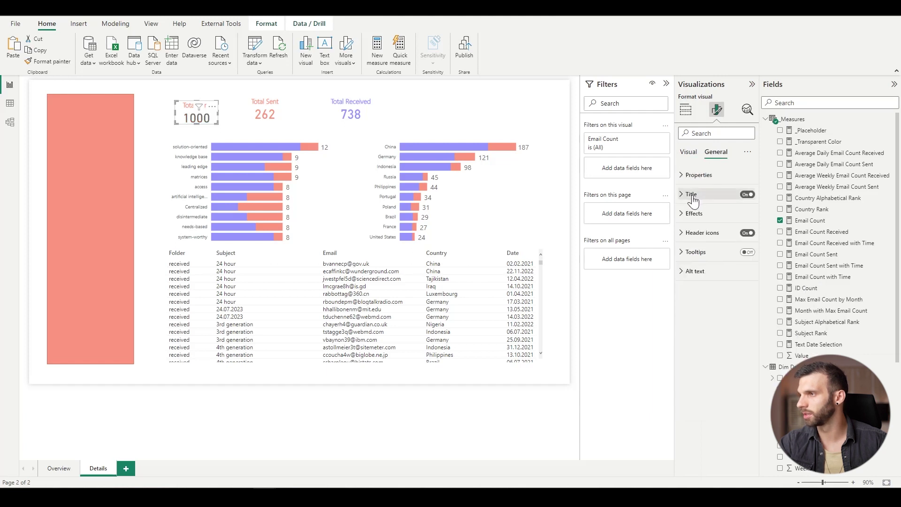
click(692, 195)
click(703, 317)
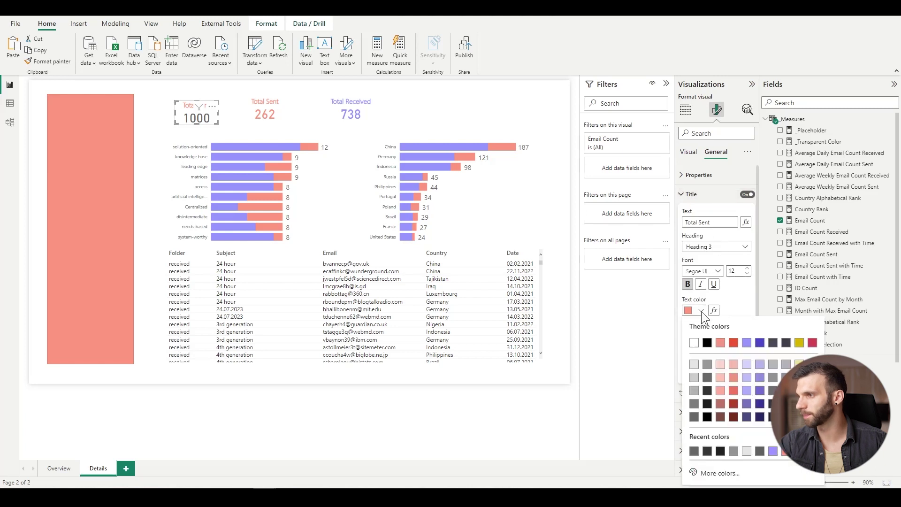
click(706, 378)
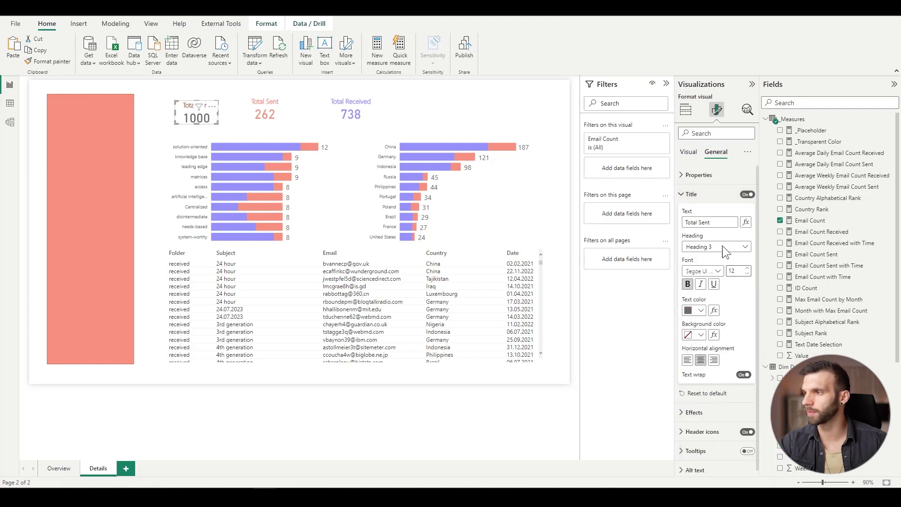
double_click(705, 222)
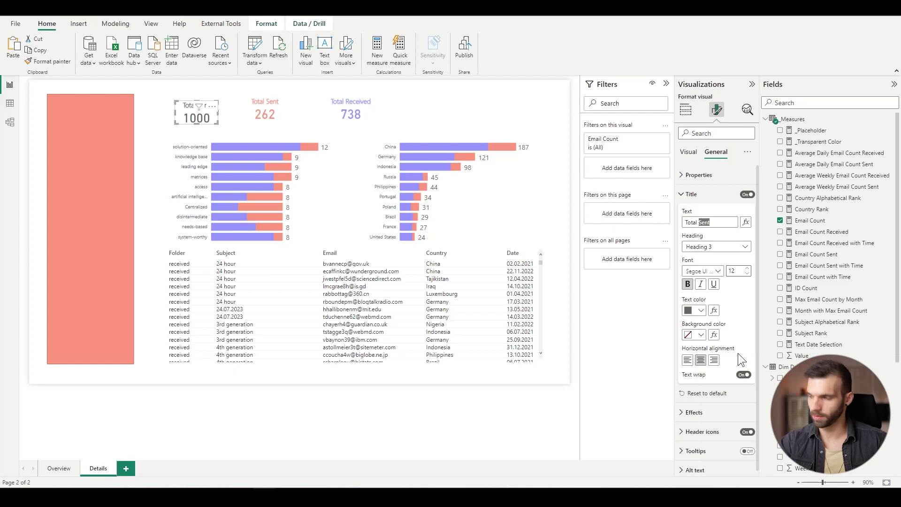
text(Volume)
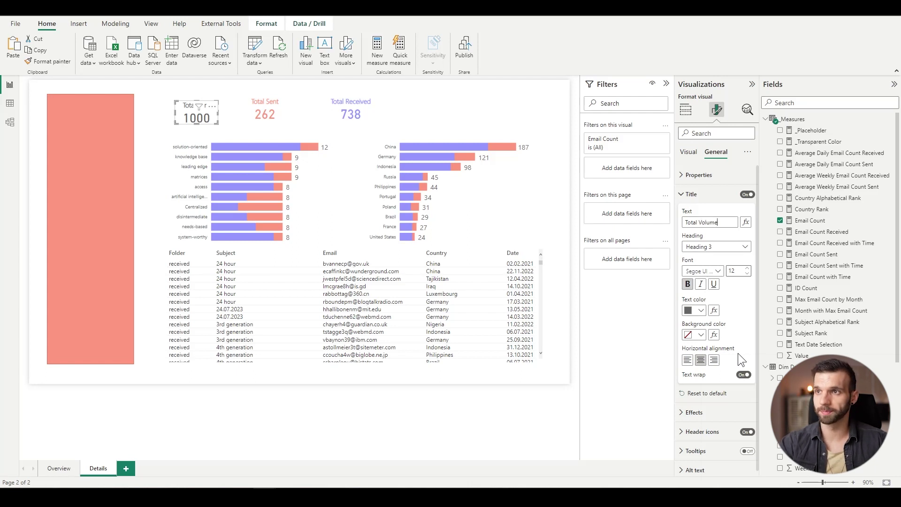
- Line up the Total Volume card with the subject chart's left edge, enlarge it, and size all three cards to height 73 and width 160
drag(187, 115, 176, 109)
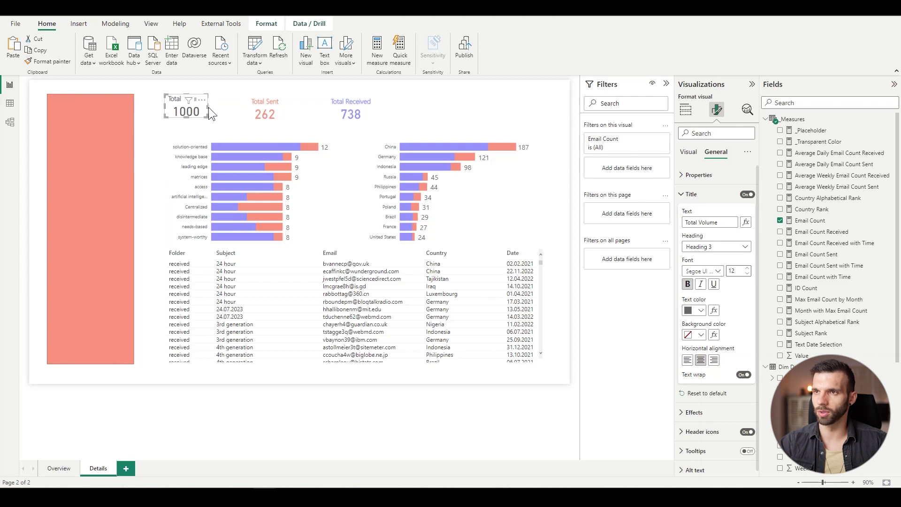
drag(208, 108, 199, 124)
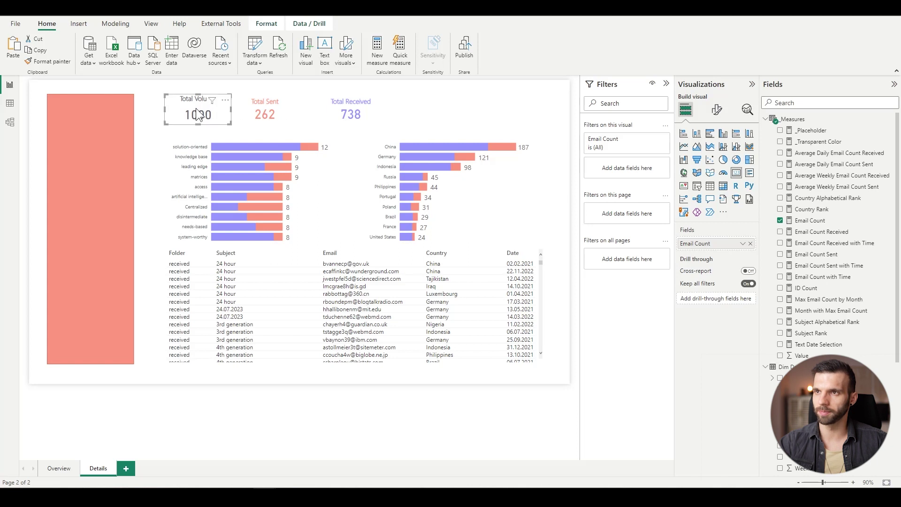
ctrl+click(258, 117)
ctrl+click(340, 113)
click(717, 109)
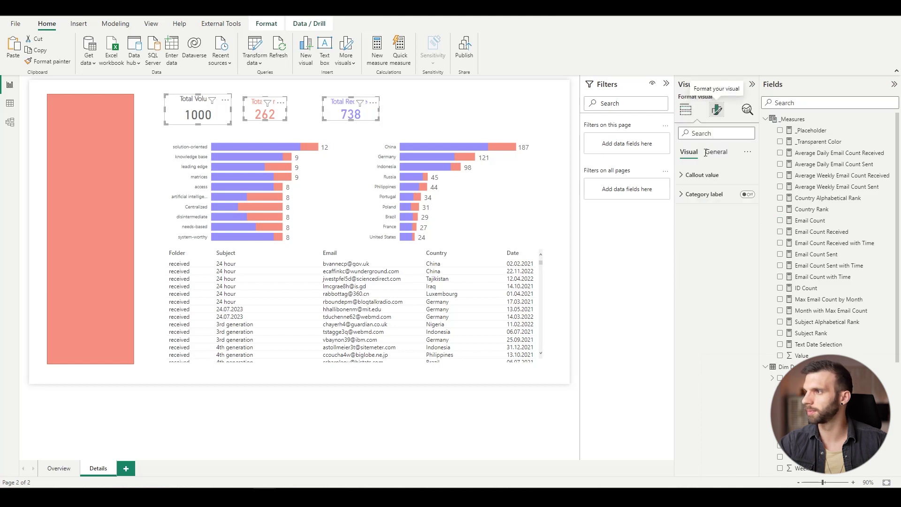
click(715, 152)
click(693, 176)
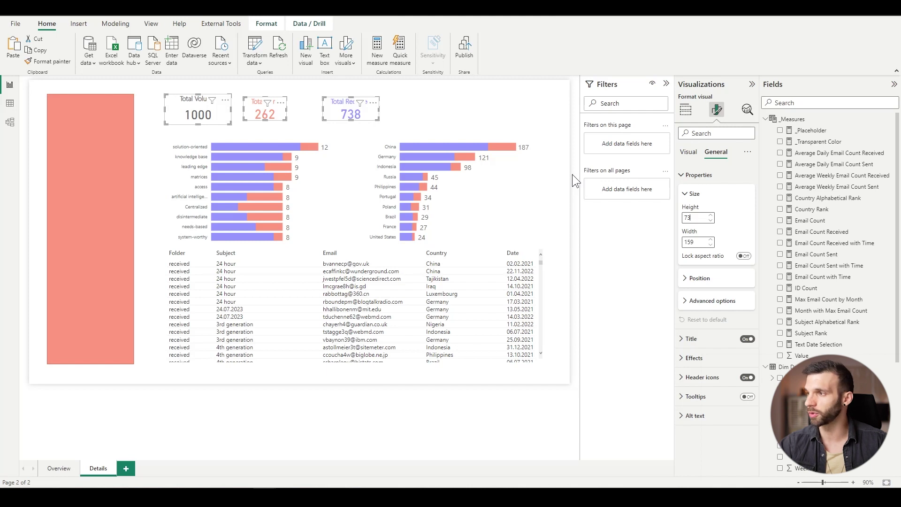
key(Down)
key(Up)
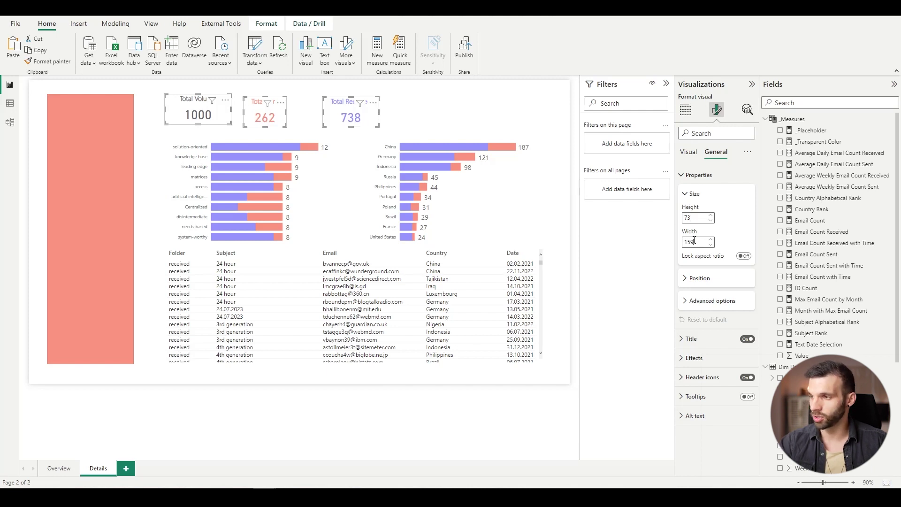
key(Up)
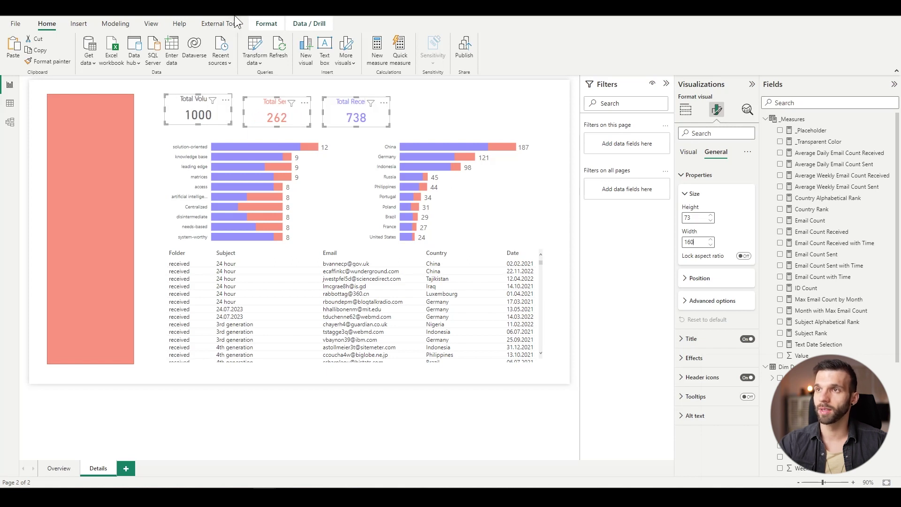
- Align the three summary cards at their top edges and distribute them horizontally
click(266, 24)
click(203, 56)
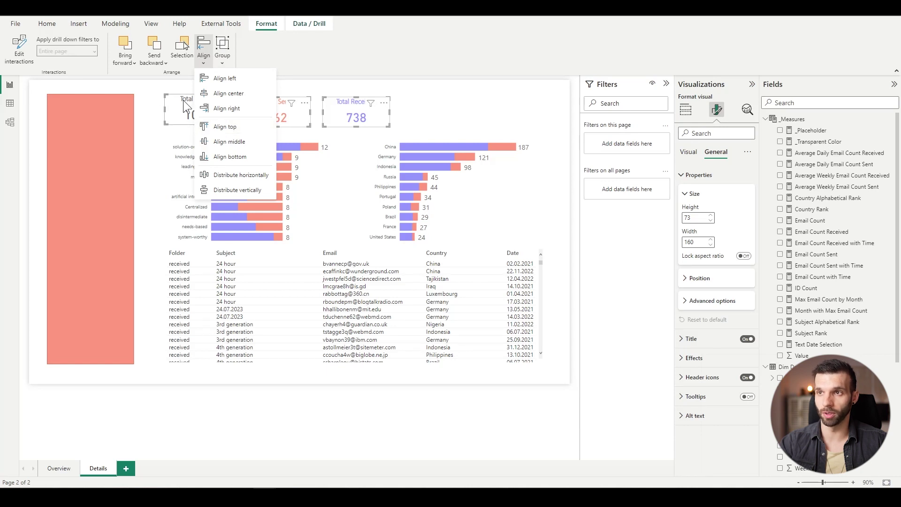
click(233, 126)
click(203, 50)
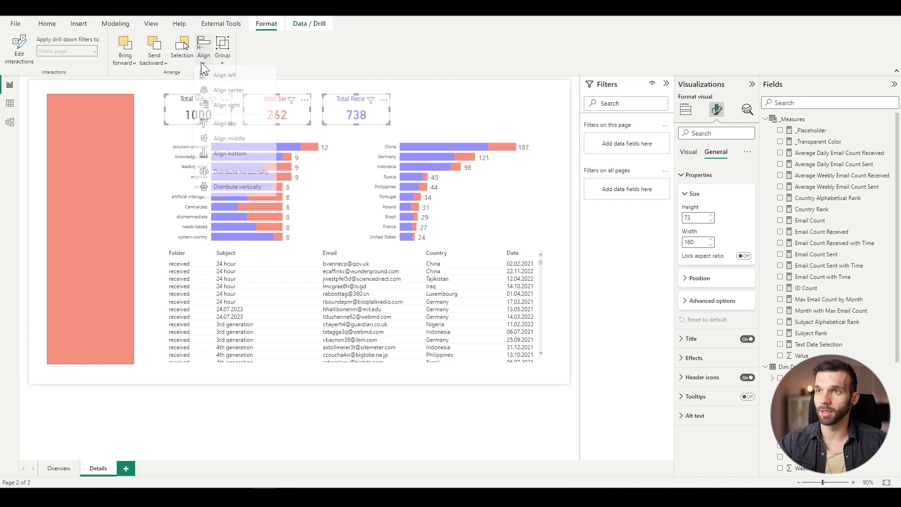
click(235, 175)
click(449, 103)
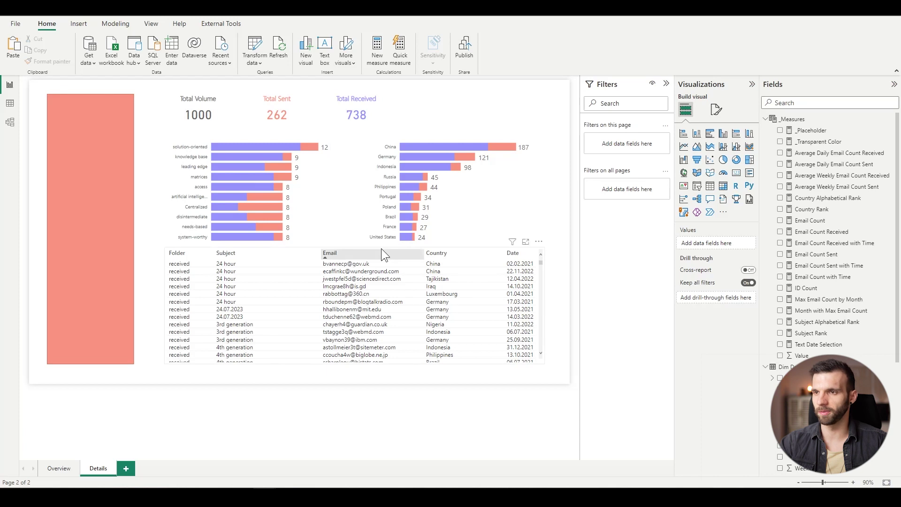
- Shorten the email table by lowering its upper edge and move both bar charts down slightly
click(206, 135)
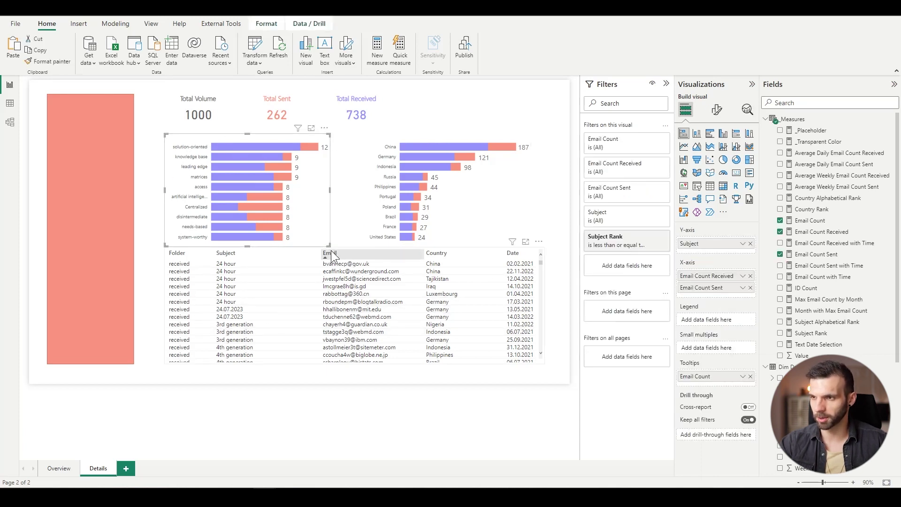
drag(336, 248, 359, 267)
click(246, 202)
click(411, 138)
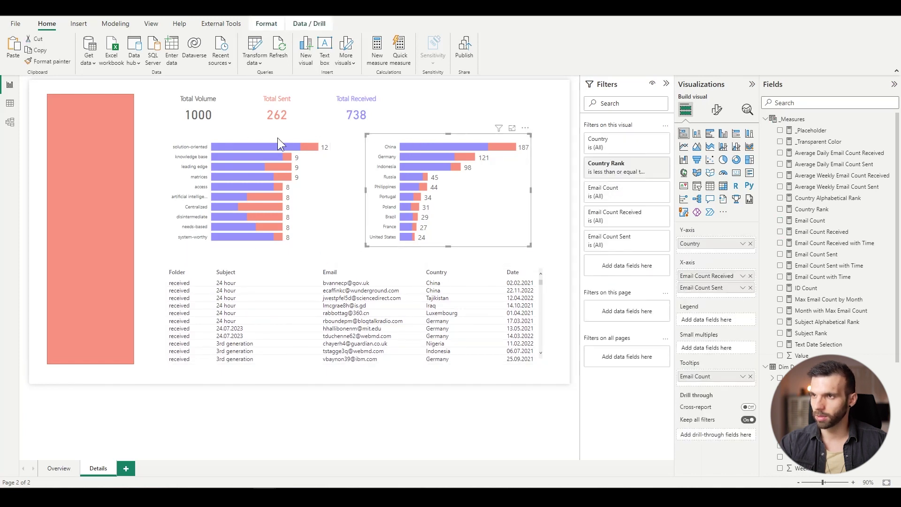
ctrl+click(273, 135)
drag(272, 134, 272, 143)
ctrl+click(410, 167)
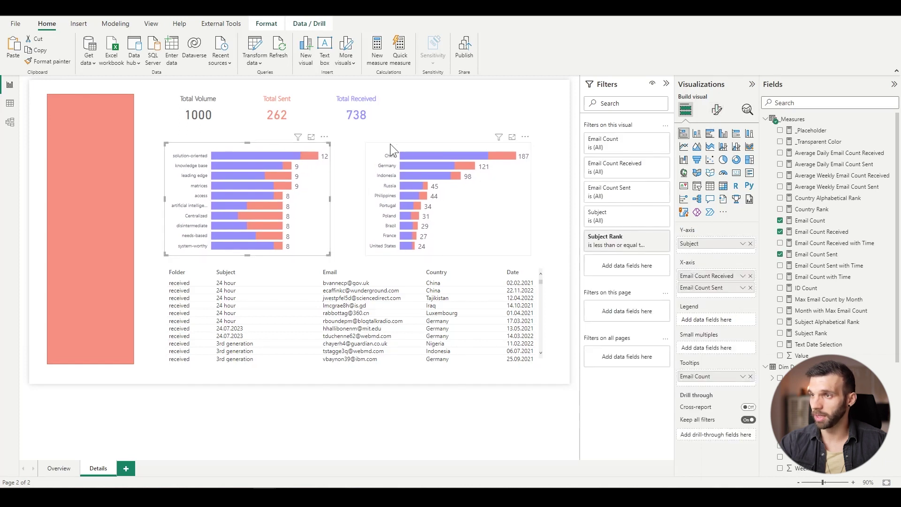
- Set the inner padding of the bars to 30 px in both the subject and country charts
ctrl+click(391, 144)
click(716, 109)
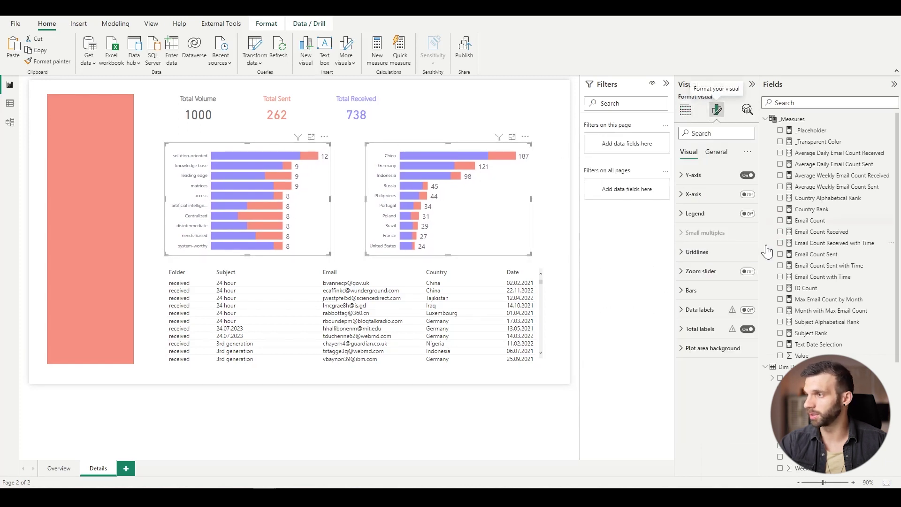
click(703, 291)
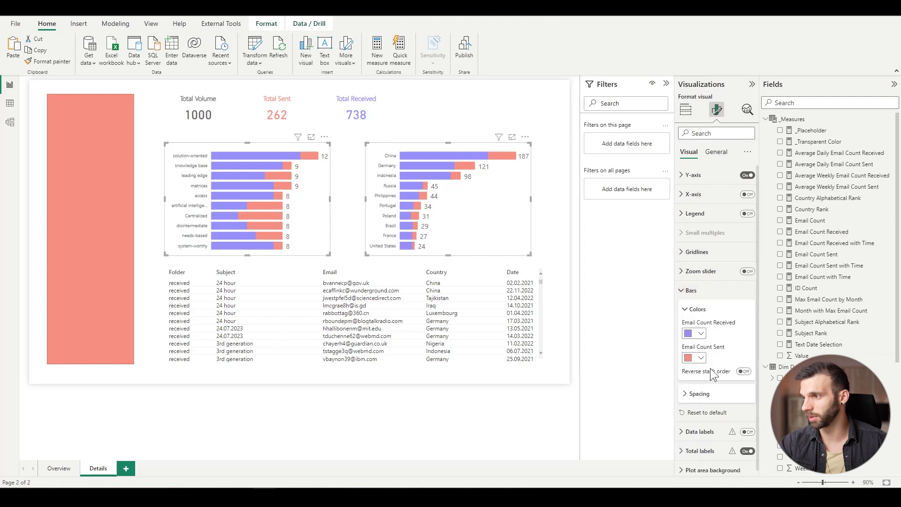
click(699, 395)
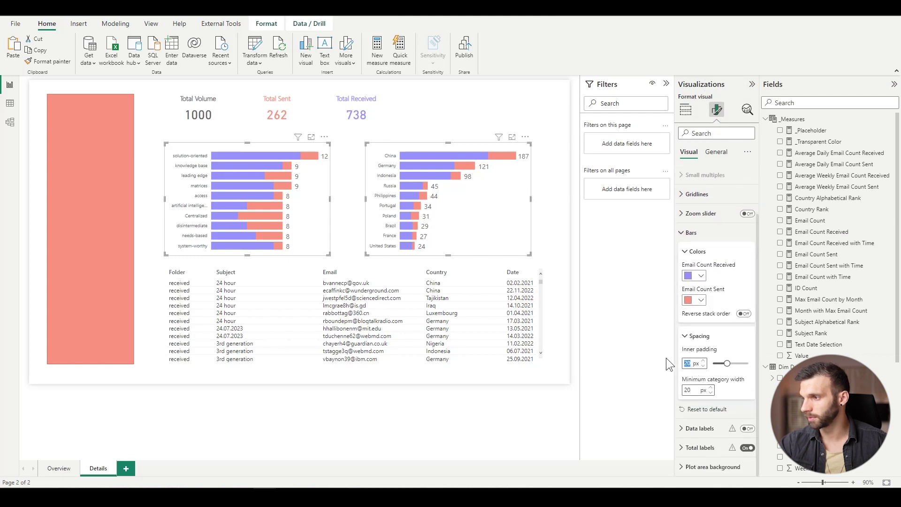
text(30)
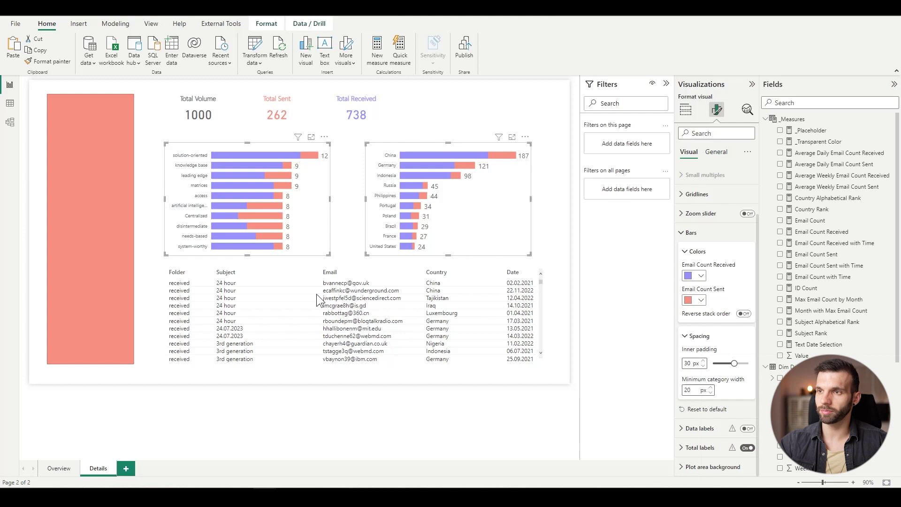
- Turn on titles for both bar charts and set the subject chart's title text to "by subject"
click(716, 152)
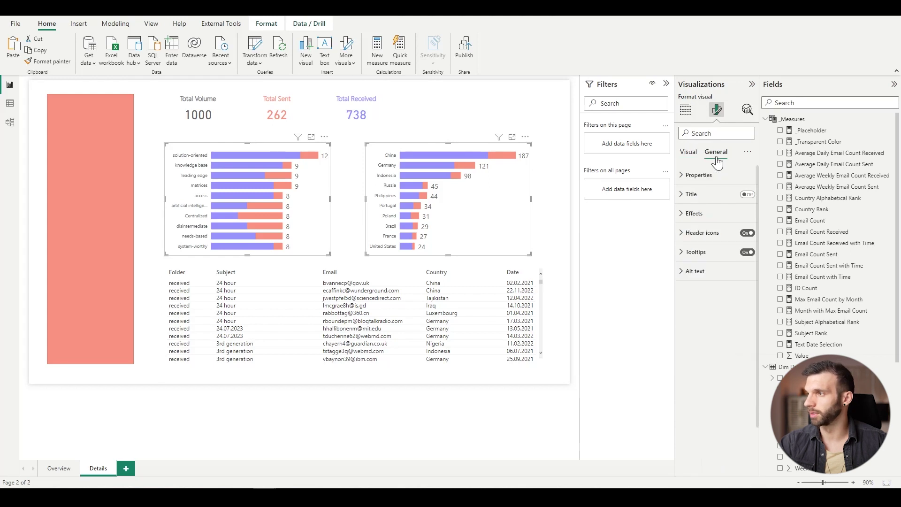
click(748, 194)
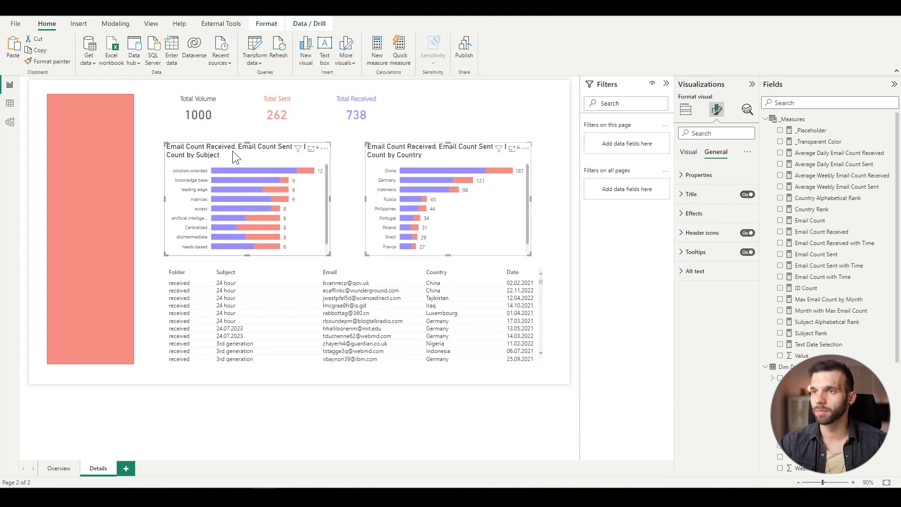
click(232, 150)
click(691, 195)
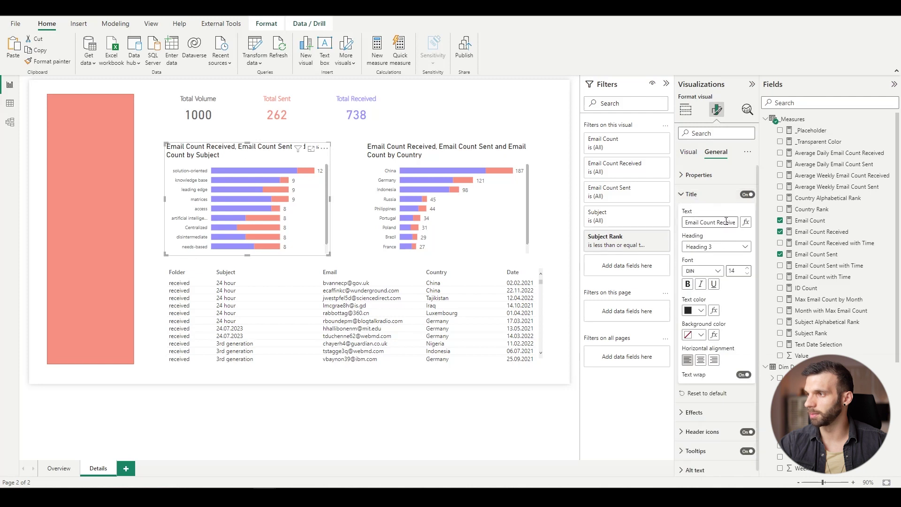
click(726, 222)
text(by subject)
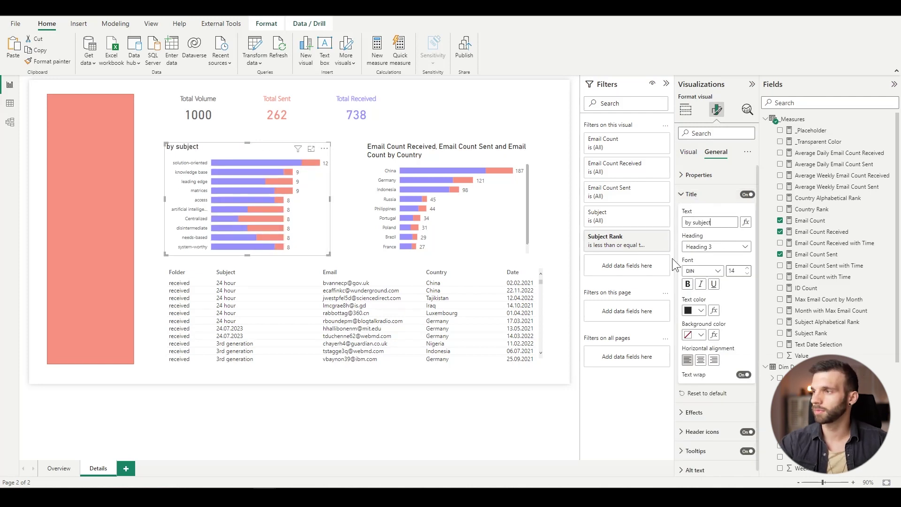
- Format the "by subject" title with a bold Segoe UI font in dark grey
click(714, 272)
scroll(705, 370, down, 3)
click(710, 407)
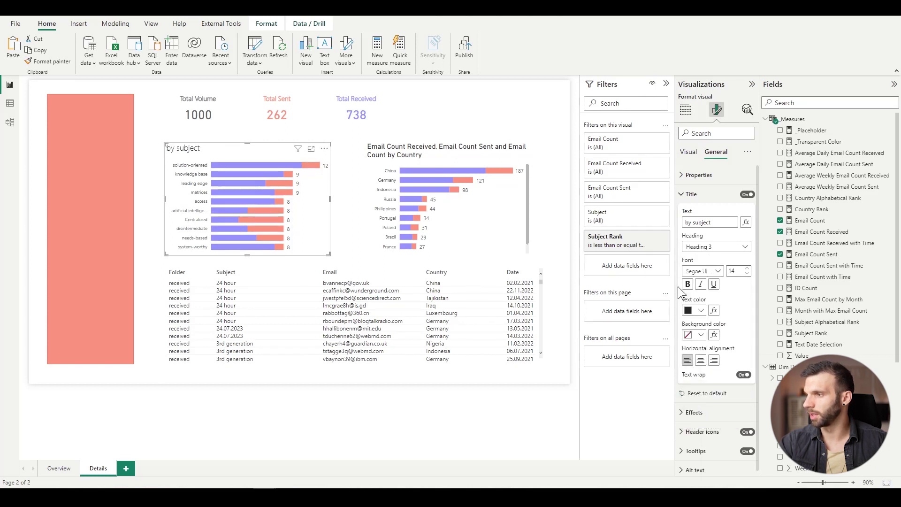
click(688, 284)
click(701, 311)
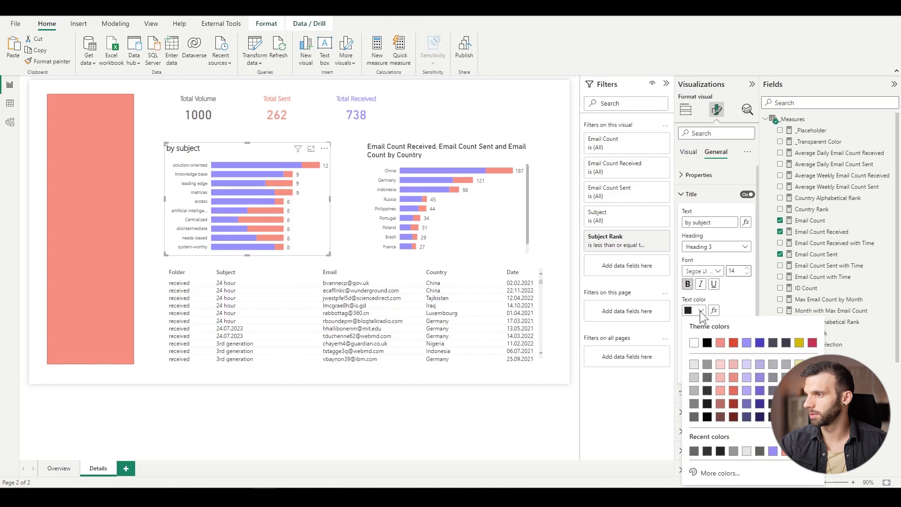
click(709, 378)
- Format the country chart's title with a bold dark grey Segoe UI font and set its text to "by country"
click(438, 159)
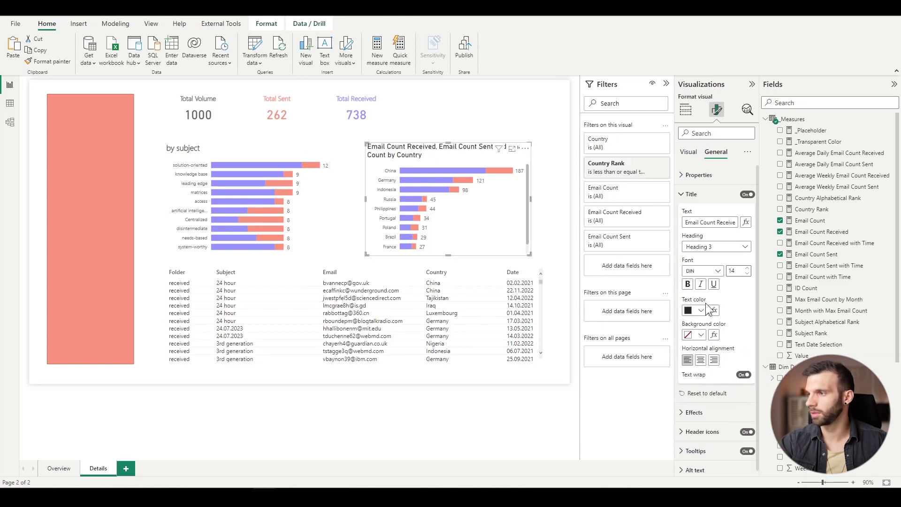
click(703, 271)
scroll(708, 404, down, 5)
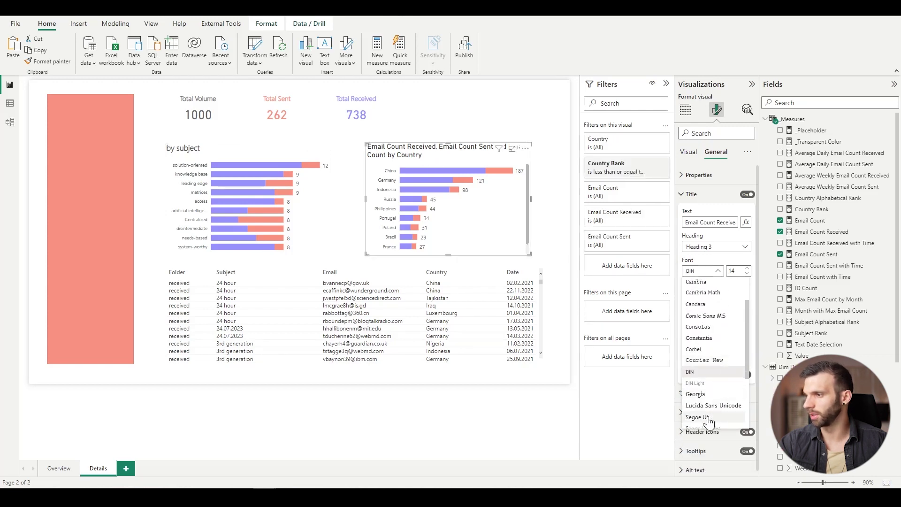
click(709, 406)
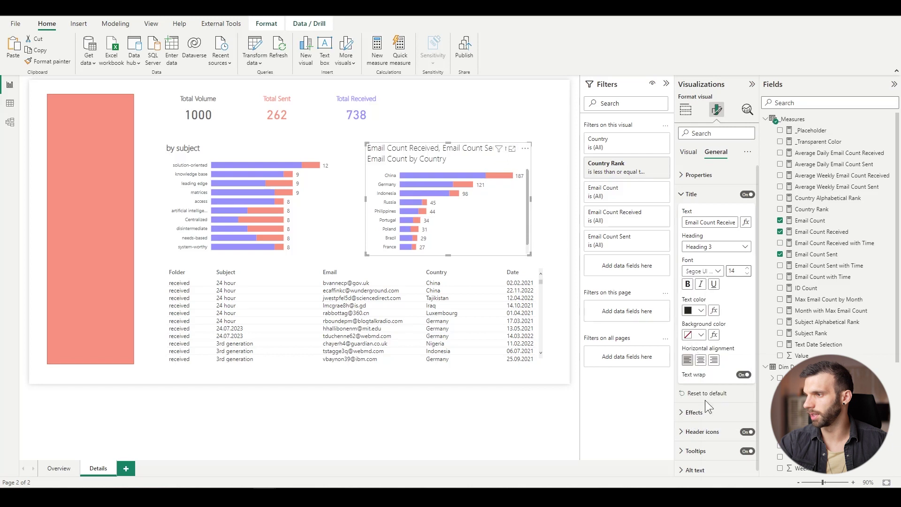
click(688, 284)
click(689, 285)
click(701, 310)
click(695, 363)
triple_click(720, 226)
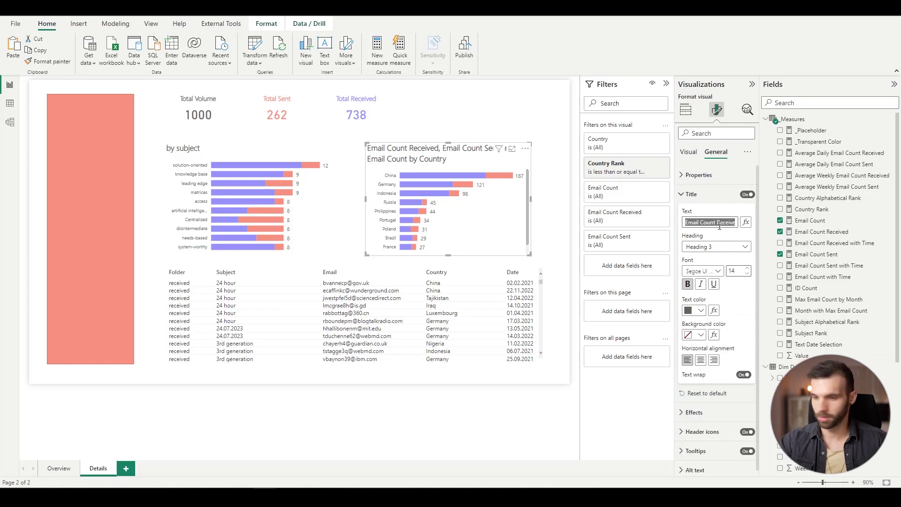
text(by country)
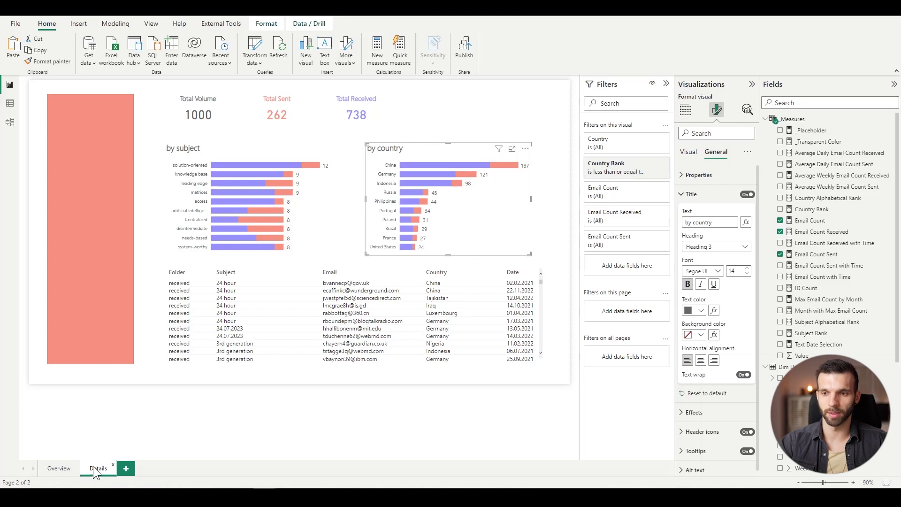
- Copy the "is the total volume of emails" text box from Overview to Details and reword it as "The top 10 largest email volume" above the bar charts
click(59, 468)
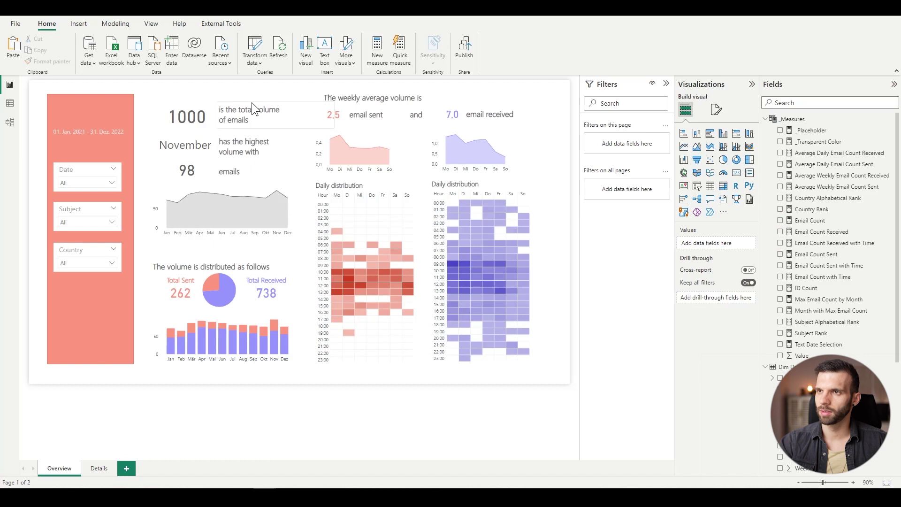
click(251, 102)
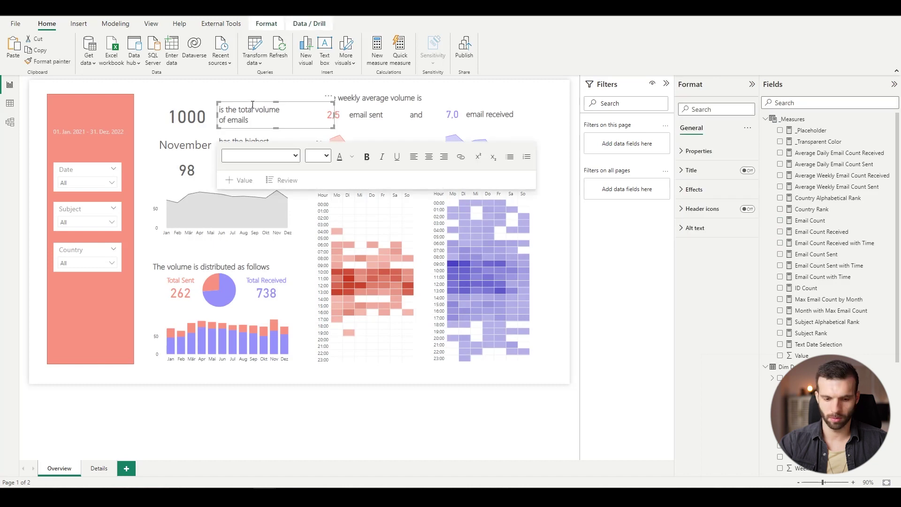
click(99, 468)
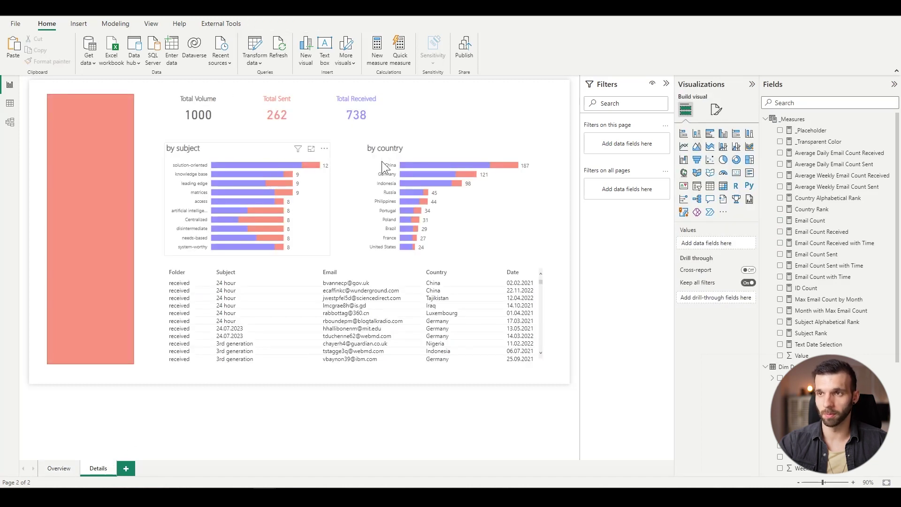
key(ctrl+v)
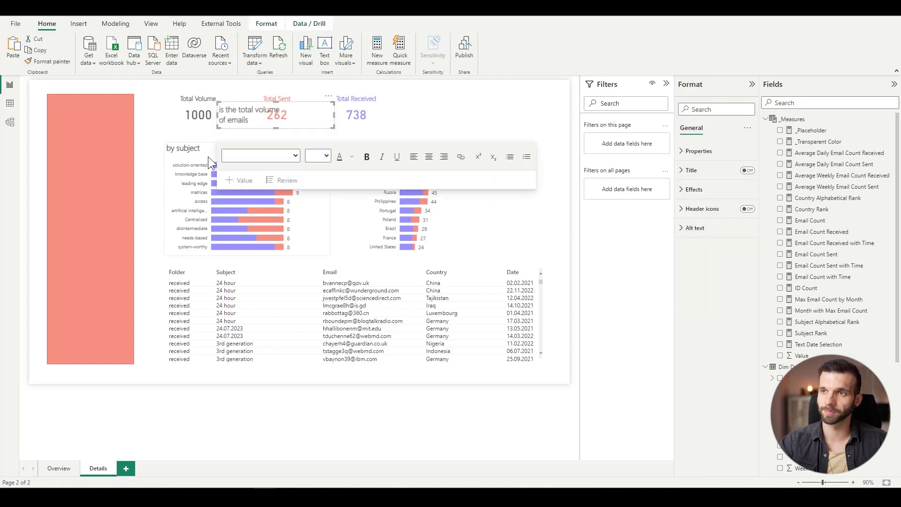
key(ctrl+z)
- Shift both bar charts slightly to fit under their heading, and lower the three summary cards slightly
drag(151, 119, 587, 269)
drag(207, 130, 209, 133)
click(205, 111)
ctrl+click(269, 110)
ctrl+click(352, 109)
drag(355, 118, 354, 116)
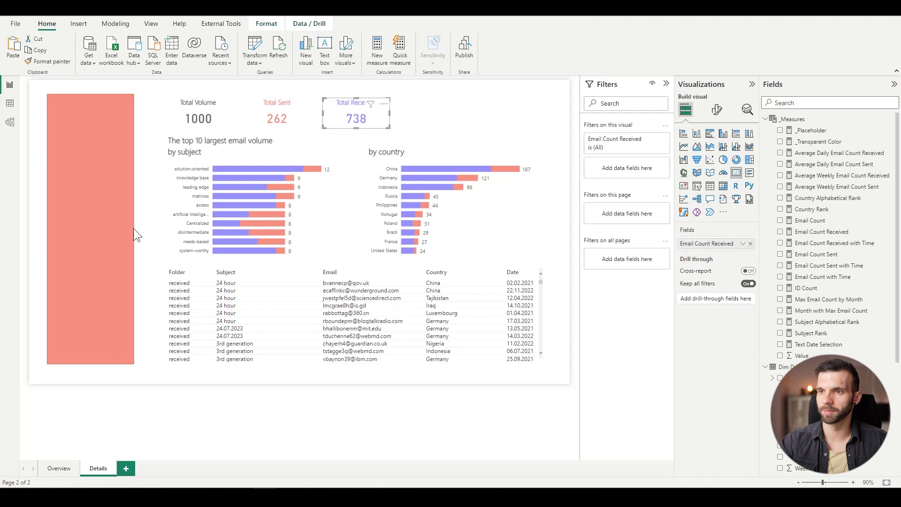
- Turn on the title of the email table and set its text to "Email list"
click(197, 269)
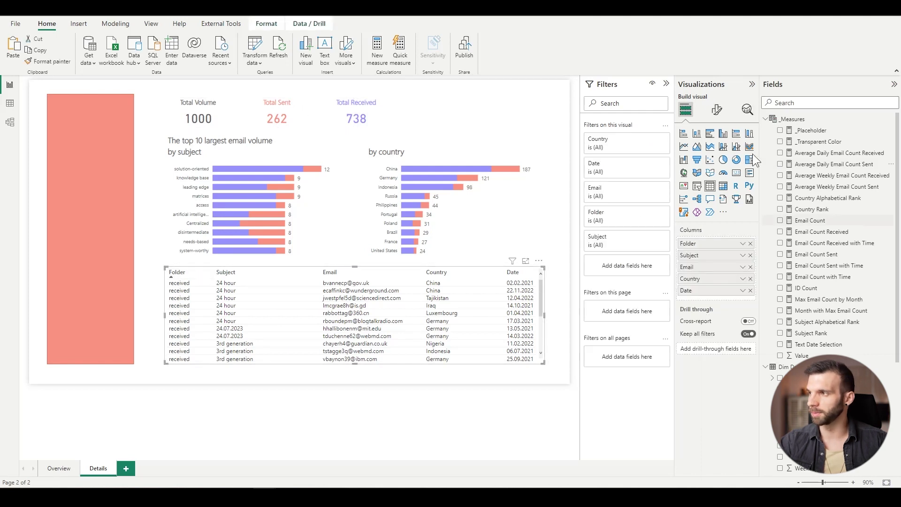
click(719, 113)
click(717, 151)
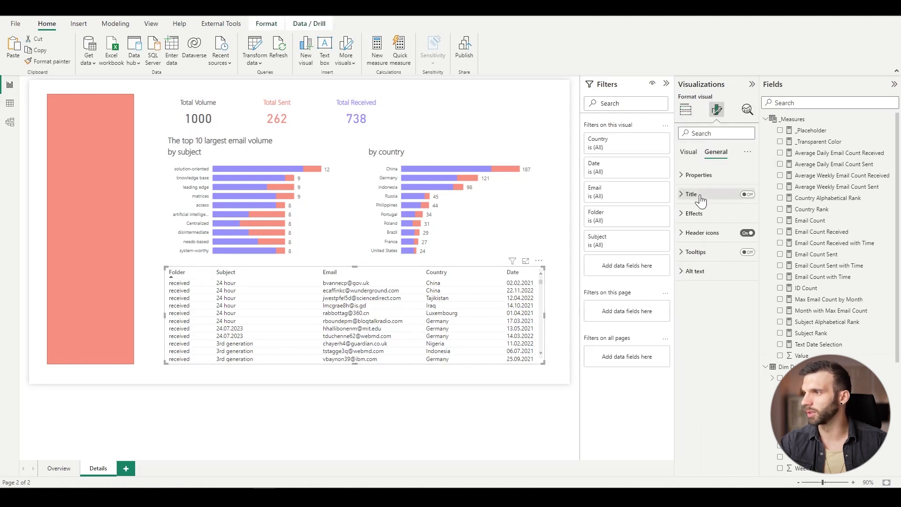
click(746, 195)
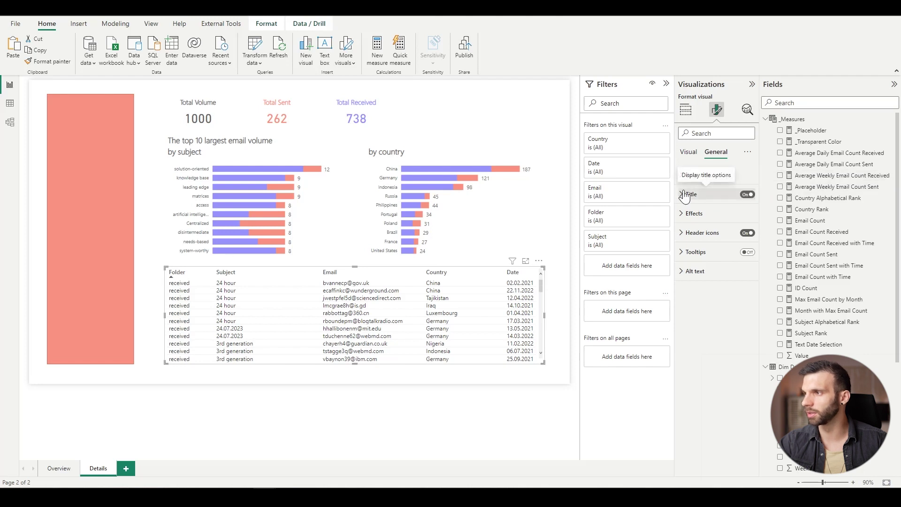
click(682, 194)
click(704, 221)
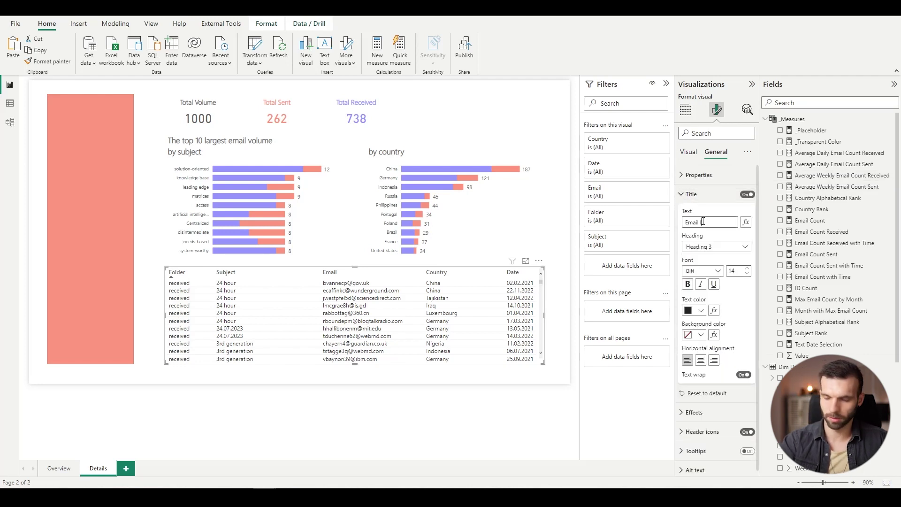
text(Email list)
- Format the "Email list" title in bold Segoe UI Light with a dark grey text color
click(703, 271)
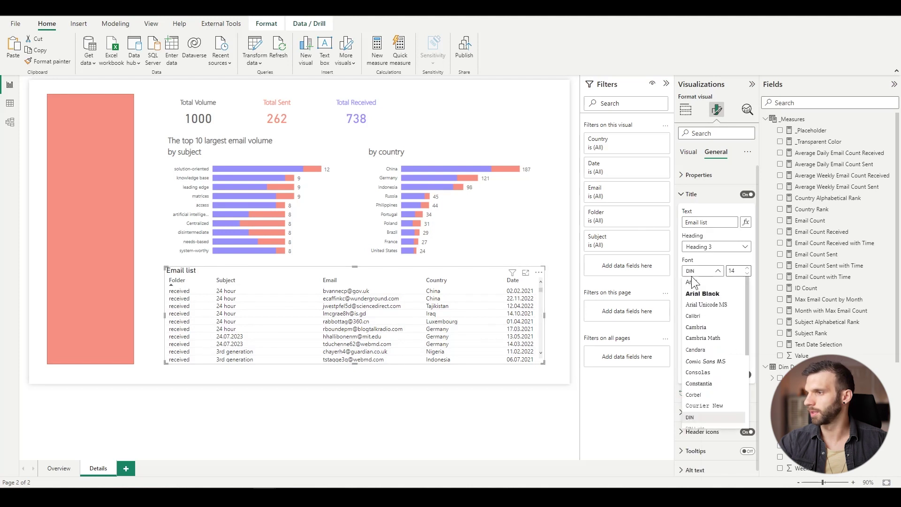
scroll(711, 389, down, 3)
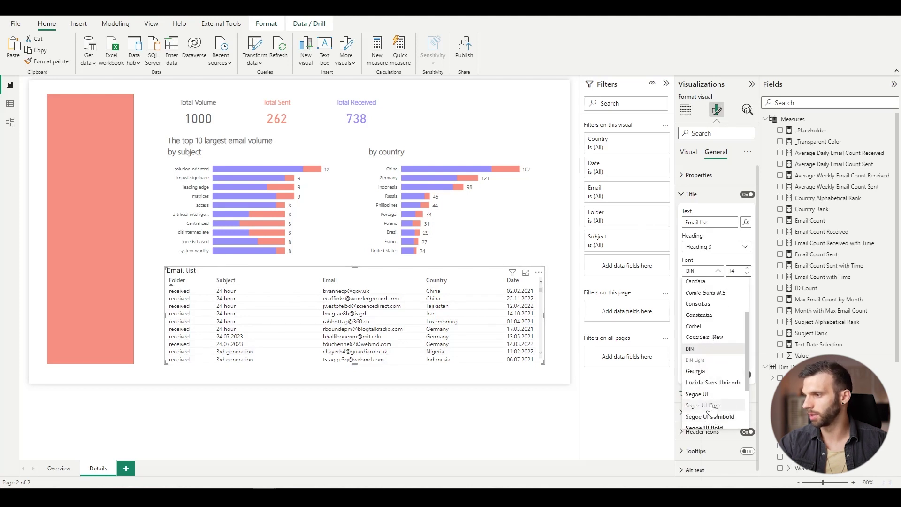
click(713, 405)
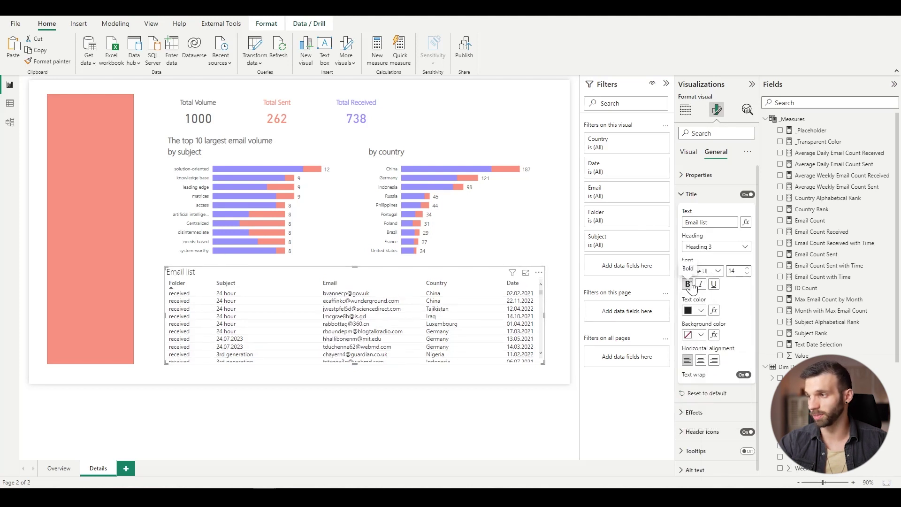
click(702, 311)
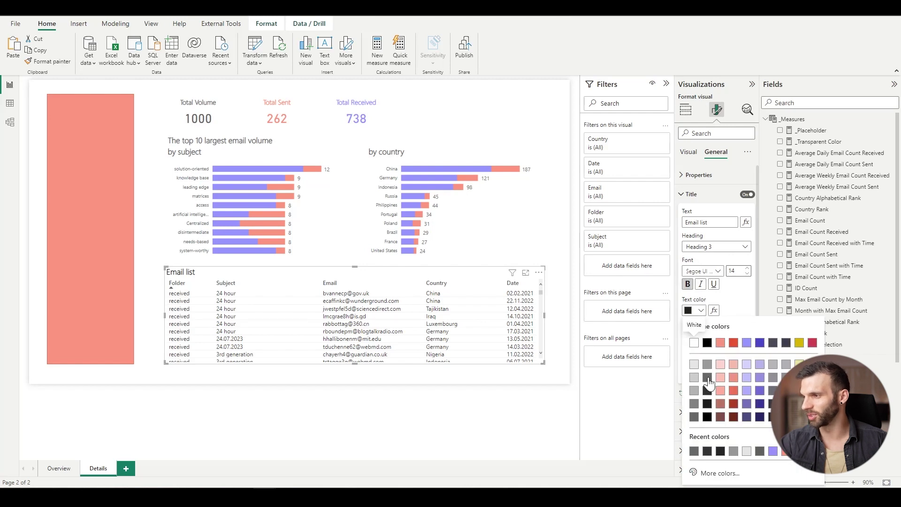
click(707, 378)
click(157, 235)
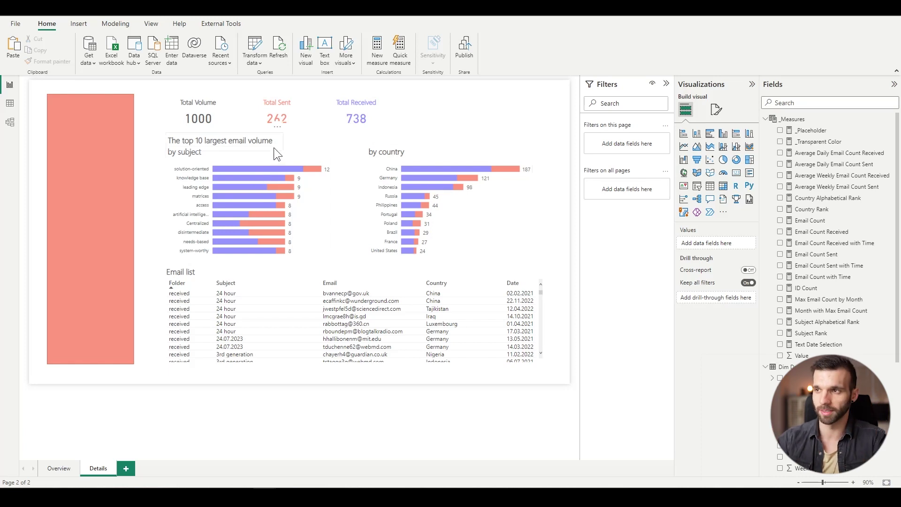
- Duplicate the coral sidebar rectangle on the Details page and set the copy's fill transparency to 100%
click(96, 219)
key(ctrl+c)
key(ctrl+v)
drag(114, 215, 224, 215)
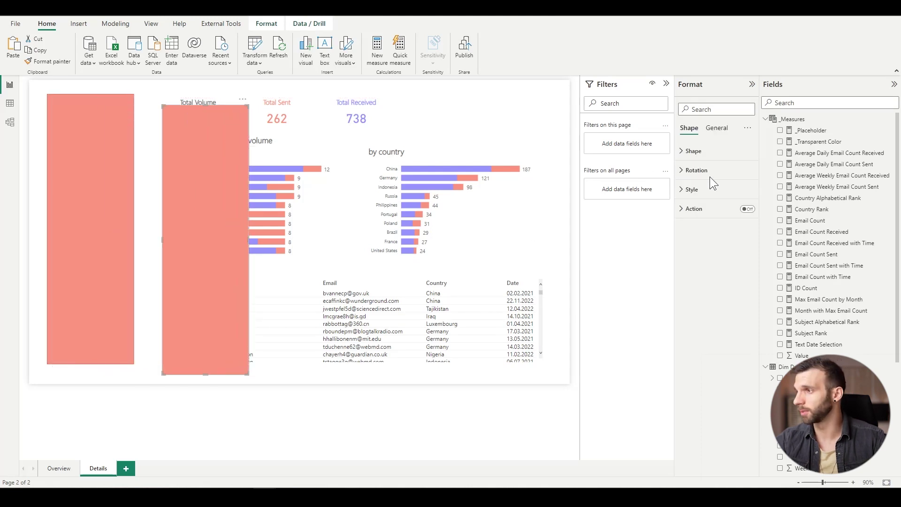
click(689, 150)
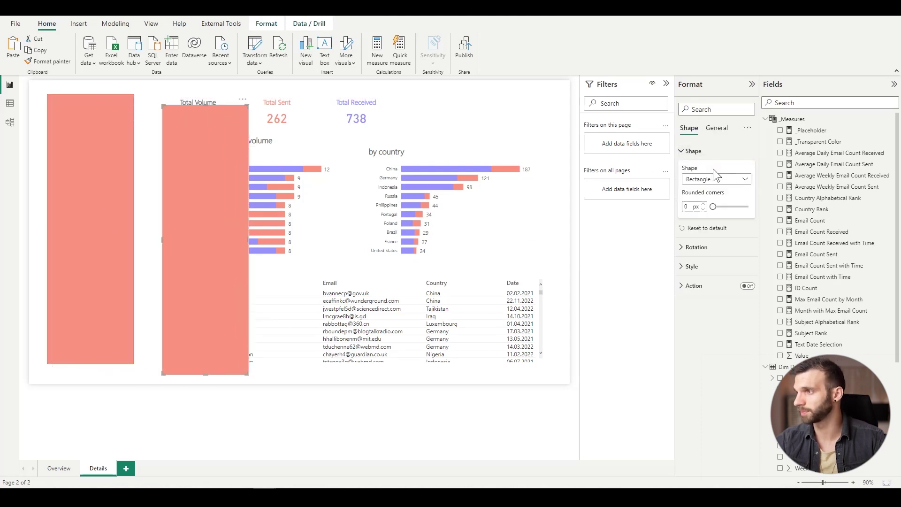
click(690, 151)
click(691, 189)
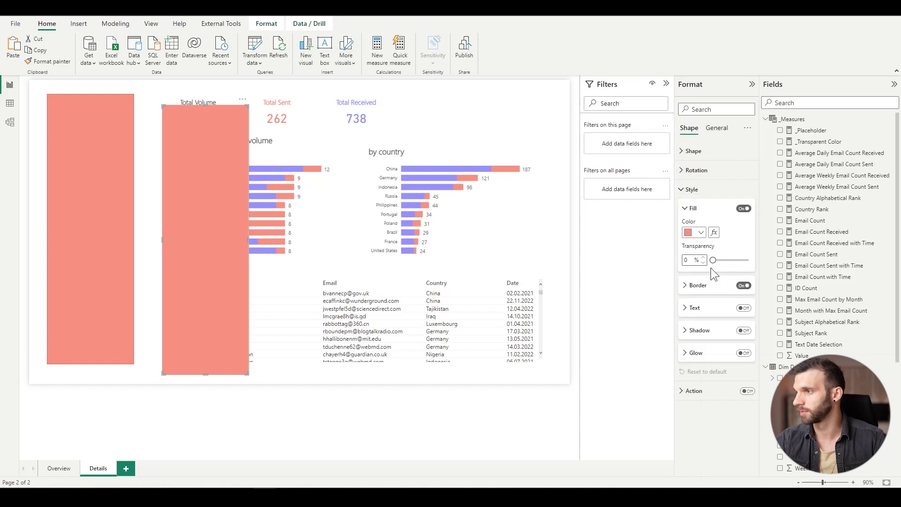
drag(712, 260, 748, 261)
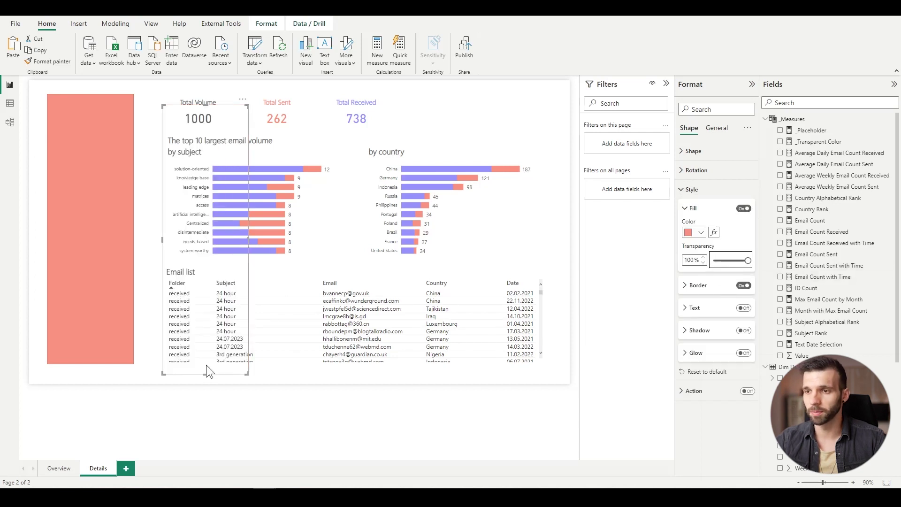
- Fit the outlined rectangle around the three summary cards and place a copy around the whole top 10 chart section
drag(205, 373, 204, 117)
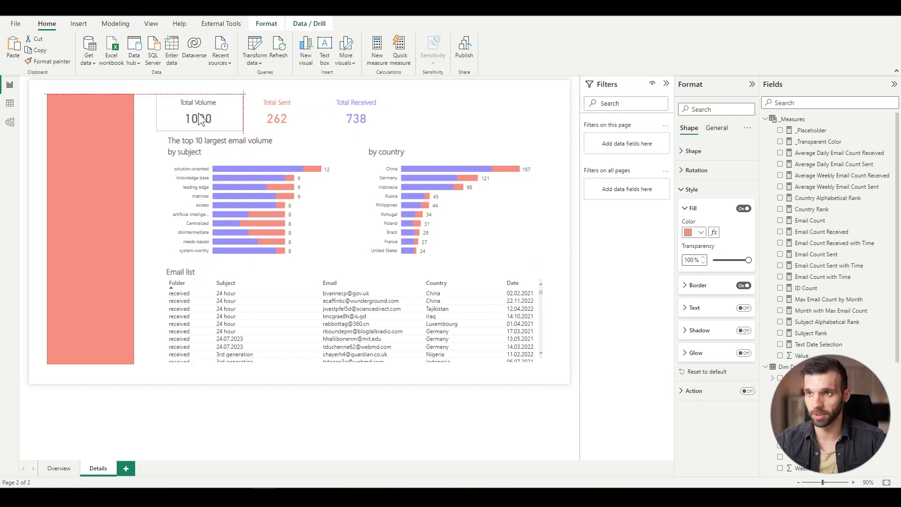
drag(248, 112, 390, 110)
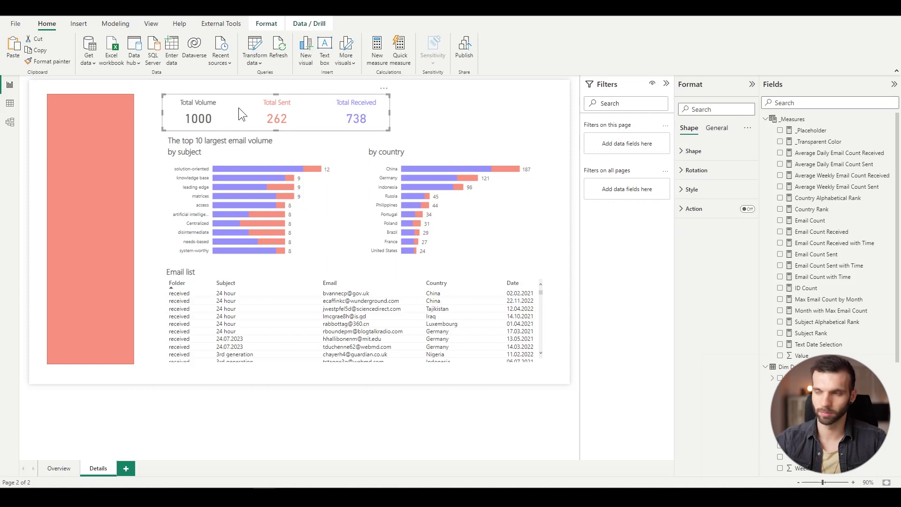
drag(241, 112, 237, 165)
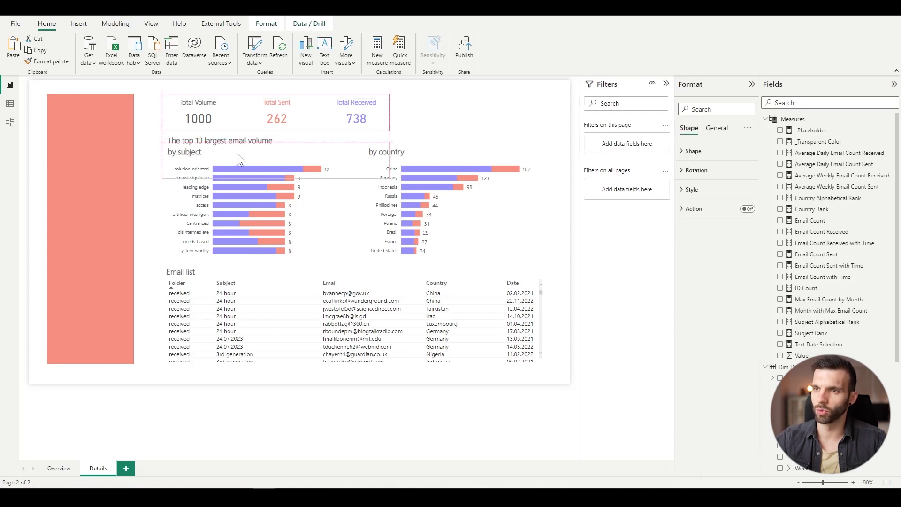
drag(287, 179, 281, 260)
drag(390, 201, 551, 210)
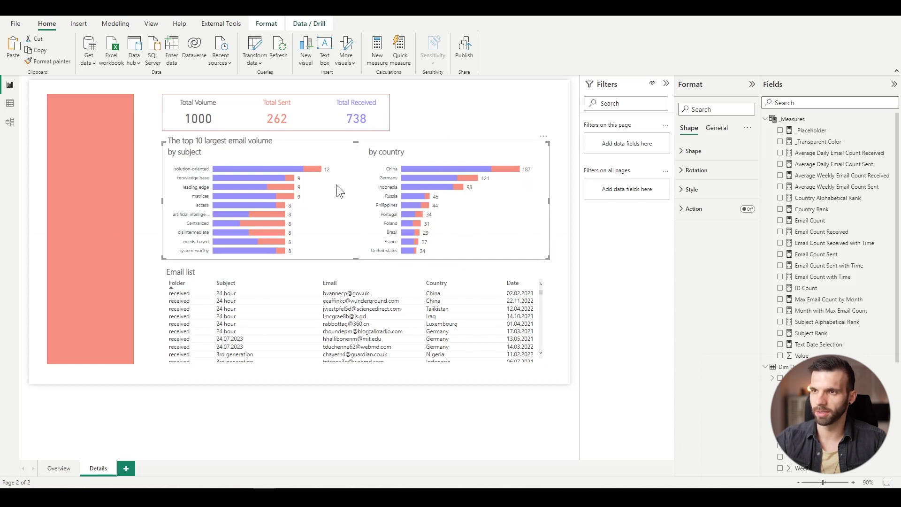
drag(356, 146, 355, 138)
- Add a smaller outline frame around the "by subject" chart and a copy of it around the "by country" chart
drag(326, 175, 261, 168)
drag(553, 207, 350, 204)
drag(255, 267, 257, 262)
key(ctrl+c)
key(ctrl+v)
drag(255, 201, 443, 194)
- Extend the outer chart frame down to enclose both inner frames, and place a copy of it around the Email list table
click(162, 241)
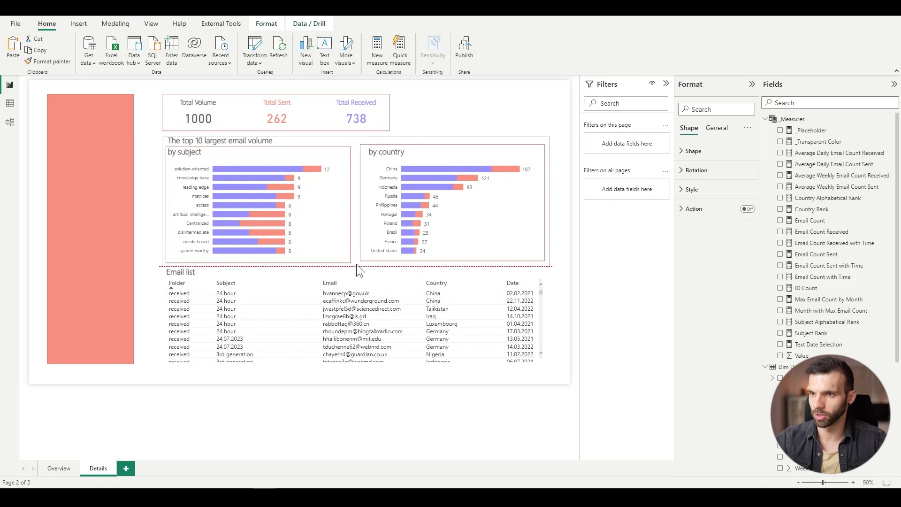
click(371, 243)
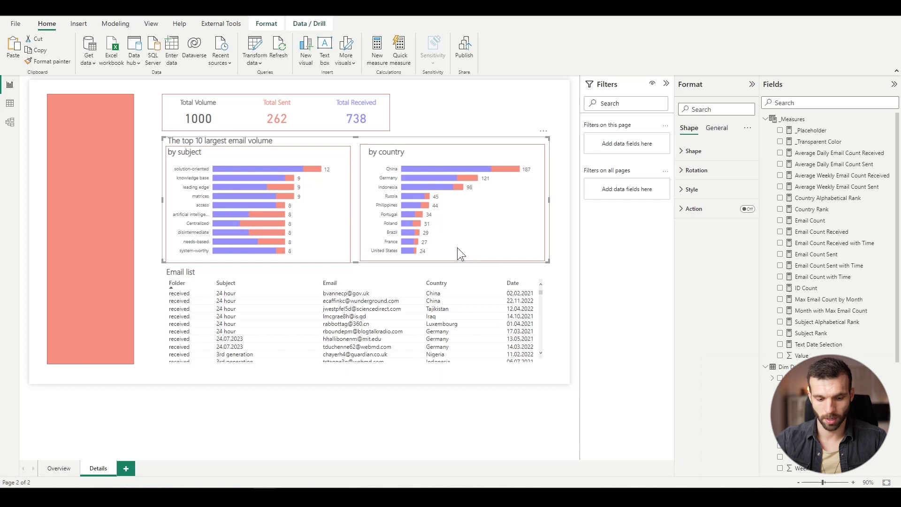
drag(280, 210, 277, 286)
click(277, 286)
click(154, 286)
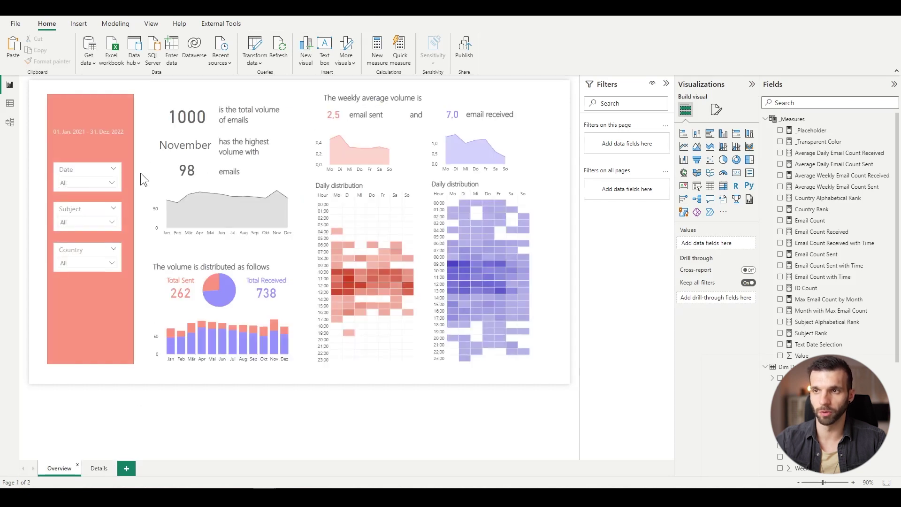
- On the Overview page, place outline frames around the total email volume section and the volume distribution section
click(212, 319)
drag(212, 319, 195, 126)
drag(368, 204, 336, 249)
drag(534, 172, 299, 172)
drag(219, 218, 199, 289)
click(184, 287)
- Place outline frames around the weekly average volume section and each of the two daily distribution heatmaps
drag(337, 238, 396, 215)
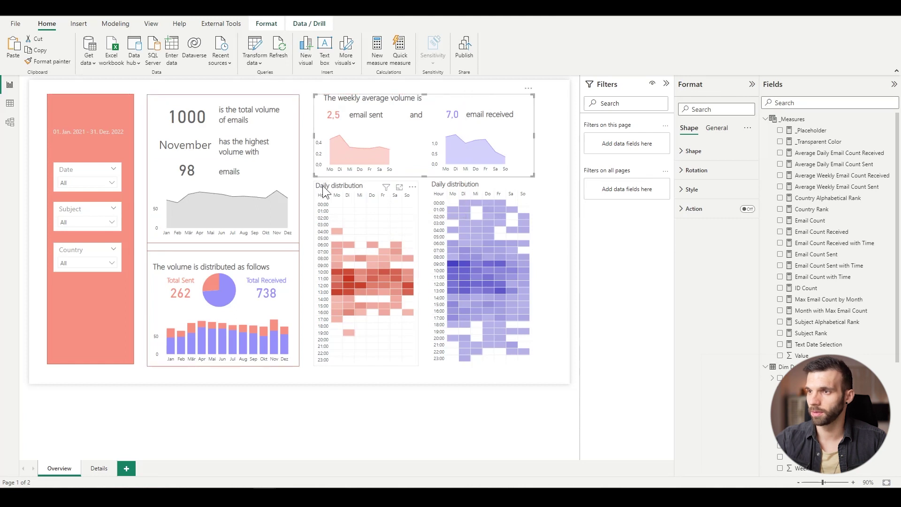
drag(374, 145, 373, 208)
drag(536, 222, 537, 135)
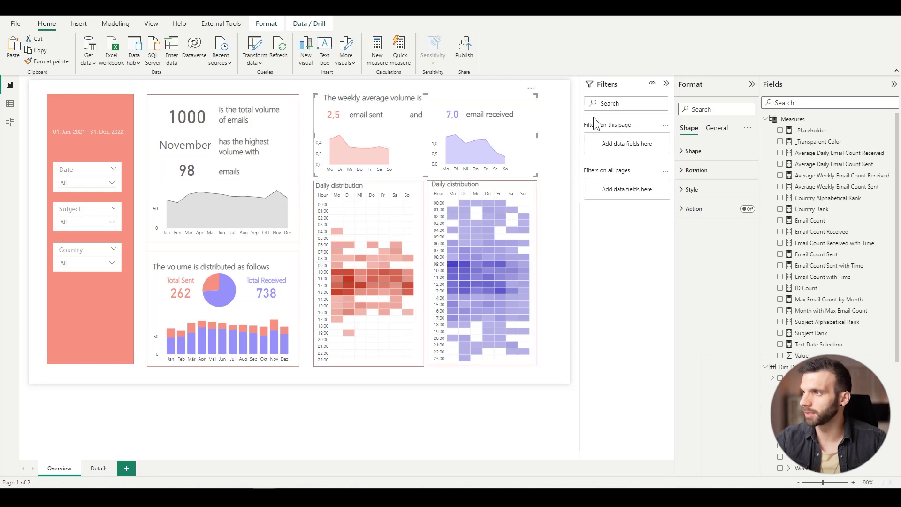
- Group the outline frames on the Overview page and move the group to the back of the layer order
click(151, 25)
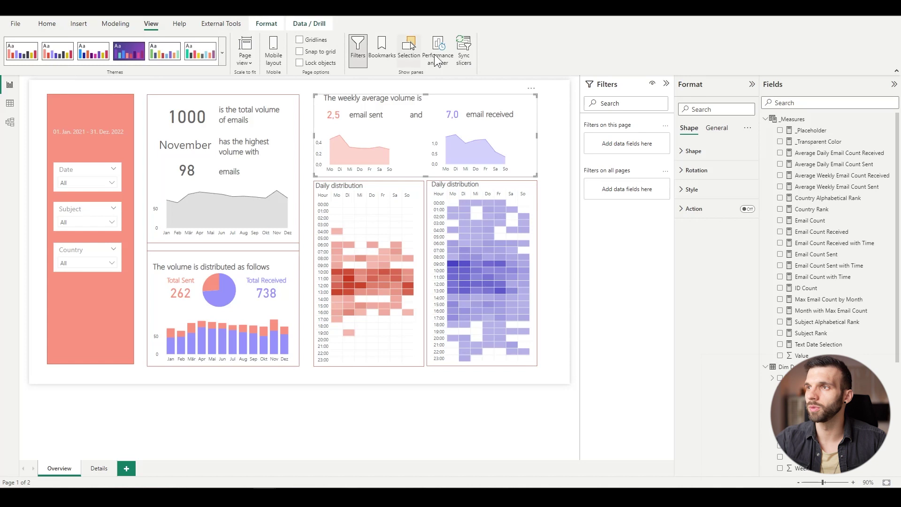
click(407, 56)
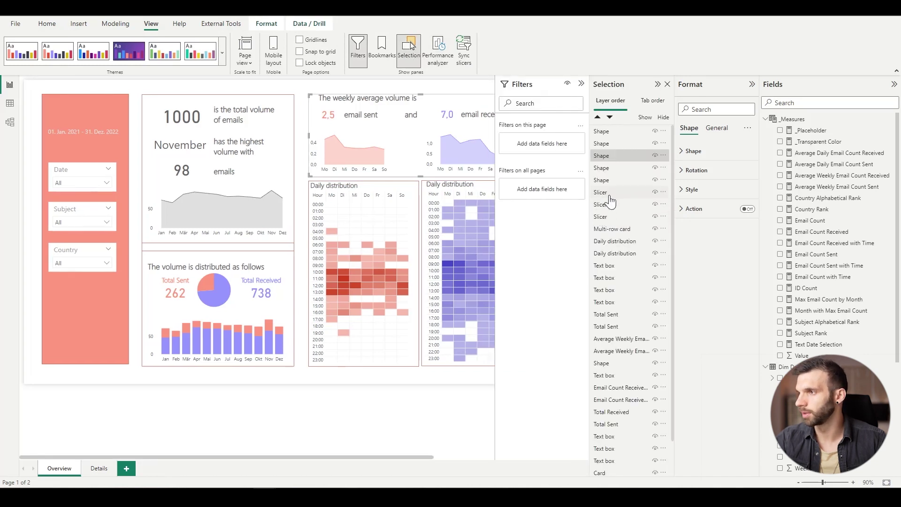
ctrl+click(610, 181)
shift+click(601, 133)
ctrl+click(598, 155)
key(ctrl+g)
drag(615, 131, 631, 461)
drag(629, 464, 630, 466)
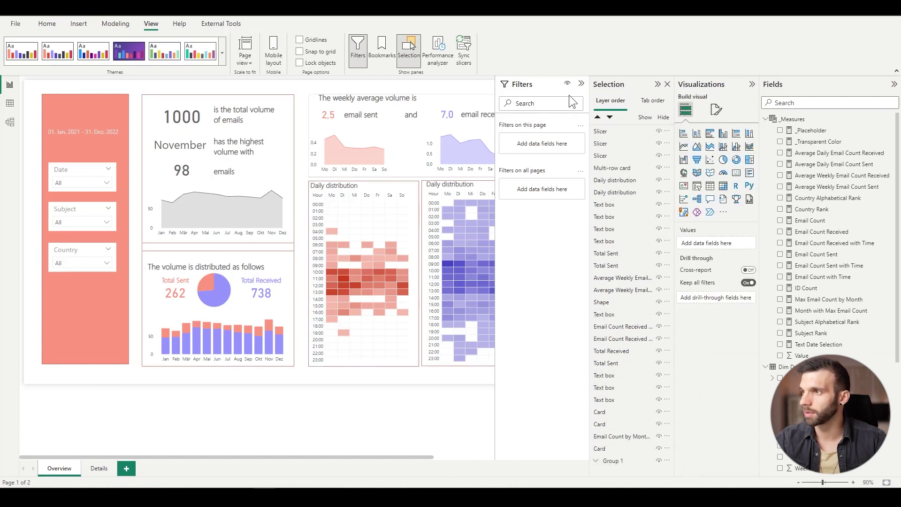
click(657, 84)
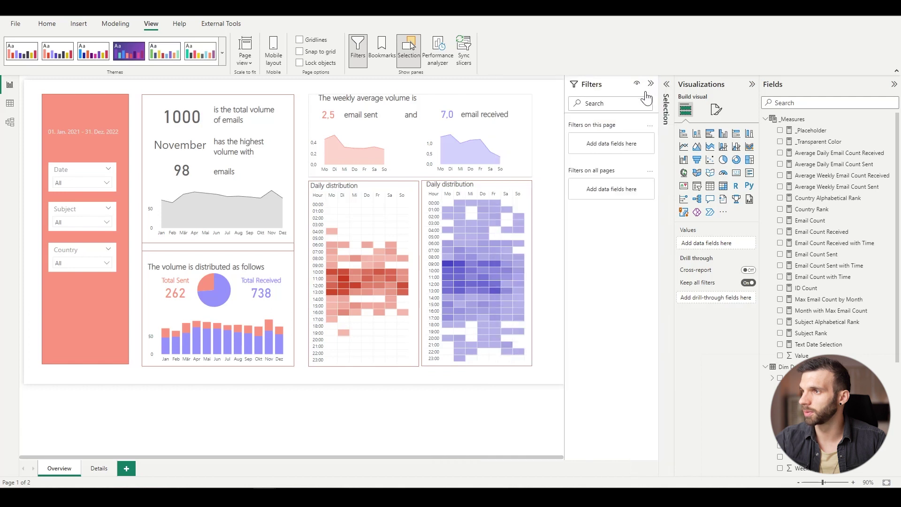
- Shift the weekly average area chart for received emails slightly to the right inside its frame
click(459, 142)
click(523, 153)
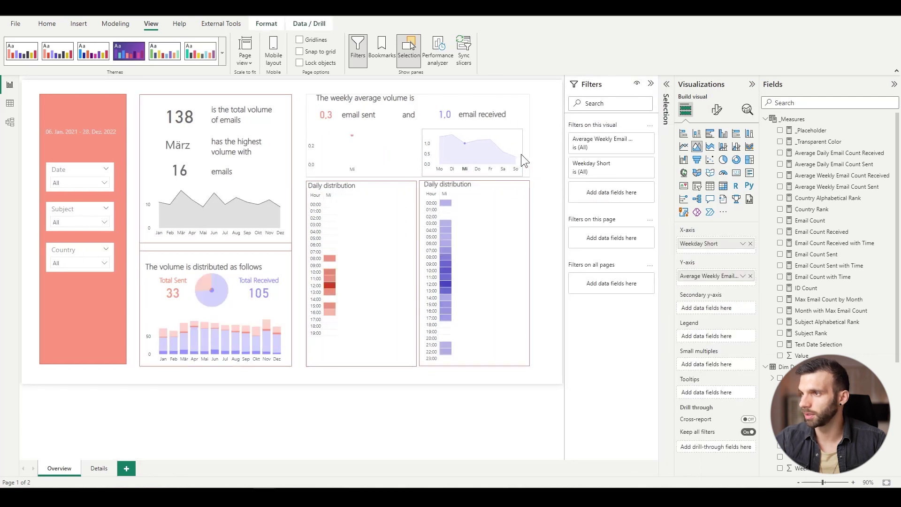
click(465, 168)
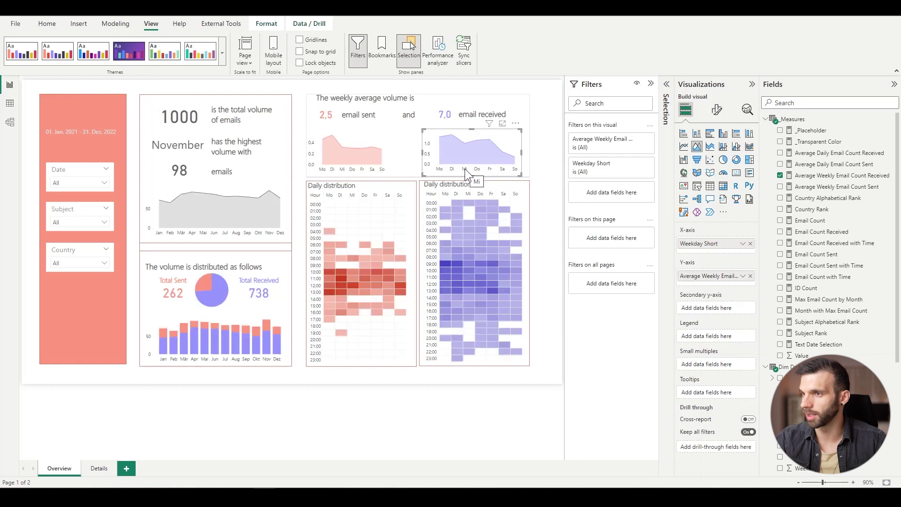
click(465, 168)
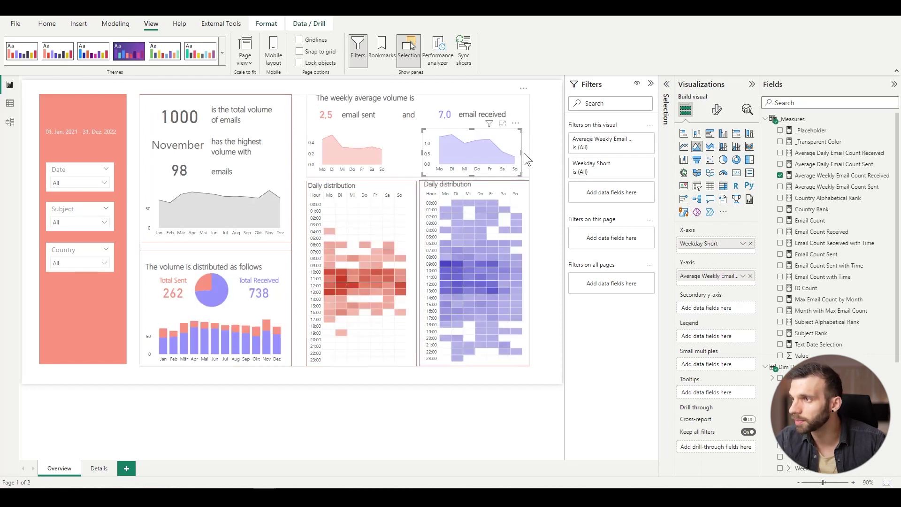
drag(438, 131, 441, 134)
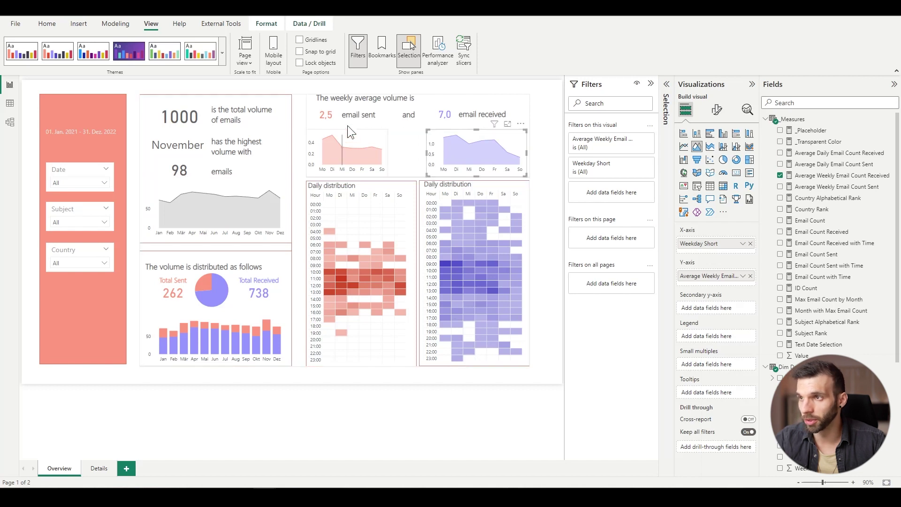
- Widen the weekly average area chart for sent emails and move the section's title and value row slightly down inside its frame
click(372, 145)
drag(388, 152, 402, 157)
click(326, 115)
shift+click(358, 115)
shift+click(408, 115)
shift+click(444, 115)
shift+click(482, 114)
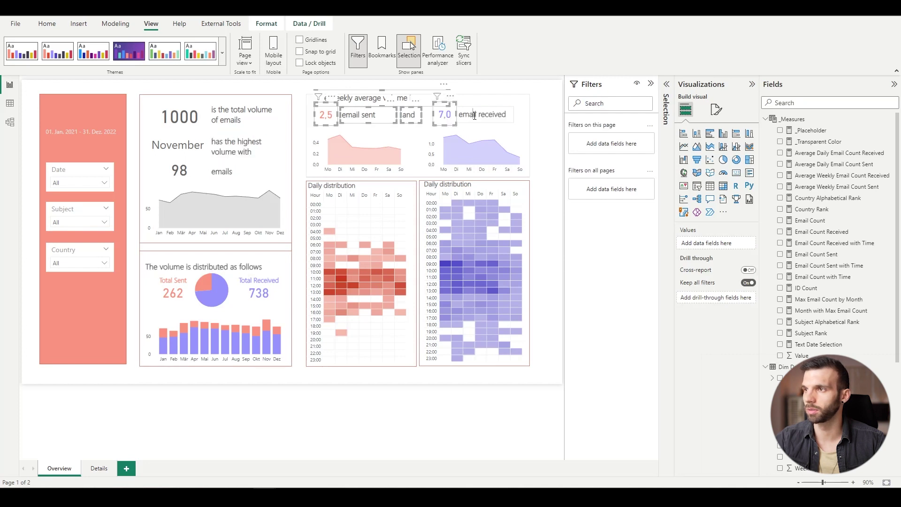
drag(361, 90, 362, 97)
click(362, 83)
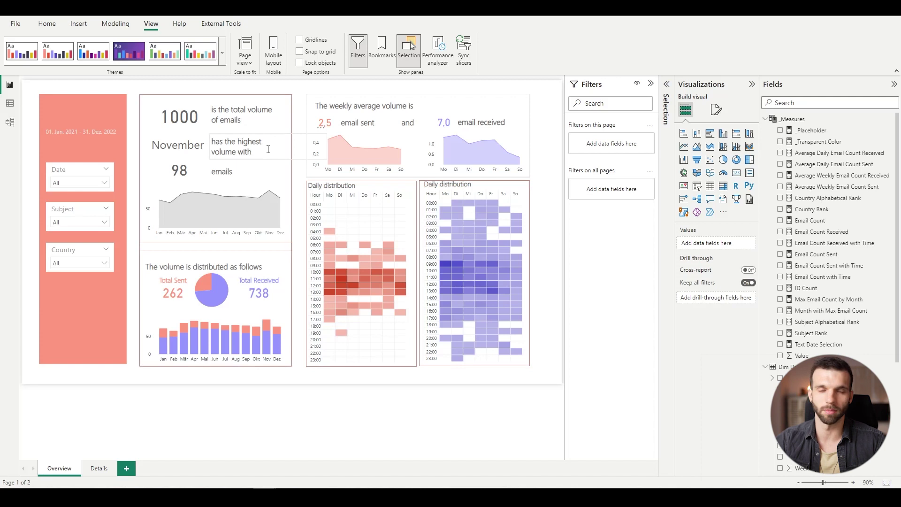
click(283, 172)
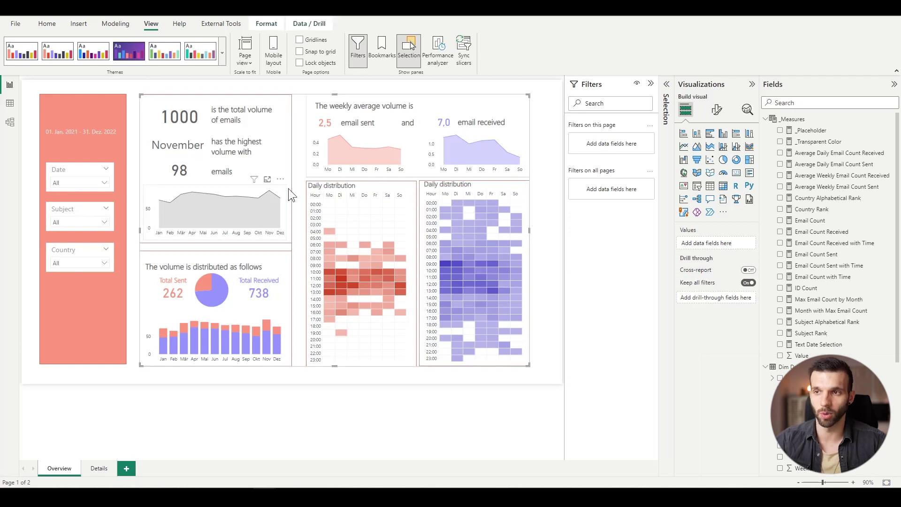
click(284, 174)
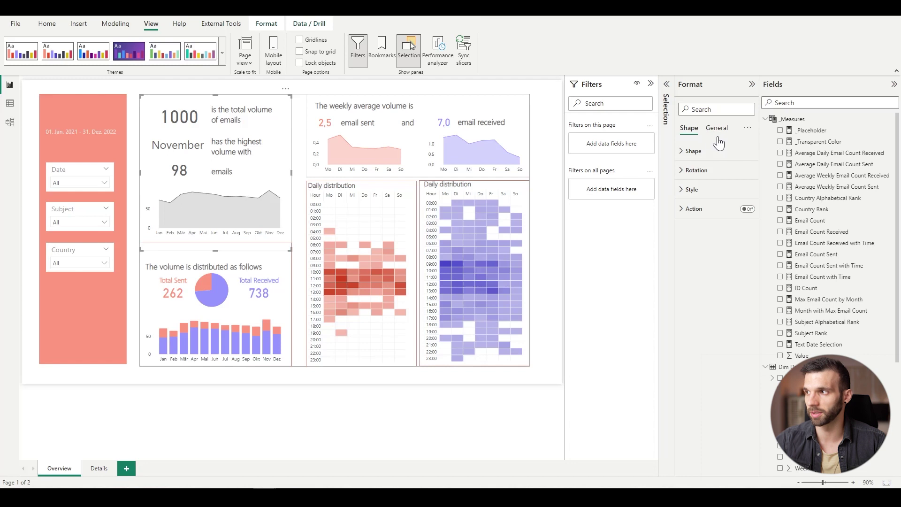
key(Escape)
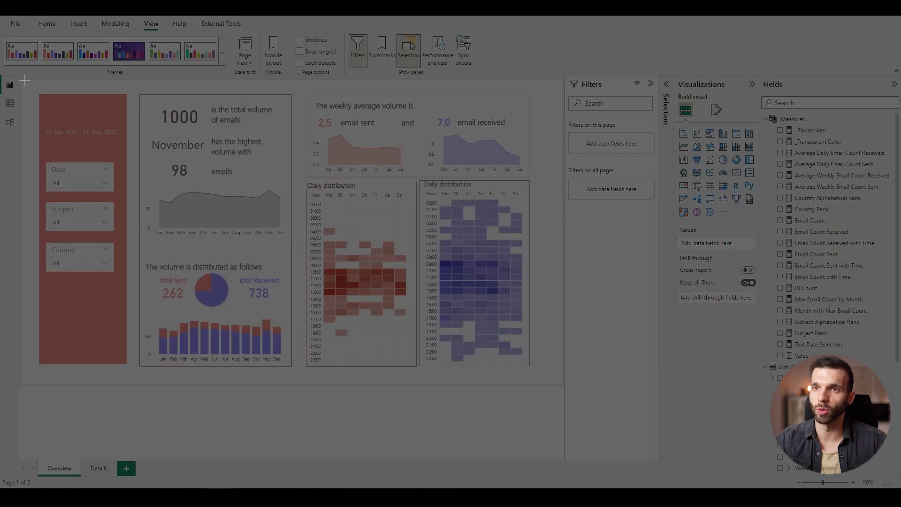
- Capture a screenshot of the Overview report page and paste it into the Email Report file in Figma
mouse_move(21, 79)
mouse_down()
mouse_move(398, 277)
mouse_move(532, 381)
mouse_move(579, 392)
mouse_up()
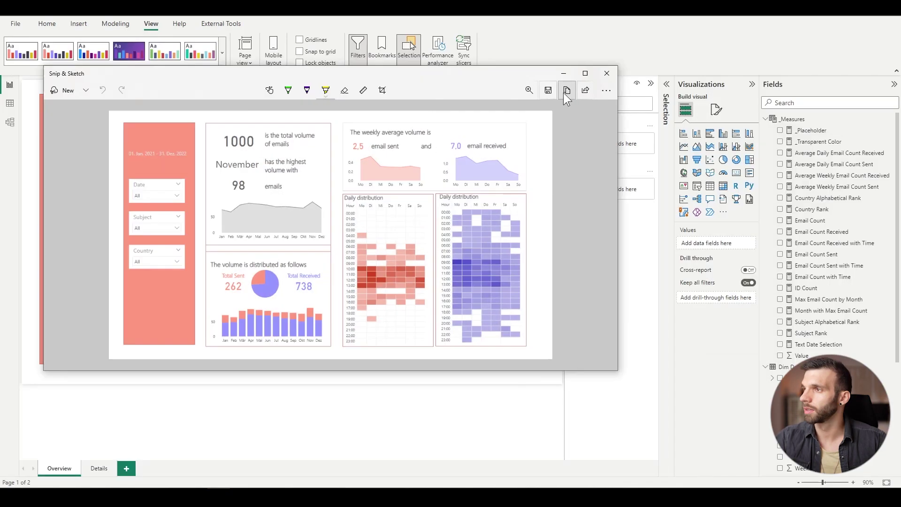
click(567, 90)
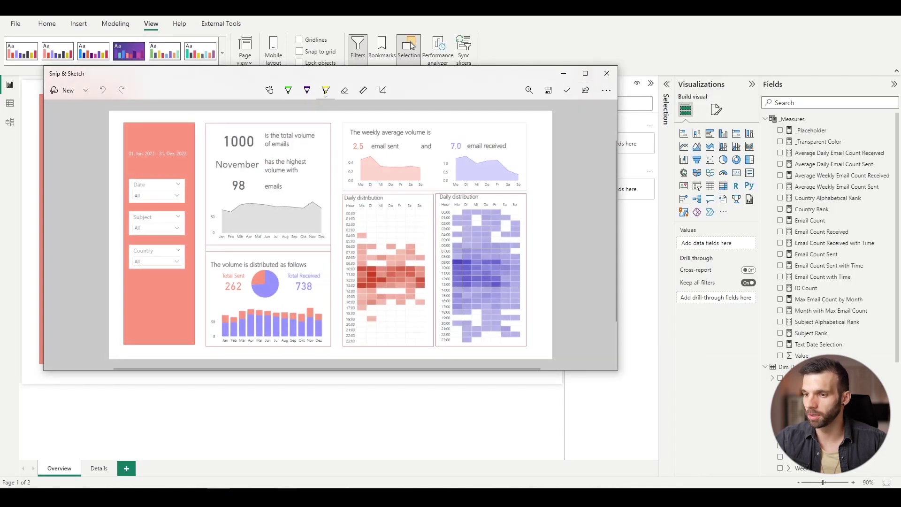
key(alt+Tab)
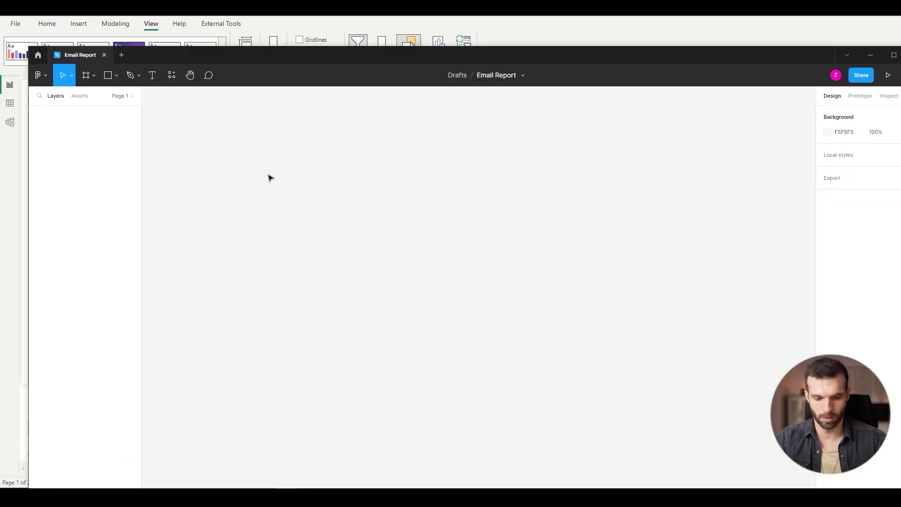
key(ctrl+v)
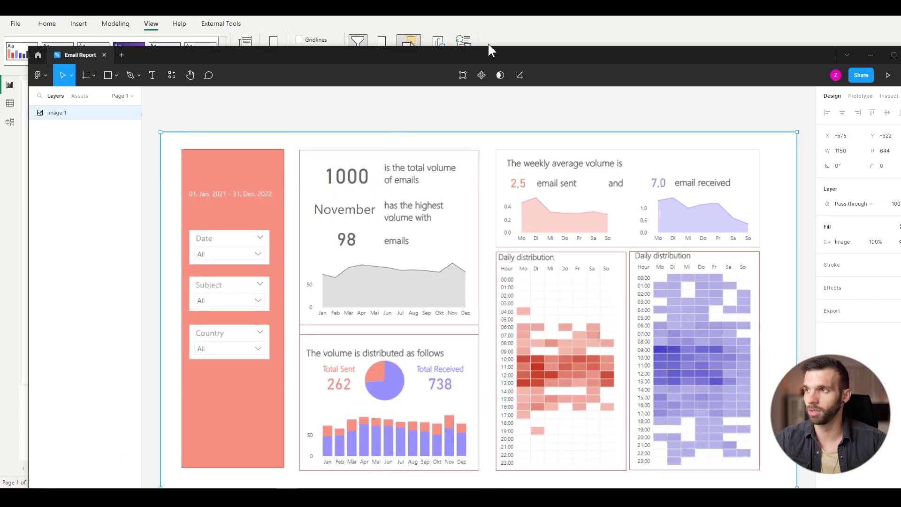
- Return to Power BI, capture the Details page, paste it into the Figma file and place it below the Overview screenshot
key(alt+Tab)
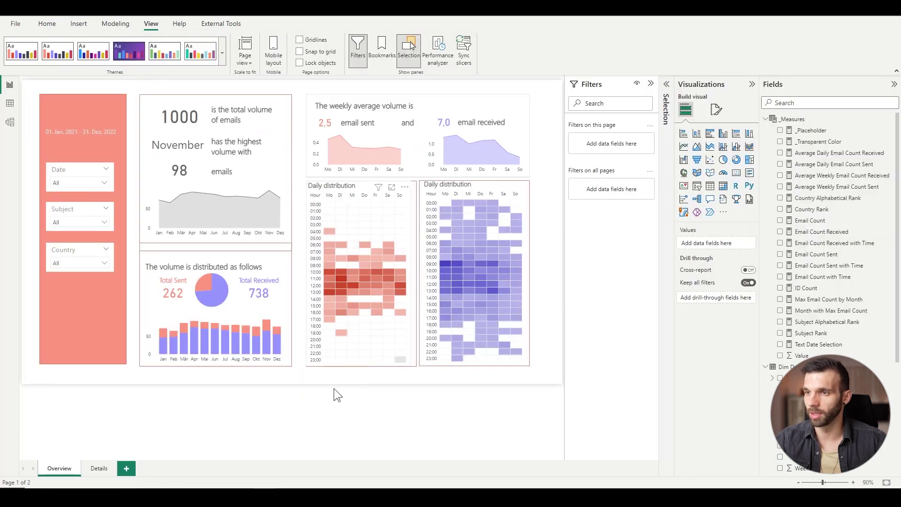
click(103, 471)
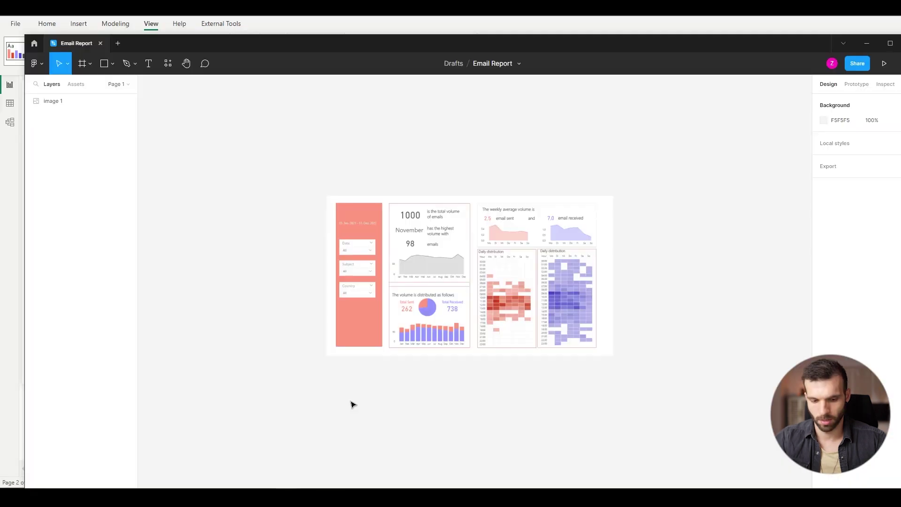
key(ctrl+v)
scroll(378, 410, down, 4)
drag(412, 346, 419, 439)
click(624, 315)
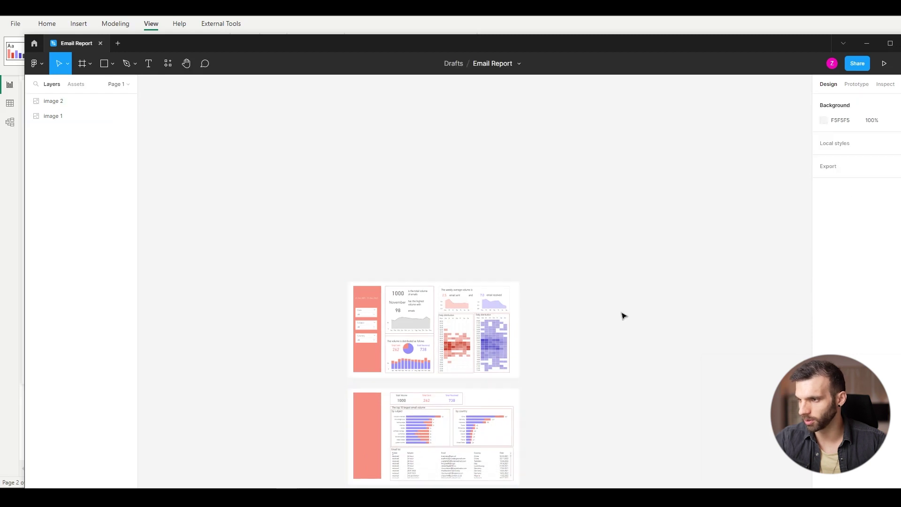
- Maximize the Figma window and add a Slide 16:9 frame of 1920 × 1080 beside the two screenshots
drag(782, 43, 783, 50)
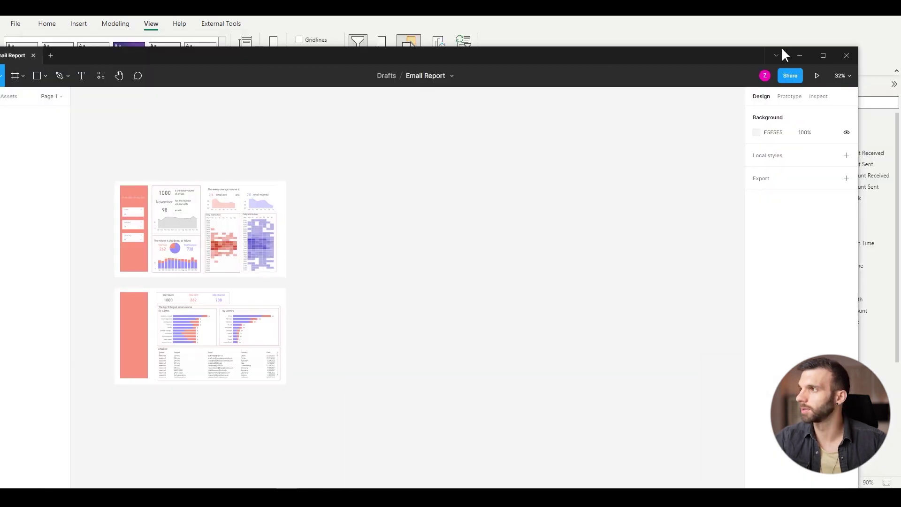
click(832, 55)
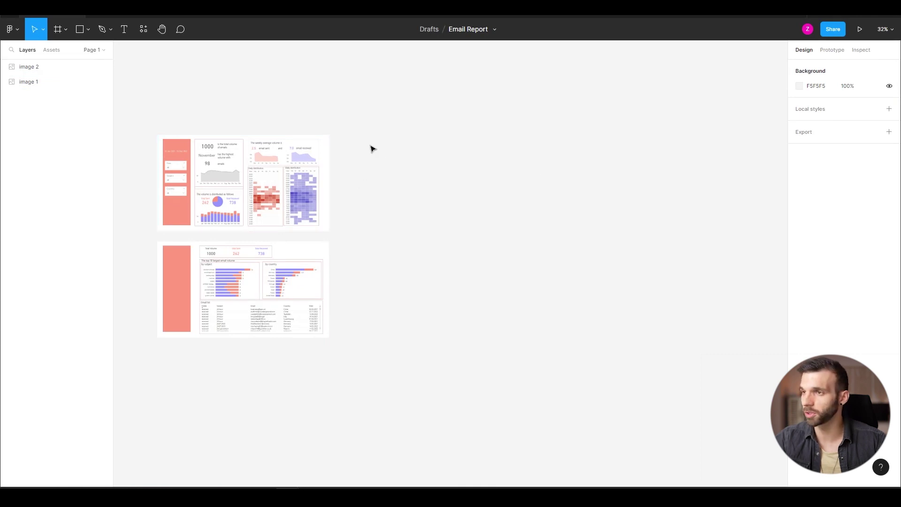
key(f)
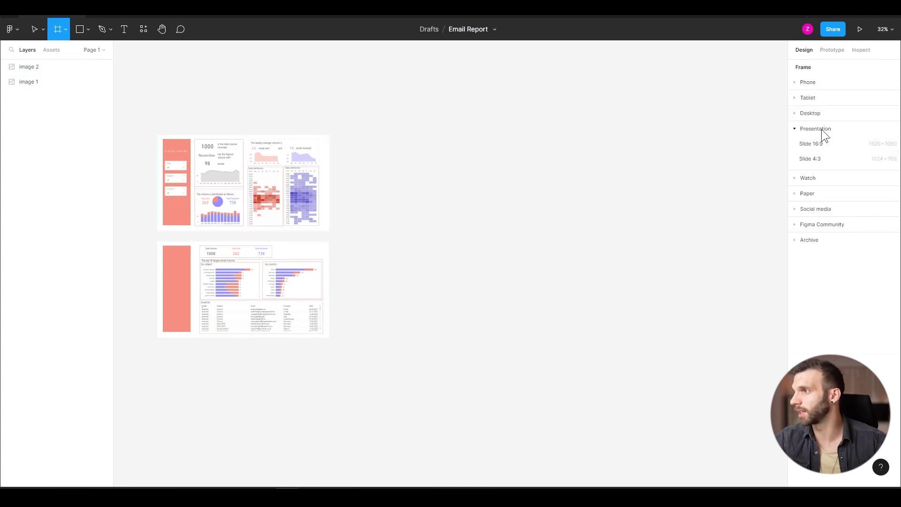
click(893, 153)
drag(388, 207, 427, 210)
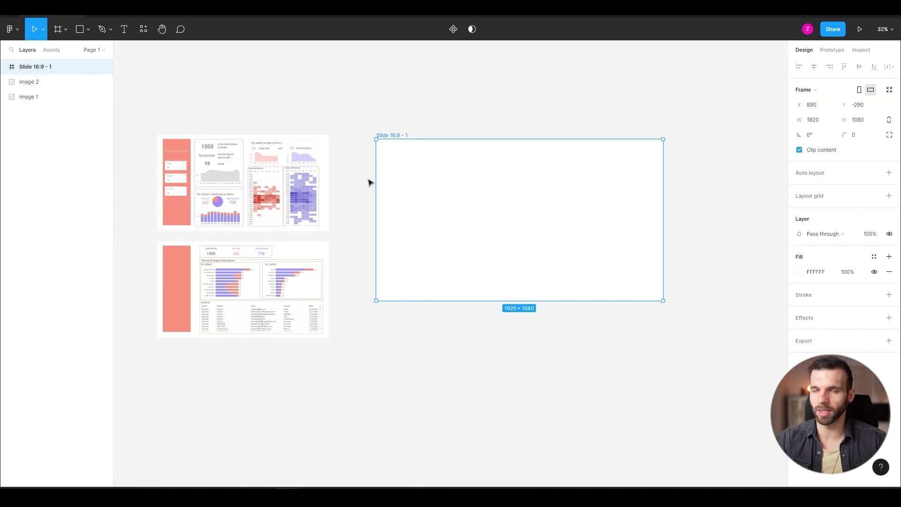
click(355, 254)
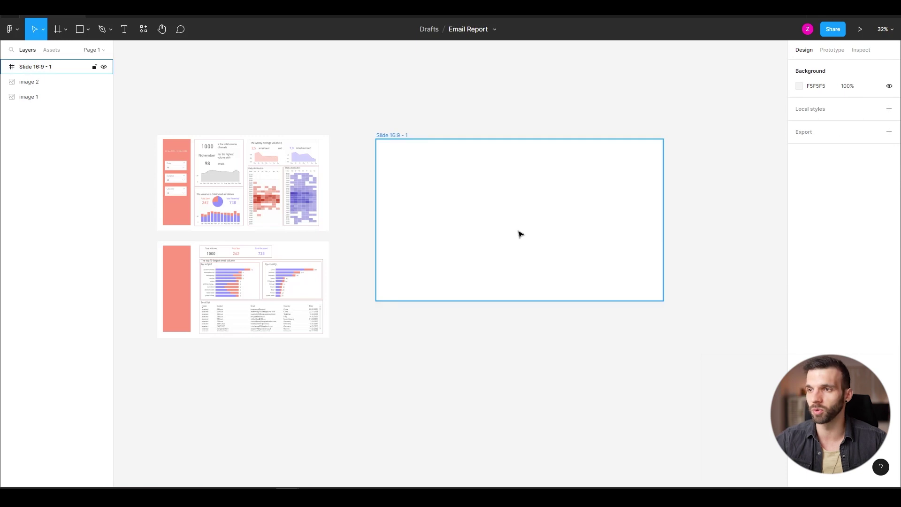
- Rename the new slide frame as Overview
scroll(506, 221, up, 2)
scroll(503, 221, down, 3)
double_click(417, 146)
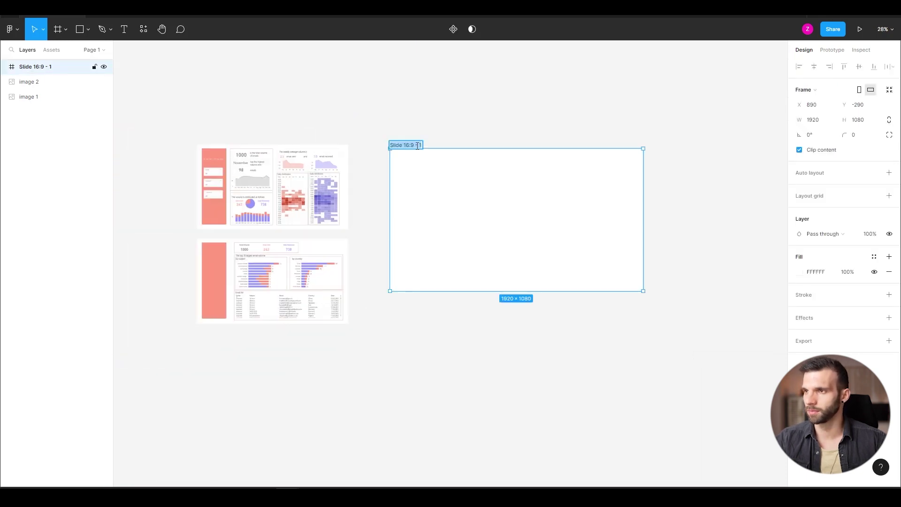
text(Overview)
key(Return)
- Move the Overview page screenshot into the Overview frame and scale it to fill the frame at 1920 × 1080
click(368, 221)
click(292, 185)
drag(254, 185, 442, 192)
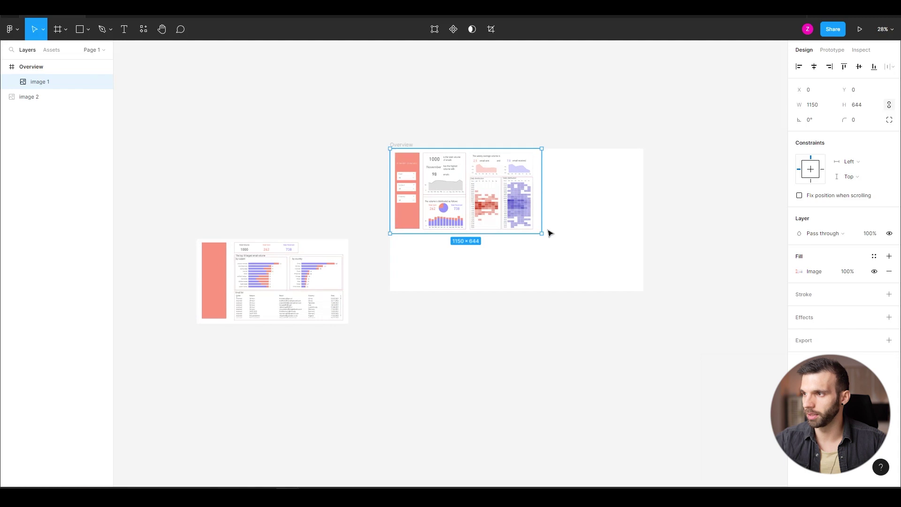
drag(543, 235, 642, 292)
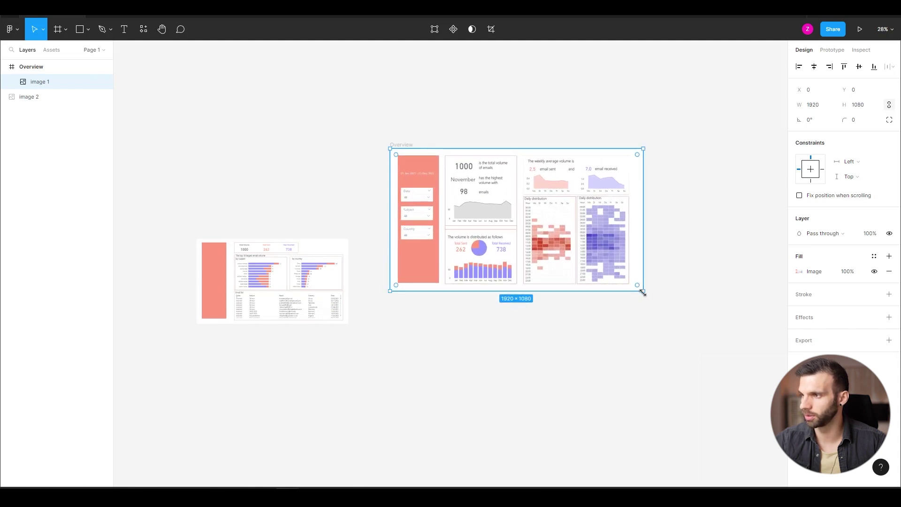
click(597, 340)
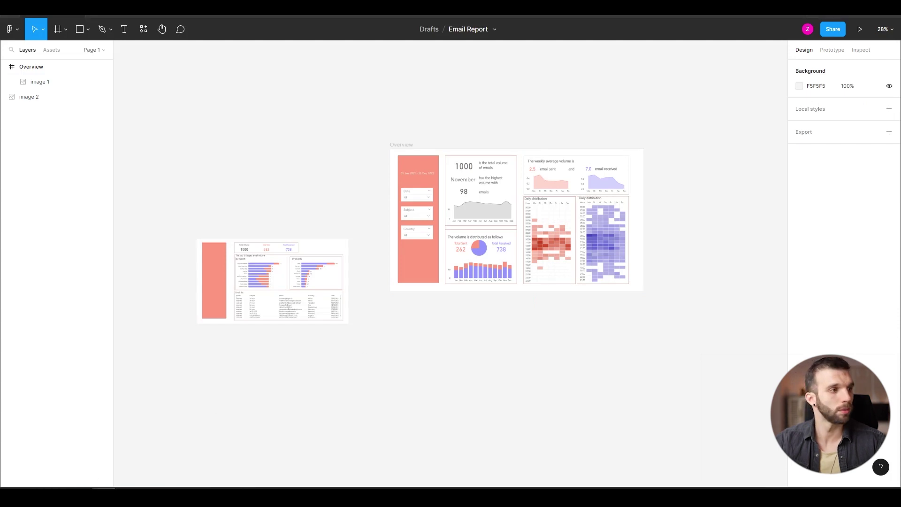
- Import the Background 1 image into the Overview frame at full size and place its layer beneath image 1
drag(280, 144, 485, 240)
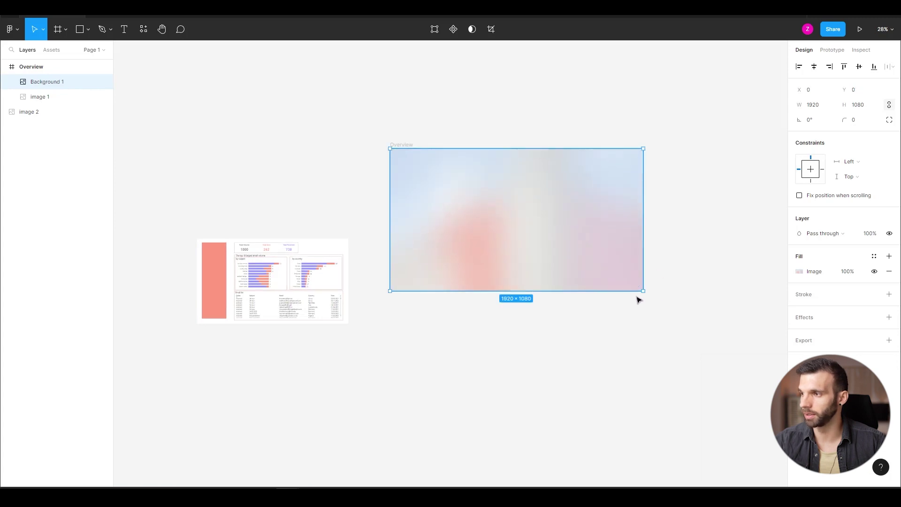
scroll(650, 296, up, 5)
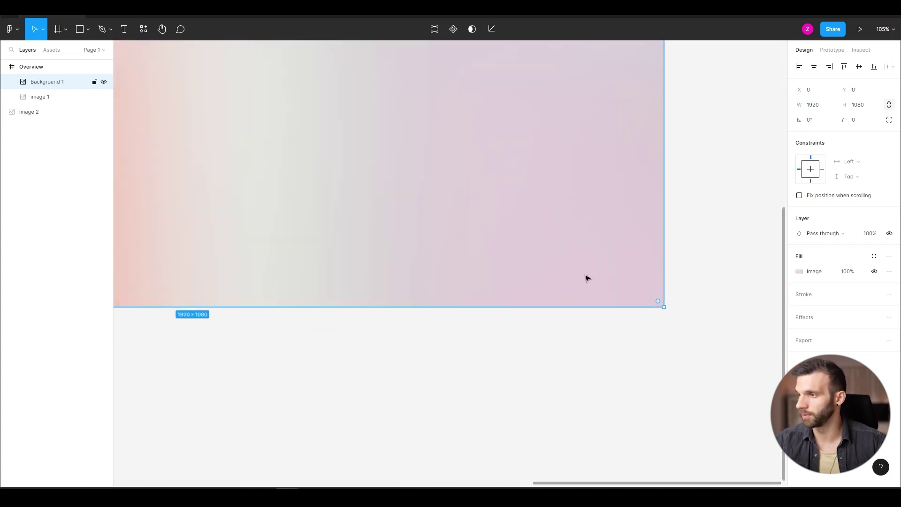
scroll(585, 277, down, 3)
scroll(500, 274, down, 3)
drag(76, 83, 61, 98)
scroll(466, 248, up, 2)
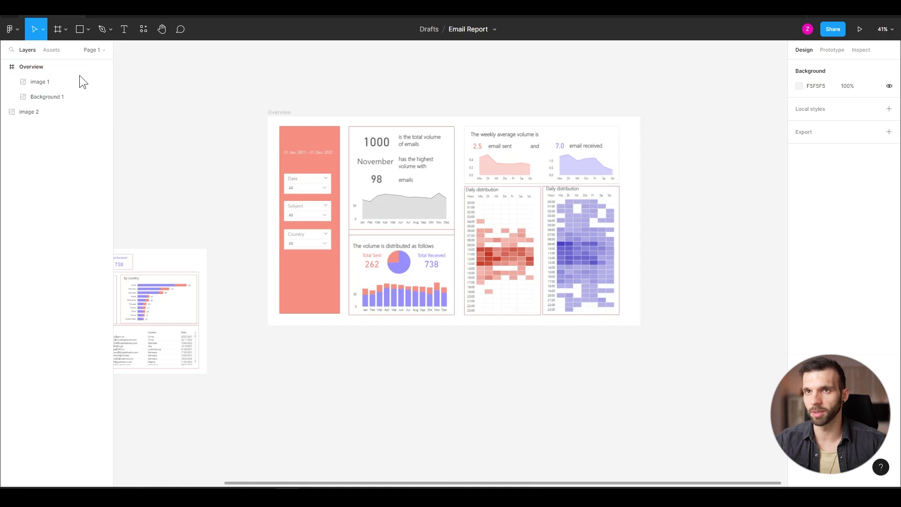
- Temporarily hide image 1 to view the background image beneath it, and show it again
click(47, 96)
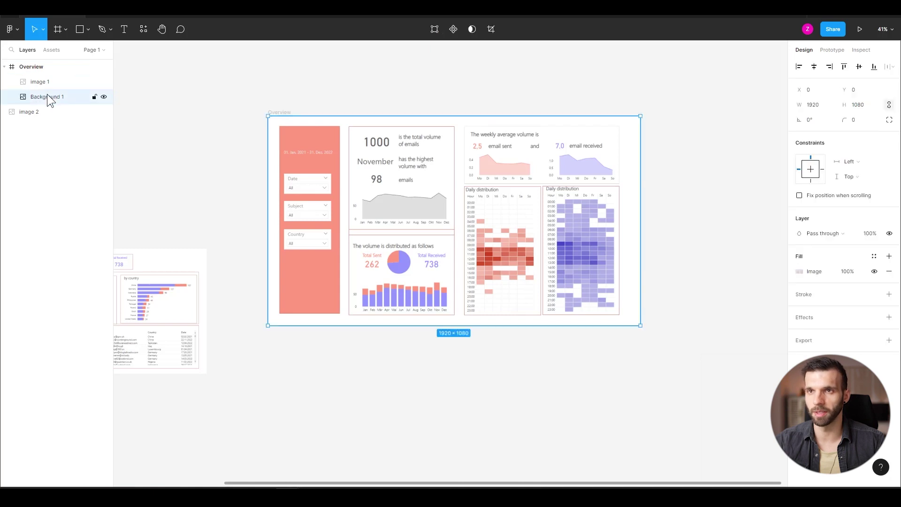
click(103, 82)
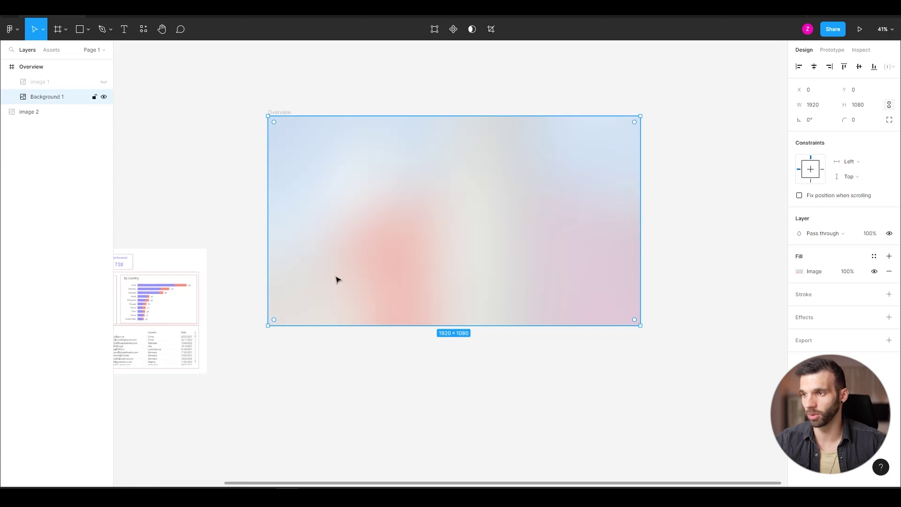
click(104, 82)
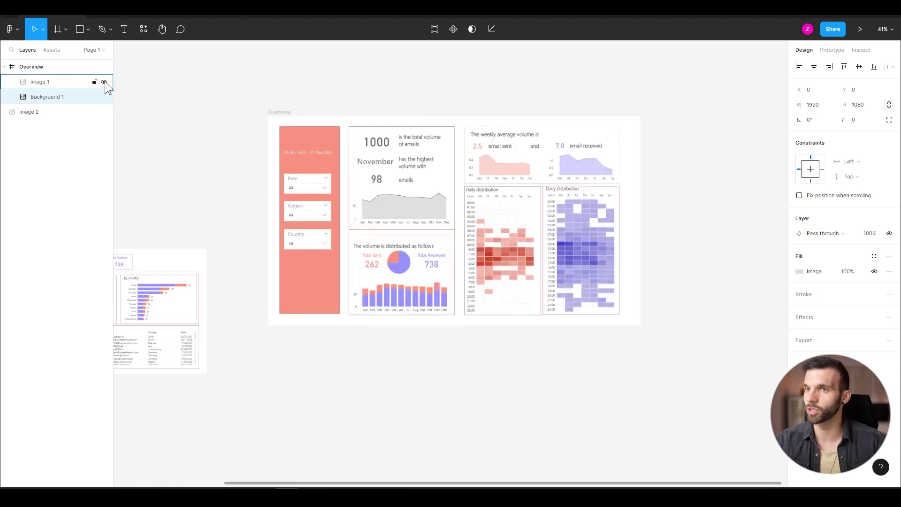
- Draw a rectangle of about 541 × 977 over the total volume and distribution sections, with a corner radius of 30
click(778, 208)
scroll(539, 221, up, 5)
scroll(527, 223, down, 2)
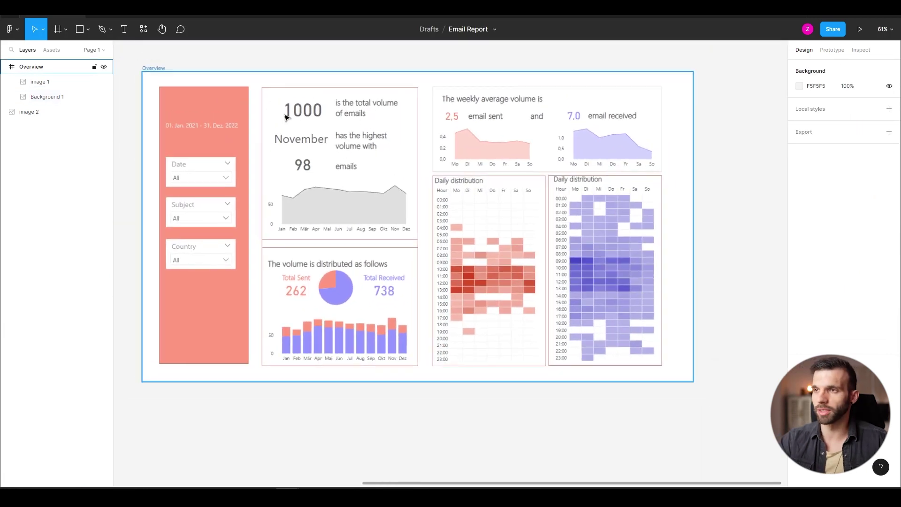
key(r)
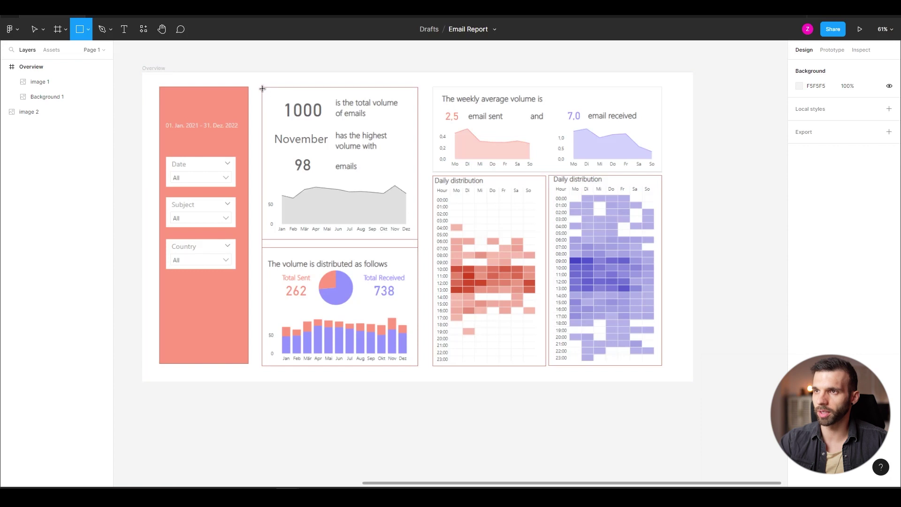
drag(262, 88, 418, 368)
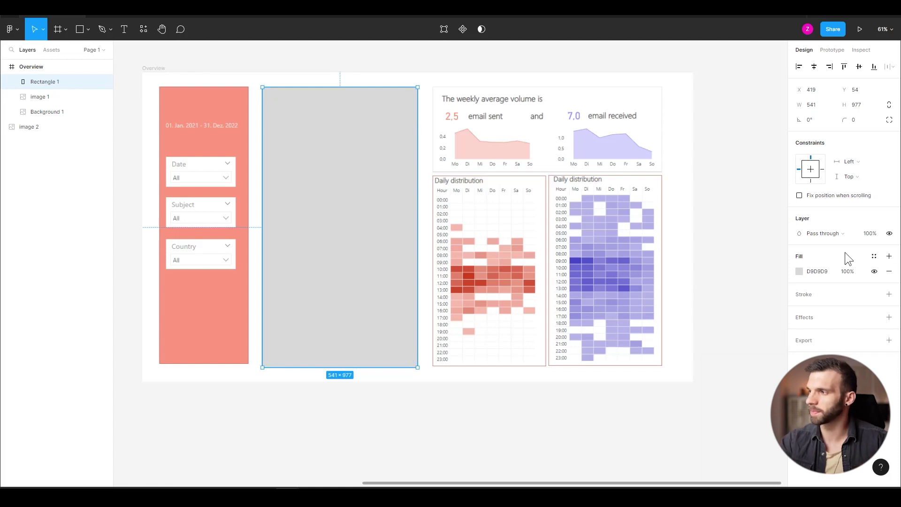
click(853, 120)
text(30)
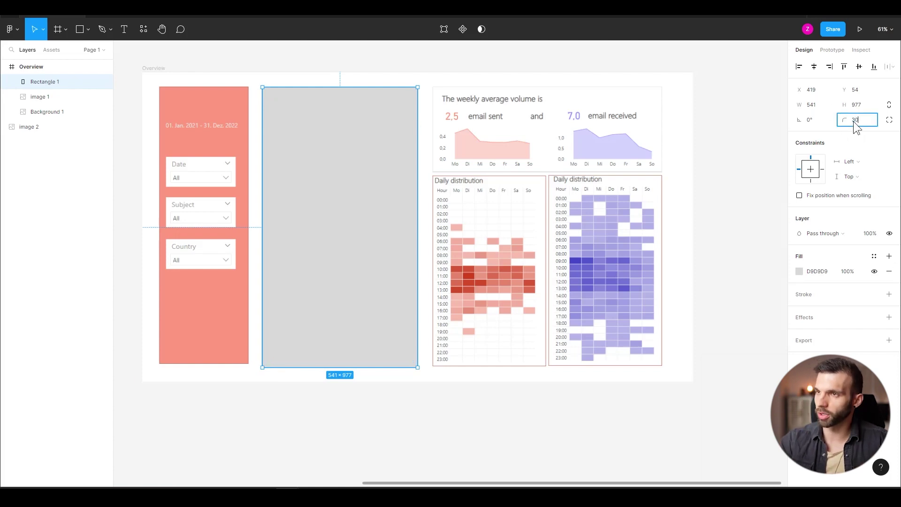
key(Return)
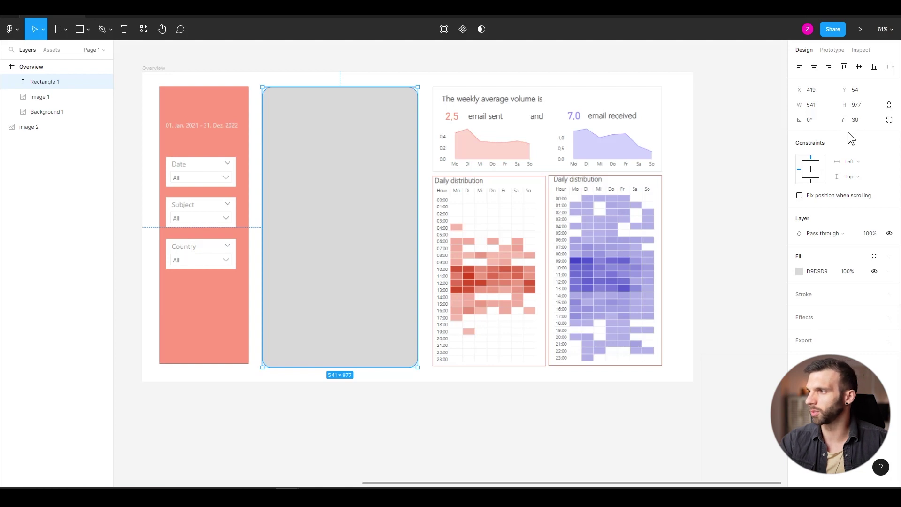
- Set the rectangle's fill to FFFFFF with the Overlay blend mode and 40% opacity
click(819, 275)
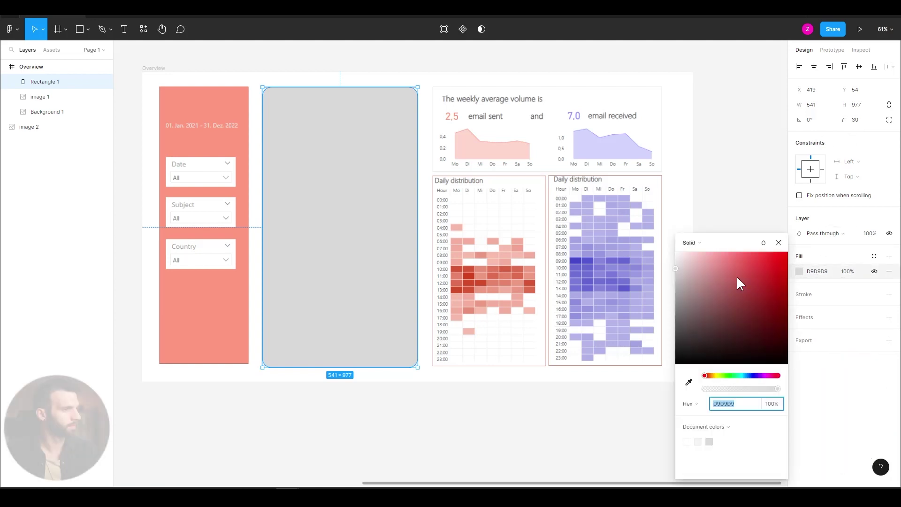
text(f)
key(Tab)
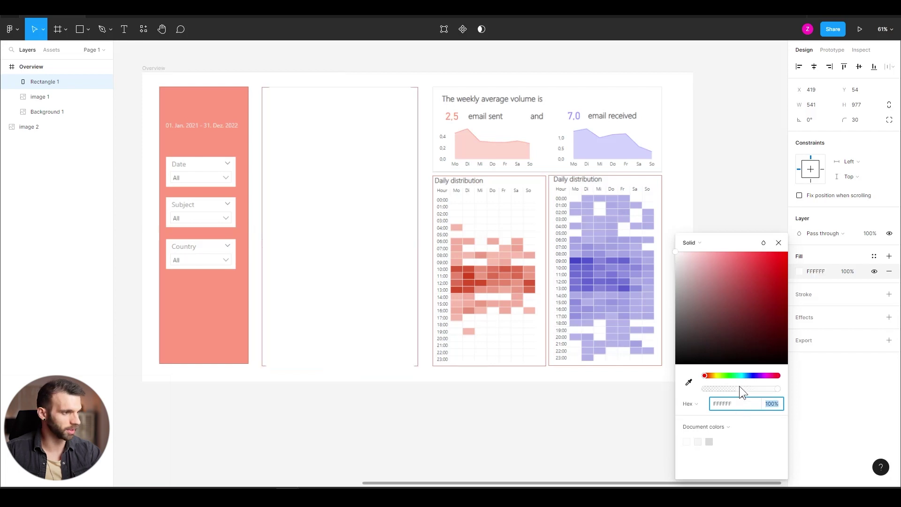
click(765, 241)
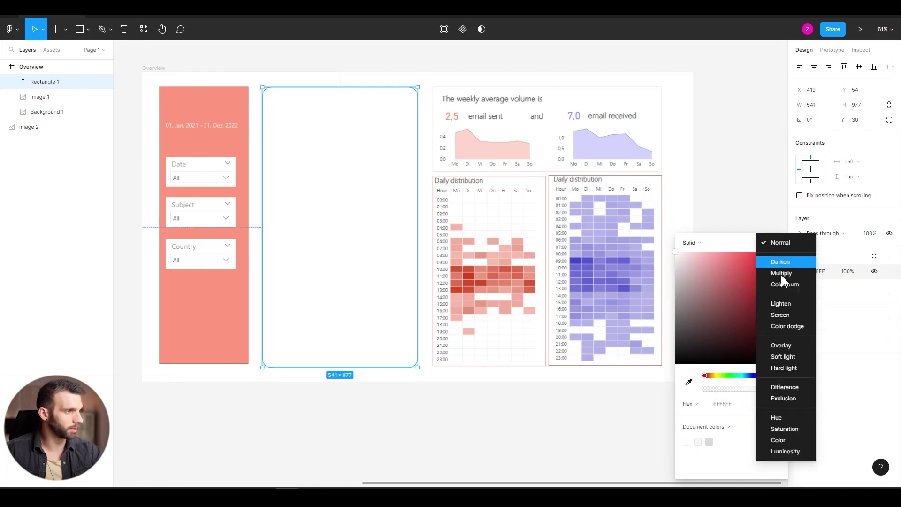
click(799, 347)
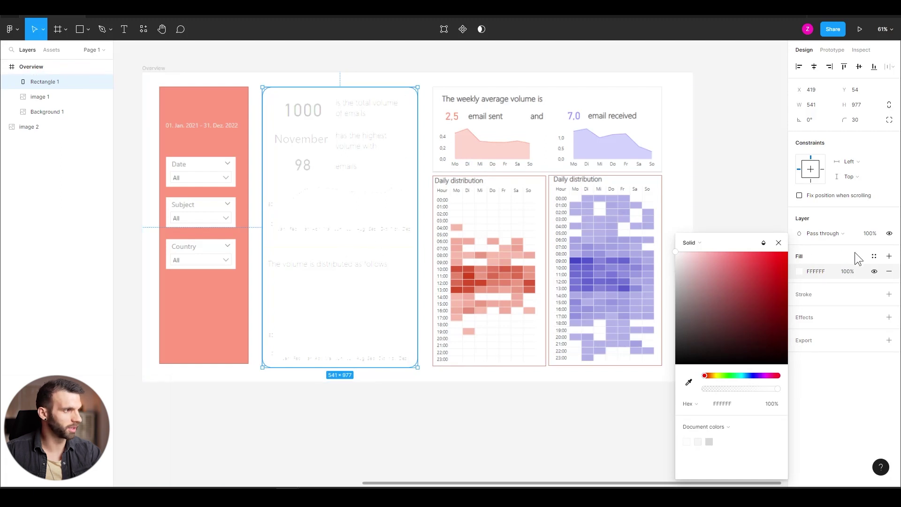
click(765, 404)
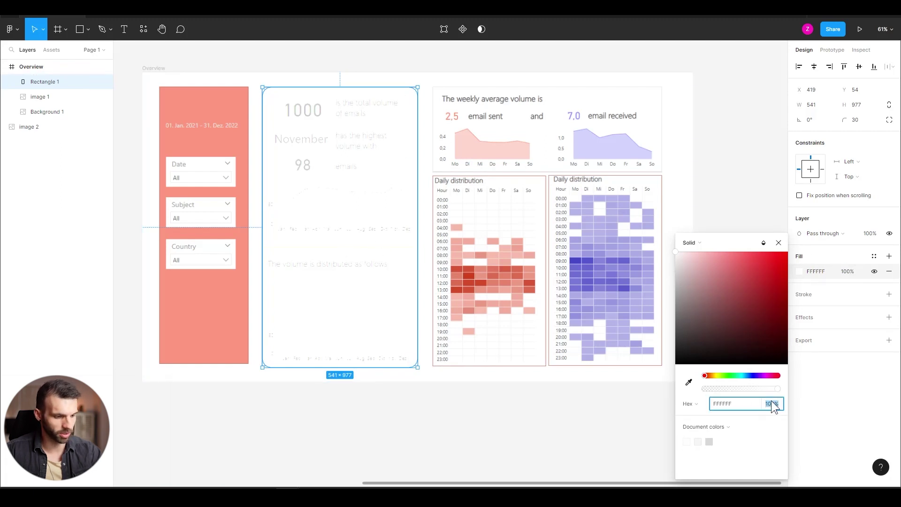
key(Return)
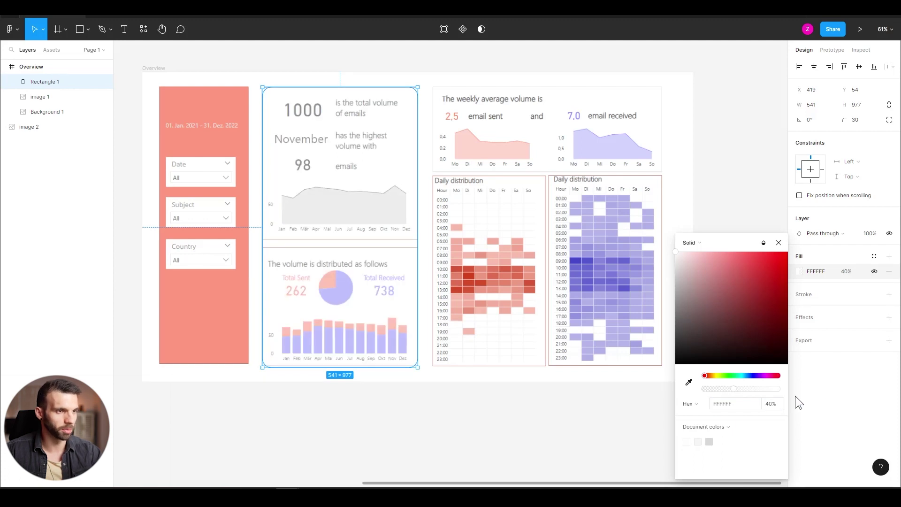
click(841, 376)
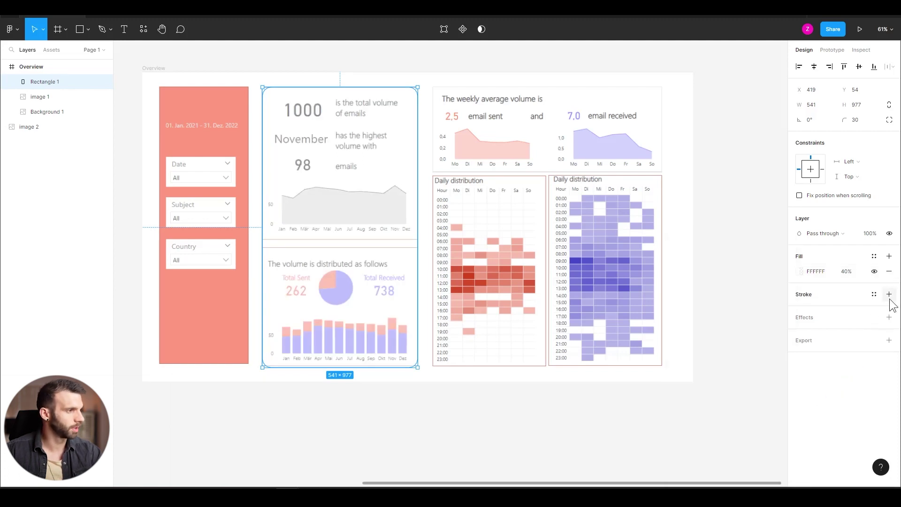
- Add an FFFFFF stroke to the rectangle with the Overlay blend mode and 35% opacity
click(890, 295)
click(816, 309)
text(f)
key(Return)
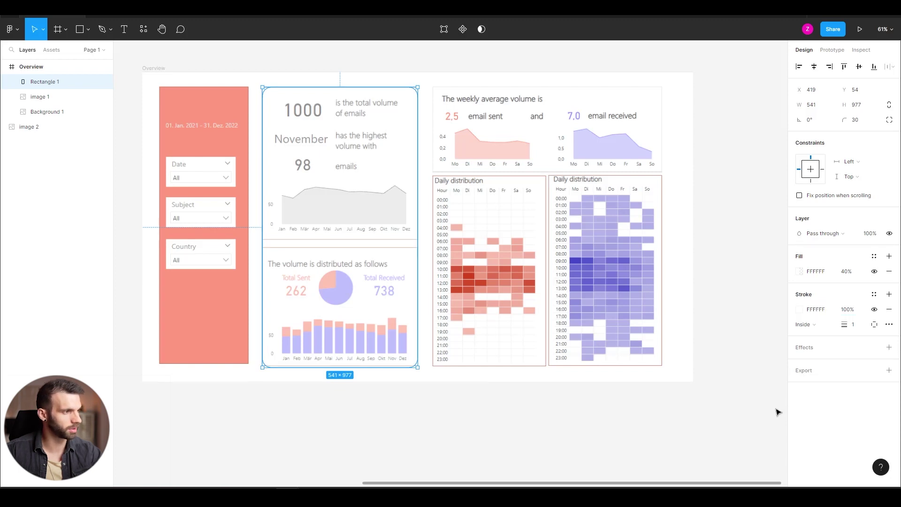
click(799, 309)
click(764, 242)
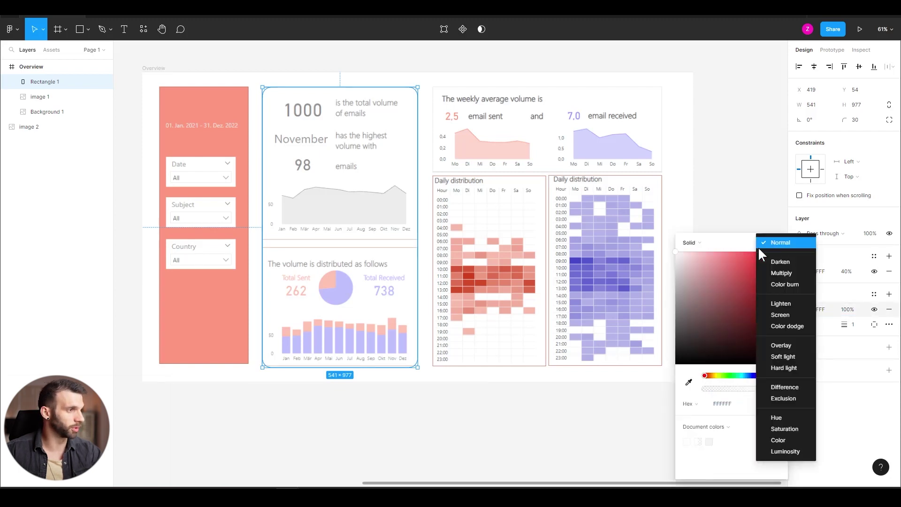
click(791, 347)
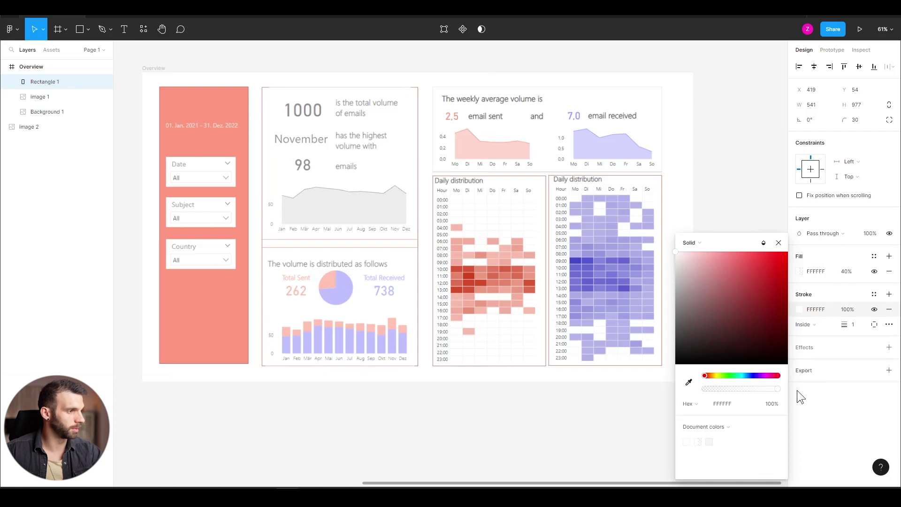
click(771, 403)
text(35)
key(Return)
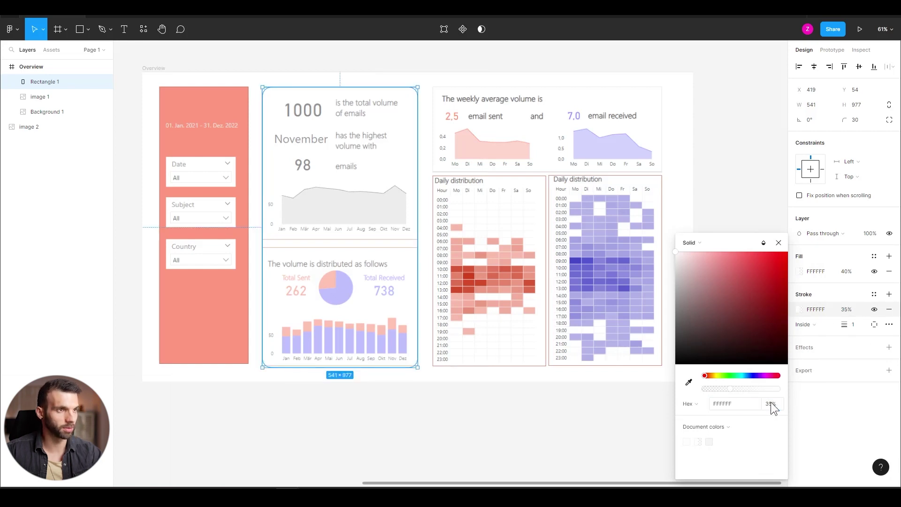
click(847, 404)
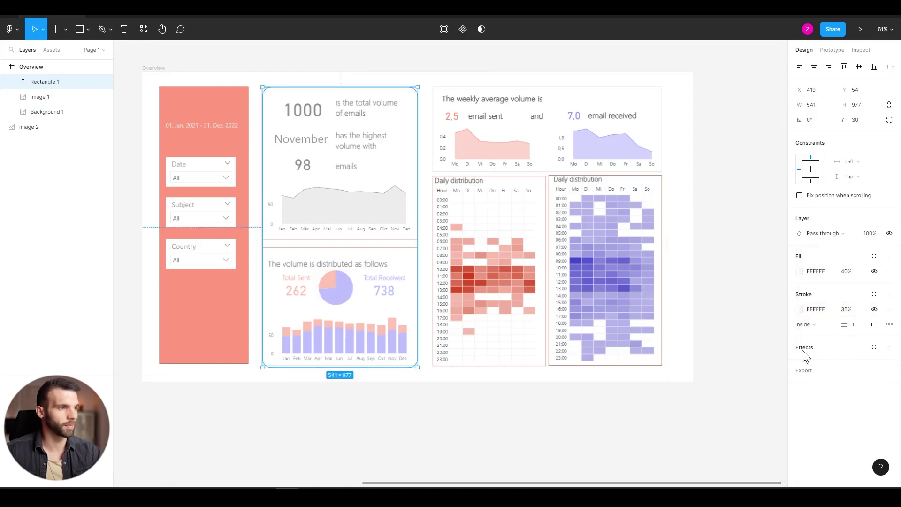
- Hide image 1 and add a drop shadow to the rectangle with X 6, Y 6, blur 6 and 10% opacity
click(104, 96)
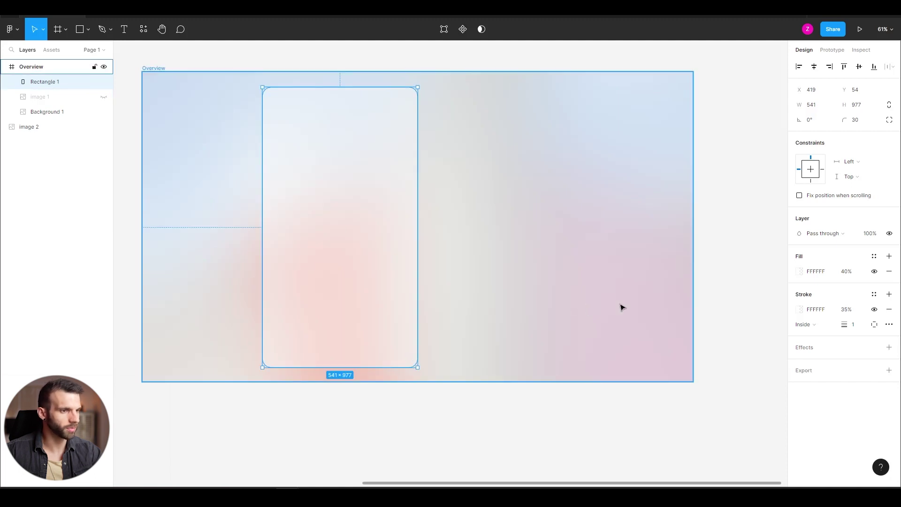
click(890, 348)
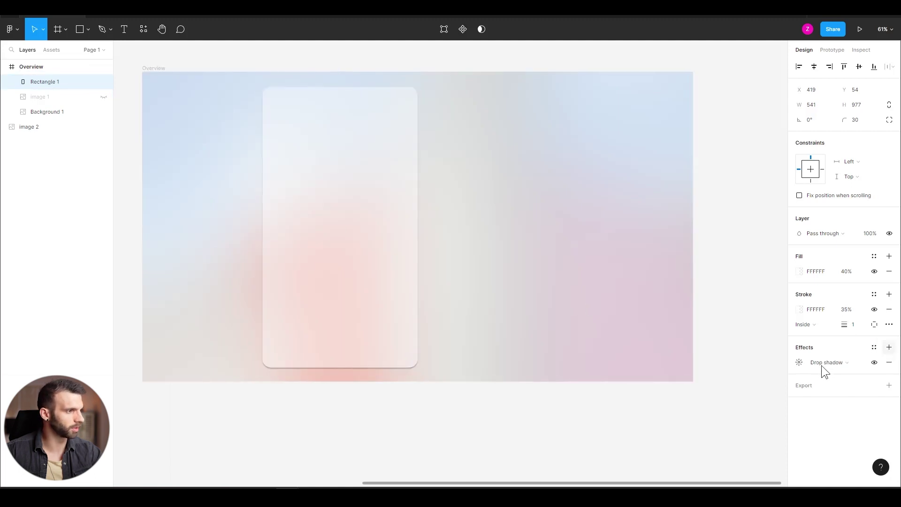
click(799, 362)
text(6)
key(Tab)
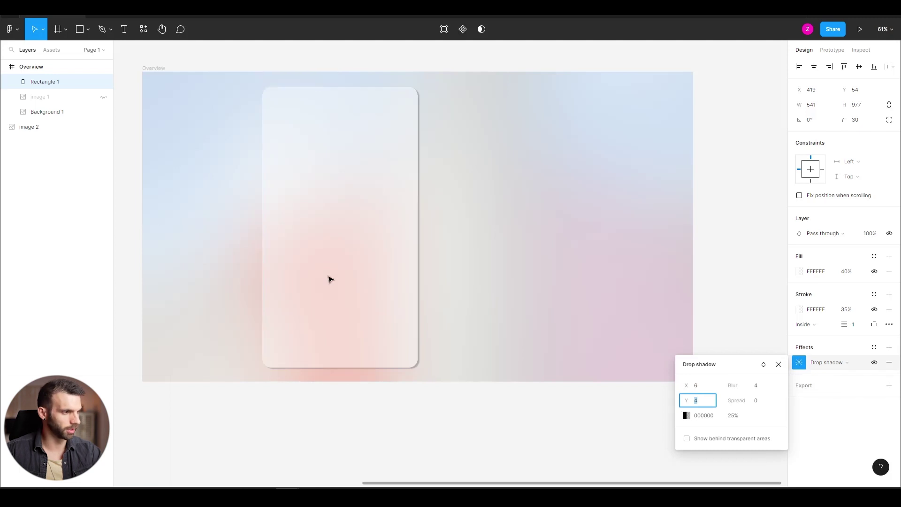
key(Tab)
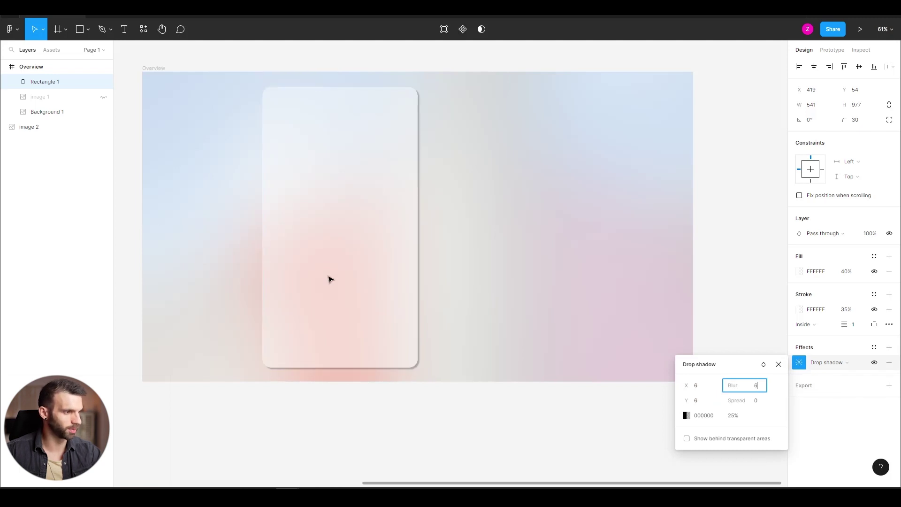
text(6)
key(Tab)
key(Tab)
key(Tab)
key(Tab)
text(10%)
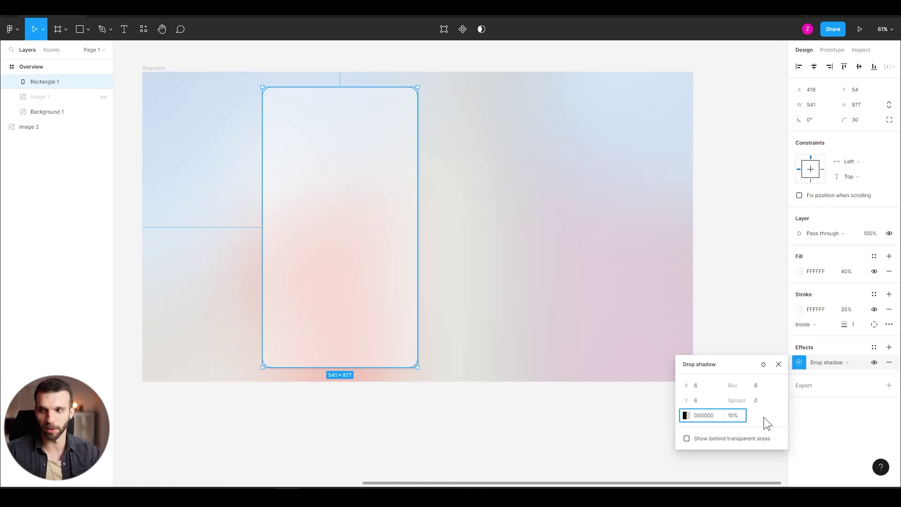
- Add an inner shadow to the rectangle with X 2, Y 2, blur 5 and 5% opacity
click(890, 347)
click(829, 367)
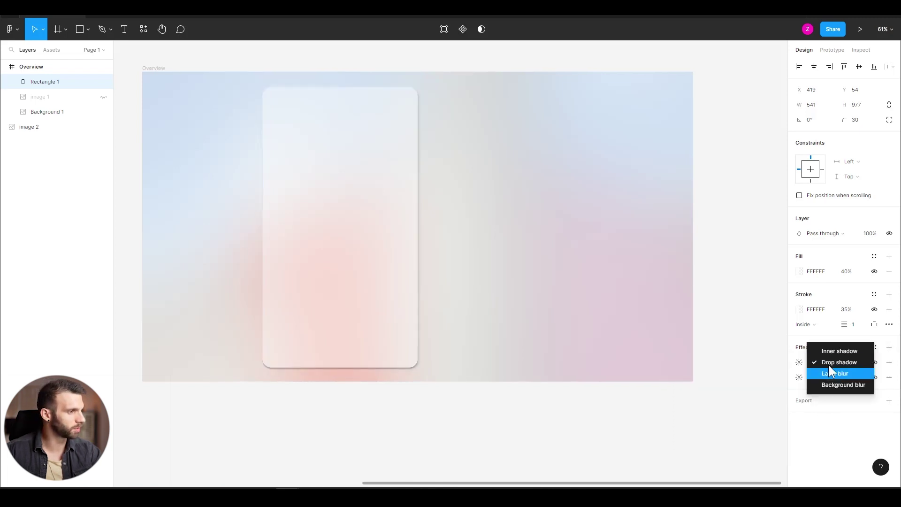
click(831, 349)
click(794, 359)
text(2)
key(Tab)
text(2)
key(Tab)
text(58)
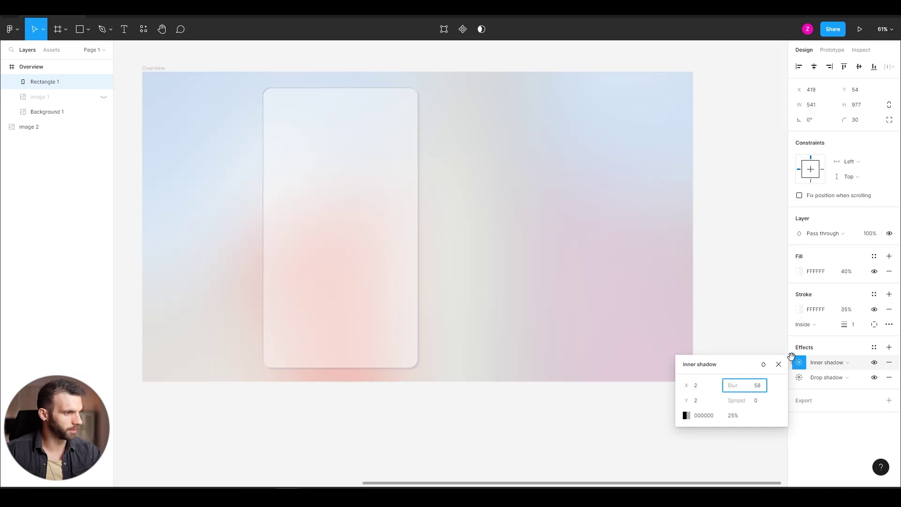
key(Tab)
key(Tab)
key(Tab)
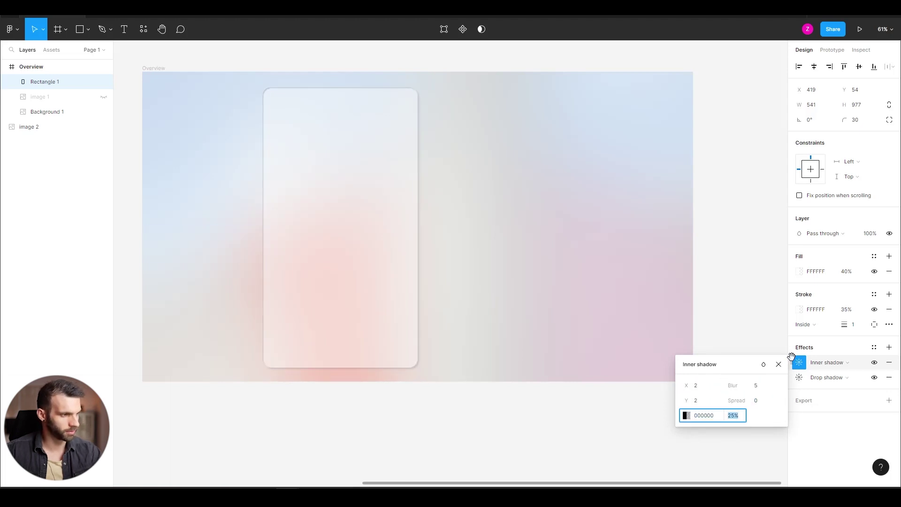
text(5)
key(Return)
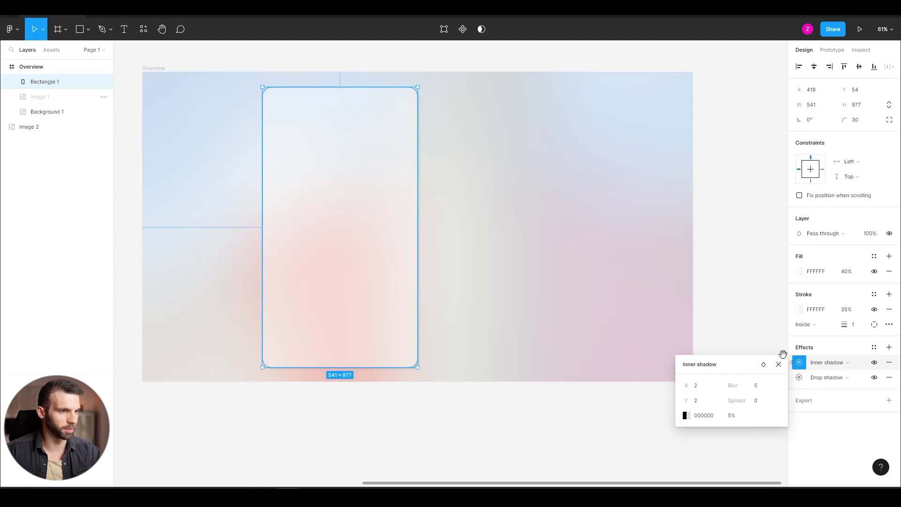
key(Escape)
- Add a background blur of 50 to the rectangle and show image 1 again
click(888, 348)
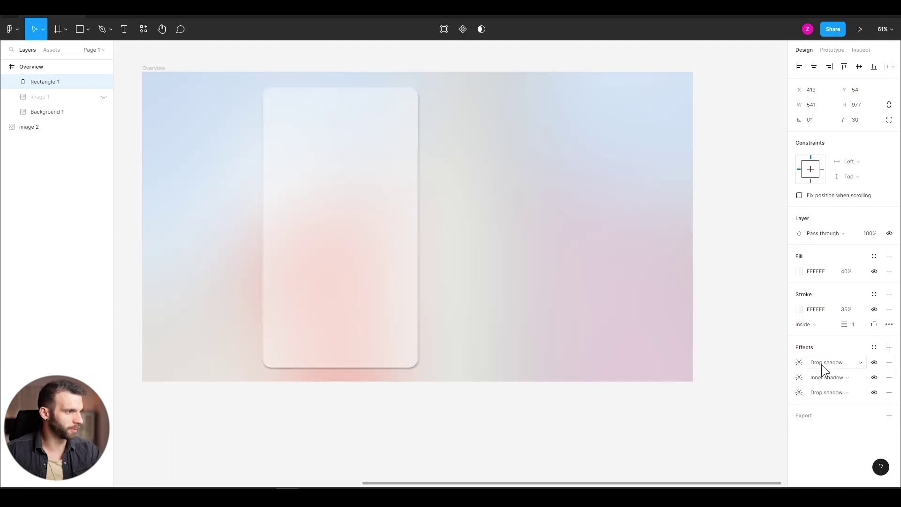
click(822, 365)
click(830, 381)
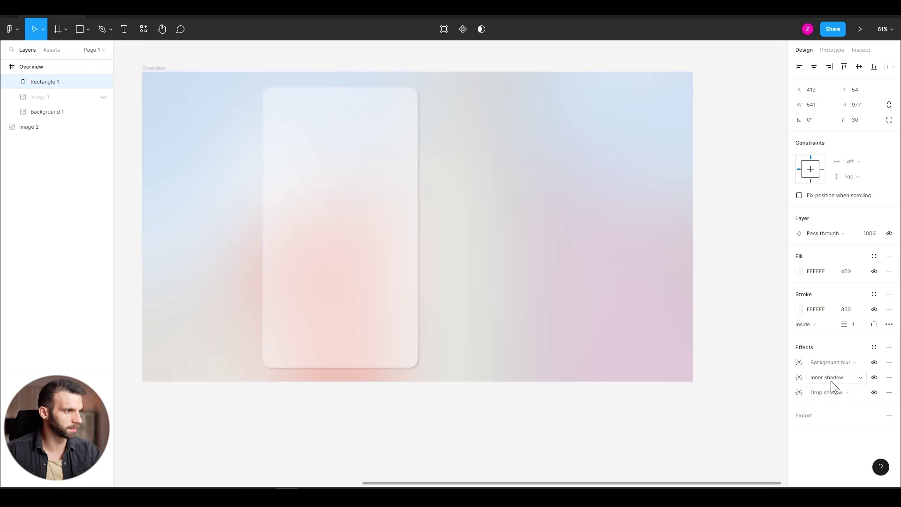
click(800, 362)
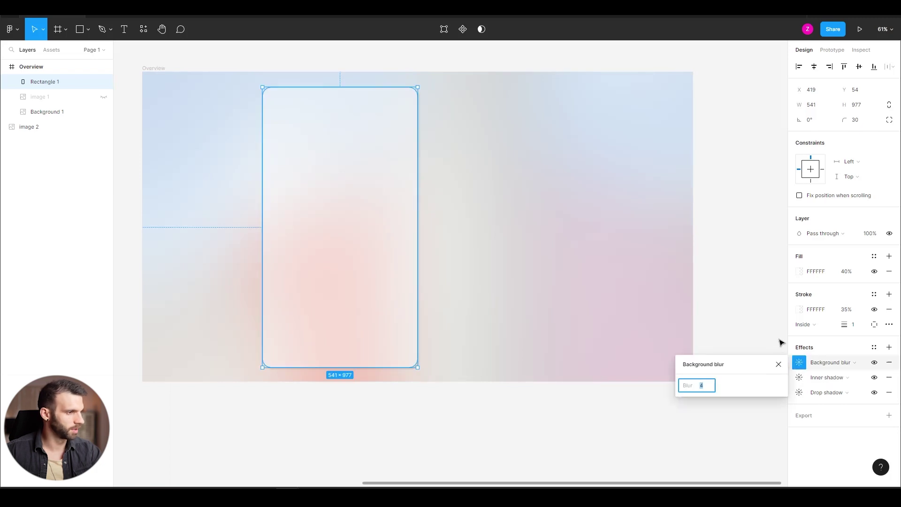
text(50)
key(Return)
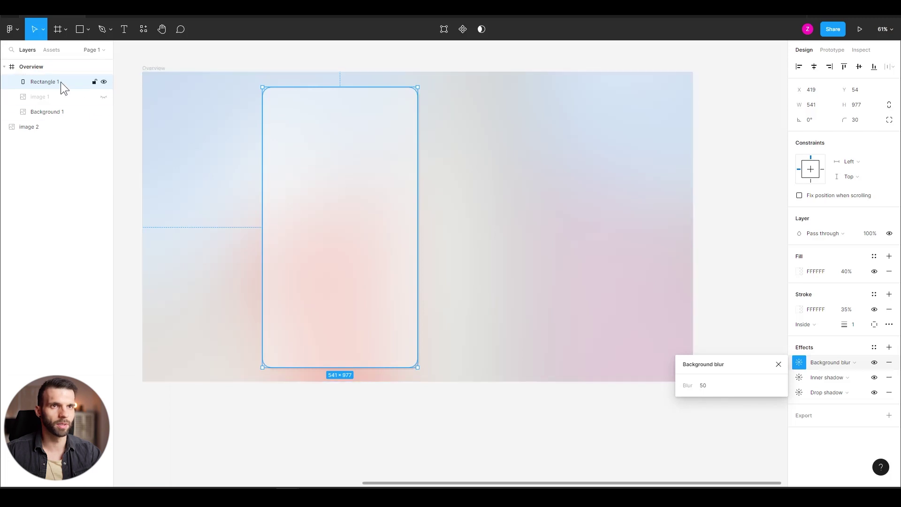
click(104, 97)
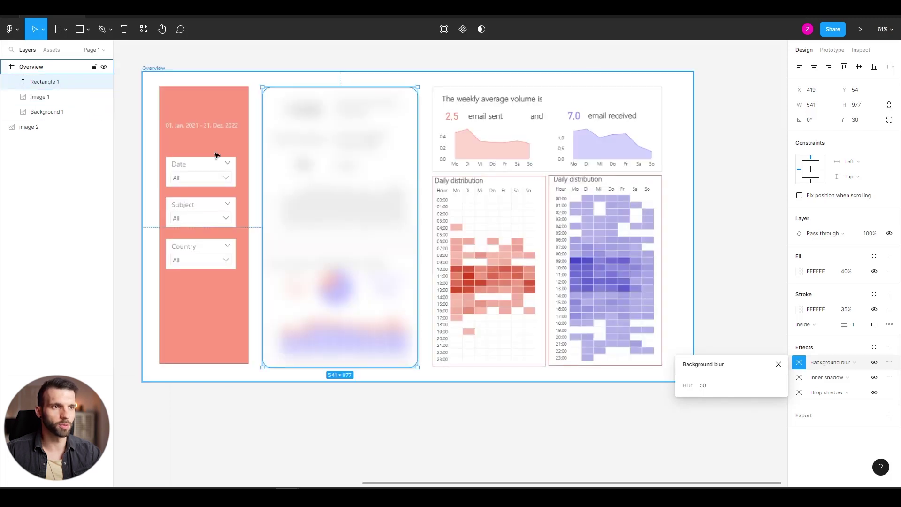
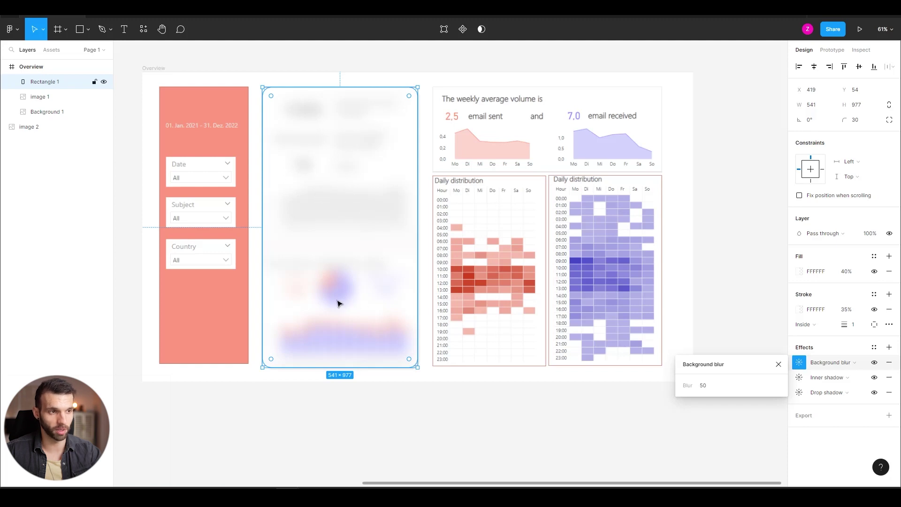
- Duplicate Rectangle 1 and shorten the copy to about 541 × 511 so it covers only the upper total volume section
click(336, 202)
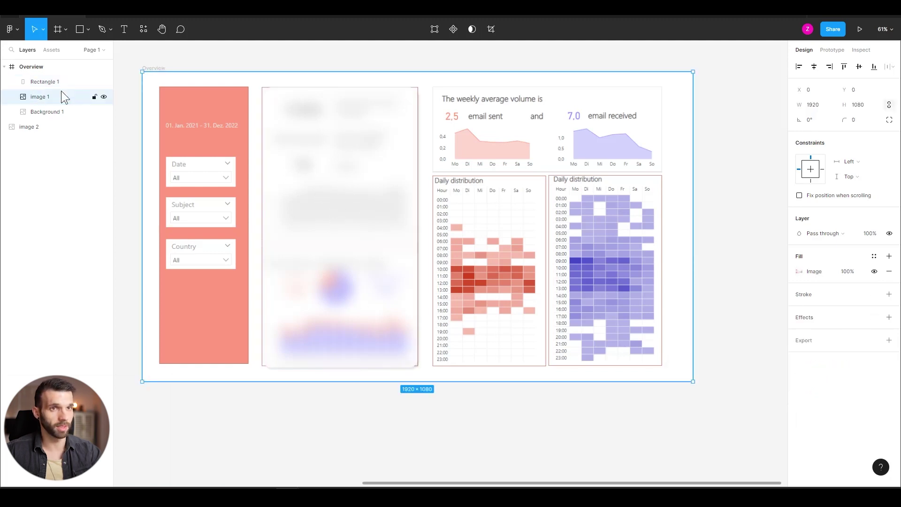
key(ctrl+d)
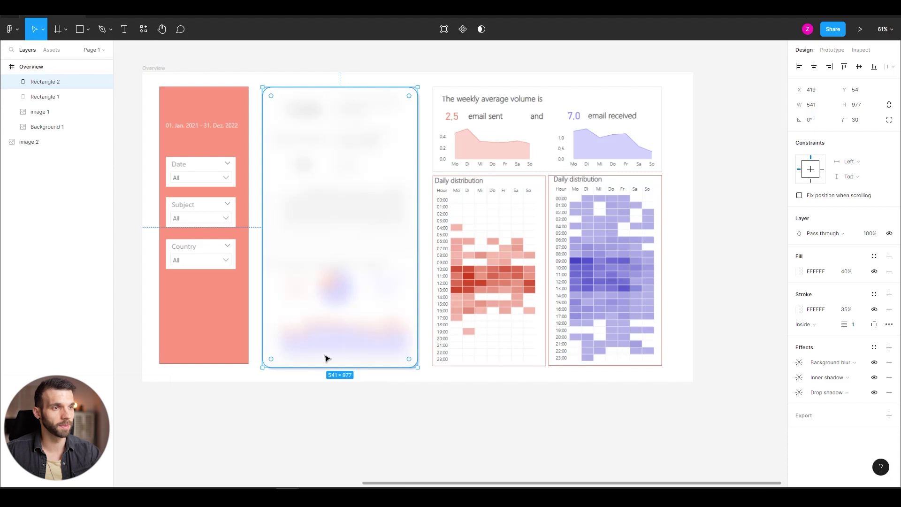
drag(338, 368, 329, 234)
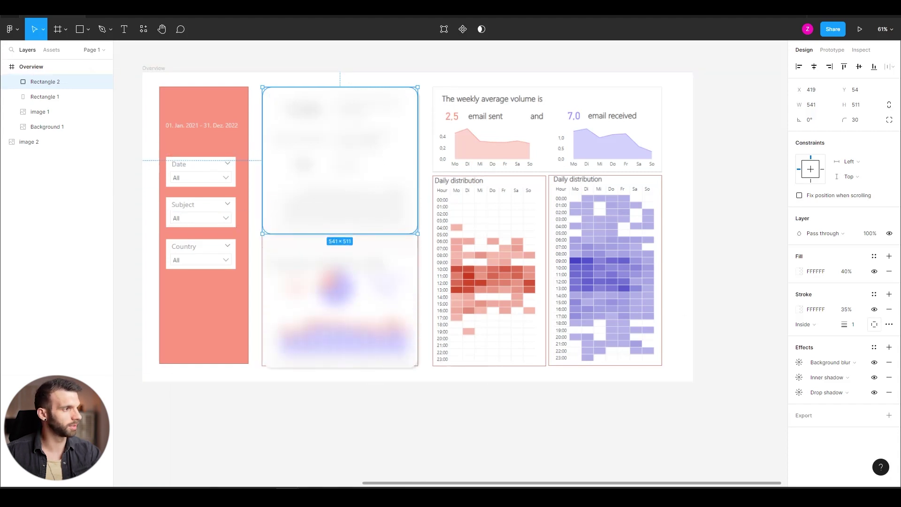
- Set both the fill and stroke opacity of Rectangle 2 to 50%
click(848, 271)
text(50)
key(Return)
click(847, 306)
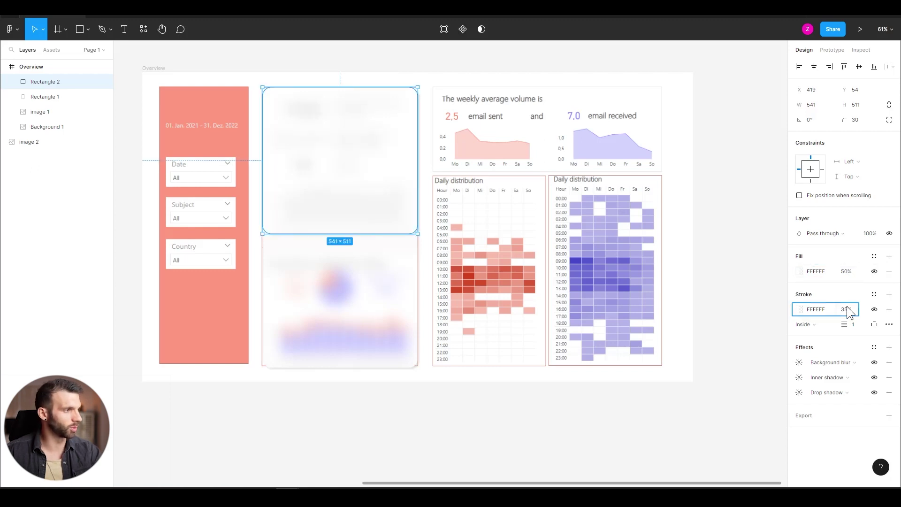
text(50)
key(Return)
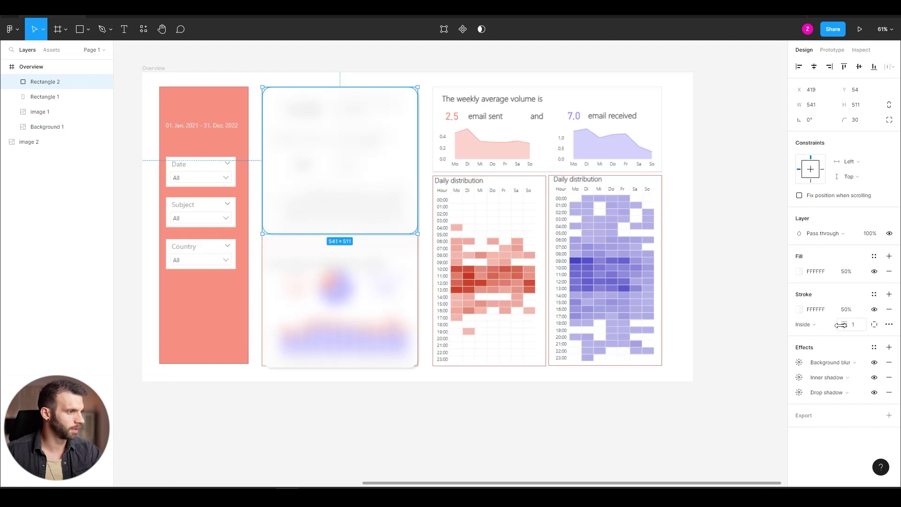
- Change the drop shadow of Rectangle 2 to X 4, Y 4 and blur 4
click(800, 393)
text(4)
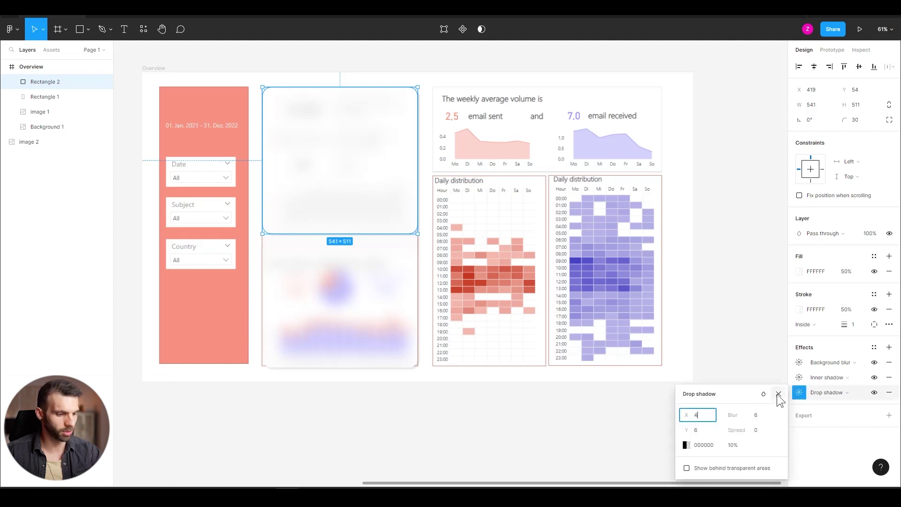
key(Tab)
text(4)
key(Tab)
text(4)
key(Return)
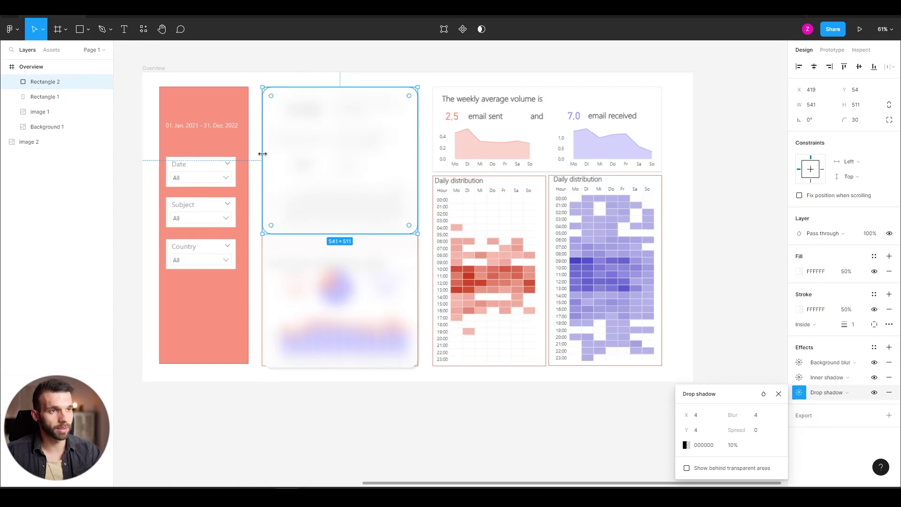
scroll(262, 153, up, 5)
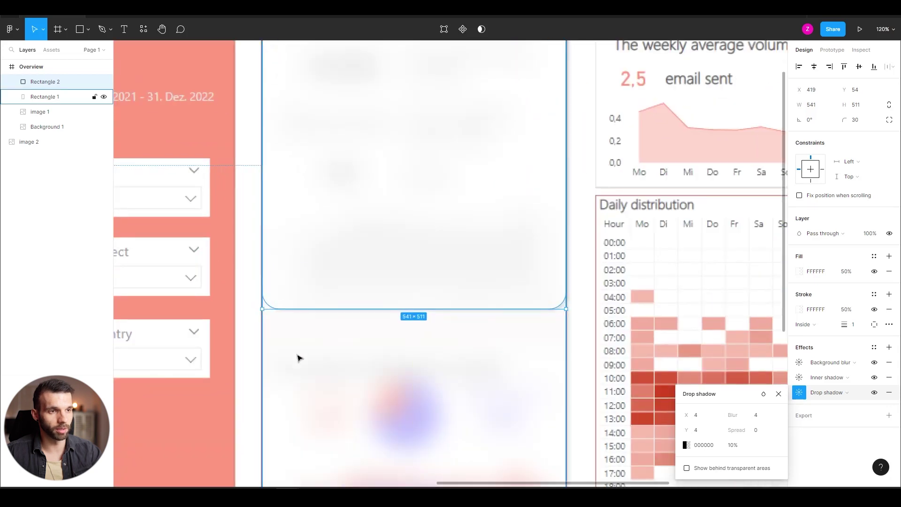
- Shift Rectangle 2 inward from the section's outline to X 424, Y 59
scroll(316, 177, up, 3)
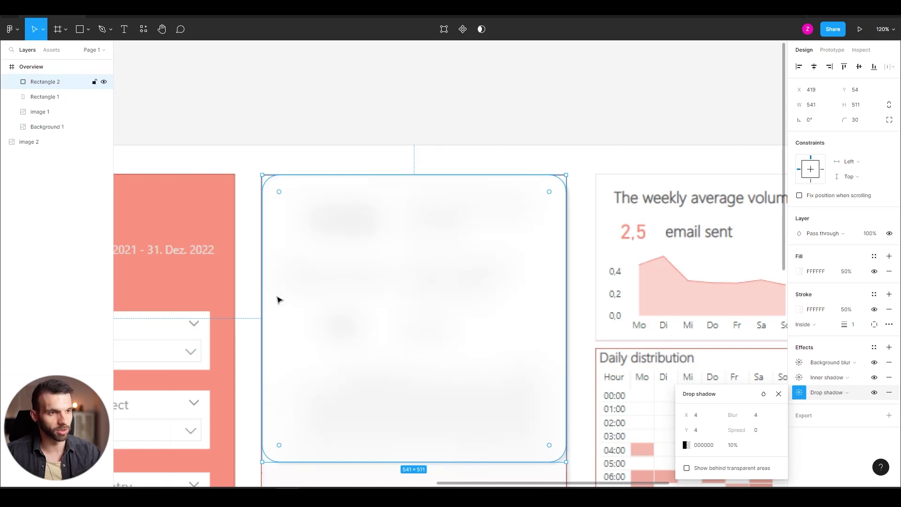
key(Right)
key(Right)
key(Right)
key(Right)
key(Right)
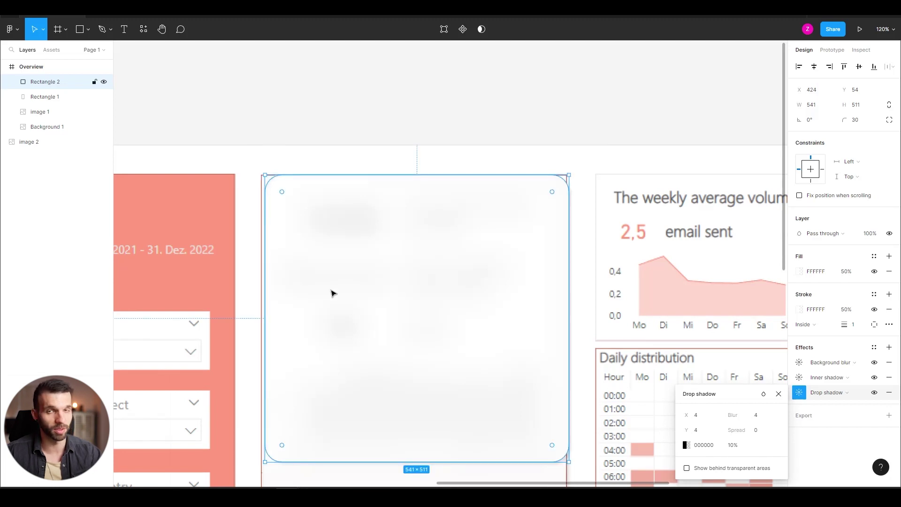
key(Down)
key(Down)
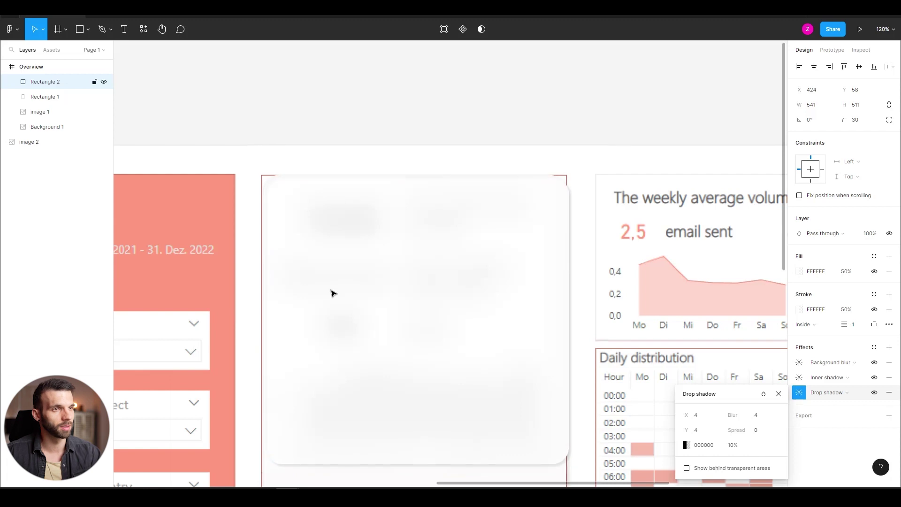
key(Down)
- Narrow Rectangle 2 to a width of 531 so it sits inset on both sides of the section
drag(569, 282, 565, 300)
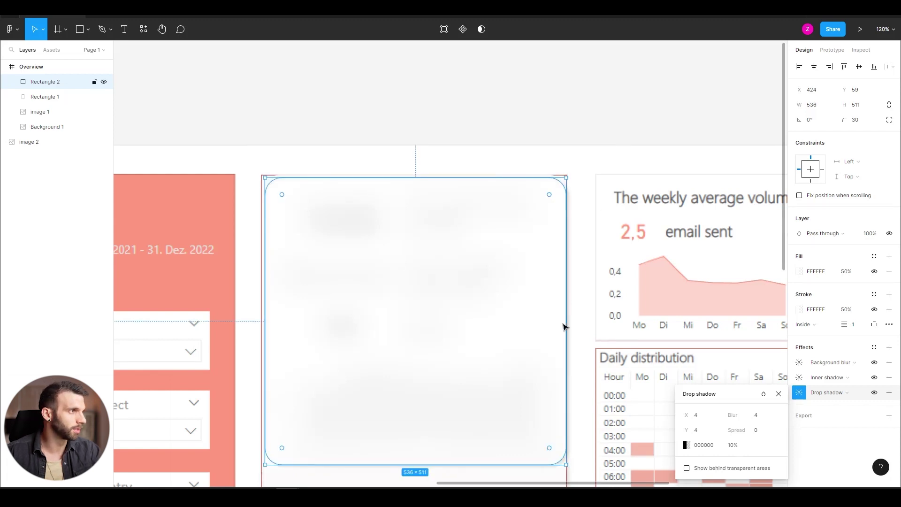
click(818, 108)
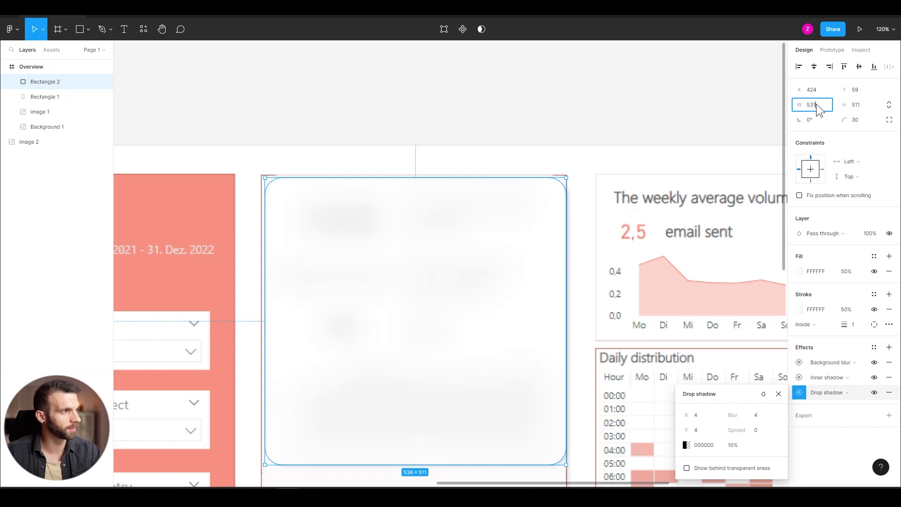
text(531)
key(Return)
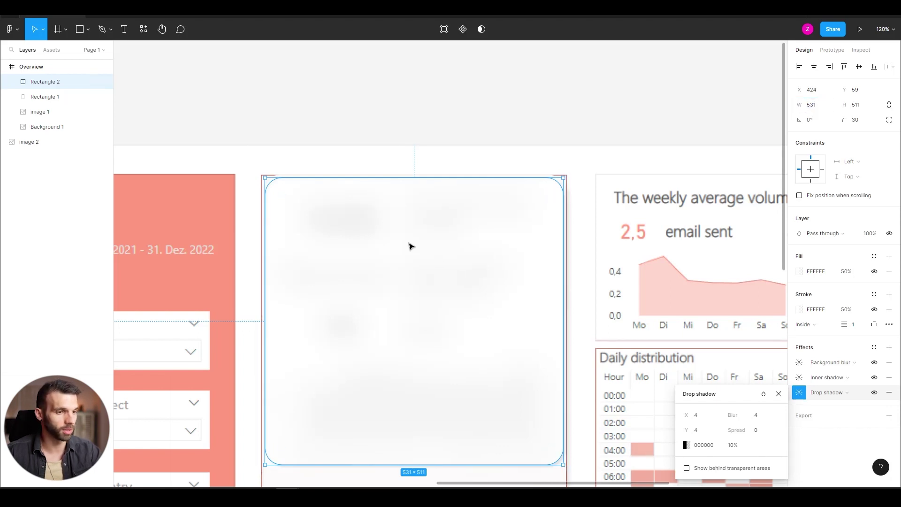
- Hide image 1 to inspect the two glass panels over the blurred background, and show image 1 again
scroll(419, 335, down, 5)
click(191, 118)
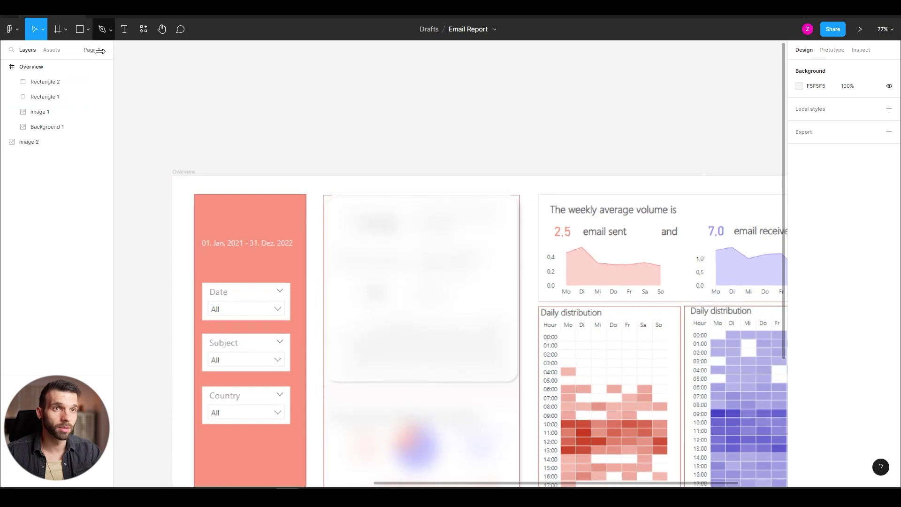
click(104, 113)
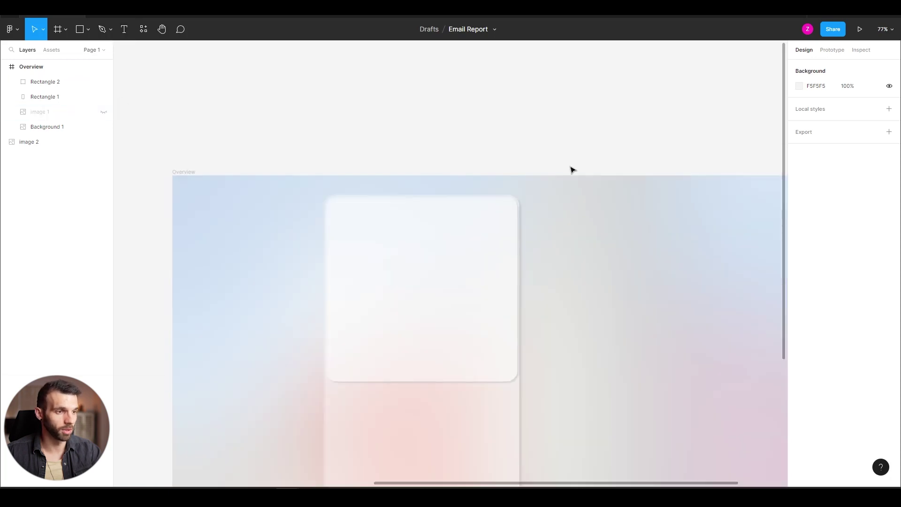
scroll(576, 270, down, 6)
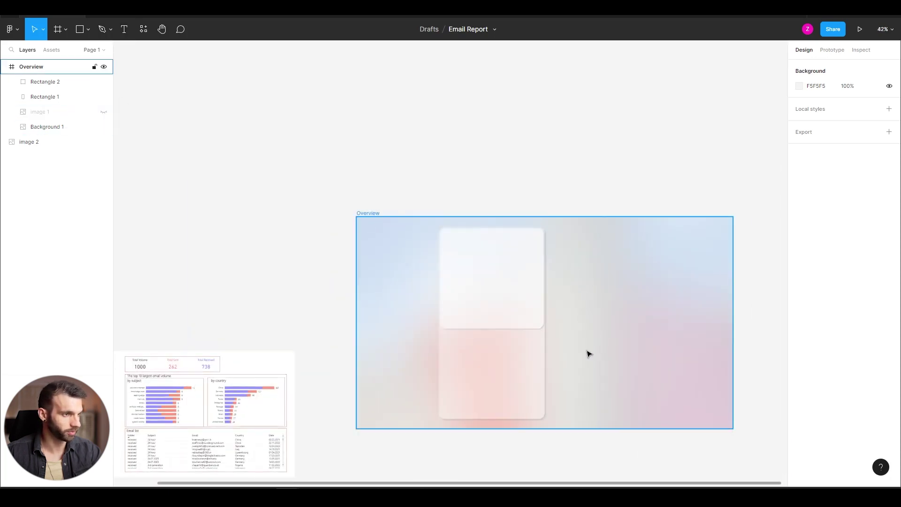
scroll(495, 298, up, 2)
scroll(495, 299, up, 4)
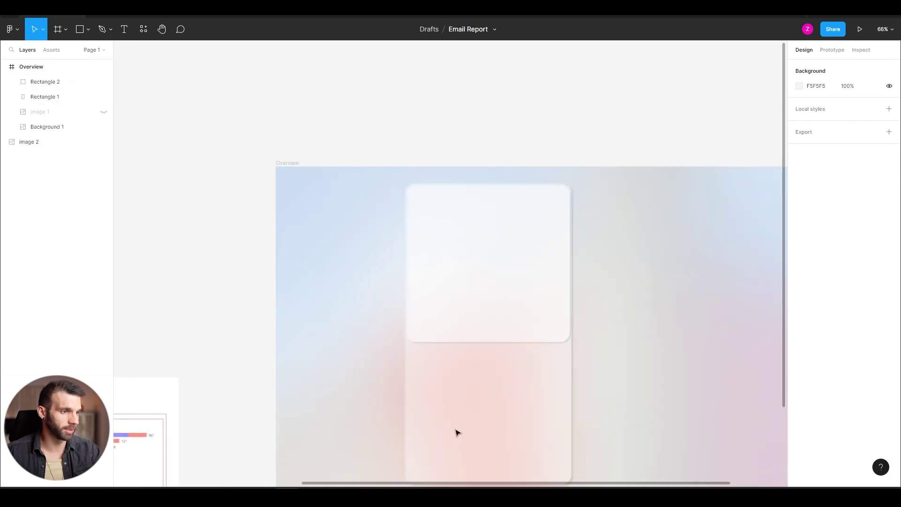
scroll(512, 343, up, 3)
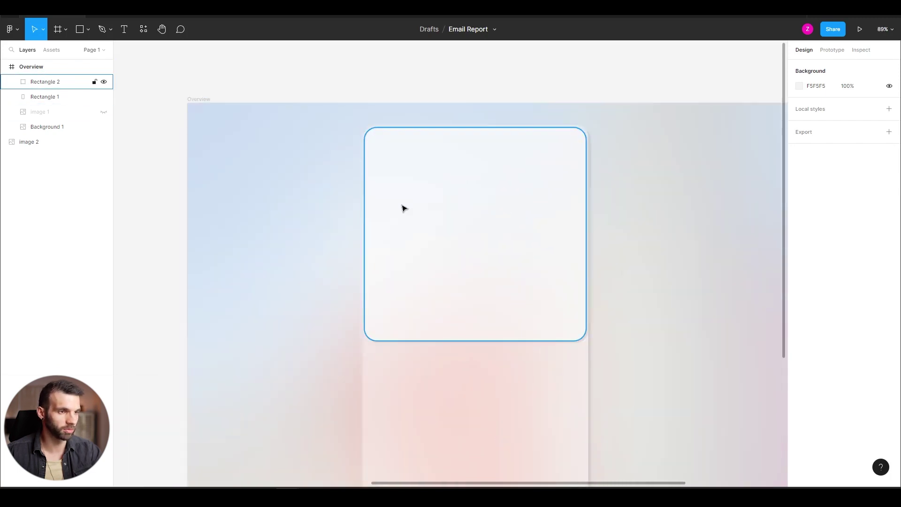
click(104, 112)
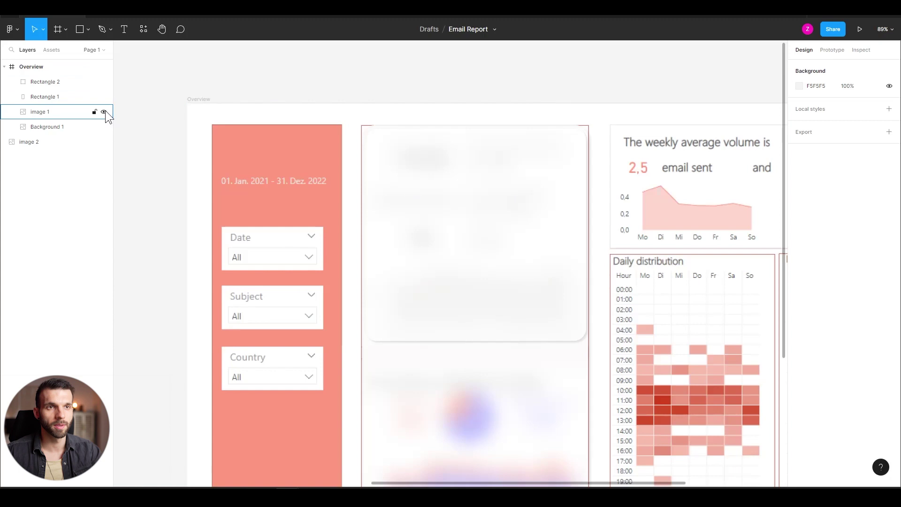
- Duplicate Rectangle 2, place the copy directly beneath it at Y 570 over the lower section, and set its height to 456
click(56, 82)
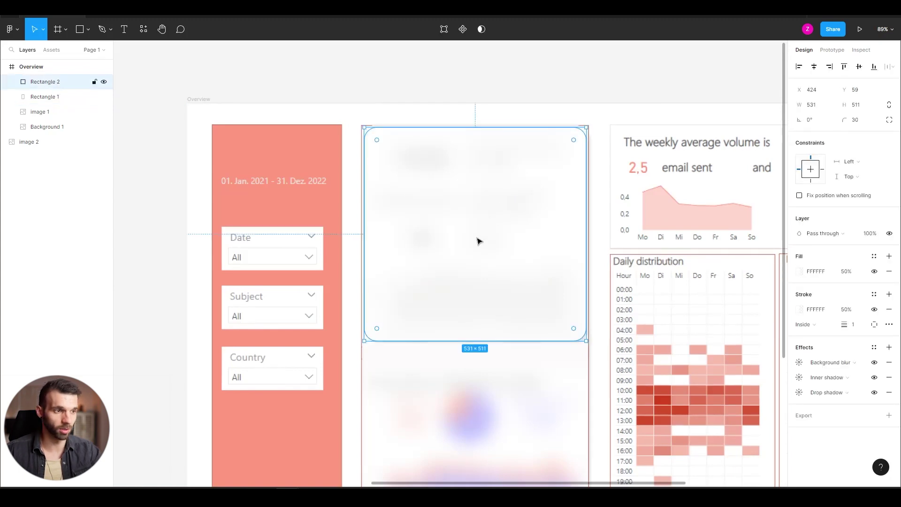
key(ctrl+d)
scroll(423, 286, down, 2)
scroll(424, 296, down, 2)
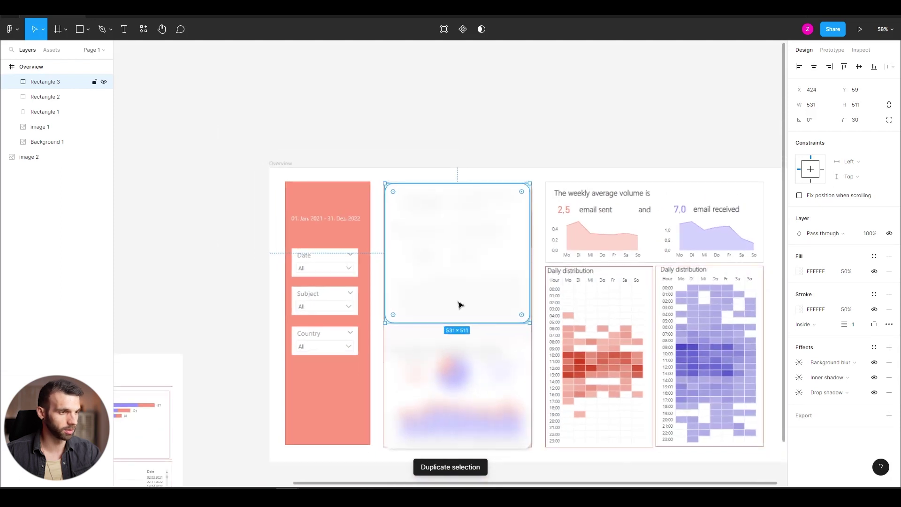
drag(450, 318, 449, 406)
drag(444, 441, 446, 448)
scroll(460, 464, up, 5)
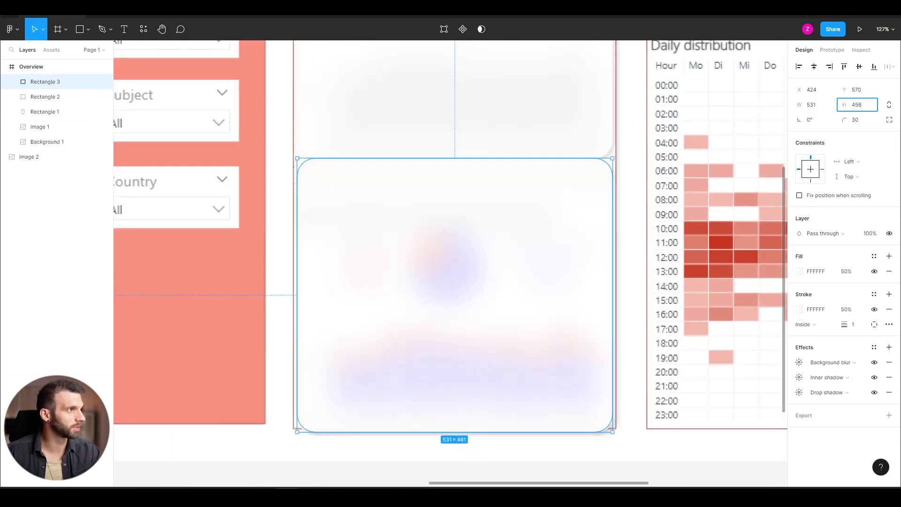
text(456)
key(Return)
- Lower the top edge of Rectangle 3 to leave a gap below Rectangle 2, with Y 580 and height 446
scroll(487, 195, down, 1)
drag(502, 172, 499, 176)
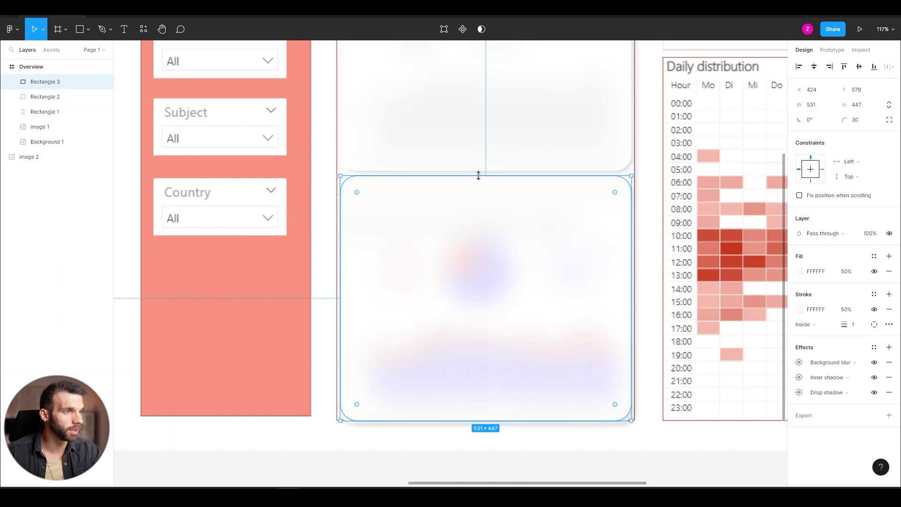
key(alt)
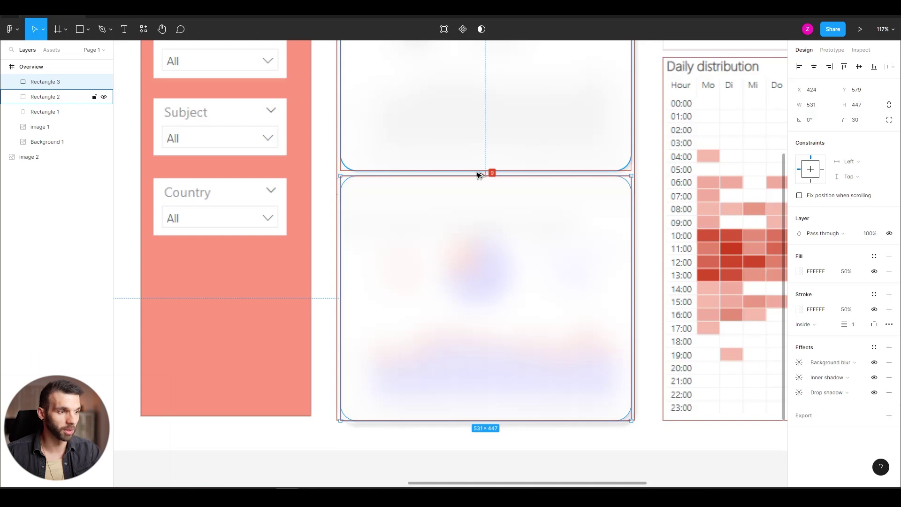
key(Down)
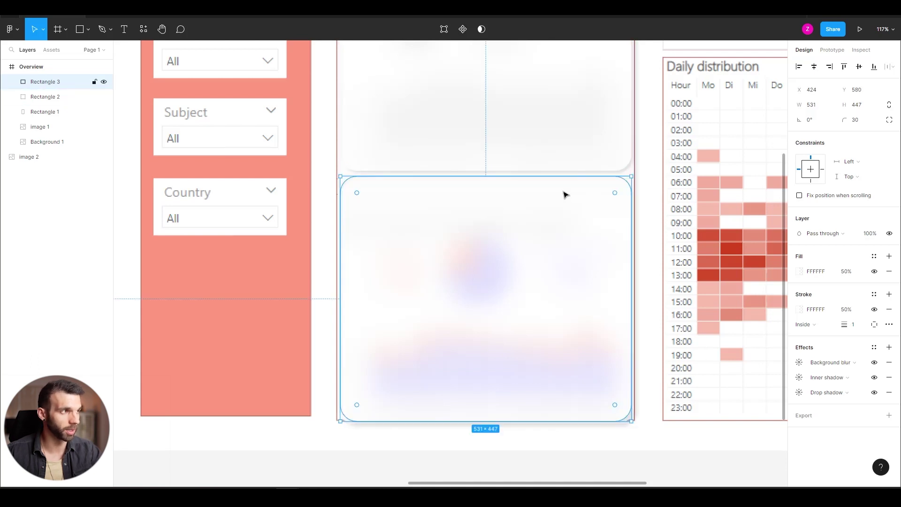
click(854, 107)
text(446)
key(Return)
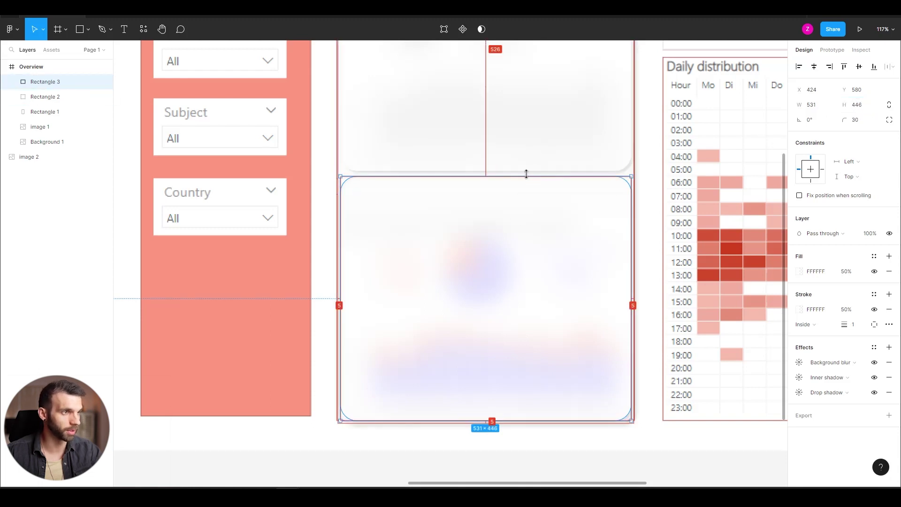
key(Escape)
- Reorder the image 1 layer so it sits above Rectangle 1 and below Rectangle 2
scroll(652, 215, down, 5)
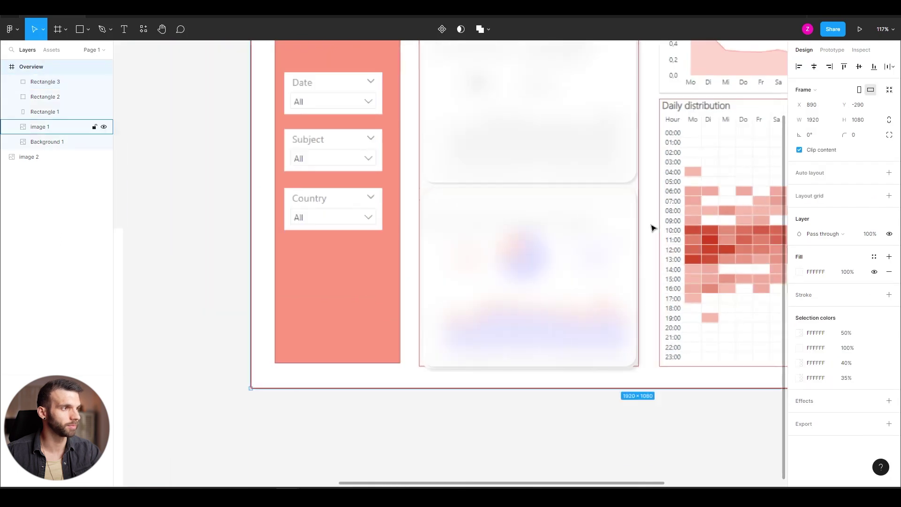
scroll(655, 216, right, 2)
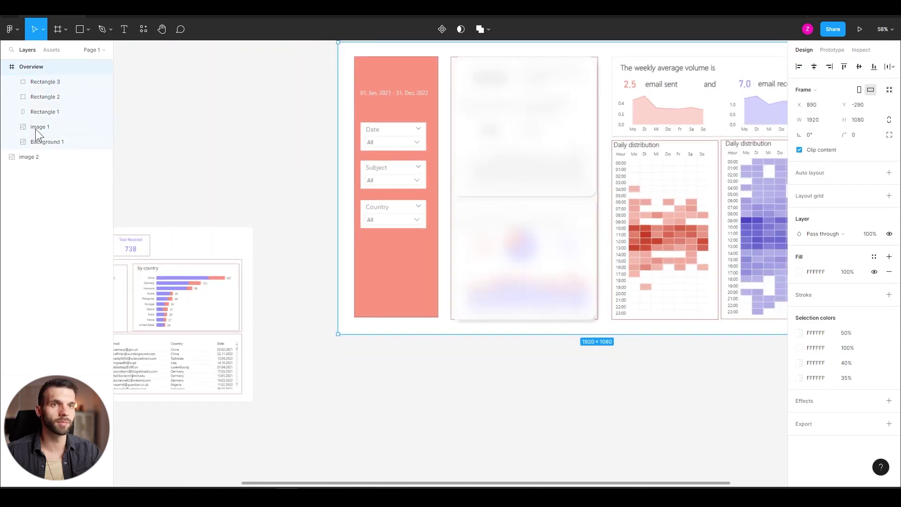
drag(36, 134, 40, 112)
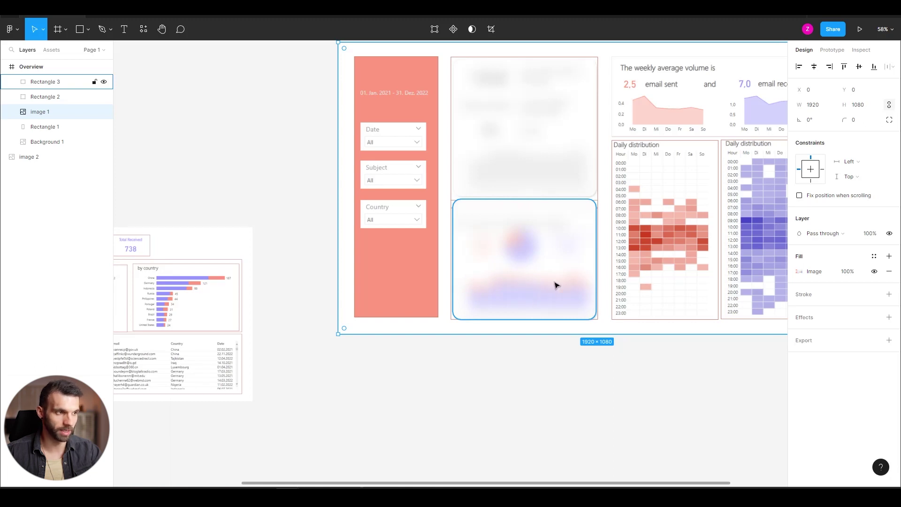
key(Escape)
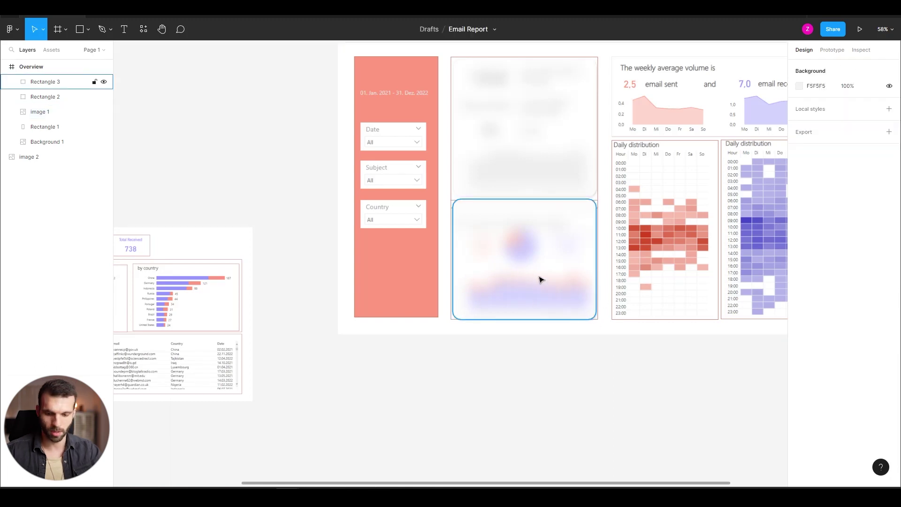
- Draw a rectangle about 445 × 140 over the lower chart inside Rectangle 3 and give it a corner radius of 30
key(r)
mouse_move(466, 309)
mouse_down()
mouse_move(579, 302)
mouse_move(594, 278)
mouse_move(587, 271)
mouse_up()
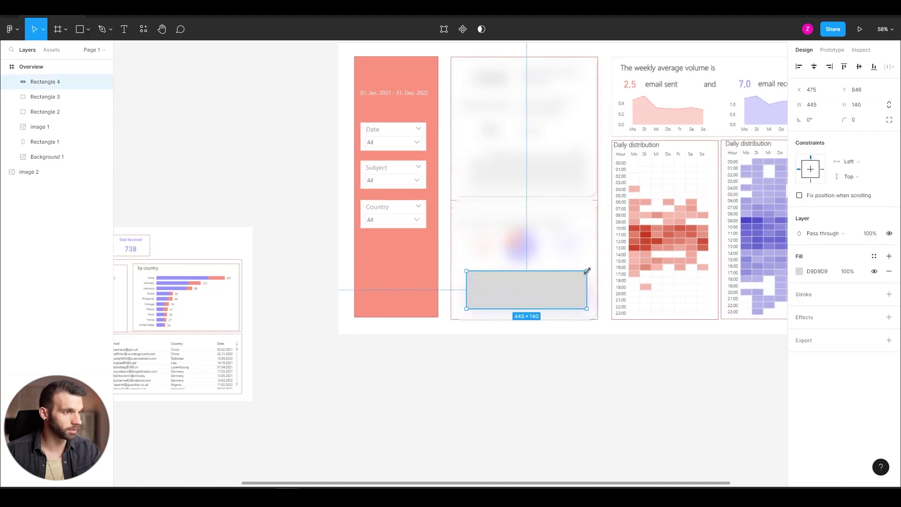
text(30)
key(Return)
- Hide image 1 and fill Rectangle 4 with the pale pink E0CFDA sampled from the background
click(794, 271)
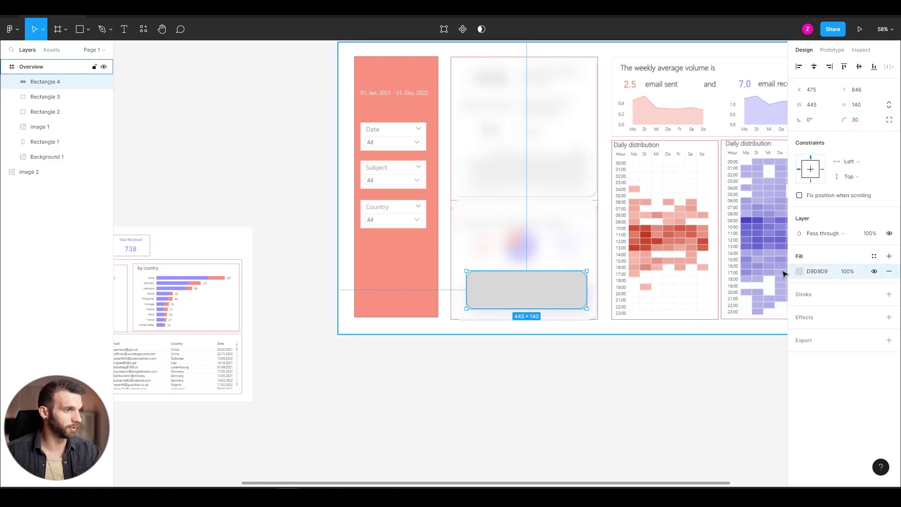
click(104, 126)
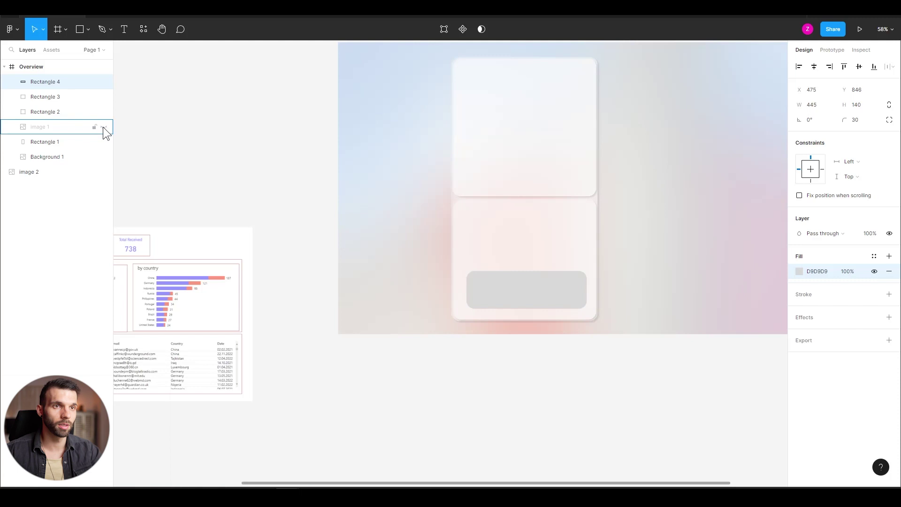
click(799, 271)
click(712, 306)
click(716, 312)
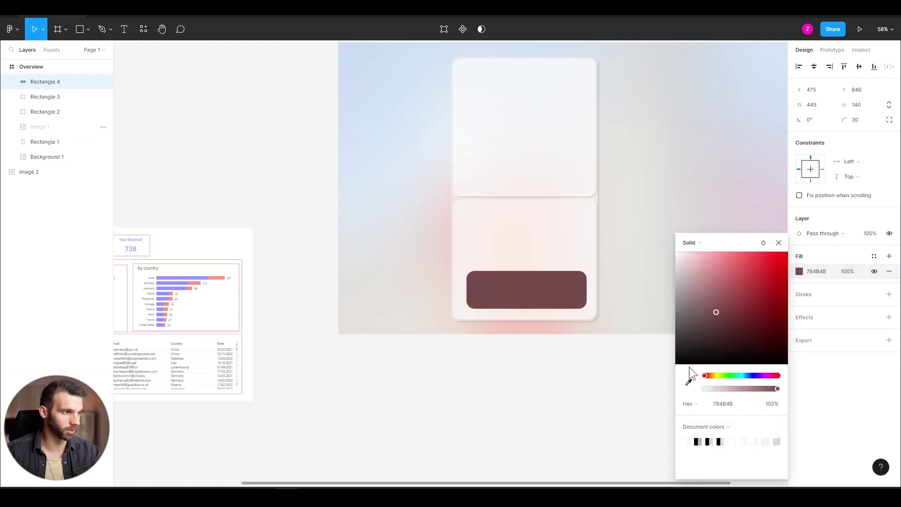
click(689, 382)
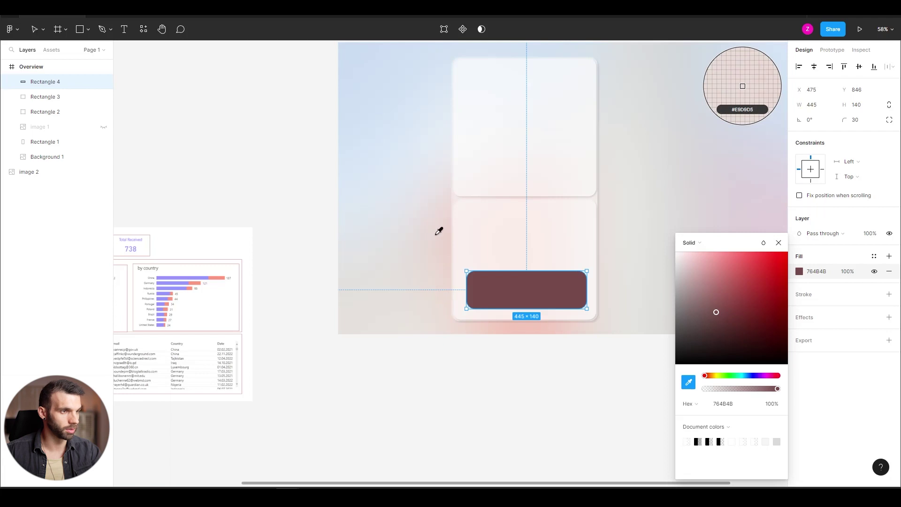
click(765, 217)
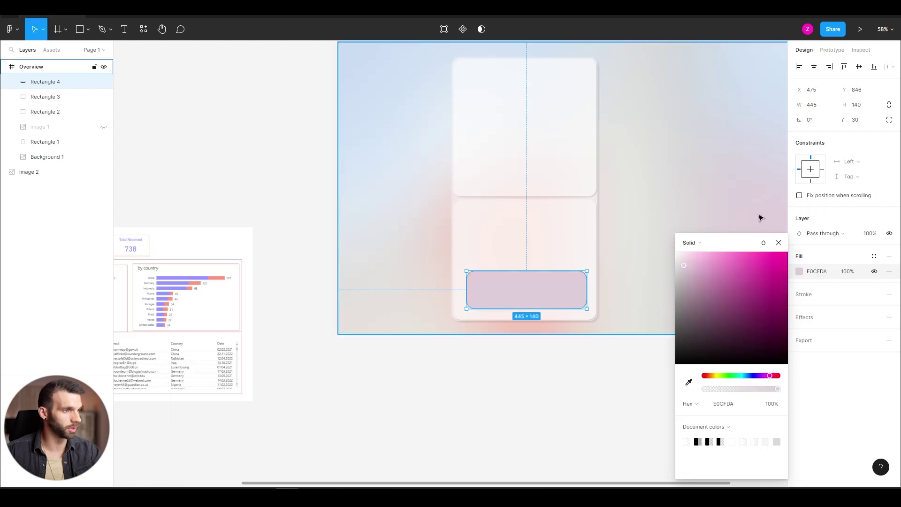
- Change Rectangle 4's fill to a linear gradient starting above the shape, with the first colour stop at 50% opacity
click(690, 242)
click(708, 254)
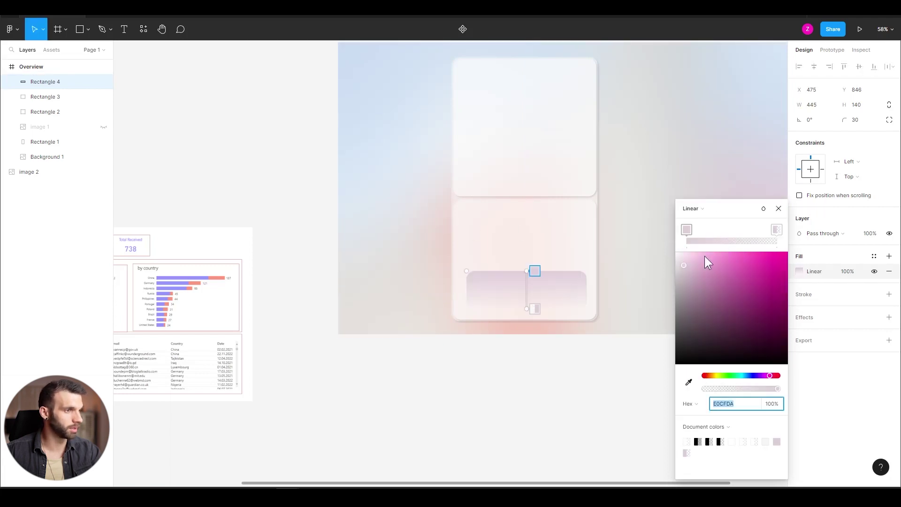
drag(527, 271, 516, 235)
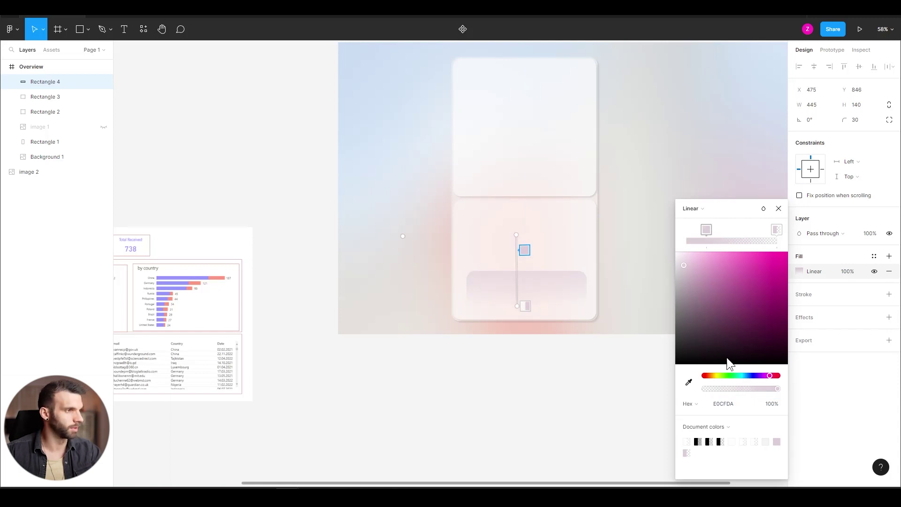
click(773, 405)
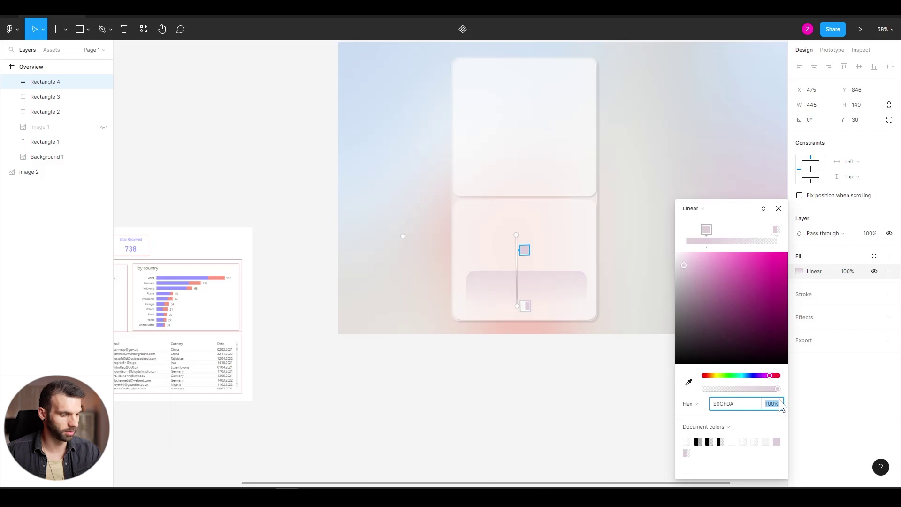
key(Return)
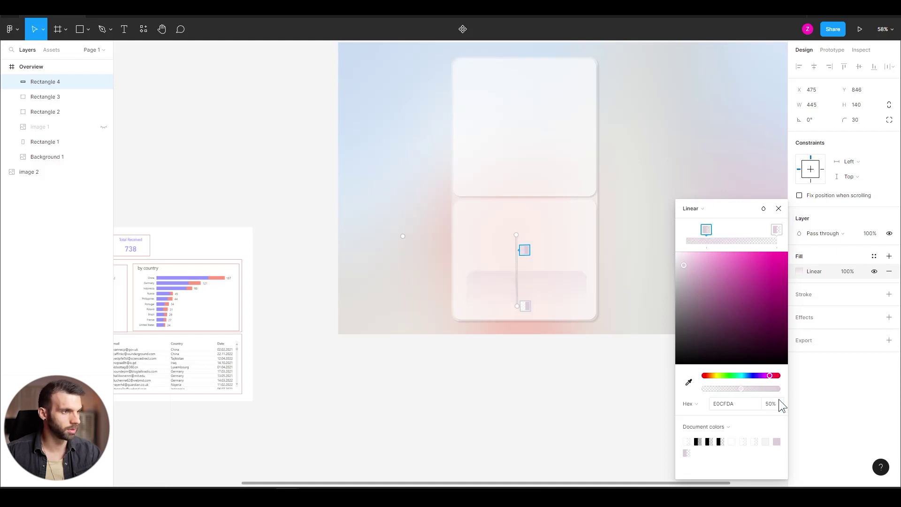
click(778, 208)
click(622, 281)
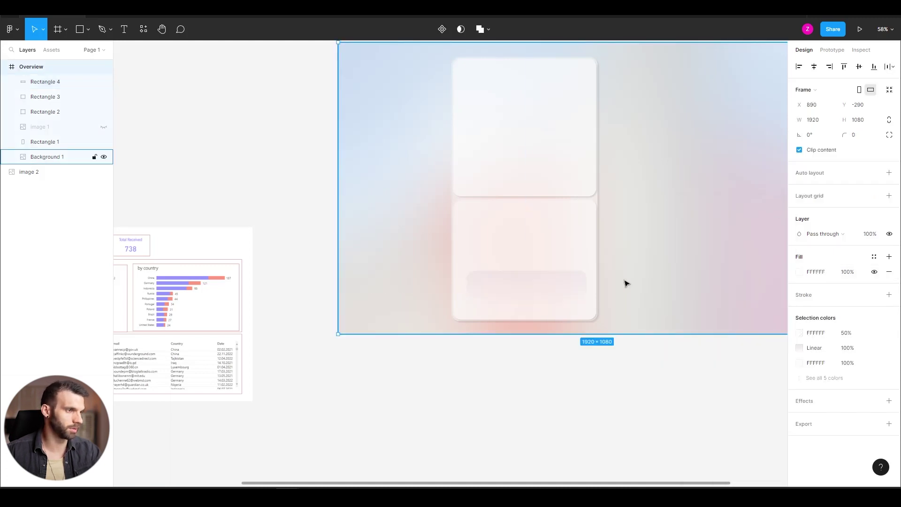
scroll(542, 301, up, 3)
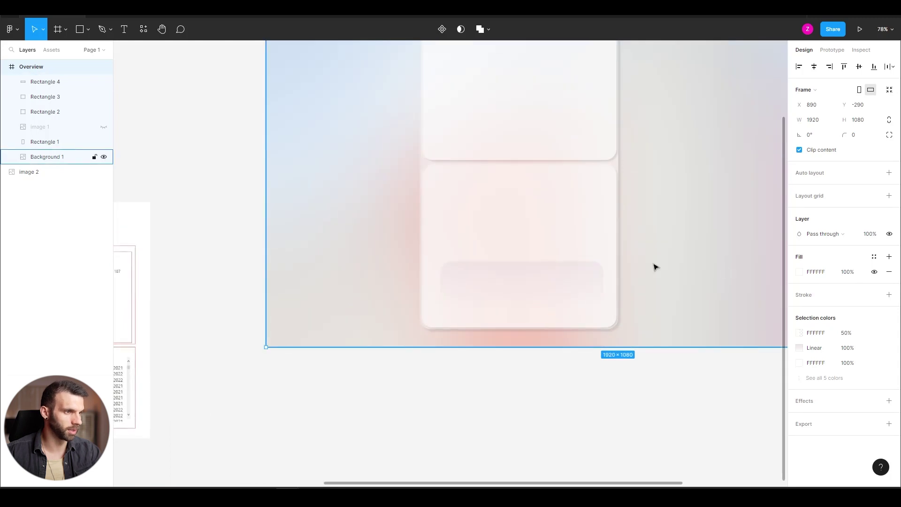
- Move the hidden image 1 layer below Rectangle 1, directly above Background 1
scroll(483, 278, up, 2)
scroll(481, 287, down, 3)
scroll(480, 289, down, 3)
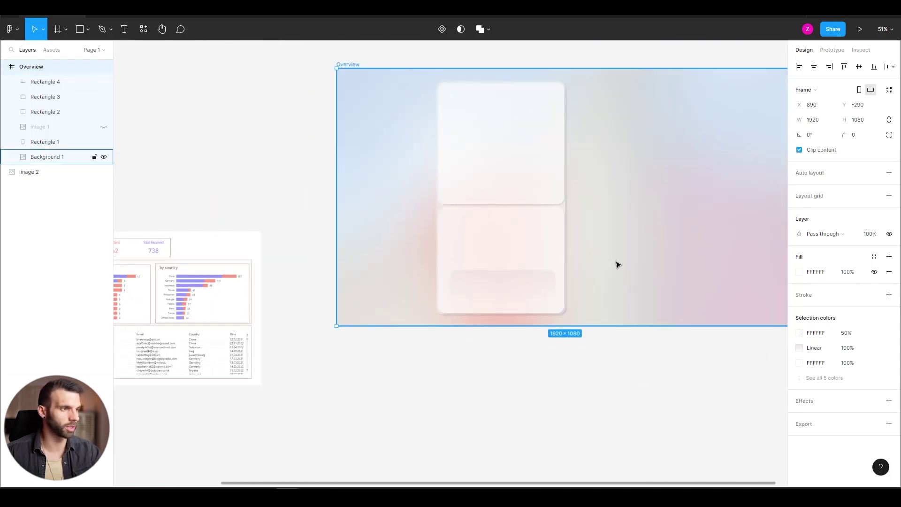
scroll(650, 252, up, 1)
drag(40, 127, 38, 151)
- Group Rectangles 1 to 4 and name the group "left side pane"
click(53, 129)
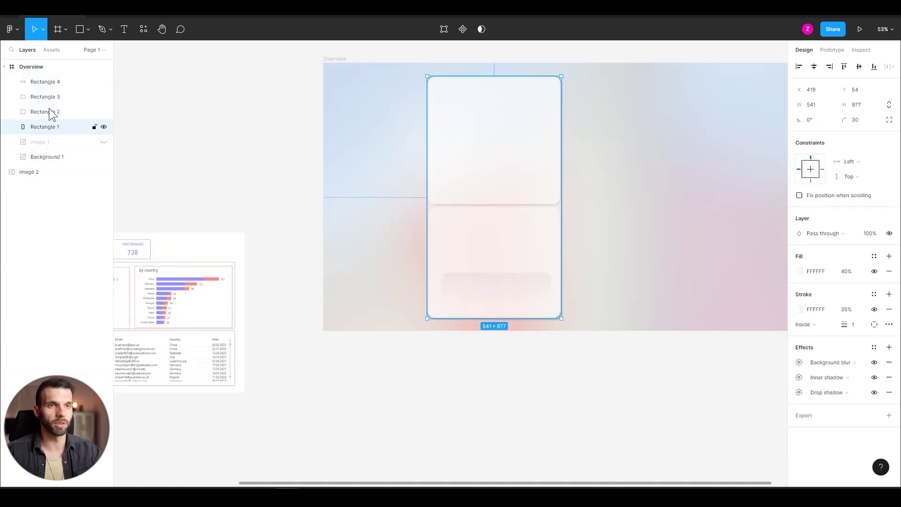
shift+click(50, 83)
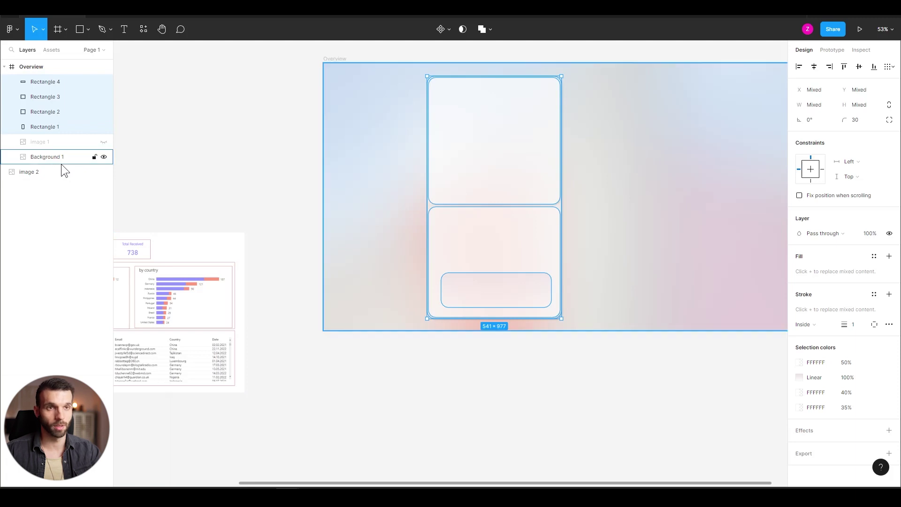
key(ctrl+g)
double_click(41, 81)
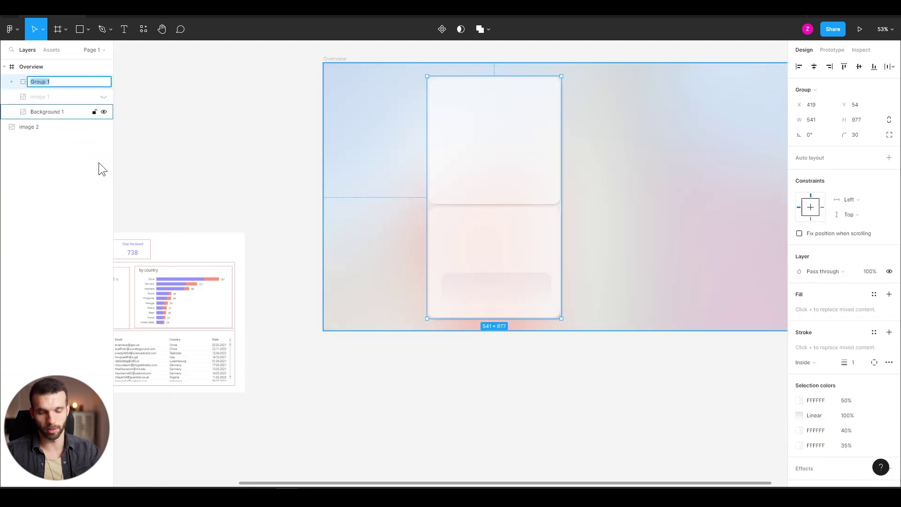
text(left side pane)
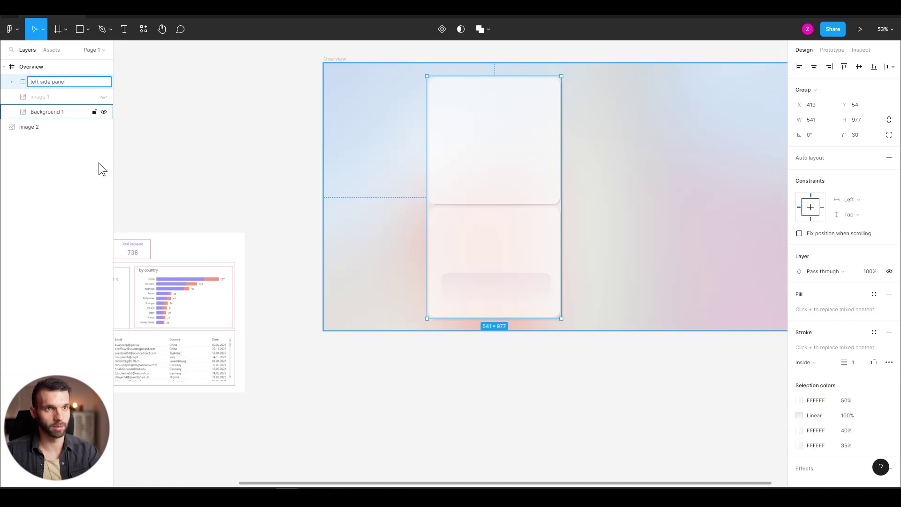
key(Return)
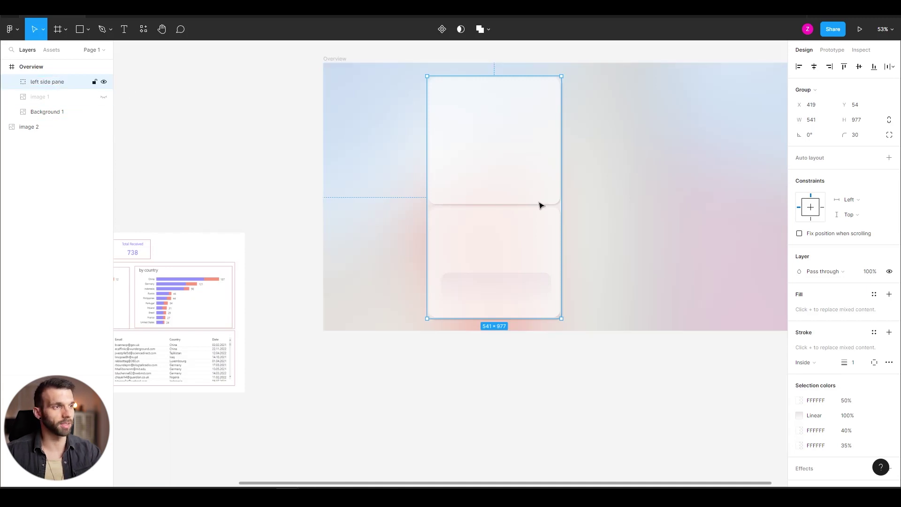
- Duplicate the left side pane group to its right at about X 1053, Y 51, and rename the copy "right side pane"
drag(485, 170, 642, 169)
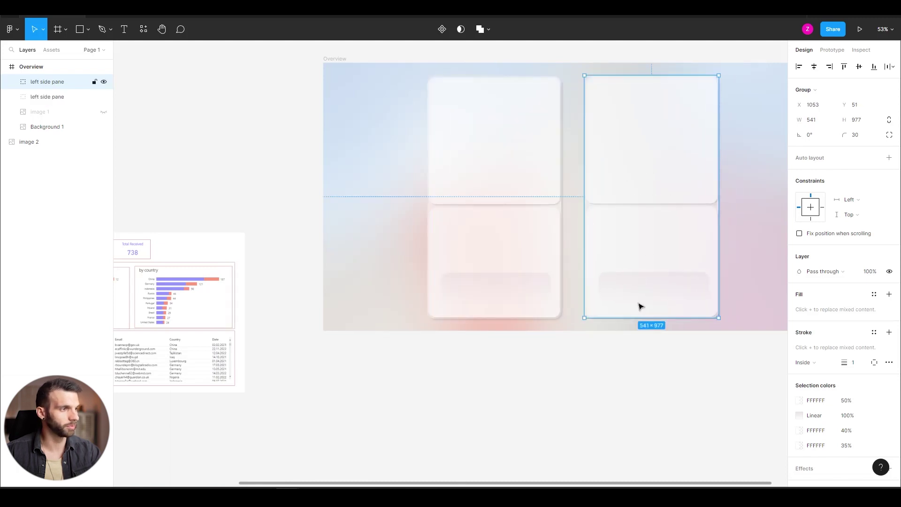
click(12, 82)
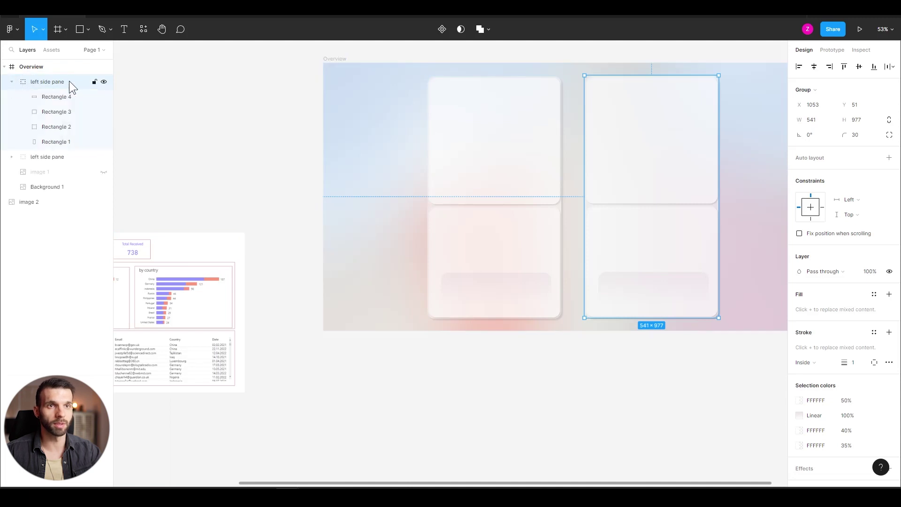
double_click(52, 82)
click(34, 83)
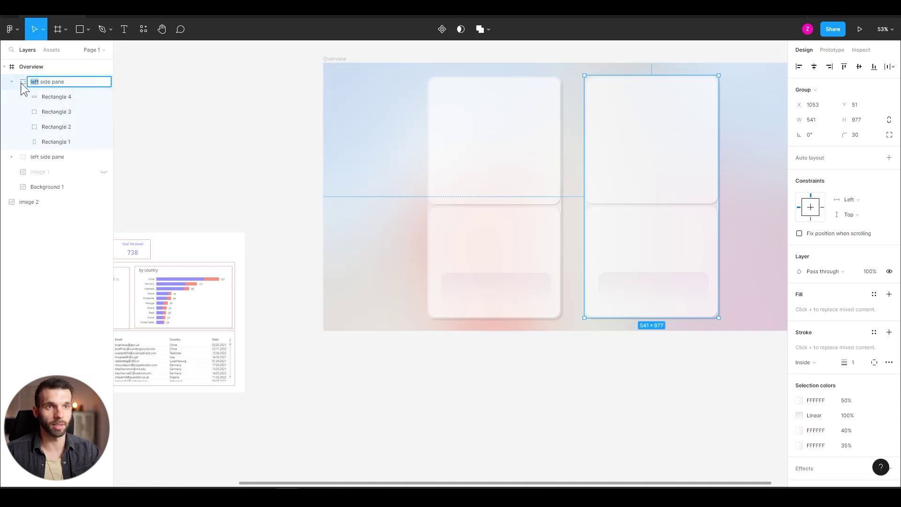
text(right)
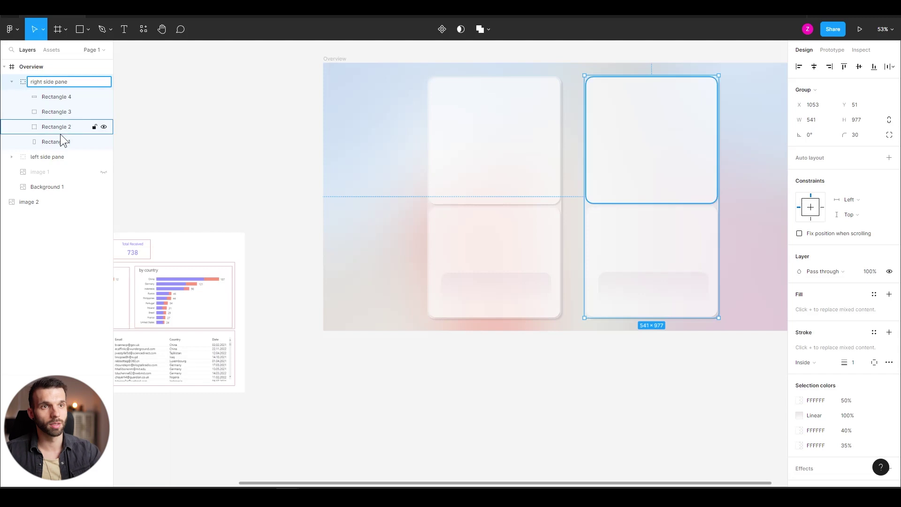
- Delete Rectangle 4 from the right side pane, then show image 1 and widen the group to 820 to cover the right-hand charts
click(61, 98)
key(Delete)
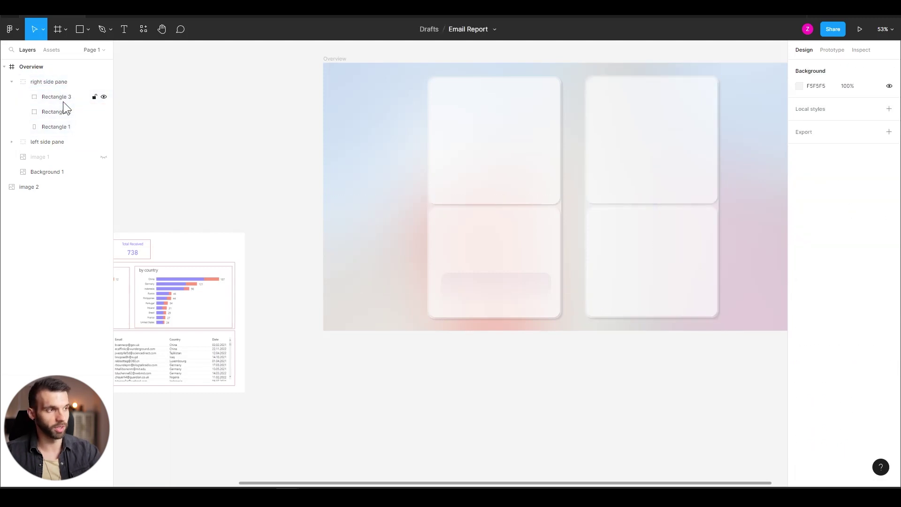
click(46, 81)
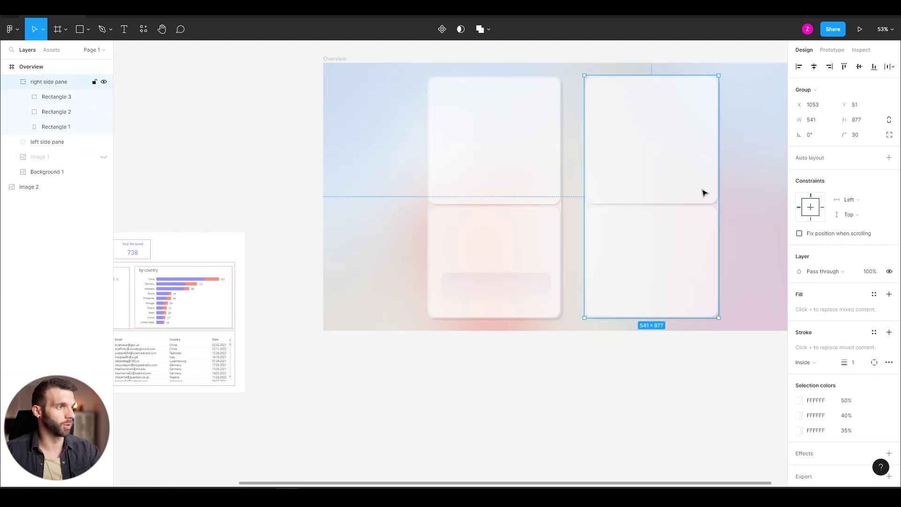
scroll(704, 192, right, 3)
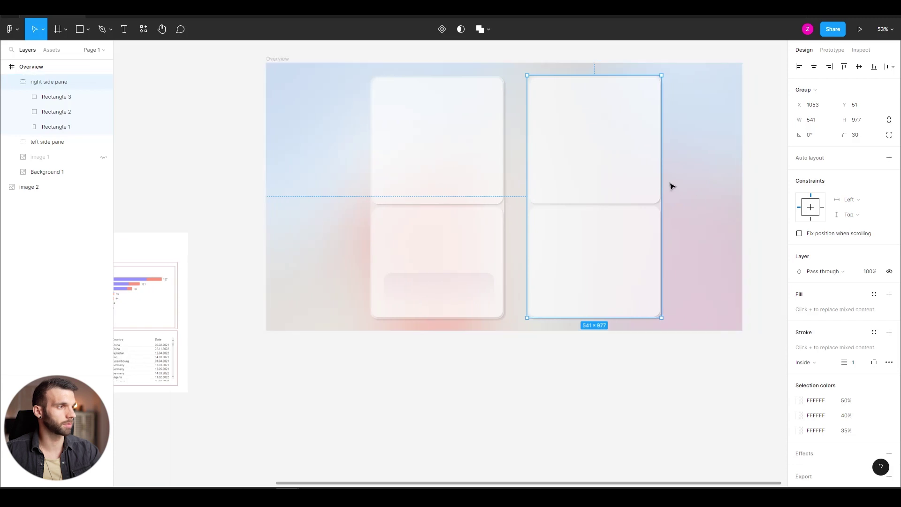
drag(661, 184, 720, 184)
click(104, 157)
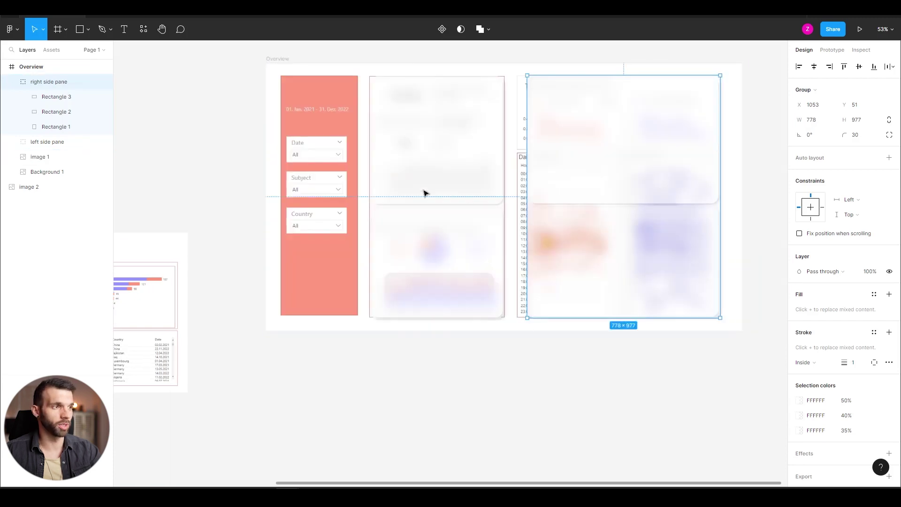
drag(527, 184, 516, 187)
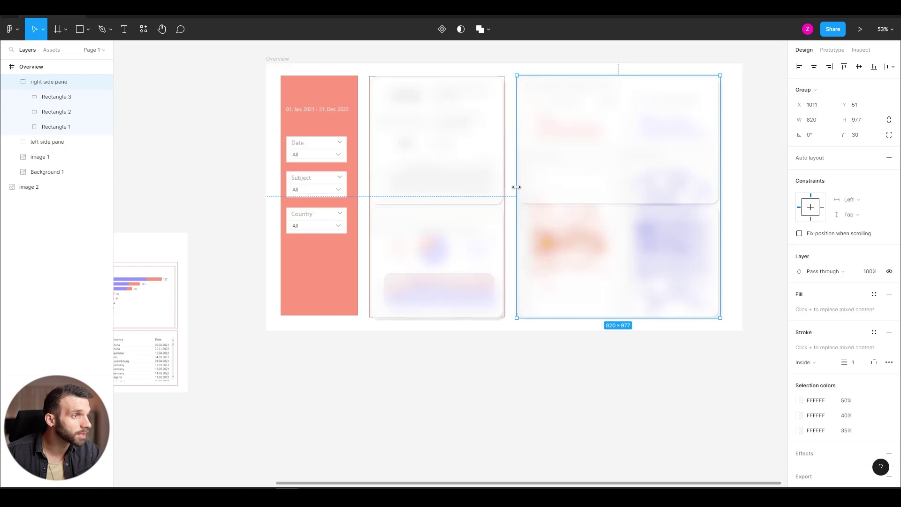
- Resize Rectangle 2 in the right side pane to 810 × 300, keeping a 5 px margin inside Rectangle 1 at the top and sides
double_click(611, 152)
drag(613, 201, 619, 150)
drag(646, 78, 644, 74)
key(alt)
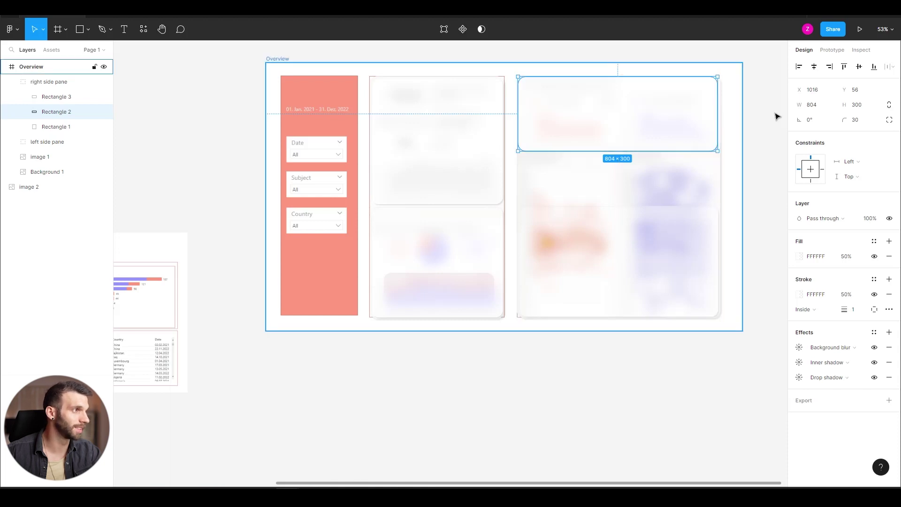
click(819, 107)
text(810)
key(Return)
key(alt)
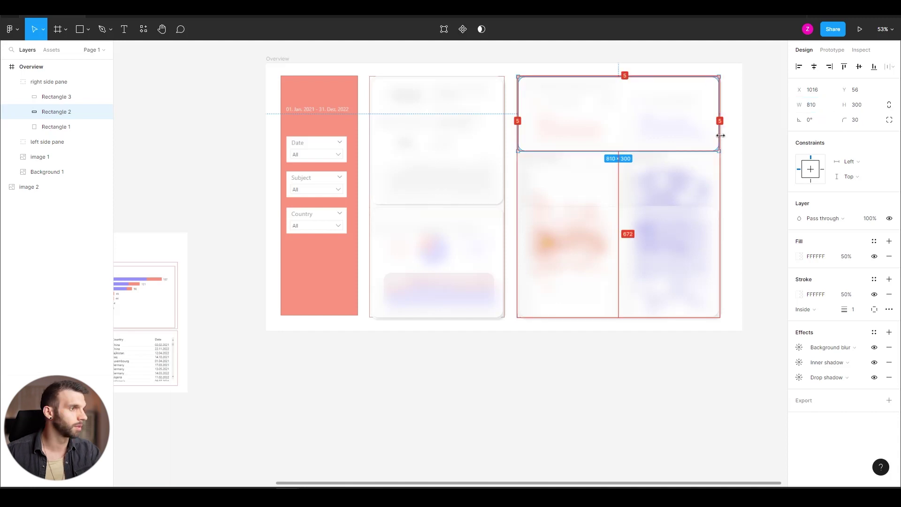
- Move Rectangle 3 just below Rectangle 2 in the right side pane at Y 366 and set its width to 810
click(636, 254)
drag(557, 239, 558, 188)
key(alt)
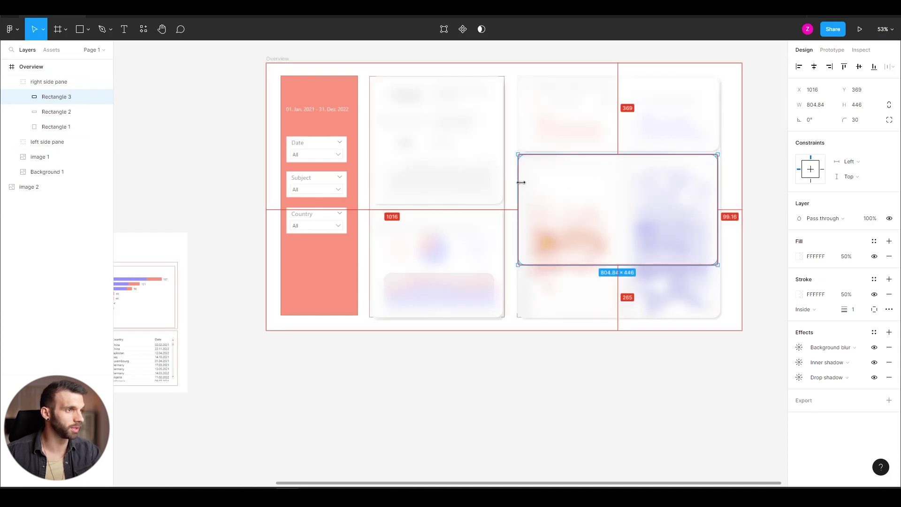
key(alt)
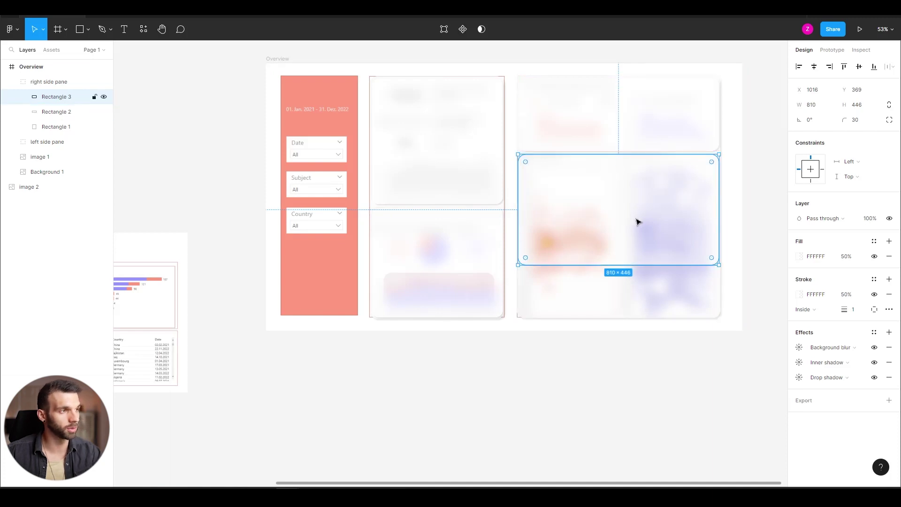
key(Up)
key(Up)
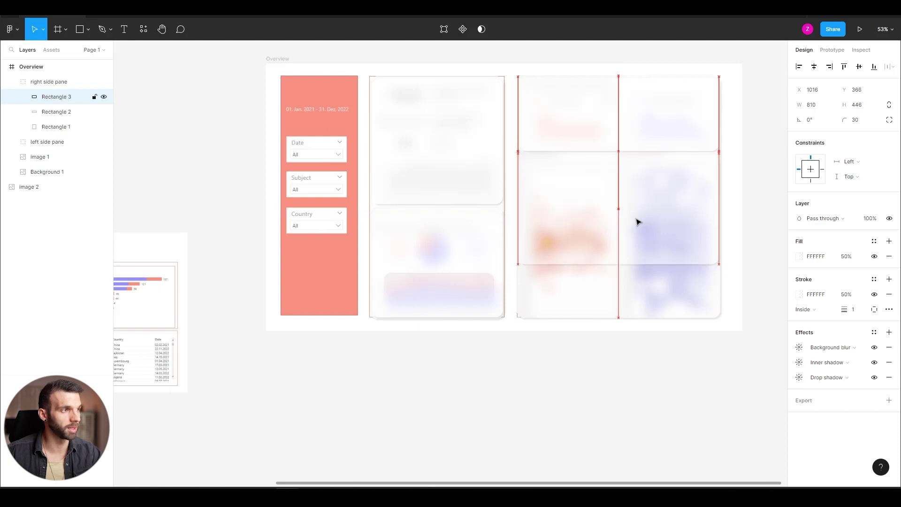
- Extend Rectangle 3 down to the bottom of the right side pane with a height of 660
drag(617, 263, 615, 320)
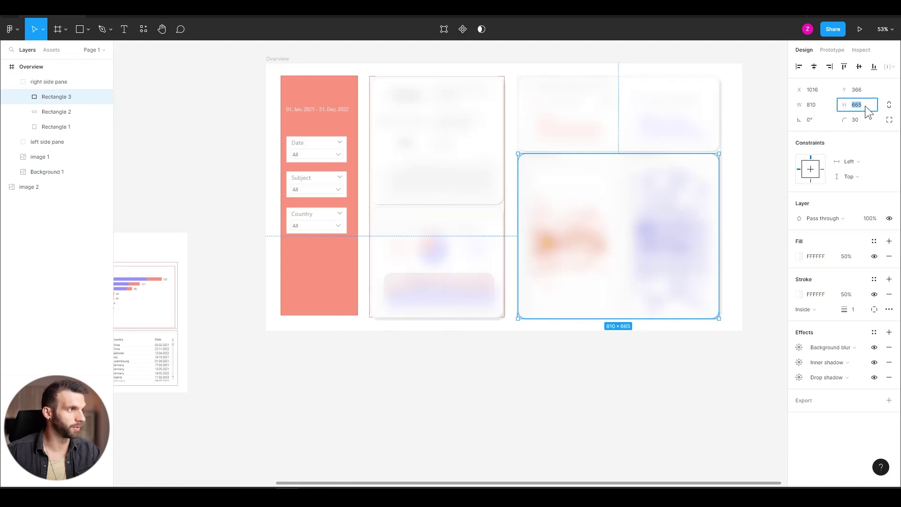
click(868, 110)
text(660)
key(Return)
key(alt)
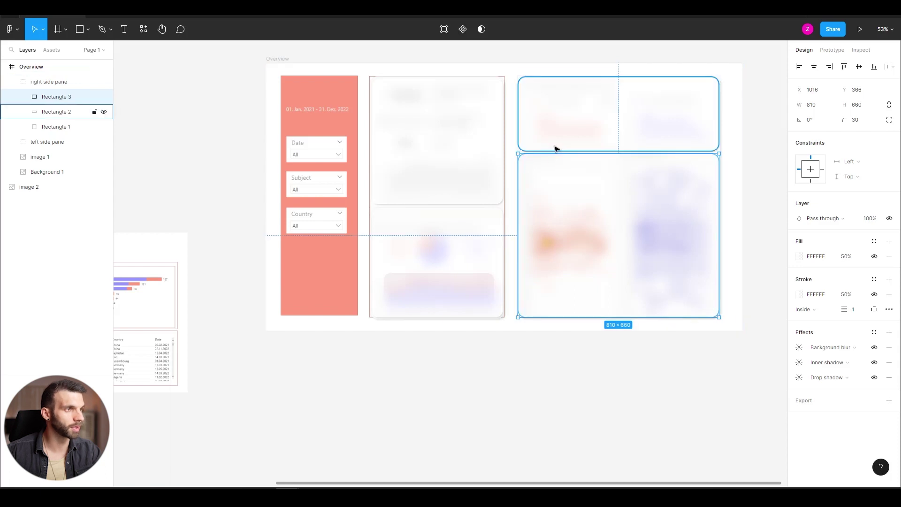
- Extend the bottom of Rectangle 1 in the right side pane to a height of 980, leaving a 5 px margin below Rectangle 3
scroll(540, 168, up, 5)
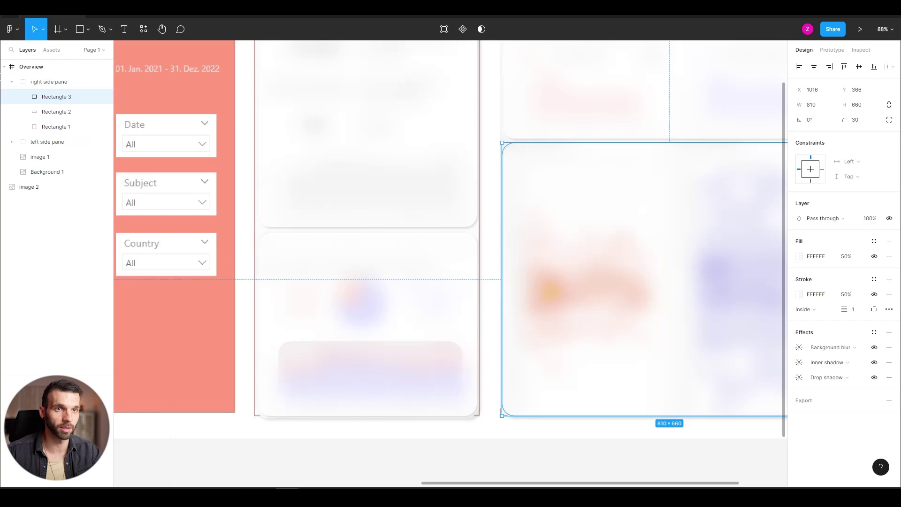
click(47, 128)
drag(662, 417, 659, 418)
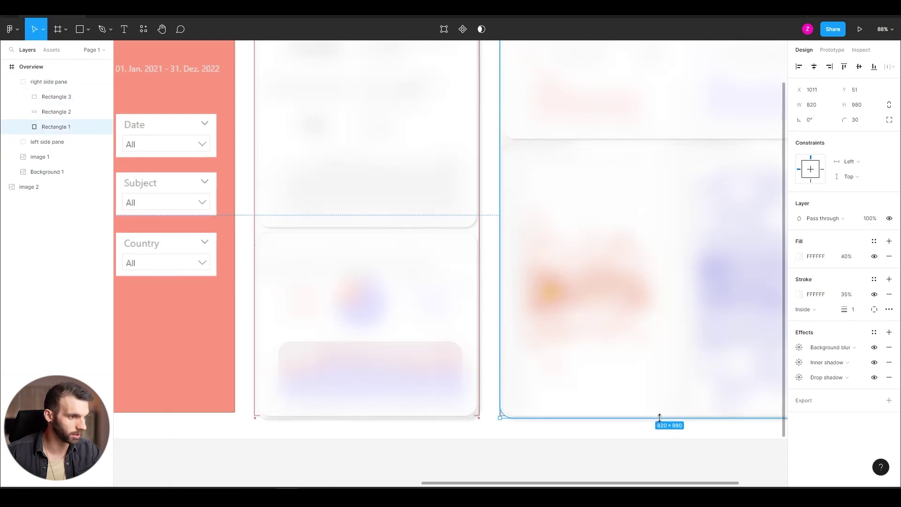
key(alt)
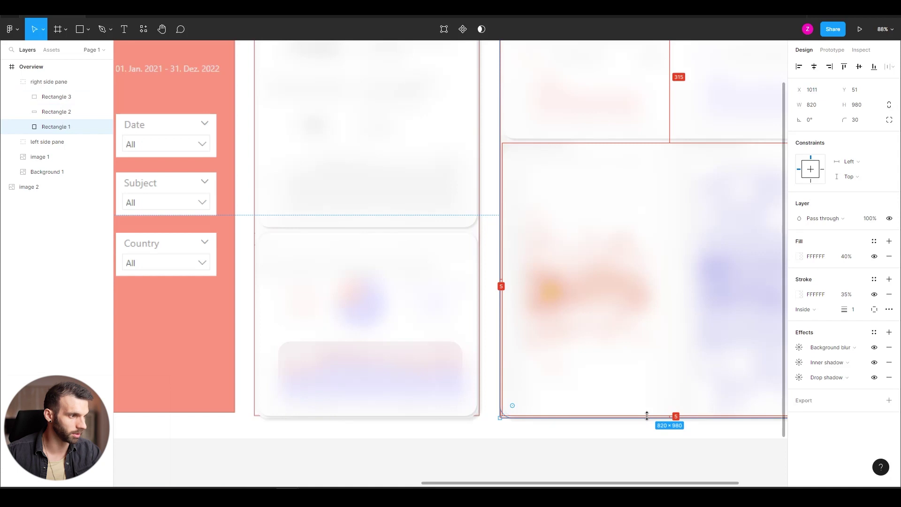
- Narrow Rectangle 3 to 400 wide over the red chart and place a matching panel about 396 × 655 over the purple chart
scroll(639, 254, down, 5)
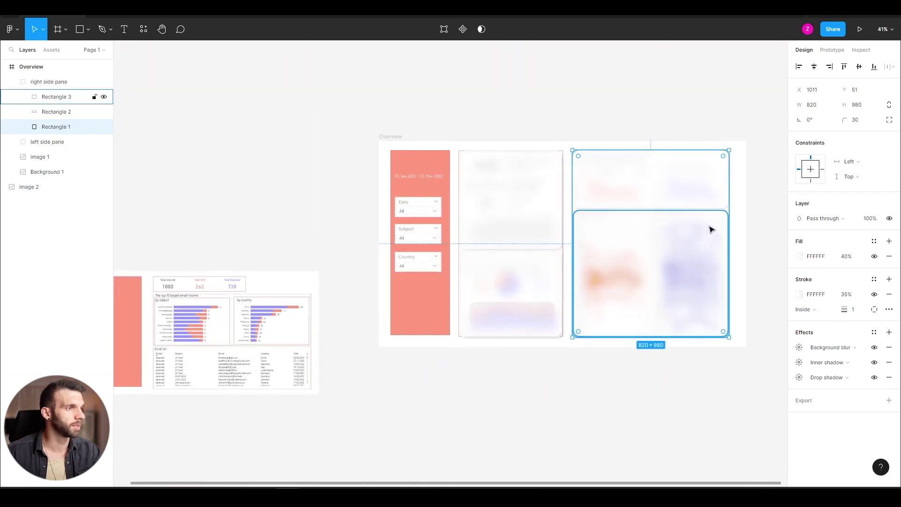
scroll(712, 229, up, 1)
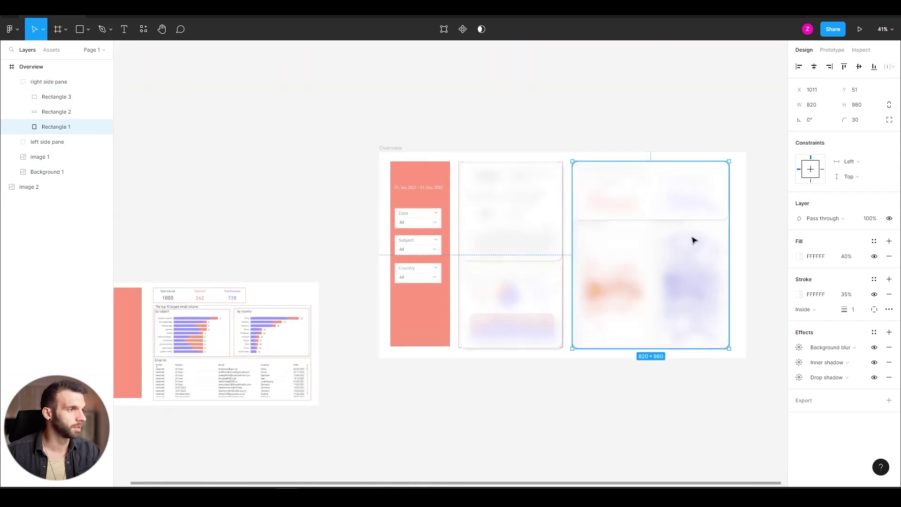
click(716, 284)
drag(727, 282, 681, 281)
scroll(685, 332, up, 5)
drag(624, 230, 617, 230)
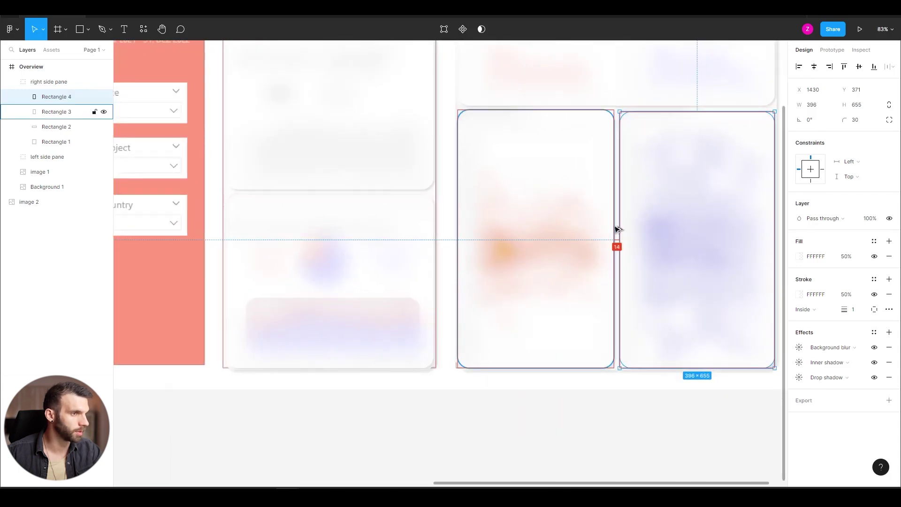
- Set the width of Rectangle 4 in the right side pane to 400 and nudge it left to X 1426
click(461, 224)
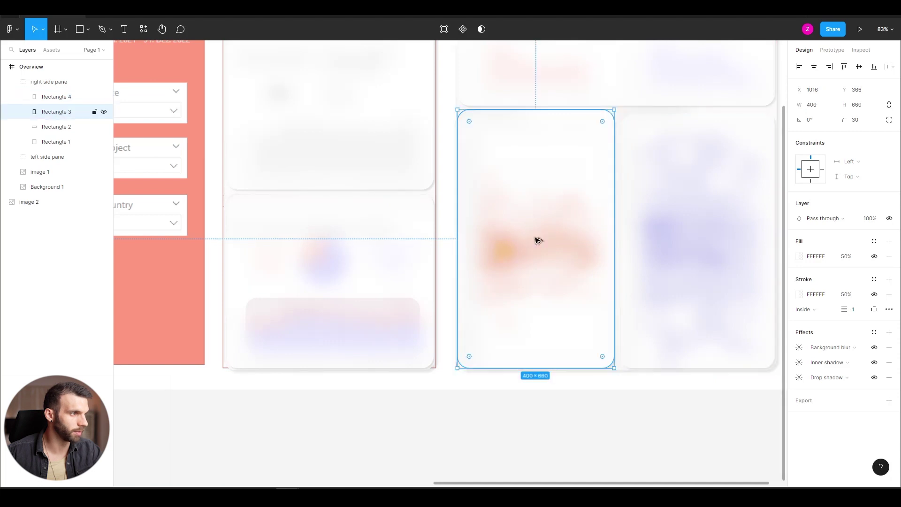
click(704, 244)
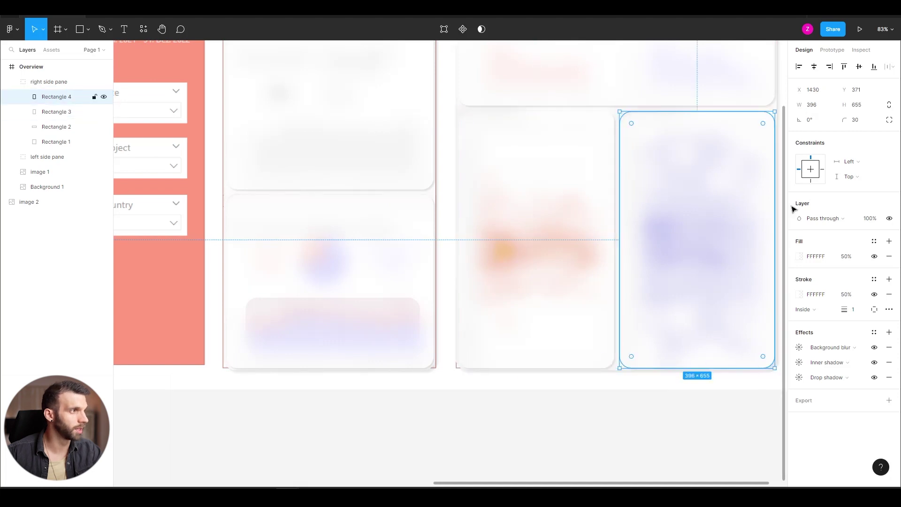
click(548, 203)
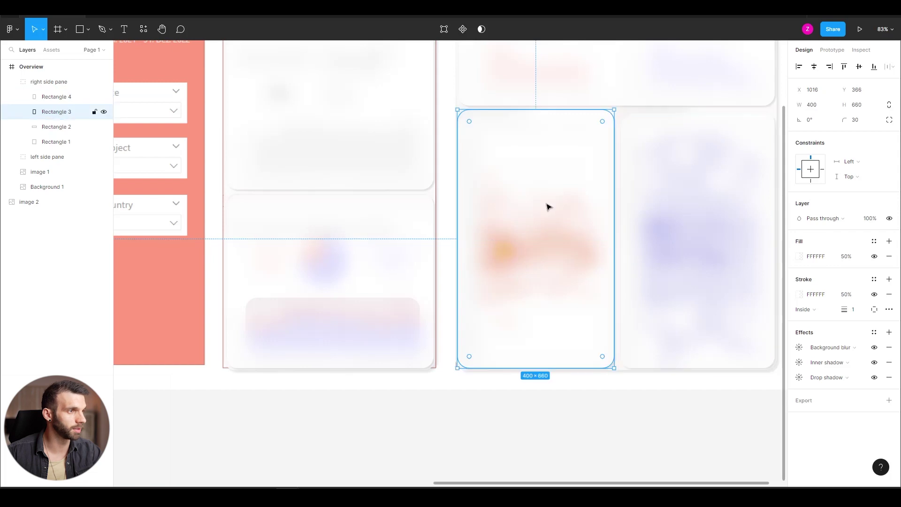
click(653, 209)
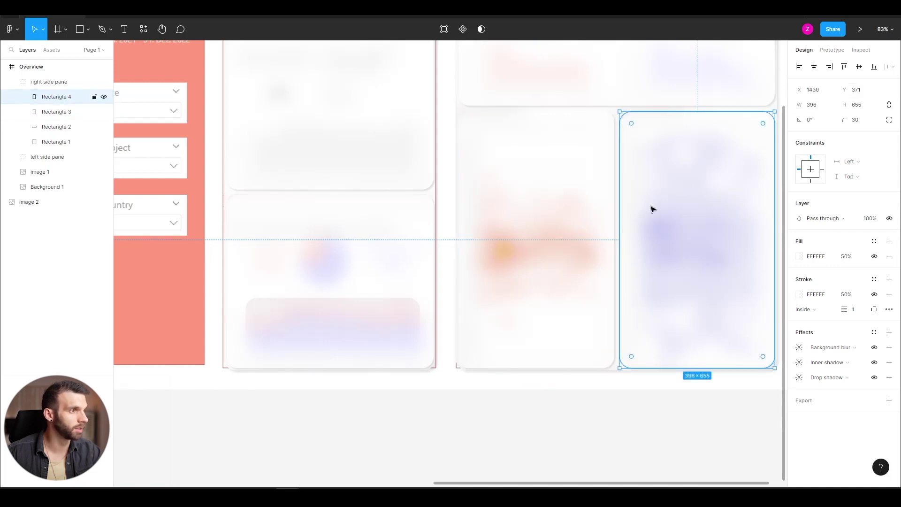
click(821, 101)
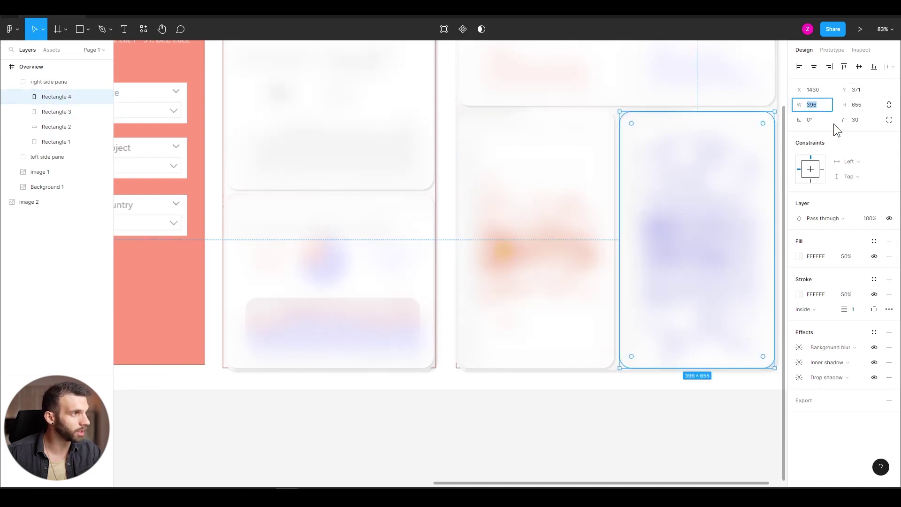
text(400)
key(Return)
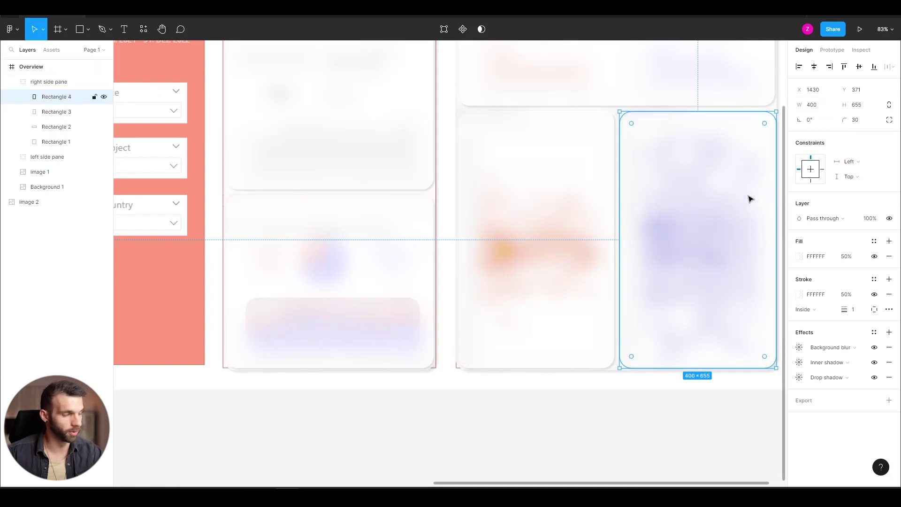
key(Left)
key(Left)
key(Left)
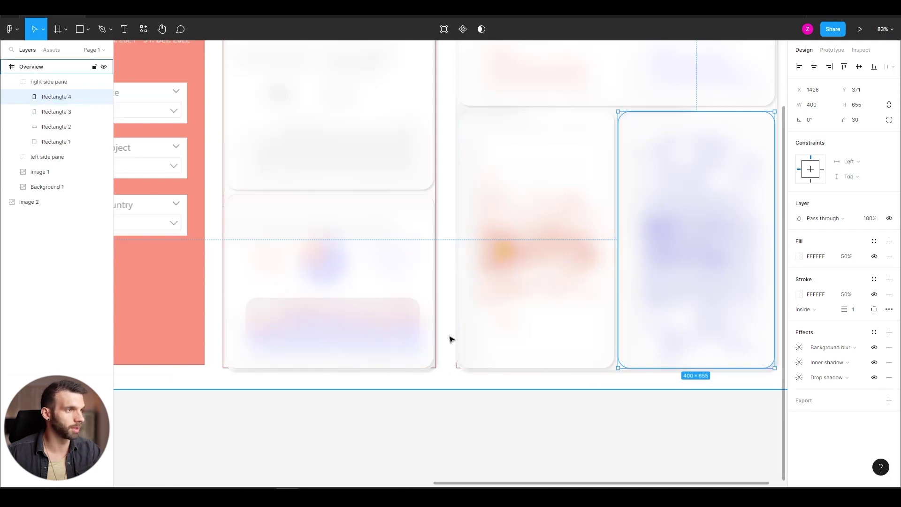
- Hide image 1 to check the panels over the blurred background, and show it again
click(447, 290)
scroll(446, 296, down, 3)
scroll(446, 296, down, 3)
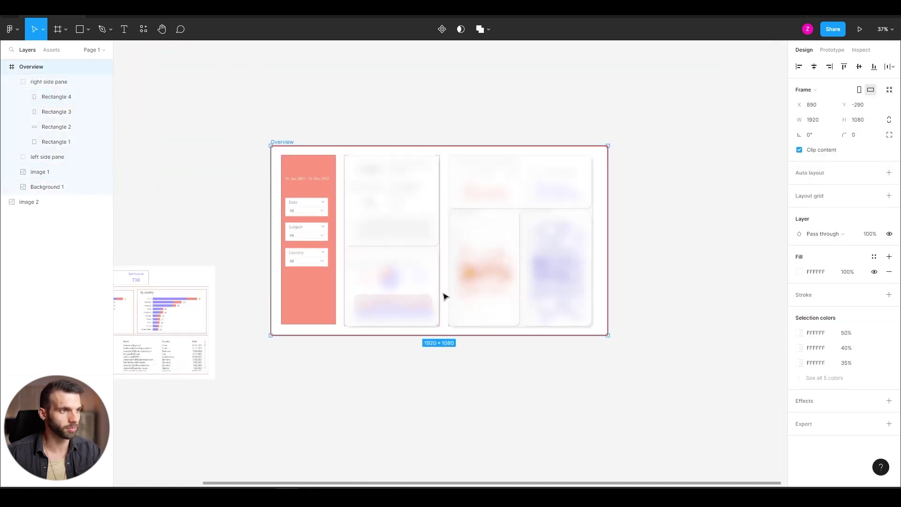
click(105, 172)
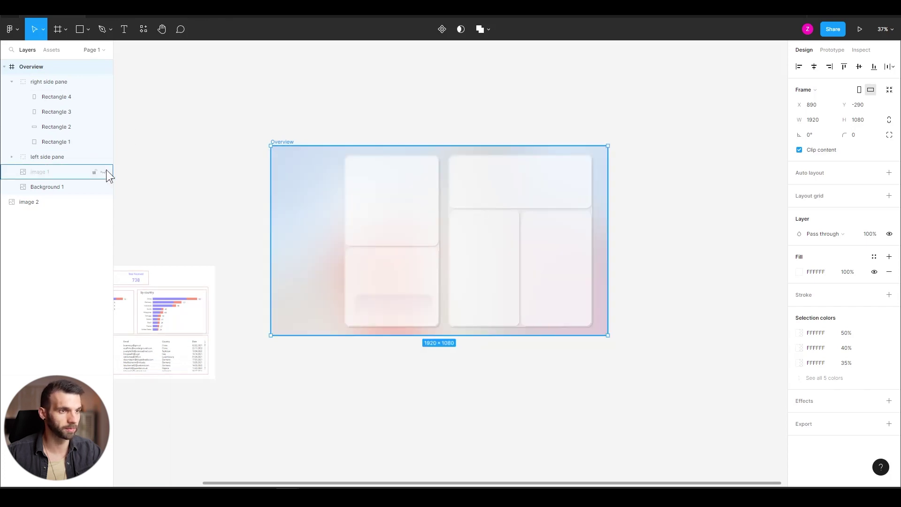
click(106, 170)
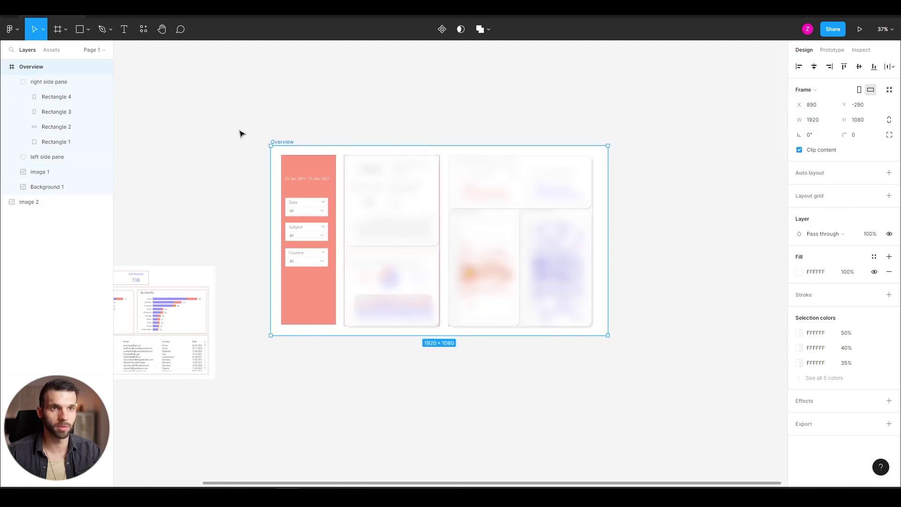
- Draw a rectangle about 320 × 977 over the red filter pane at X 55, Y 54, with a corner radius of 30
key(r)
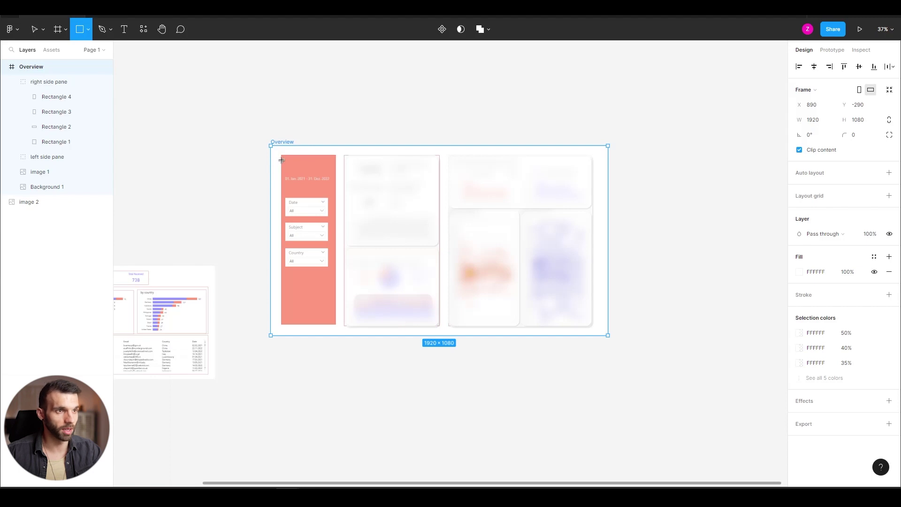
scroll(285, 159, up, 5)
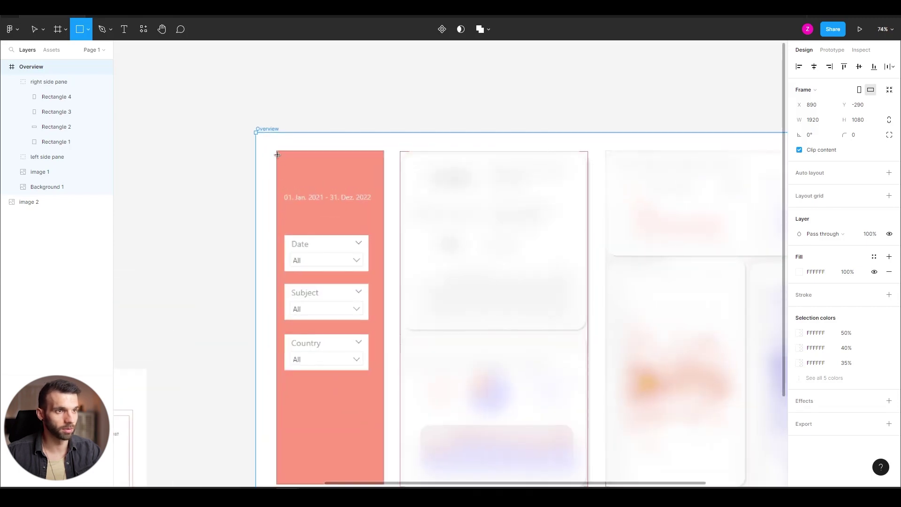
mouse_move(275, 150)
mouse_down()
mouse_move(366, 438)
mouse_move(385, 334)
mouse_up()
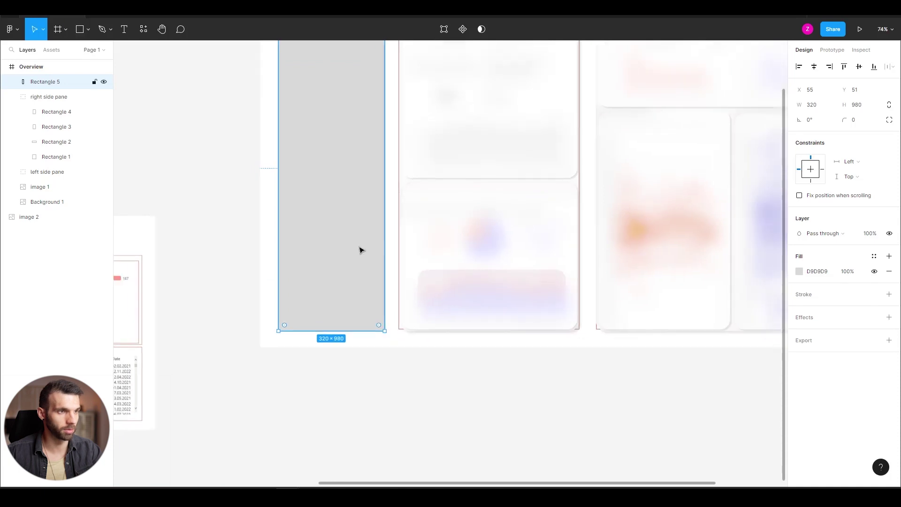
scroll(360, 249, down, 3)
scroll(346, 225, up, 1)
drag(350, 92, 350, 93)
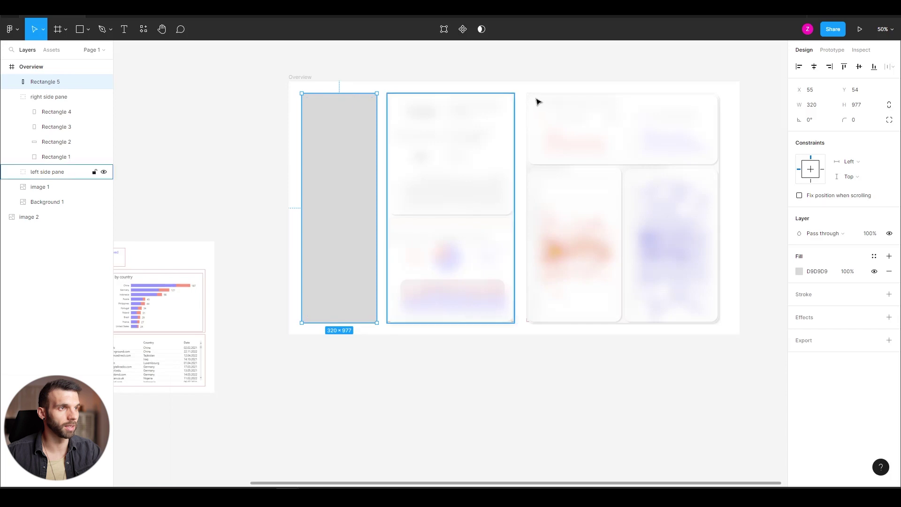
drag(337, 323, 338, 323)
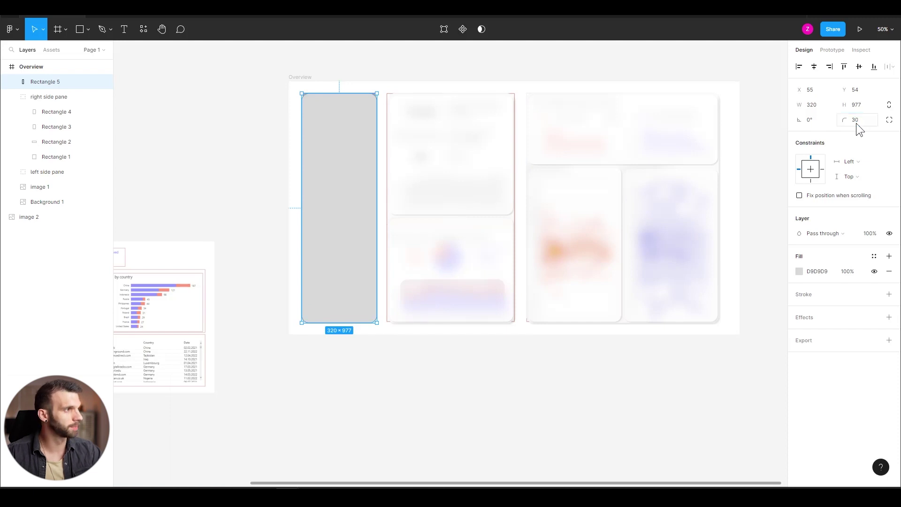
- Fill Rectangle 5 with 474759 and add a drop shadow with X 10, Y 10, blur 15 and 35% opacity
click(815, 273)
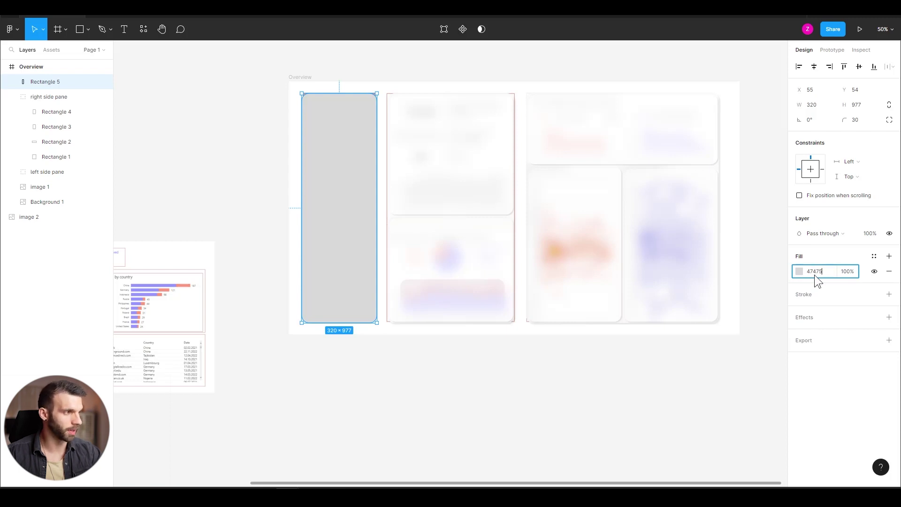
key(Return)
click(889, 318)
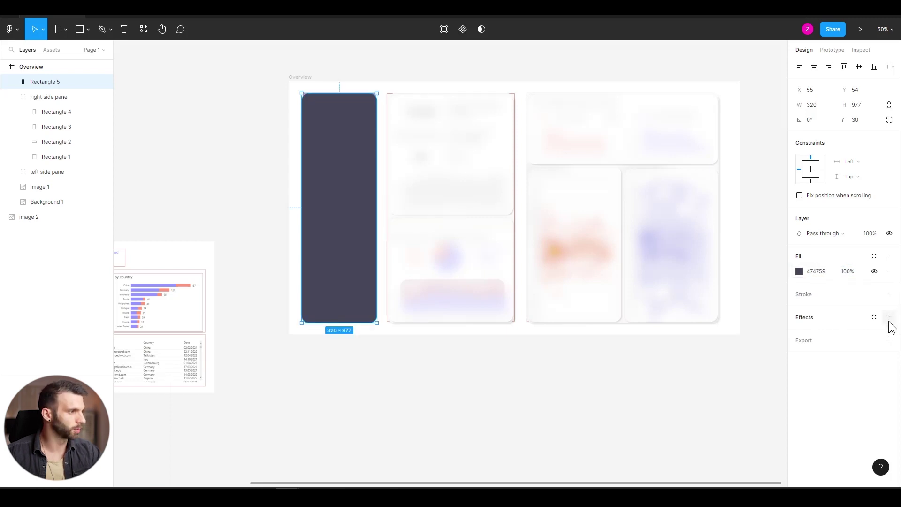
click(800, 332)
text(10)
key(Tab)
text(10)
key(Tab)
text(15)
key(Tab)
key(Tab)
key(Tab)
text(35)
key(Return)
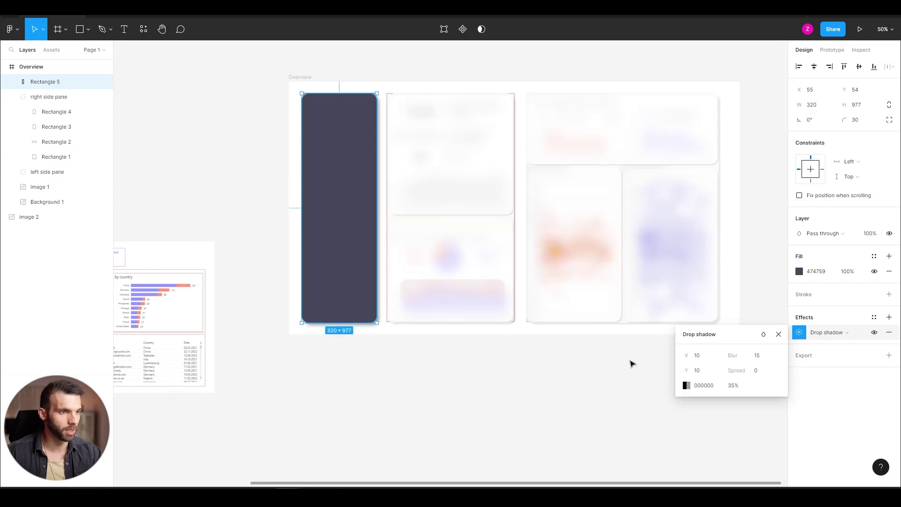
- Hide image 1, duplicate the dark sidebar rectangle and shorten the copy from above to a height of about 425
click(104, 187)
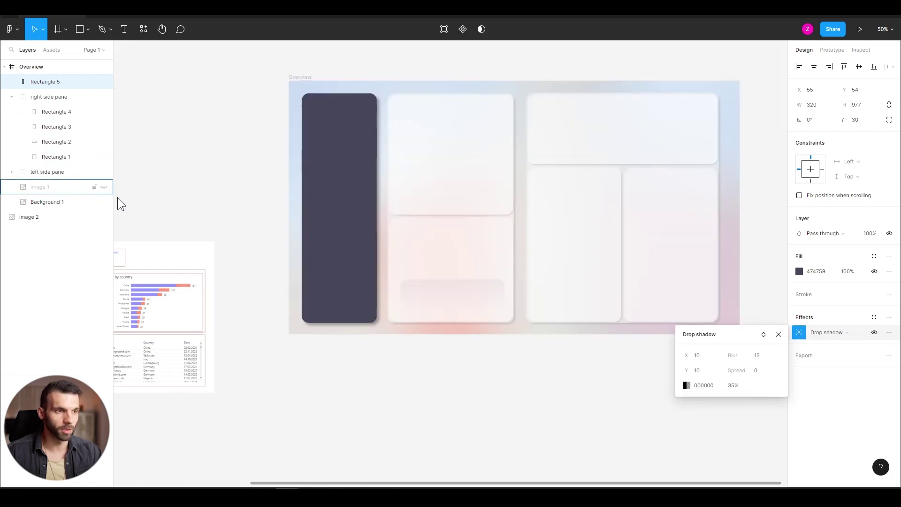
click(418, 389)
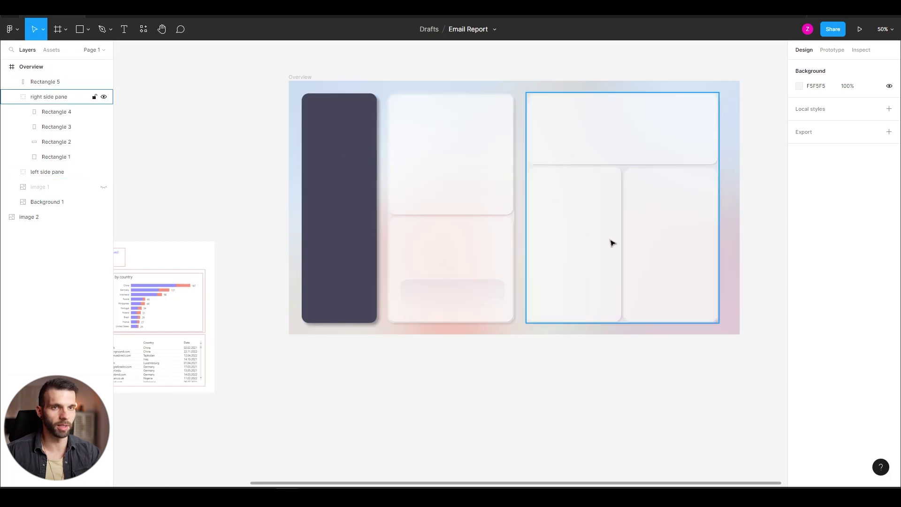
click(359, 267)
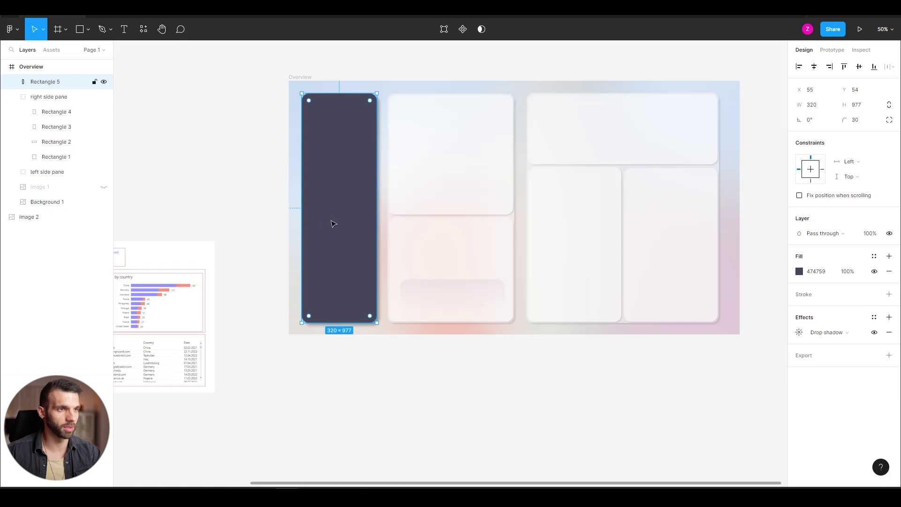
key(ctrl+d)
drag(337, 93, 355, 223)
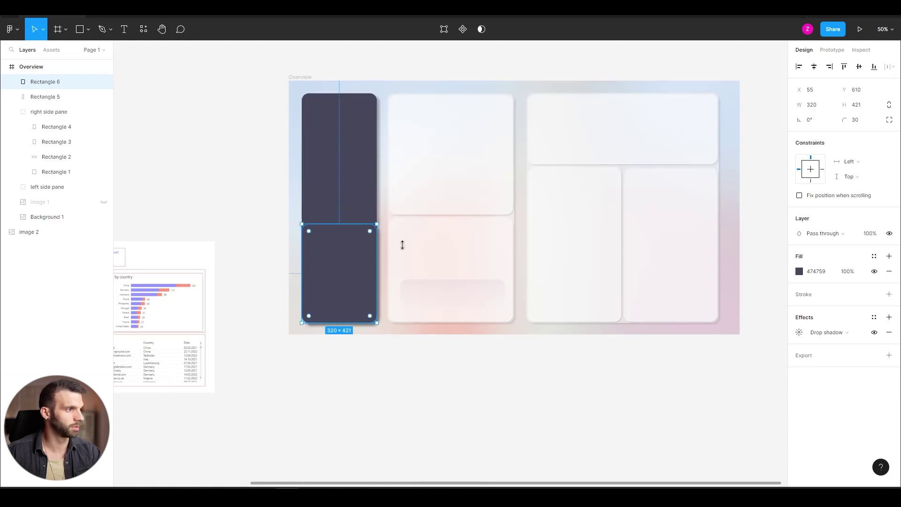
- Change the fill of Rectangle 6 to 171738 and make it a linear gradient
click(808, 273)
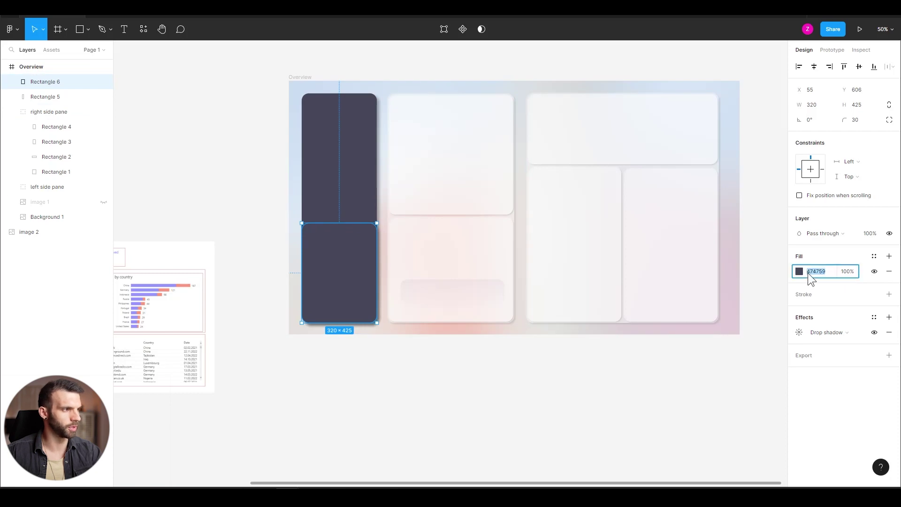
text(171738)
key(Return)
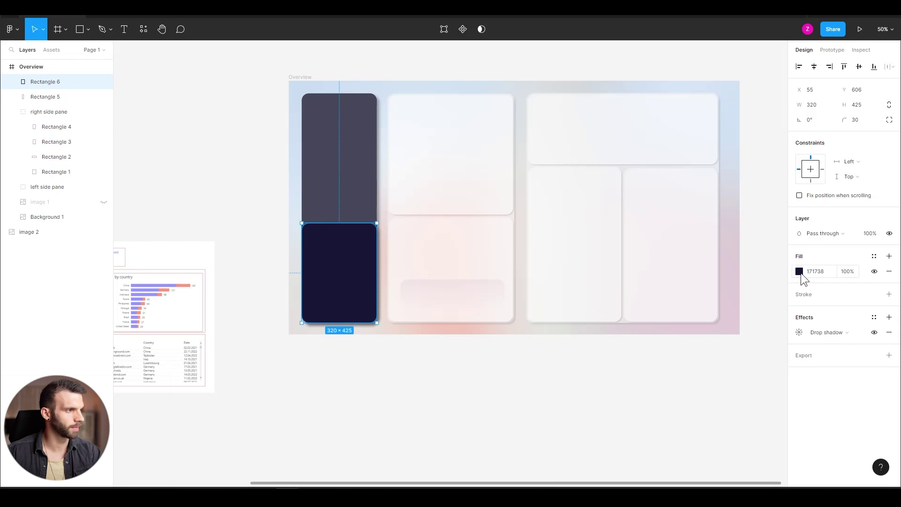
click(801, 273)
click(696, 244)
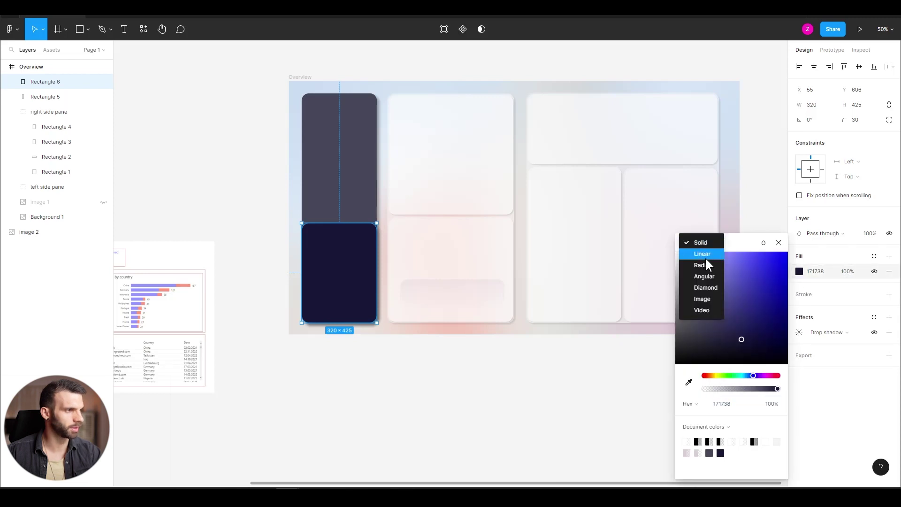
click(703, 255)
- Set the opacity of the gradient's upper stop to 0% and its lower stop to 50%
click(775, 403)
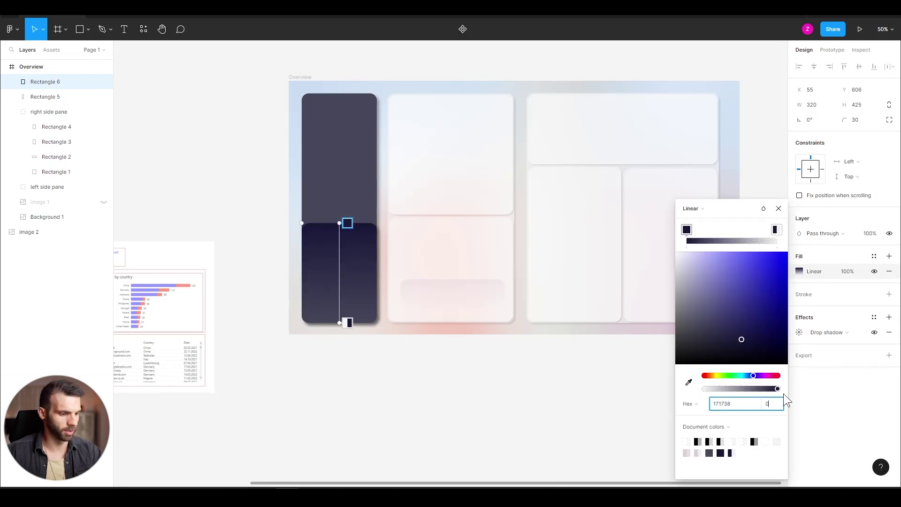
text(0)
key(Return)
click(776, 229)
drag(776, 230, 781, 315)
click(771, 403)
text(50)
key(Return)
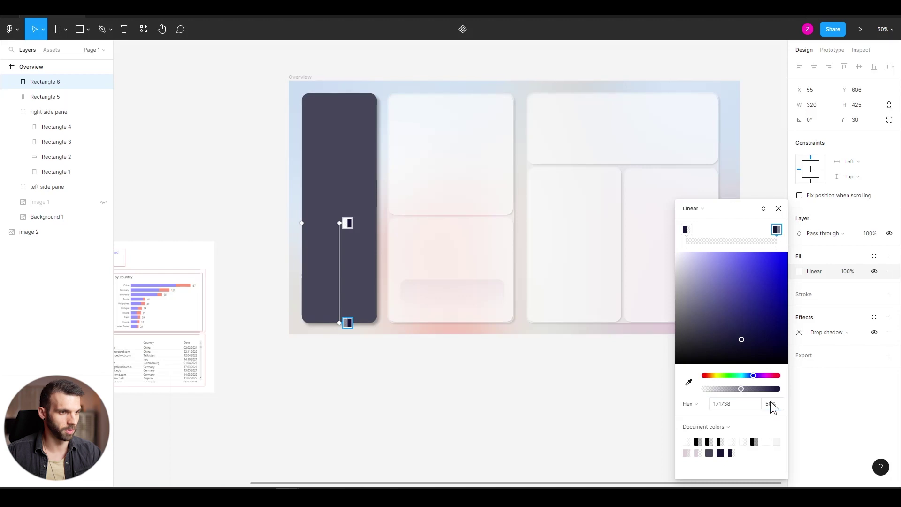
click(772, 230)
drag(771, 233, 760, 233)
click(778, 233)
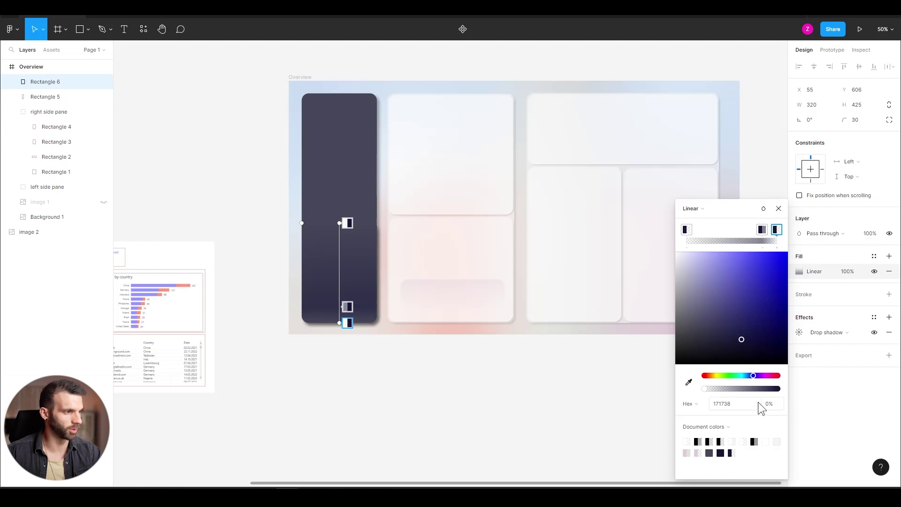
click(777, 230)
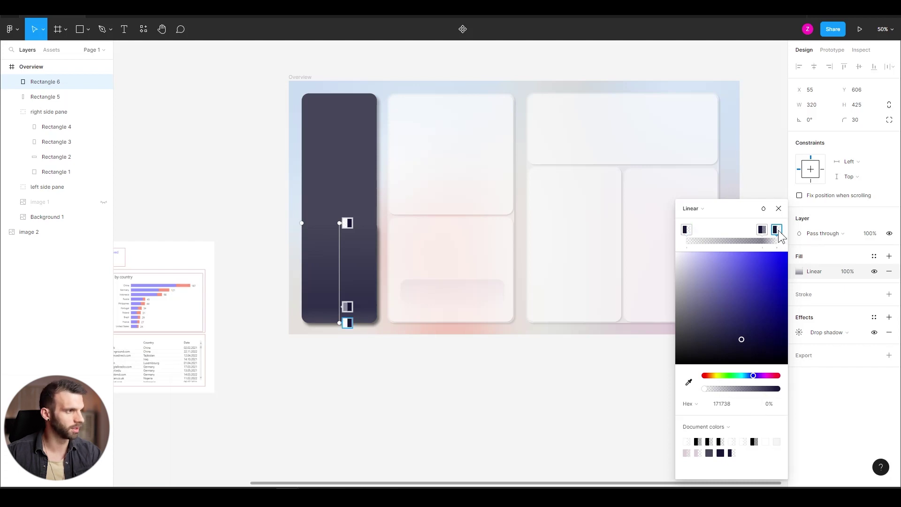
key(Delete)
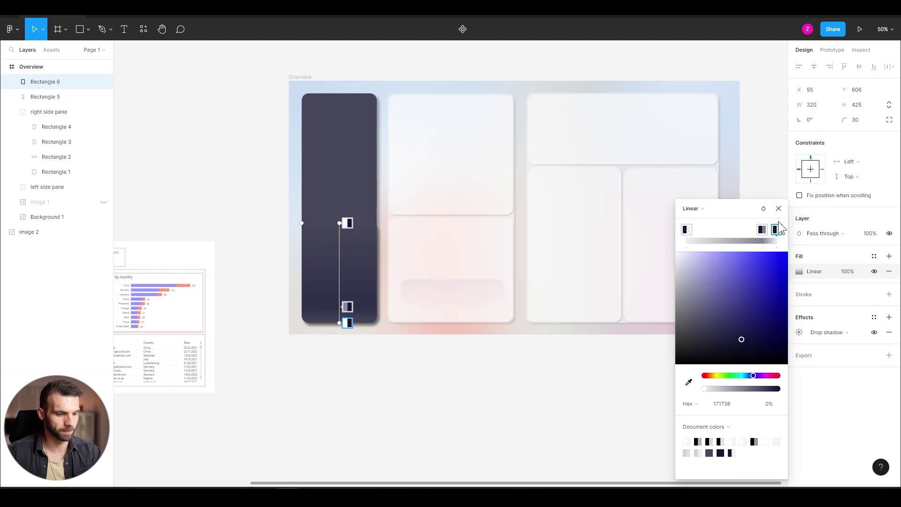
drag(762, 230, 782, 228)
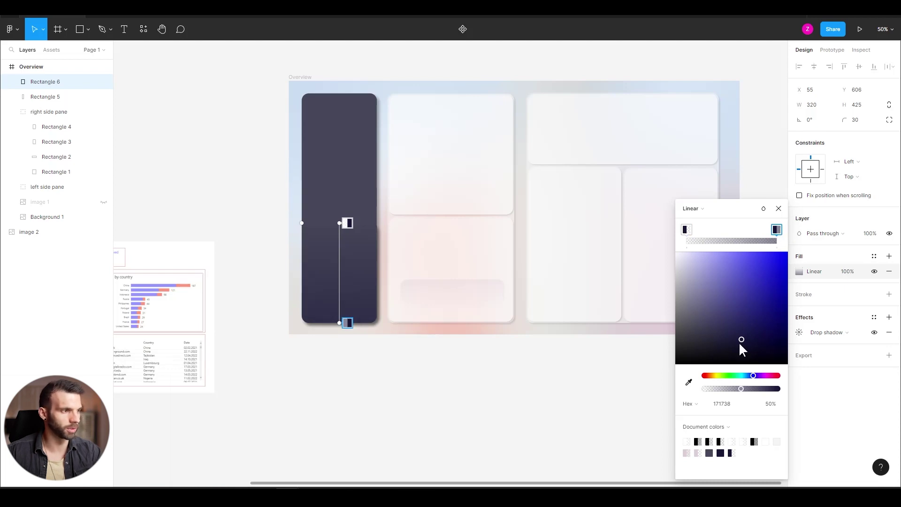
- Raise the opacity of the gradient's lower stop to 75% and remove the drop shadow from Rectangle 6
click(774, 404)
text(75)
key(Return)
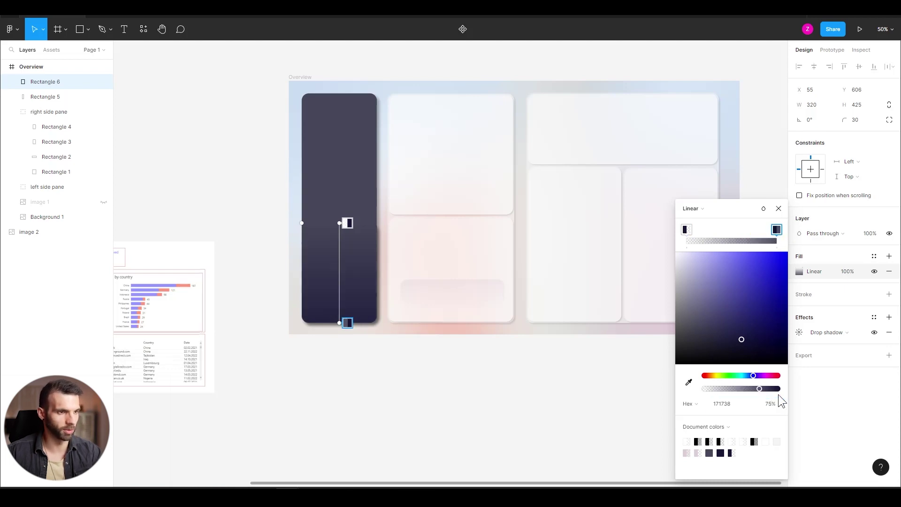
click(889, 332)
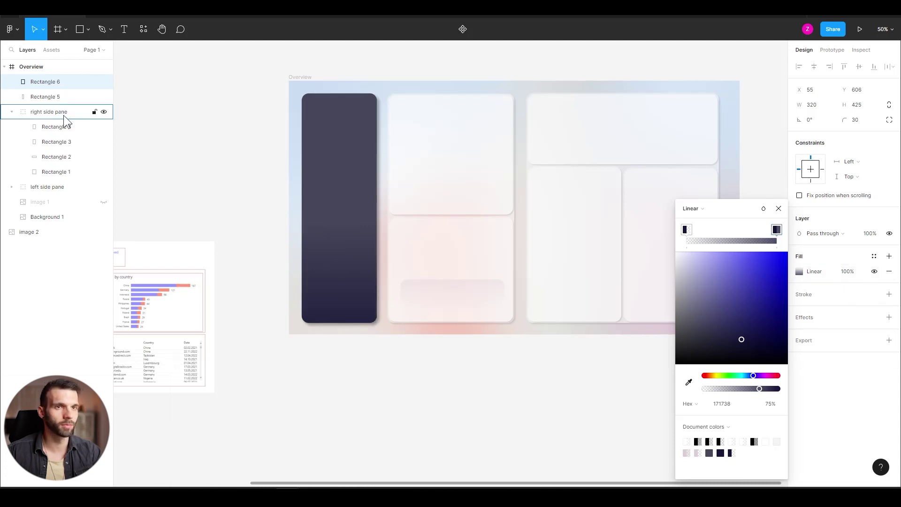
- Toggle the visibility of Rectangle 6 to compare the sidebar with and without the gradient
click(104, 82)
click(105, 82)
click(104, 82)
click(104, 82)
key(Escape)
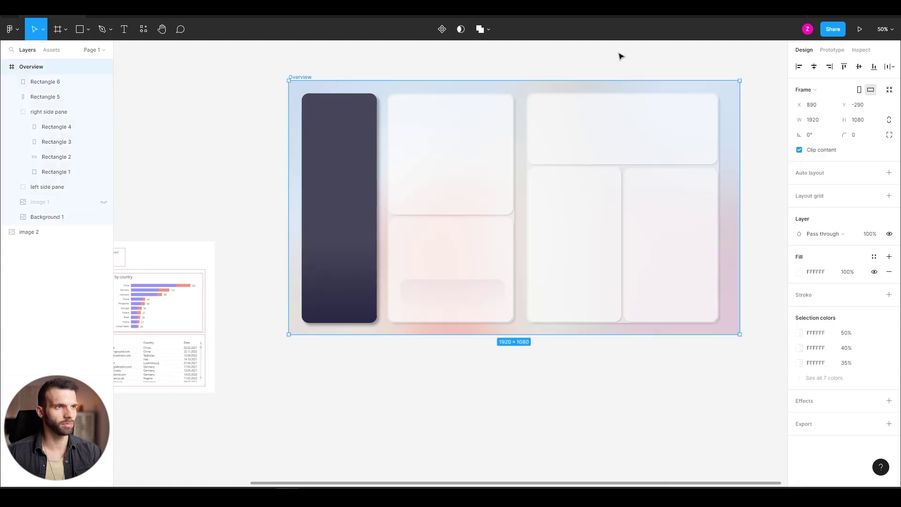
- Add a two-line text reading "Email Report" and "Overview" near the top of the dark sidebar
key(t)
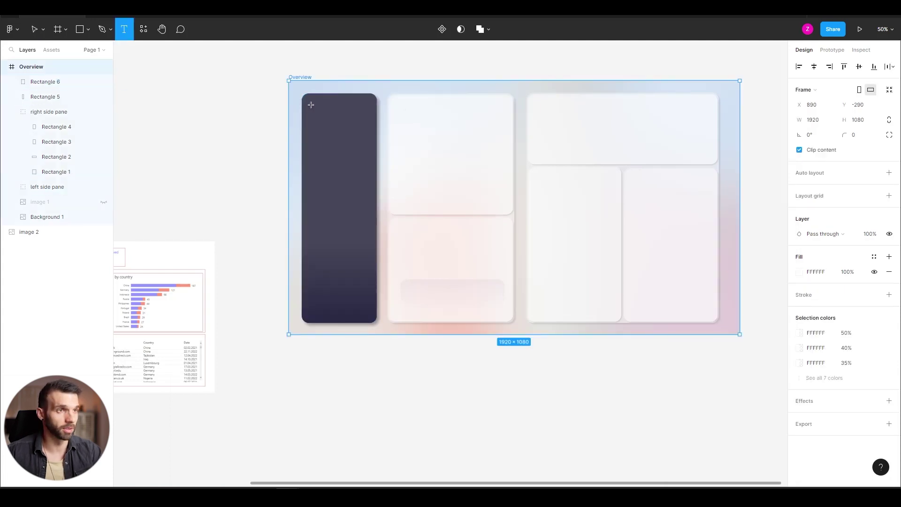
click(306, 105)
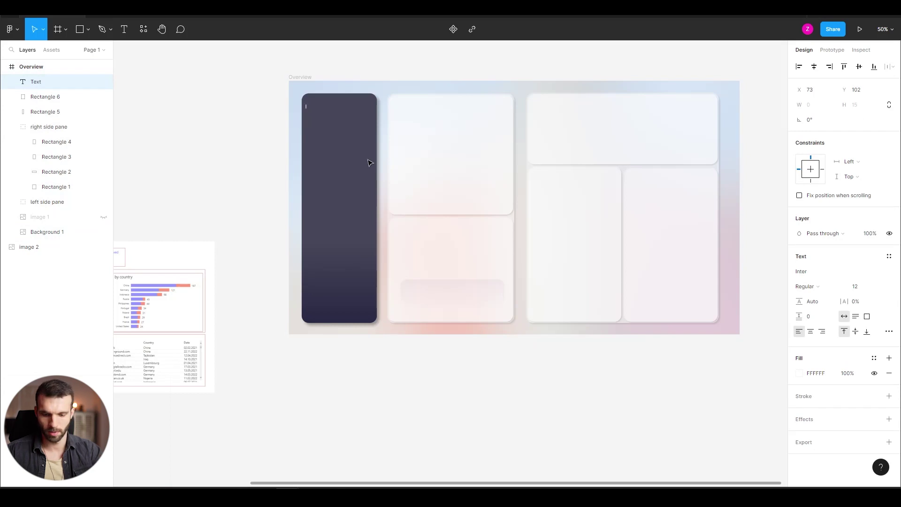
text(E)
scroll(332, 130, up, 5)
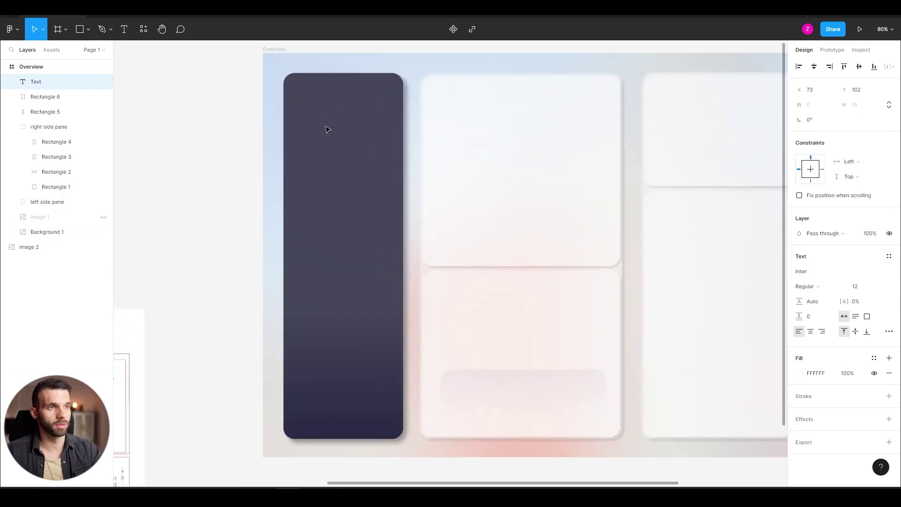
text(mail Report)
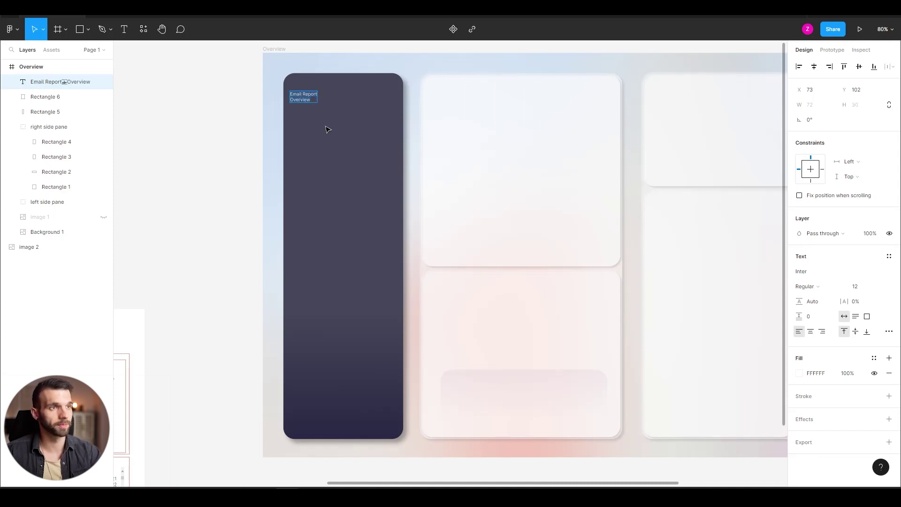
- Change the font of the sidebar title text to Segoe UI
click(803, 274)
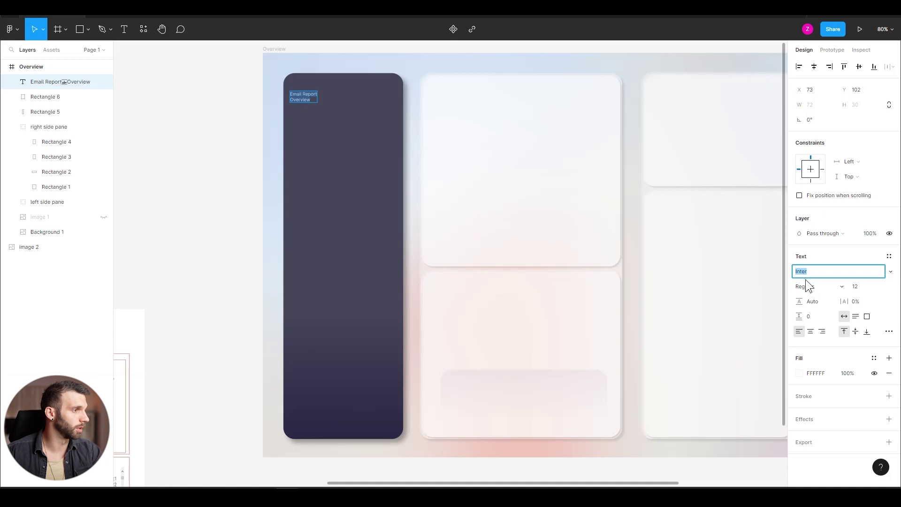
text(sego)
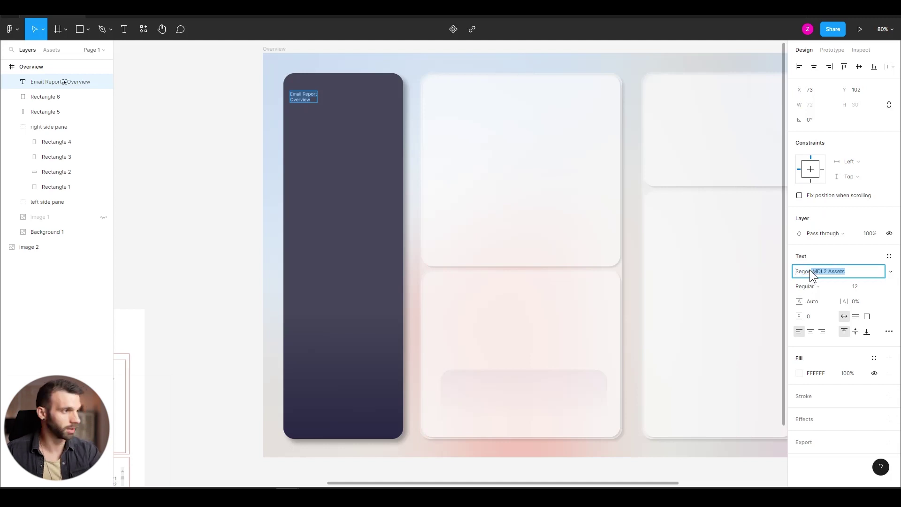
text(e)
key(BackSpace)
text(UI)
key(Return)
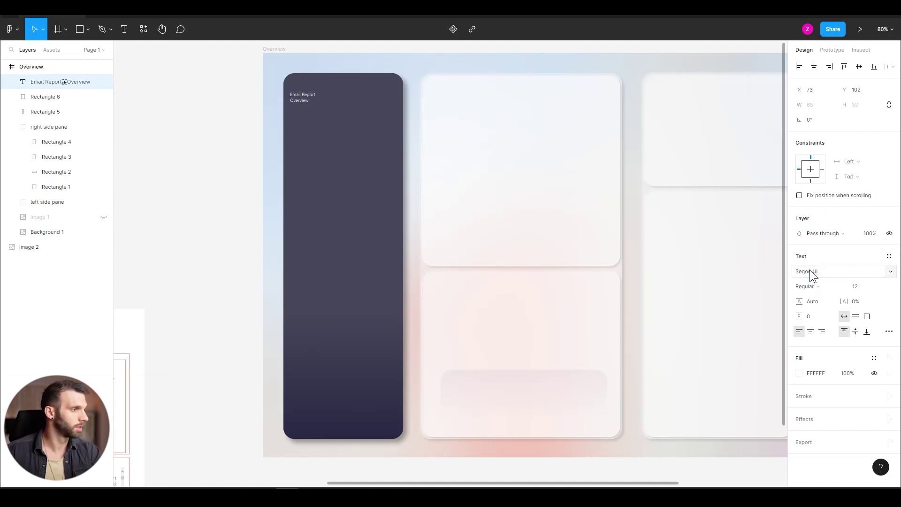
- Make the title Semibold at size 34 with 9% letter spacing
click(816, 286)
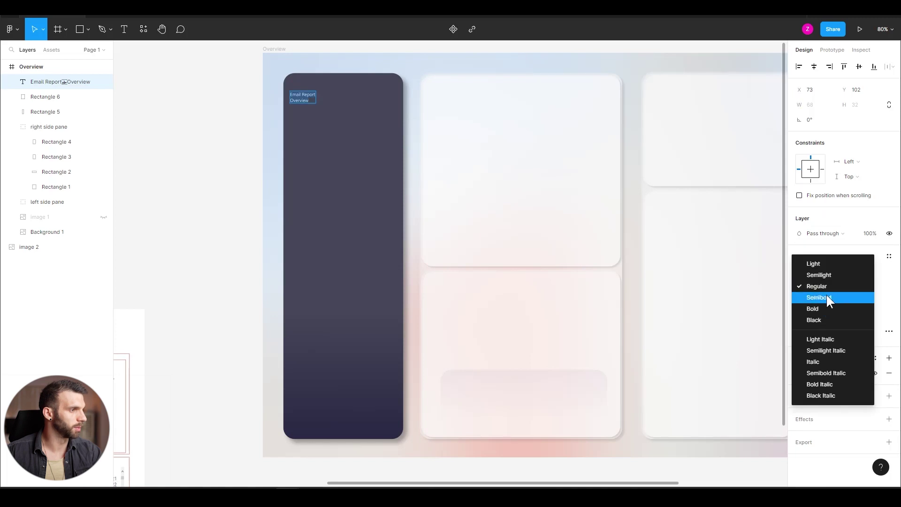
click(827, 297)
click(870, 284)
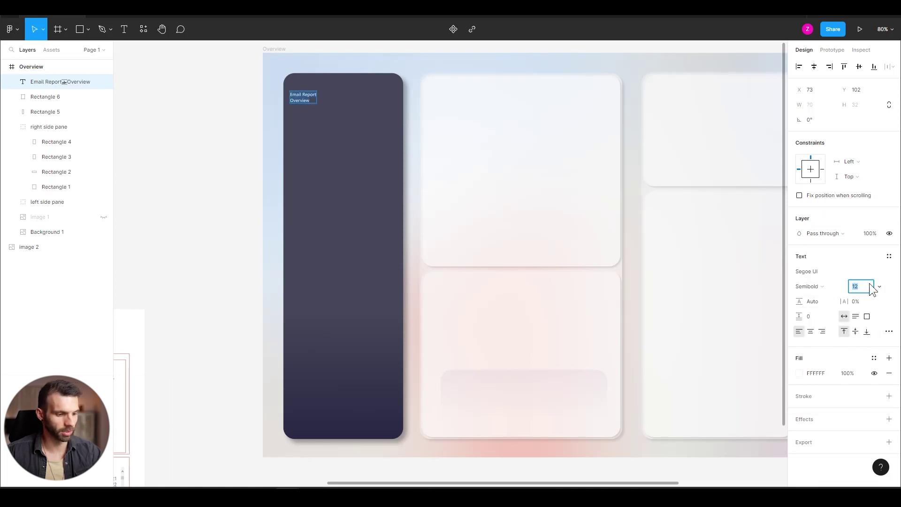
key(Return)
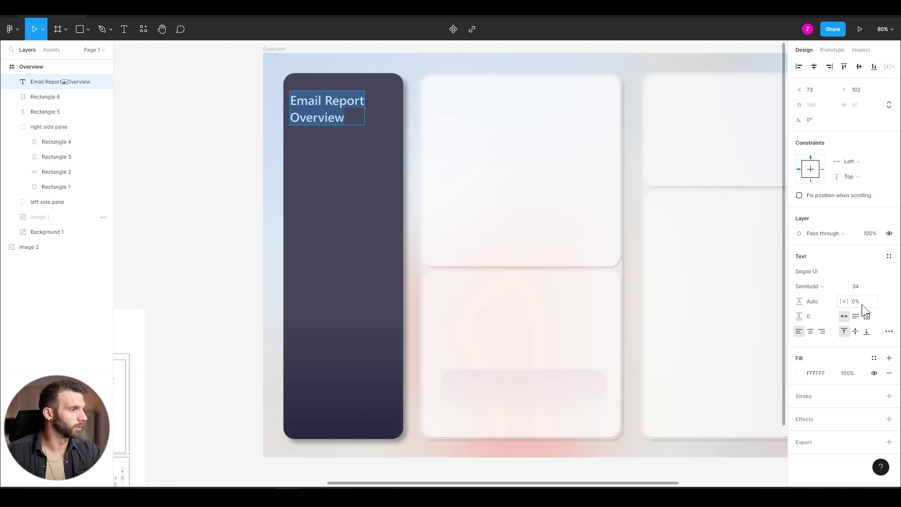
drag(843, 304, 853, 304)
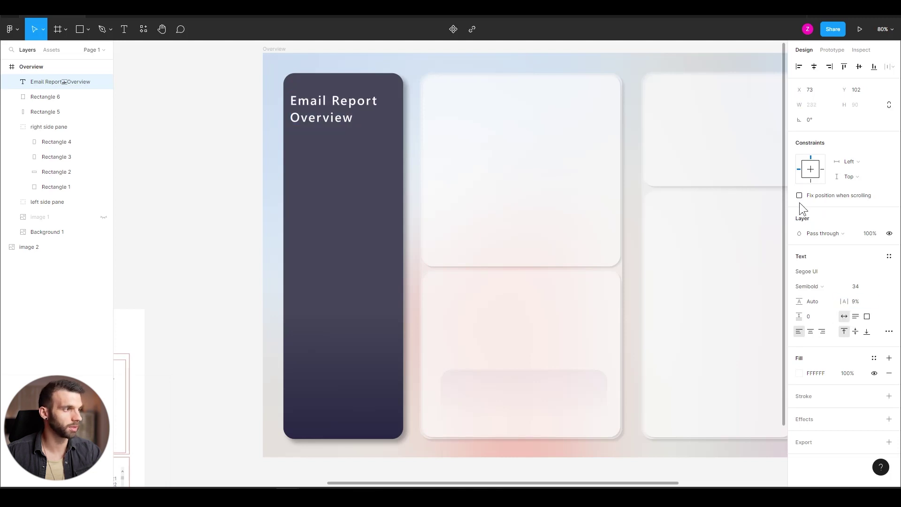
- Center the title text horizontally on the dark sidebar, Rectangle 5
shift+click(53, 114)
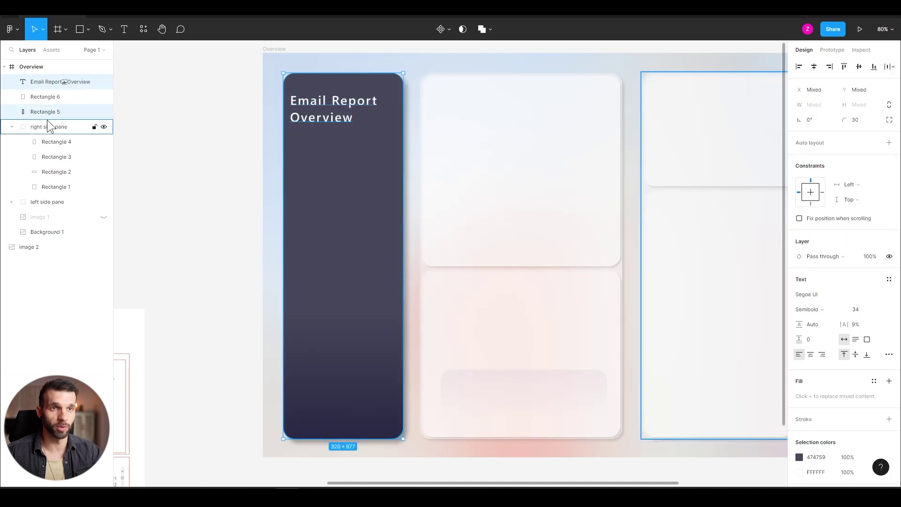
click(890, 67)
key(Escape)
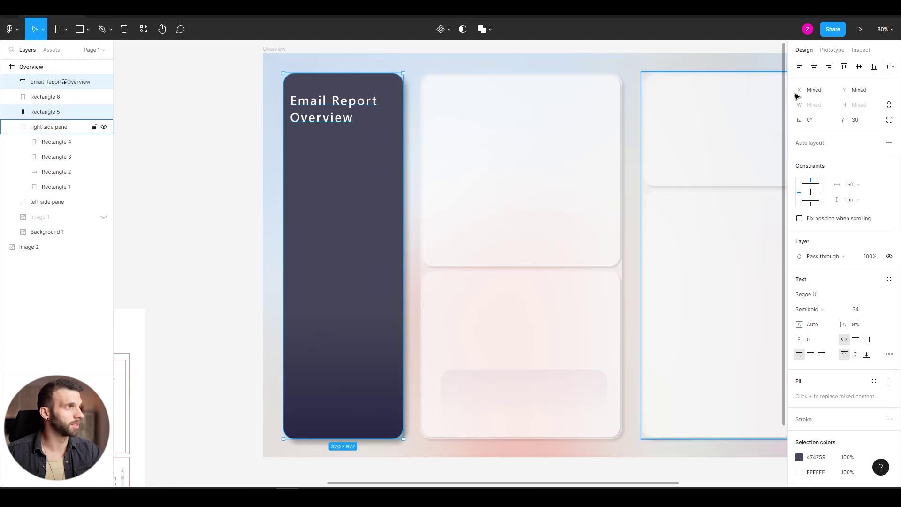
click(814, 66)
shift+click(56, 112)
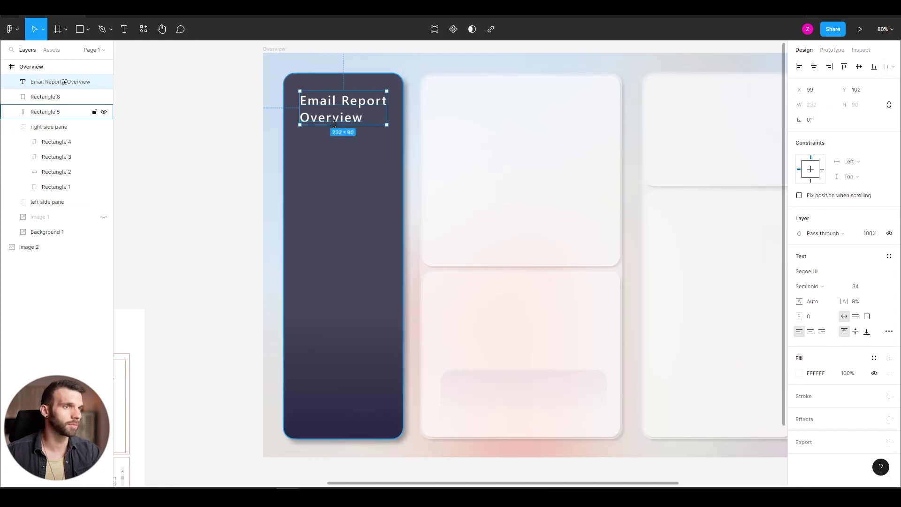
- Widen the title's letter spacing to 15% and reposition it centered on the sidebar at Y 92
drag(848, 303, 859, 303)
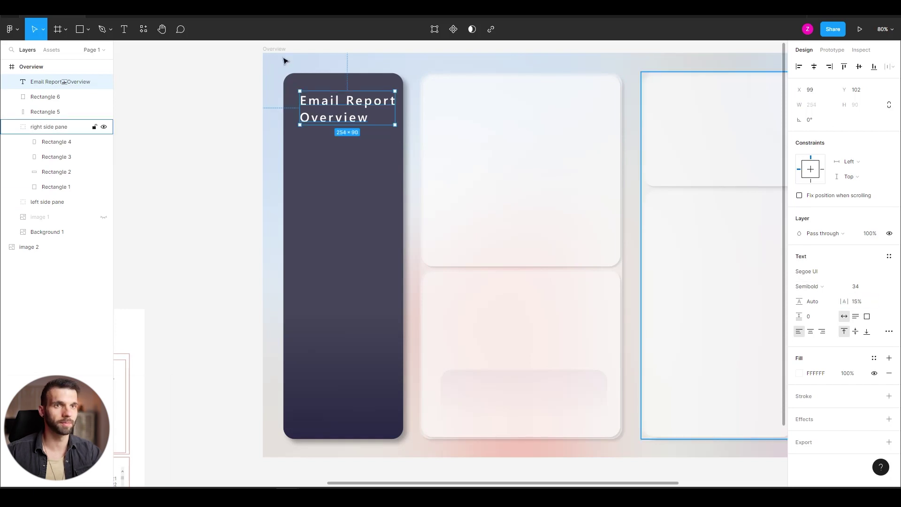
shift+click(53, 111)
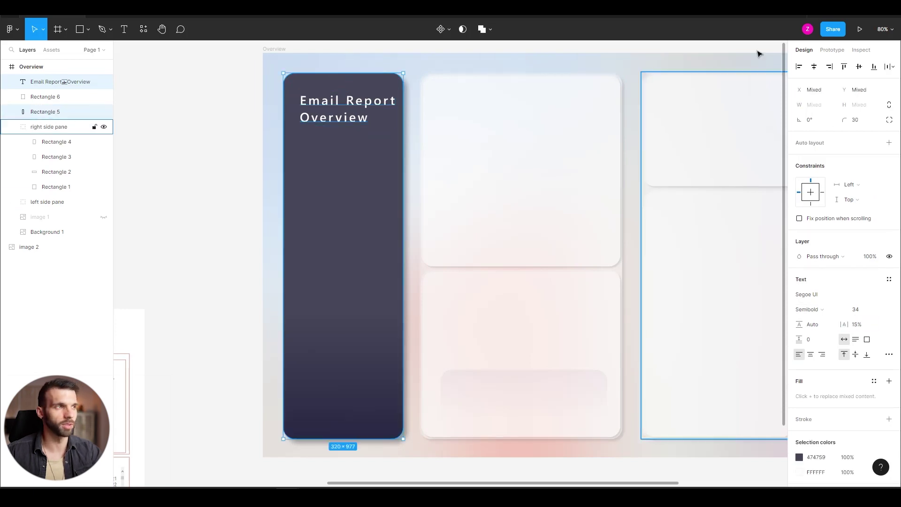
click(815, 67)
click(336, 102)
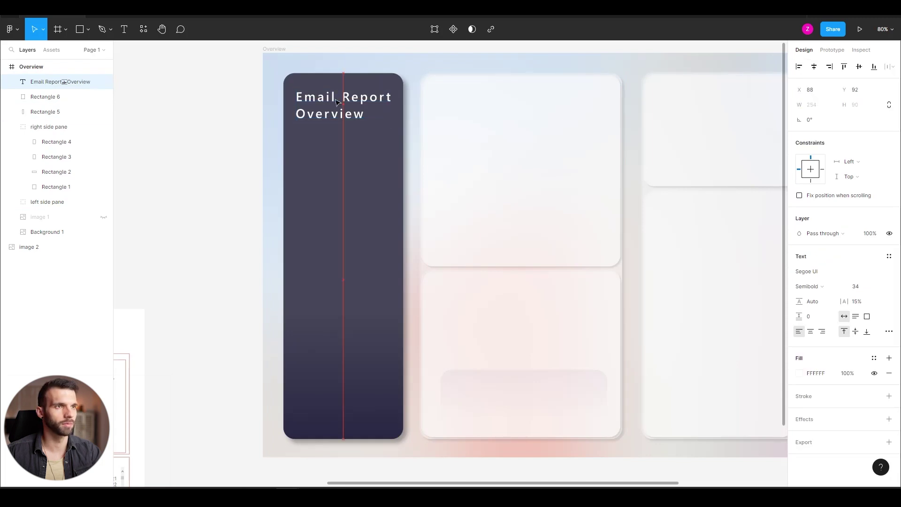
- Show the report screenshot image 1 and place it directly below Rectangle 5 in the layer order
click(49, 220)
key(ctrl+shift+h)
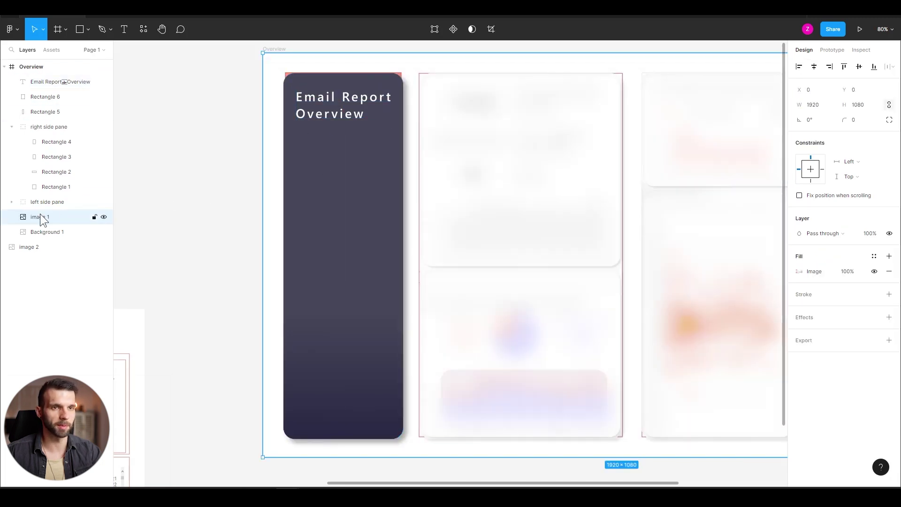
drag(42, 221, 53, 88)
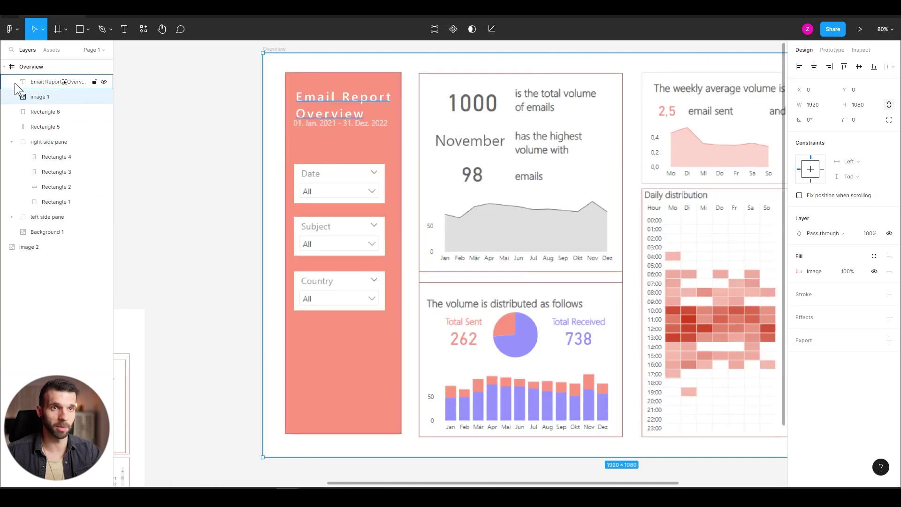
drag(38, 95, 34, 141)
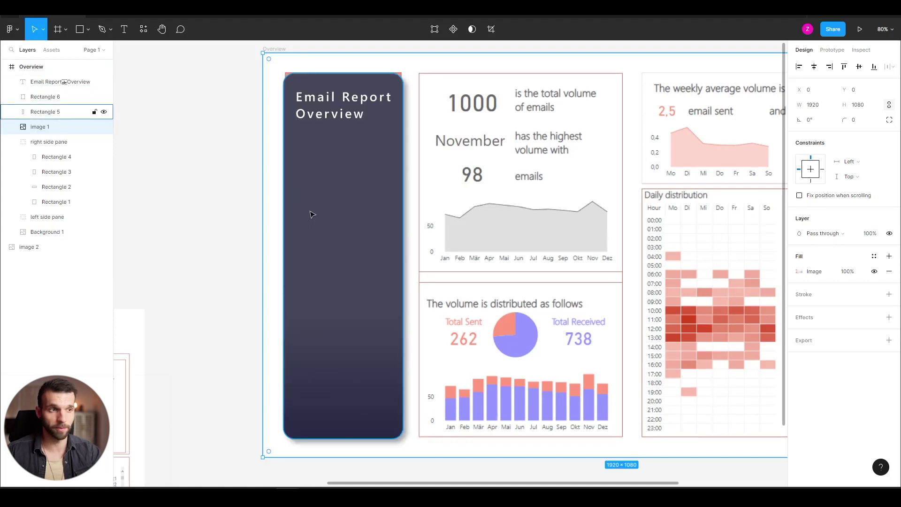
- Duplicate the sidebar rectangle and shorten the copy from both ends to about 413 high, starting at about Y 356
click(335, 190)
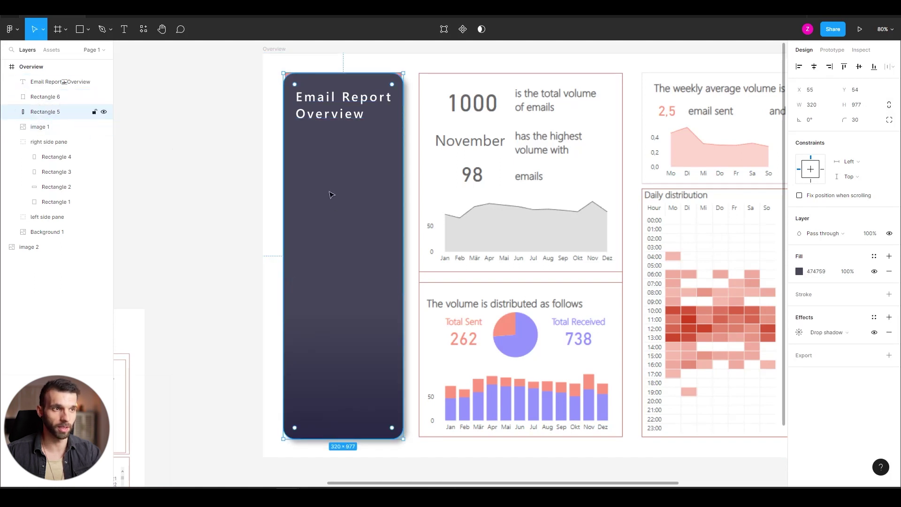
key(ctrl+d)
drag(344, 74, 347, 186)
drag(327, 437, 328, 341)
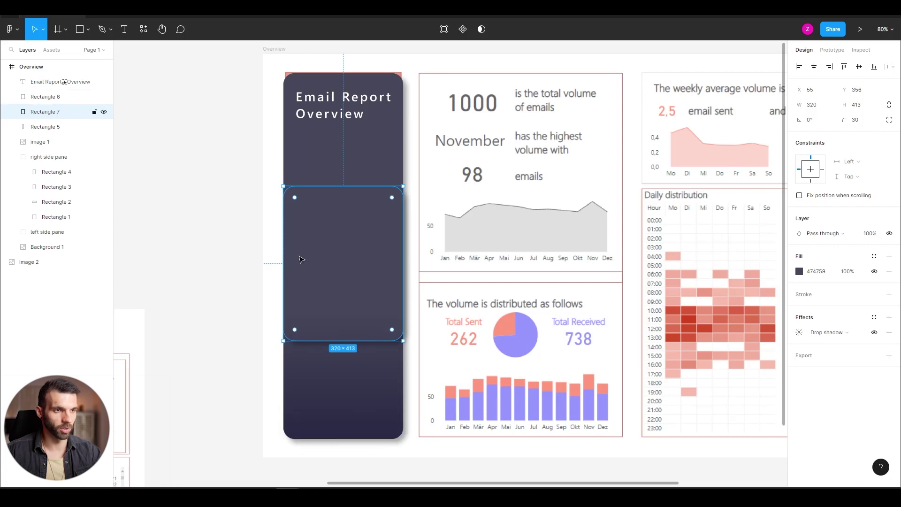
- Inset the duplicated rectangle within the sidebar by moving it to X 65 and setting its width to 300
drag(301, 260, 317, 254)
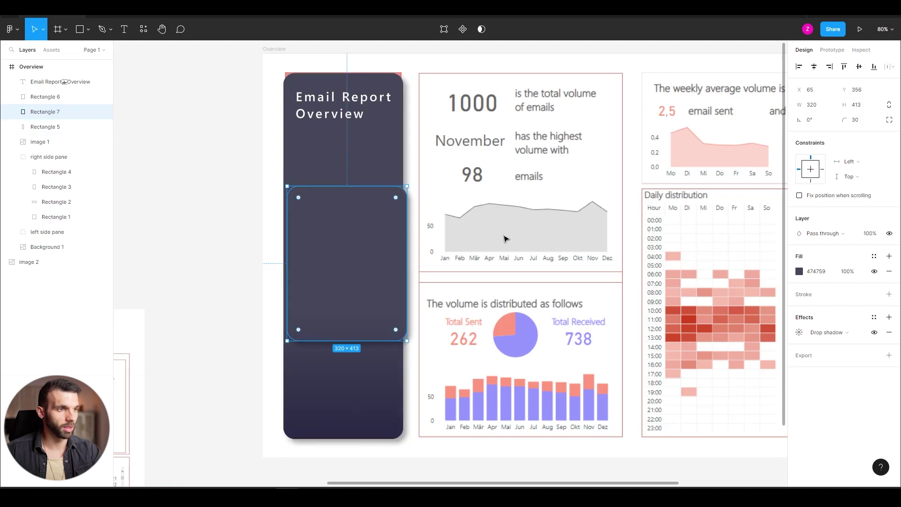
click(815, 107)
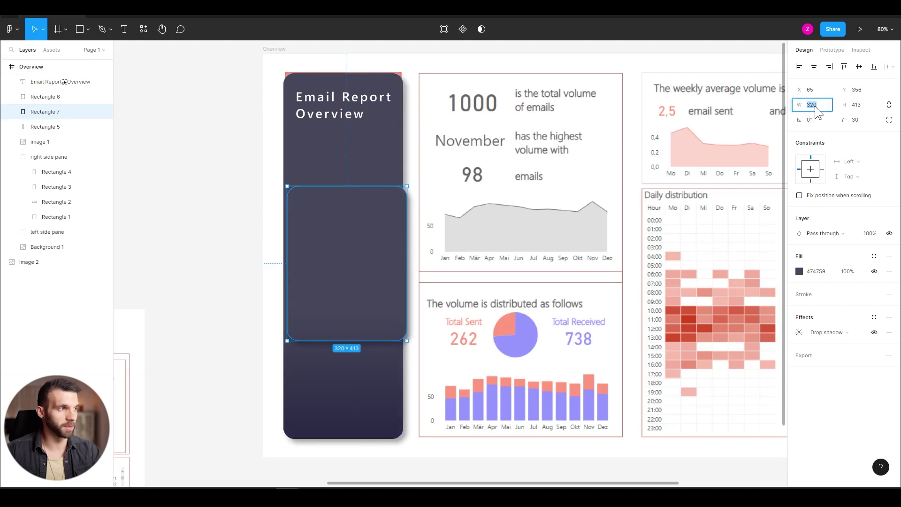
text(300)
key(Return)
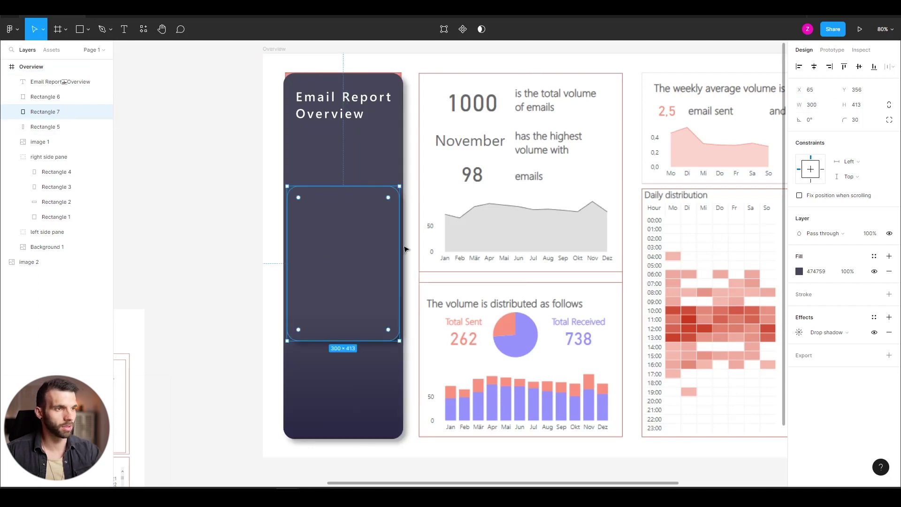
- Remove the drop shadow from Rectangle 7 and set its fill to 3D3D51
click(889, 332)
click(823, 270)
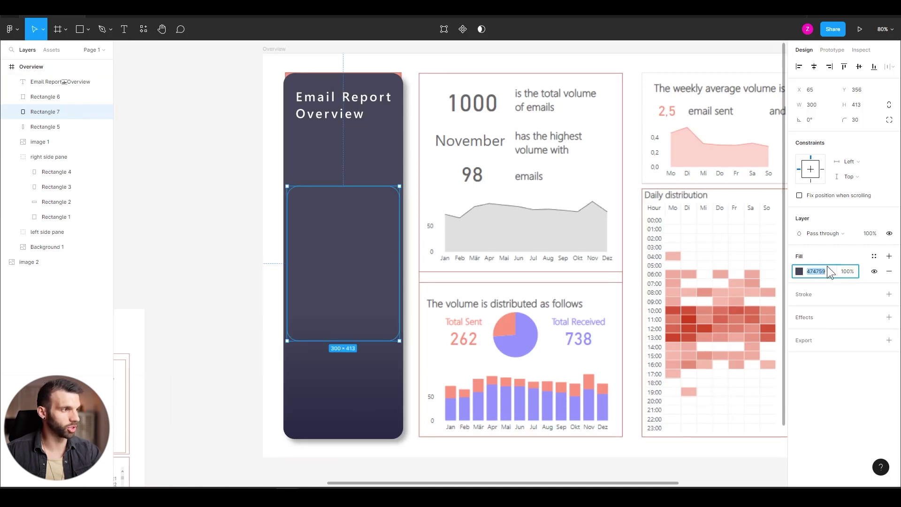
text(3d3d51)
key(Return)
- Move Rectangle 7 above Rectangle 6 in the layer order and hide image 1
drag(47, 113, 47, 96)
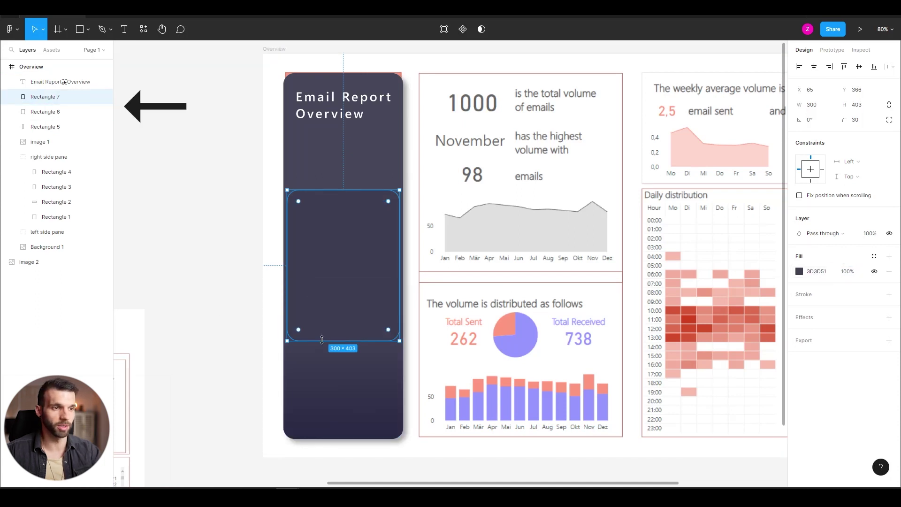
click(190, 309)
scroll(230, 321, down, 2)
scroll(230, 321, down, 3)
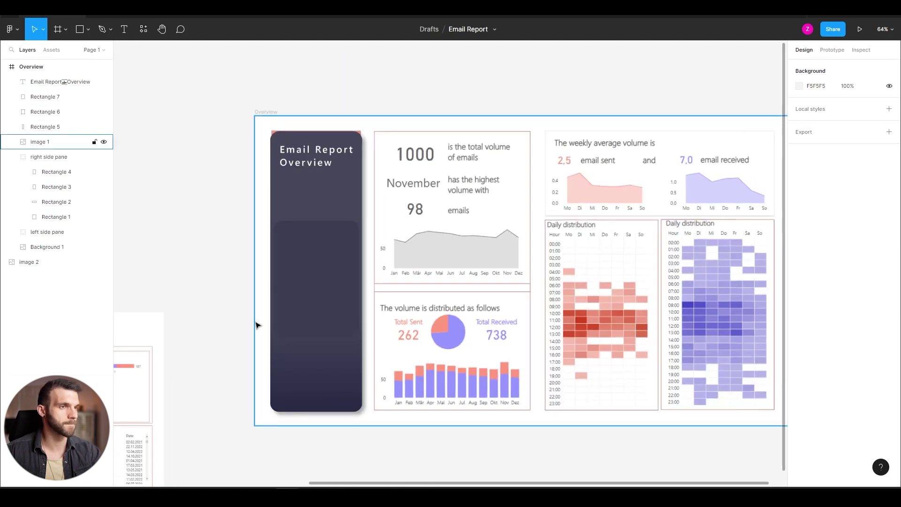
click(103, 142)
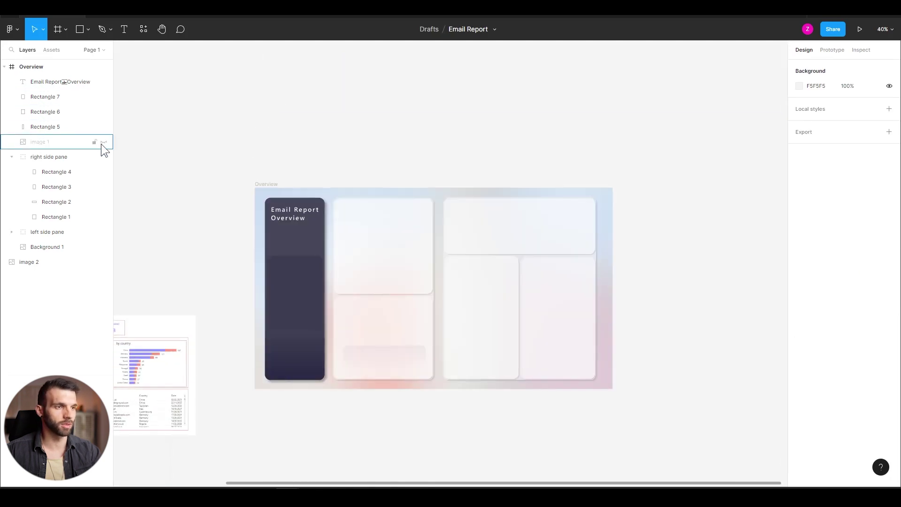
- Draw an ellipse about 428 × 112 in the lower panel beside the sidebar and fill it with white FFFFFF
scroll(624, 383, up, 2)
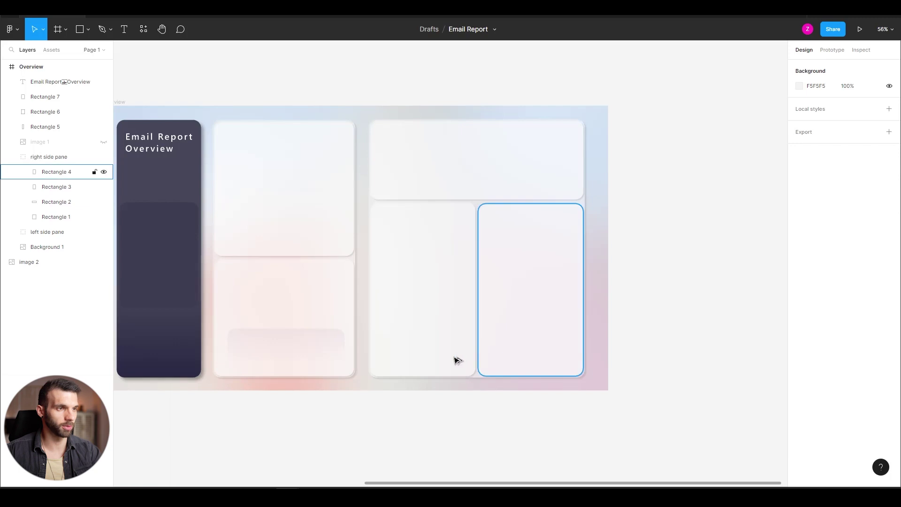
scroll(367, 348, down, 2)
scroll(357, 328, up, 3)
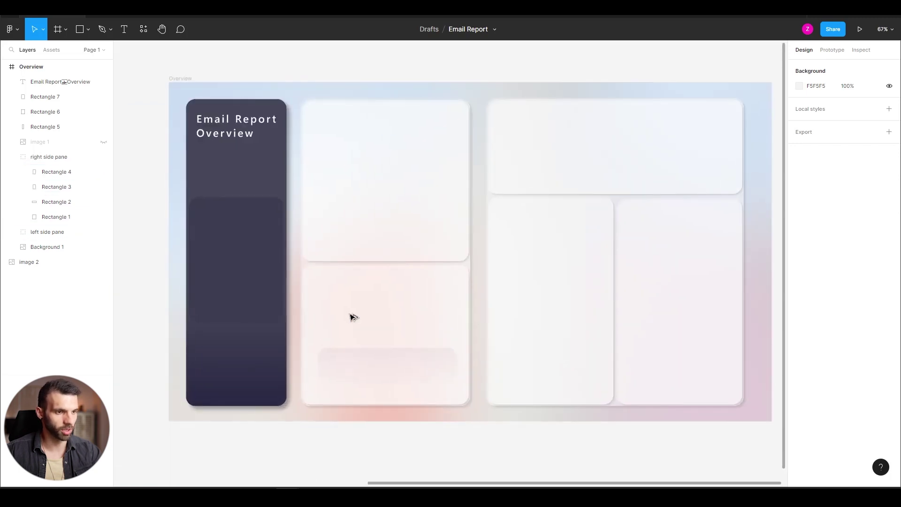
scroll(352, 317, down, 1)
scroll(374, 315, up, 3)
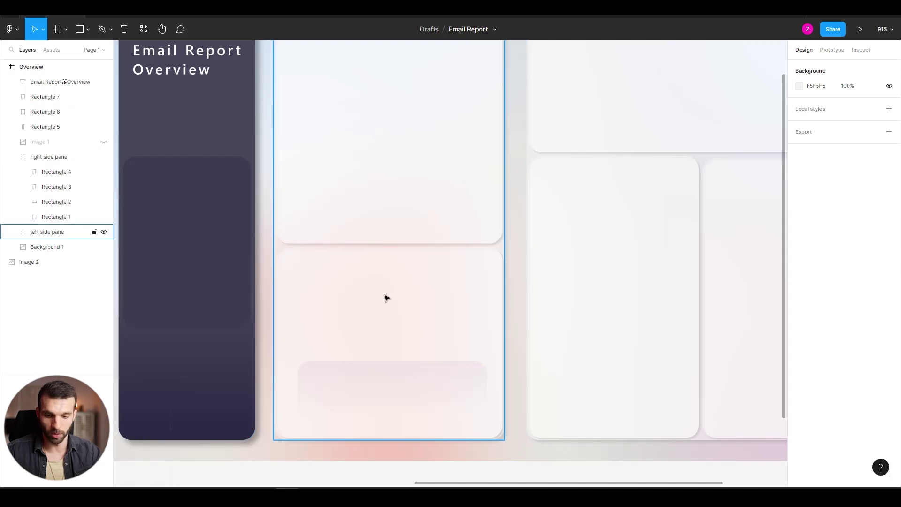
key(o)
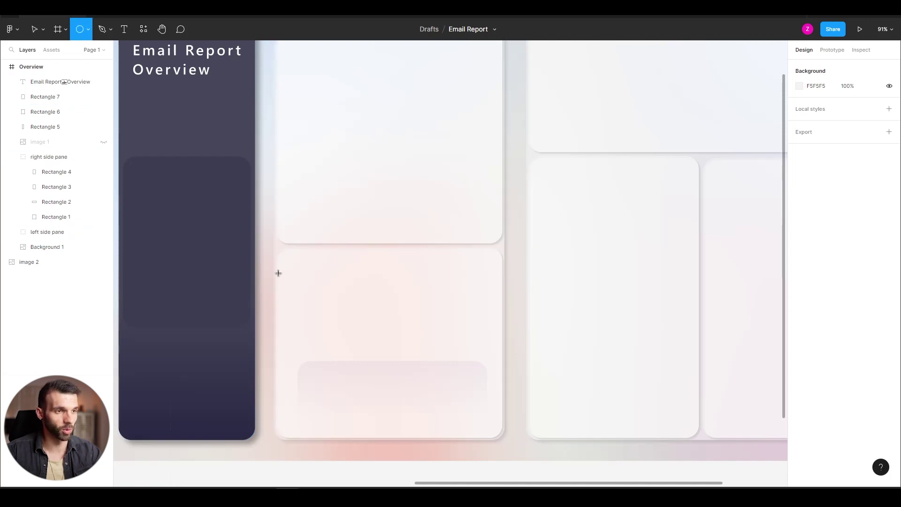
drag(301, 280, 482, 328)
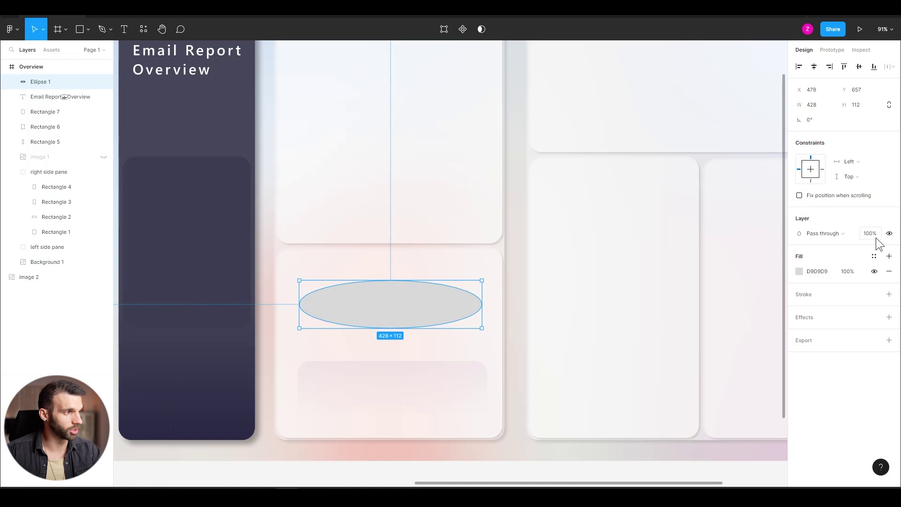
click(821, 271)
text(f)
key(Return)
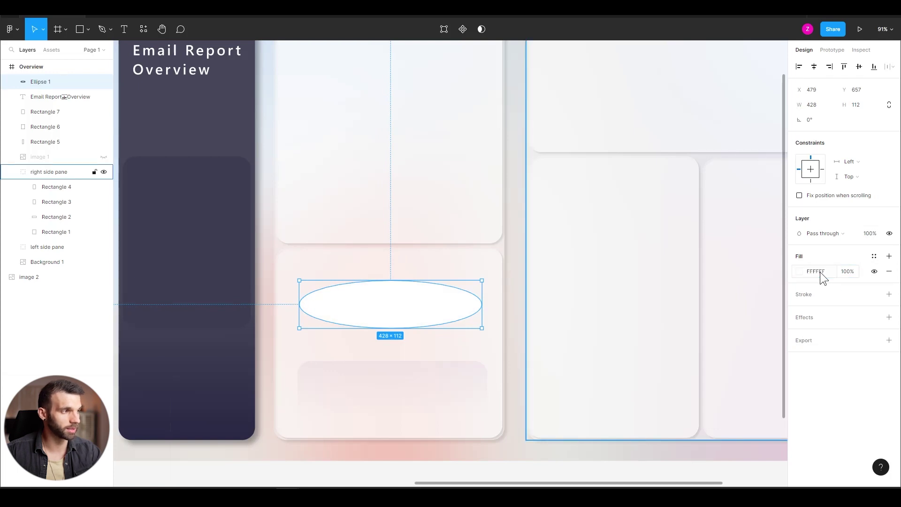
- Add a layer blur effect of 150 to the white ellipse
click(889, 317)
click(822, 333)
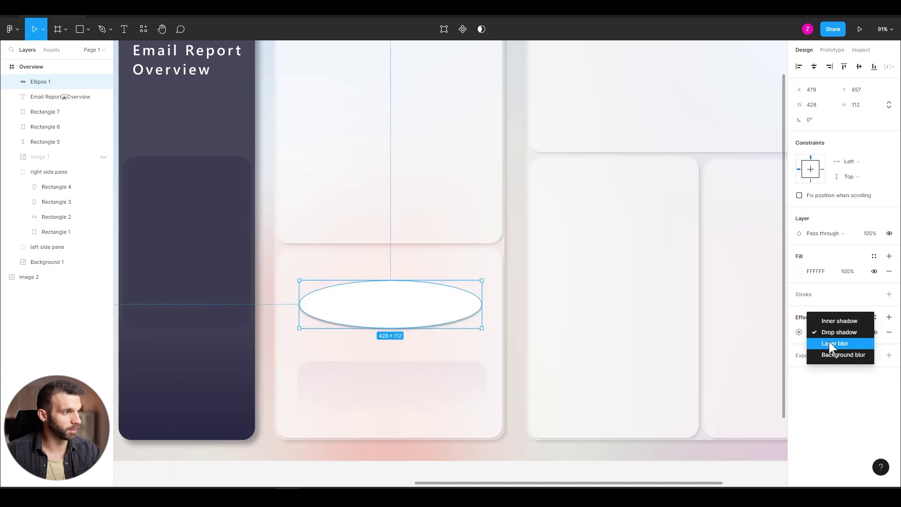
click(829, 342)
click(799, 333)
text(150)
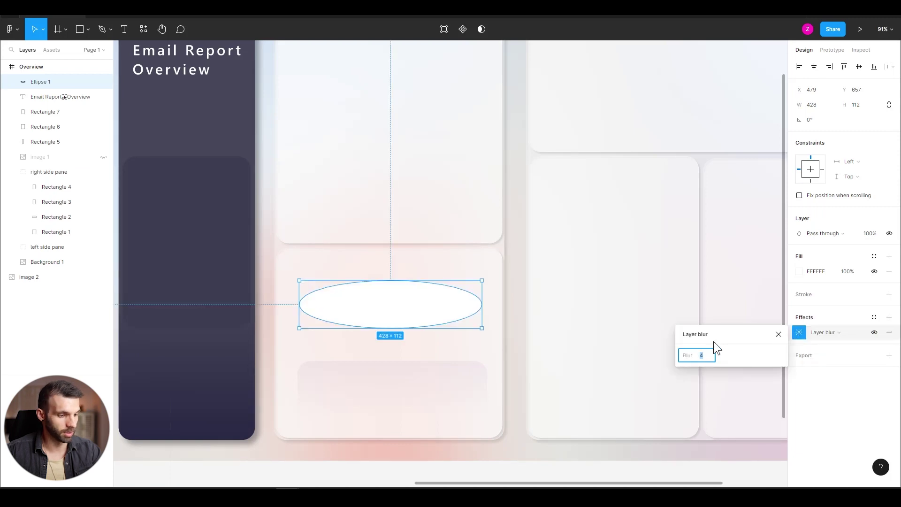
key(Return)
- Resize the blurred ellipse to about 410 × 132 and position it at about X 475, Y 623 in the lower panel
mouse_move(379, 310)
mouse_down()
mouse_move(362, 312)
mouse_move(362, 302)
mouse_up()
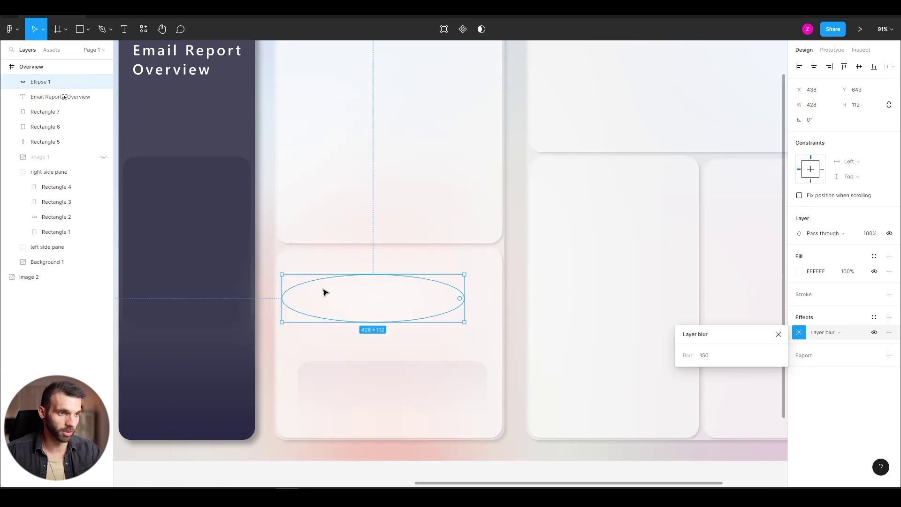
drag(466, 300, 492, 299)
drag(389, 272, 388, 265)
drag(367, 303, 372, 298)
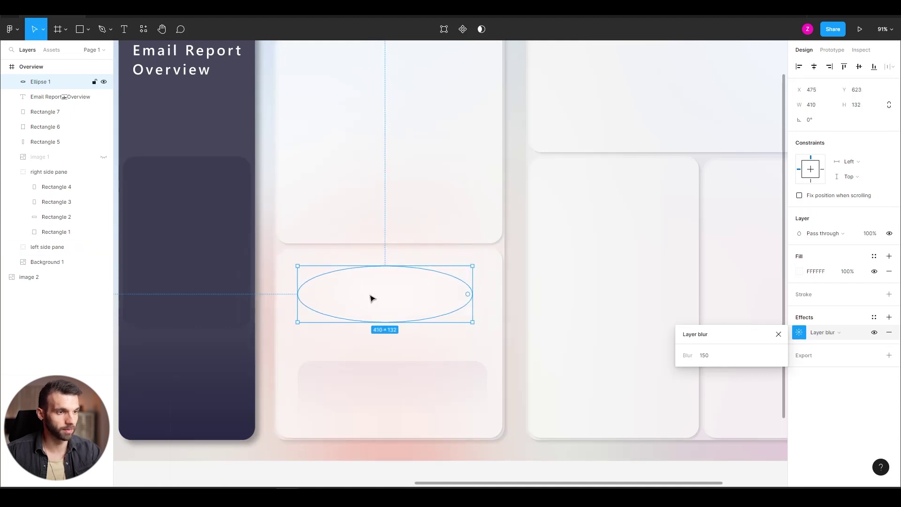
- Move the blurred white ellipse into the left side pane group, above that group's rectangles
scroll(371, 300, down, 5)
scroll(657, 171, up, 6)
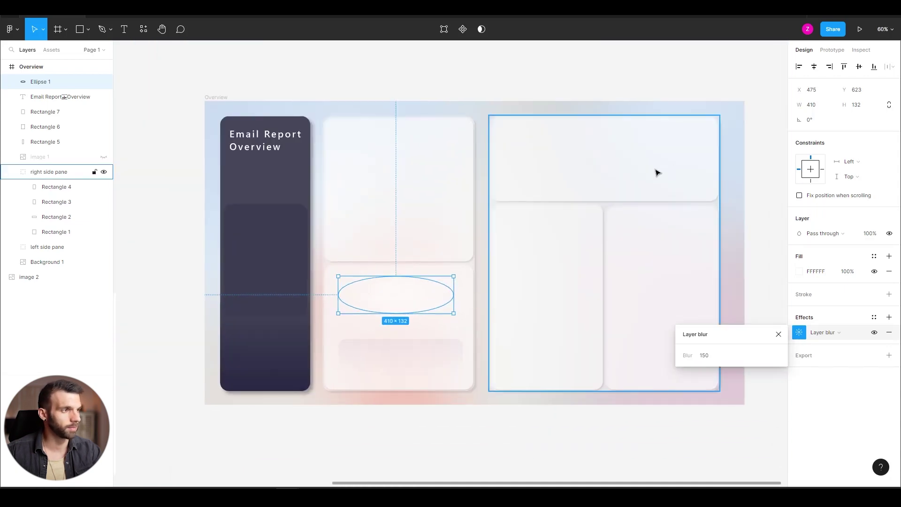
scroll(584, 177, down, 5)
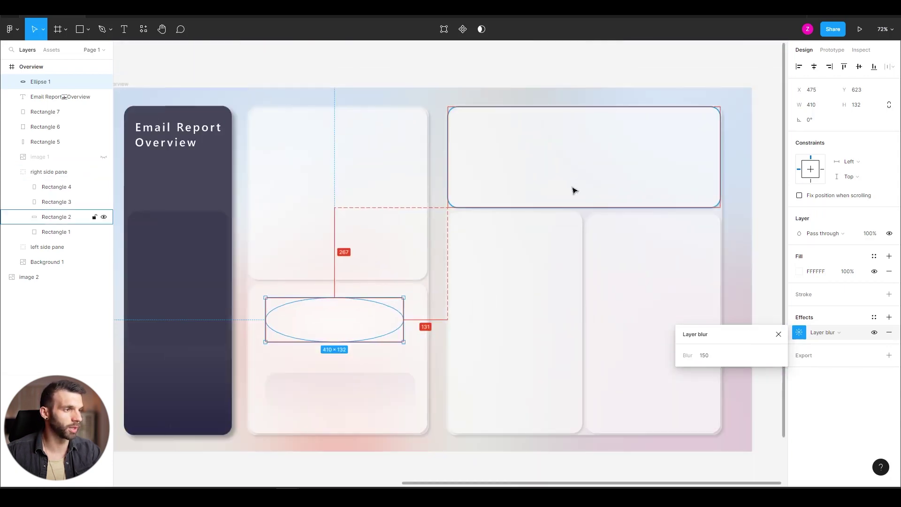
scroll(375, 290, up, 5)
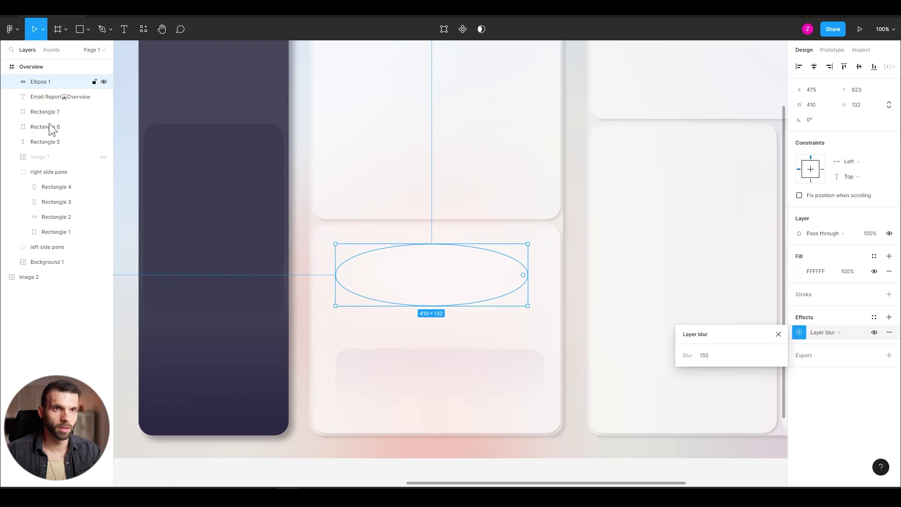
drag(35, 83, 55, 249)
click(302, 224)
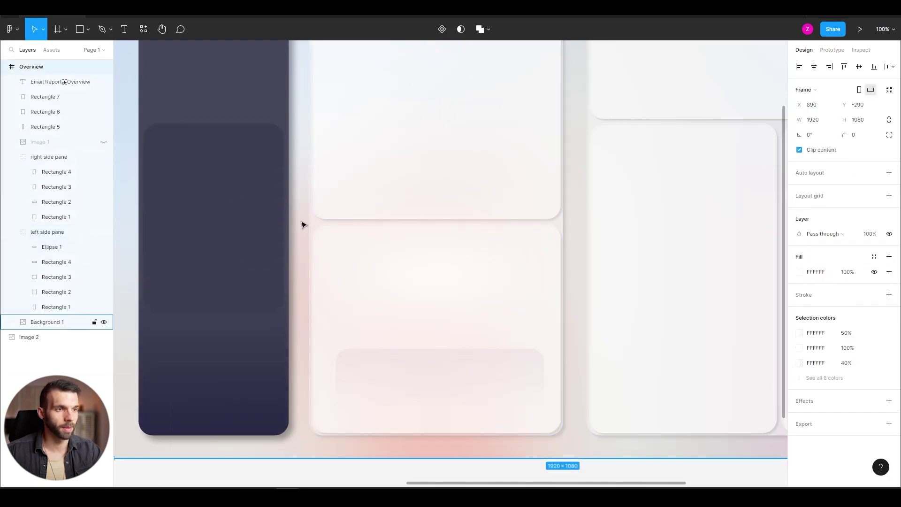
- Draw a flat ellipse about 449 × 27 along the bottom edge of the lower panel beside the sidebar and fill it with white FFFFFF
scroll(355, 233, down, 4)
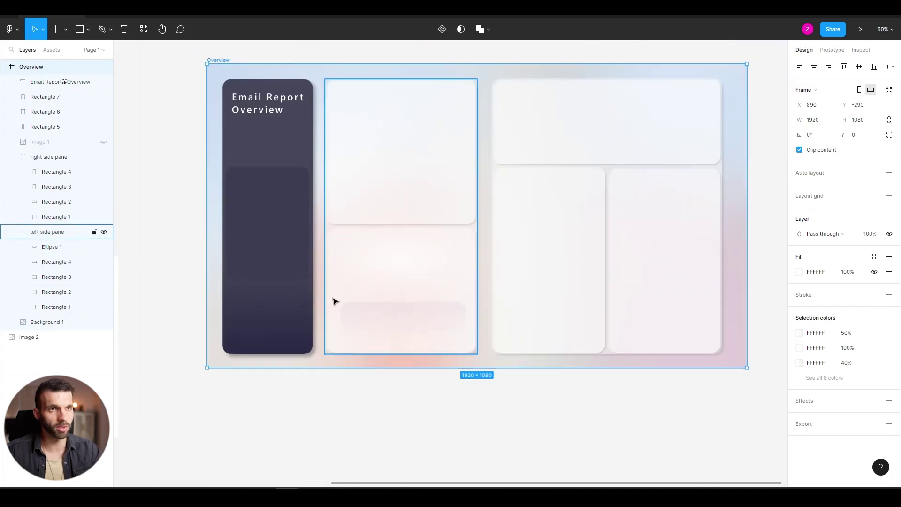
scroll(296, 347, up, 3)
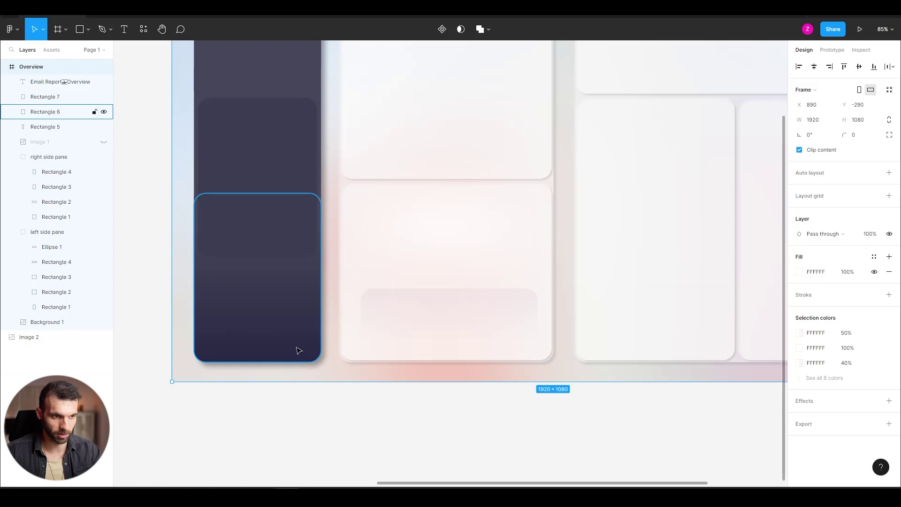
key(o)
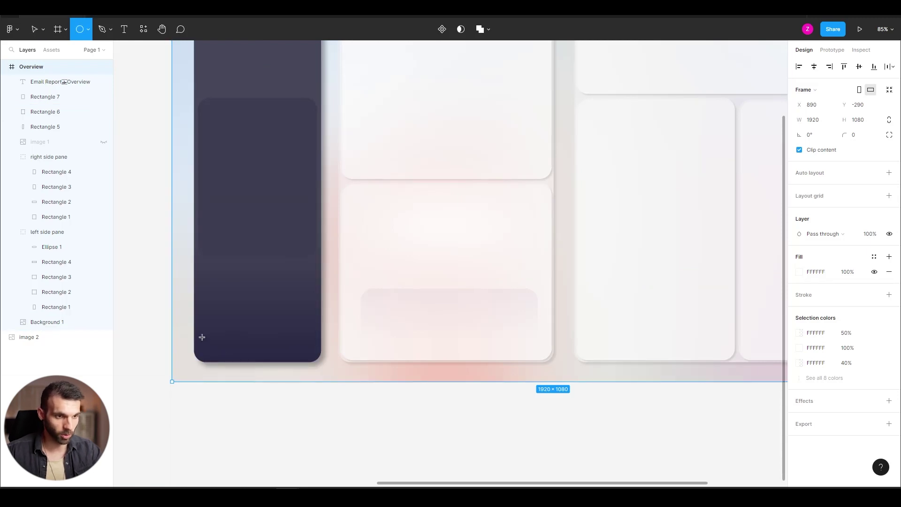
drag(358, 345, 535, 355)
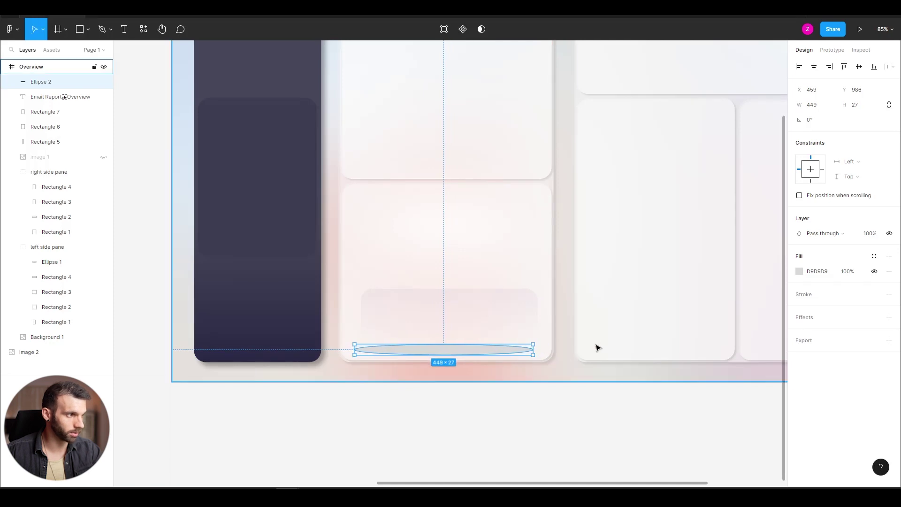
click(820, 271)
text(f)
key(Return)
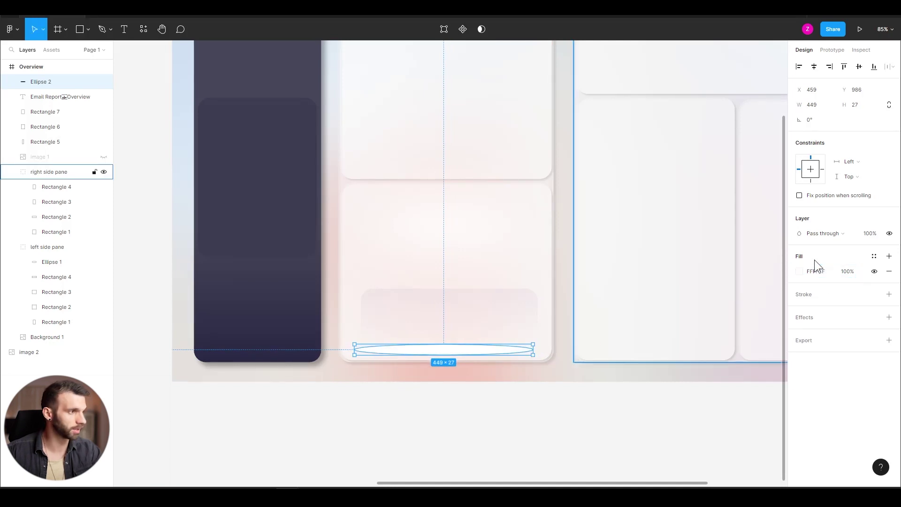
- Add a layer blur effect of 50 to the flat ellipse and check its effect by toggling its visibility
click(889, 318)
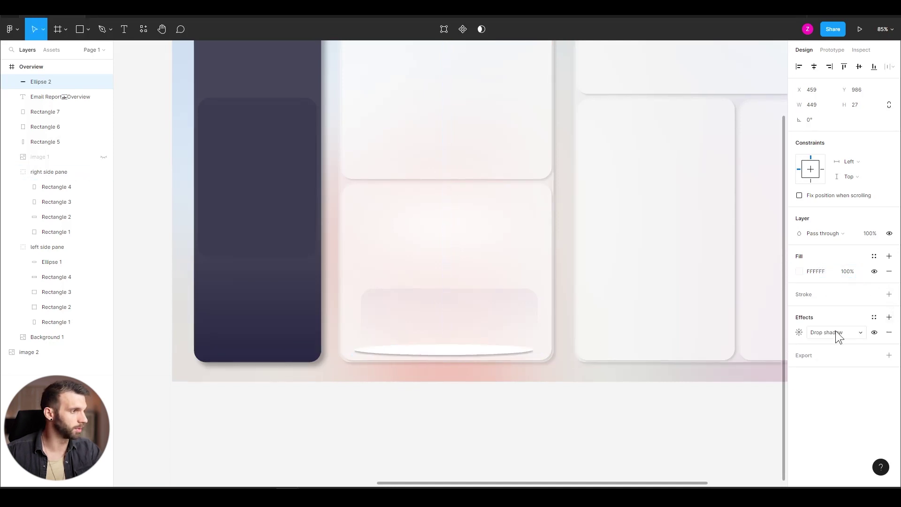
click(836, 332)
click(831, 348)
click(798, 332)
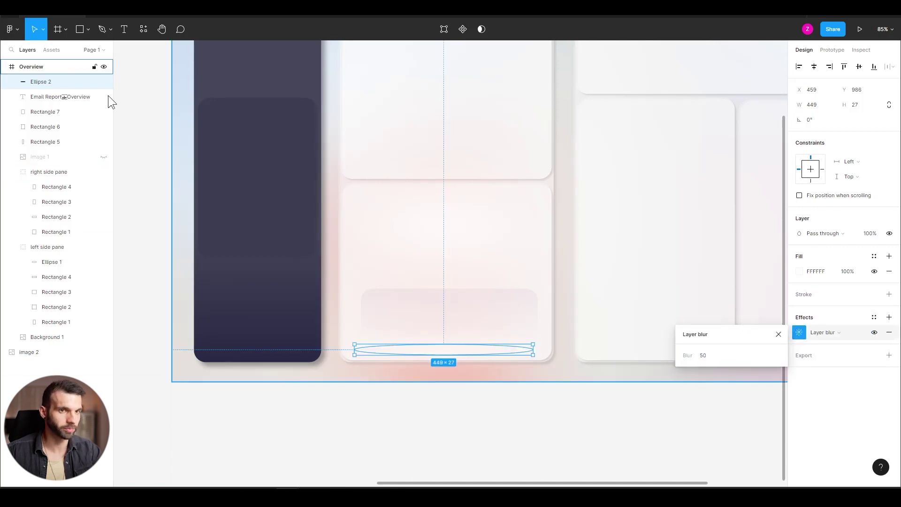
click(103, 82)
click(104, 82)
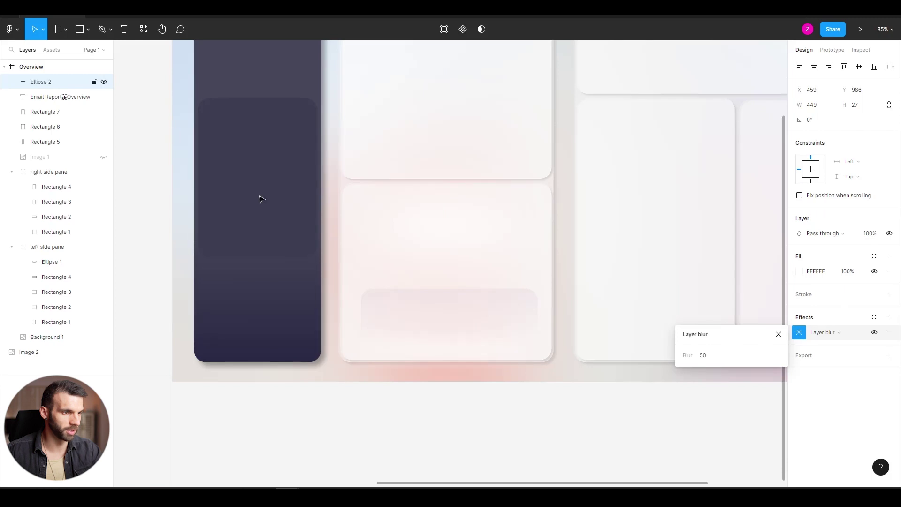
- Stretch the flat ellipse to a height of about 45 and place it below the left side pane group in the layer order
drag(437, 359, 437, 367)
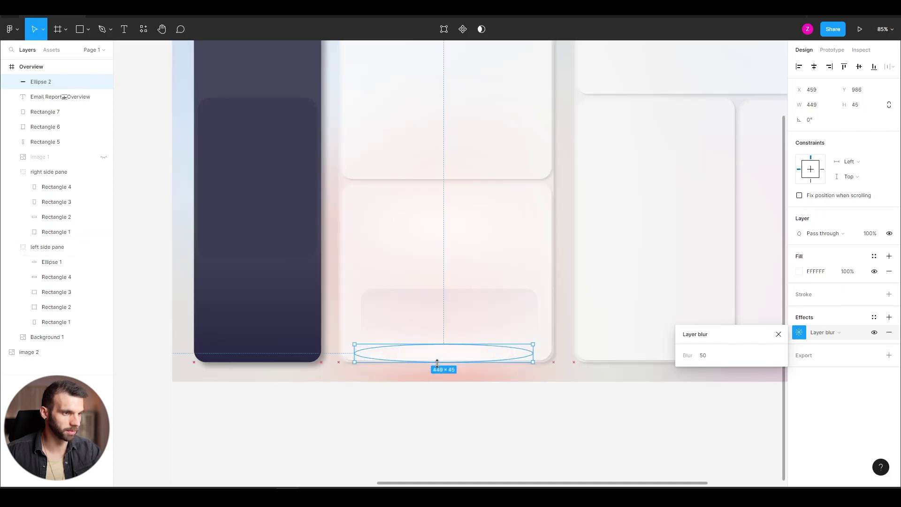
drag(32, 78, 32, 334)
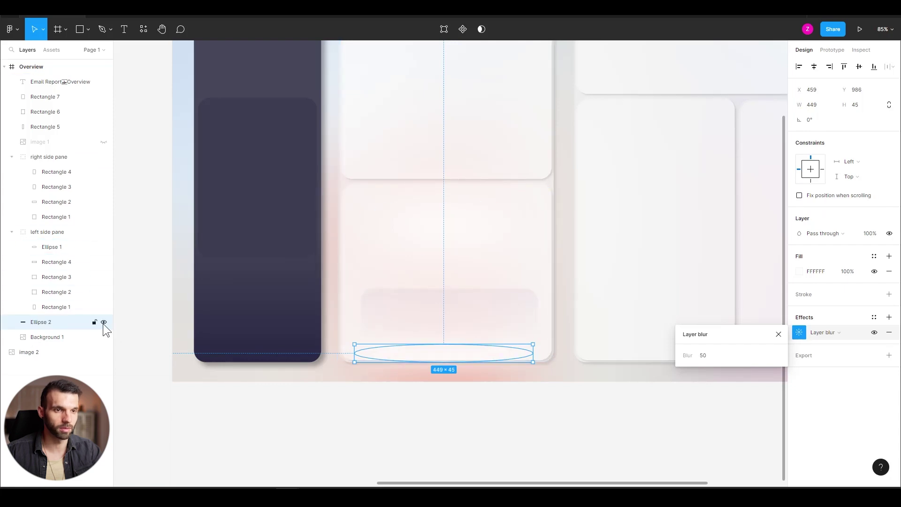
- Duplicate the blurred ellipse to the bottom edges of both lower panels in the right side pane, narrowing the copies to about 378 × 45
scroll(597, 328, down, 2)
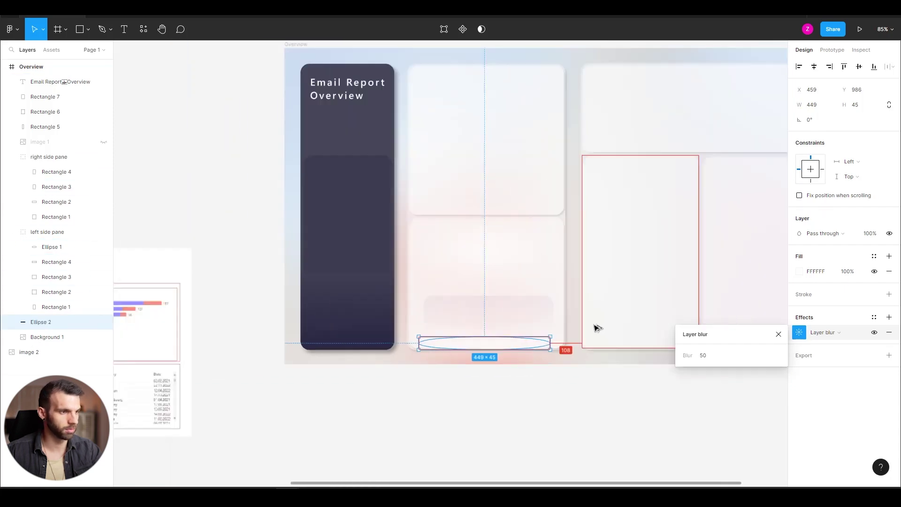
scroll(597, 328, down, 4)
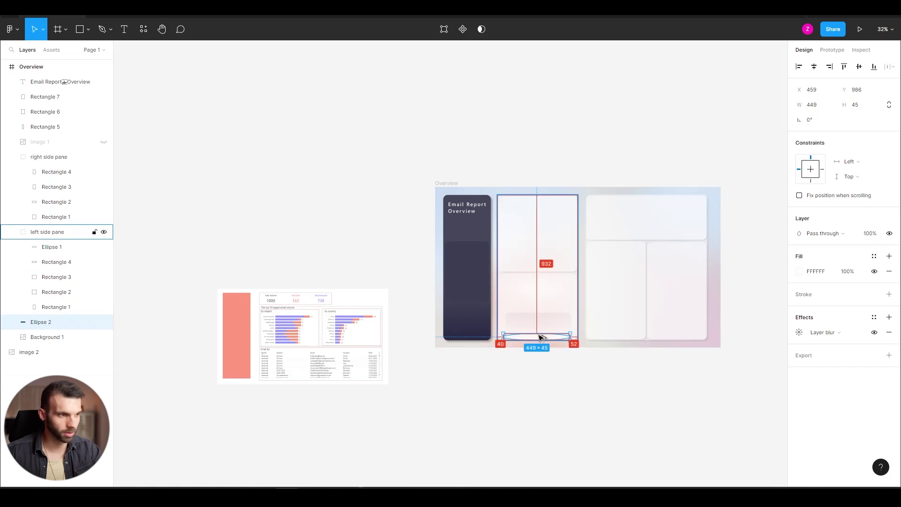
drag(536, 342, 628, 347)
scroll(628, 348, up, 5)
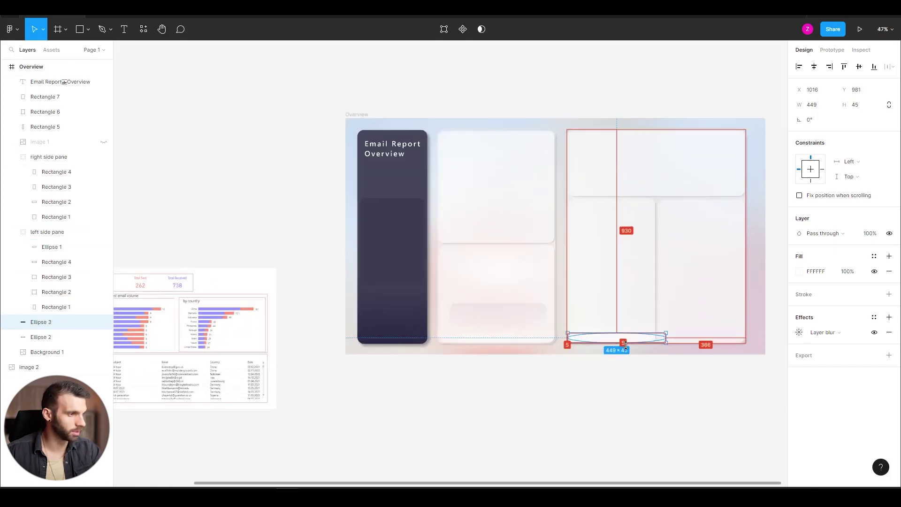
drag(704, 330, 674, 329)
drag(606, 328, 627, 328)
scroll(211, 319, down, 3)
scroll(253, 316, up, 1)
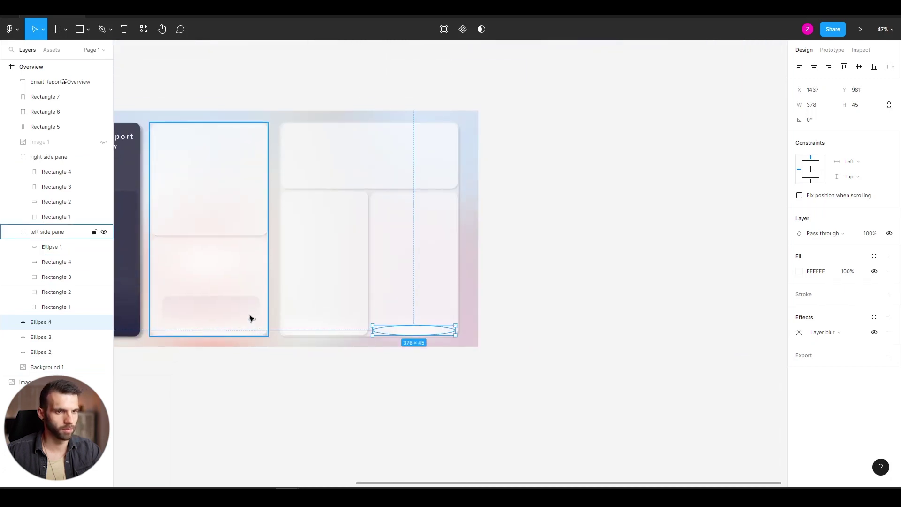
- Duplicate Ellipse 2 to the bottom edge of the dark sidebar and narrow the copy to about 229 × 45 at X 88, Y 986
click(29, 352)
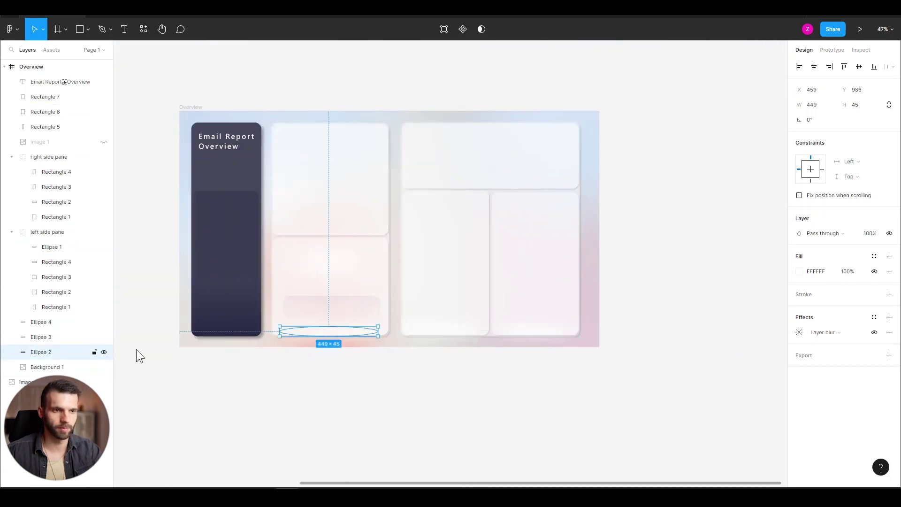
drag(310, 332, 233, 335)
drag(184, 327, 198, 328)
drag(283, 327, 250, 327)
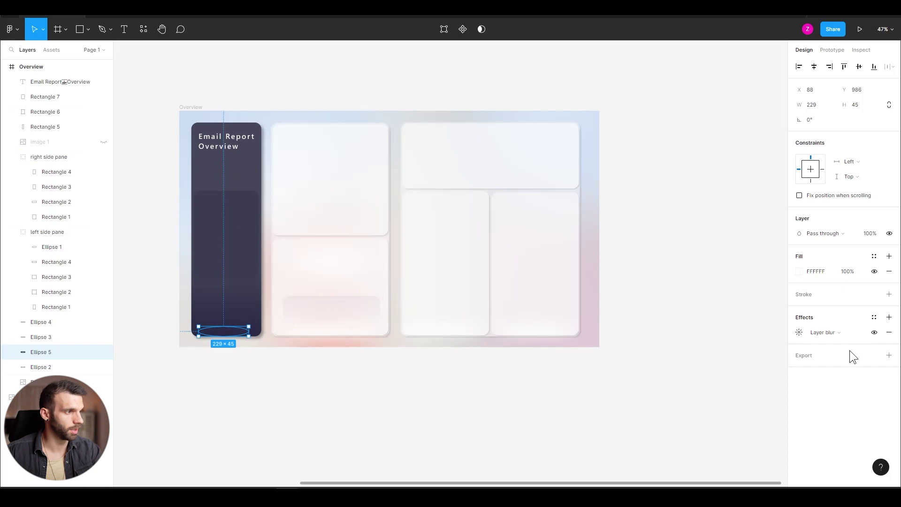
- Fill the sidebar's ellipse with the dark colour 36364D sampled from the sidebar
click(798, 271)
drag(685, 334, 692, 352)
click(688, 382)
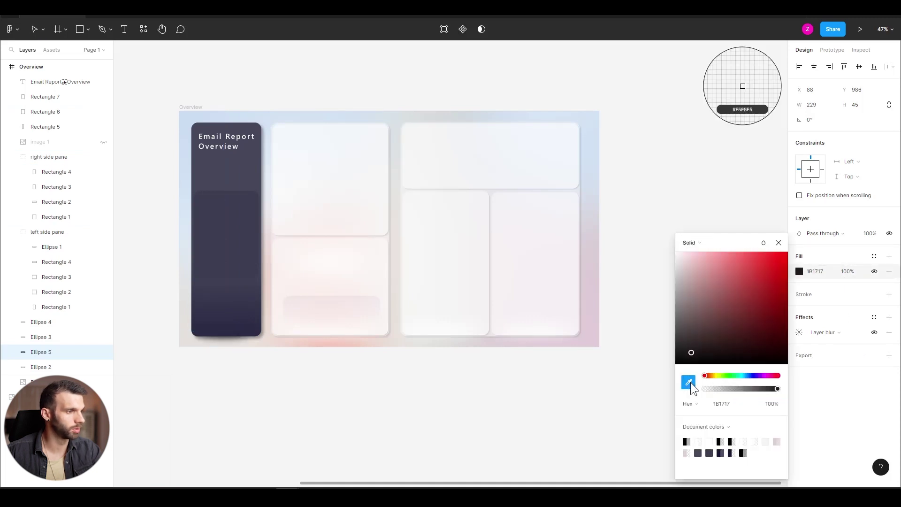
click(234, 309)
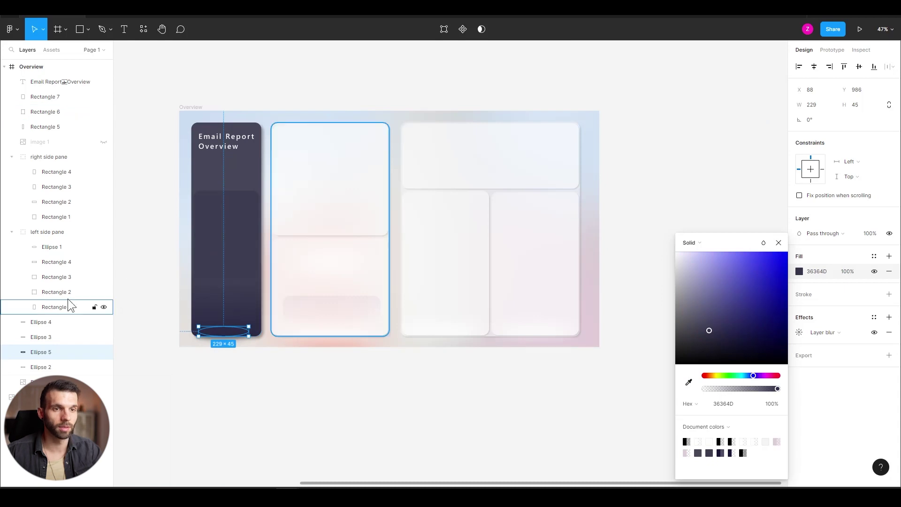
- Group the four blurred bottom-edge ellipses, Ellipse 2 through Ellipse 5
click(45, 322)
shift+click(44, 364)
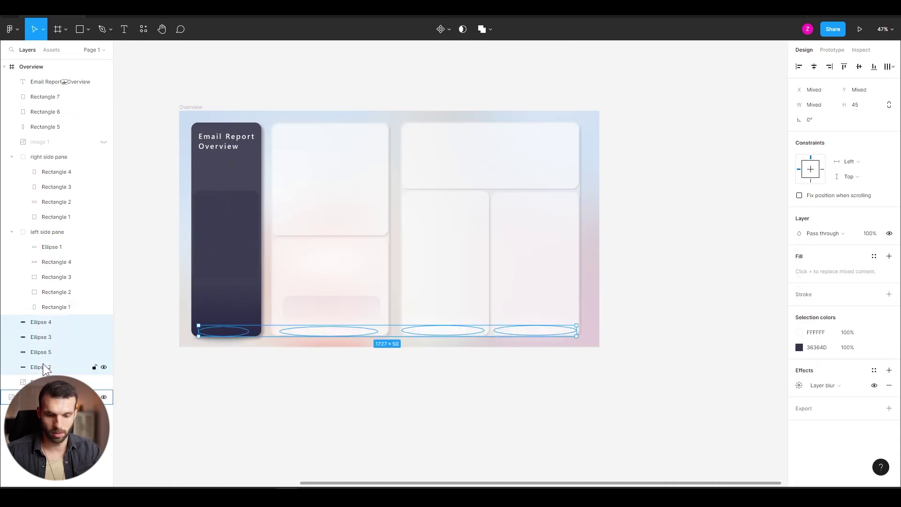
key(ctrl+g)
- Toggle the visibility of the ellipse group to compare the panels with and without the bottom glow, leaving it visible
click(103, 322)
click(103, 323)
click(104, 322)
click(104, 322)
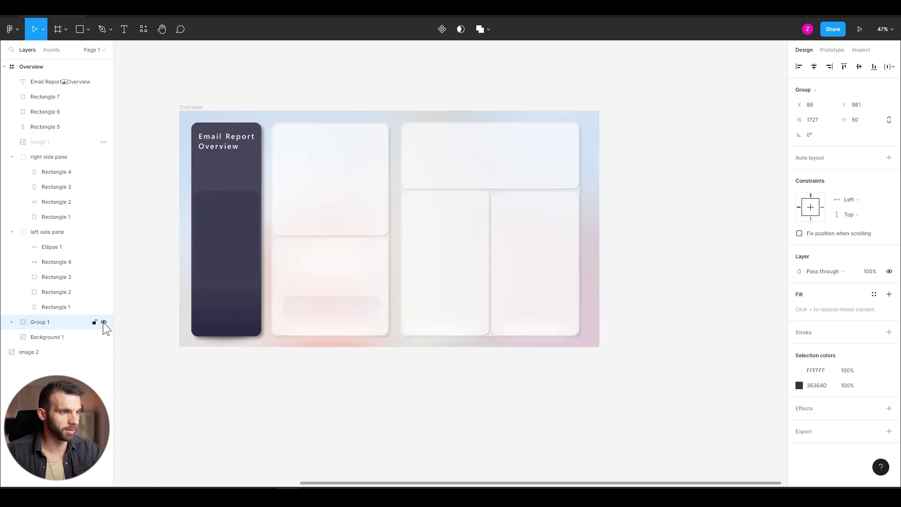
click(104, 322)
click(104, 322)
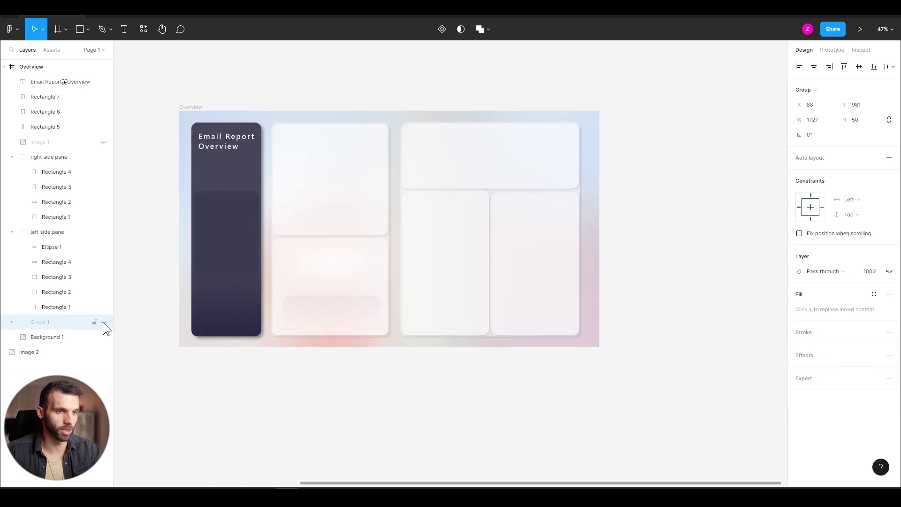
click(103, 322)
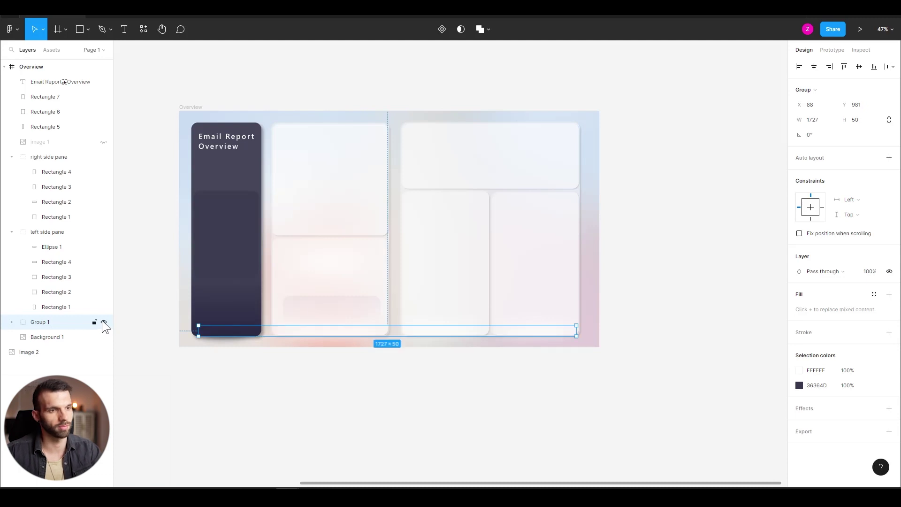
click(334, 389)
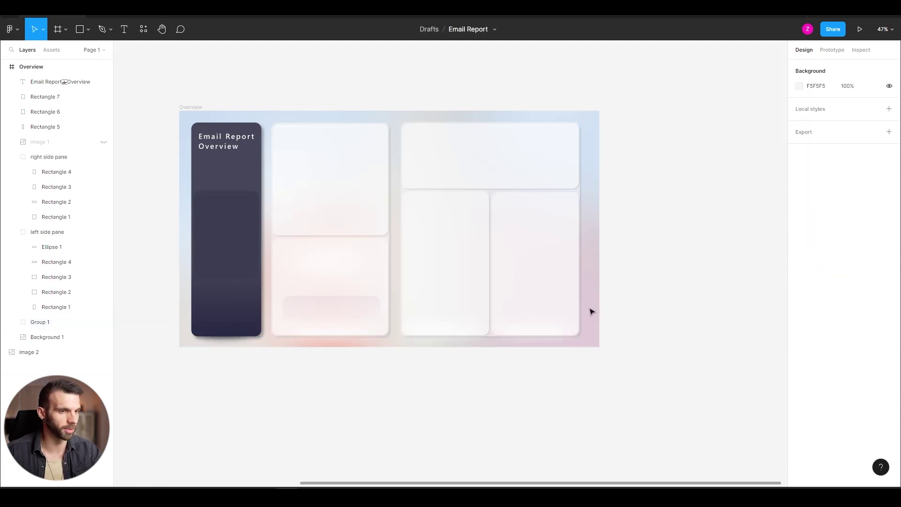
- Duplicate the Overview frame directly beneath the original at X 890, Y 916, and rename the copy Details
scroll(288, 259, down, 1)
scroll(289, 259, down, 3)
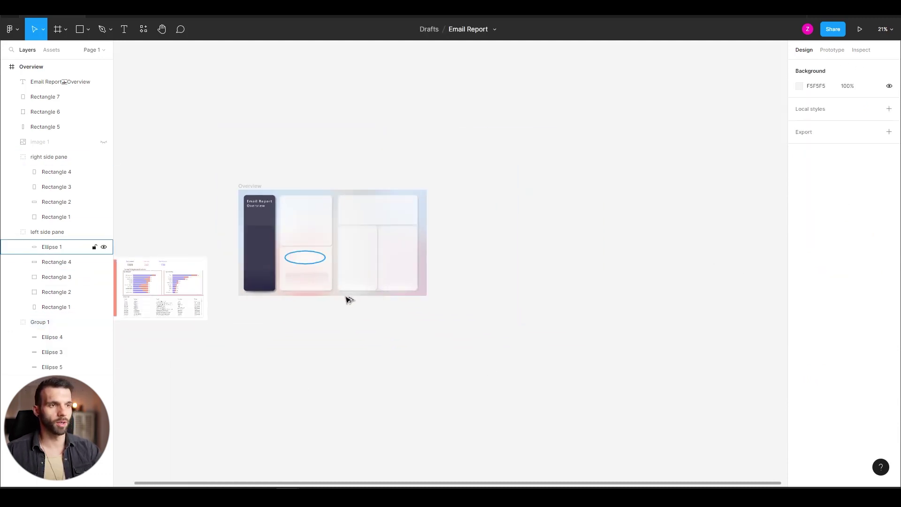
scroll(330, 315, up, 2)
scroll(330, 316, down, 1)
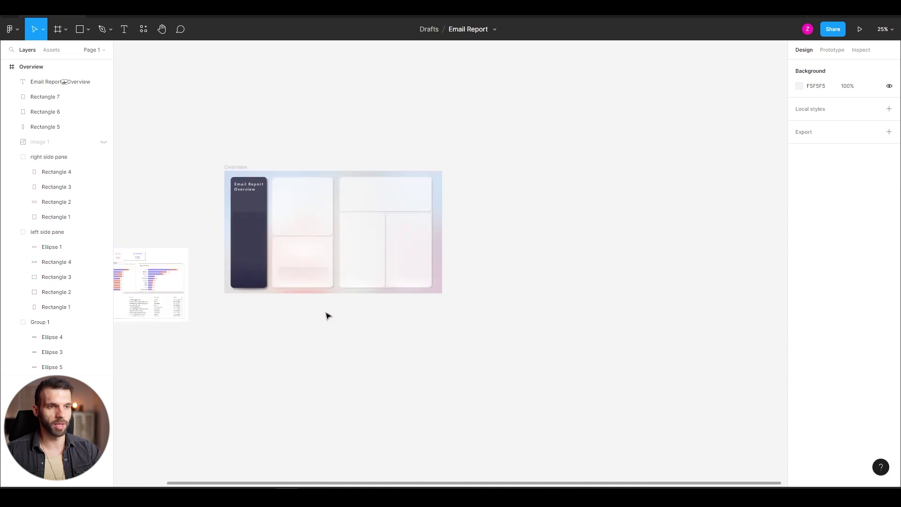
scroll(327, 316, left, 1)
click(358, 293)
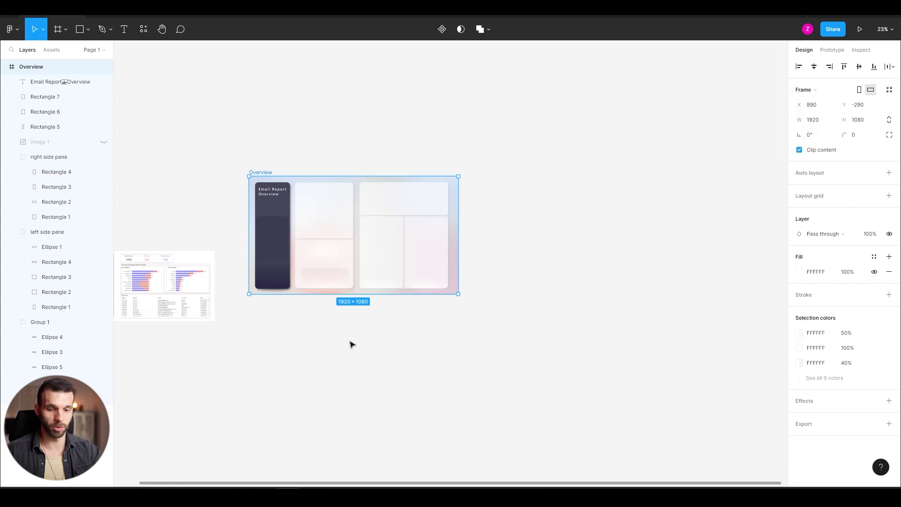
key(alt)
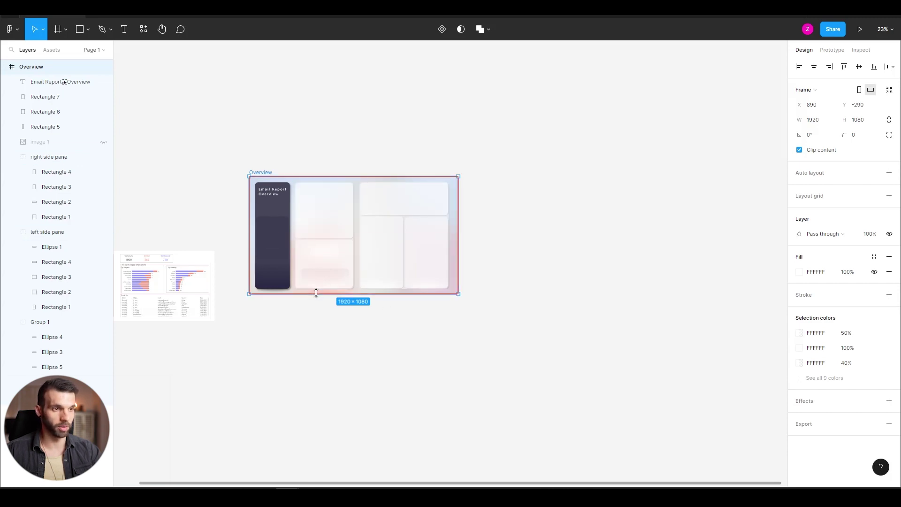
drag(339, 275, 339, 400)
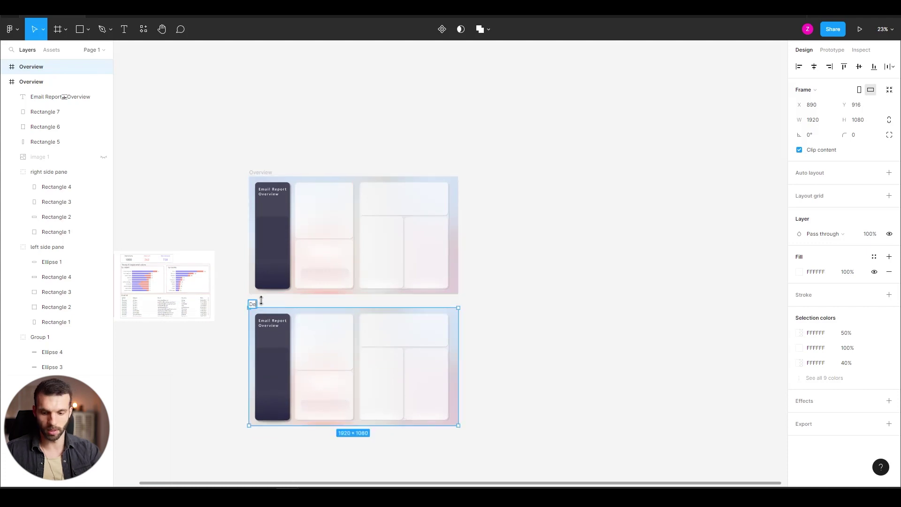
- Show image 1 in the Overview frame and copy it outside the frame to about X -1121, Y -742
click(96, 158)
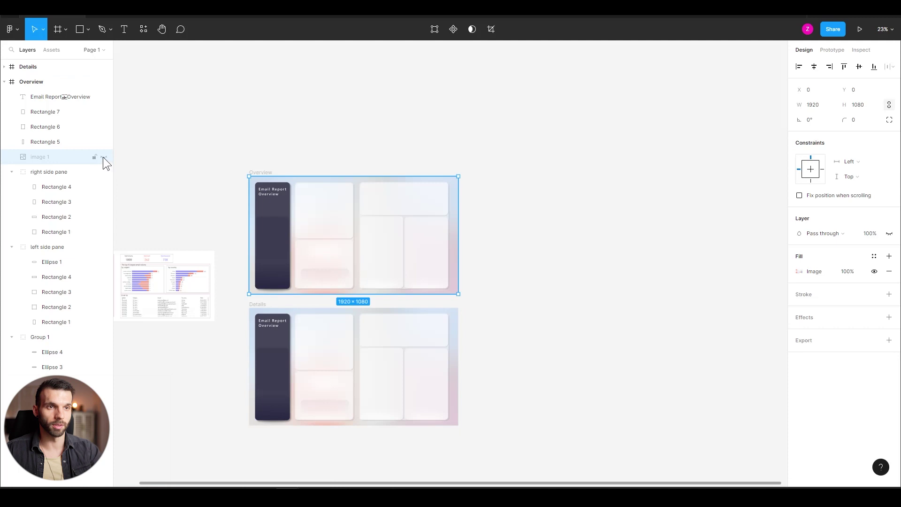
click(104, 156)
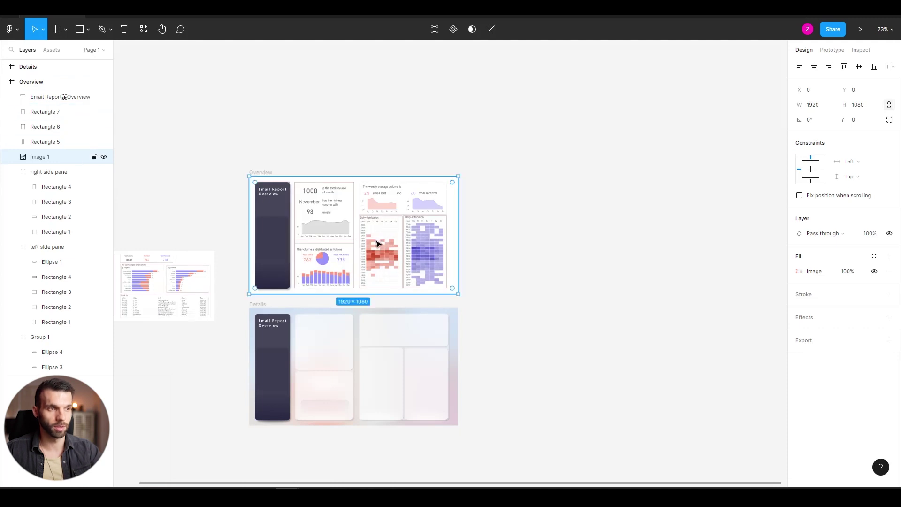
drag(338, 256, 150, 200)
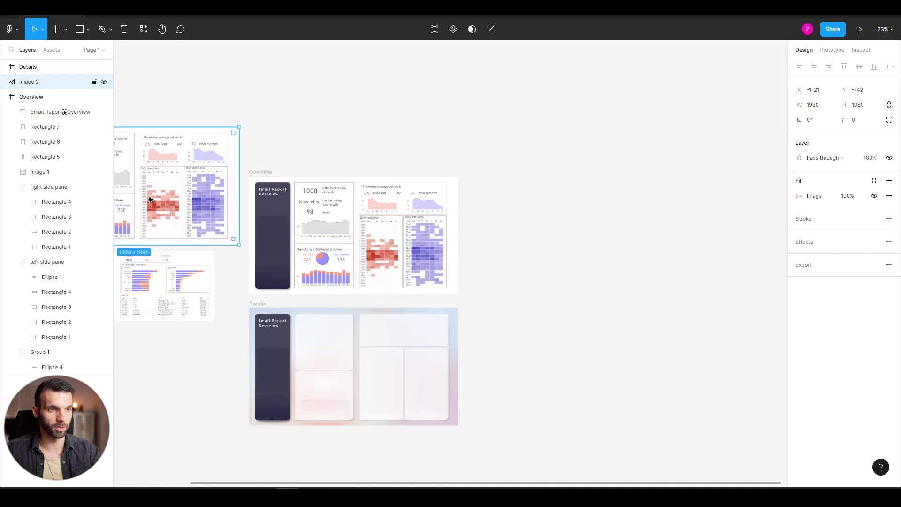
- Reorder the copied overview image's layer so it sits directly below the Overview frame in the layer order
drag(20, 89, 17, 100)
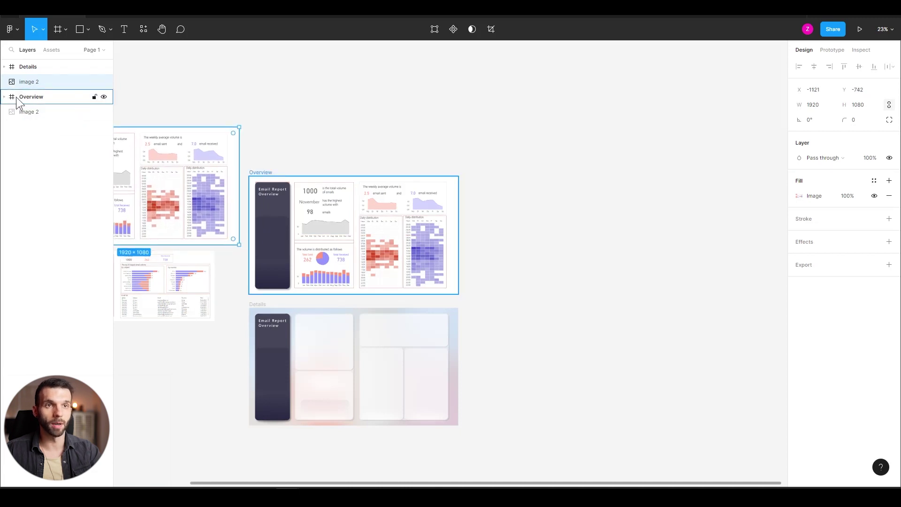
click(104, 96)
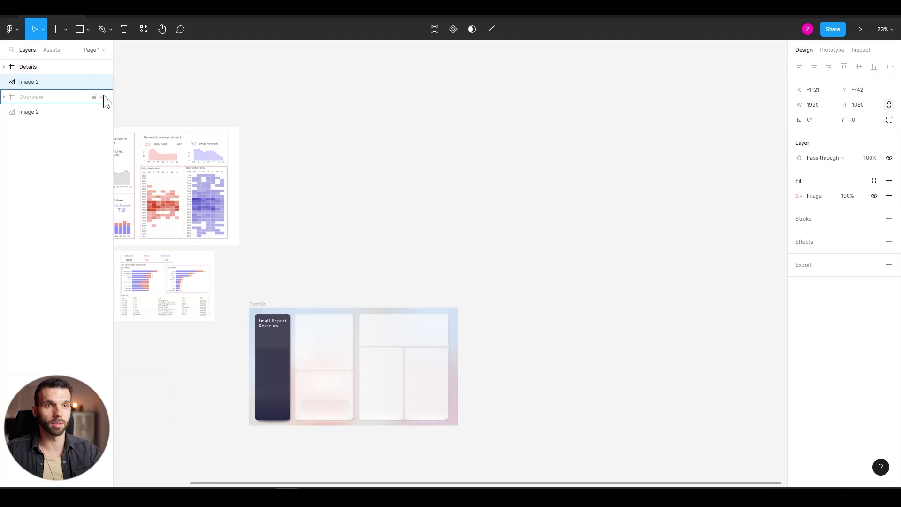
click(104, 97)
drag(30, 84, 27, 109)
click(30, 113)
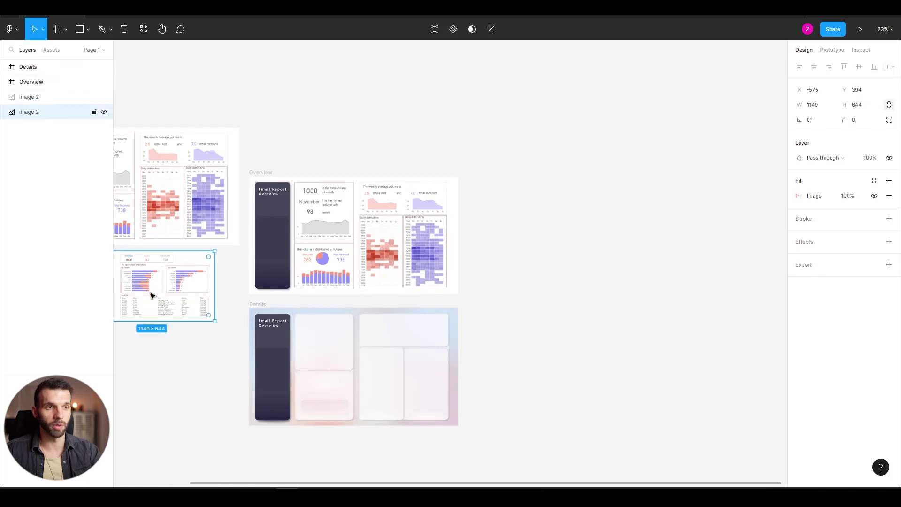
- Copy the details reference image into the Details frame at X 0, Y -7 and scale it to 1920 × 1087
drag(157, 293, 182, 298)
drag(341, 374, 296, 360)
drag(376, 379, 456, 426)
scroll(304, 397, up, 4)
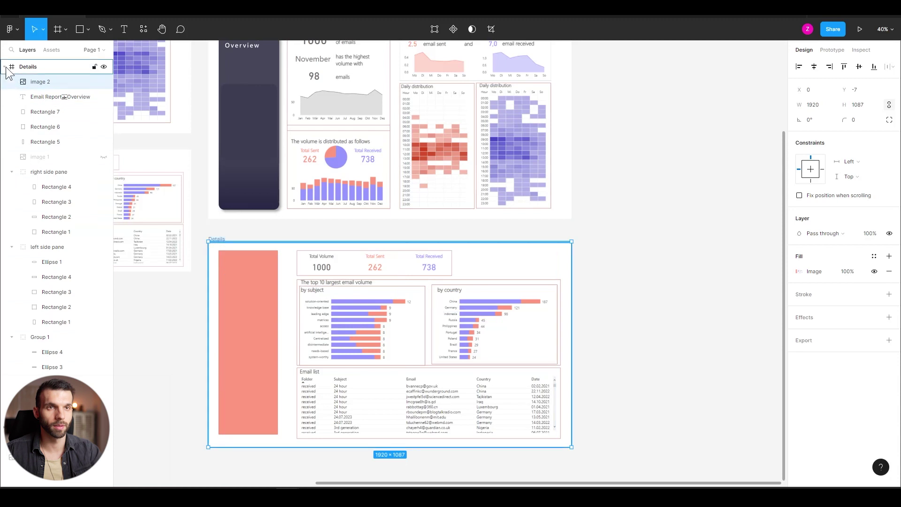
- Collapse the pane groups and Group 1 in the Details frame, and move image 2 directly above Background 1
click(11, 172)
click(12, 187)
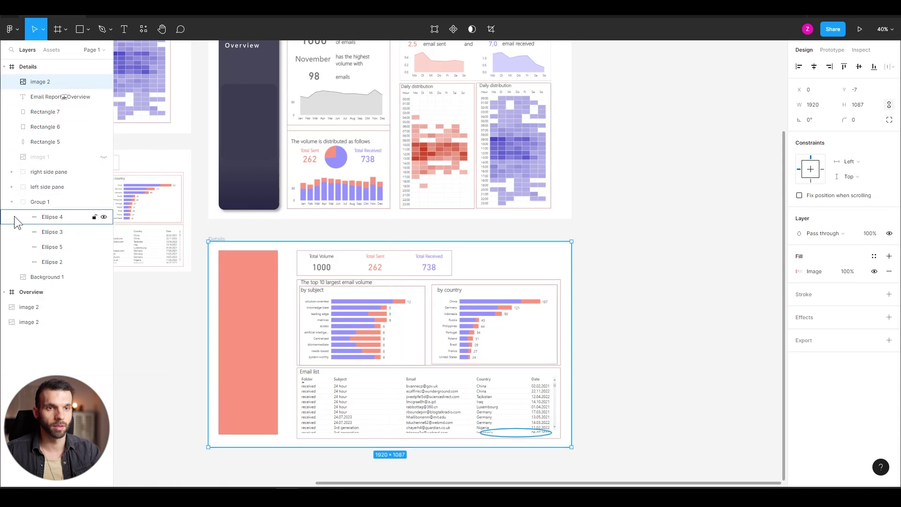
click(12, 202)
drag(42, 104, 26, 220)
- Delete the right side pane group from the Details frame
click(47, 173)
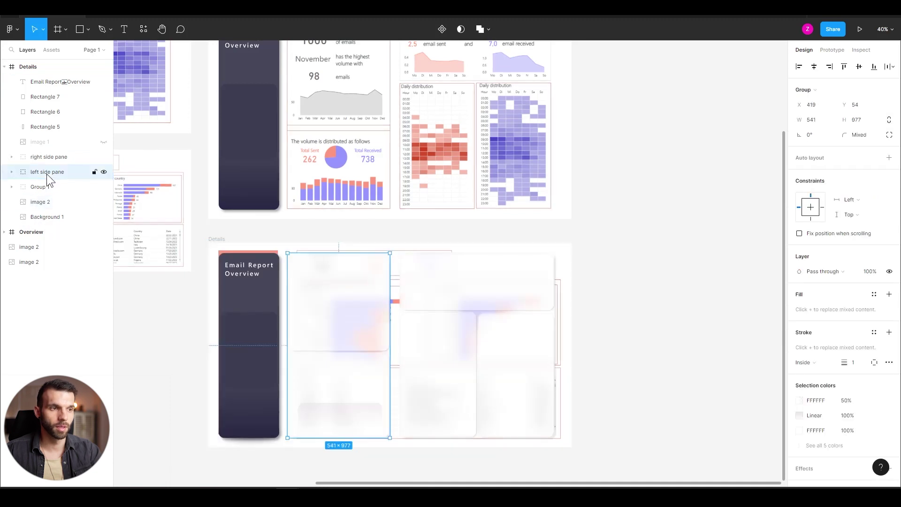
click(50, 157)
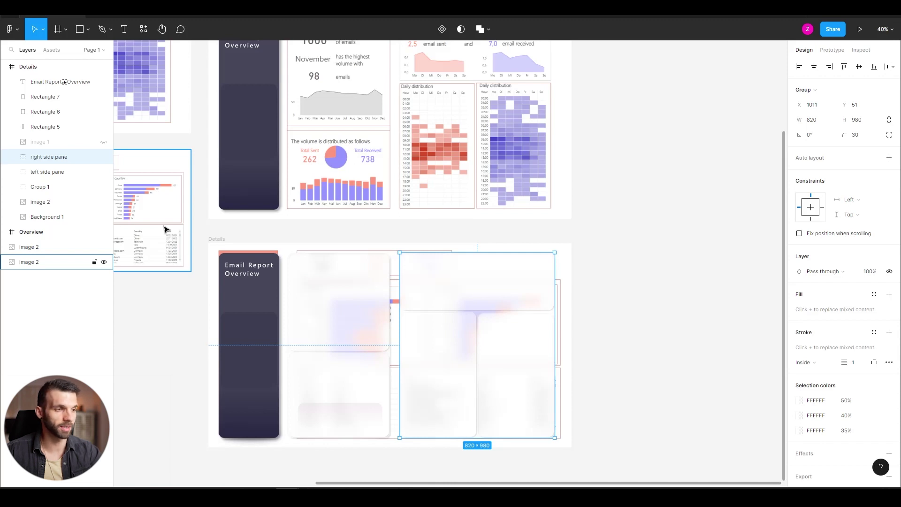
key(Delete)
- Move Ellipse 1 out of the left side pane group in Details and delete the group's gradient Rectangle 4
click(14, 156)
drag(50, 172, 49, 151)
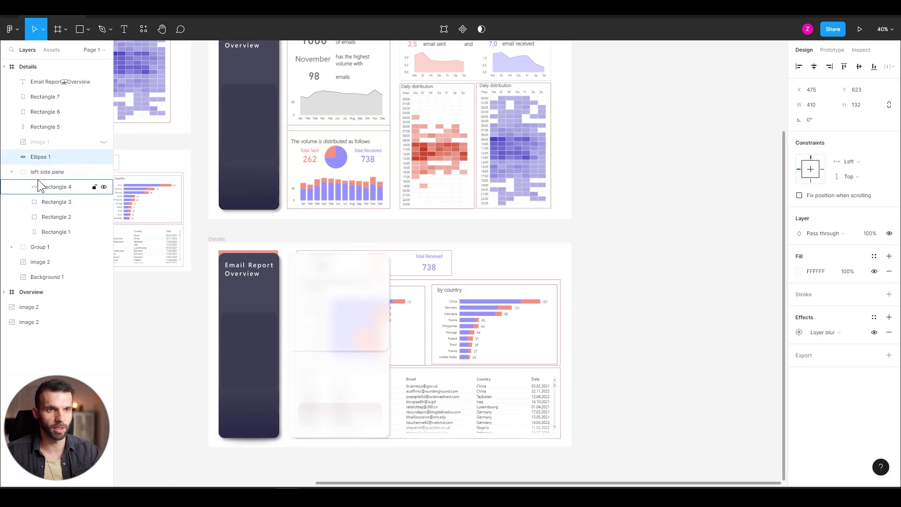
click(59, 190)
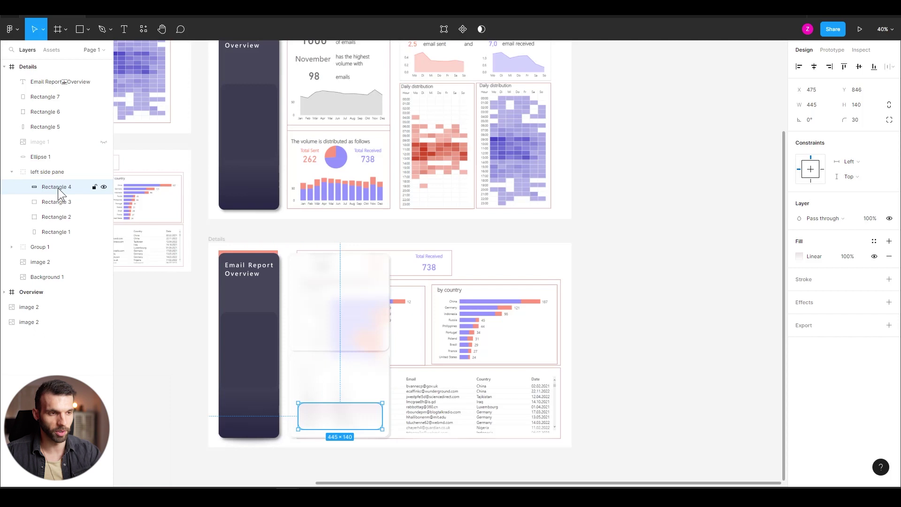
key(Delete)
- Resize the base panel Rectangle 1 in Details to 1442 × 849 at Y 182, and delete the lower inner panel Rectangle 3
click(48, 216)
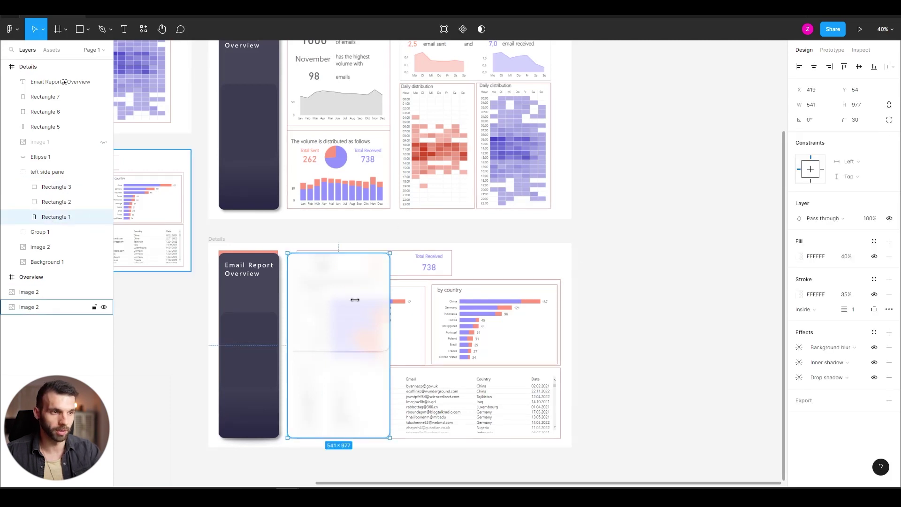
drag(352, 254, 352, 278)
drag(390, 365, 561, 366)
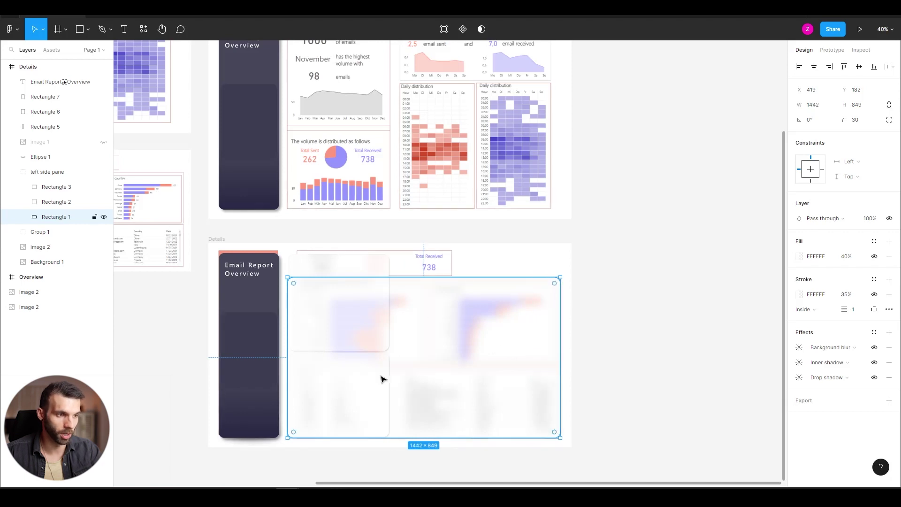
click(368, 396)
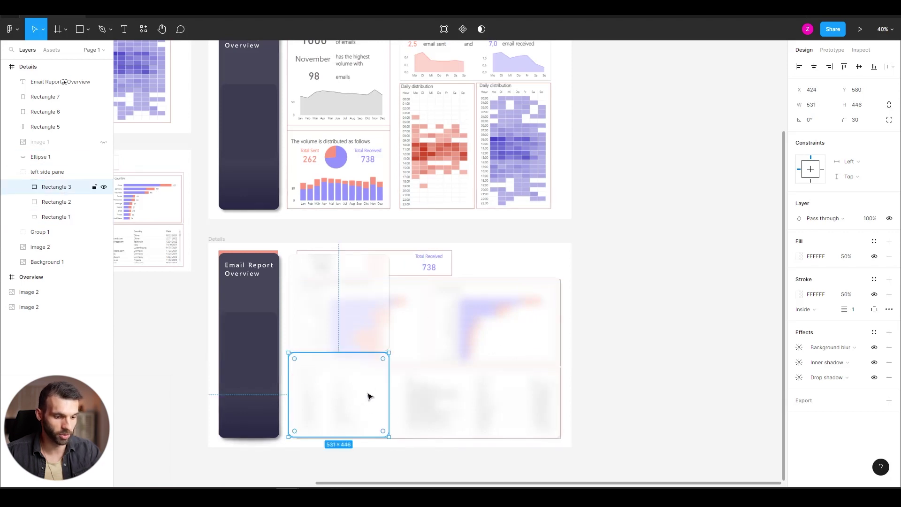
key(Delete)
- Move the remaining inner panel Rectangle 2 down to X 414, Y 178 near the base panel's upper edge
click(337, 308)
click(338, 300)
drag(338, 300, 334, 324)
scroll(324, 311, up, 5)
key(Up)
key(Up)
key(Up)
key(Up)
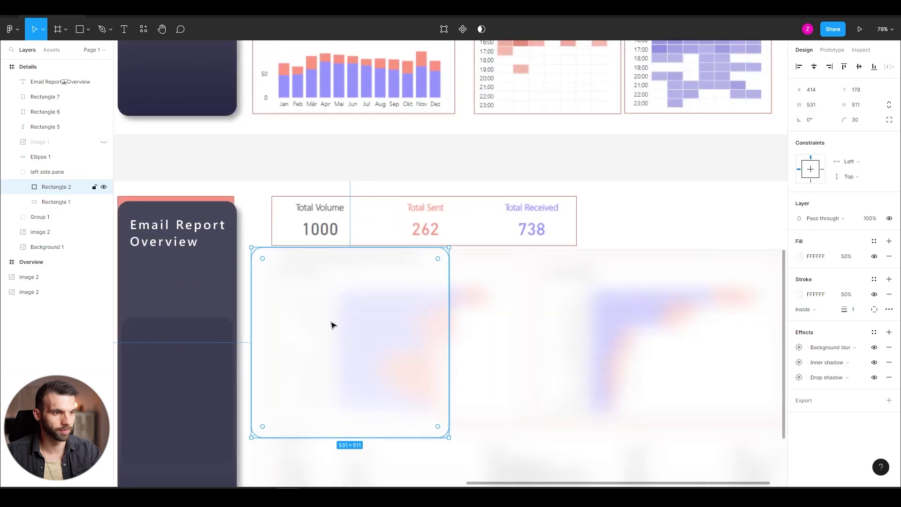
- Hide the reference image in the Details frame, then position the left card at X 424, Y 187 and widen it to 716
click(103, 231)
scroll(388, 296, up, 5)
key(Right)
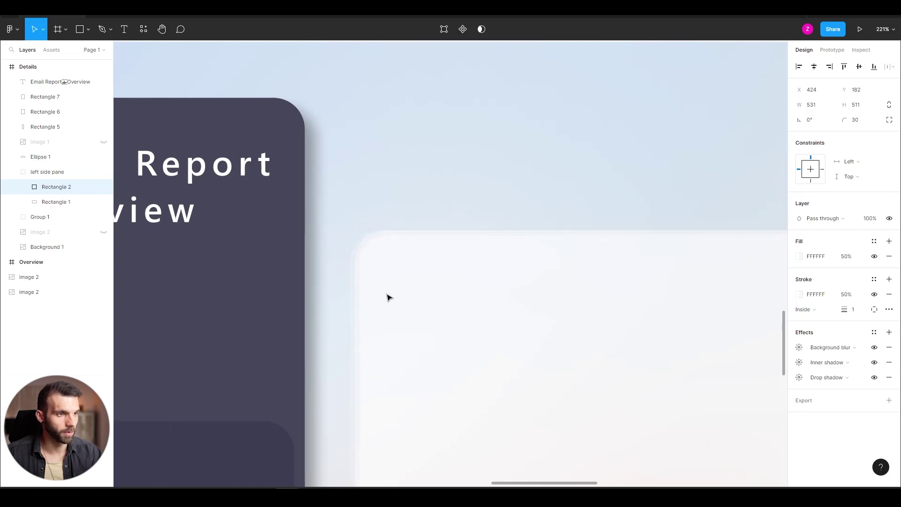
key(Down)
key(Down)
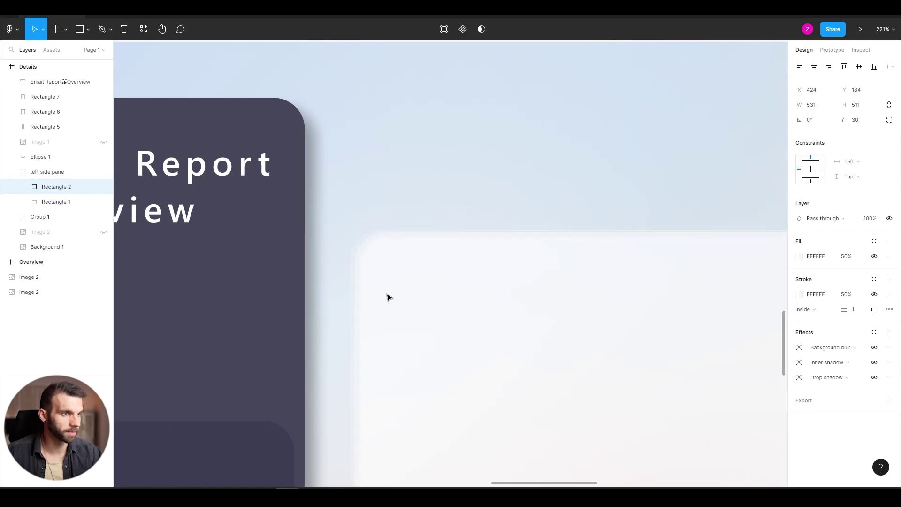
key(shift+1)
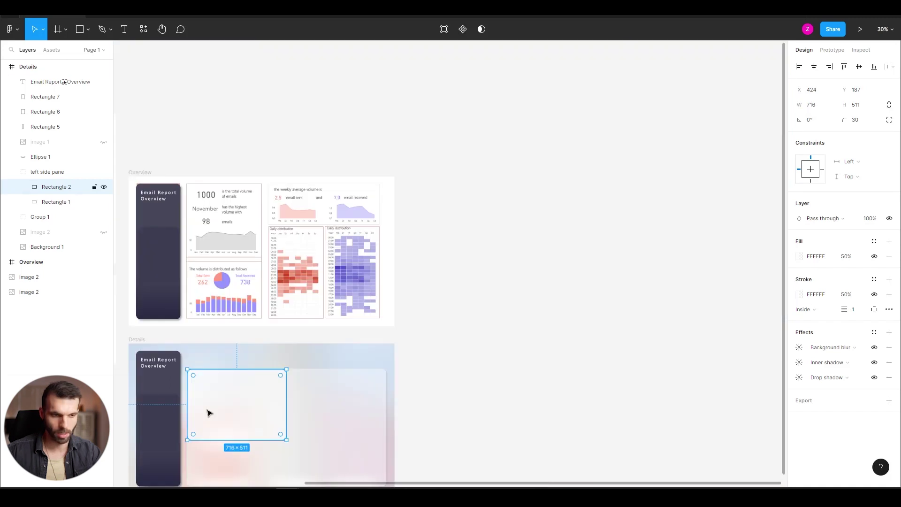
- Duplicate the left card and place the copy directly beside it at X 1140, Y 187
drag(217, 410, 314, 411)
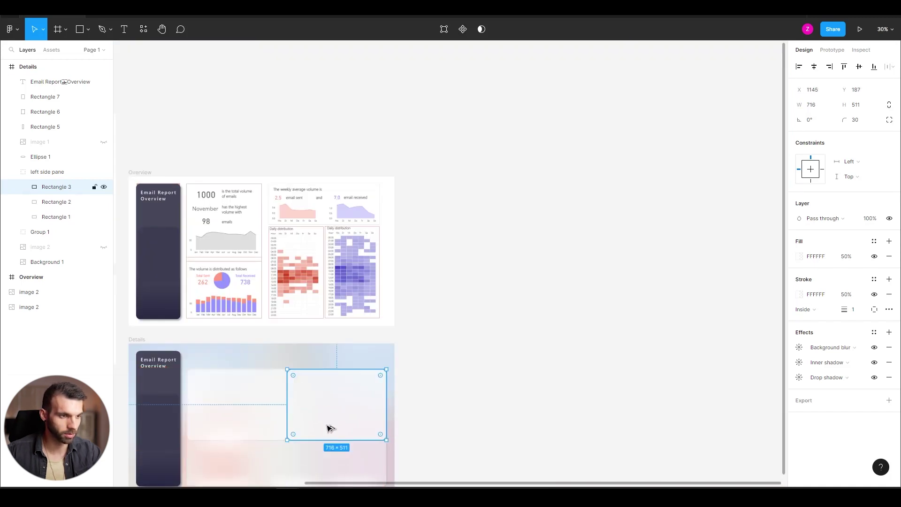
scroll(376, 410, up, 10)
drag(334, 296, 308, 286)
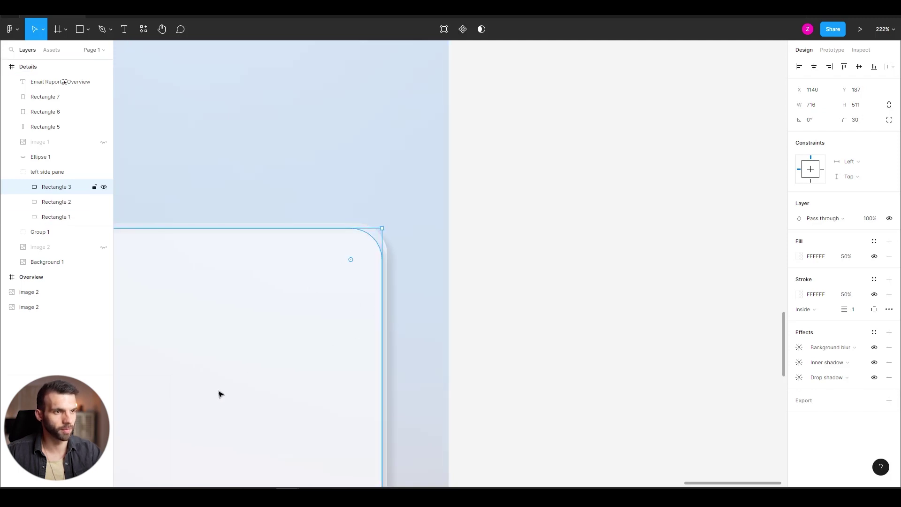
scroll(220, 393, down, 5)
scroll(218, 402, left, 2)
scroll(216, 406, left, 2)
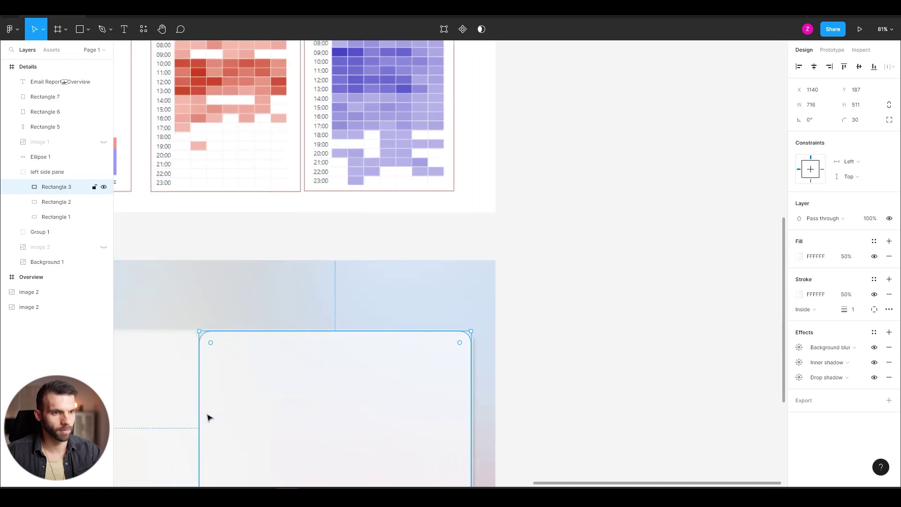
scroll(205, 418, up, 4)
scroll(159, 402, down, 5)
- Set the width of both large cards in the Details frame to 711
click(163, 407)
scroll(165, 418, up, 3)
scroll(165, 421, down, 4)
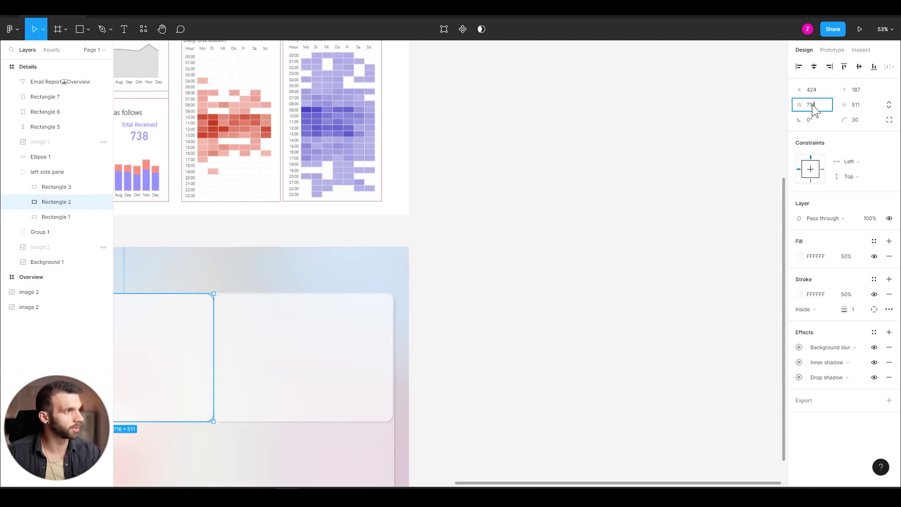
click(244, 363)
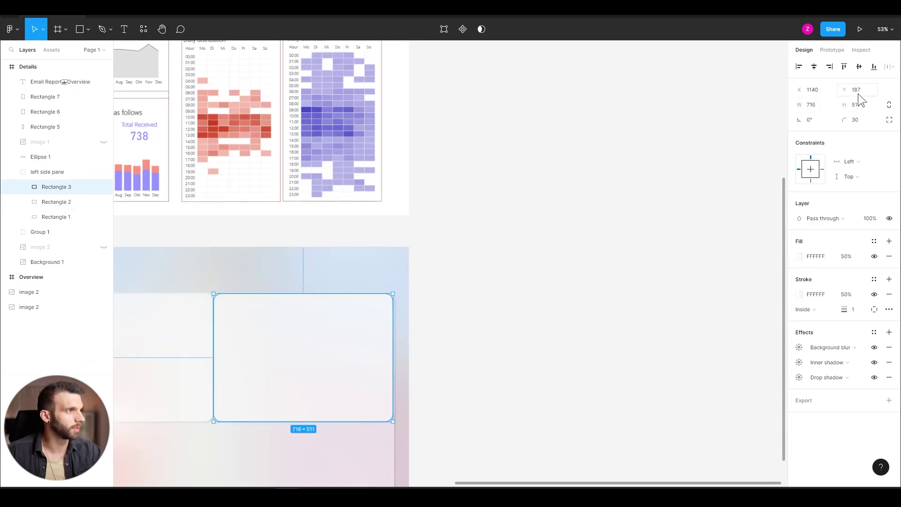
click(817, 106)
text(711)
key(Return)
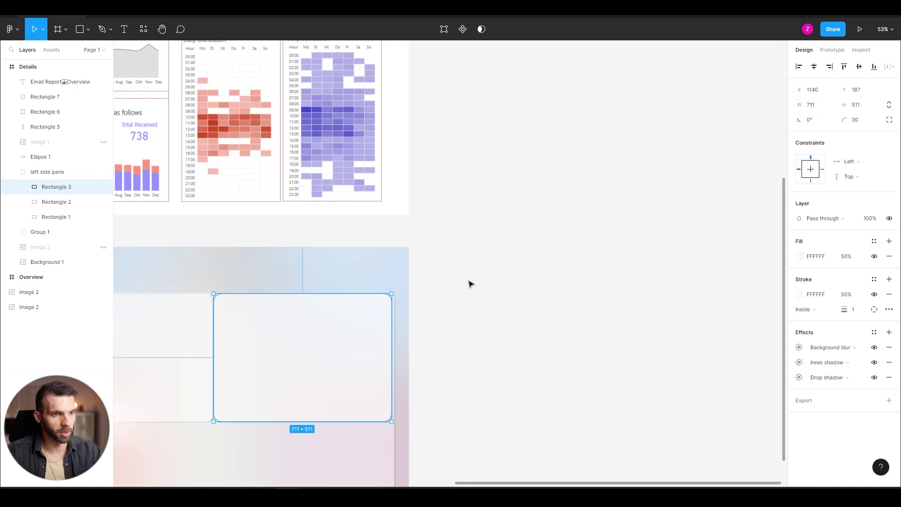
- Nudge the second large card to X 1145 and check its spacing from the background panel's edge
key(Right)
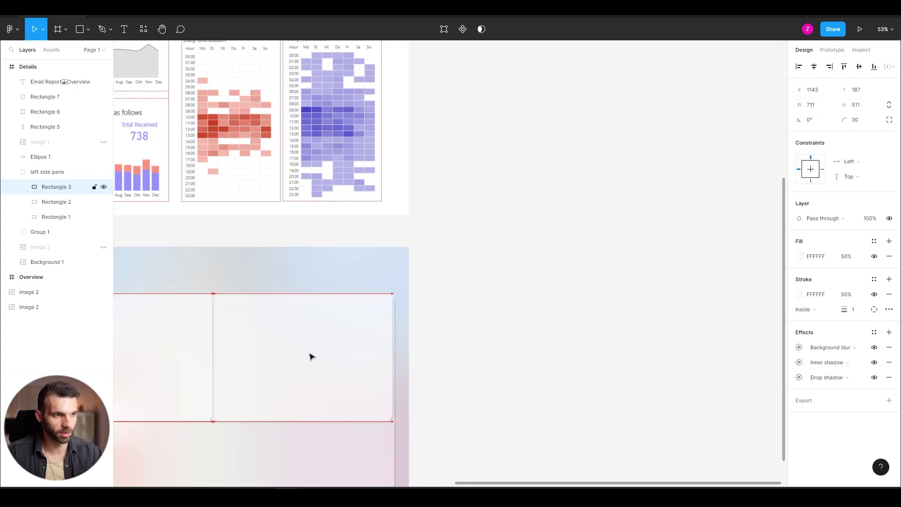
scroll(390, 376, up, 5)
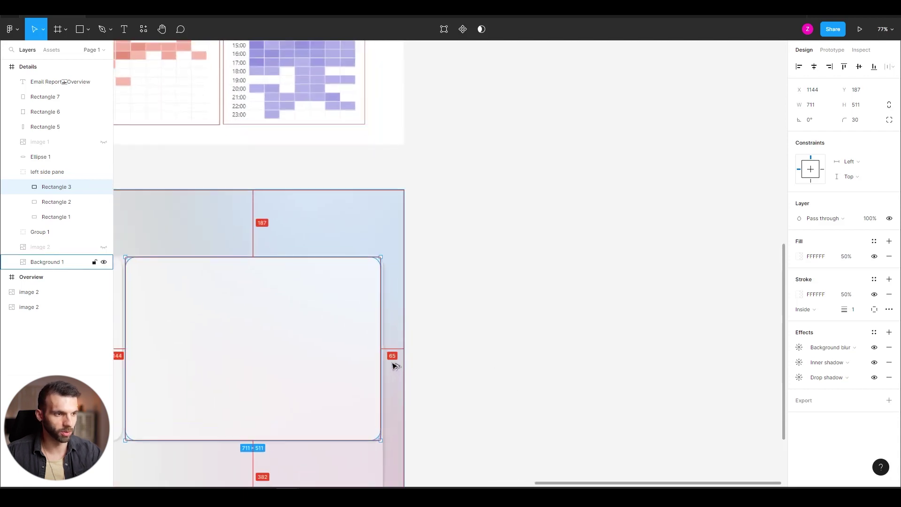
scroll(374, 353, down, 10)
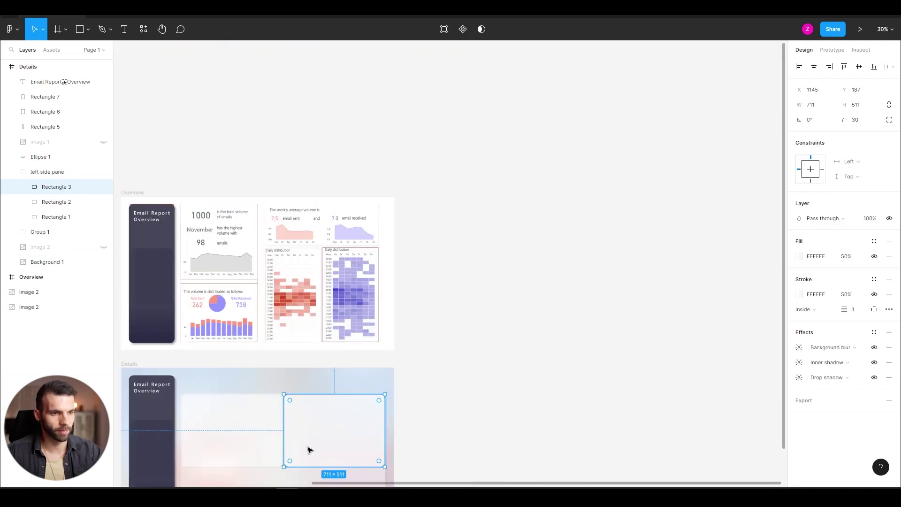
key(Right)
scroll(357, 448, down, 3)
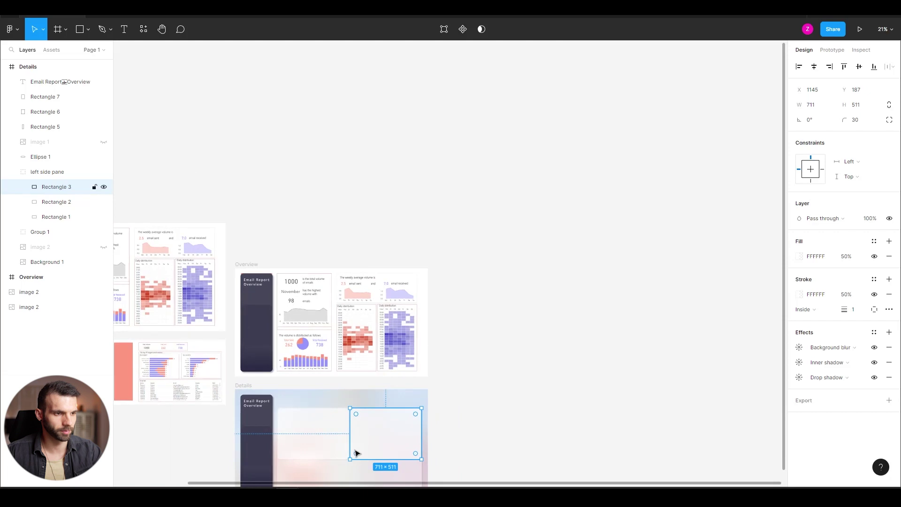
scroll(356, 451, up, 4)
scroll(356, 453, up, 3)
scroll(354, 450, down, 3)
scroll(354, 451, up, 1)
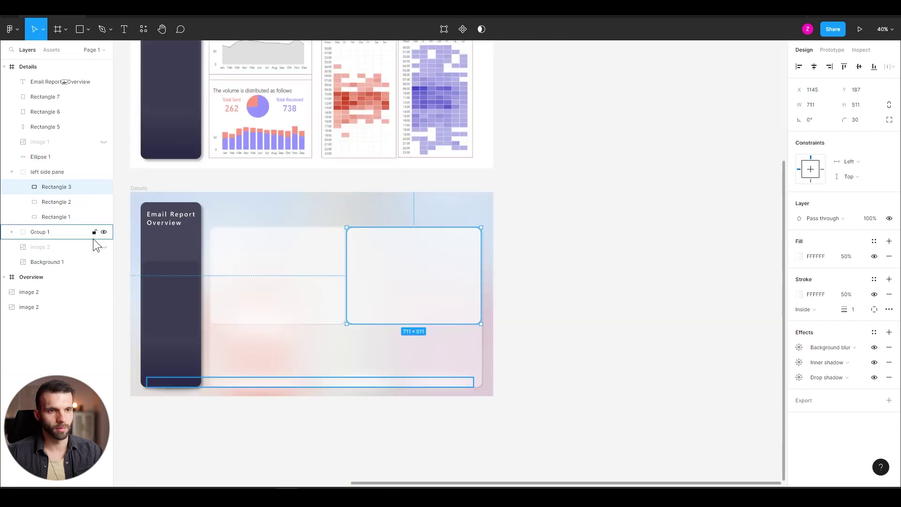
- Show the reference image again and extend the background panel's upper edge to Y 54, making the panel 977 high
click(104, 247)
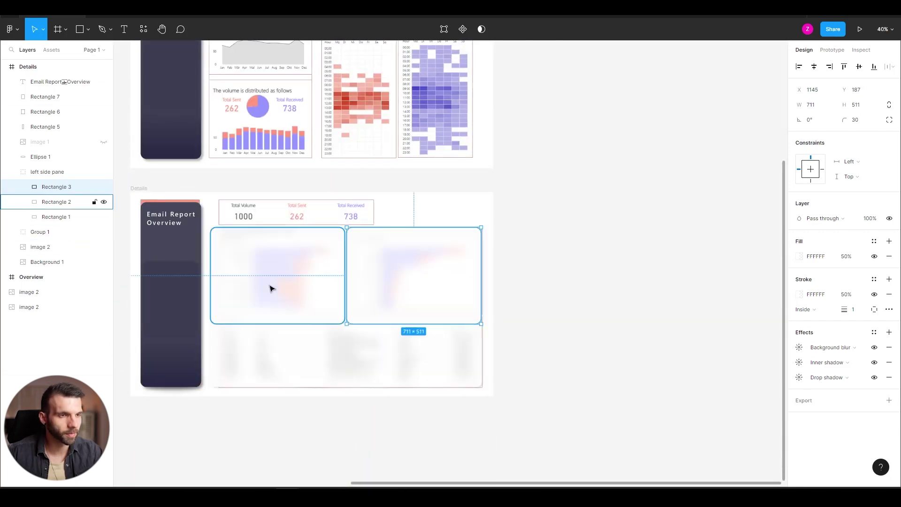
scroll(265, 266, up, 2)
scroll(230, 226, up, 3)
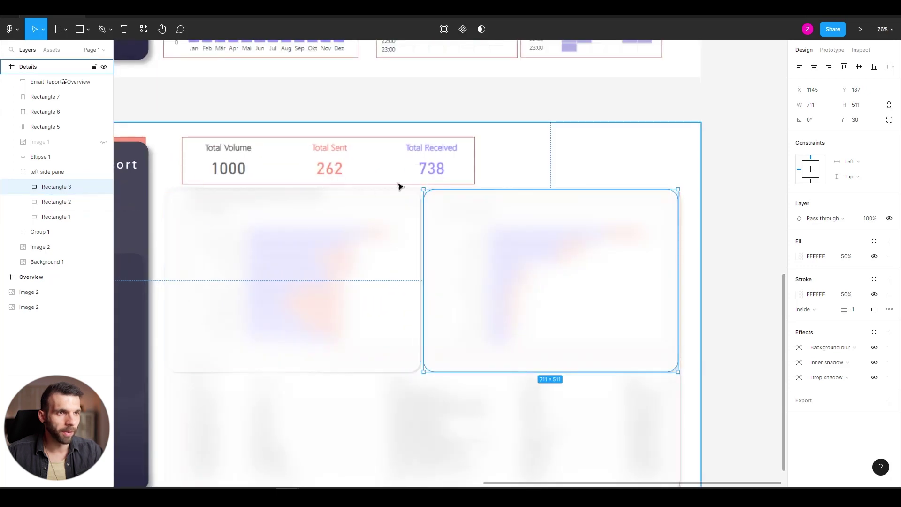
click(55, 217)
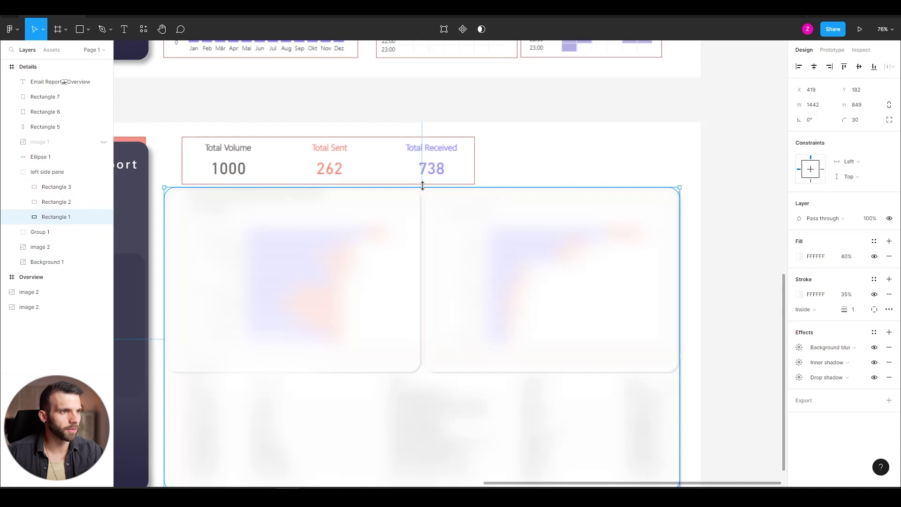
drag(423, 187, 427, 142)
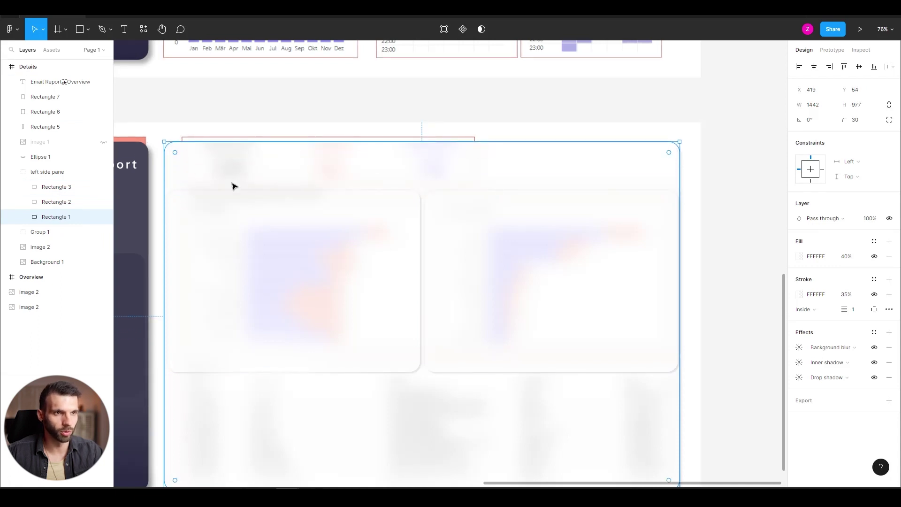
- Duplicate the left large card, hide the reference image, and move the copy to the panel's upper corner at X 423, Y 59
click(225, 232)
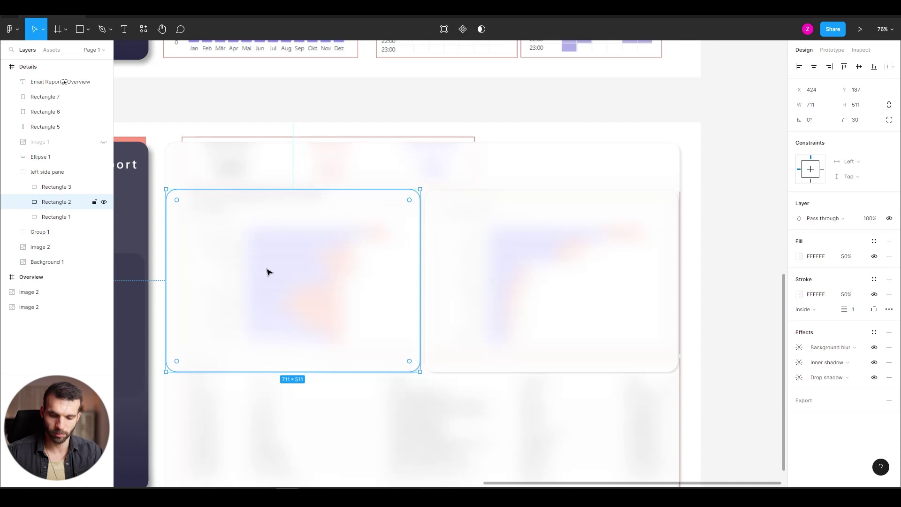
key(ctrl+d)
drag(269, 240, 266, 227)
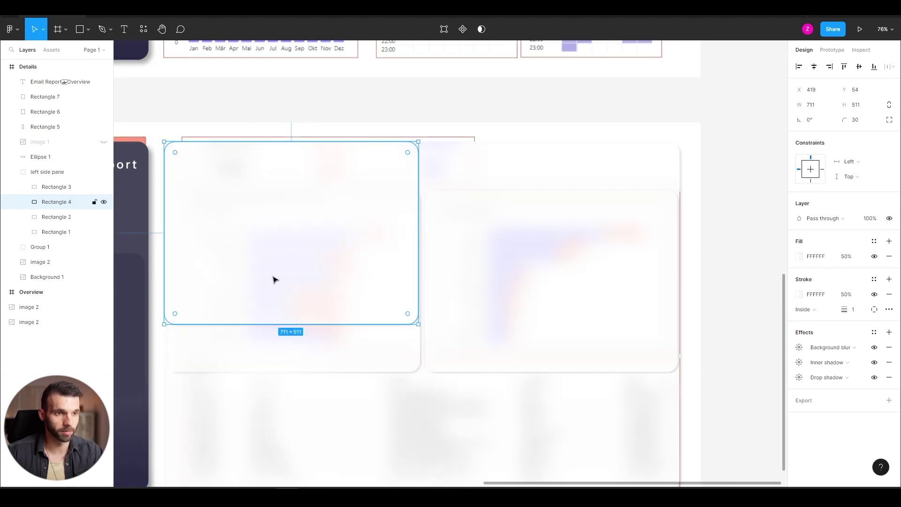
scroll(167, 150, up, 5)
click(104, 262)
mouse_move(187, 164)
mouse_down()
mouse_move(200, 165)
mouse_move(188, 166)
mouse_up()
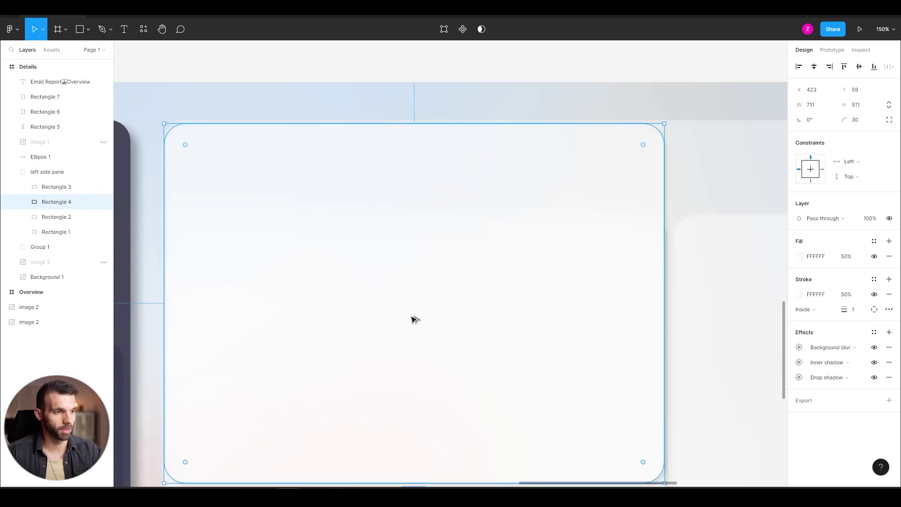
- Shrink the copied card to about 285 × 108 and shift it to X 424 for an even 5 px margin inside the panel
scroll(413, 310, down, 5)
drag(451, 425, 439, 241)
drag(562, 218, 370, 218)
key(alt)
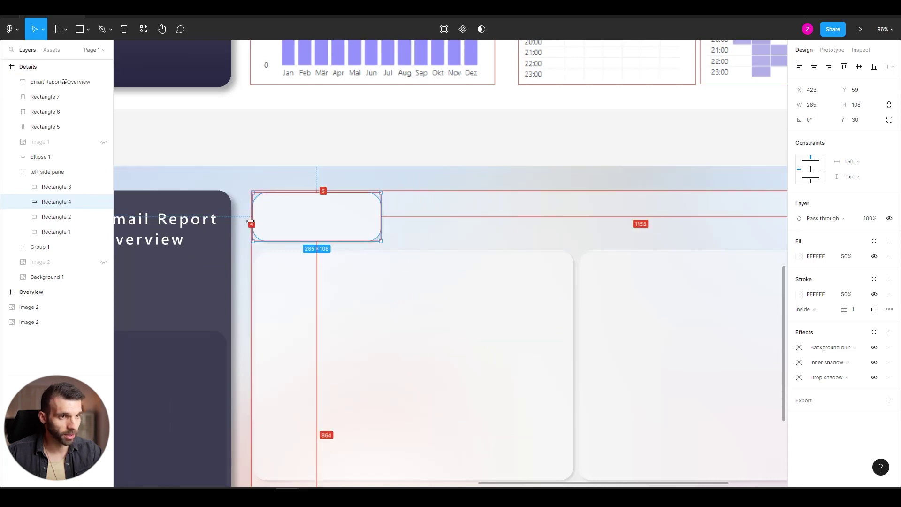
drag(376, 239, 376, 238)
key(alt)
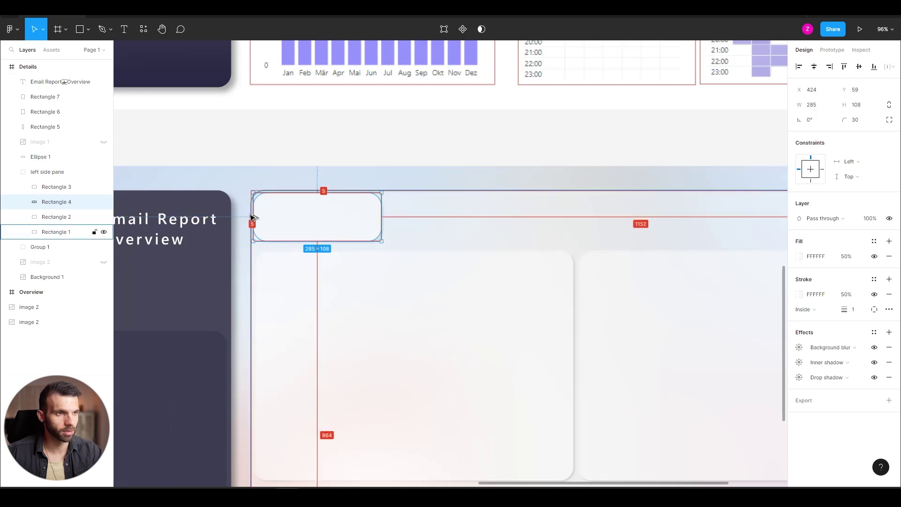
- Set the small card's drop shadow to X 2, Y 2, blur 2 and 25% opacity
click(800, 378)
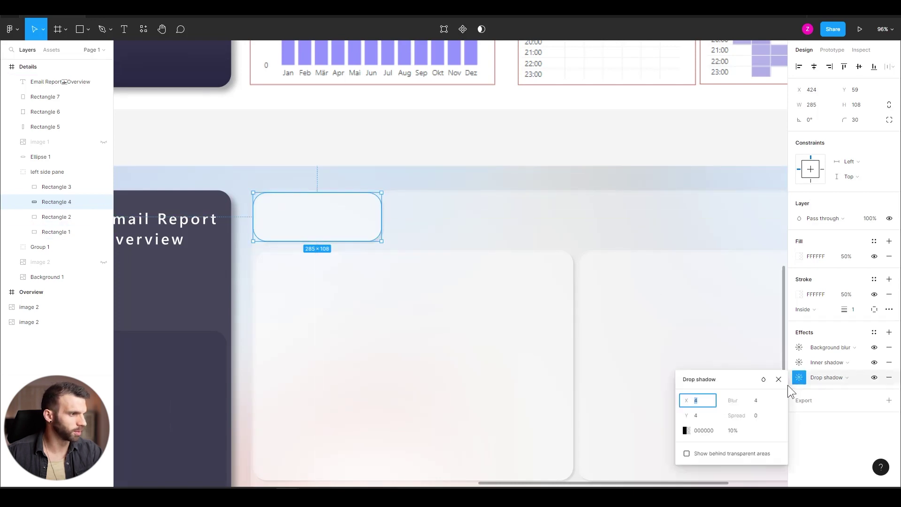
text(2)
key(Tab)
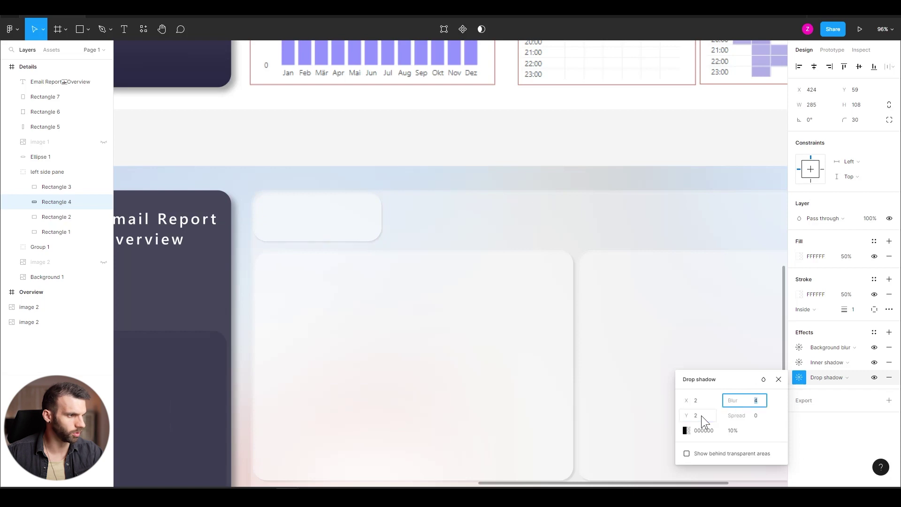
text(2)
key(Tab)
text(2)
key(Tab)
key(Tab)
text(25)
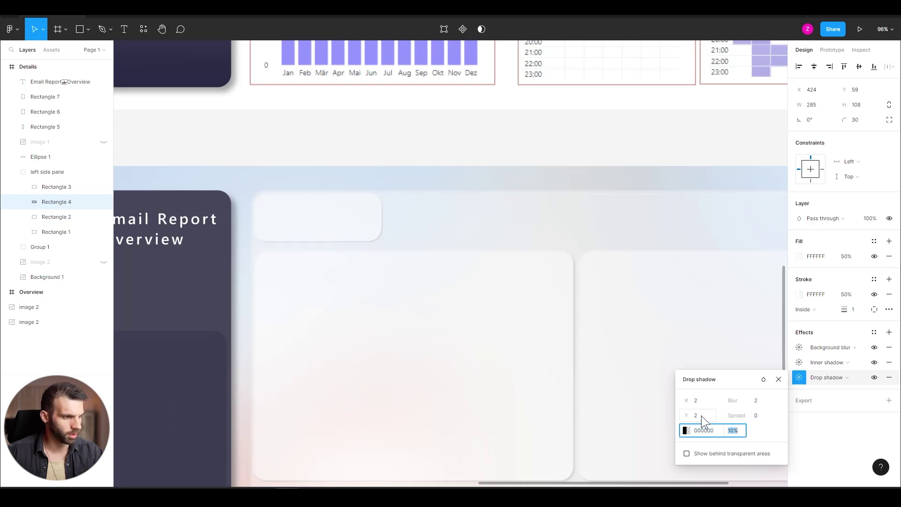
key(Return)
click(435, 162)
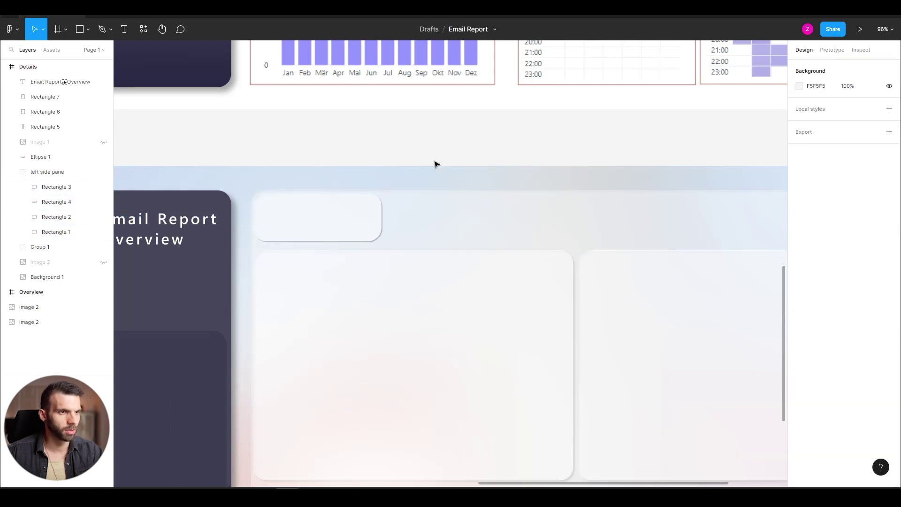
- Set the small card's height to 118
click(312, 225)
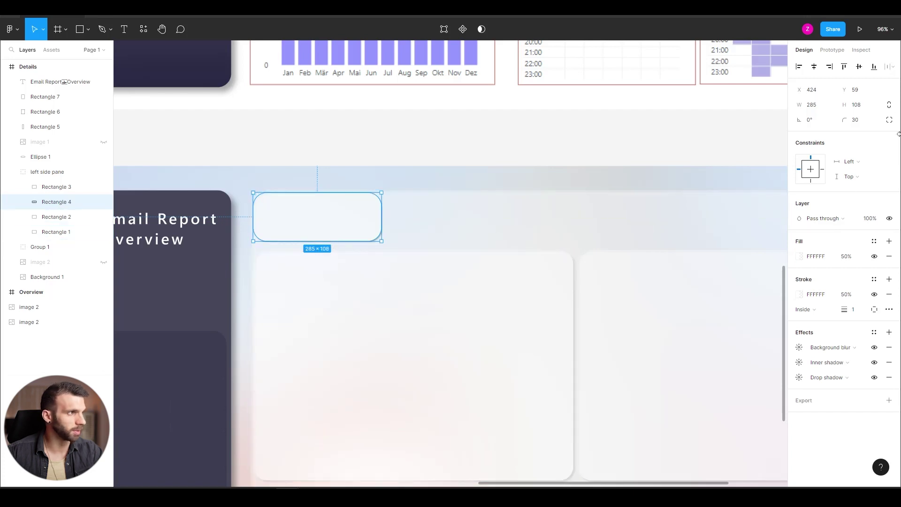
click(858, 107)
text(118)
key(Return)
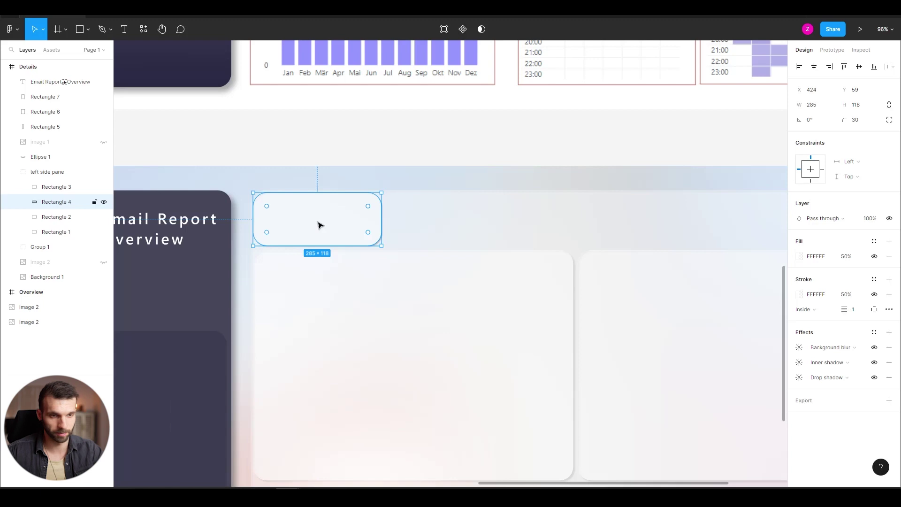
- Duplicate the small card twice along the same row, placing the third card at X 1014, Y 59
drag(328, 218, 568, 219)
scroll(402, 332, down, 5)
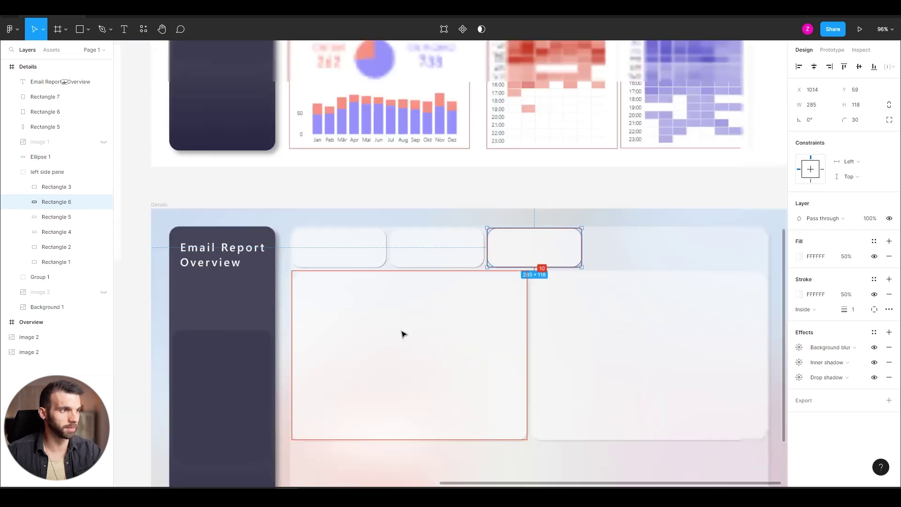
click(448, 214)
click(729, 288)
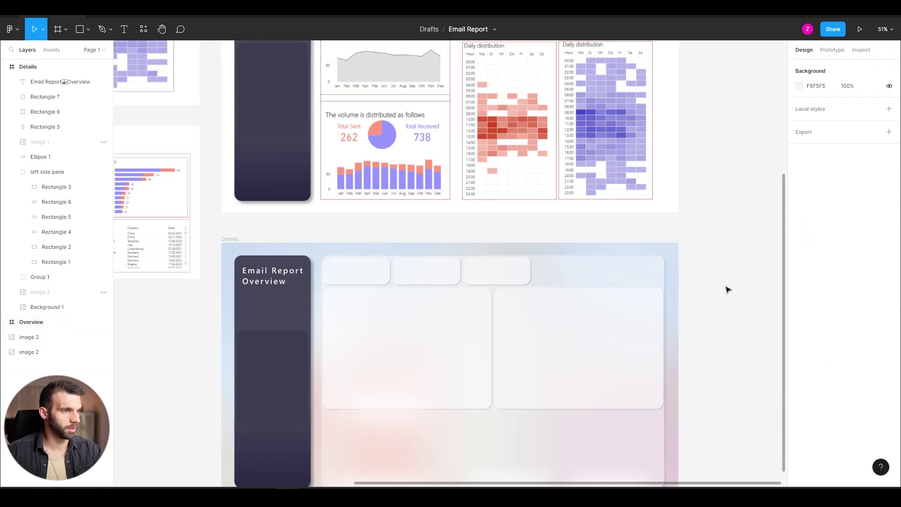
- Delete Ellipse 4, Ellipse 3 and Ellipse 2 from Group 1 in the Details frame
scroll(648, 310, down, 2)
scroll(637, 323, down, 3)
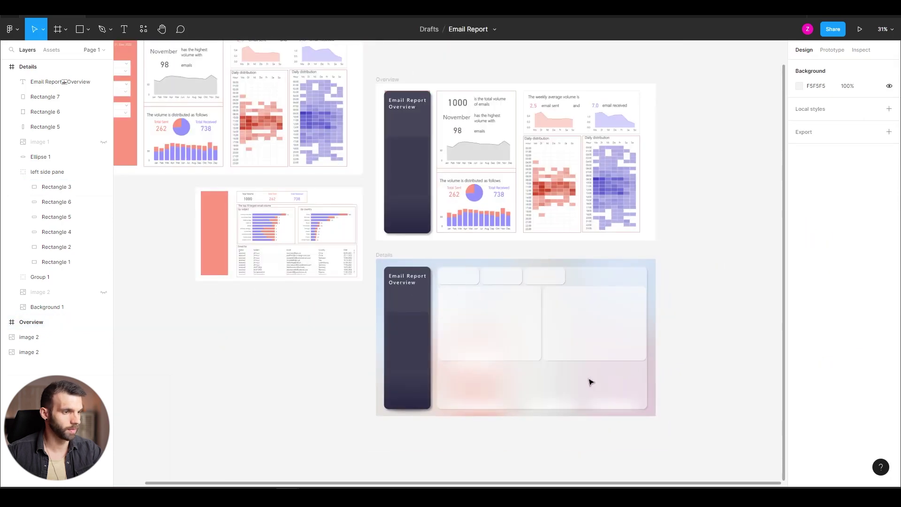
click(33, 278)
click(13, 277)
click(67, 312)
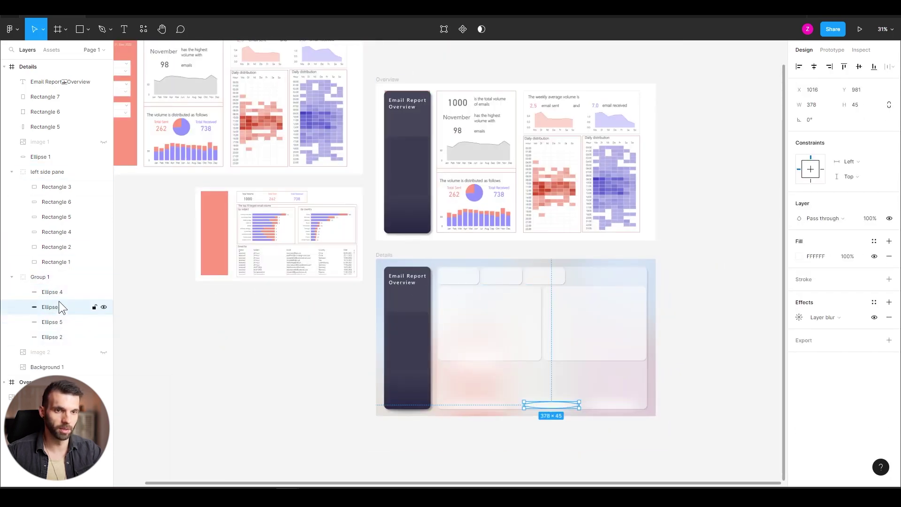
click(57, 298)
shift+click(54, 303)
shift+click(57, 334)
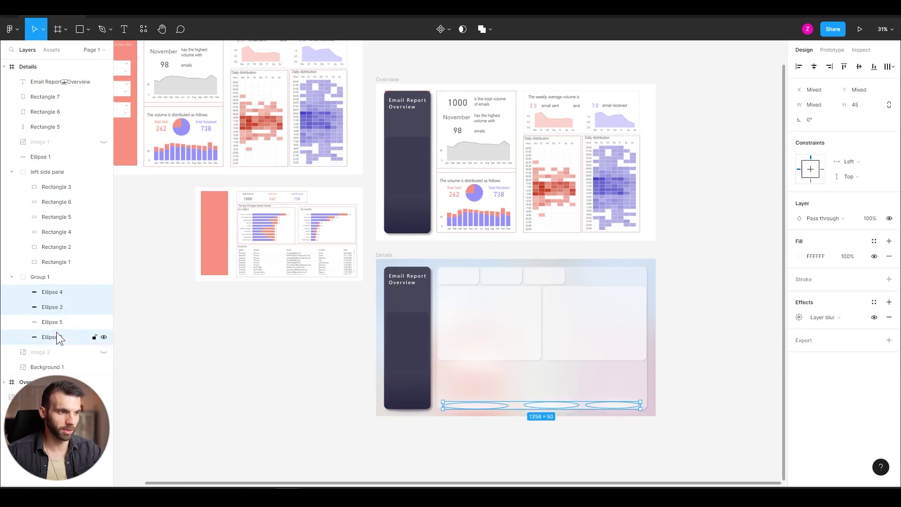
key(Delete)
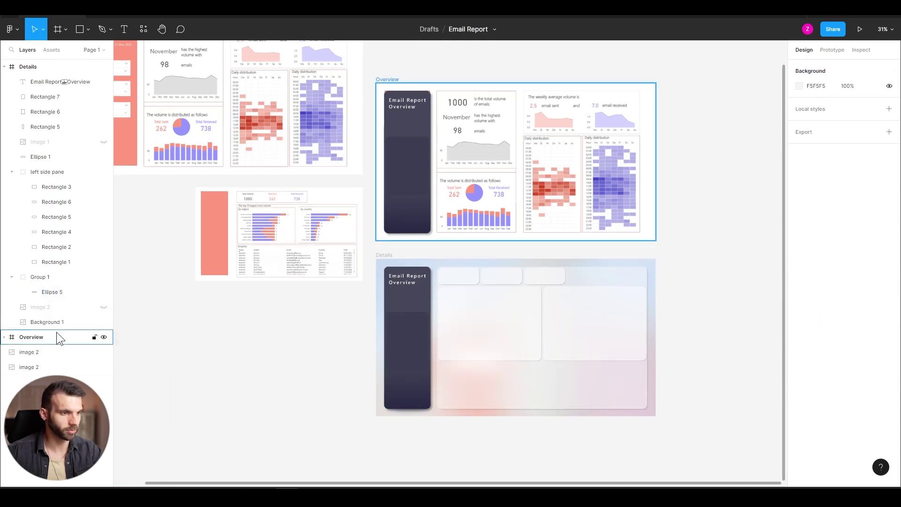
- Reposition Ellipse 1 below the two large cards and stretch it to 1322 × 256 at X 475, Y 730
click(42, 291)
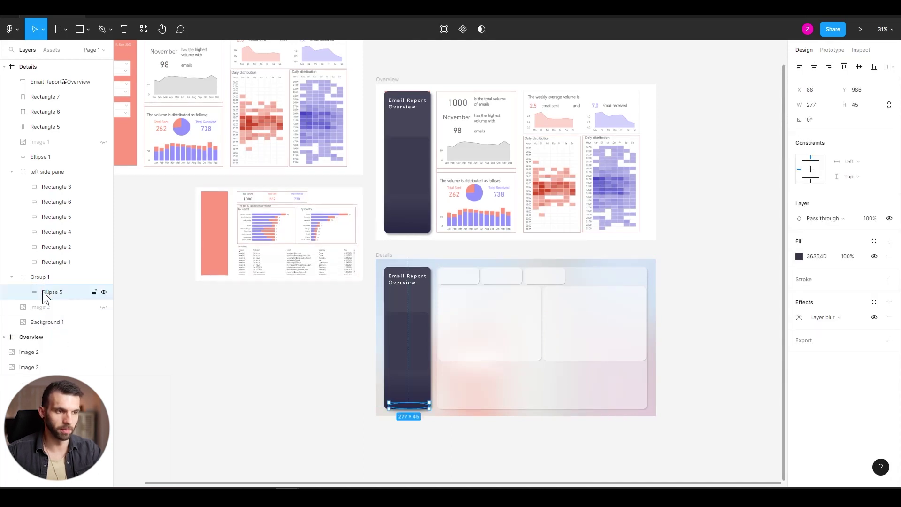
click(40, 157)
drag(476, 359, 473, 387)
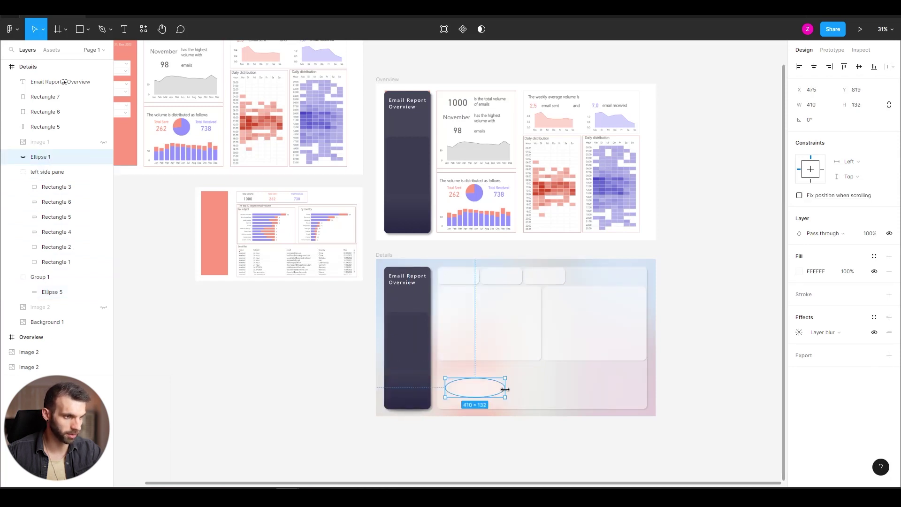
drag(577, 390, 638, 390)
drag(554, 378, 554, 368)
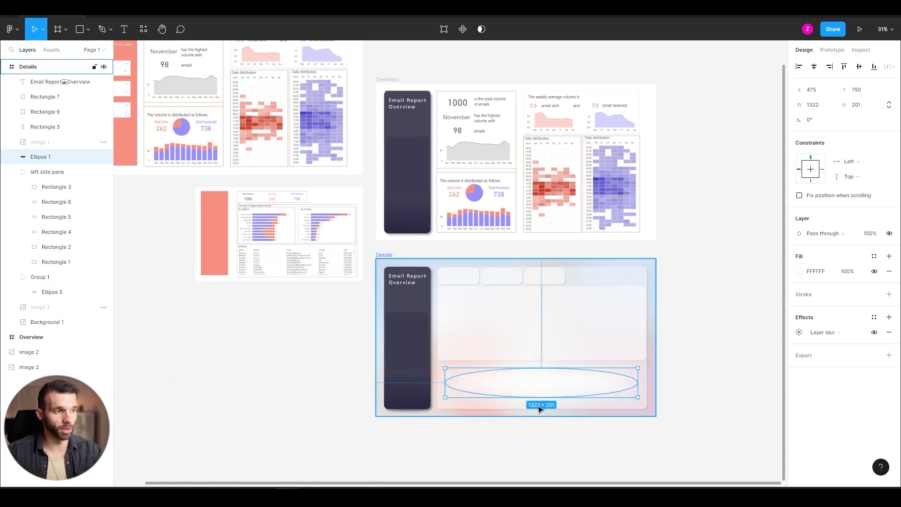
drag(539, 399, 539, 403)
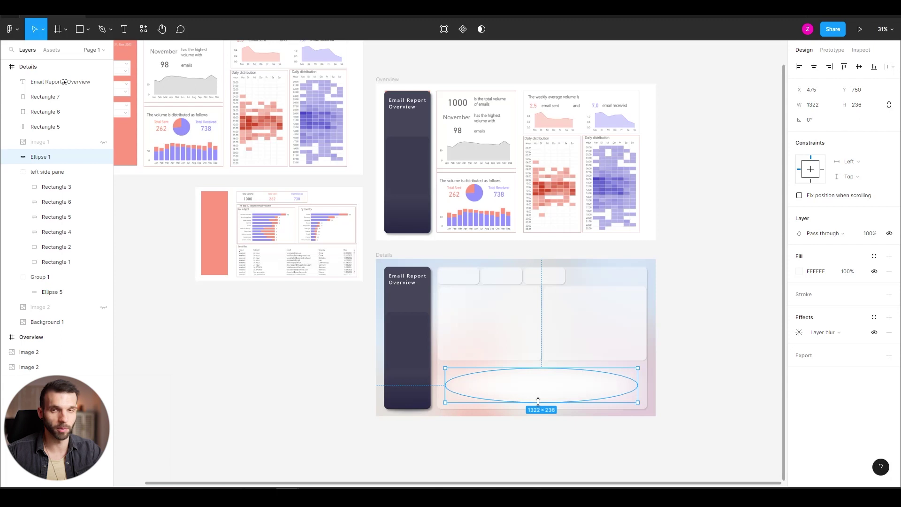
drag(563, 369, 563, 366)
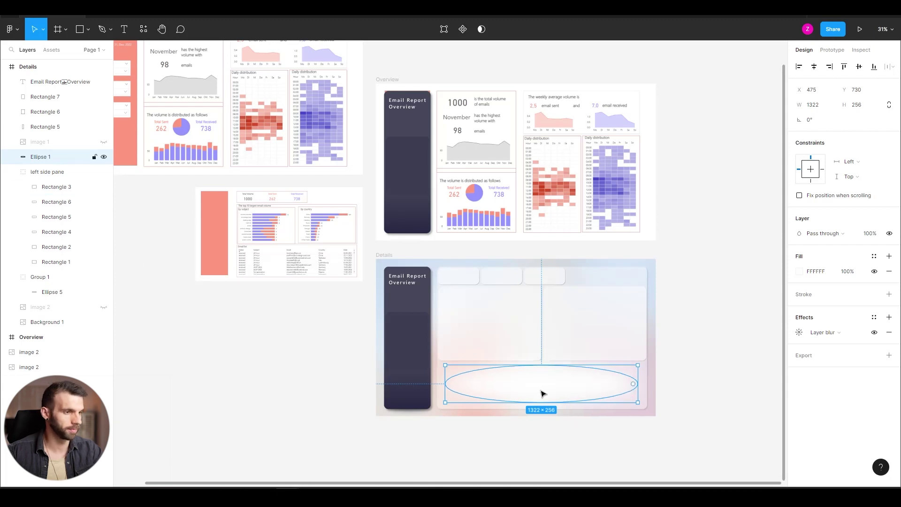
- Toggle Ellipse 1's visibility repeatedly to compare the background with and without its white glow
click(104, 156)
click(104, 157)
click(104, 157)
click(104, 157)
click(104, 157)
click(104, 157)
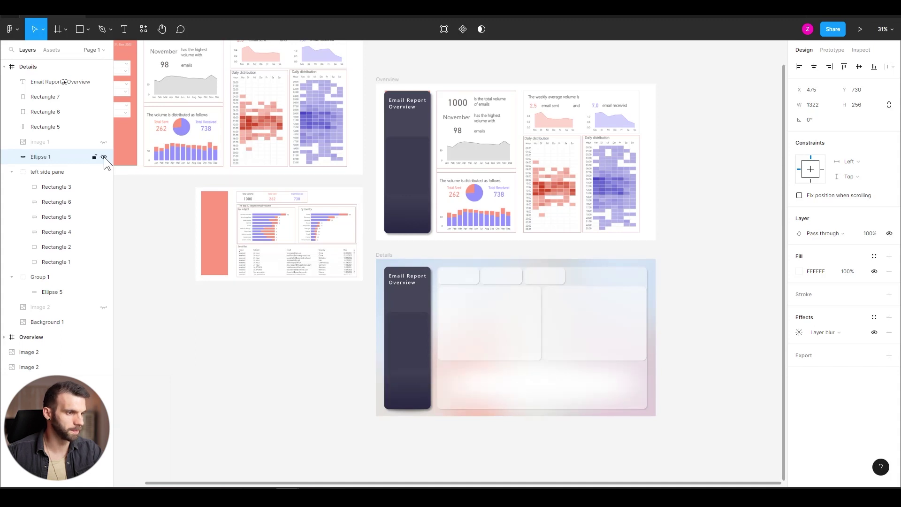
- Change the side pane title in the Details frame to "Email Report Details"
scroll(434, 415, up, 6)
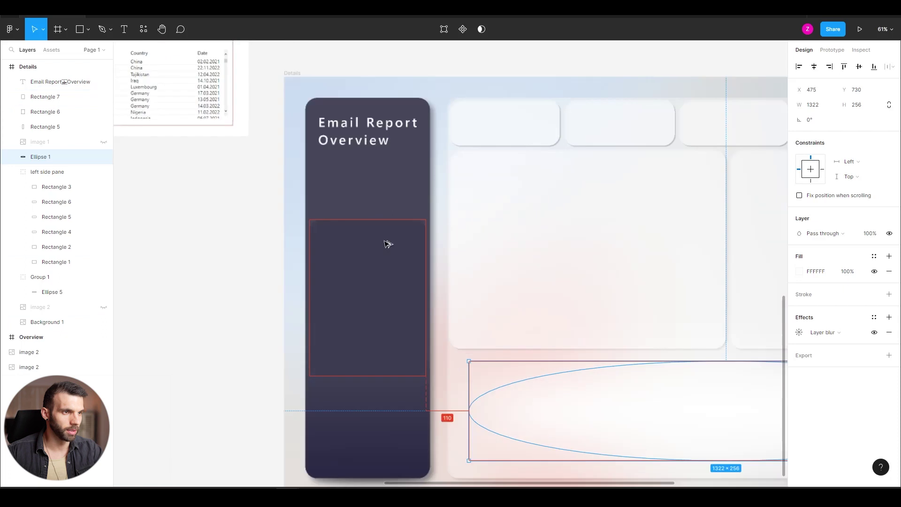
click(357, 199)
double_click(375, 208)
click(384, 212)
double_click(384, 213)
text(Details)
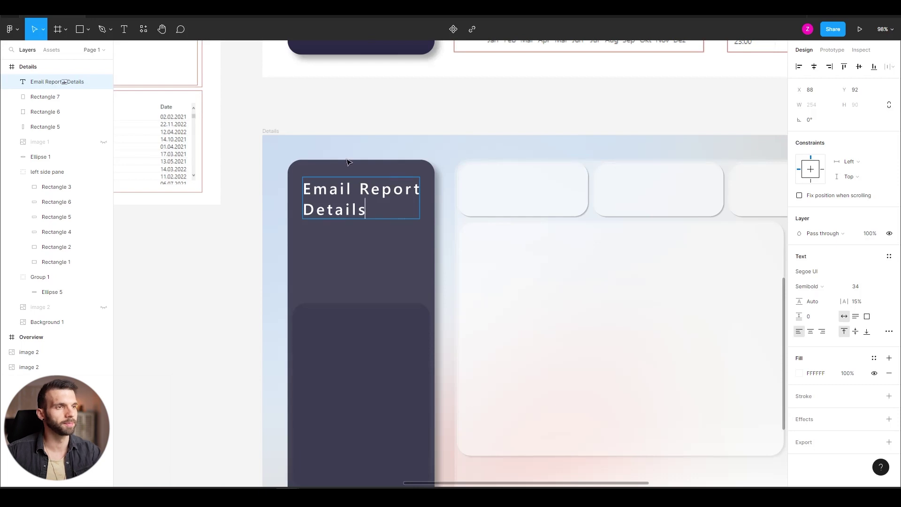
key(Escape)
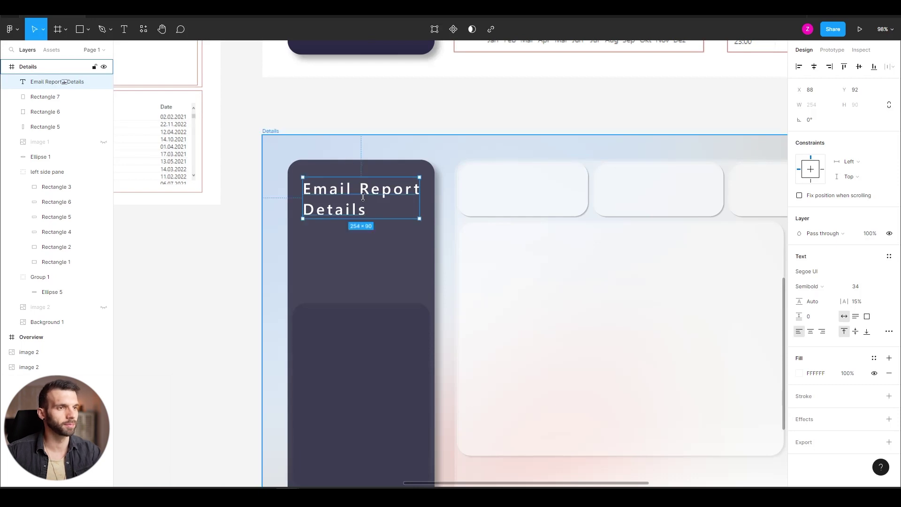
click(412, 102)
- Draw a rectangle about 124 × 56 on the Details side pane and place it below the title at X 65, Y 282
scroll(397, 289, down, 4)
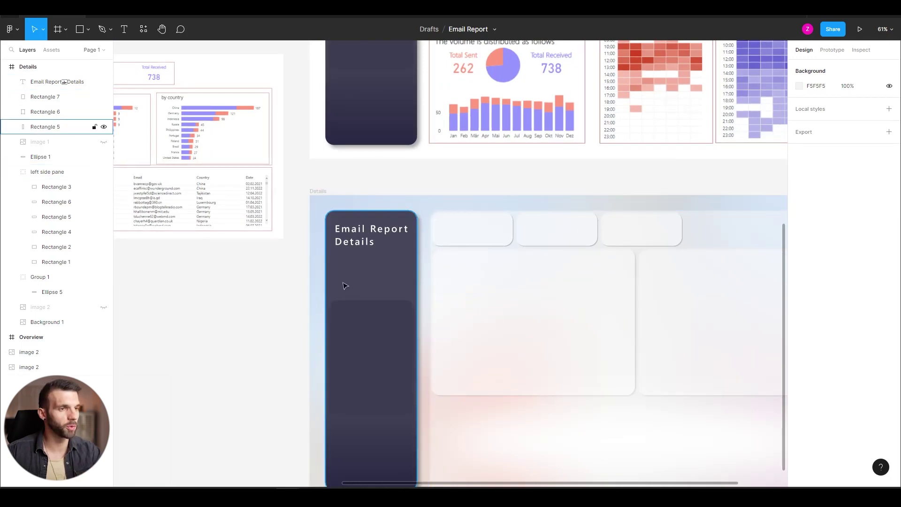
scroll(412, 366, up, 5)
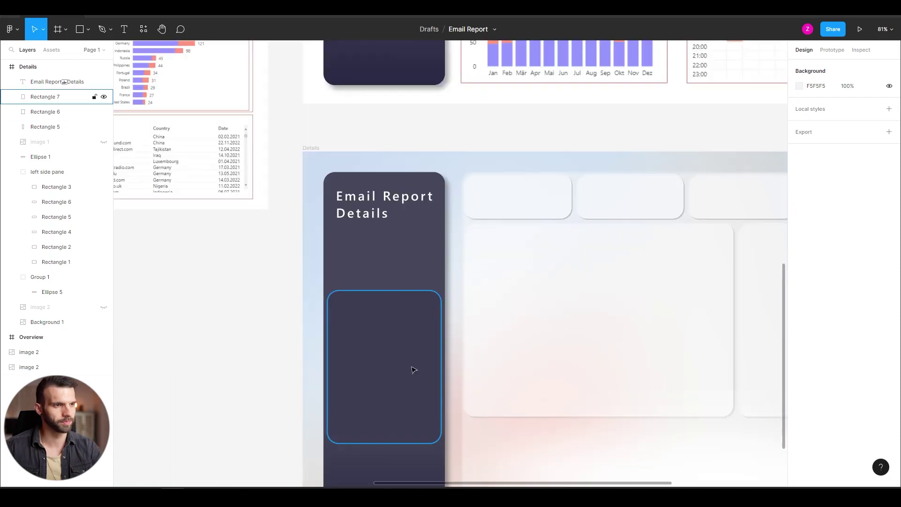
scroll(349, 258, up, 3)
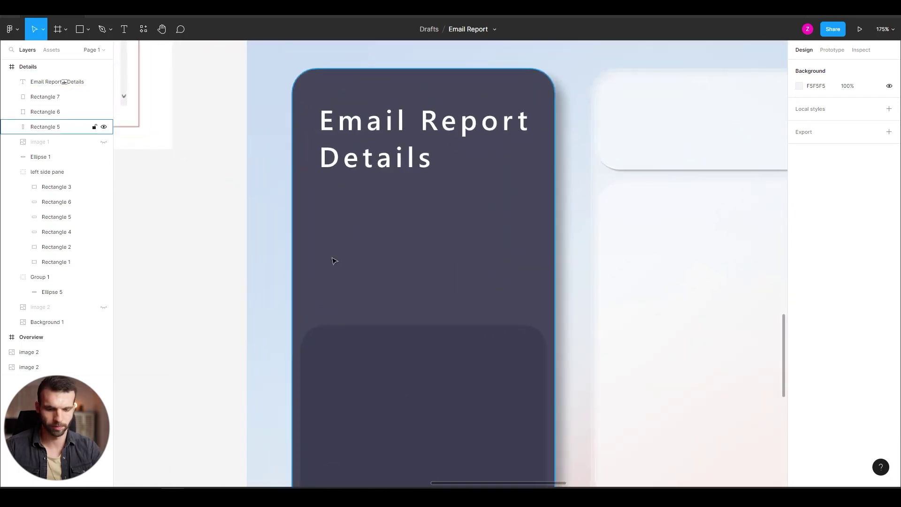
key(r)
mouse_move(309, 233)
mouse_down()
mouse_move(398, 284)
mouse_move(413, 280)
mouse_up()
drag(350, 264, 336, 287)
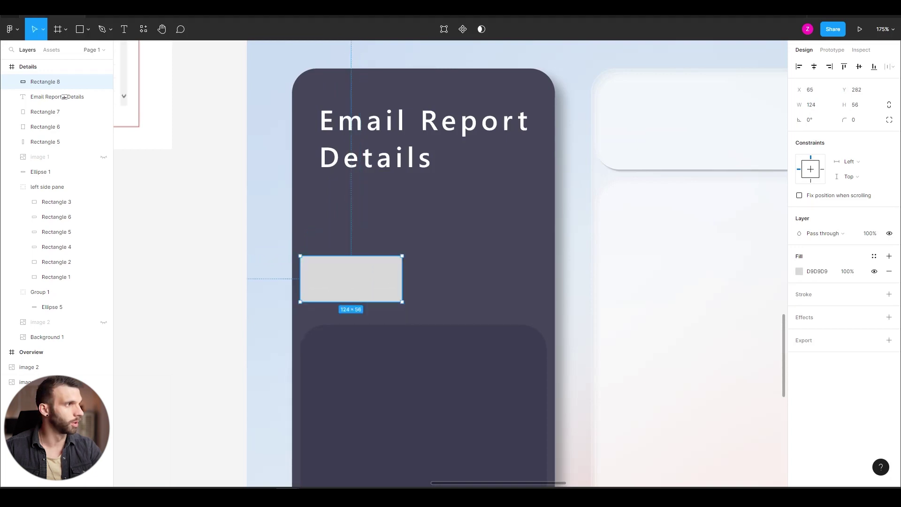
- Round only the two left corners of the new rectangle with a radius of 15
click(890, 120)
text(15)
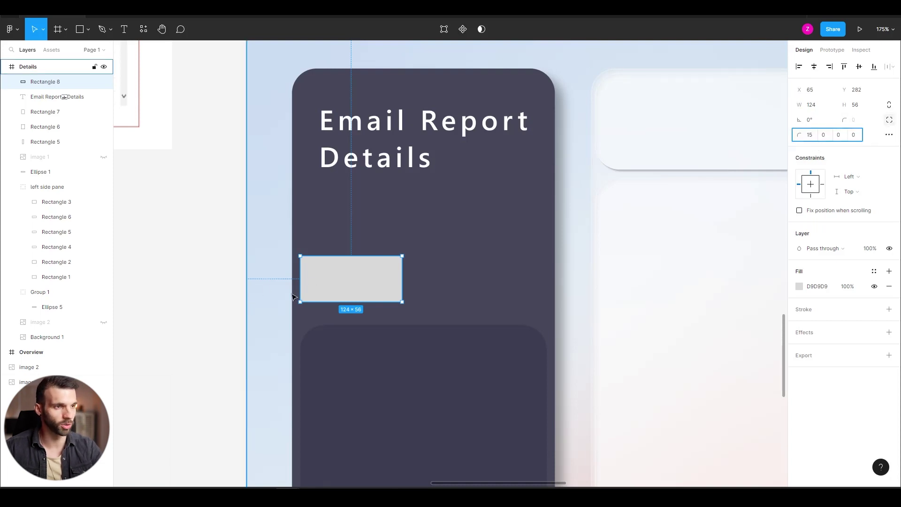
key(Tab)
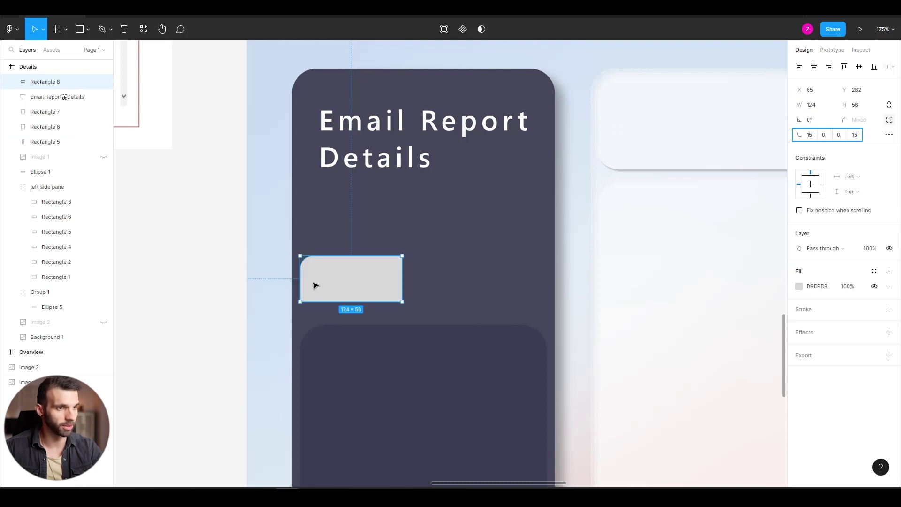
key(Return)
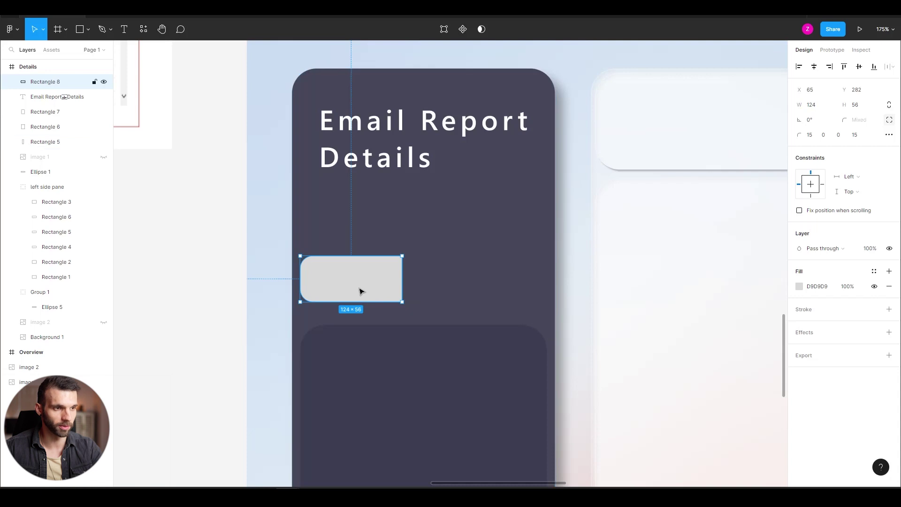
- Set the small rectangle's width to 150, half the dark panel's width, and move it up to Y 251
click(346, 350)
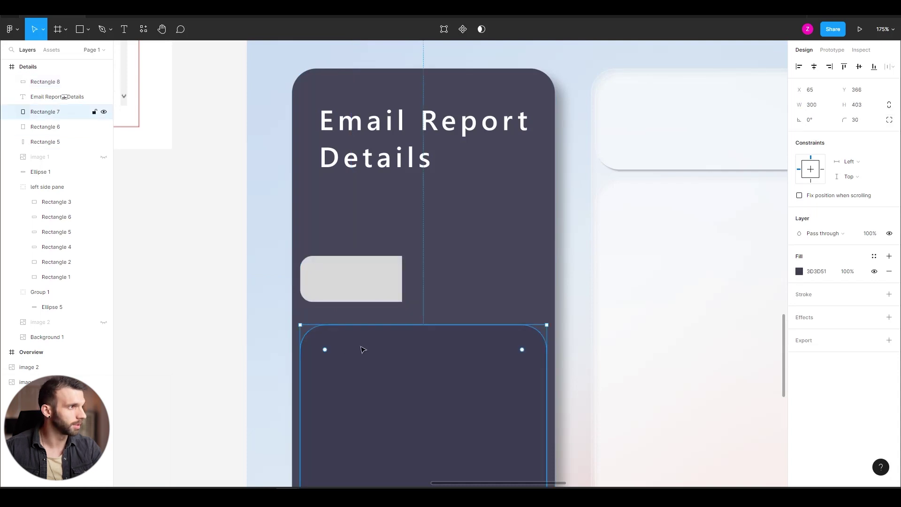
click(346, 287)
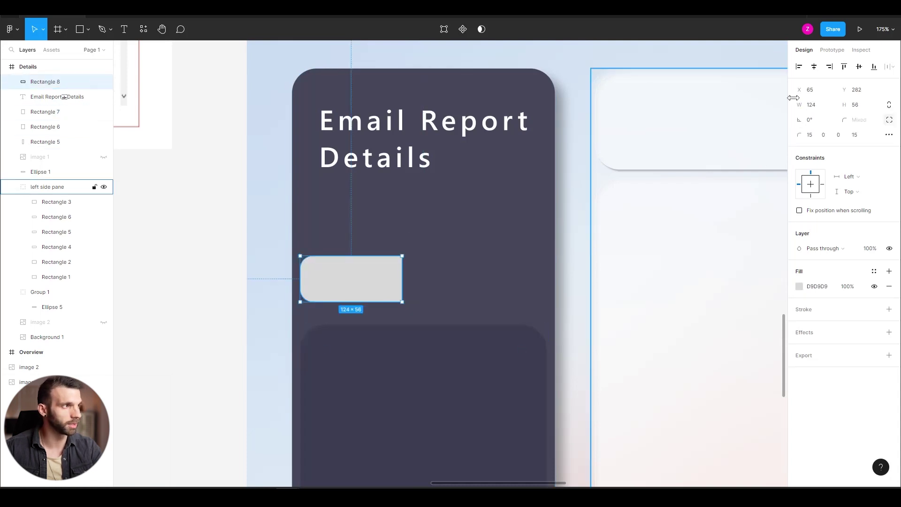
click(808, 106)
text(150)
key(Return)
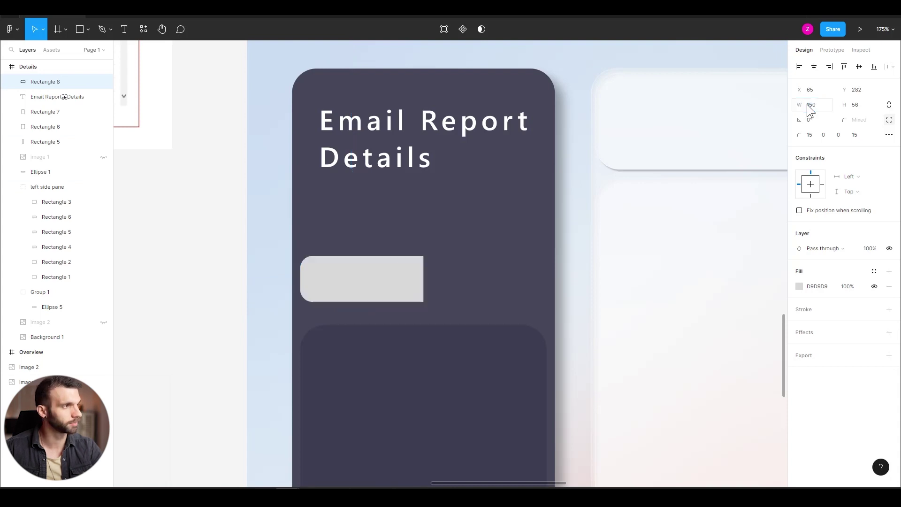
drag(351, 277, 354, 239)
- Move the dark inner panel of the Details side pane up to Y 326
scroll(354, 240, down, 3)
scroll(238, 358, down, 5)
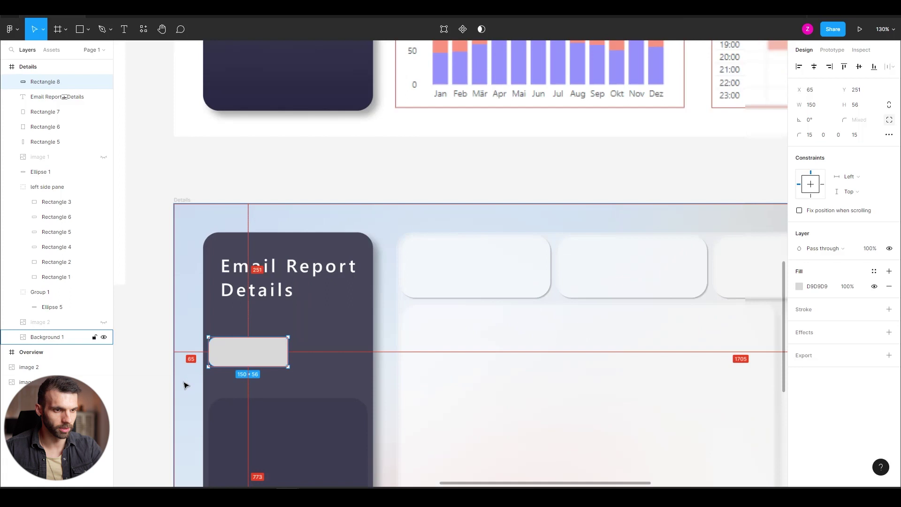
scroll(235, 435, up, 1)
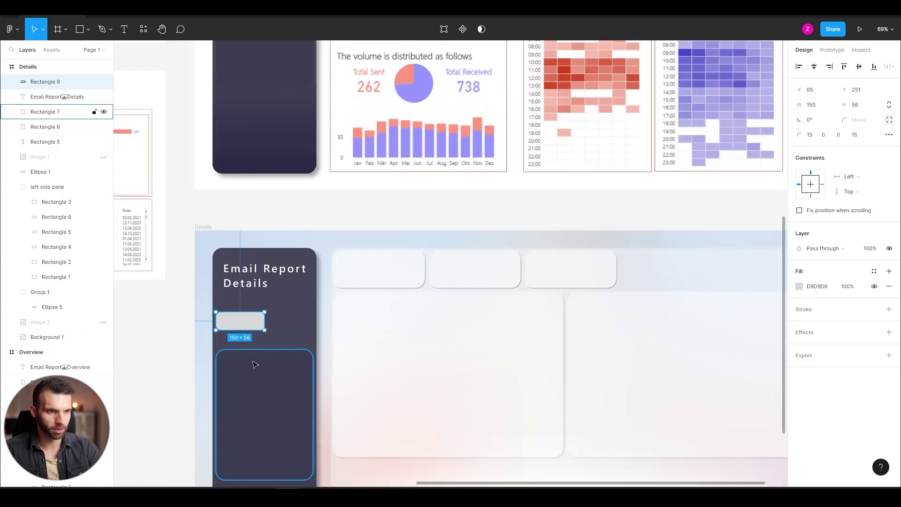
click(260, 375)
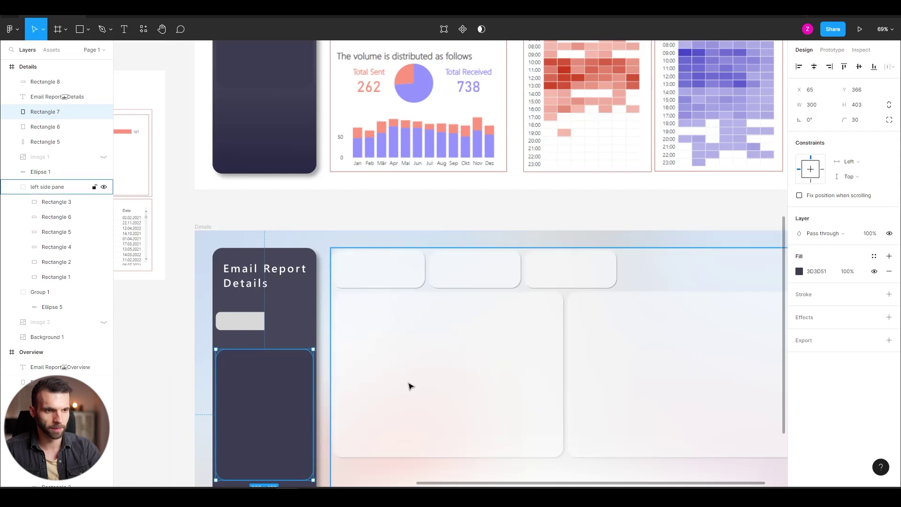
key(shift+Up)
key(shift+Up)
key(shift+Up)
key(shift+Up)
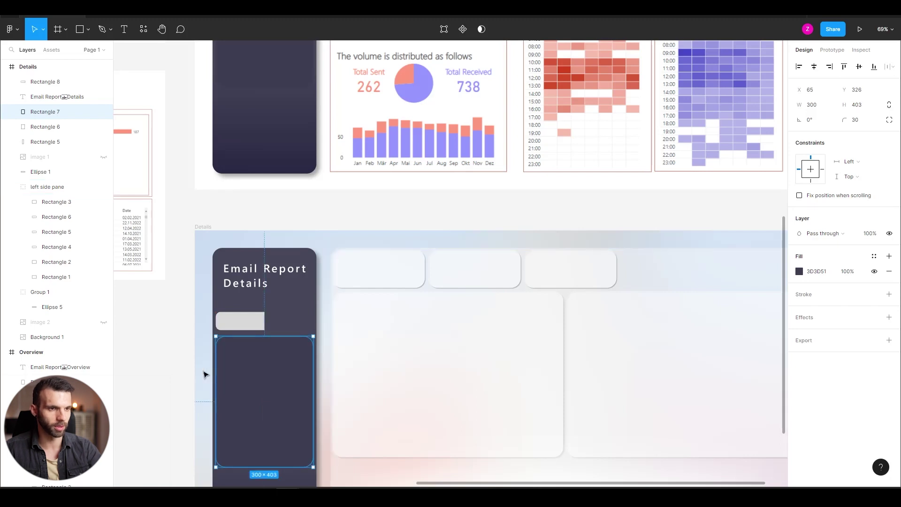
- Move the dark inner panel of the Overview side pane up to Y 326 to match the Details frame
scroll(275, 299, up, 10)
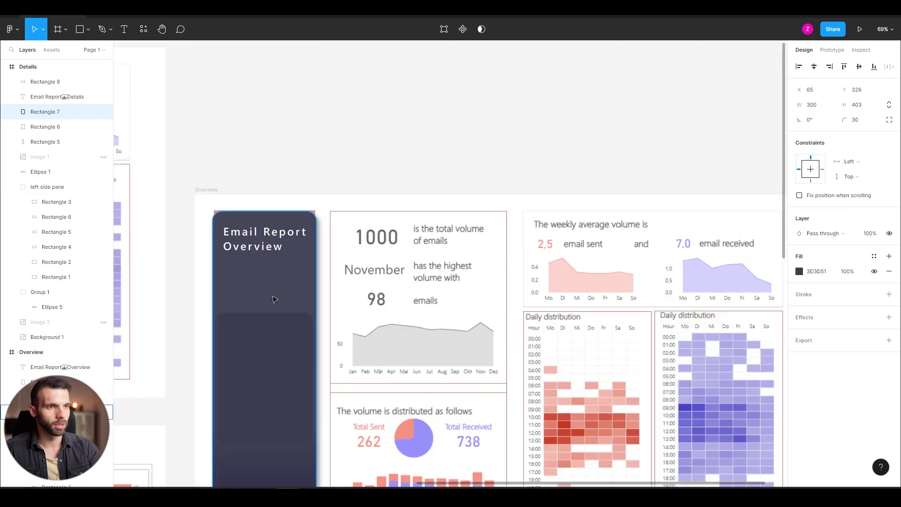
click(284, 359)
key(shift+Up)
key(shift+Up)
key(shift+Up)
key(shift+Up)
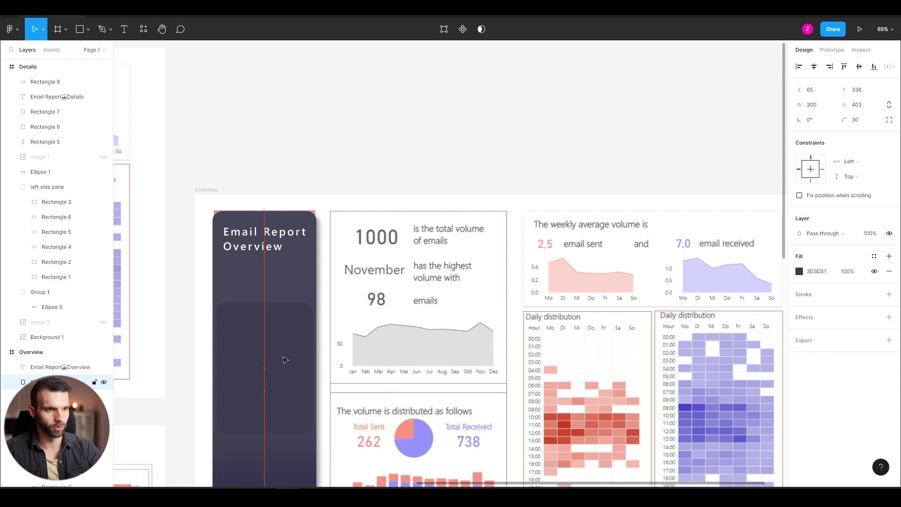
scroll(264, 328, down, 13)
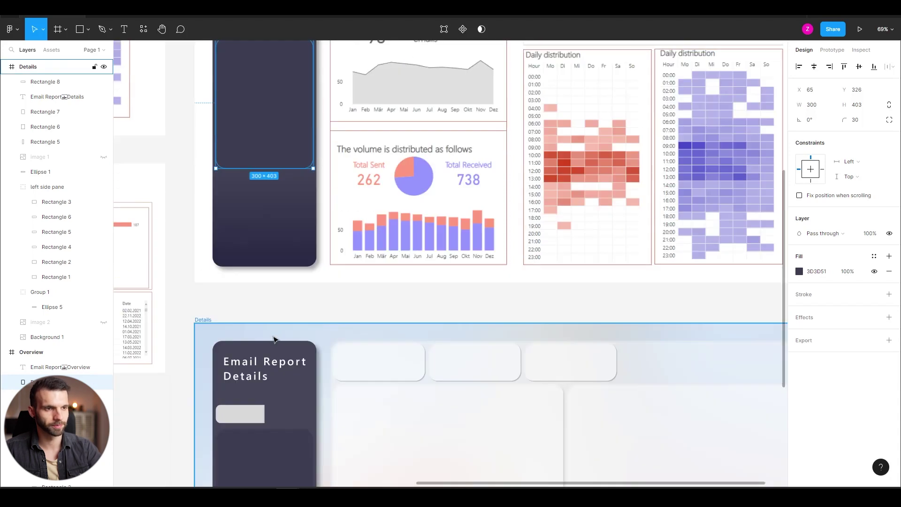
- Set the fill of the small half-rounded rectangle in the Details side pane to 3D3D50
click(243, 217)
scroll(242, 216, up, 10)
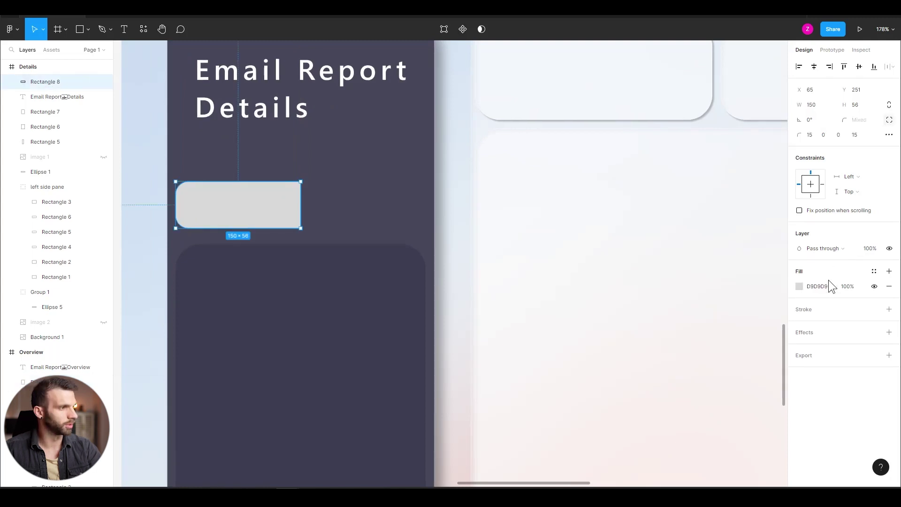
click(829, 286)
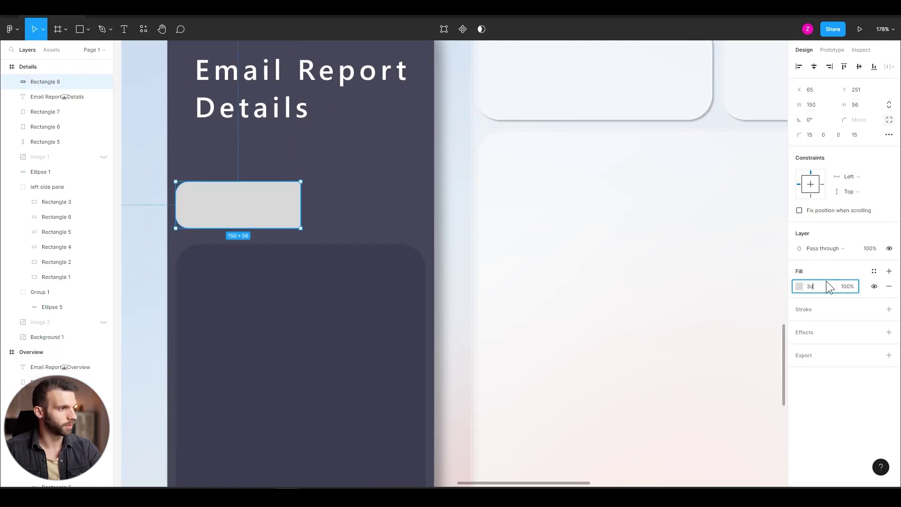
key(Return)
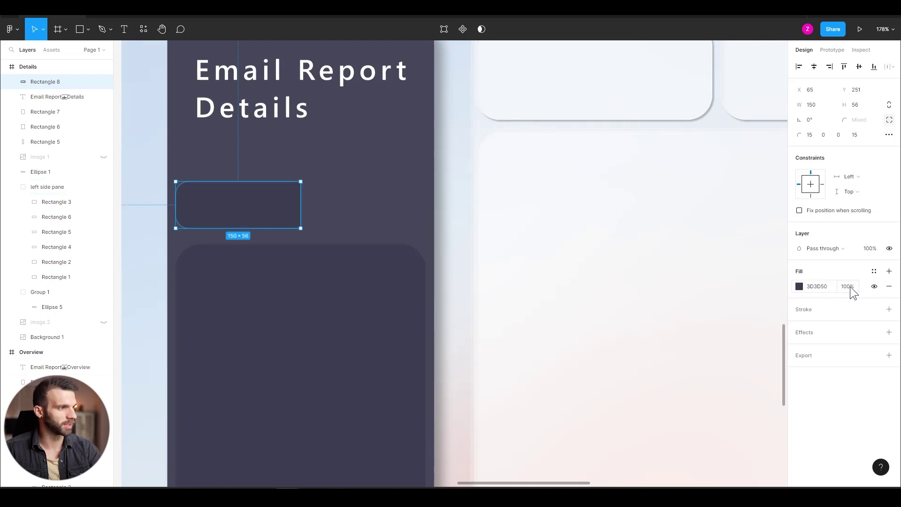
- Add a 1 px inside stroke in black at 5% opacity to the small rectangle and compare it with the stroke hidden
click(889, 309)
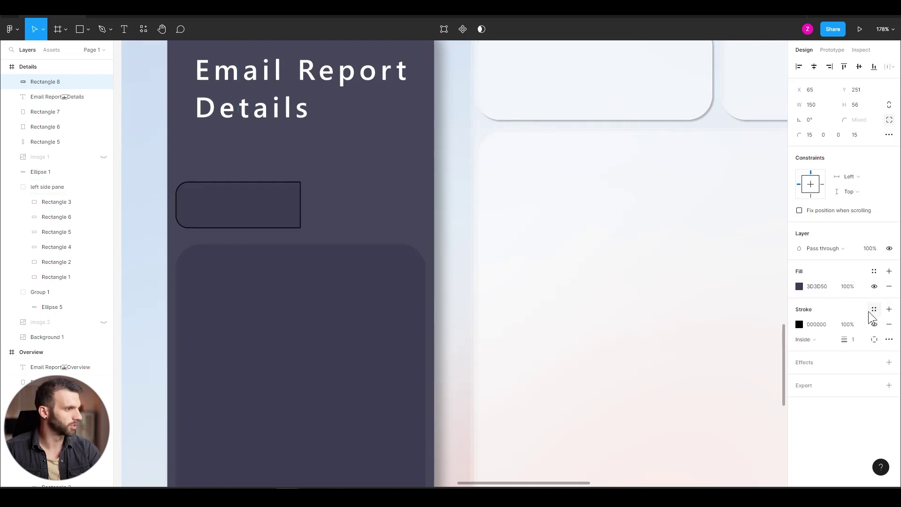
click(848, 324)
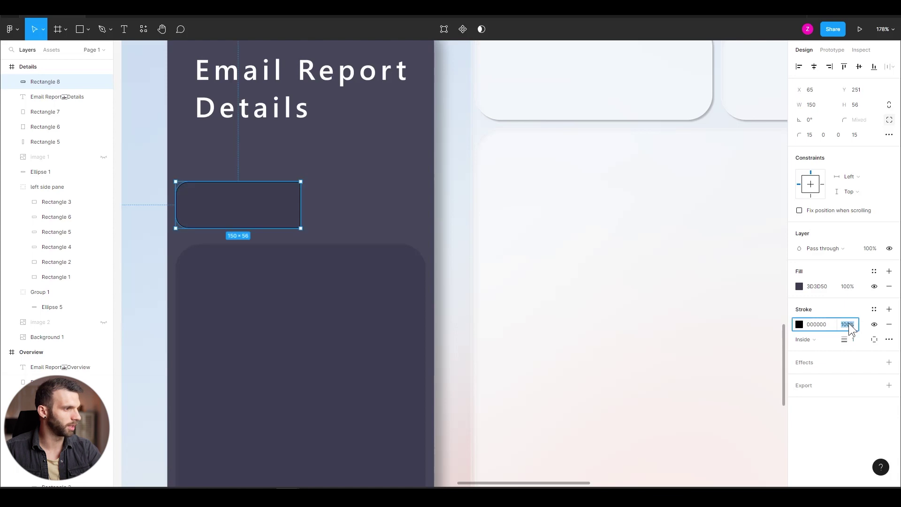
key(Return)
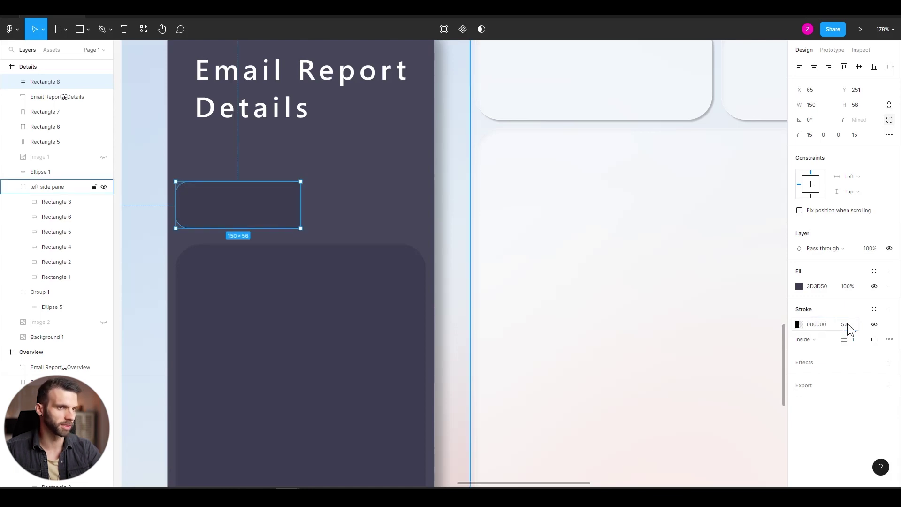
click(874, 325)
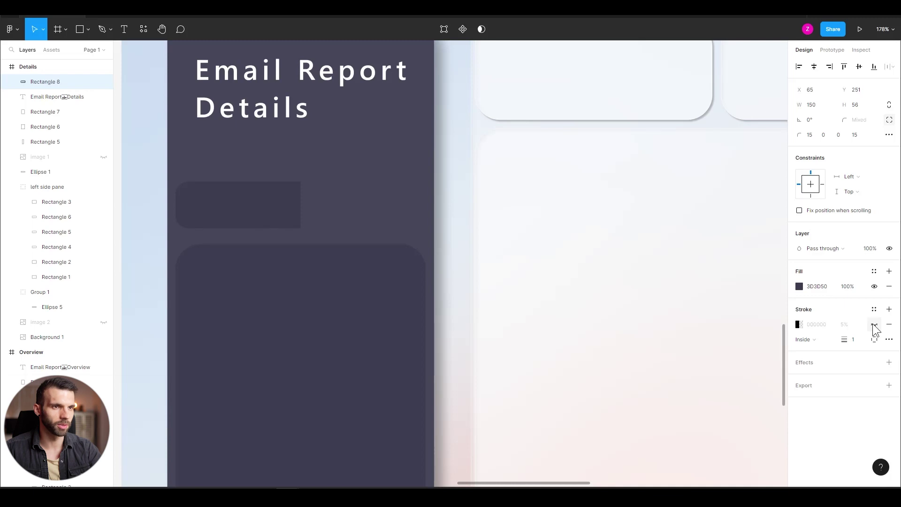
- Add a black drop shadow with Y offset 2 and blur 1 to the small rectangle and compare it with the effect hidden
click(890, 362)
click(799, 377)
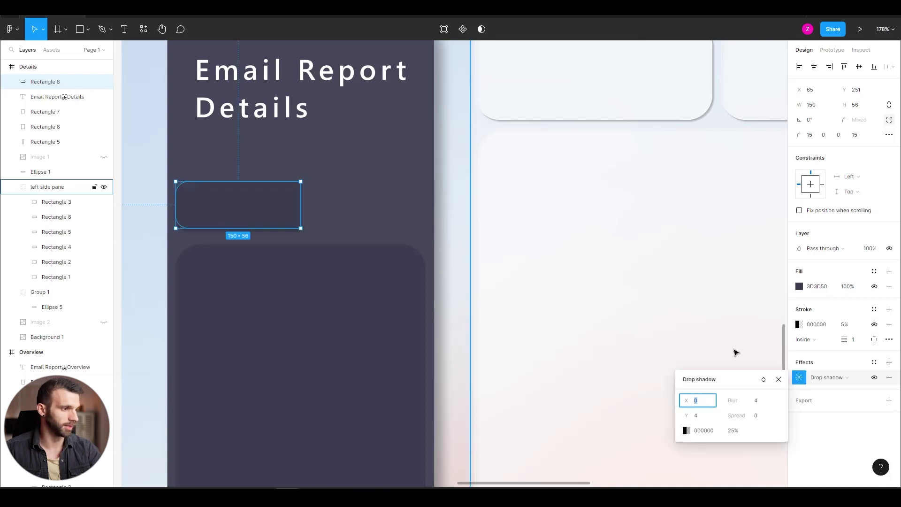
key(Tab)
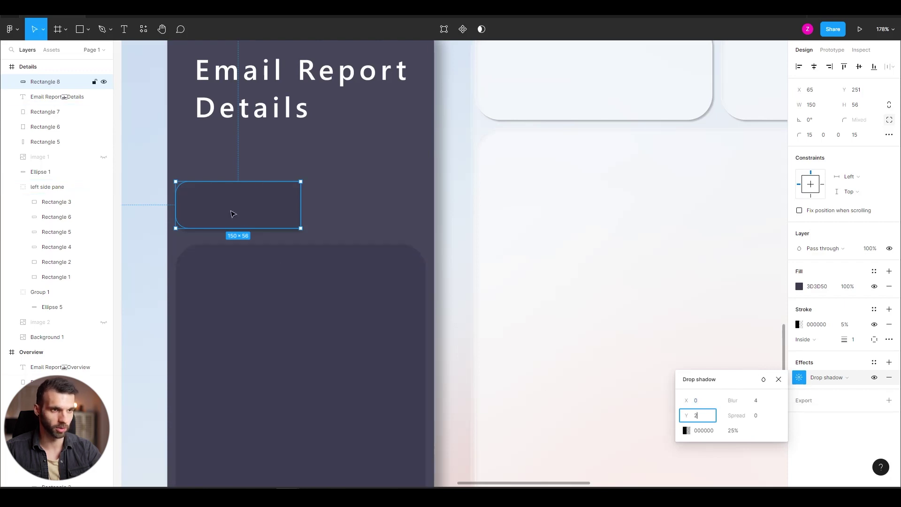
text(2)
key(Tab)
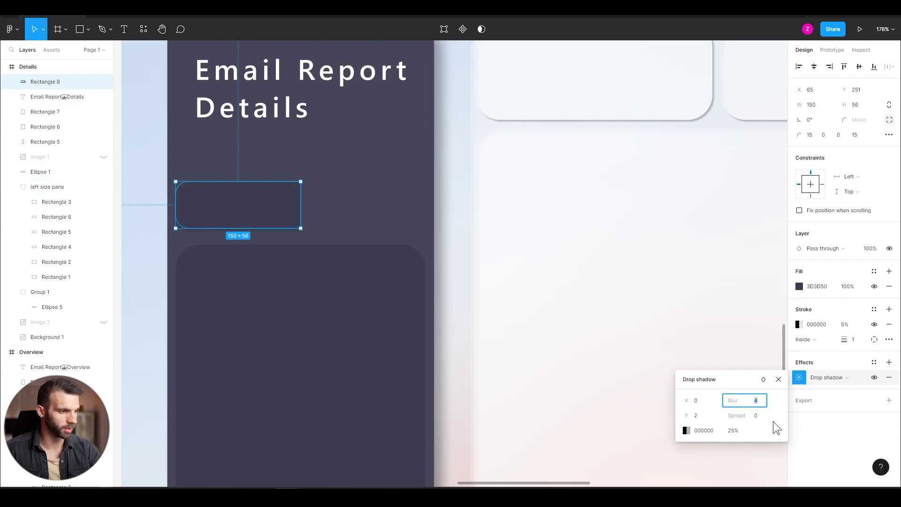
click(733, 431)
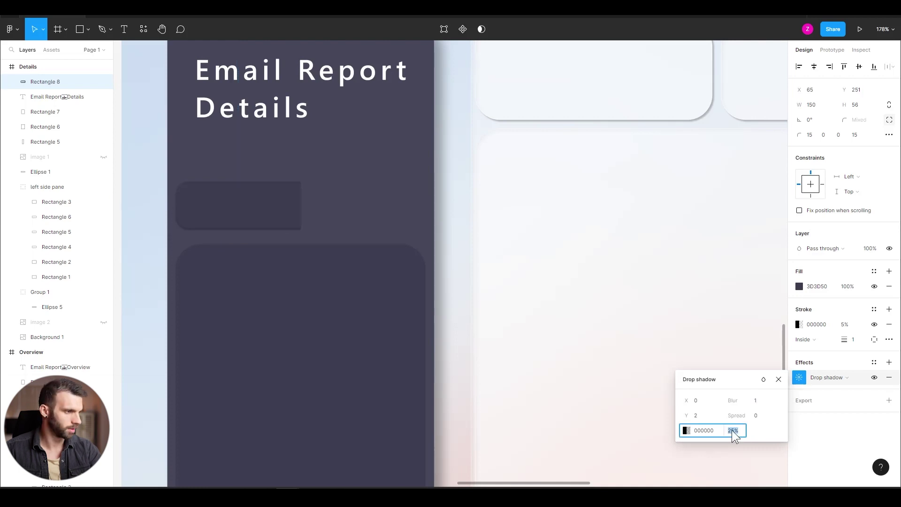
key(Return)
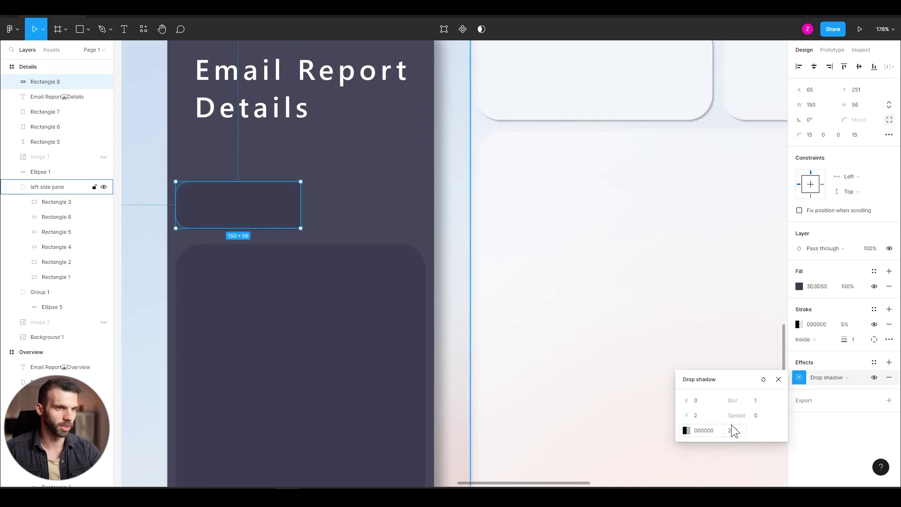
click(875, 378)
click(874, 378)
- Add the text "Overview" over the small rectangle in the Details side pane and set its font size to 24
key(t)
click(198, 205)
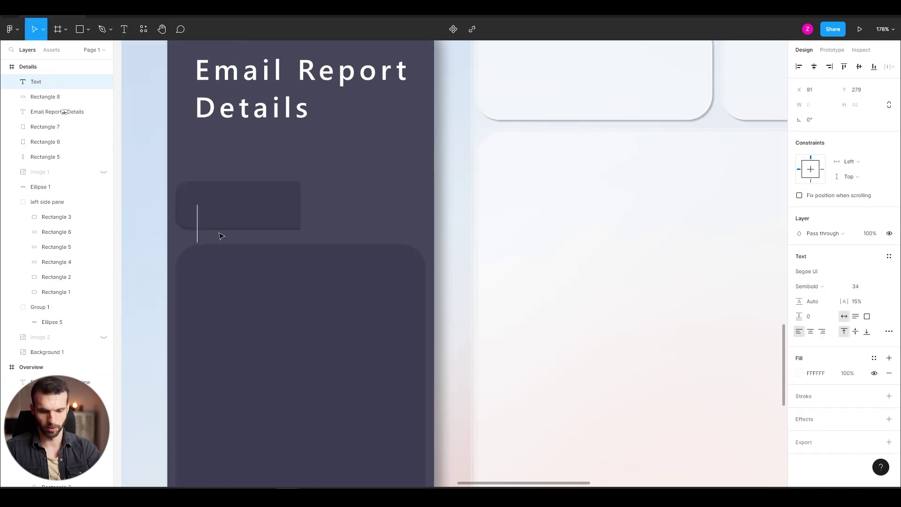
text(Overview)
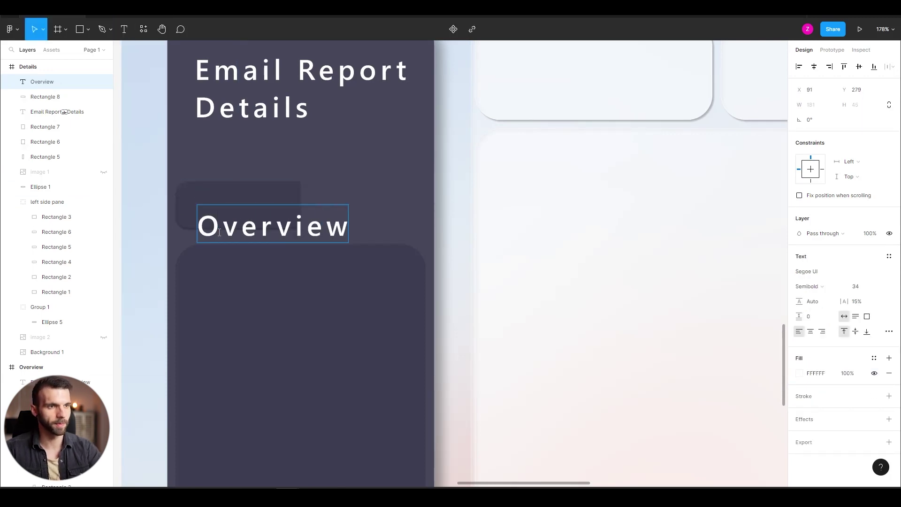
double_click(339, 230)
click(861, 287)
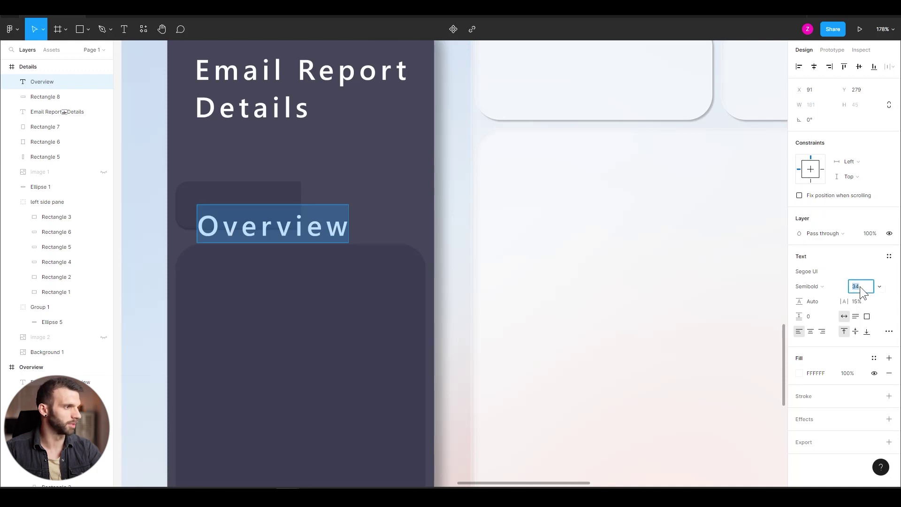
text(24)
key(Return)
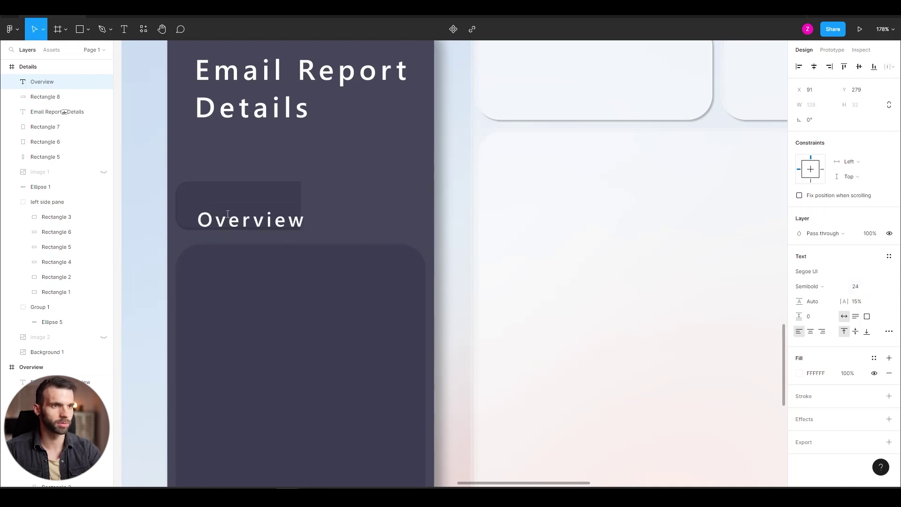
- Align the Overview text and the small rectangle on their horizontal and vertical centers
shift+click(56, 96)
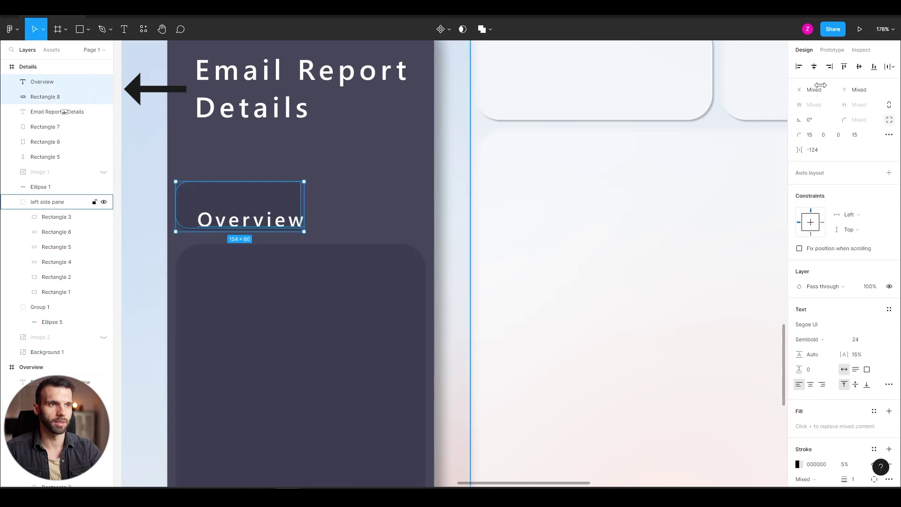
click(862, 69)
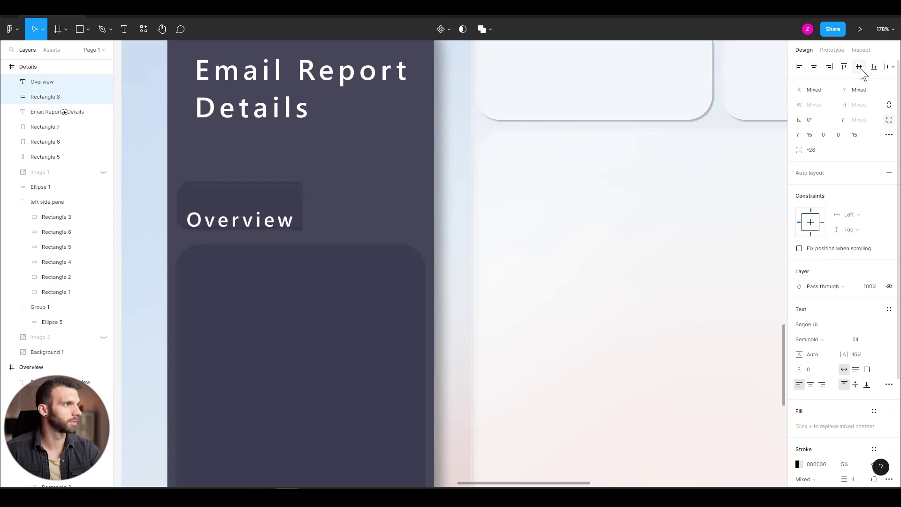
click(263, 212)
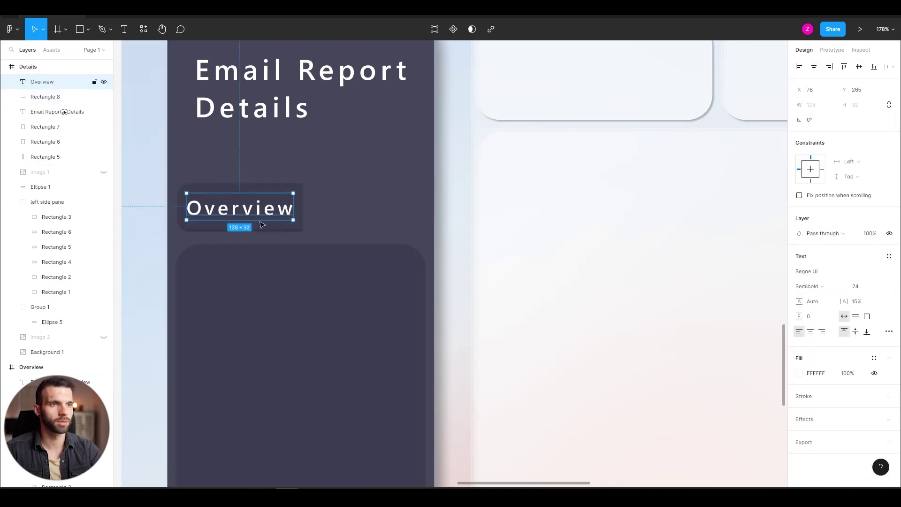
click(564, 202)
- Group the Overview text with its rectangle and name the group Overview Default
click(42, 82)
shift+click(45, 96)
key(ctrl+g)
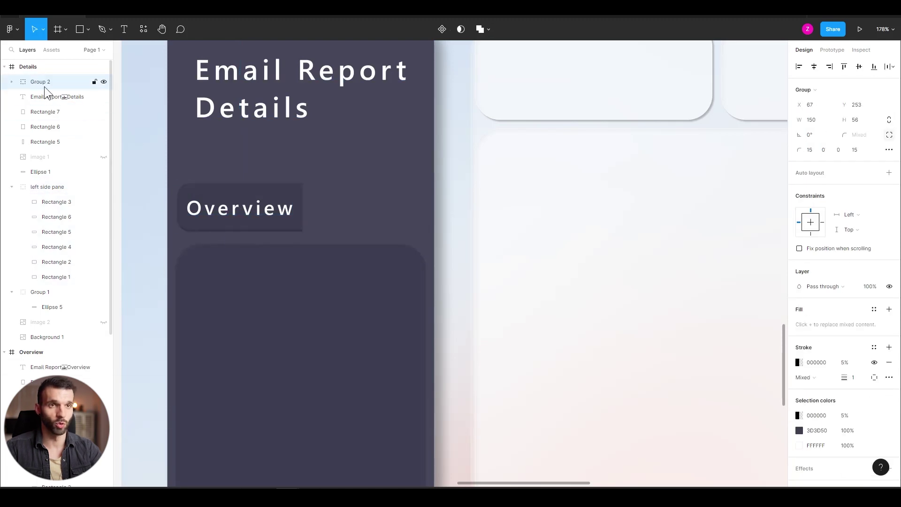
double_click(42, 83)
text(Overview Default)
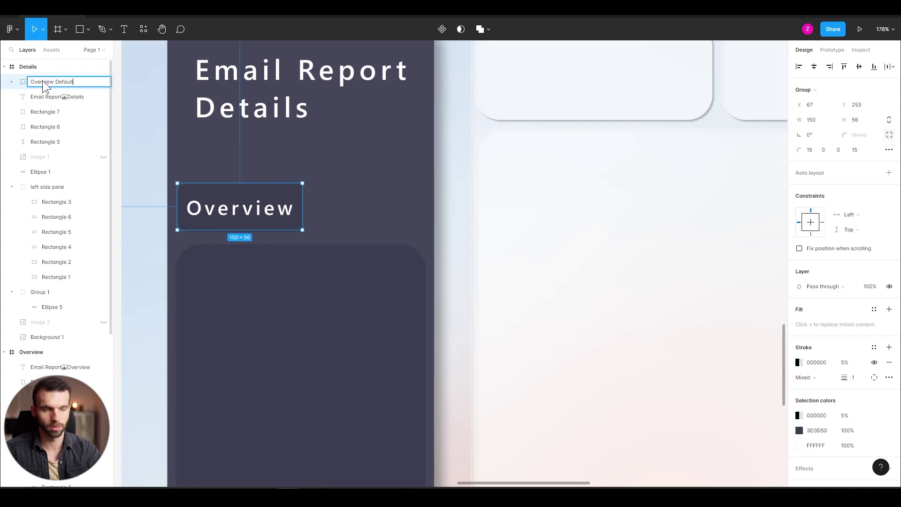
key(Return)
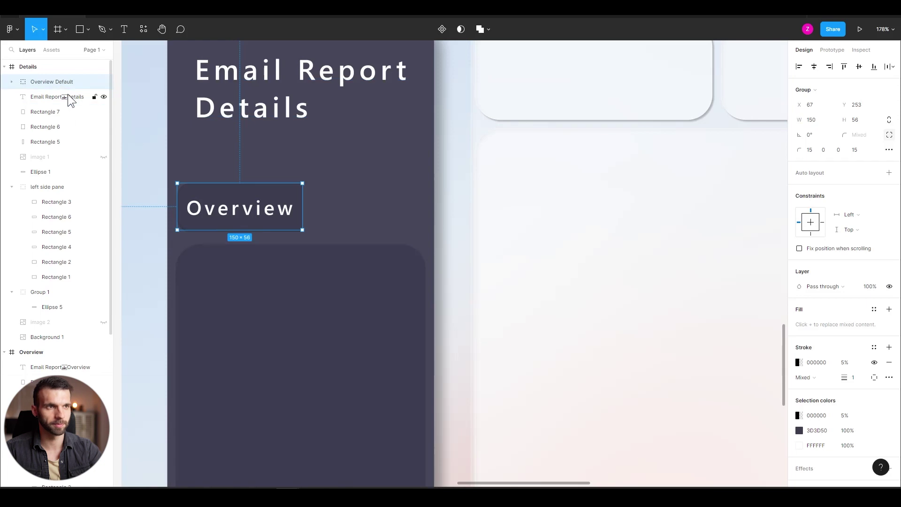
- Duplicate the Overview Default group flush against the original's right edge at X 217 and flip the copy's rectangle horizontally
key(ctrl+d)
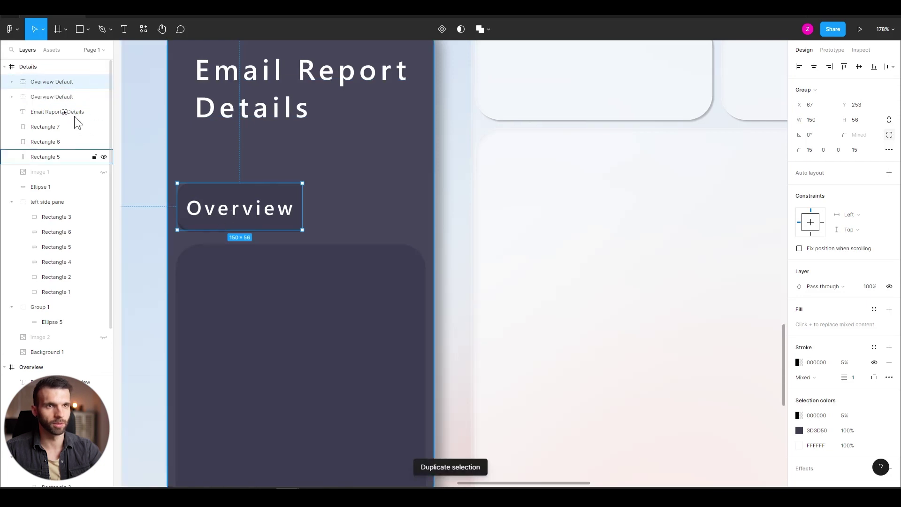
drag(229, 207, 350, 206)
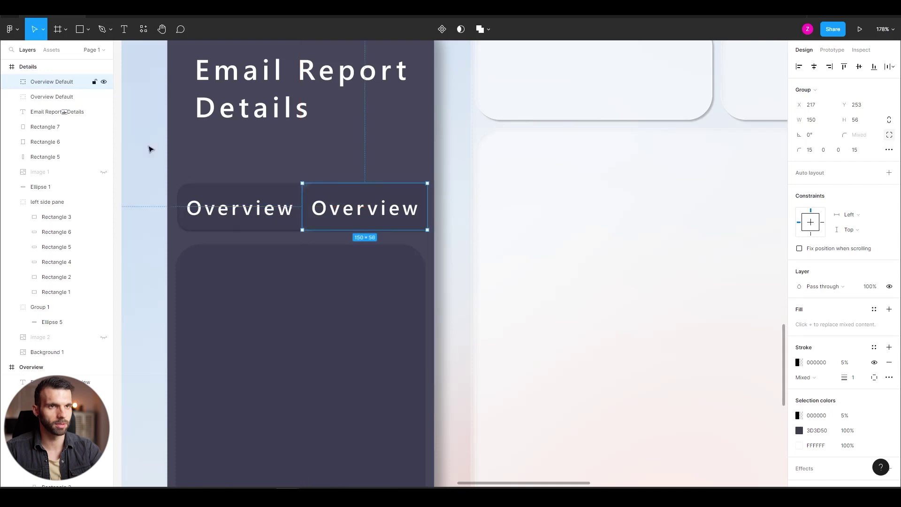
click(13, 83)
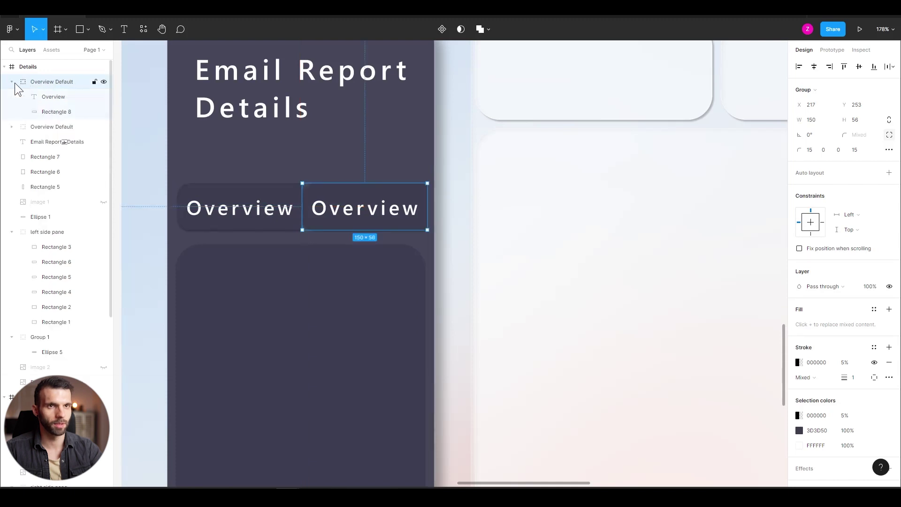
click(61, 111)
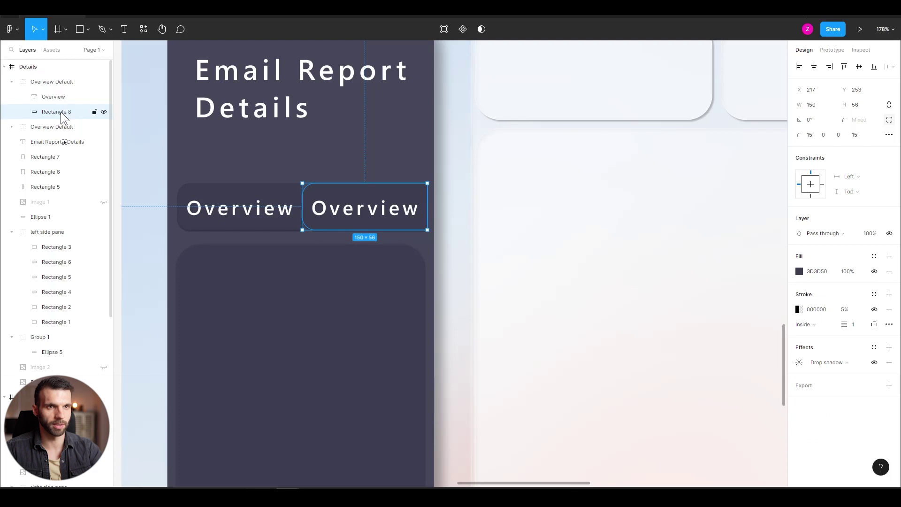
right_click(58, 111)
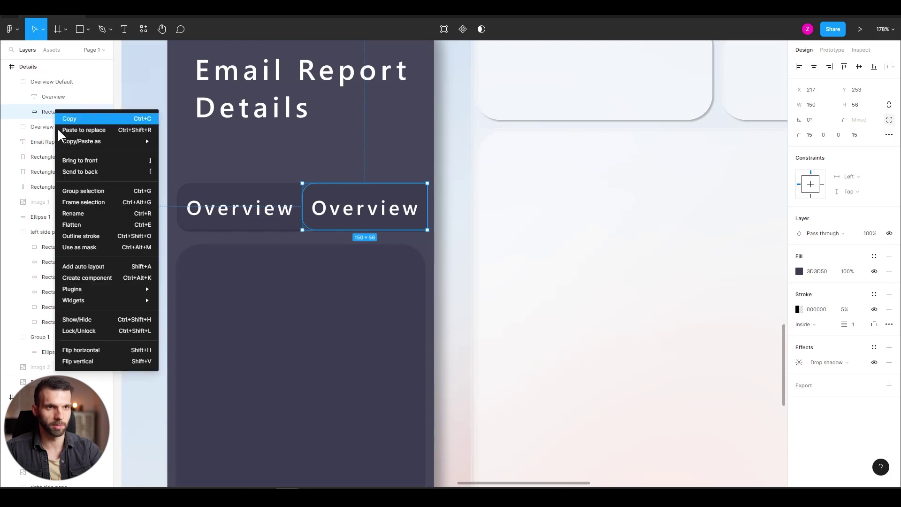
click(104, 351)
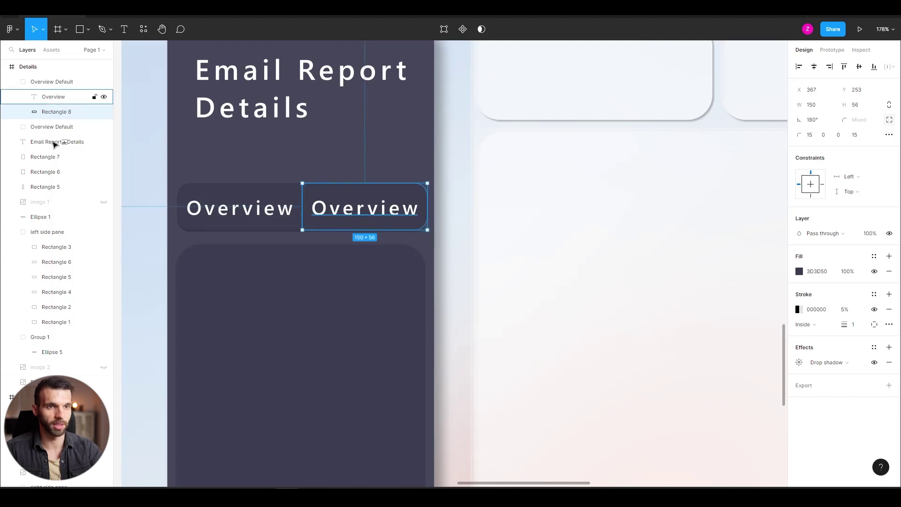
- Change the copied button's text to "Details" and center it horizontally in its rectangle
click(58, 96)
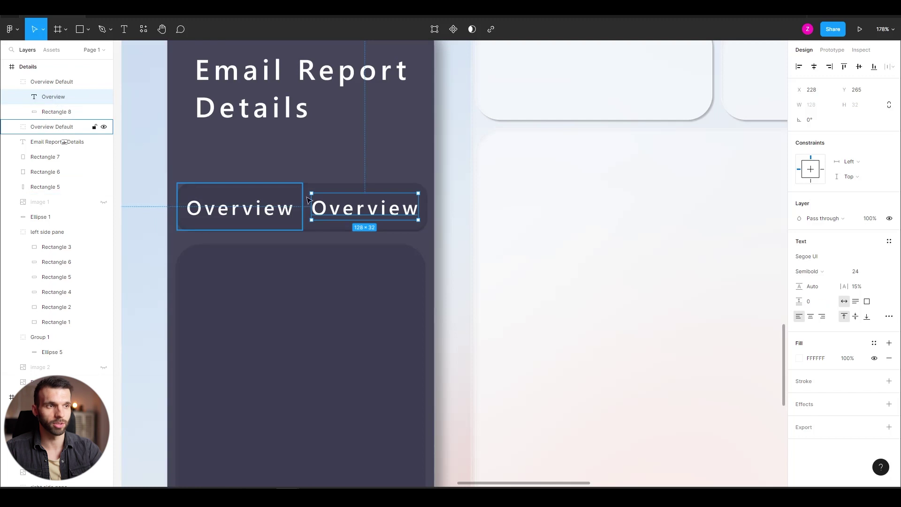
double_click(345, 207)
text(Details)
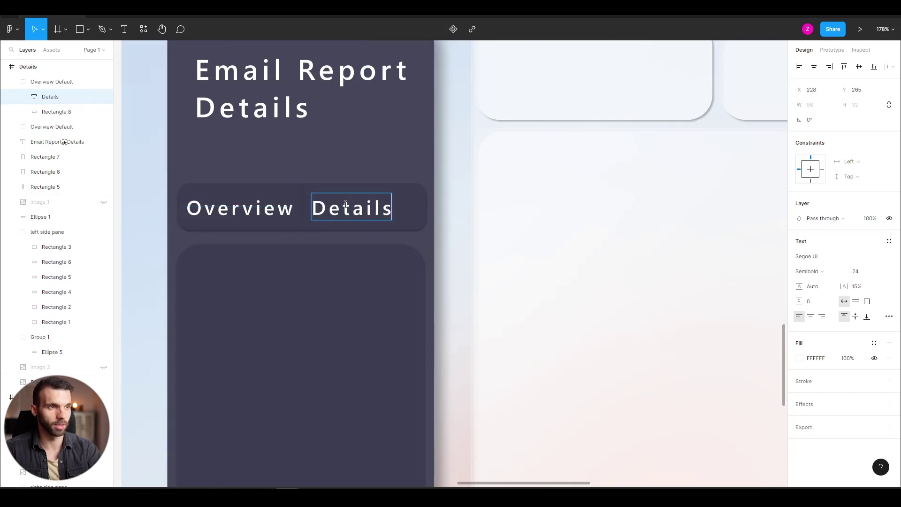
shift+click(56, 112)
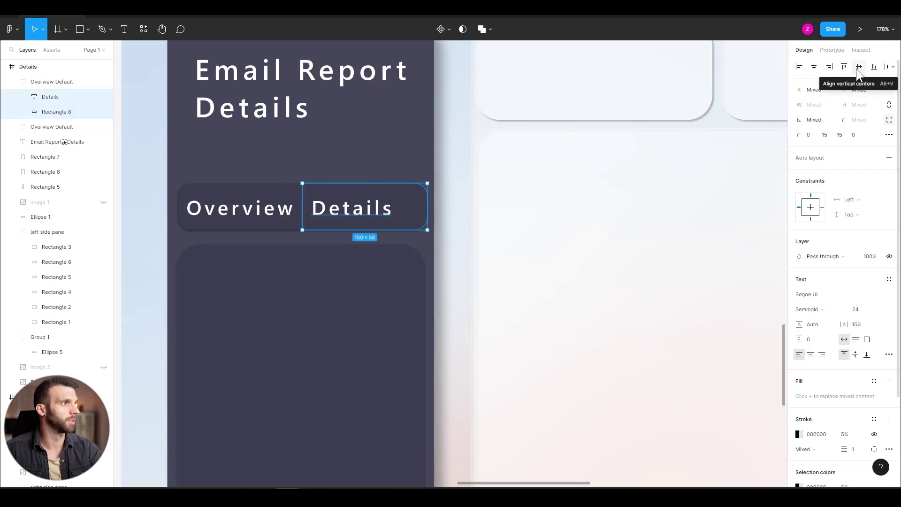
click(814, 66)
click(447, 164)
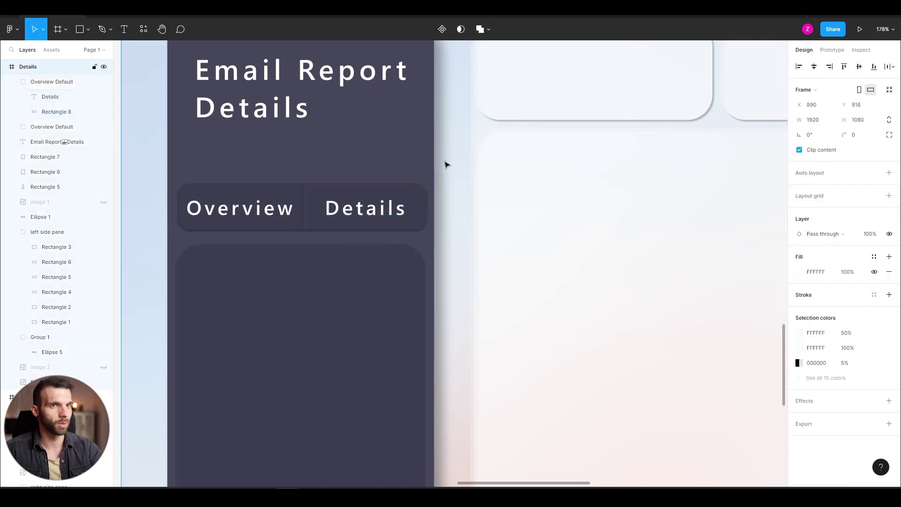
- Rename the copied group Details Default and move both default buttons together onto the large light card
double_click(61, 82)
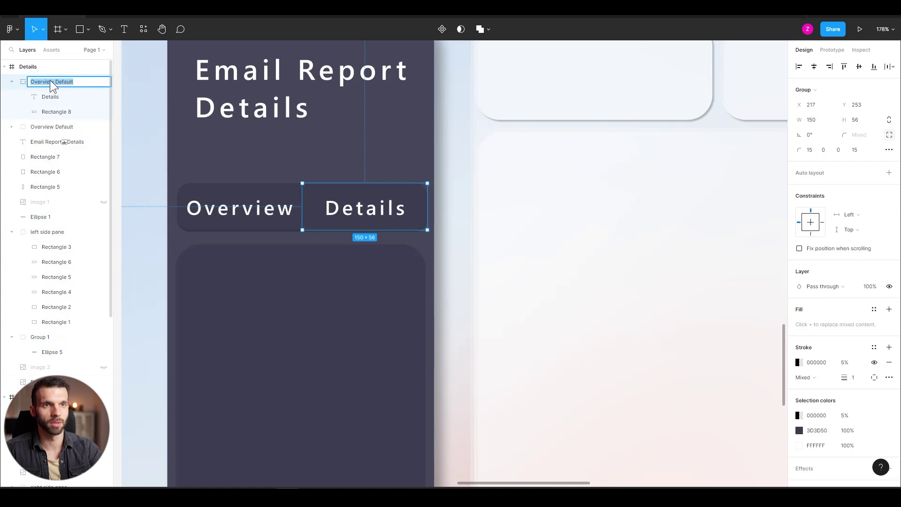
text(Details)
shift+click(51, 127)
scroll(314, 162, down, 3)
drag(240, 186, 473, 187)
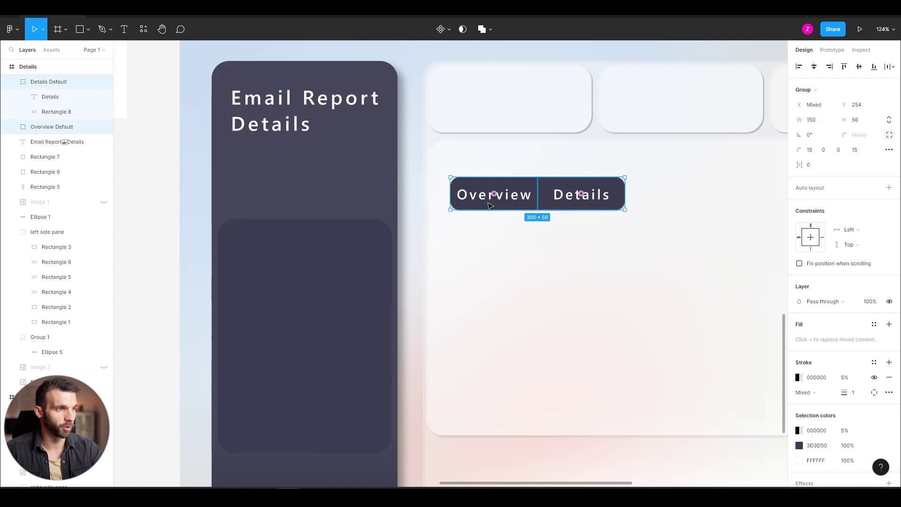
- Duplicate the button pair below the originals at Y 326 and rename the copied groups Overview on Hover and Details on Hover
drag(489, 207, 491, 249)
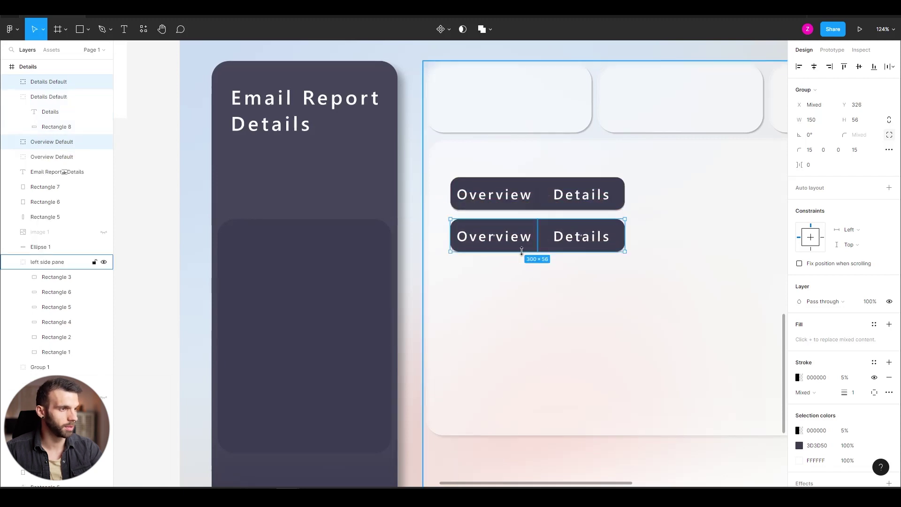
click(523, 250)
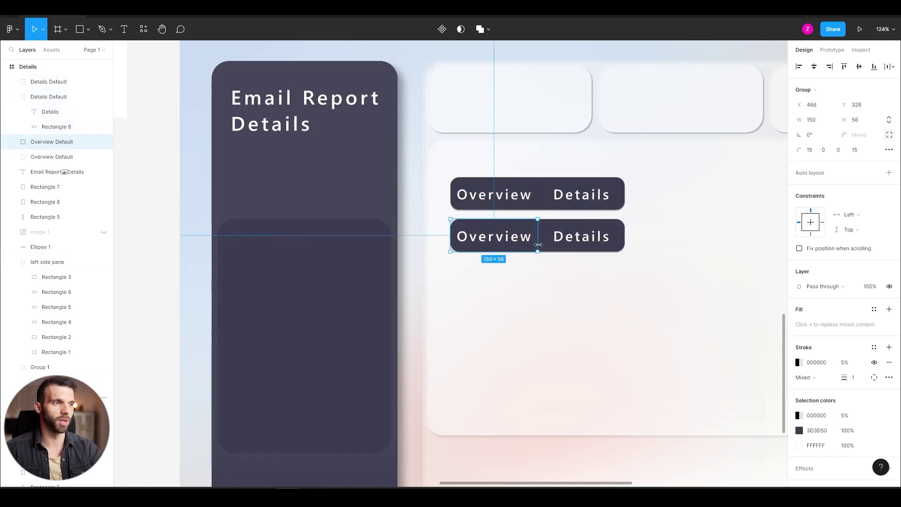
double_click(57, 142)
click(71, 141)
text(on Hover)
key(Return)
double_click(62, 82)
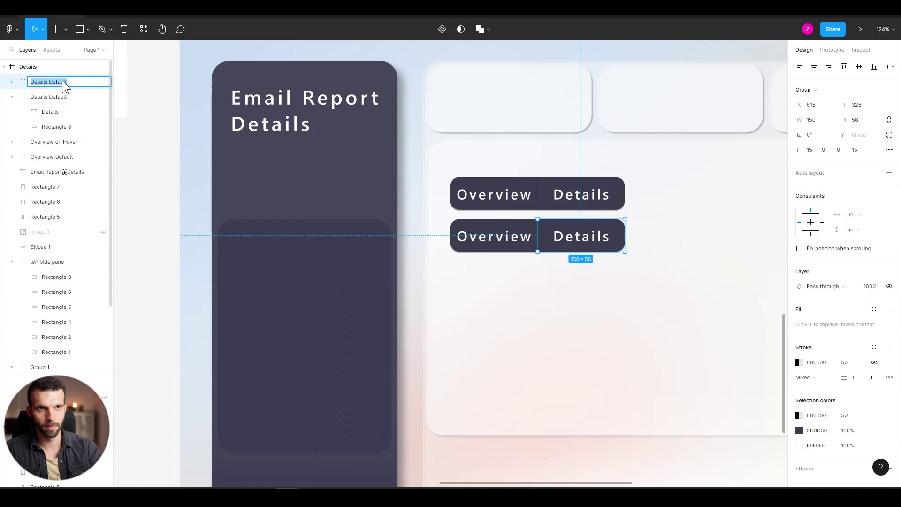
text(on Hover)
key(Return)
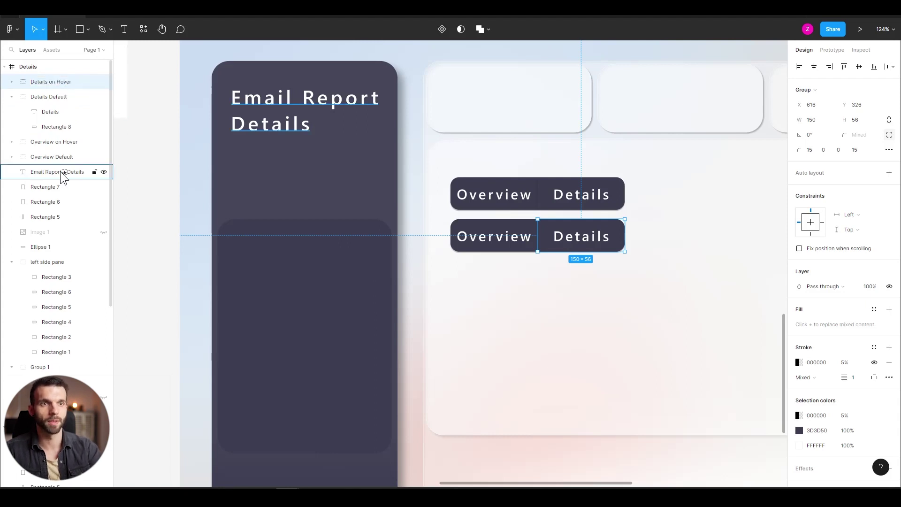
- Reorder the Overview on Hover layer directly beneath Details on Hover and change both groups' dark 3D3D50 fill to 51516B
drag(71, 146, 75, 96)
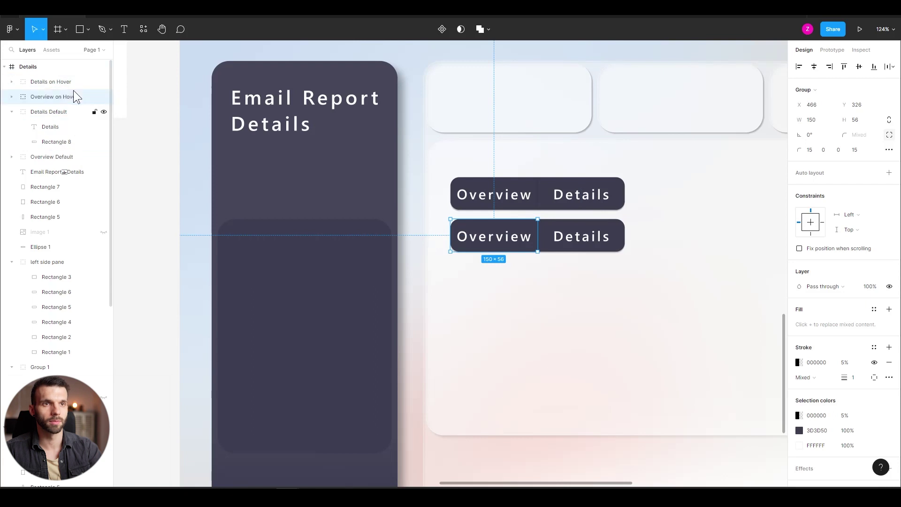
shift+click(53, 83)
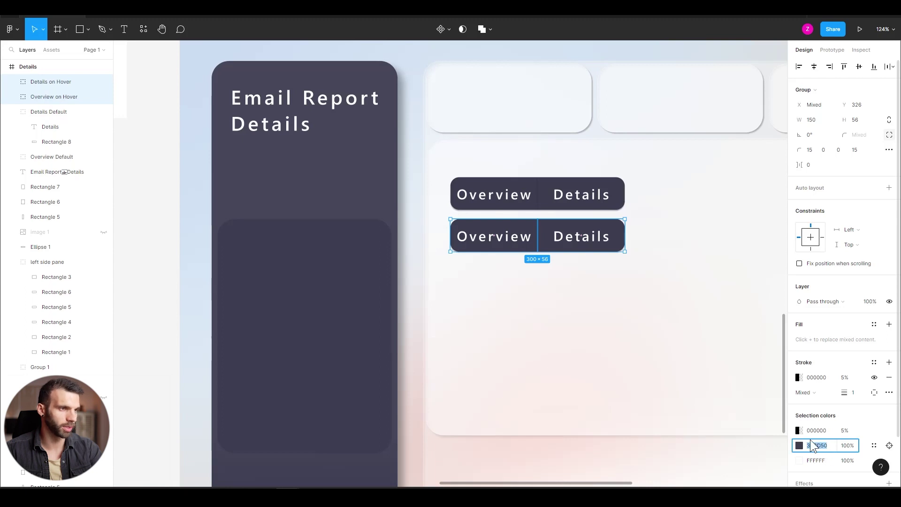
text(5)
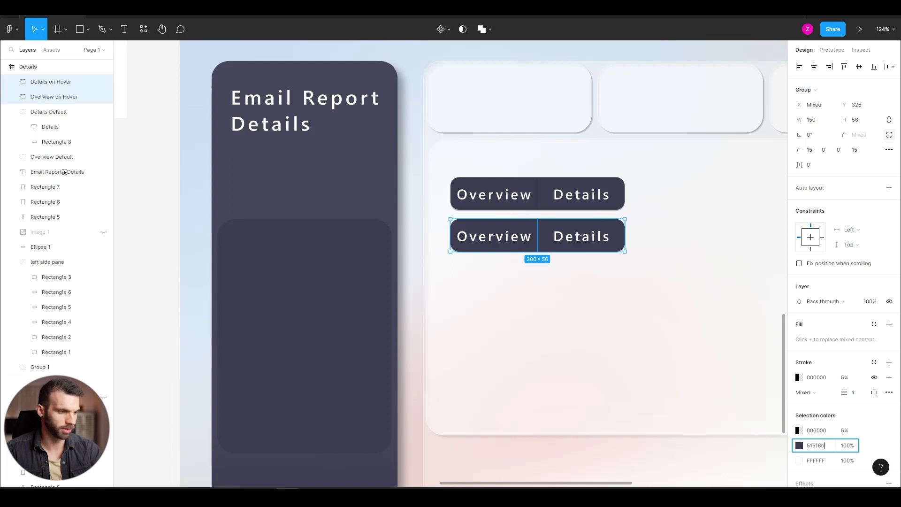
text(1516b)
key(Return)
click(511, 208)
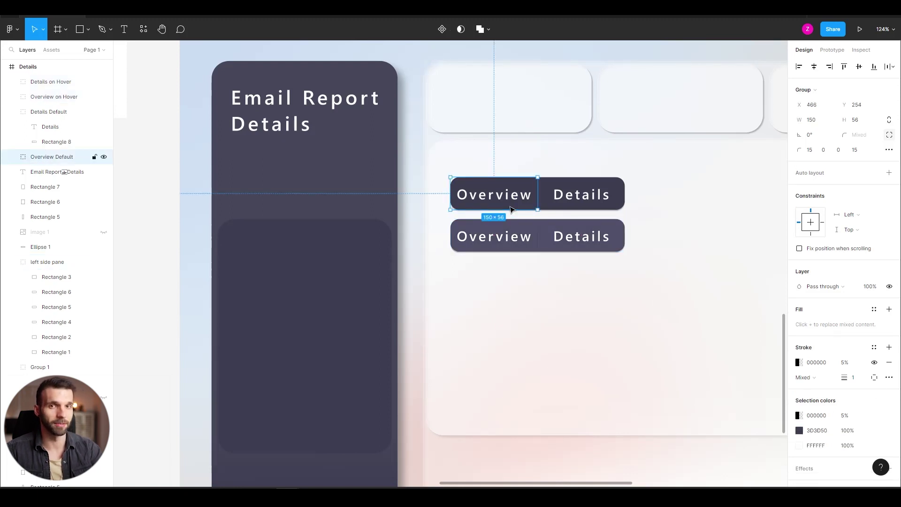
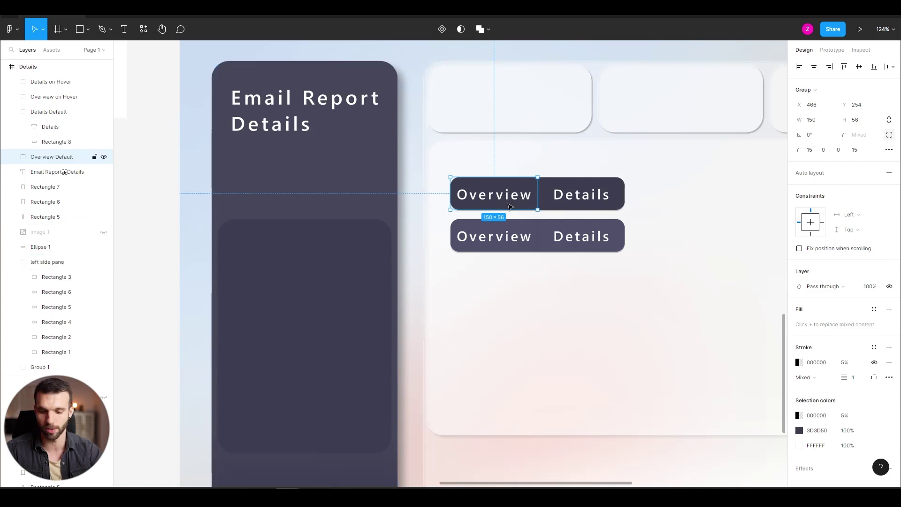
- Duplicate the Overview Default button below the hover pair at Y 407 and darken the copy's 3D3D50 fill to 282839
drag(511, 207, 511, 295)
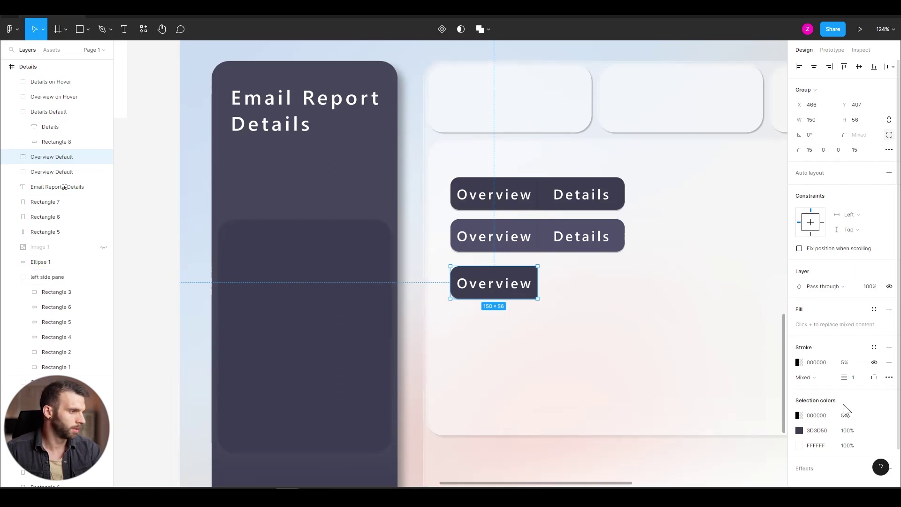
click(801, 431)
drag(702, 329, 708, 343)
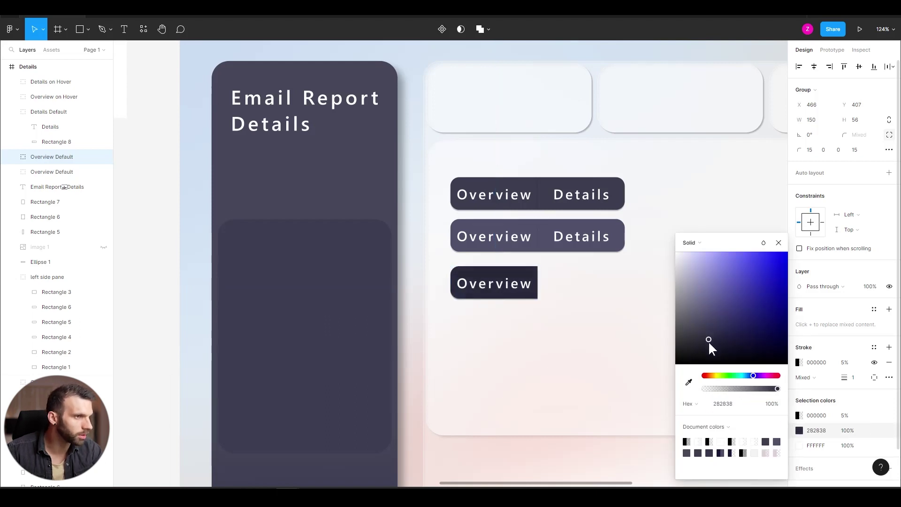
click(574, 300)
- Draw a horizontal line about 155 px long along the dark Overview button's lower edge and color its stroke FFFFFF
key(l)
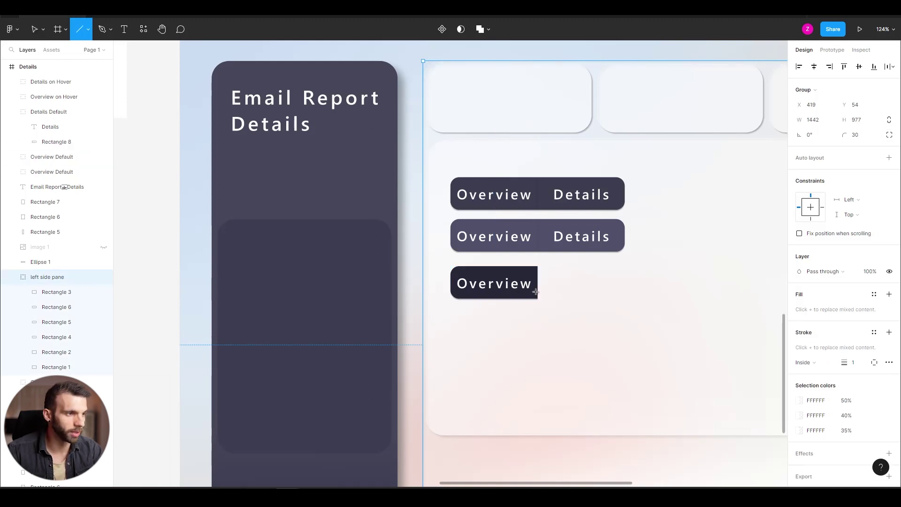
drag(536, 299, 450, 300)
scroll(497, 304, up, 10)
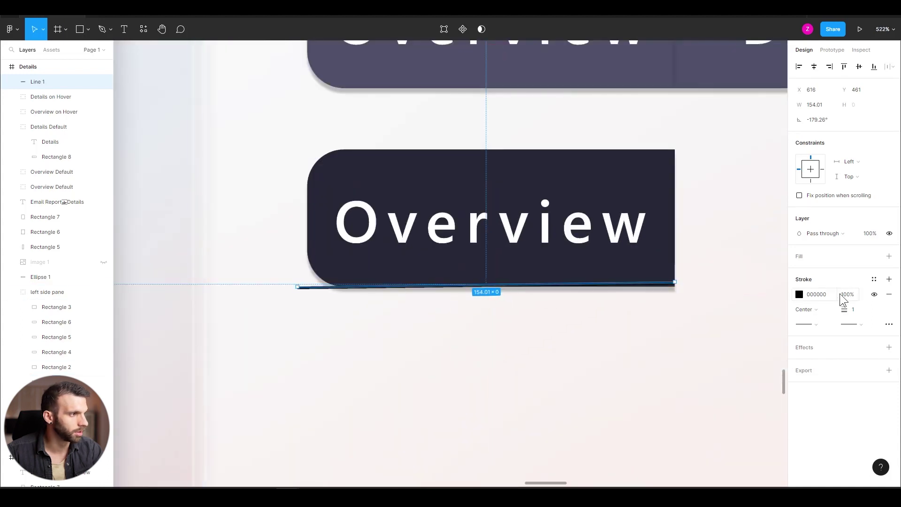
click(818, 294)
text(FFFFFF)
key(Return)
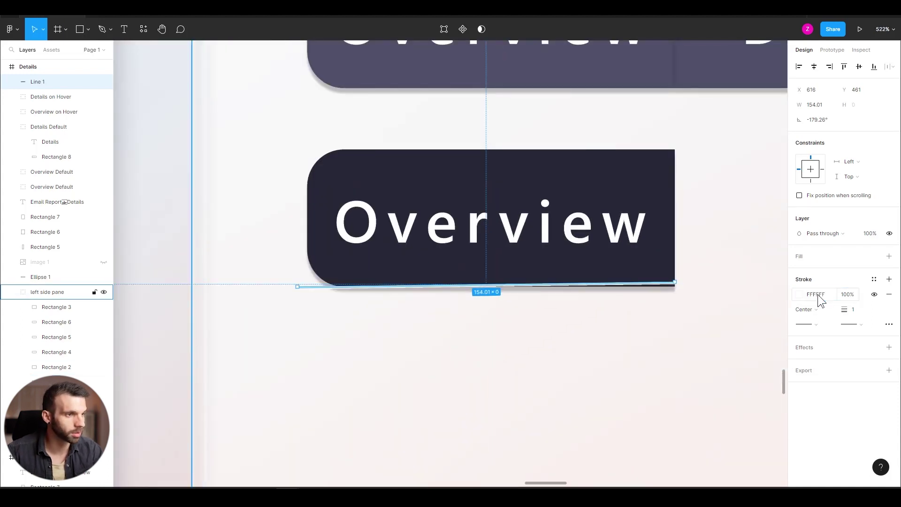
drag(297, 287, 295, 281)
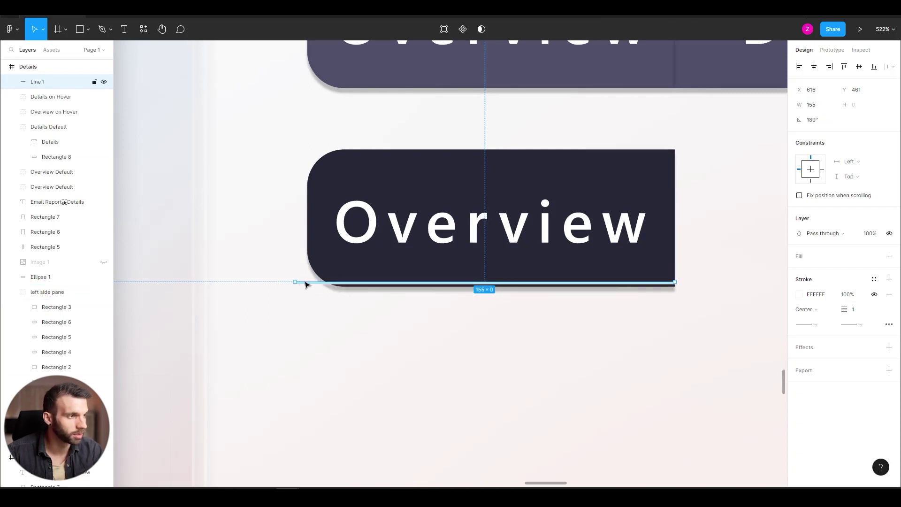
- Set the white line's stroke thickness to 2 and position it at Y 461 on the dark button's lower edge
key(Down)
key(Down)
scroll(687, 291, up, 2)
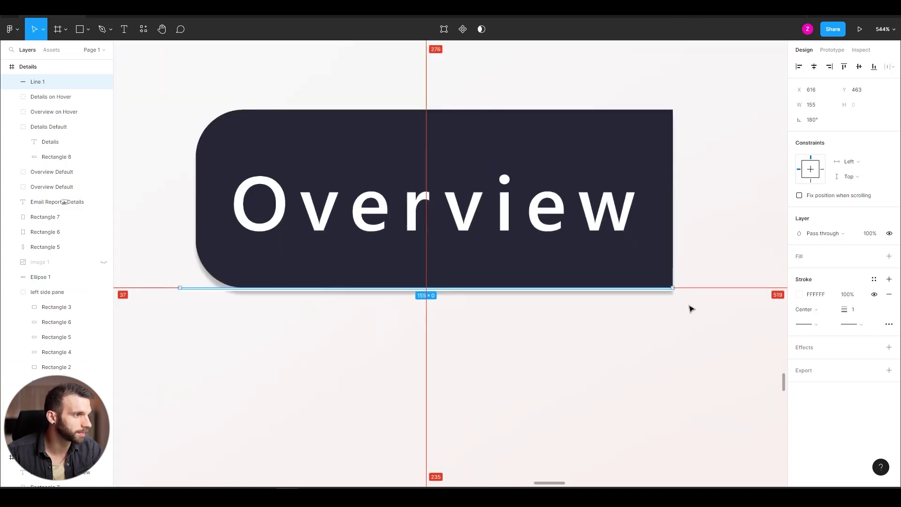
scroll(690, 309, up, 5)
click(862, 311)
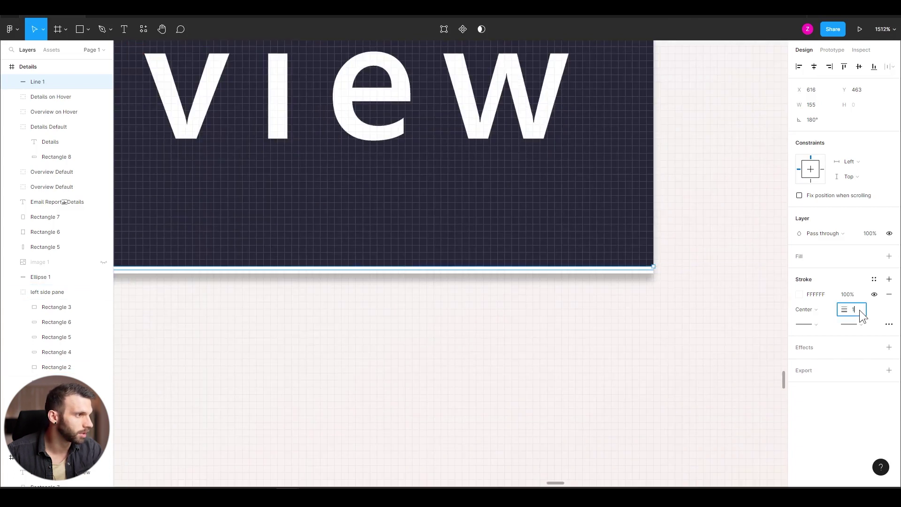
key(Escape)
key(Up)
key(Up)
scroll(390, 285, down, 5)
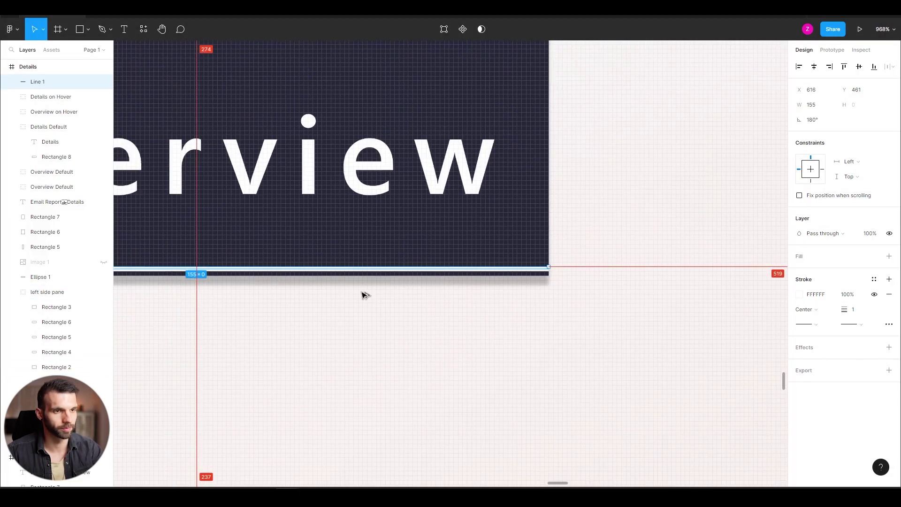
click(856, 310)
key(Escape)
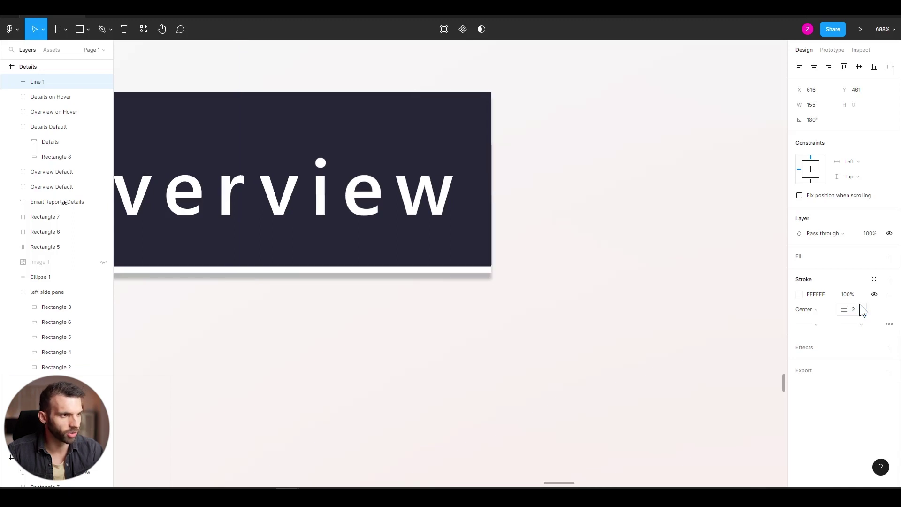
scroll(395, 286, up, 4)
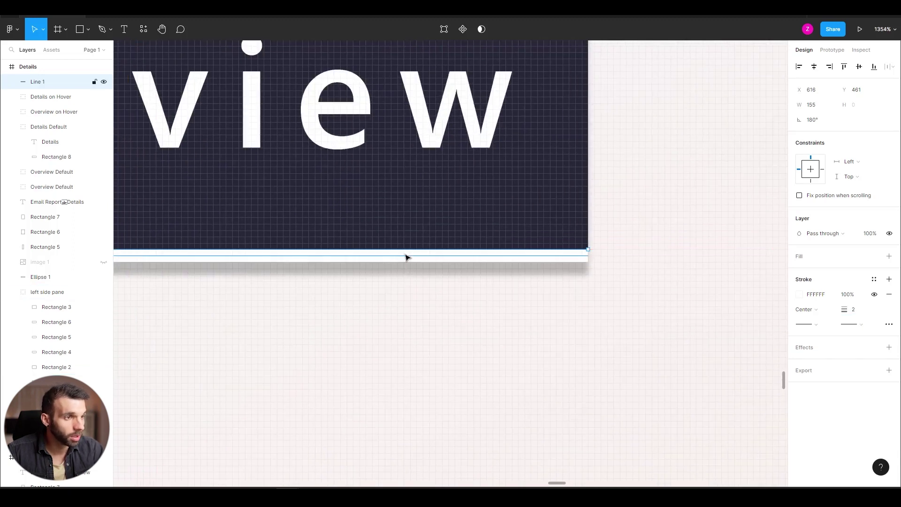
key(Up)
key(Down)
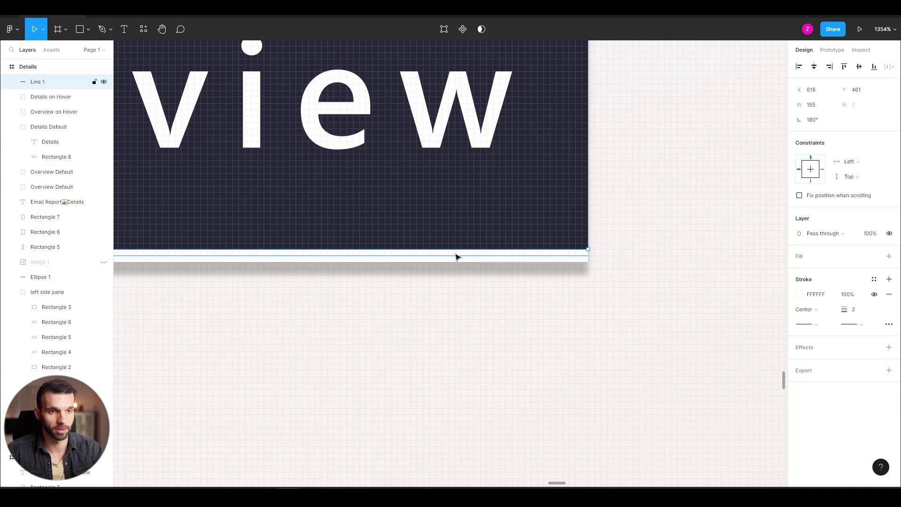
- Reorder the dark Overview copy's layer directly beneath Line 1 and rename the group Overview Active
scroll(458, 257, left, 5)
scroll(423, 261, down, 5)
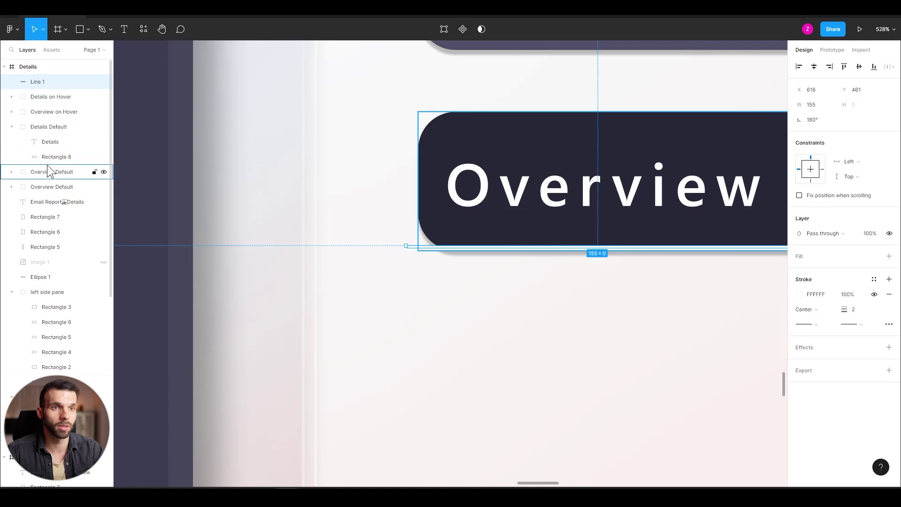
drag(50, 173, 58, 91)
double_click(65, 99)
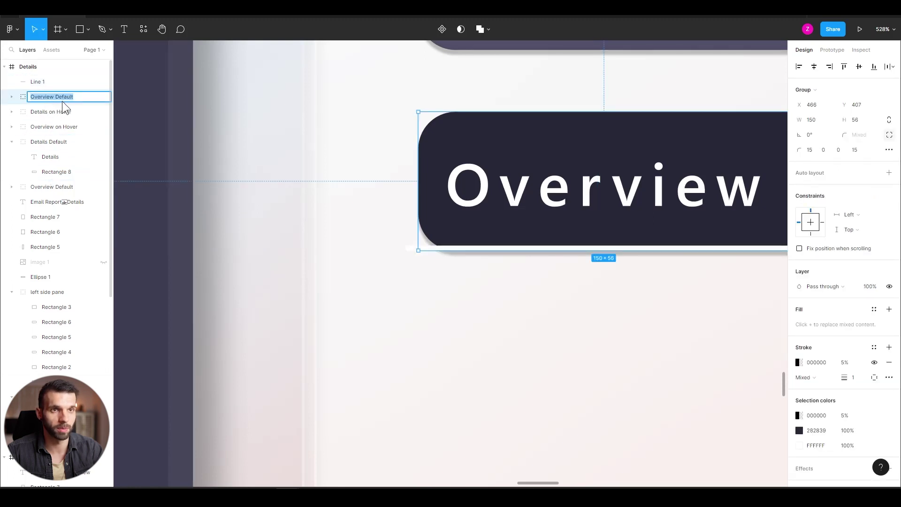
double_click(72, 97)
text(Active)
key(Return)
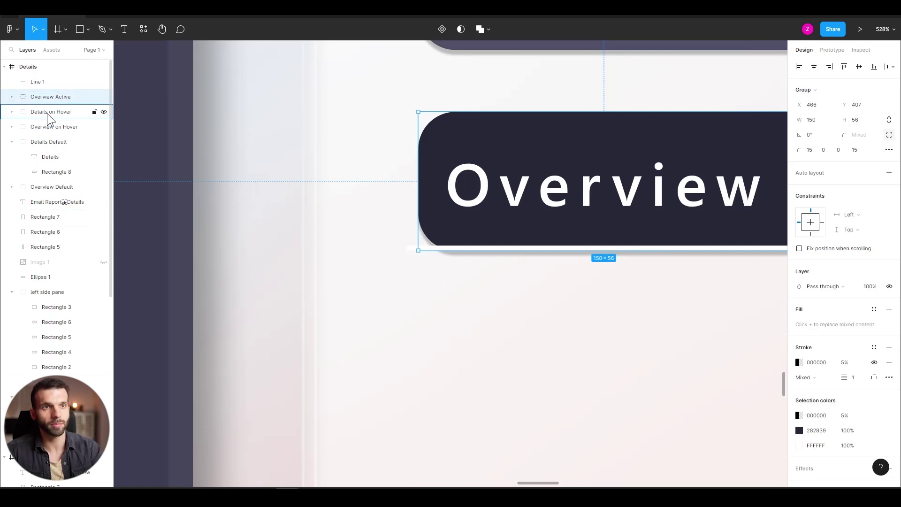
- Place Line 1 inside the Overview Active group above Rectangle 8 and mask it with a duplicate of that rectangle
click(11, 96)
drag(37, 84, 50, 126)
click(53, 129)
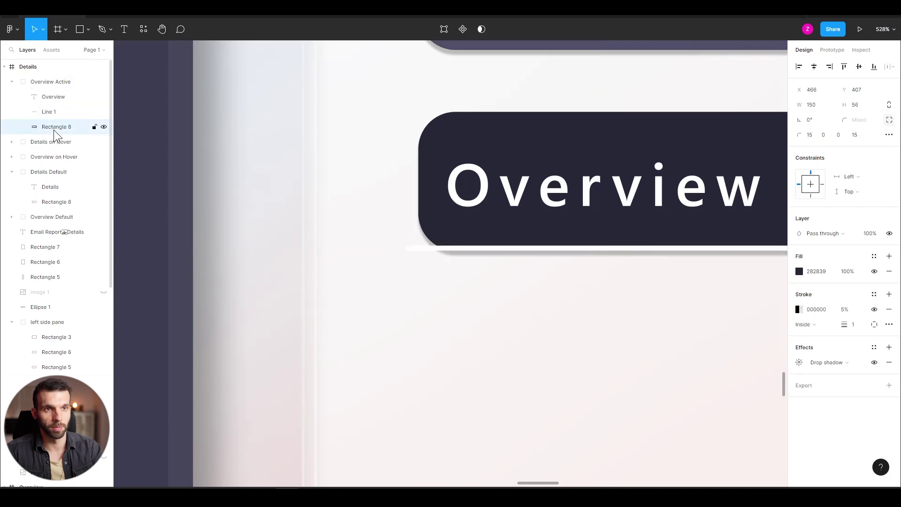
key(ctrl+d)
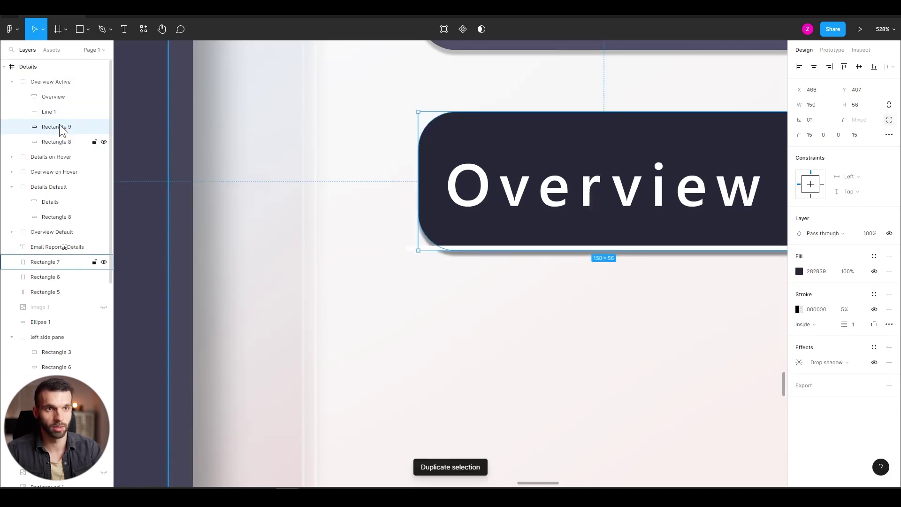
shift+click(53, 112)
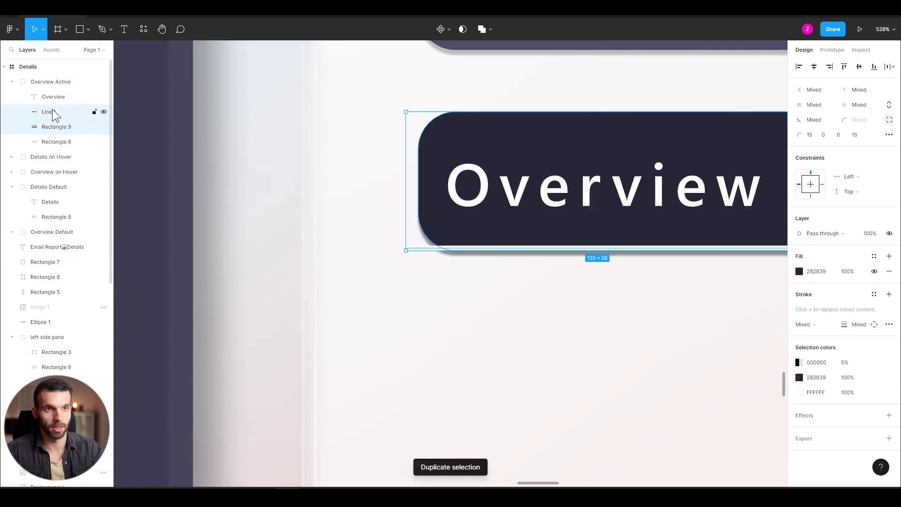
click(463, 29)
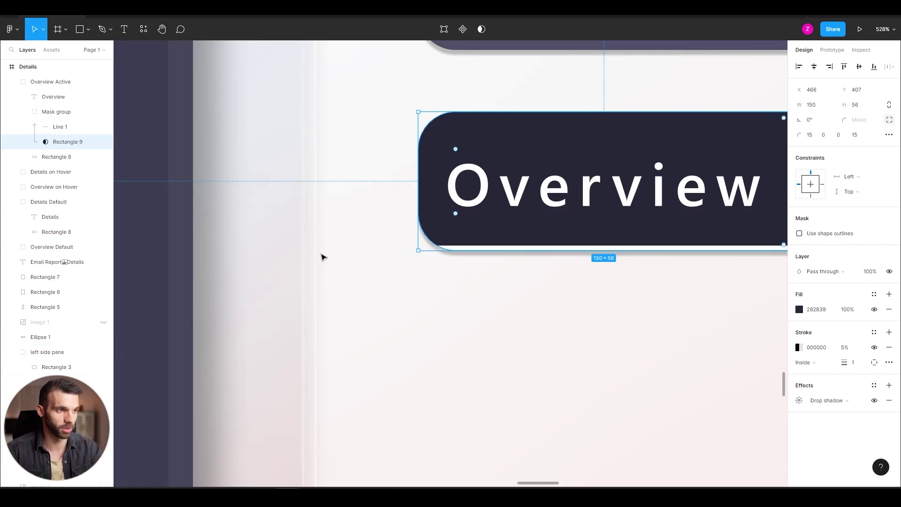
click(312, 238)
click(173, 245)
scroll(395, 256, right, 5)
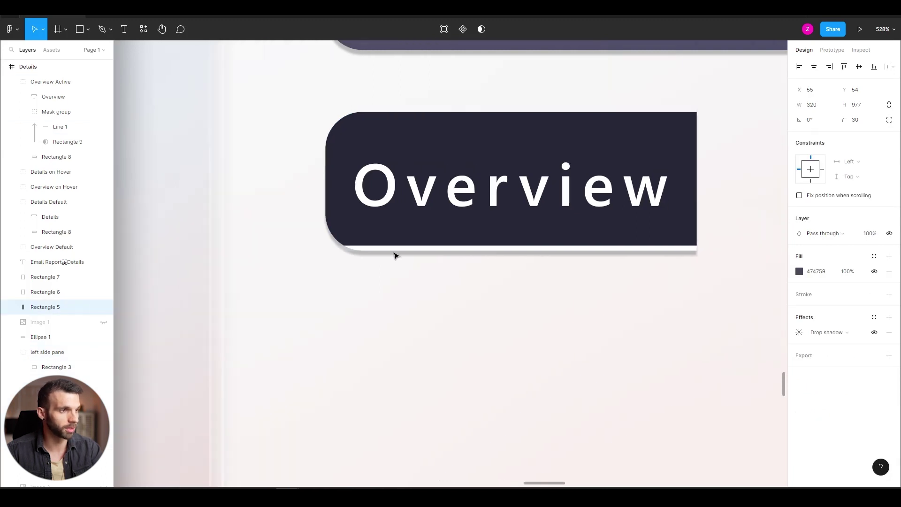
- Duplicate the Overview Active button directly to its right at X 616 and rename the copied group Details Active
click(462, 241)
scroll(382, 213, down, 2)
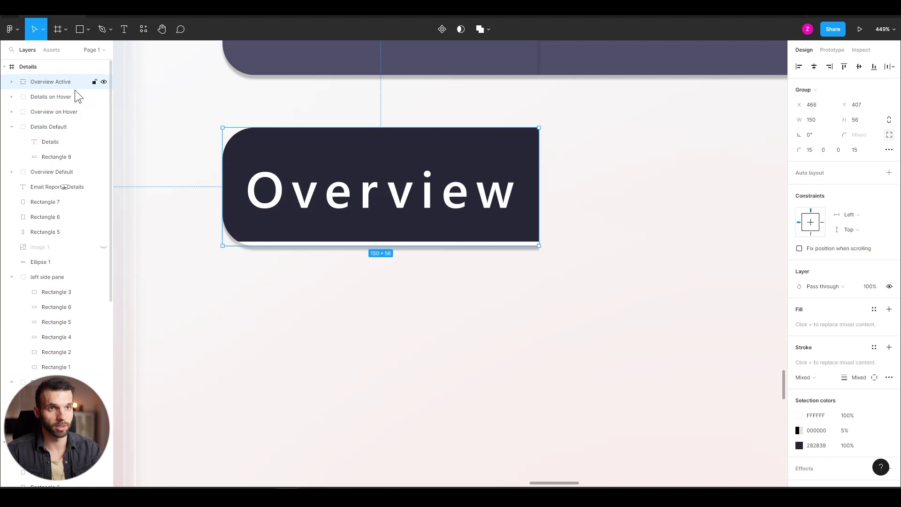
drag(289, 151, 603, 149)
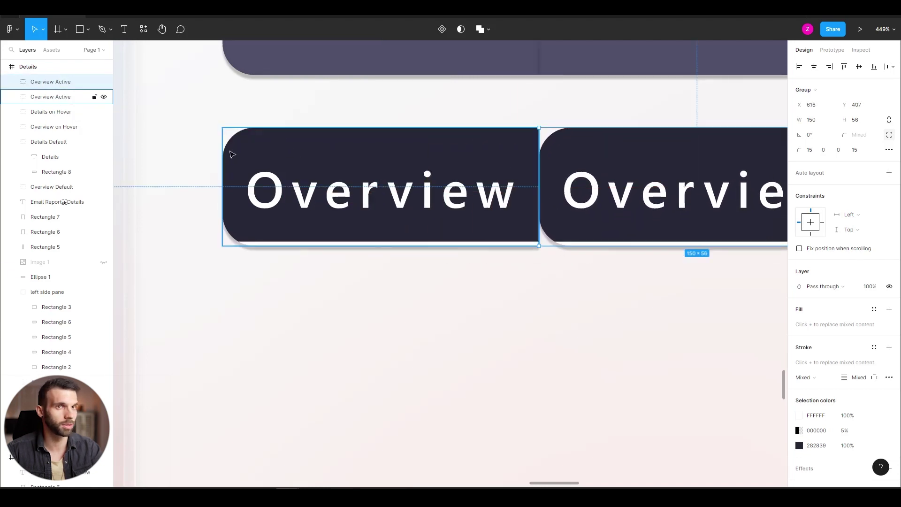
double_click(49, 83)
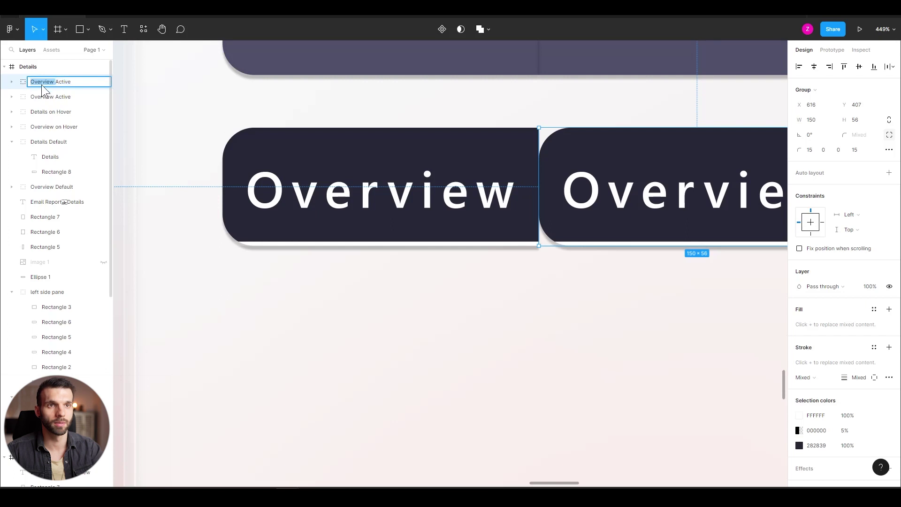
text(Details)
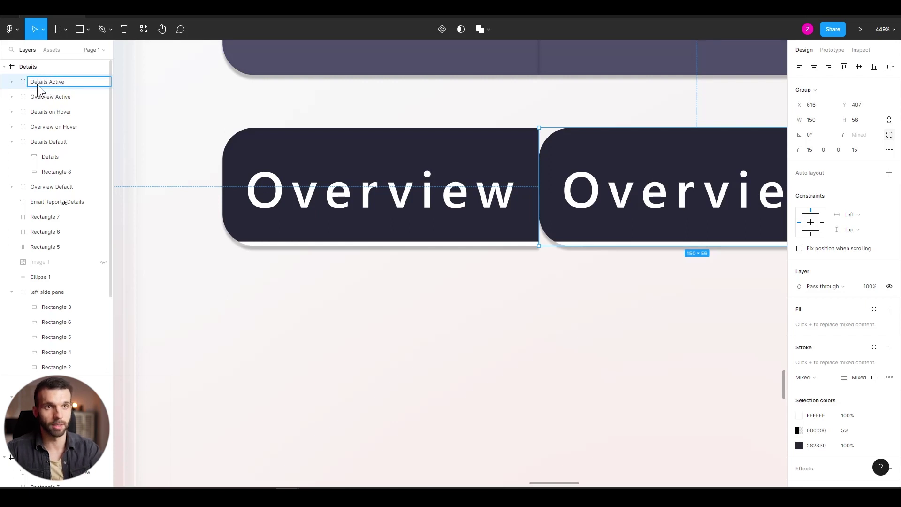
key(Return)
- Flip the mask group and Rectangle 8 inside Details Active horizontally, leaving out the text
click(12, 82)
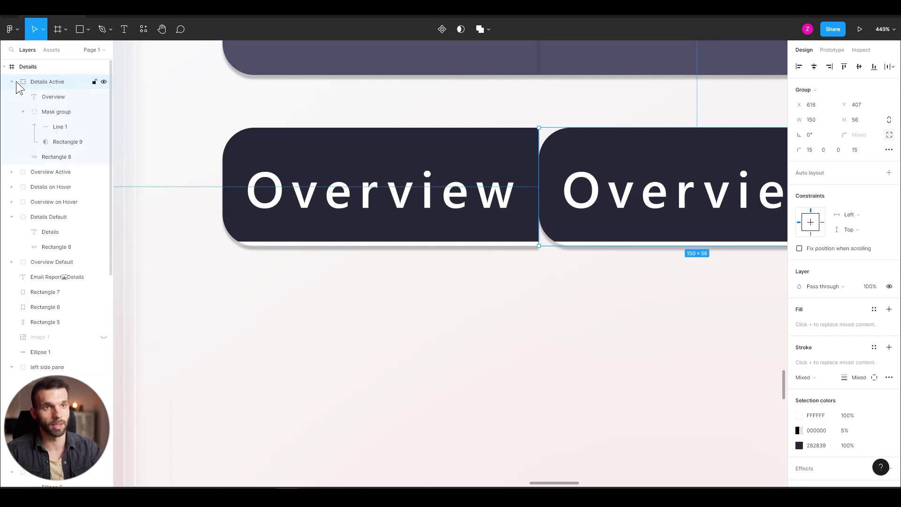
click(57, 95)
shift+click(61, 113)
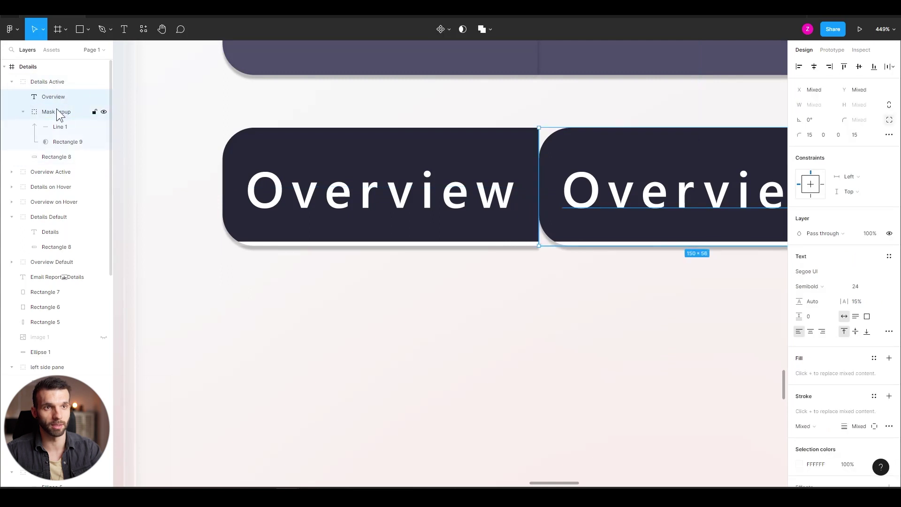
shift+click(56, 102)
shift+click(63, 157)
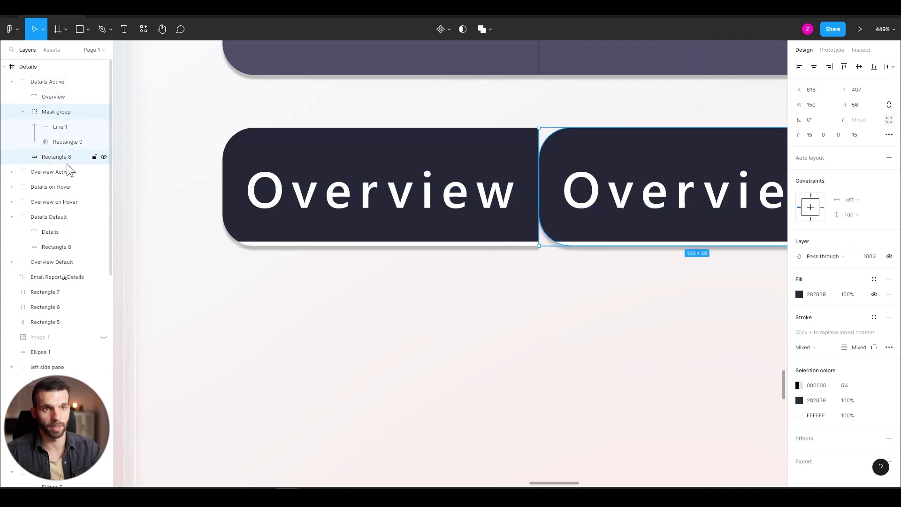
right_click(64, 157)
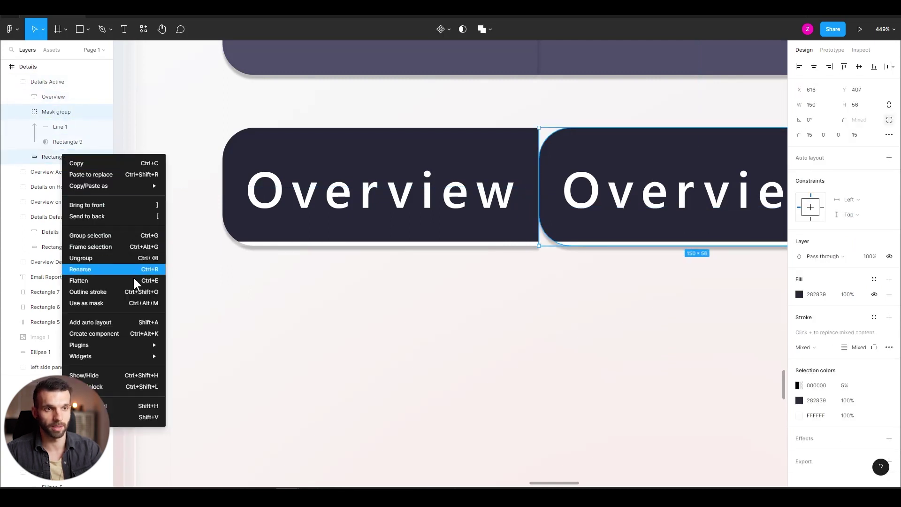
click(111, 406)
scroll(549, 237, right, 3)
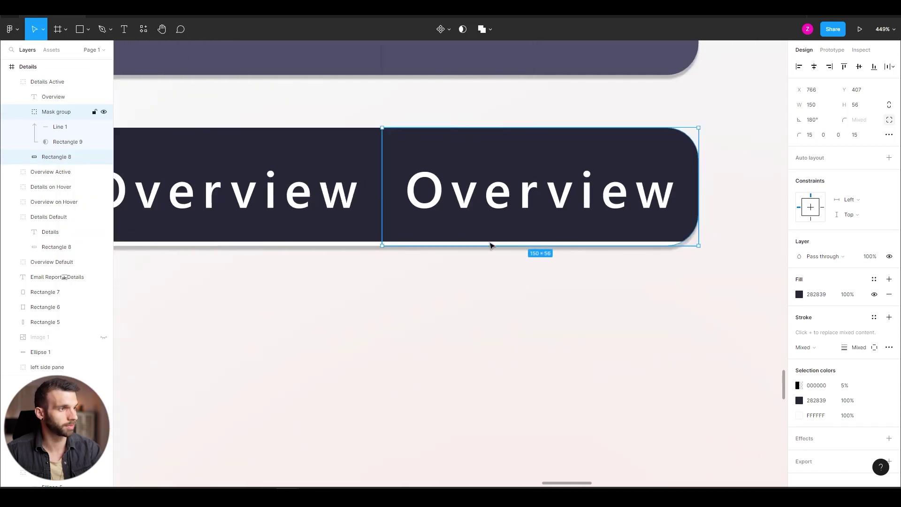
- Change the Details Active button's text to "Details" and center it horizontally with the button's shapes
click(55, 101)
double_click(504, 210)
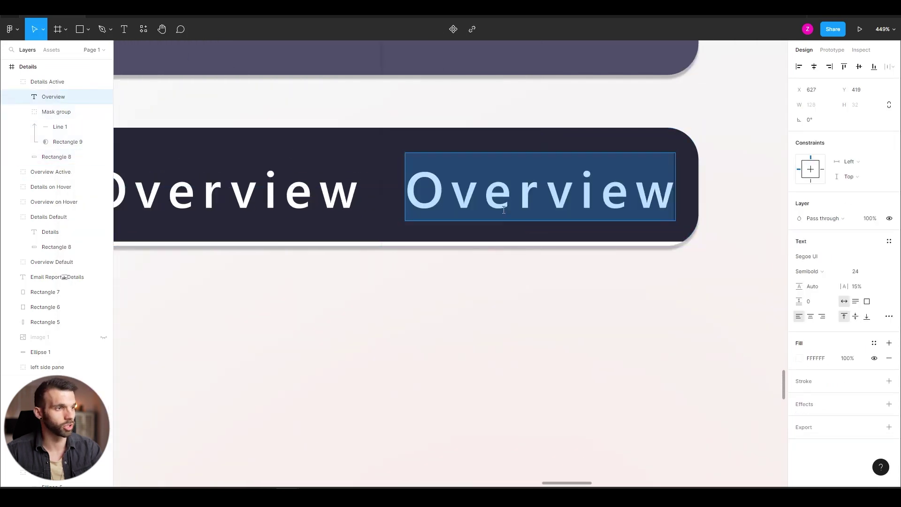
text(Details)
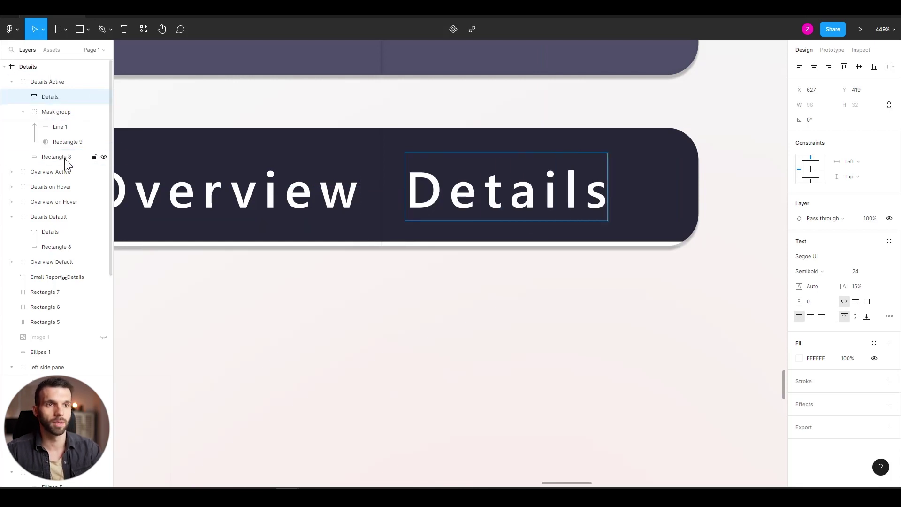
shift+click(94, 157)
click(814, 67)
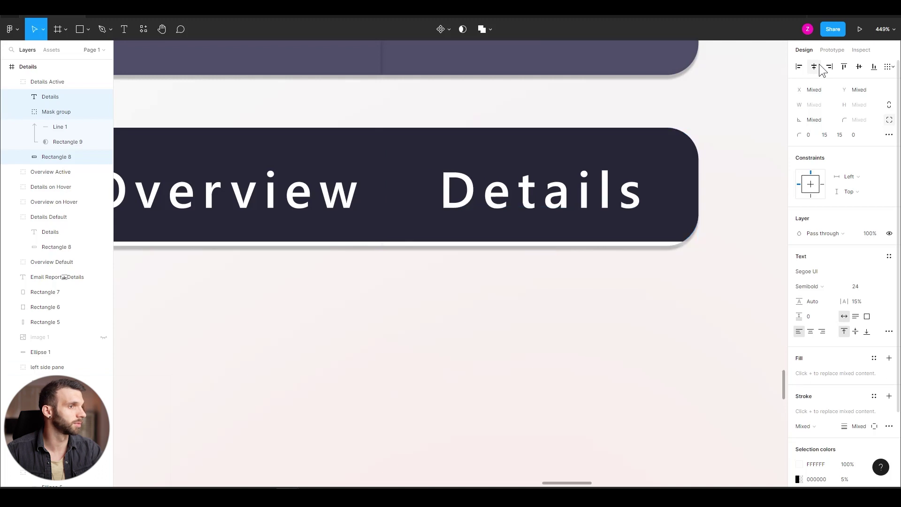
click(381, 349)
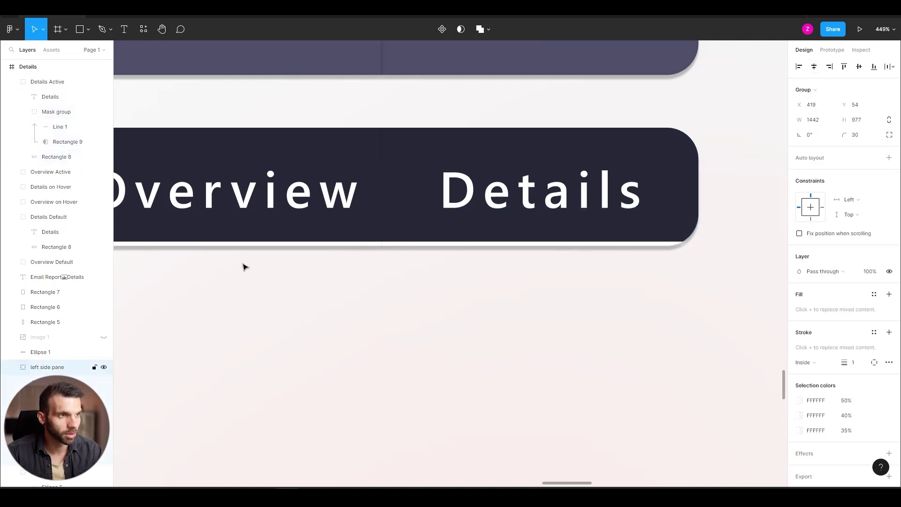
scroll(244, 267, down, 10)
scroll(276, 292, left, 3)
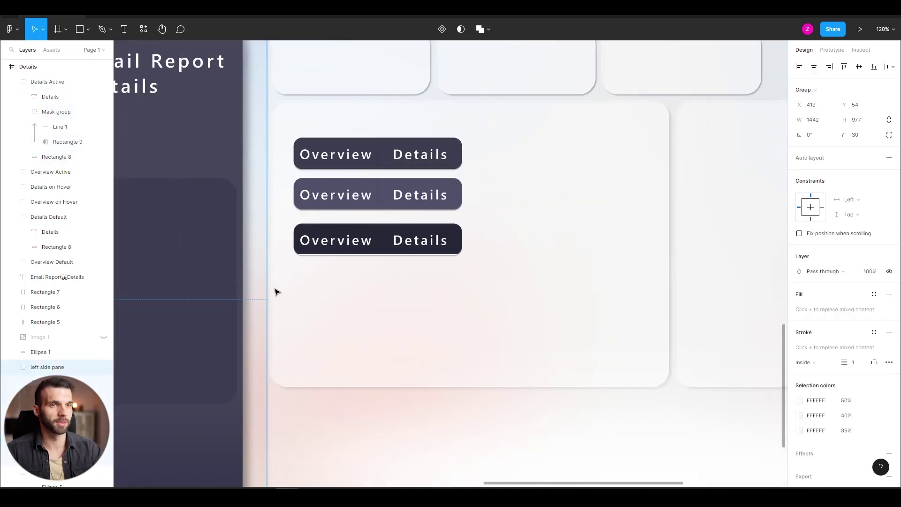
- Collapse the Details Active, Details Default and left side pane groups in the Details frame's layer list
click(12, 82)
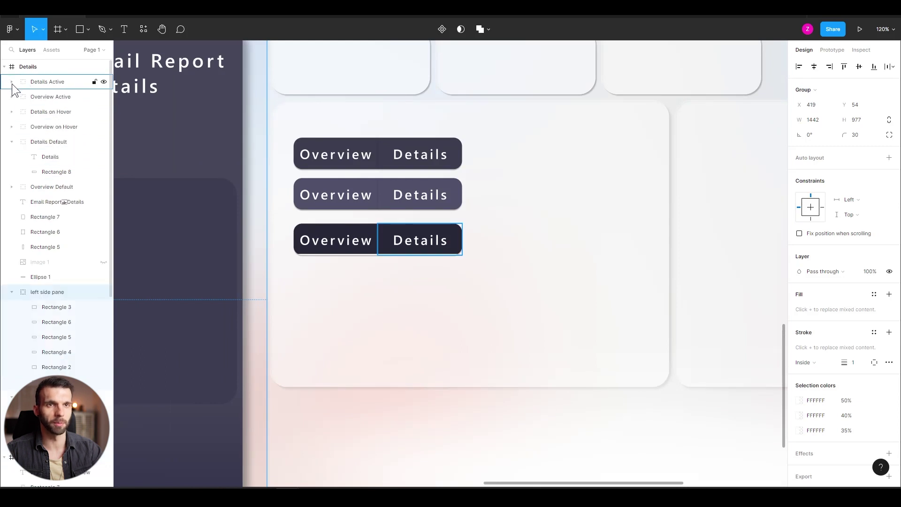
click(11, 141)
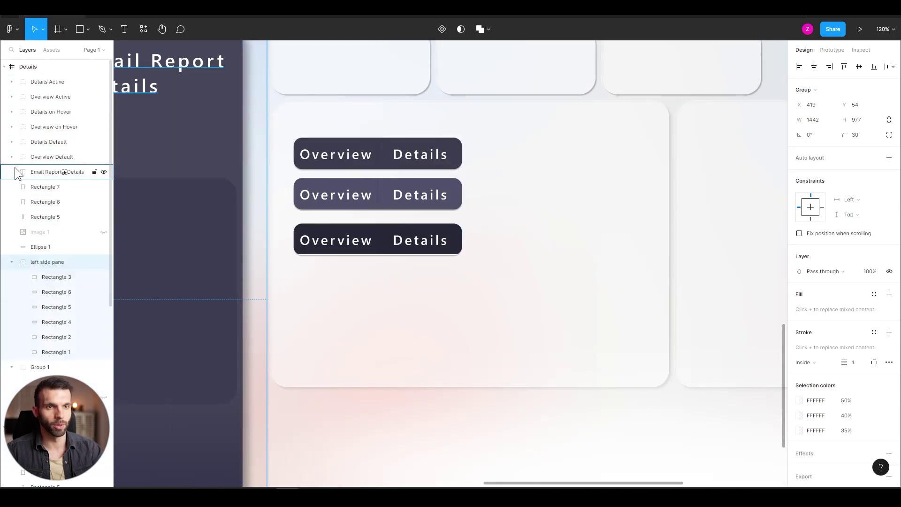
click(11, 262)
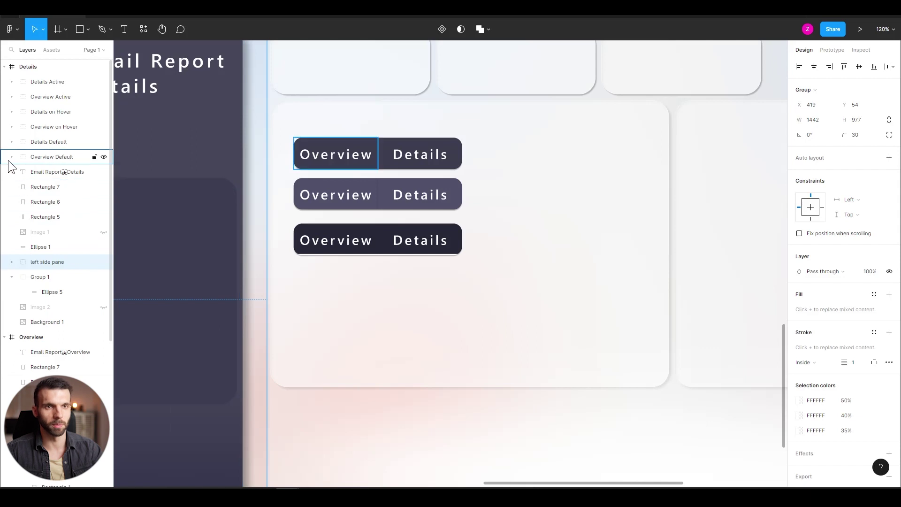
- Group the six Overview and Details button groups, from Details Active through Overview Default, and name the group "Buttons"
scroll(411, 222, down, 10)
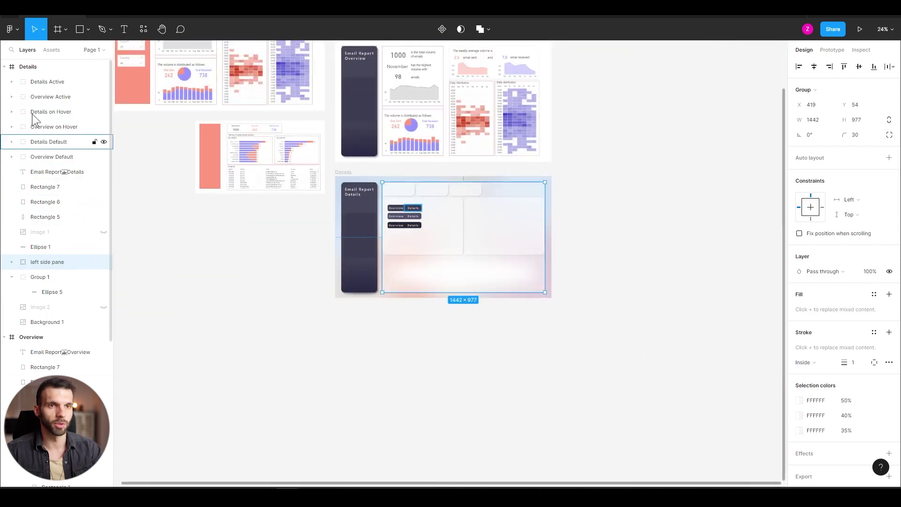
click(43, 83)
shift+click(58, 155)
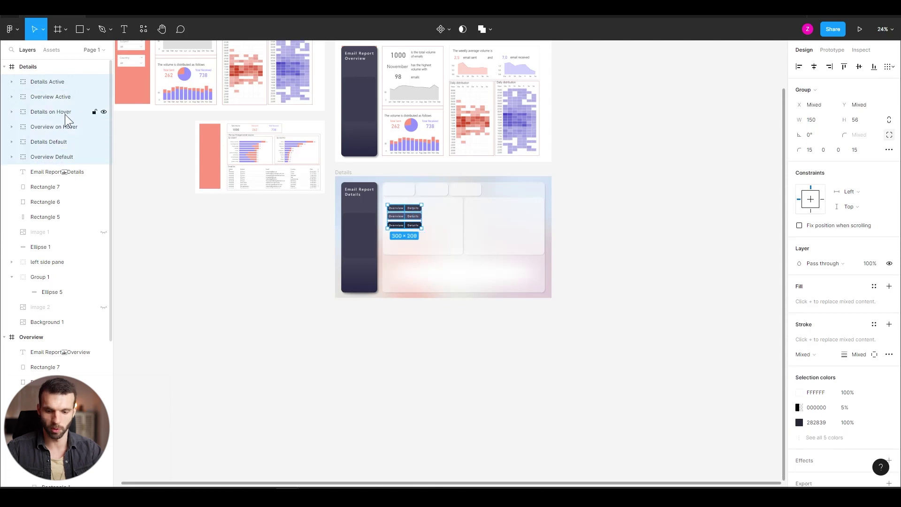
key(ctrl+g)
double_click(54, 79)
text(Buttons)
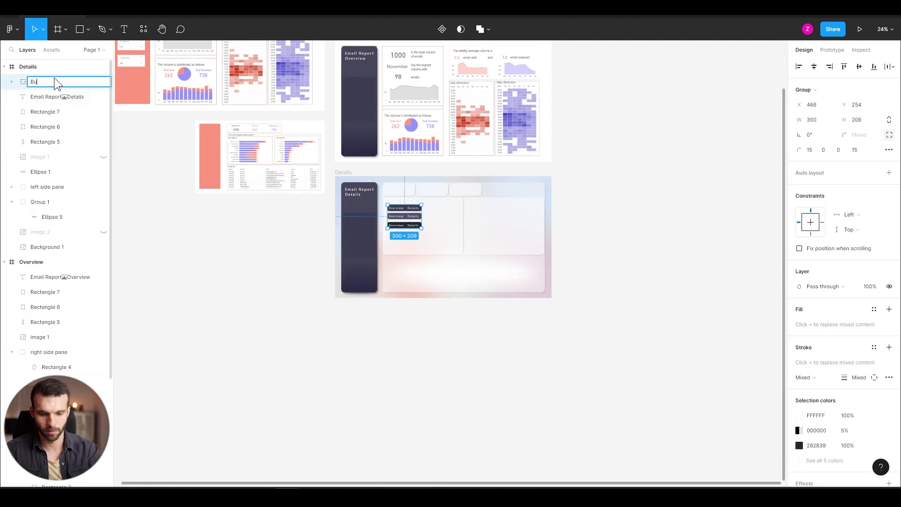
key(Return)
- Export the six button groups inside Buttons as separate 1x PNG files into the graphics folder
key(Return)
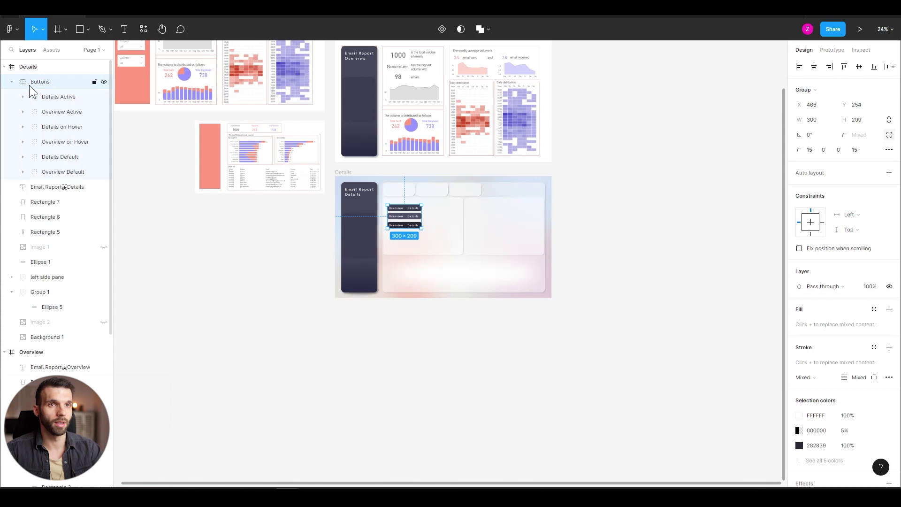
scroll(231, 155, down, 2)
click(57, 97)
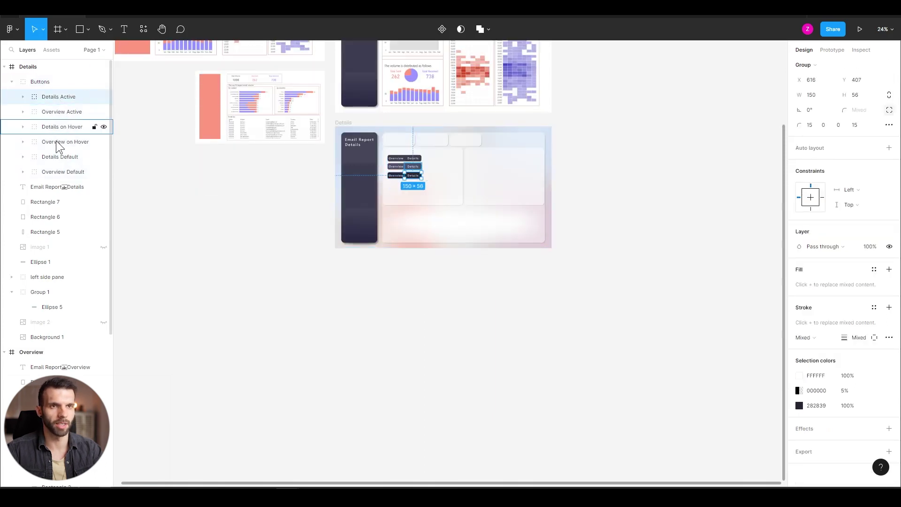
shift+click(57, 172)
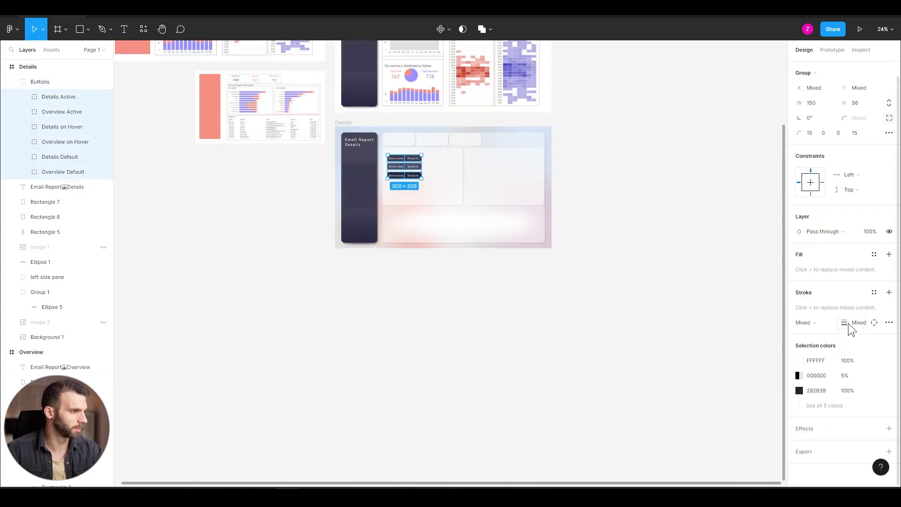
click(889, 451)
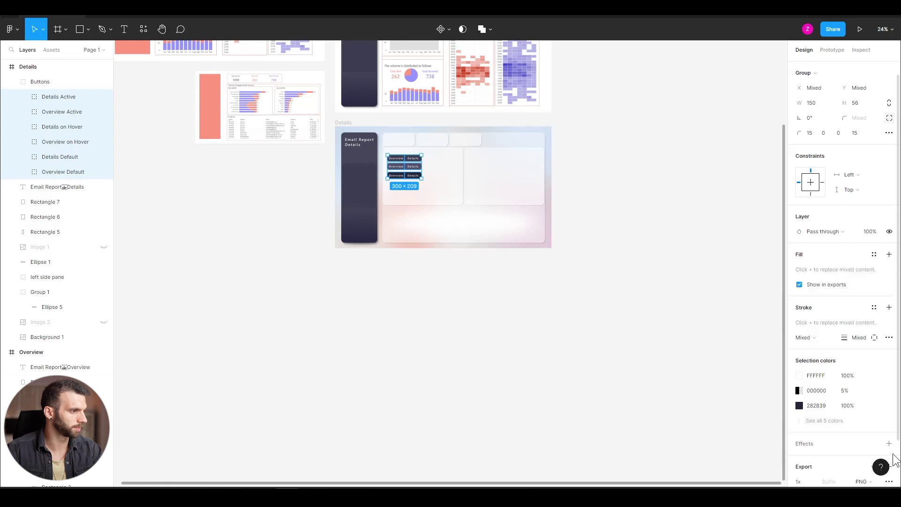
scroll(825, 378, down, 2)
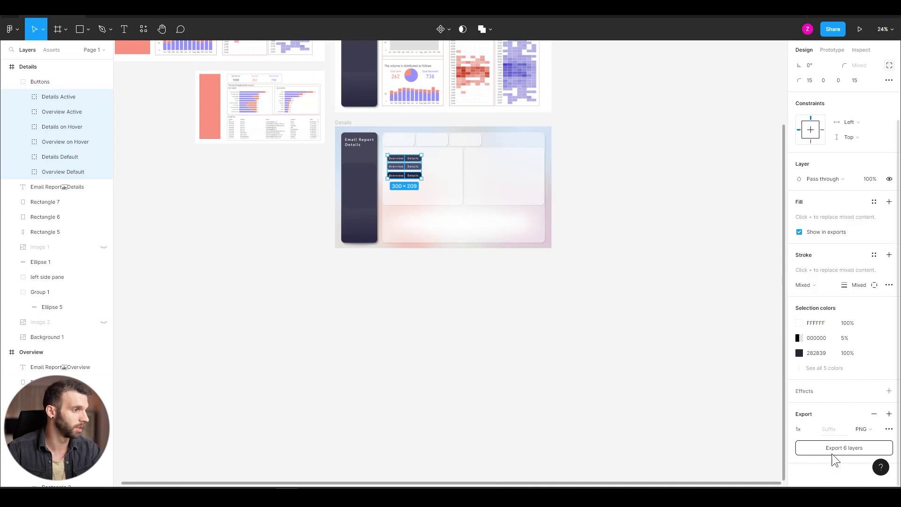
click(851, 450)
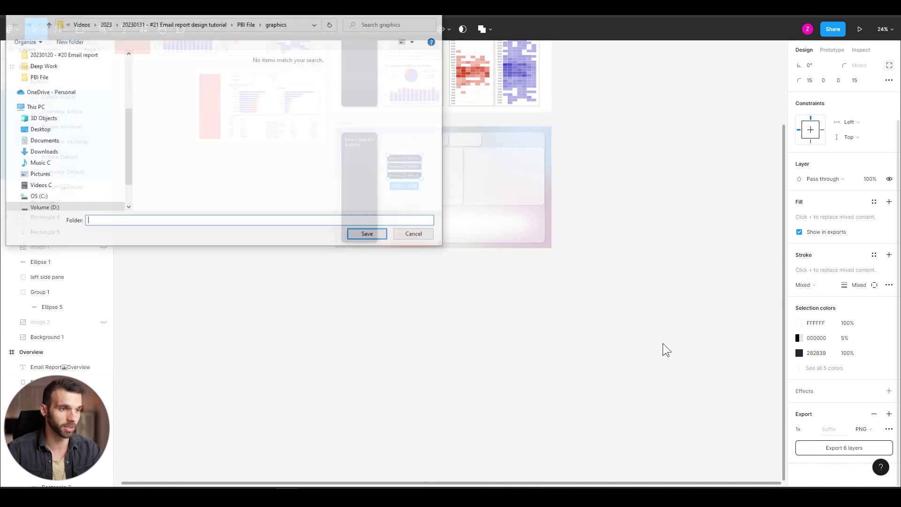
click(369, 235)
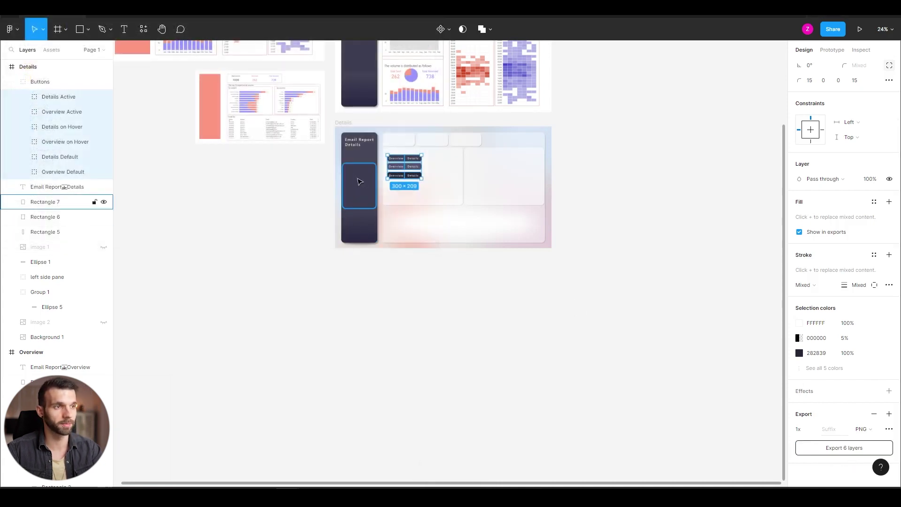
- Hide the Buttons group and export the Details frame as Details.png at 1x into the graphics folder
click(40, 67)
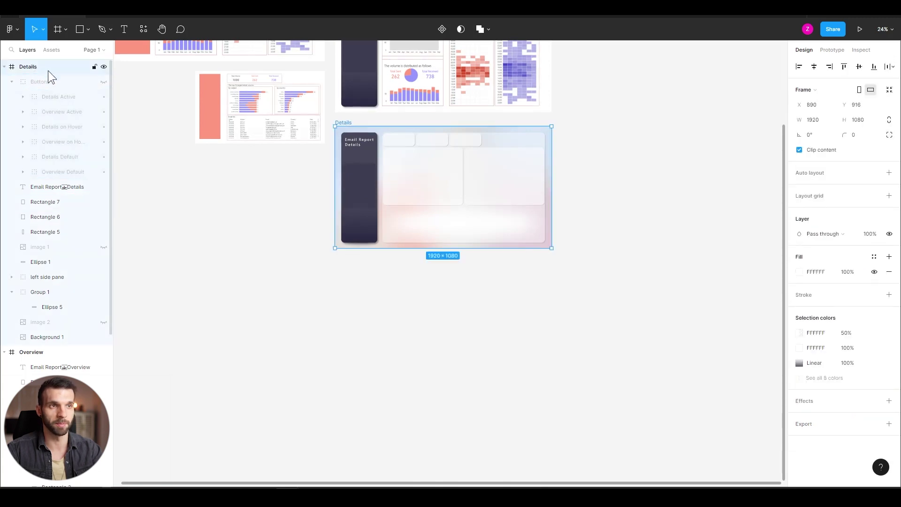
click(889, 424)
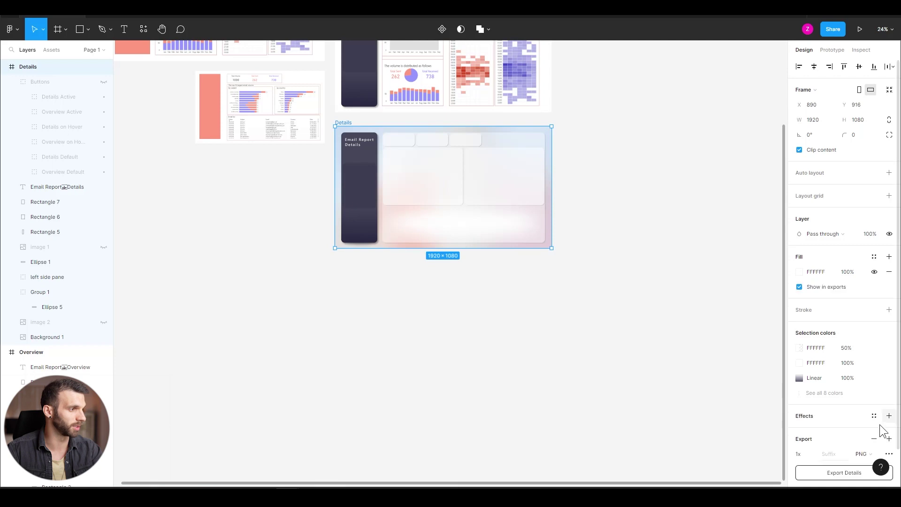
click(809, 473)
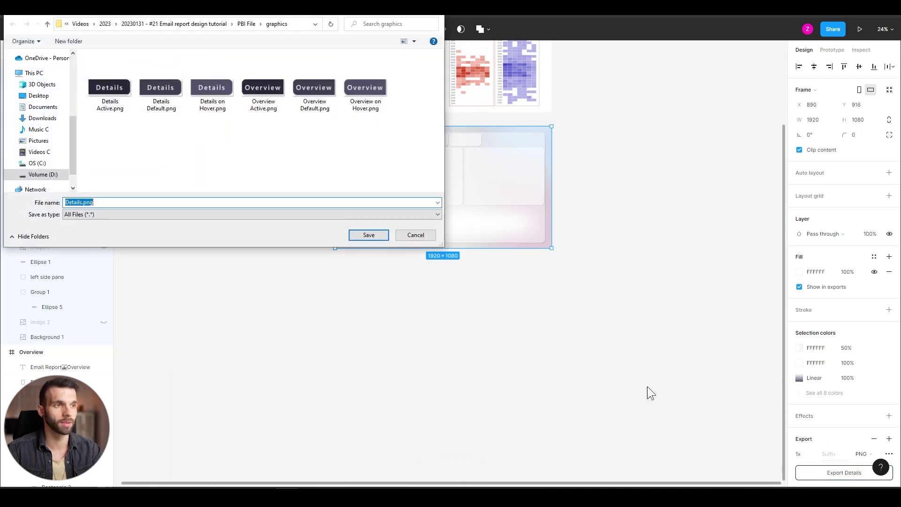
click(368, 234)
click(629, 174)
- Hide image 1 in the Overview frame and export that frame as a PNG into the graphics folder
scroll(613, 181, up, 4)
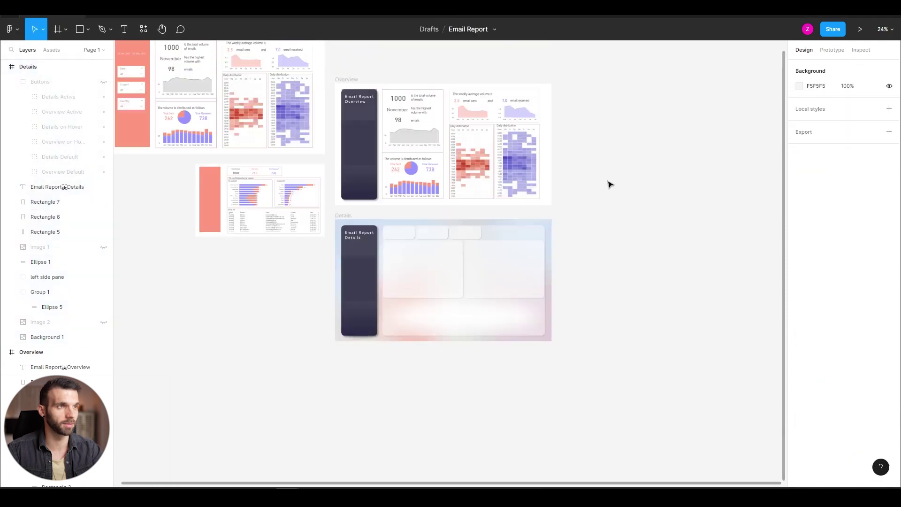
click(434, 195)
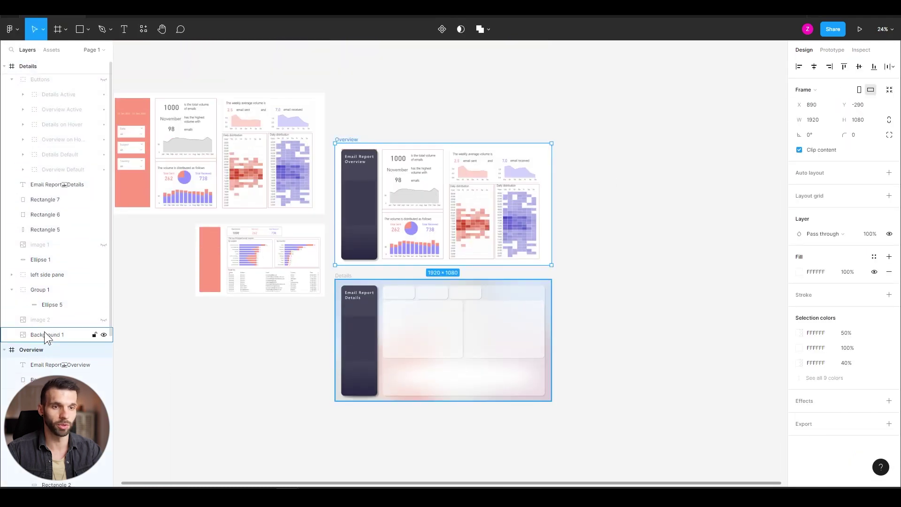
scroll(44, 331, down, 5)
click(104, 194)
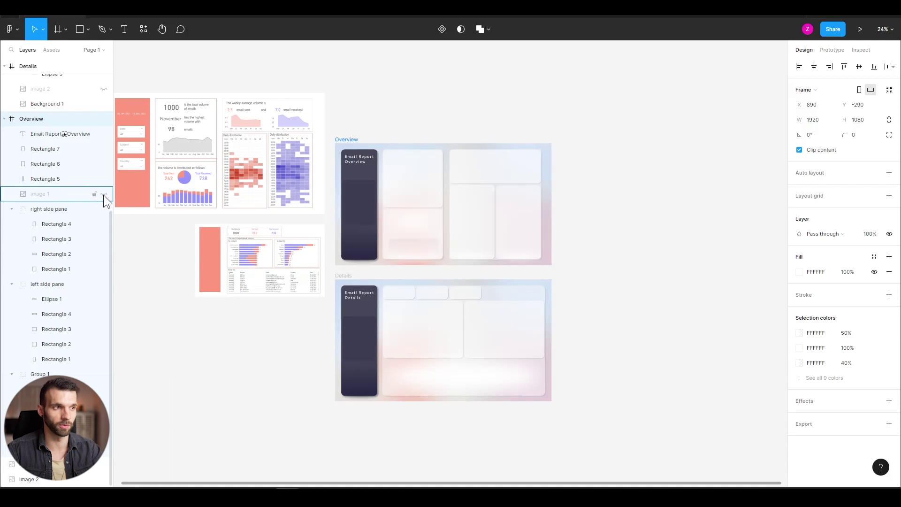
click(889, 424)
click(835, 475)
click(612, 242)
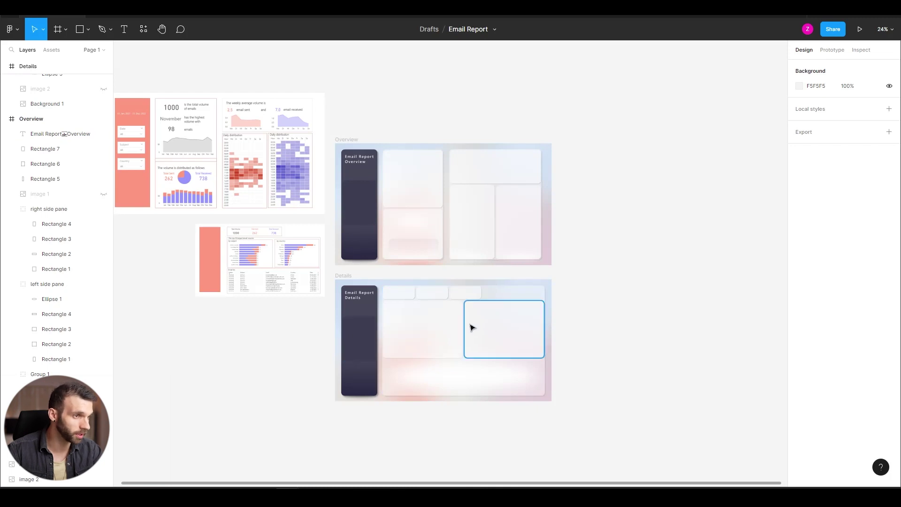
- Switch to the Power BI report and remove Group 1, the outline boxes behind the visuals, from the Overview page
scroll(470, 326, up, 5)
scroll(413, 326, down, 3)
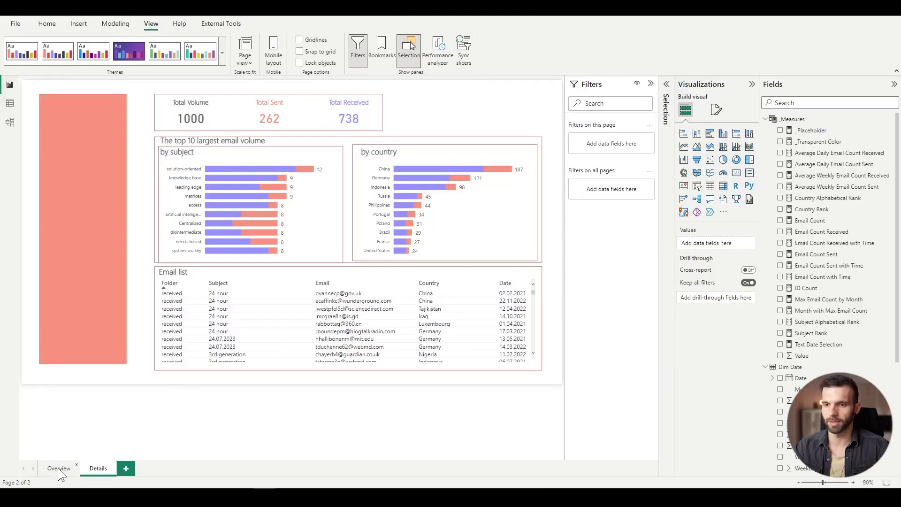
click(59, 468)
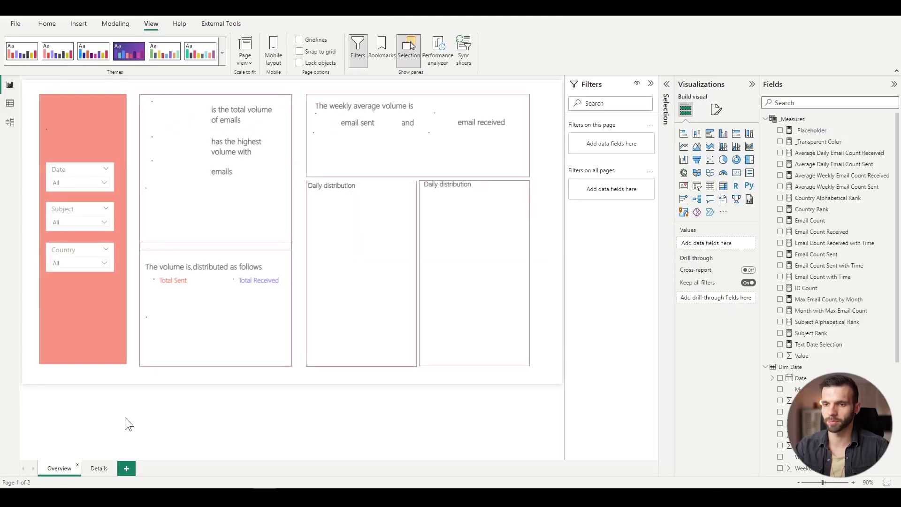
click(650, 83)
click(665, 87)
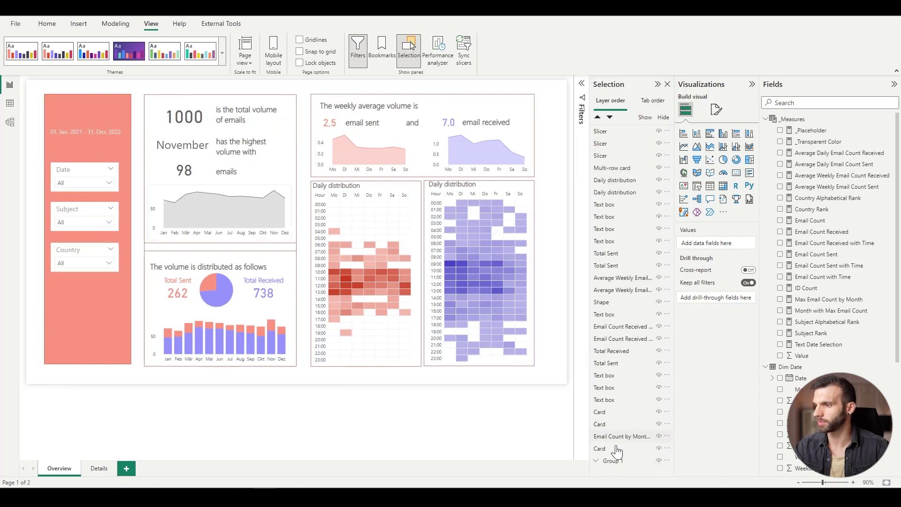
click(610, 461)
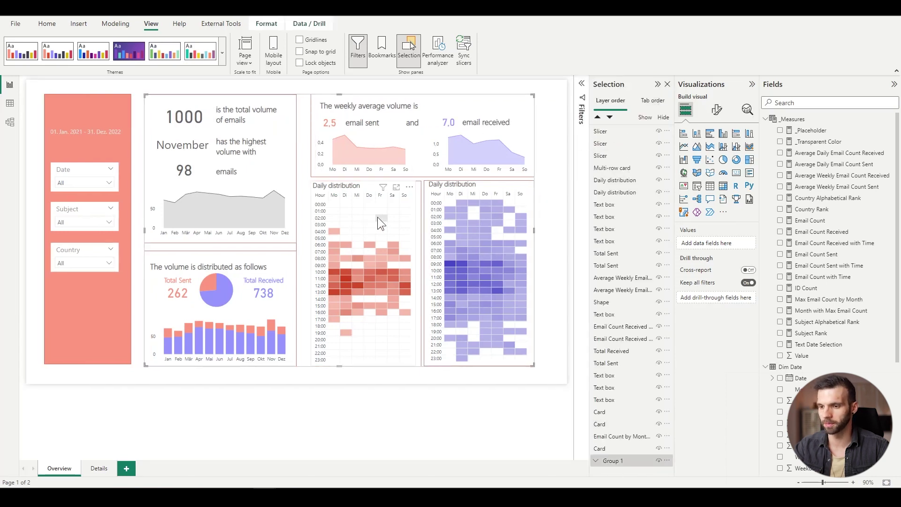
key(Escape)
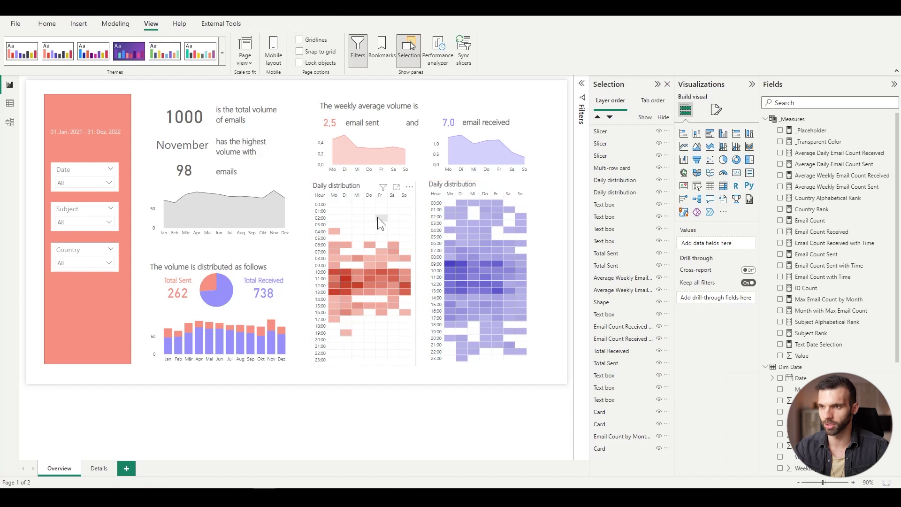
- Load Overview.png from the graphics folder as the Overview page's canvas background image
click(716, 111)
click(699, 193)
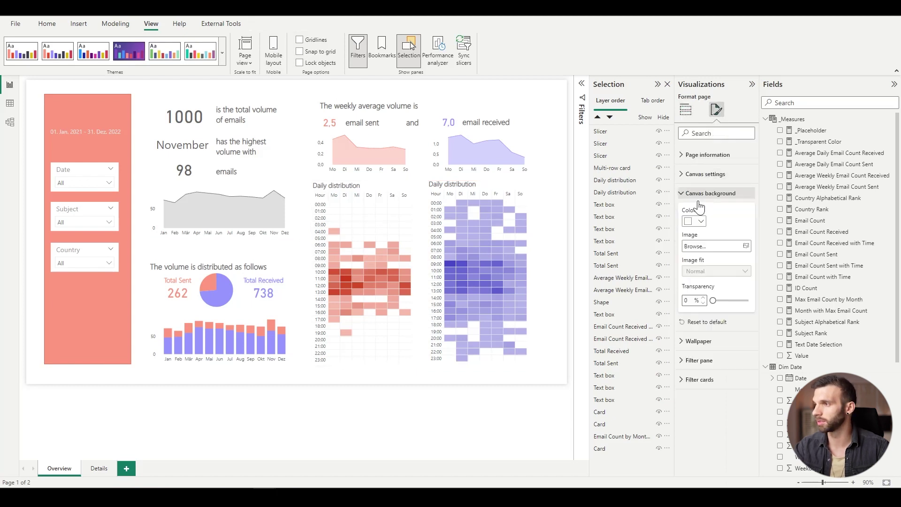
click(731, 243)
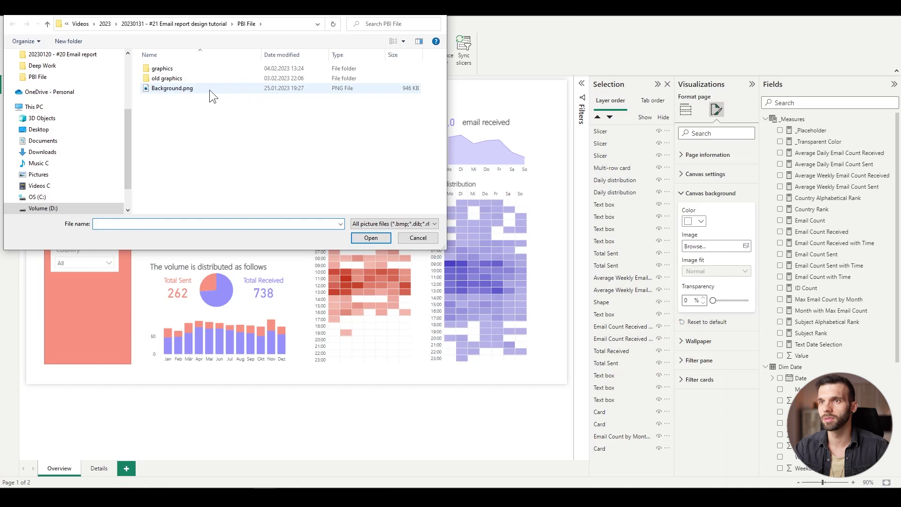
double_click(176, 69)
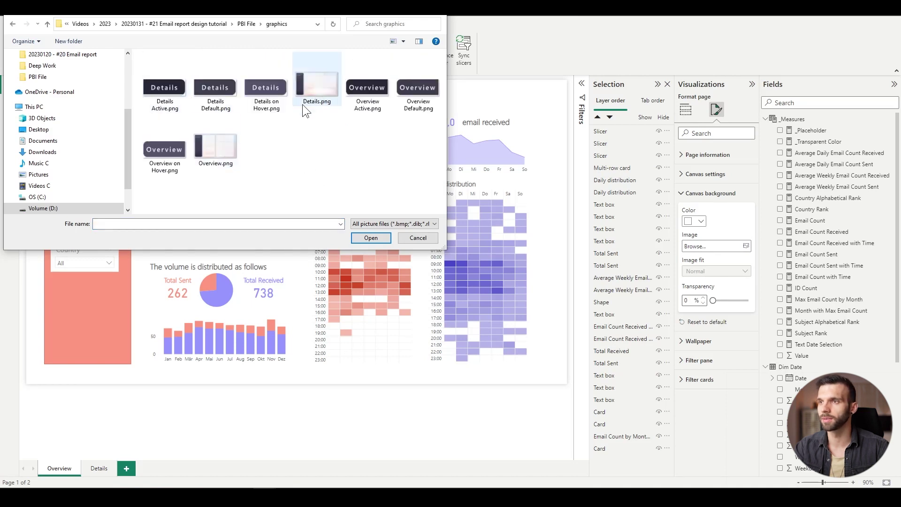
click(229, 142)
click(370, 238)
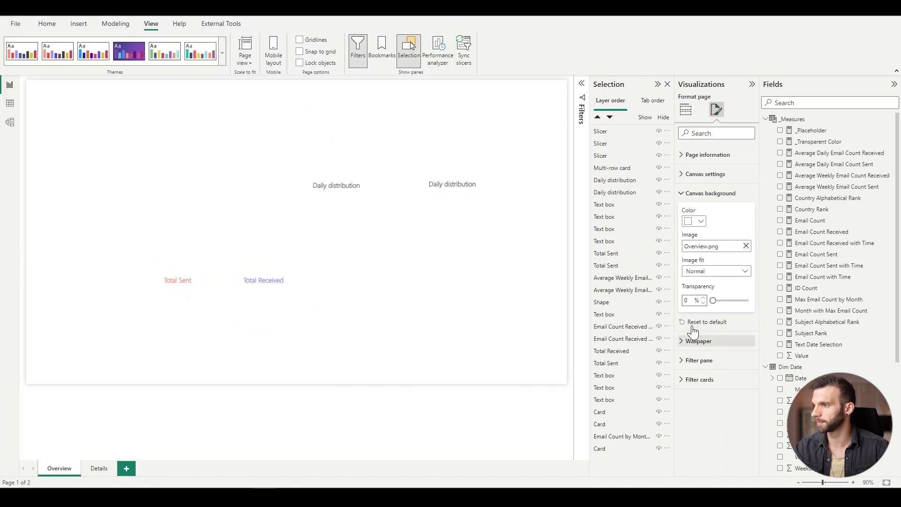
- Set the canvas background's image fit to Fit and delete the coral rectangle shape covering the side pane
click(706, 276)
click(698, 295)
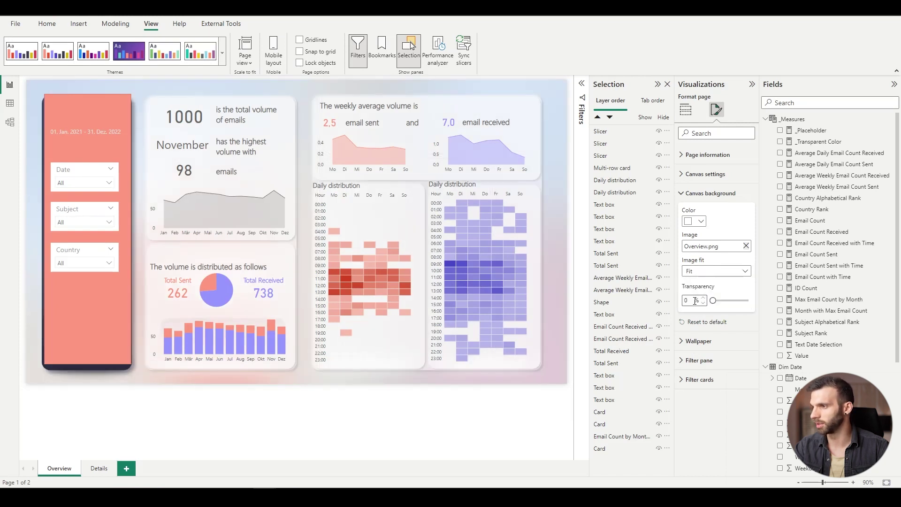
click(63, 321)
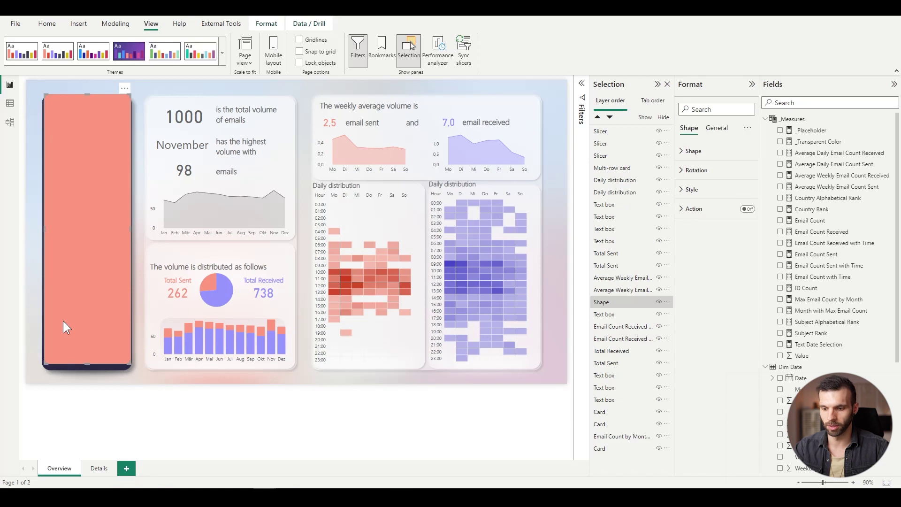
key(Delete)
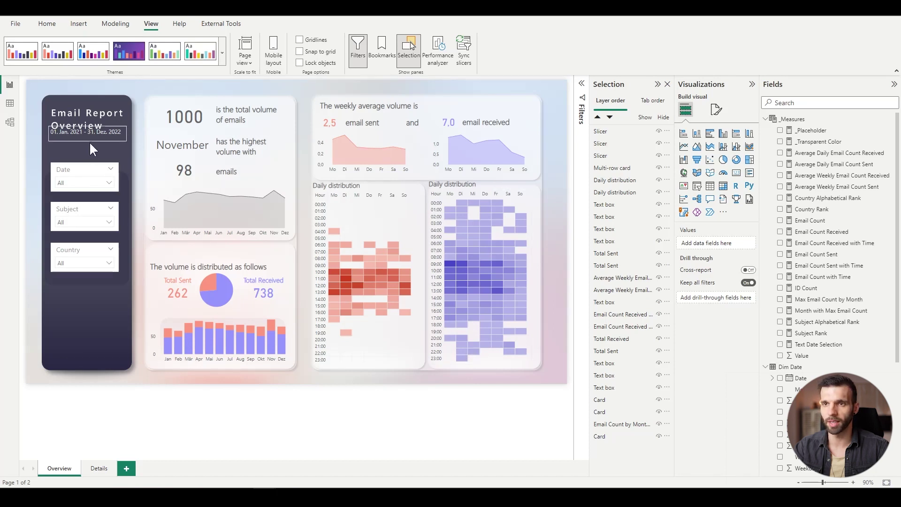
- Turn off the background of the Date, Subject and Country slicers in the side pane
click(75, 167)
ctrl+click(69, 212)
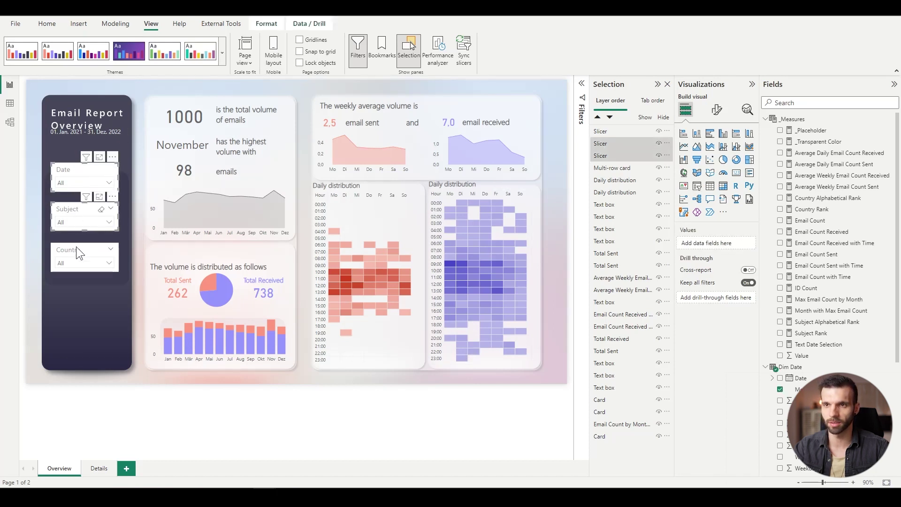
ctrl+click(76, 247)
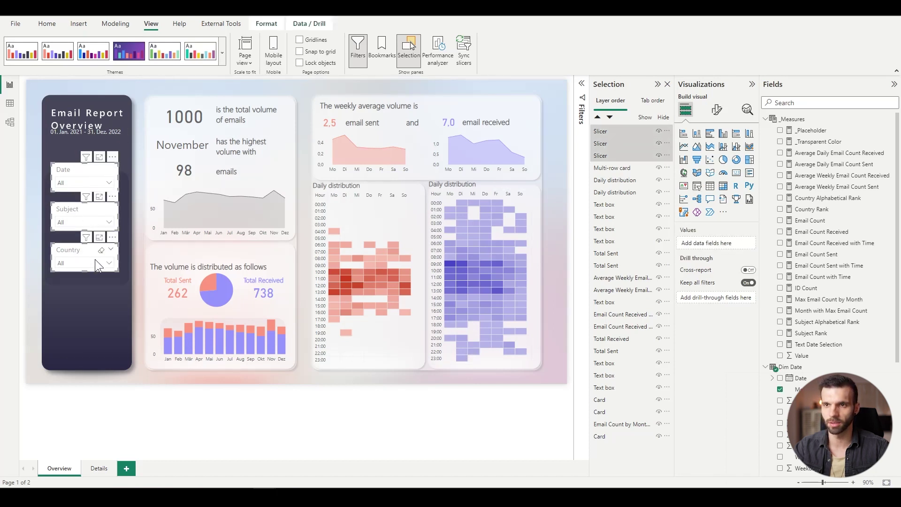
click(717, 109)
click(718, 152)
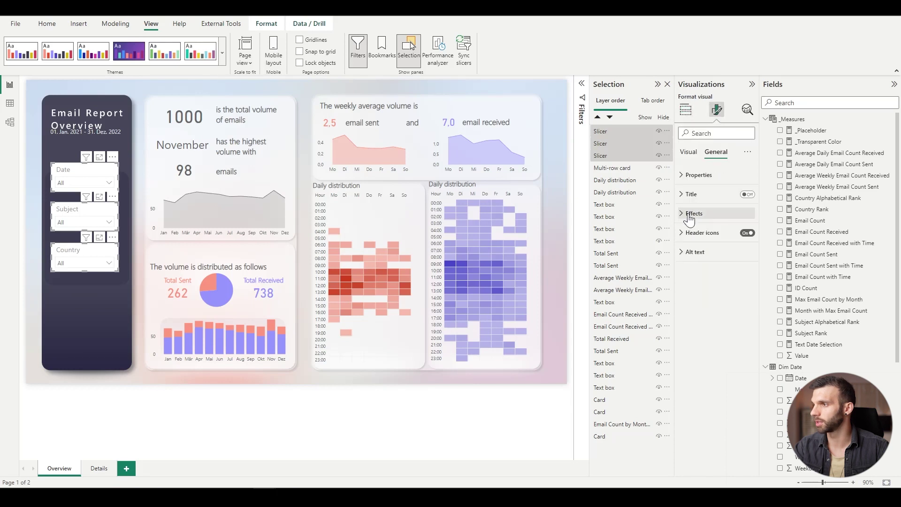
click(693, 214)
click(744, 233)
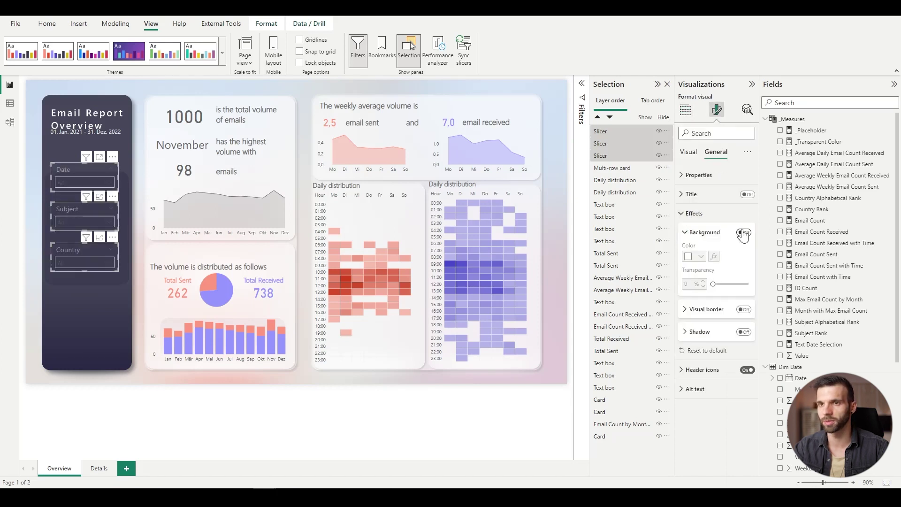
- Set the font color of the three slicers' headers and values to the lightest grey under white in the theme colors
click(689, 152)
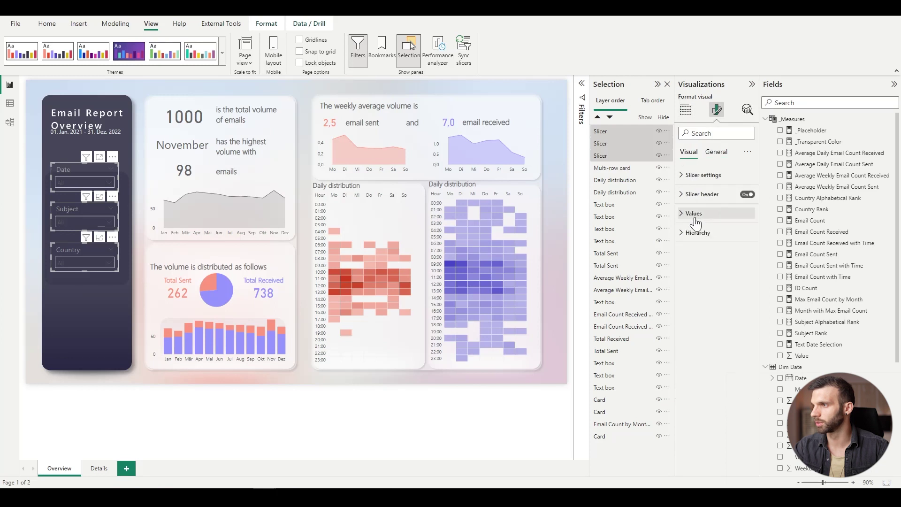
click(700, 193)
click(701, 301)
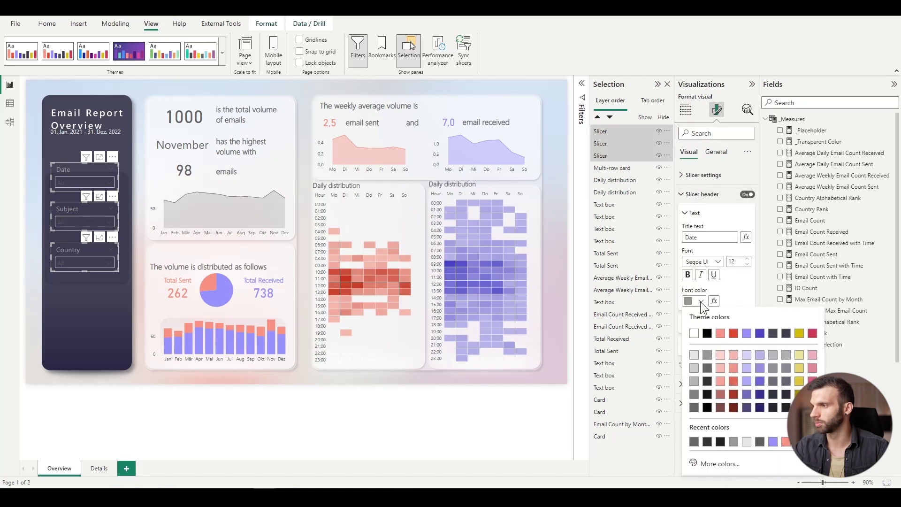
click(694, 358)
click(689, 384)
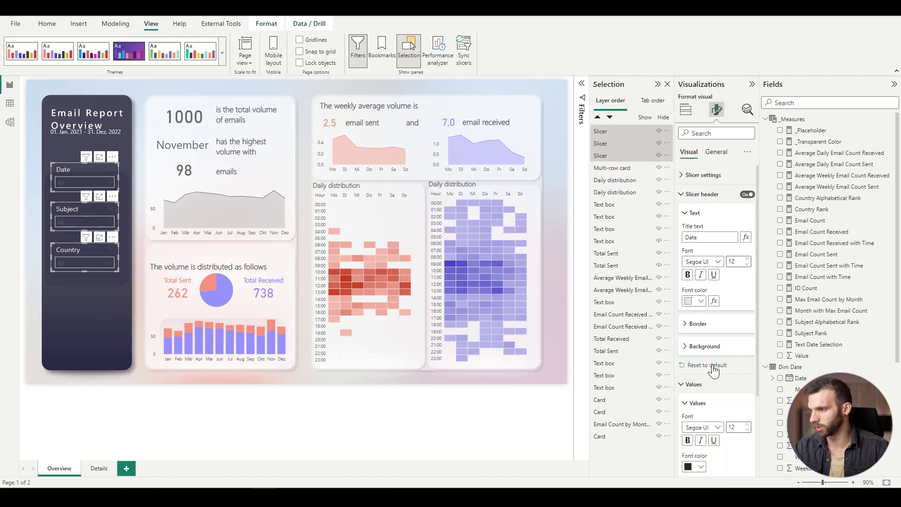
scroll(713, 371, down, 3)
click(701, 360)
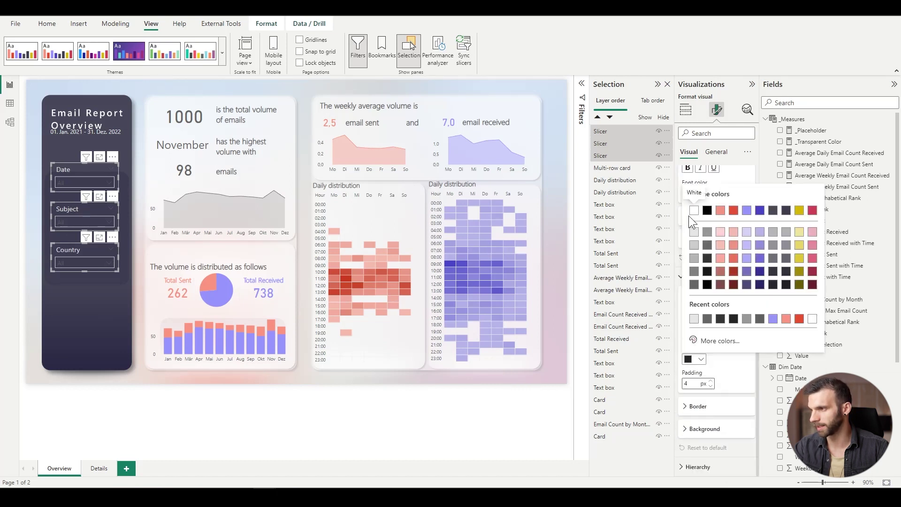
click(693, 234)
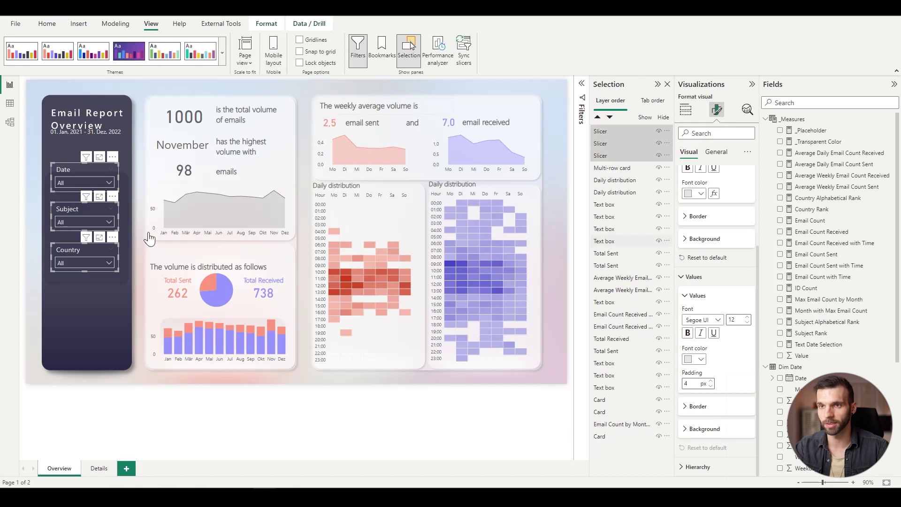
- Set the three slicers' values background to #3D3D51, Theme color 6, and check it in the expanded Date list
click(105, 183)
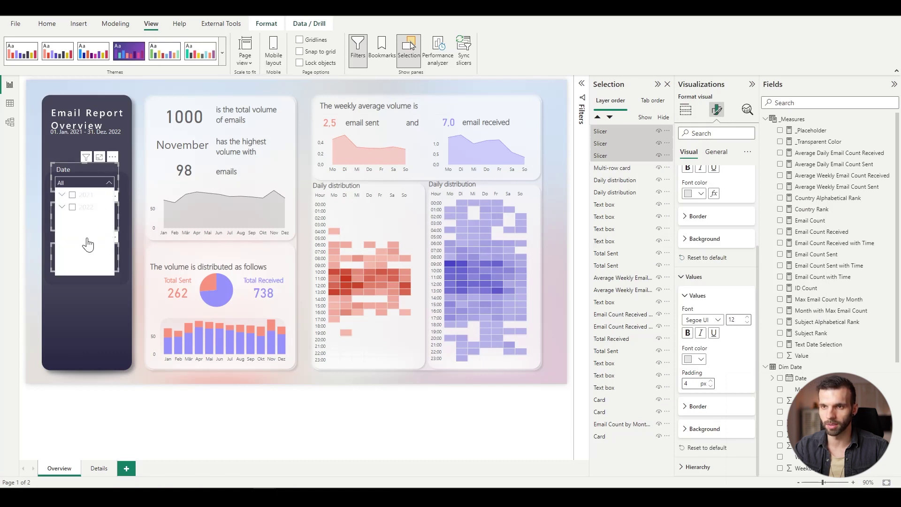
click(700, 433)
click(700, 430)
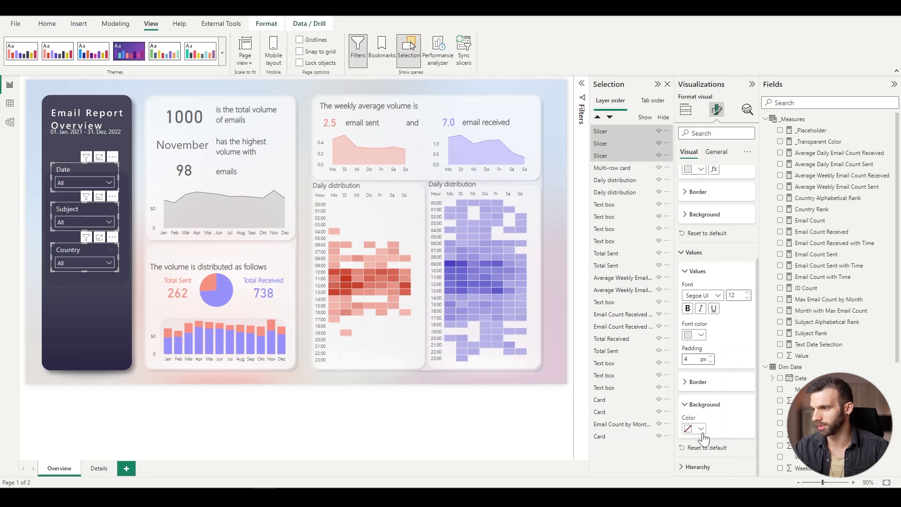
click(701, 430)
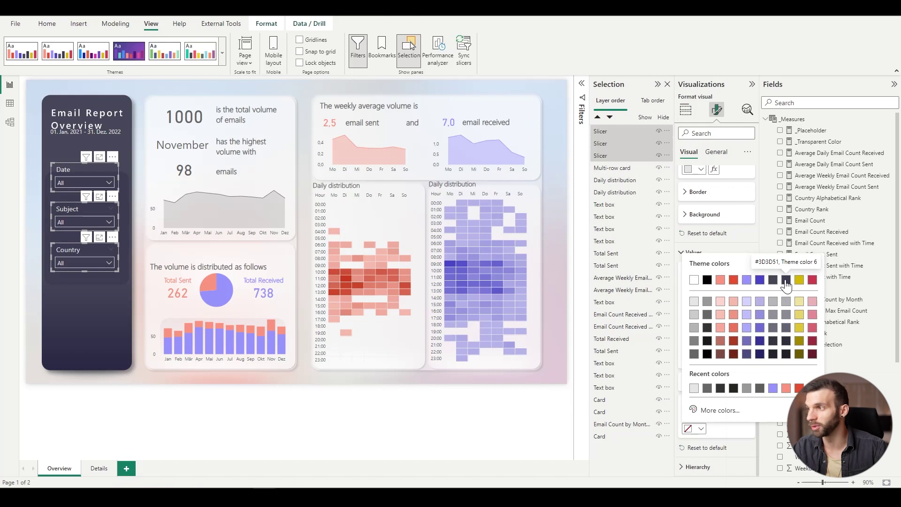
click(786, 281)
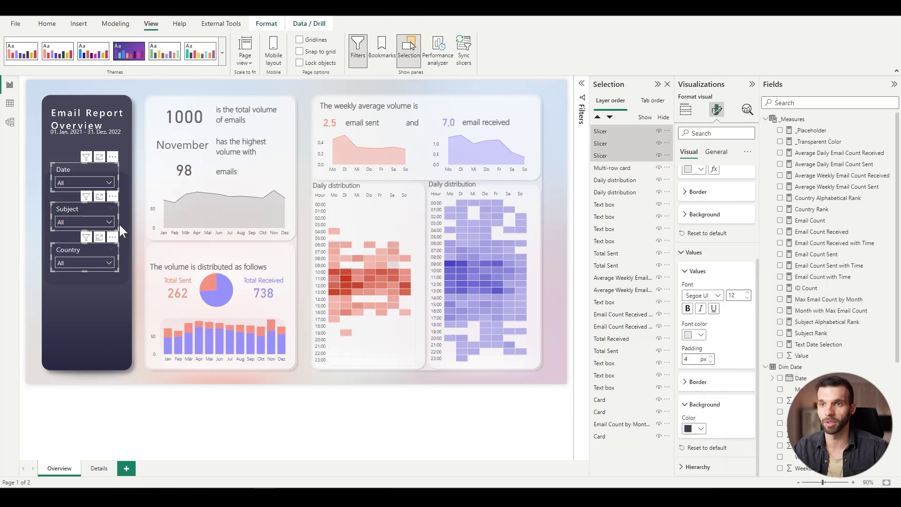
click(107, 182)
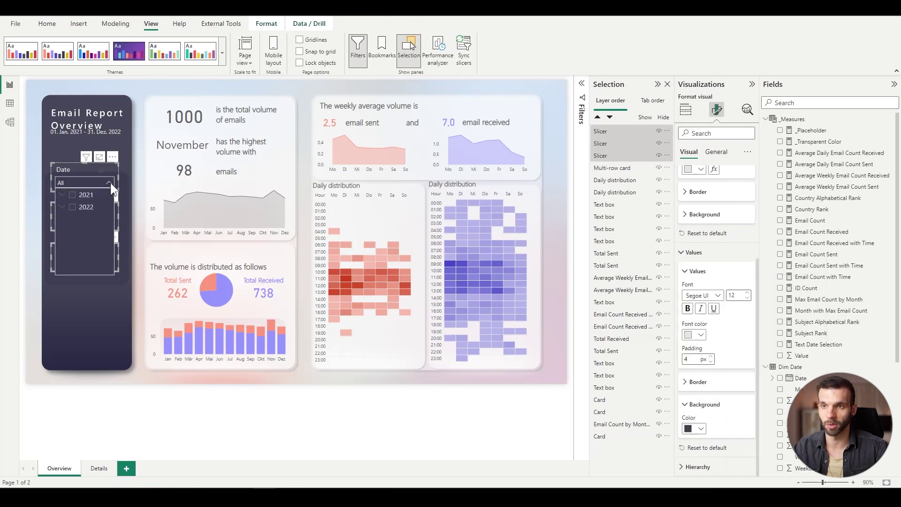
click(111, 182)
- Move the three slicers down inside the side pane's darker box and bring the Country slicer closer to Subject
drag(68, 166, 68, 184)
click(68, 184)
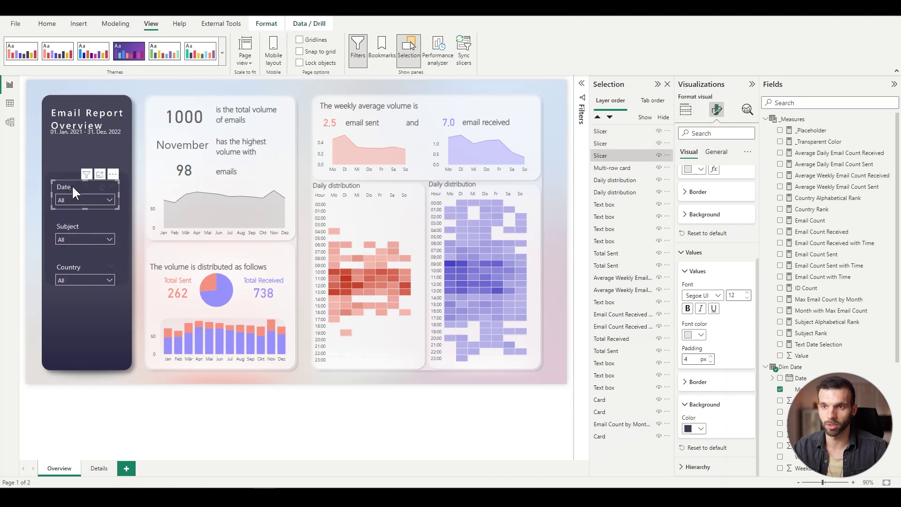
drag(74, 267, 75, 255)
- Distribute the Date, Subject and Country slicers vertically and shift them together to centre them in the side pane's darker box
ctrl+click(67, 227)
ctrl+click(72, 195)
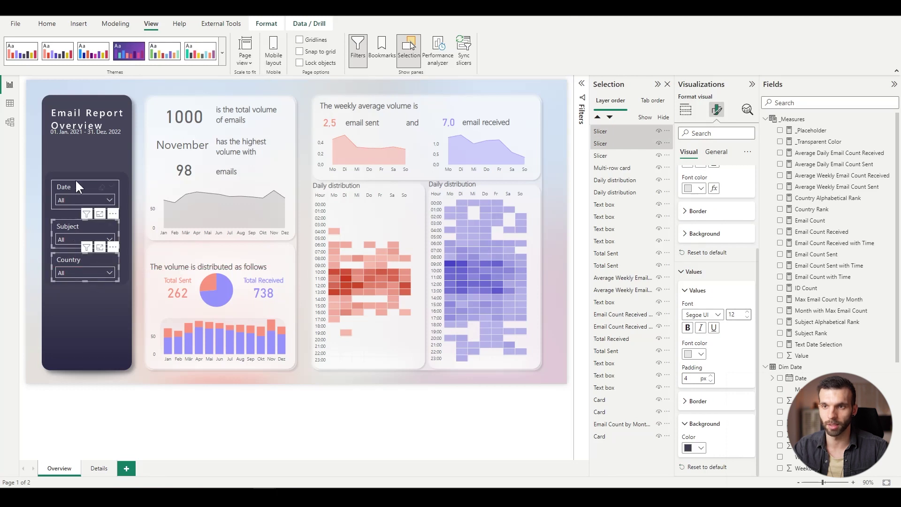
click(267, 24)
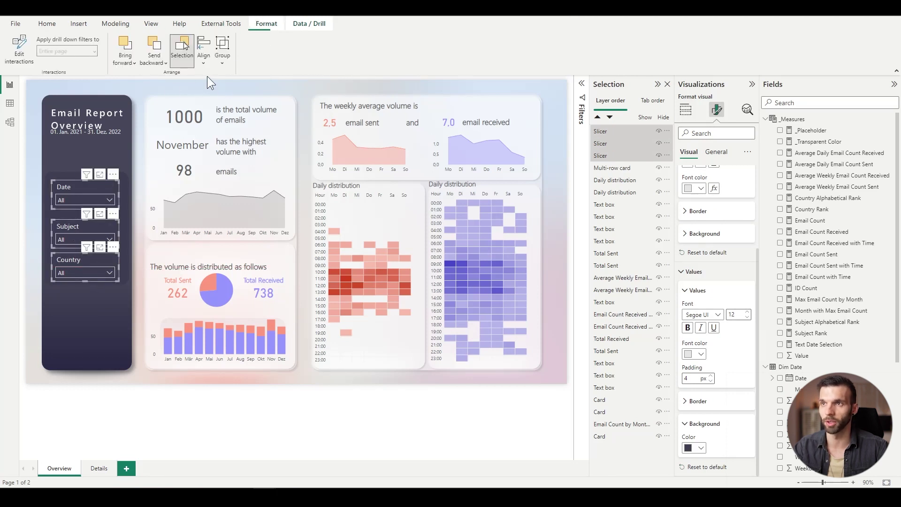
click(198, 63)
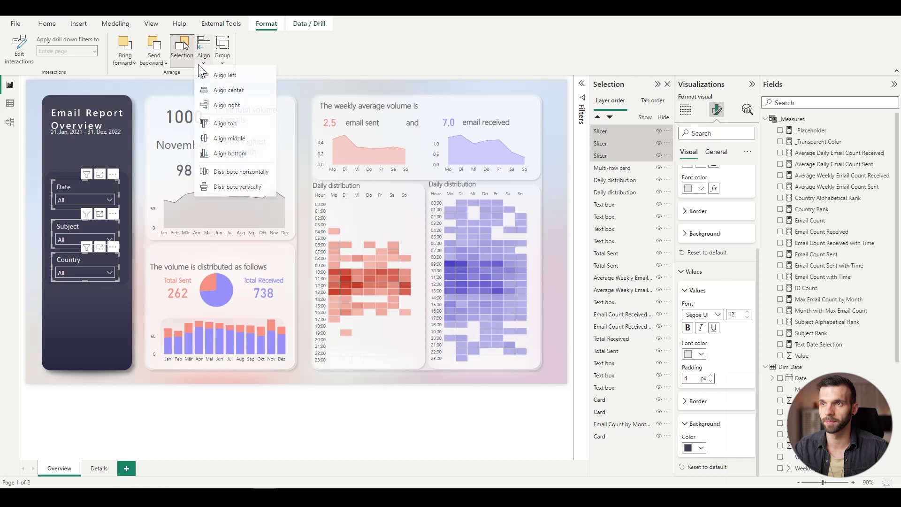
click(218, 190)
drag(77, 181, 80, 178)
click(134, 185)
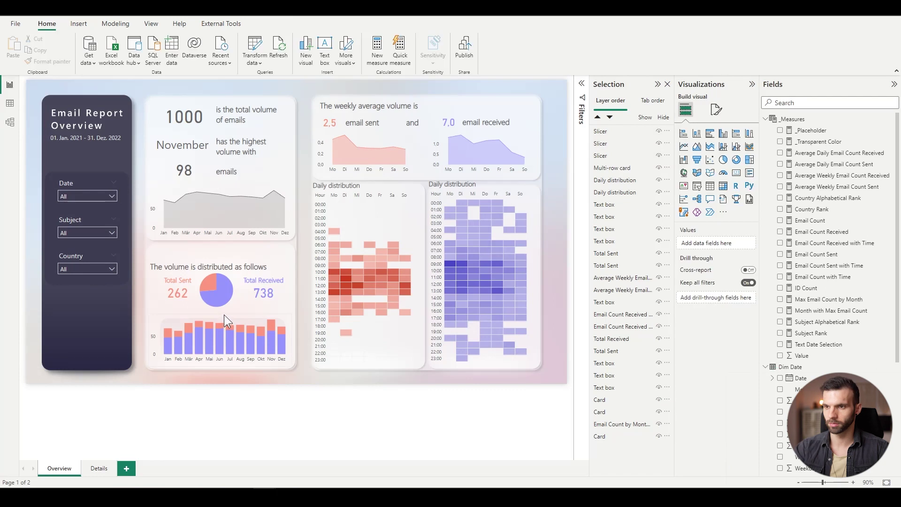
- Nudge the stacked column chart of sent and received emails to fit its shaded inset box
scroll(223, 316, up, 3)
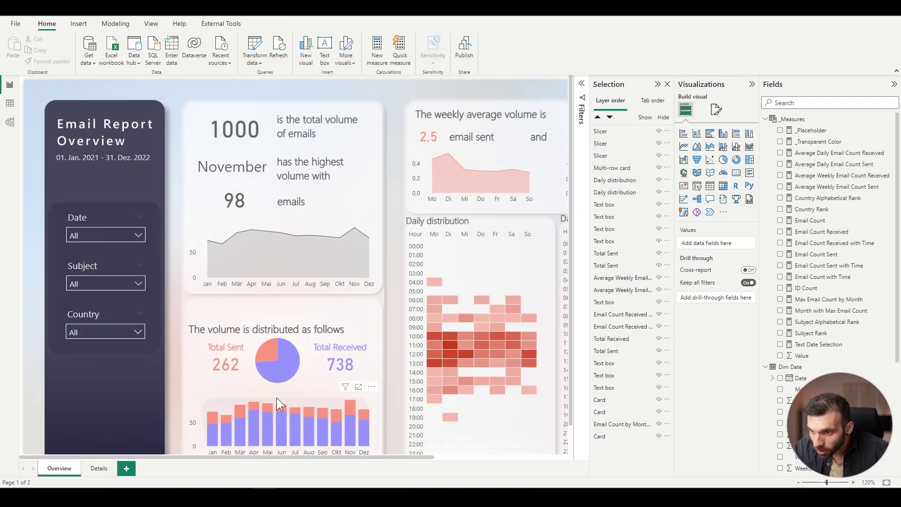
click(323, 398)
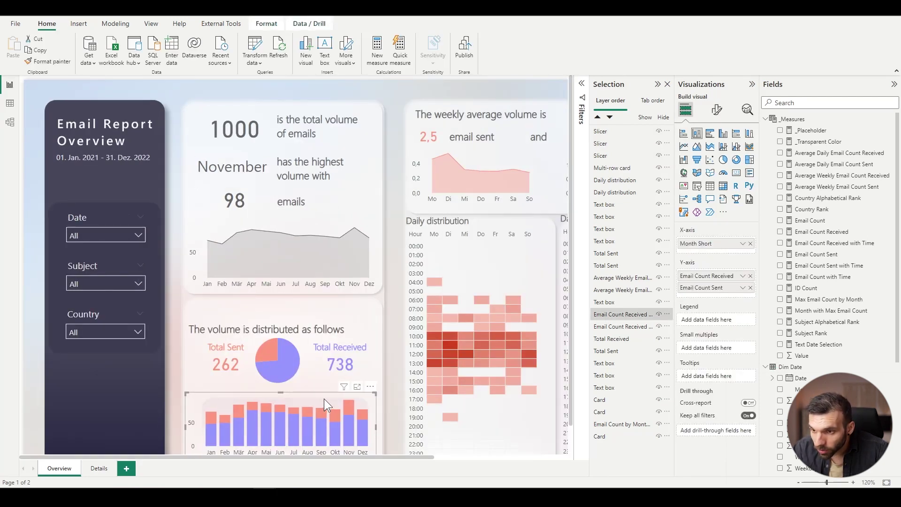
click(377, 330)
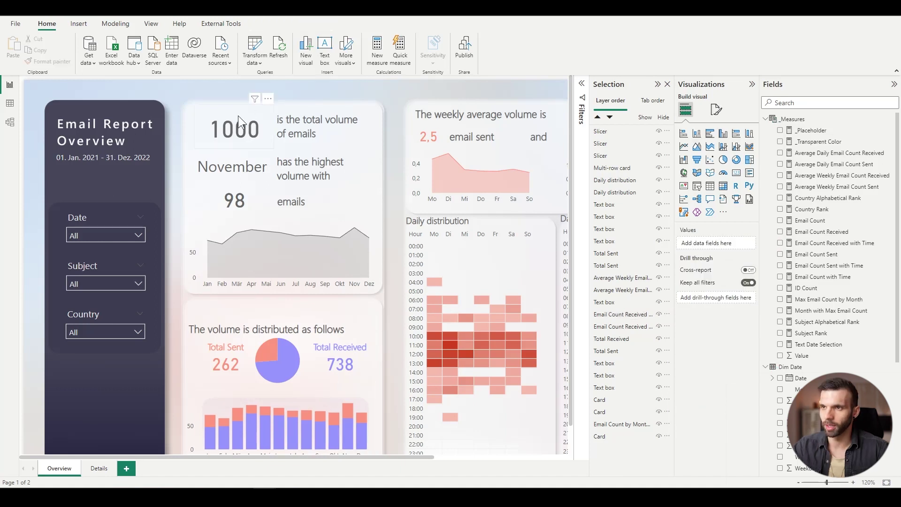
- Move the volume distribution heading, the Total Sent and Total Received cards and the pie chart up together within their panel
click(222, 327)
click(230, 362)
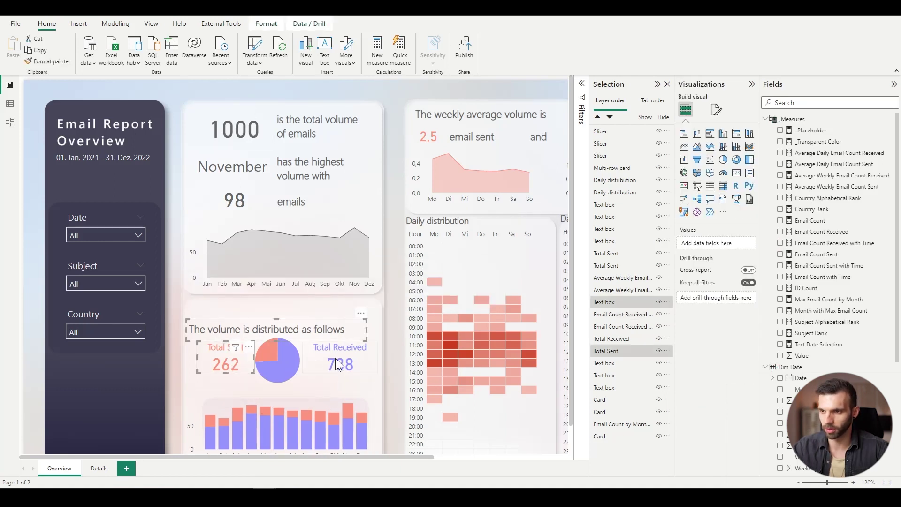
ctrl+click(268, 383)
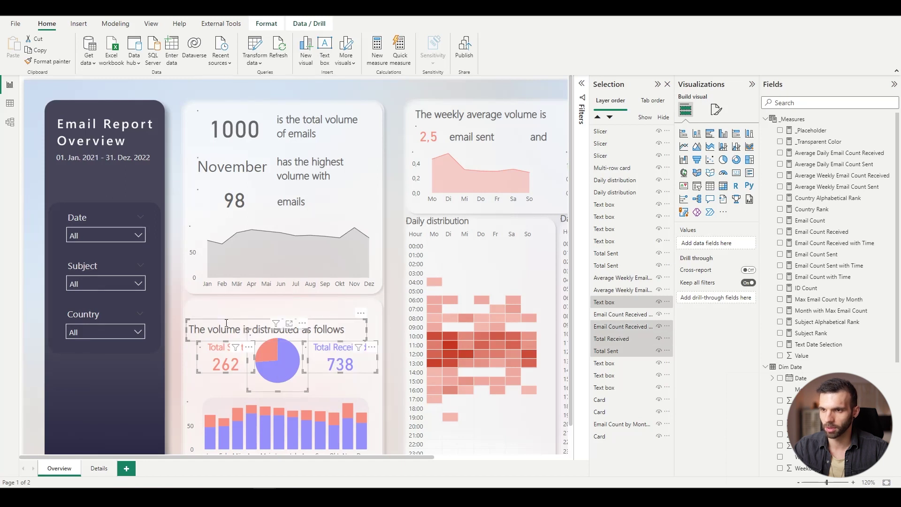
click(224, 320)
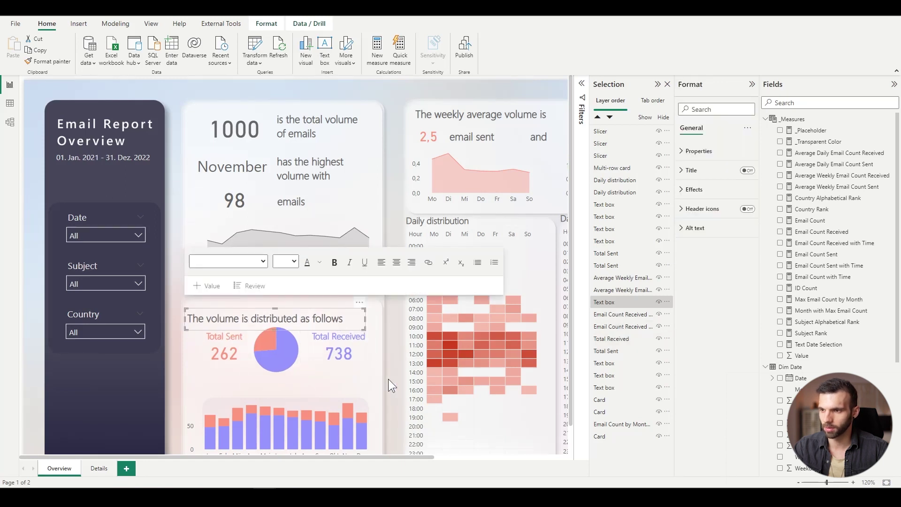
click(388, 379)
- Inspect how the two Daily distribution matrices and the weekly average charts sit on their background panels
scroll(388, 393, down, 1)
scroll(309, 300, up, 2)
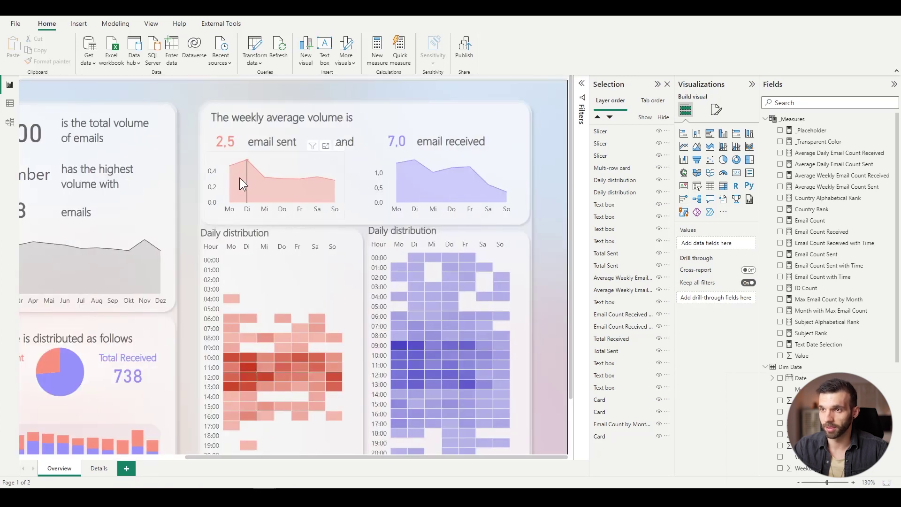
click(216, 235)
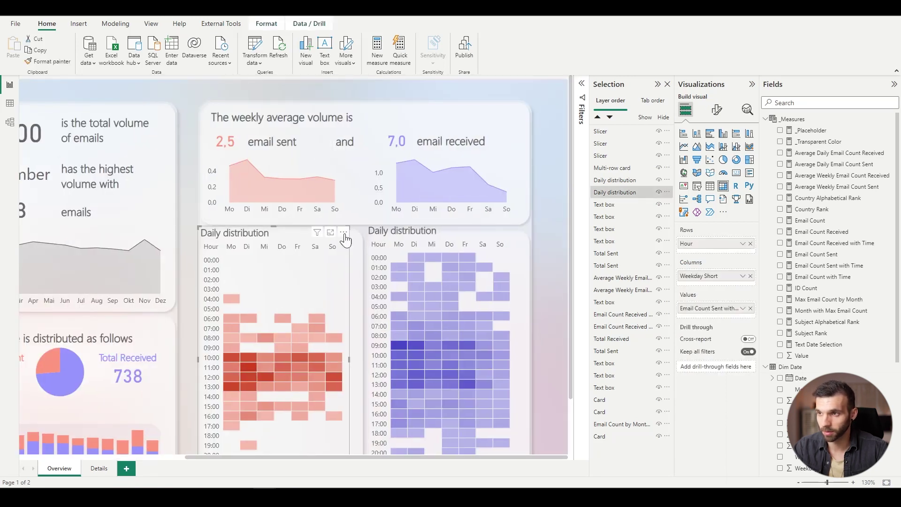
click(392, 232)
click(236, 236)
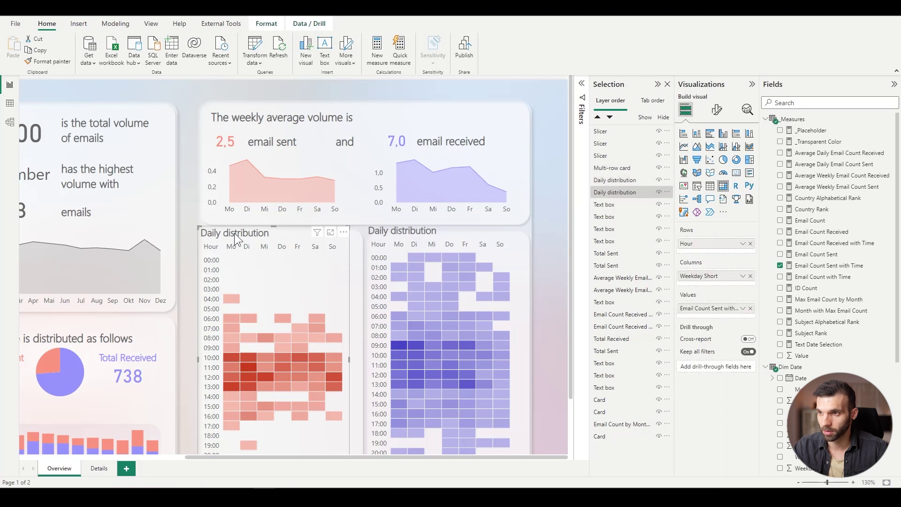
scroll(562, 185, down, 2)
click(558, 185)
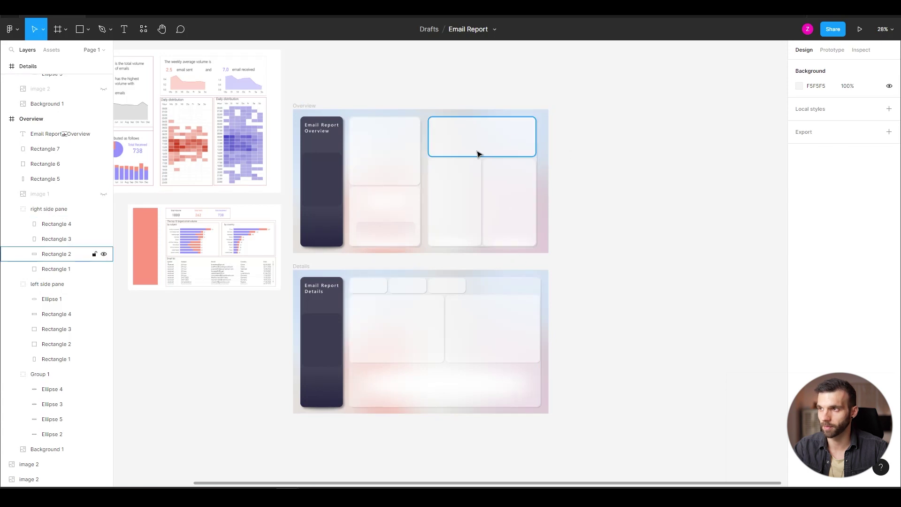
- Switch to the Figma Email Report file and draw a vertical line about 105 long mid-width in the Overview frame's upper-right panel
scroll(477, 151, up, 5)
key(l)
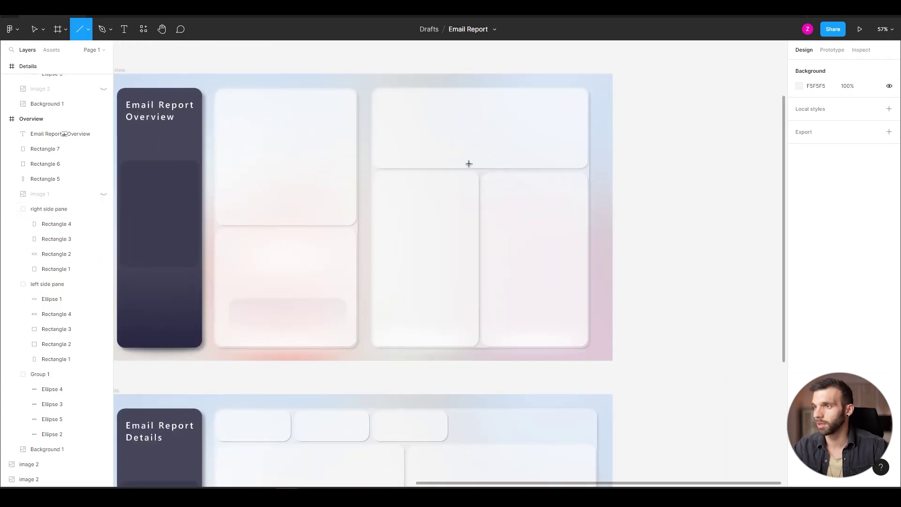
drag(478, 159, 478, 132)
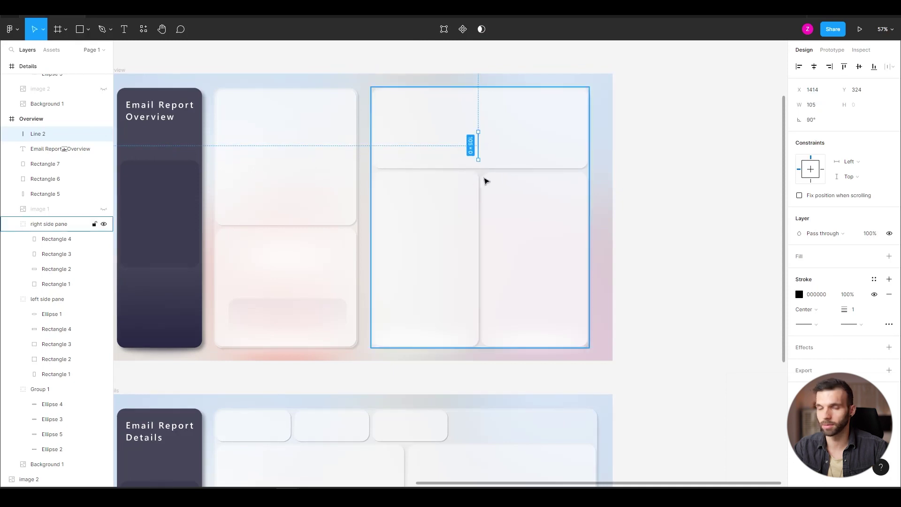
- Set the vertical divider line's stroke opacity to 35% and its stroke weight to 3
scroll(463, 137, up, 4)
scroll(514, 161, up, 5)
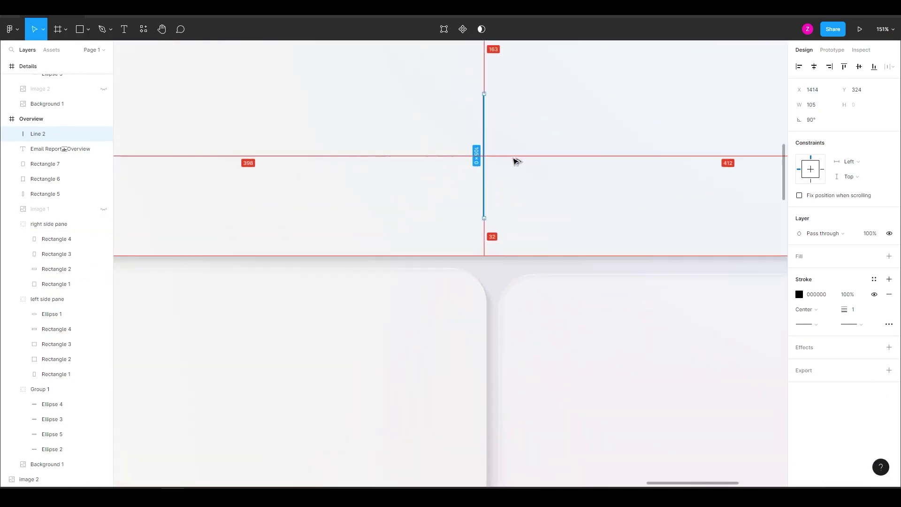
click(852, 299)
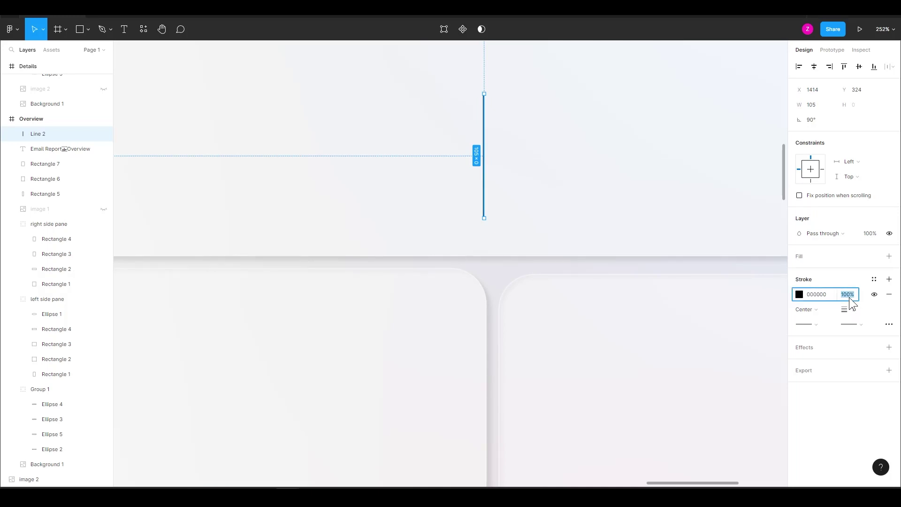
key(Return)
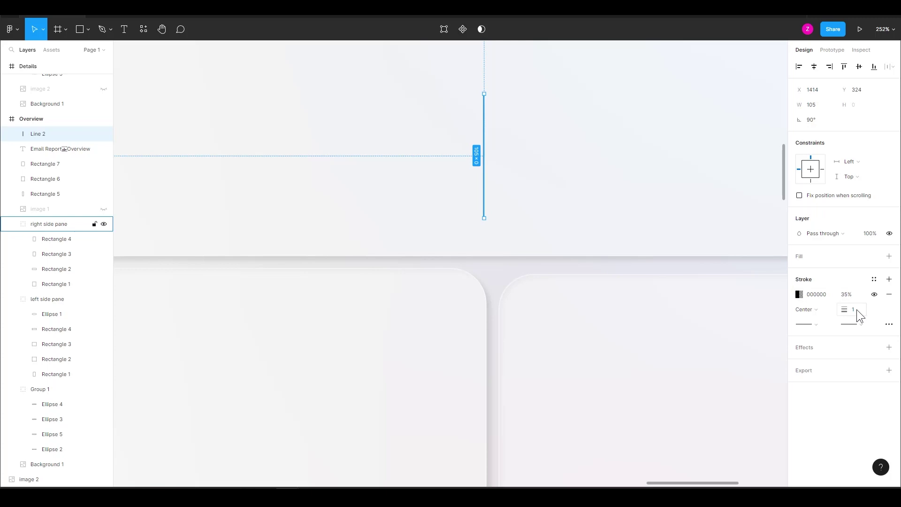
key(Return)
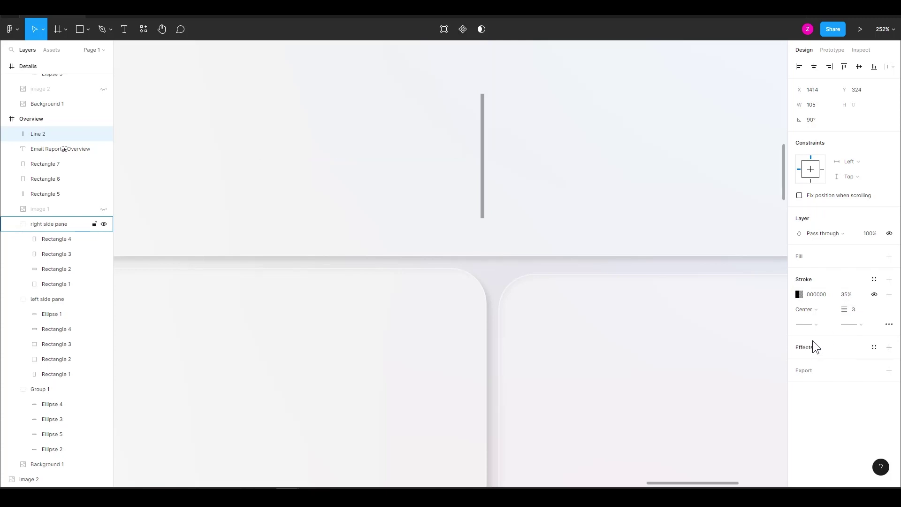
- Give the vertical divider line rounded end caps and add an inner shadow effect to it
click(811, 323)
click(822, 400)
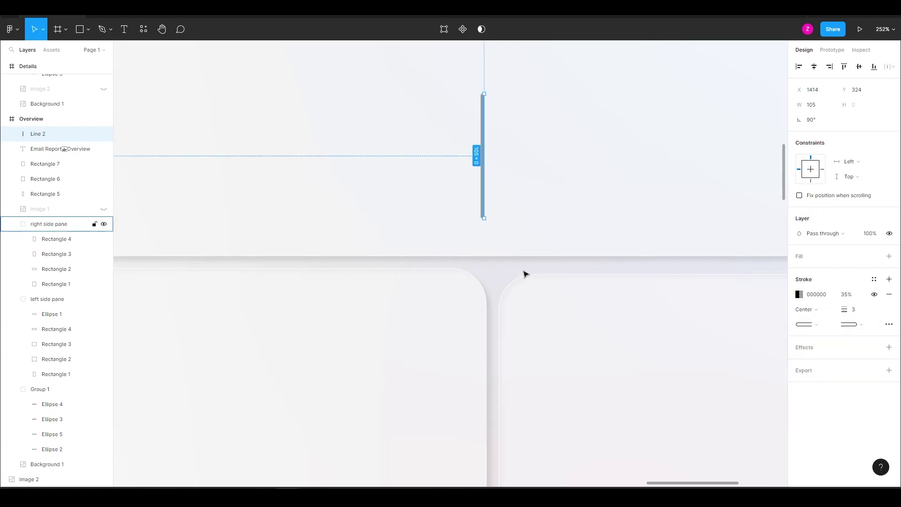
click(889, 348)
click(823, 364)
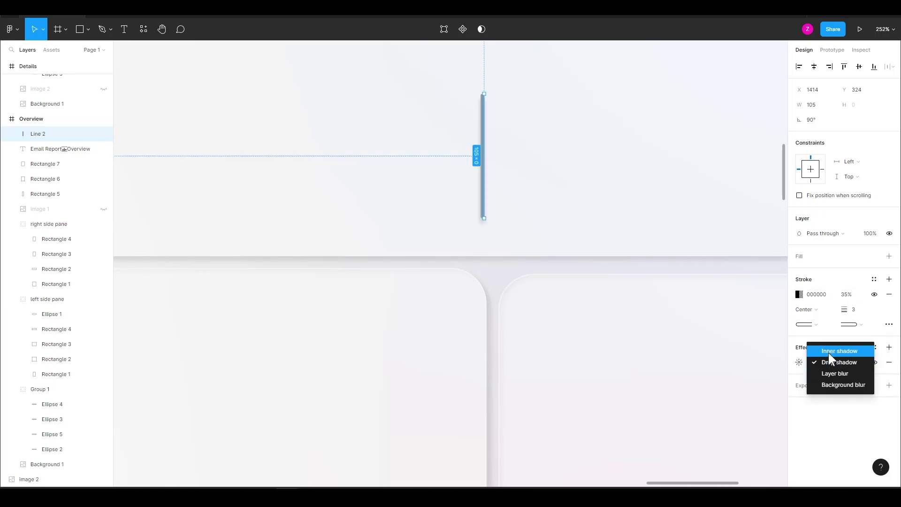
click(829, 353)
- Set the divider line's inner shadow to X 1, Y 0, blur 1 and 10% opacity
click(798, 363)
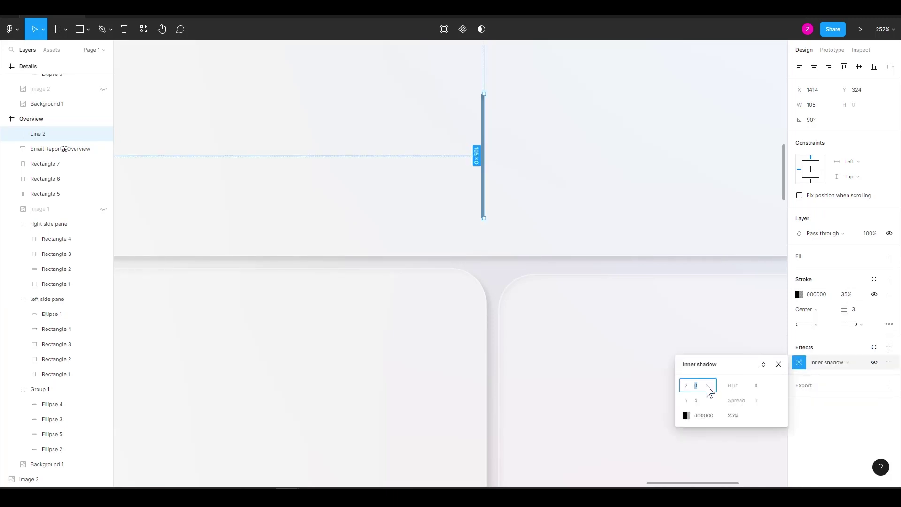
text(10)
key(Tab)
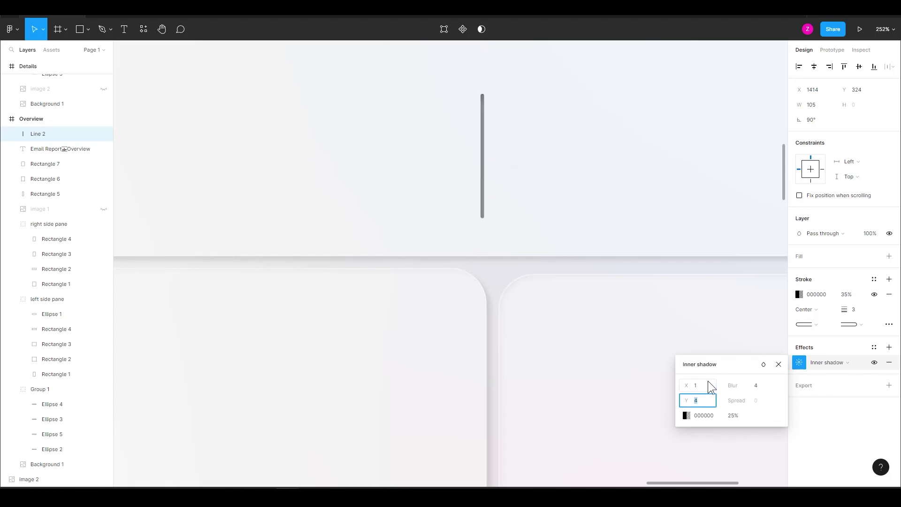
click(751, 386)
text(1)
key(Tab)
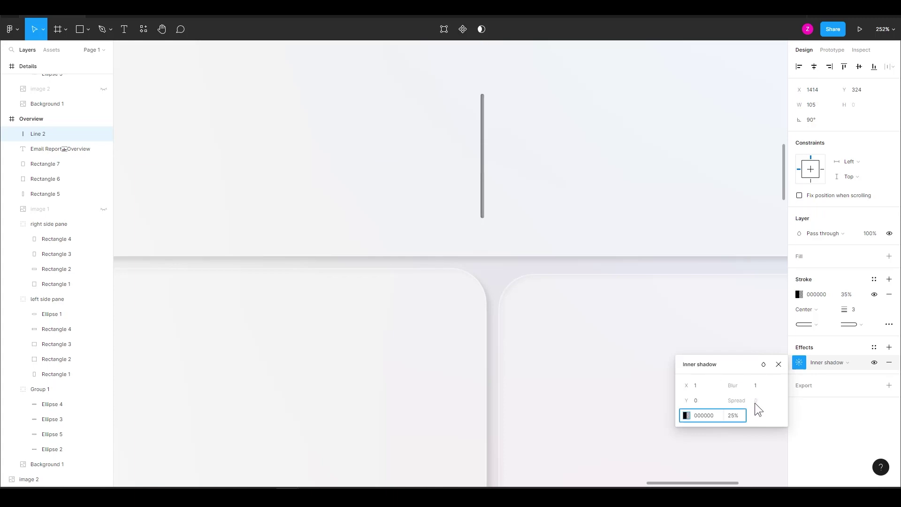
key(Escape)
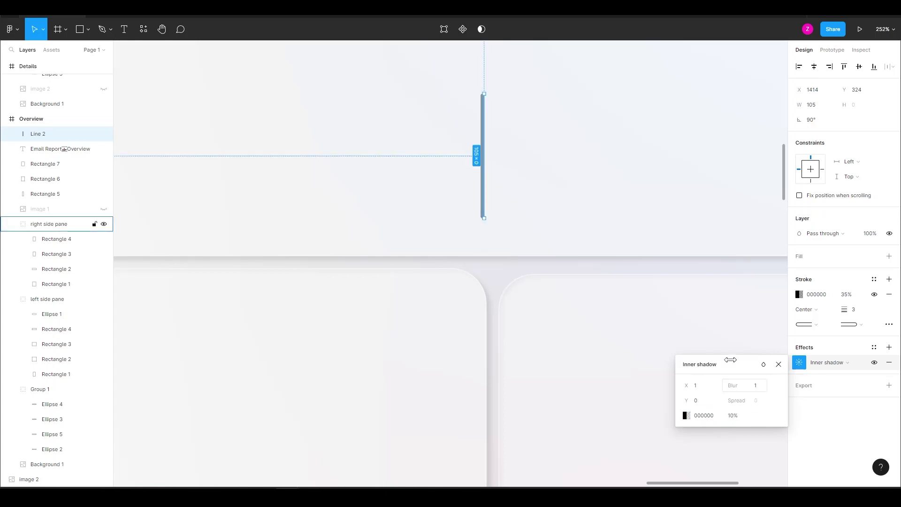
- Set the divider line's stroke opacity to 20%
scroll(385, 292, down, 3)
scroll(384, 292, down, 5)
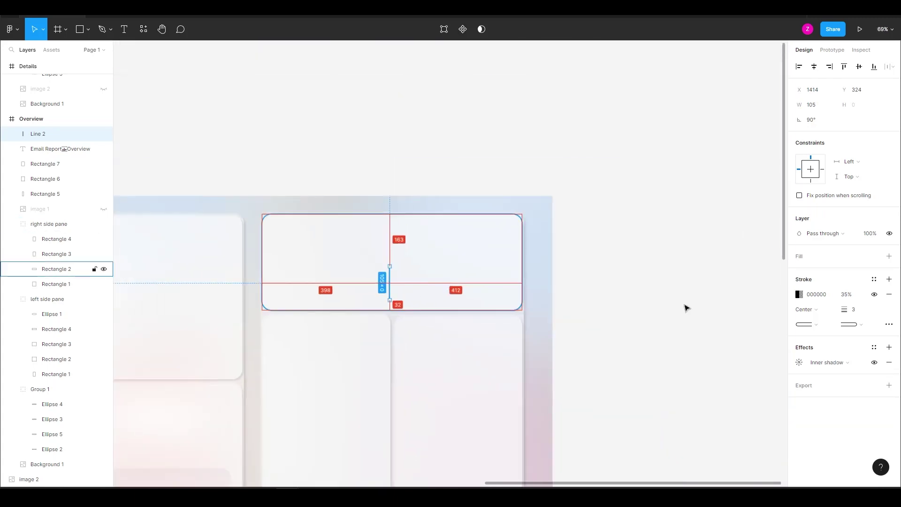
click(874, 294)
click(875, 295)
click(847, 296)
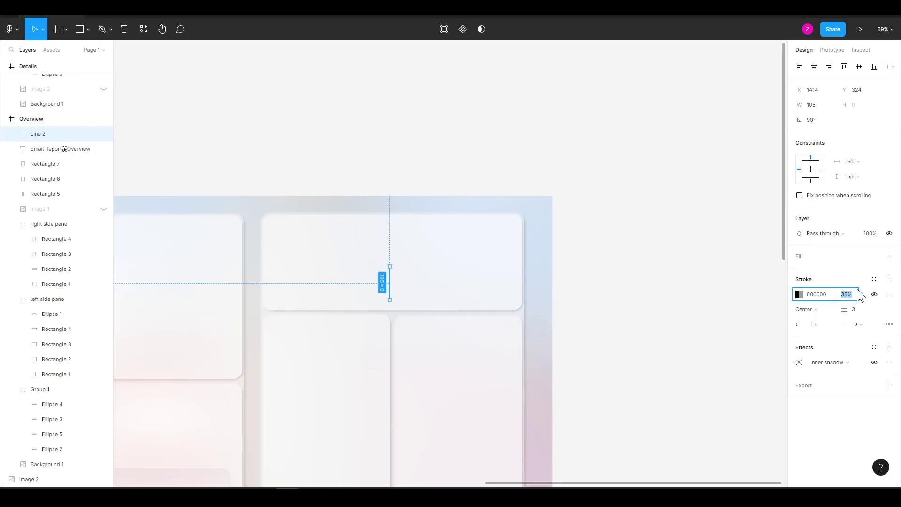
text(20)
key(Return)
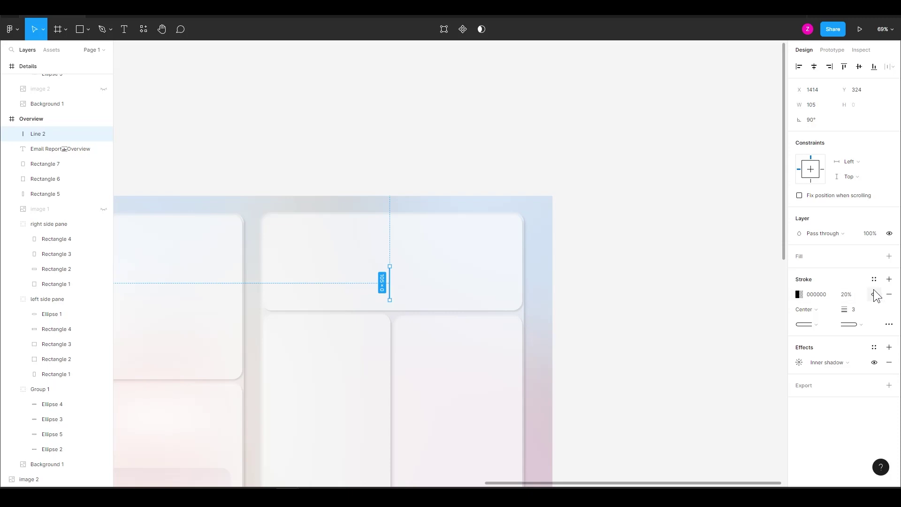
- Export the divider line as a 1x PNG and save the file
scroll(387, 281, up, 5)
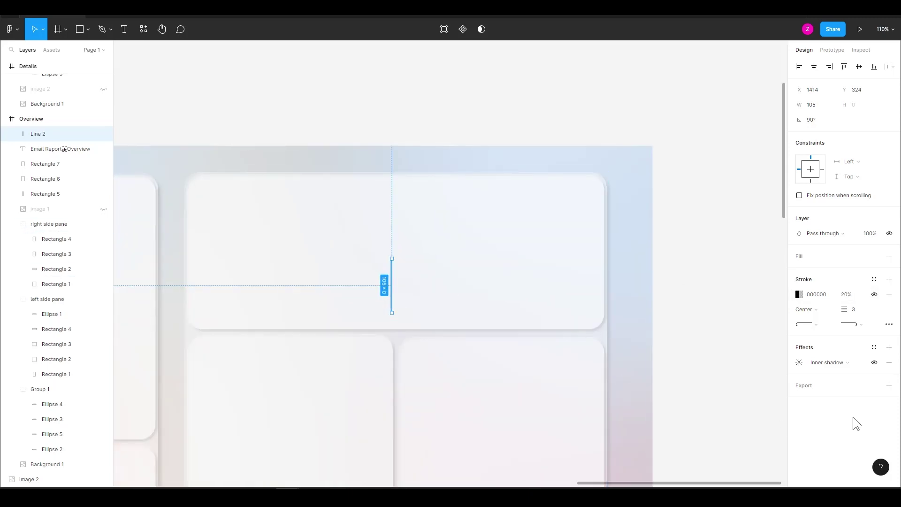
click(872, 385)
click(819, 421)
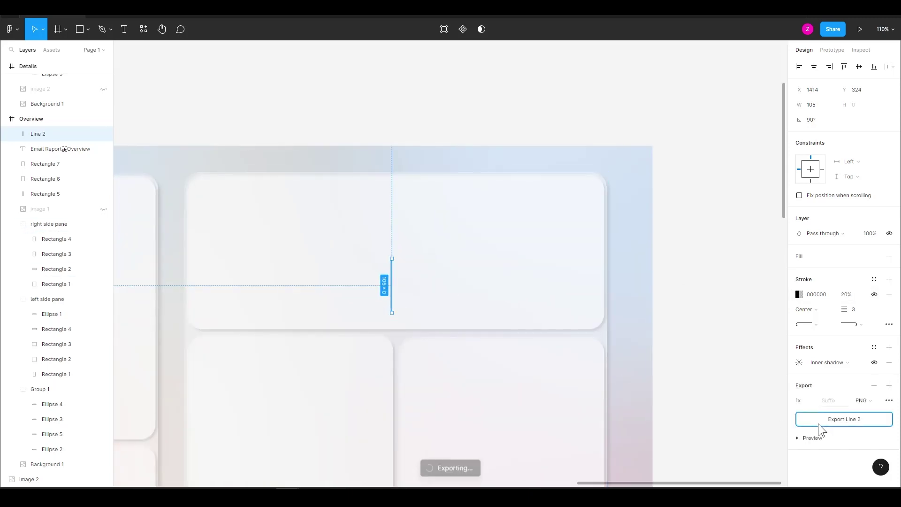
click(369, 235)
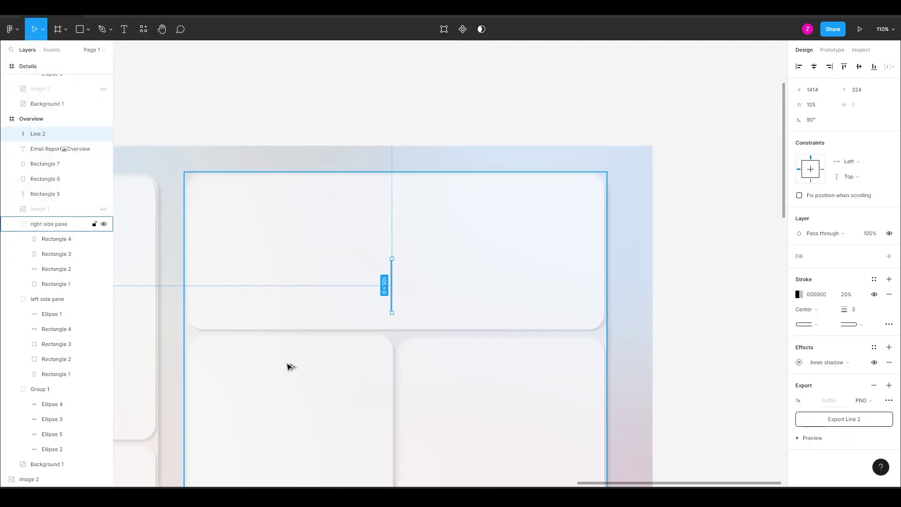
- Switch to the Power BI Email Report and insert the exported divider line image on the Overview page
key(alt+Tab)
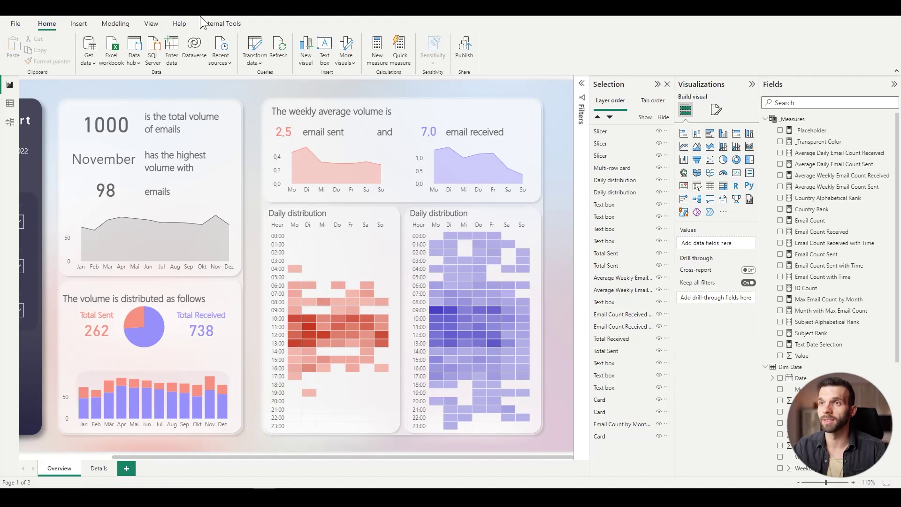
click(85, 22)
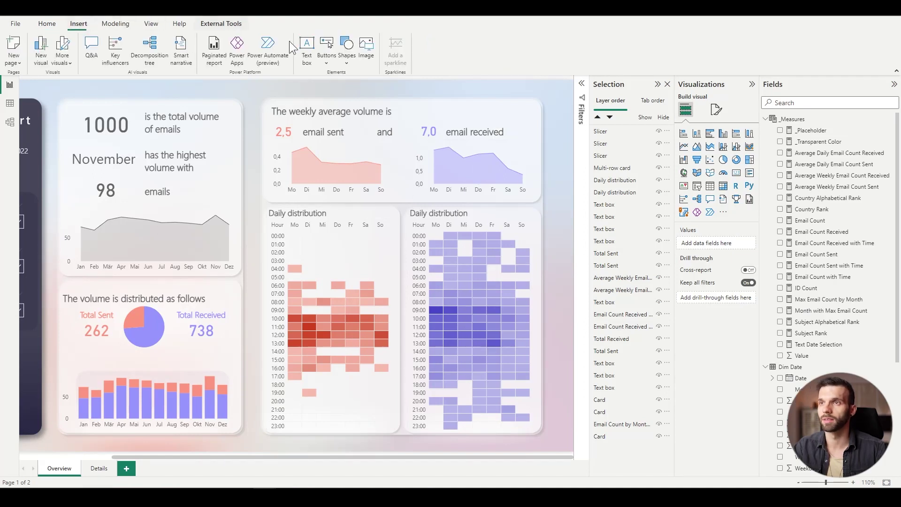
click(366, 47)
click(369, 96)
click(359, 240)
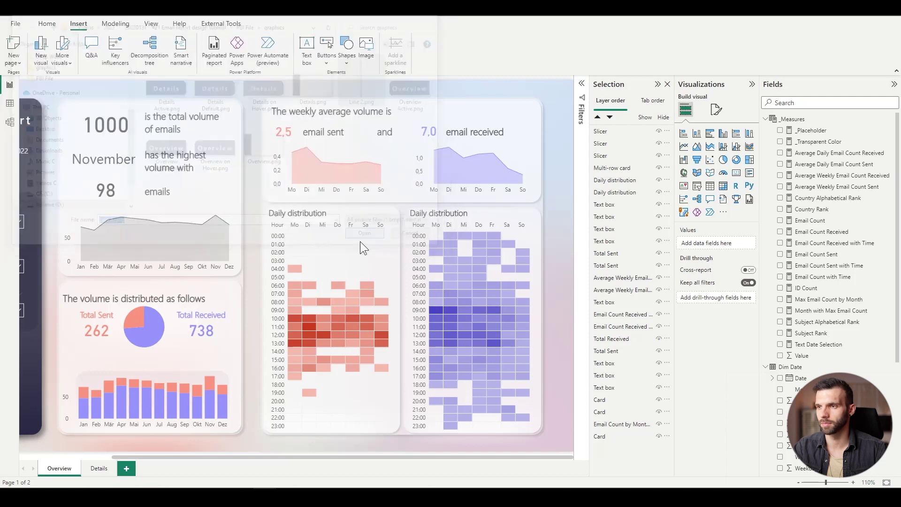
- Place the divider line image between the sent and received weekly average charts
drag(22, 382, 356, 185)
scroll(356, 185, up, 2)
scroll(361, 199, down, 4)
key(Escape)
click(427, 149)
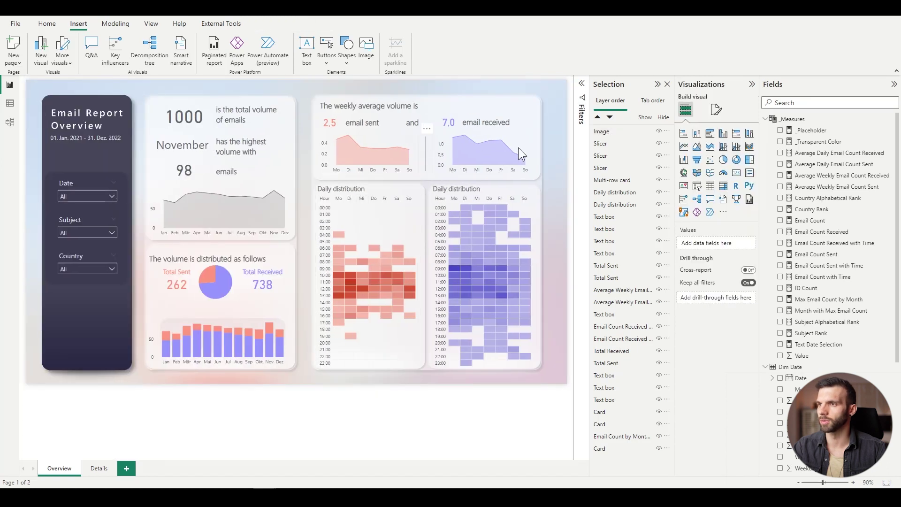
click(548, 140)
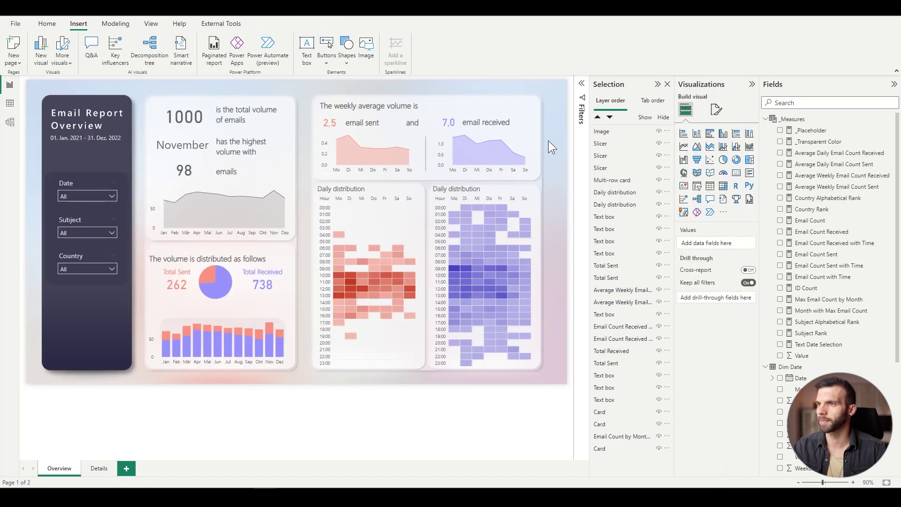
- Move the "and" text box to the right so it sits above the divider line
click(409, 116)
drag(410, 115, 422, 115)
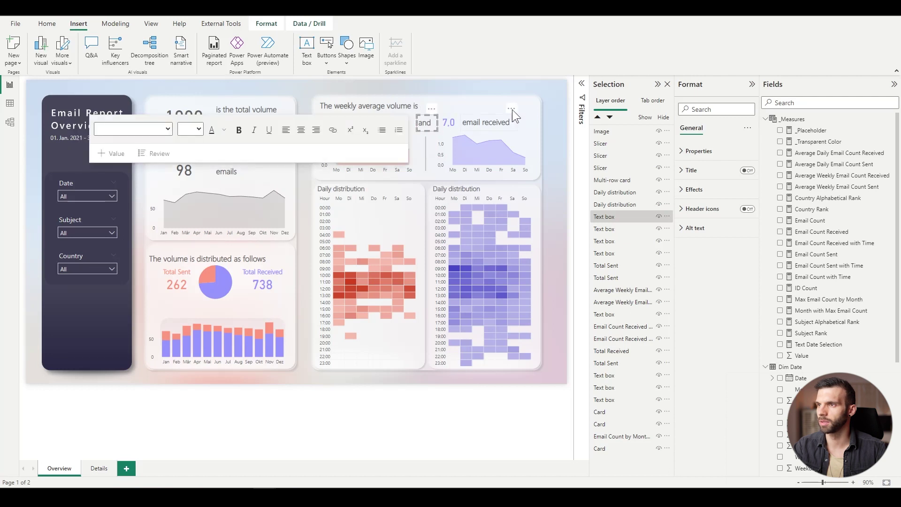
click(556, 133)
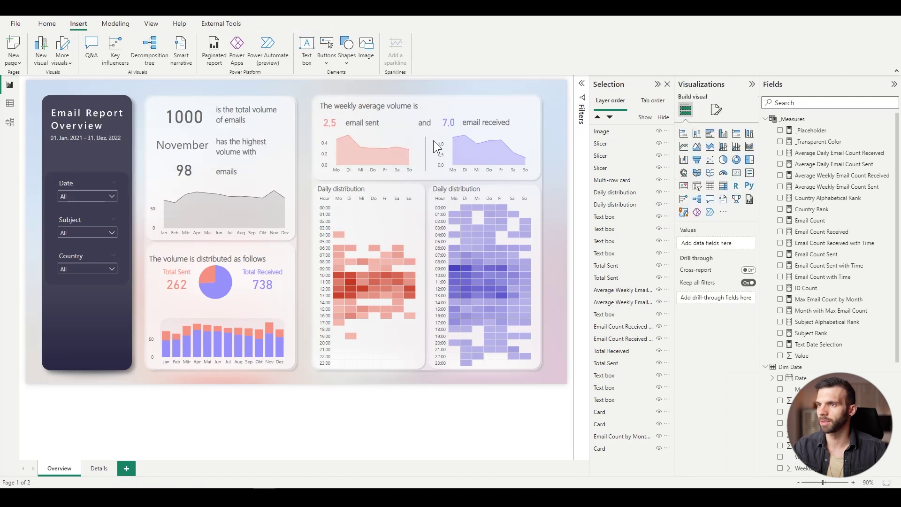
- Change the weekly average labels to read "emails sent" and "emails received"
click(372, 123)
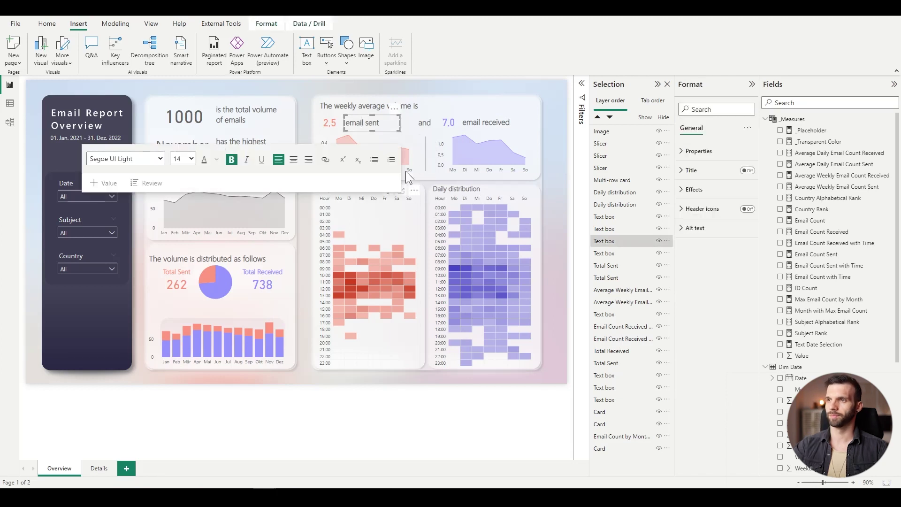
text(S)
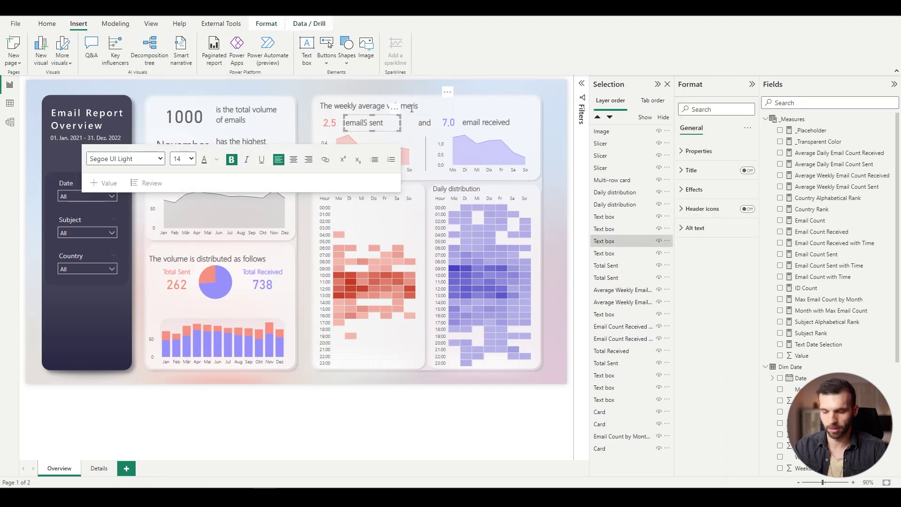
click(481, 123)
text(s)
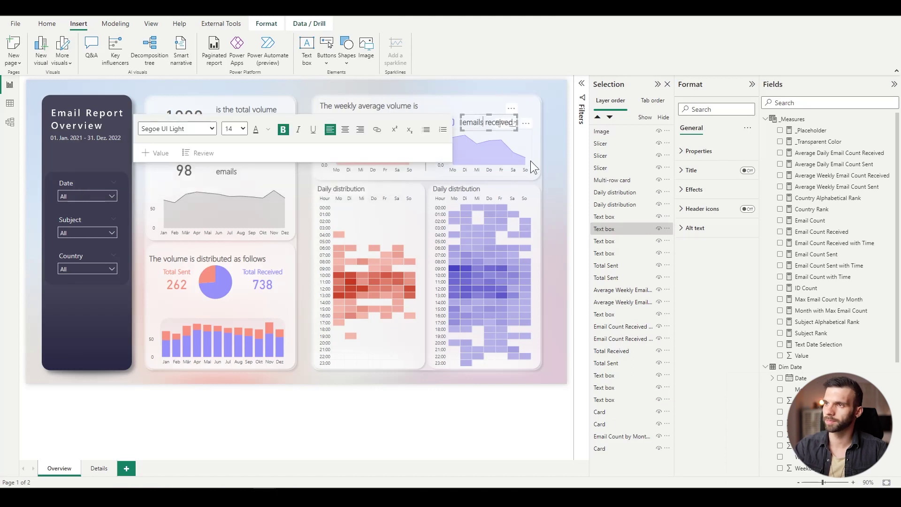
click(560, 107)
- Widen the highest-volume month card on both sides so that "November" fits in full
scroll(314, 266, up, 1)
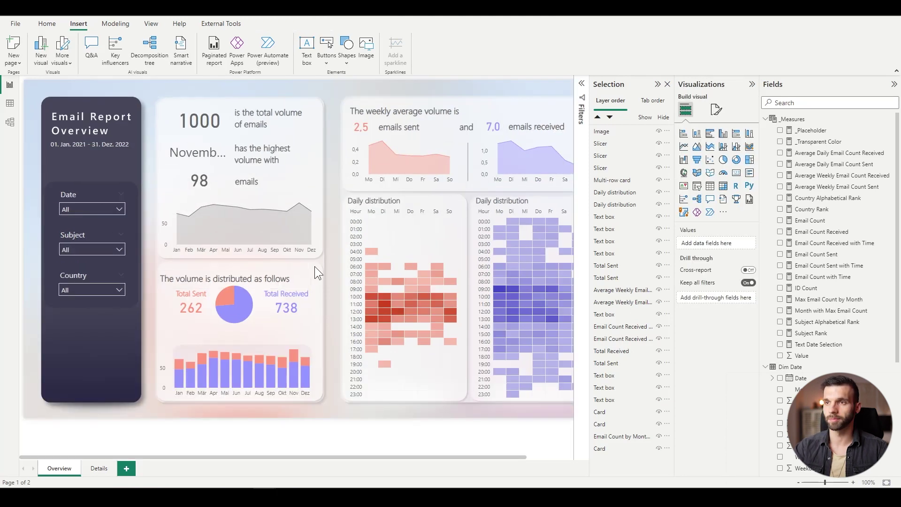
click(199, 159)
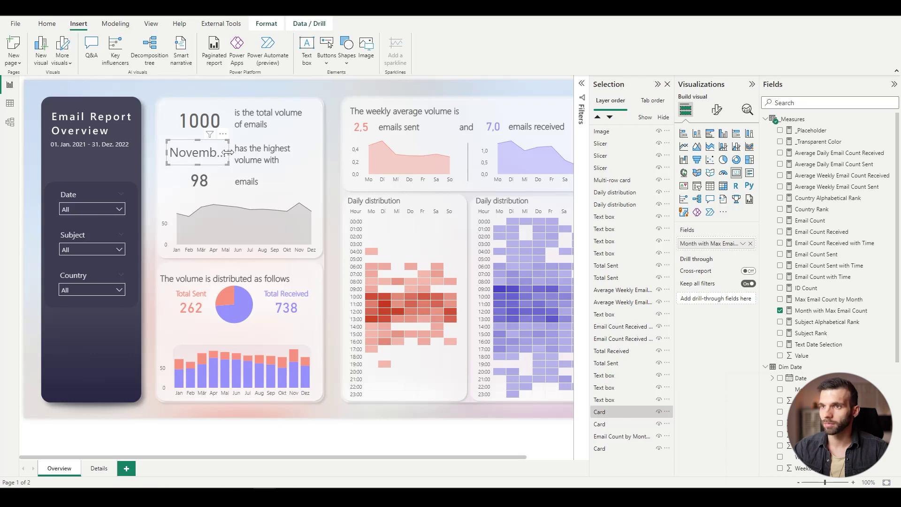
drag(229, 153, 233, 160)
drag(165, 152, 161, 157)
drag(235, 153, 236, 153)
- Align the total volume, month and highest email count cards to a common center
ctrl+click(199, 187)
ctrl+click(193, 123)
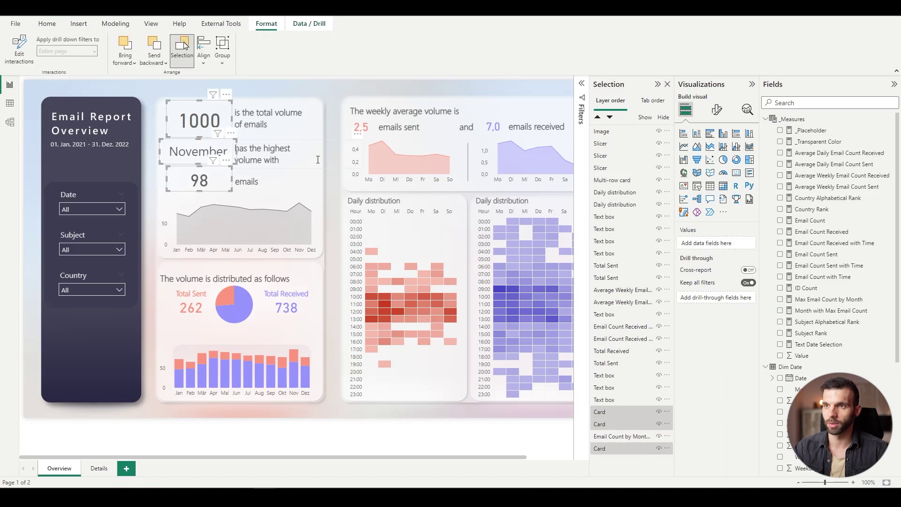
click(203, 59)
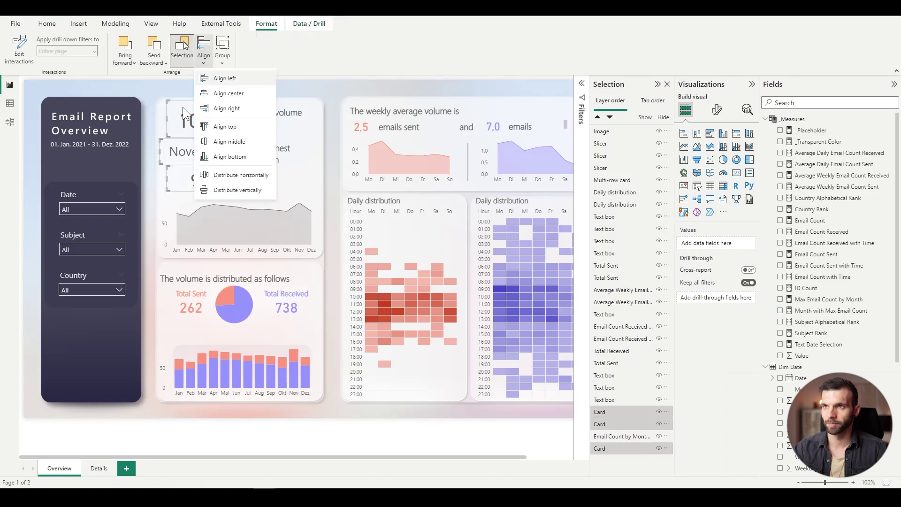
click(180, 121)
ctrl+click(196, 148)
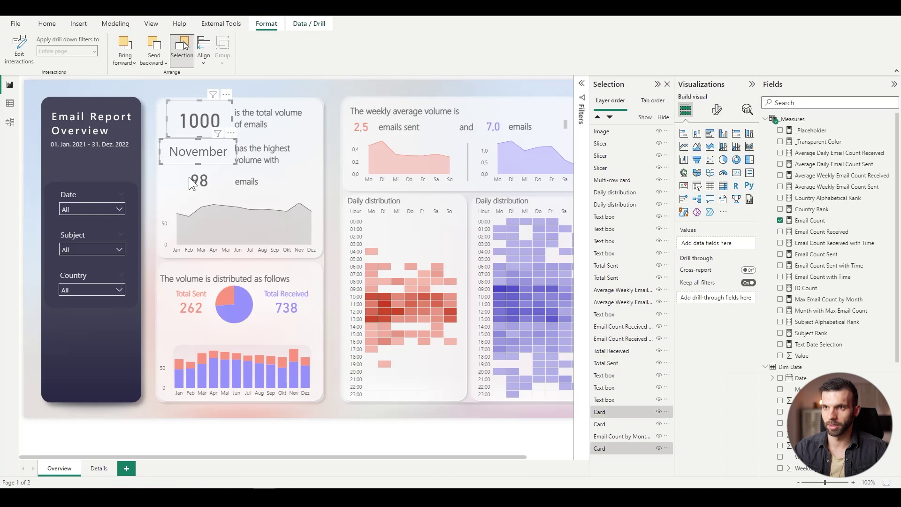
ctrl+click(190, 182)
click(204, 58)
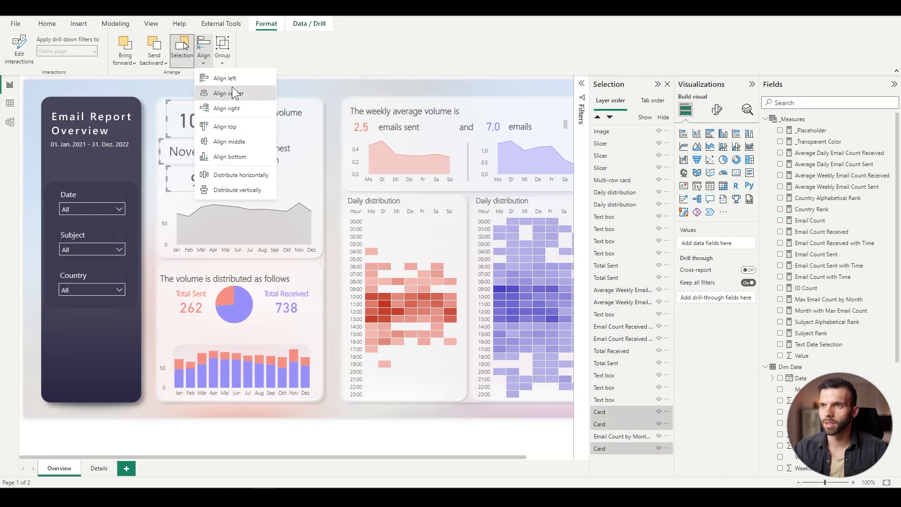
click(233, 92)
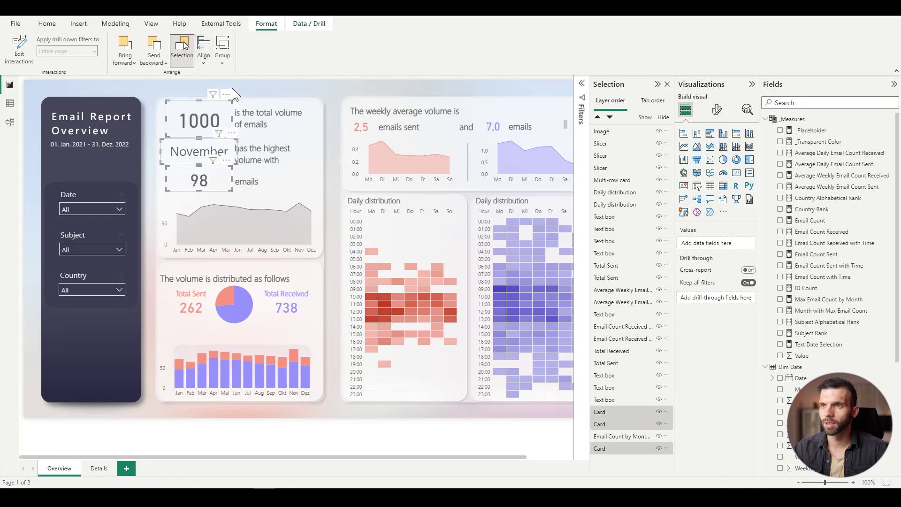
click(341, 189)
- Copy the Date, Subject and Country slicers and the date range card to the Details page, keeping them in sync
click(83, 197)
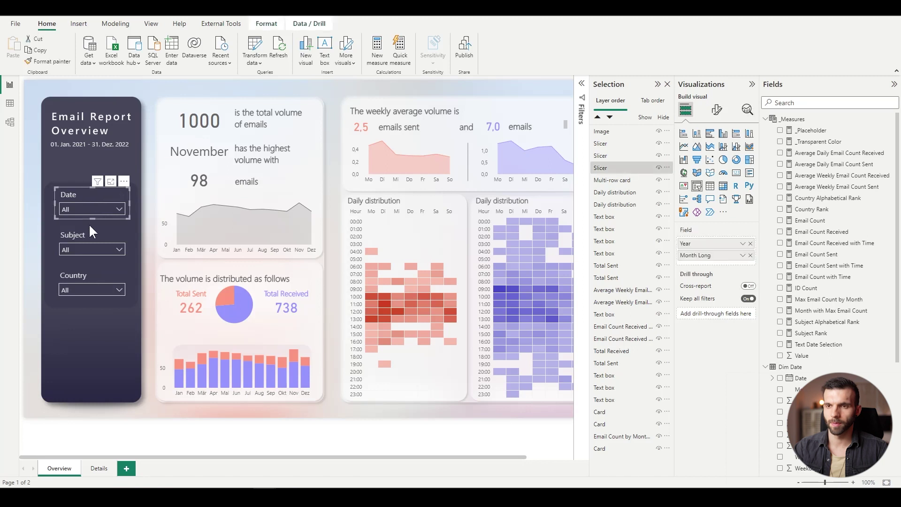
ctrl+click(83, 235)
ctrl+click(76, 275)
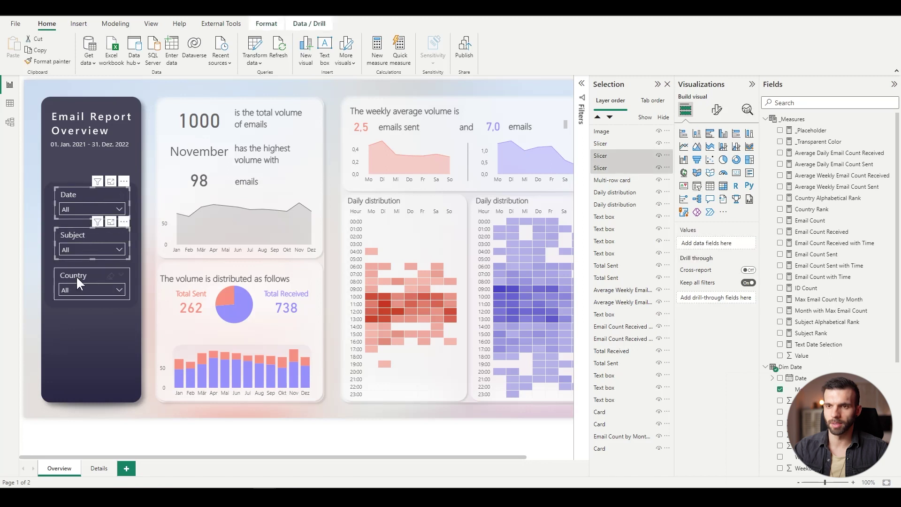
ctrl+click(69, 142)
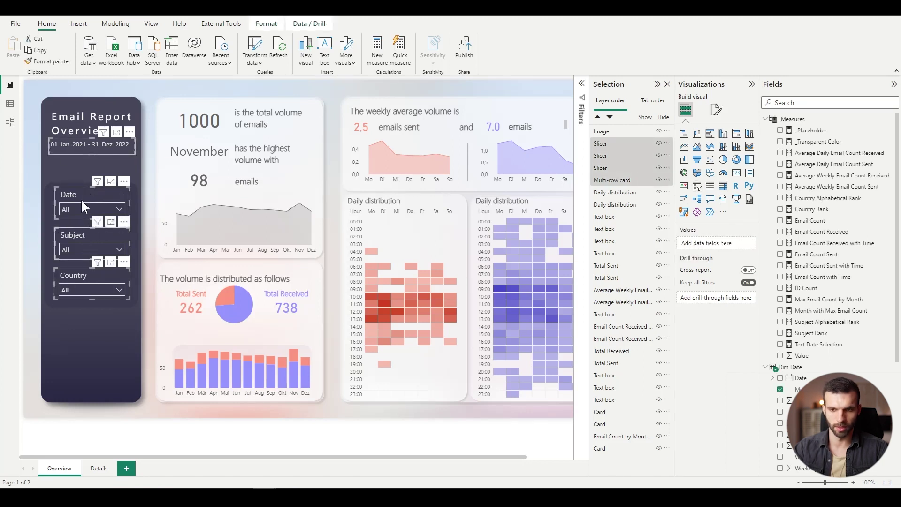
click(95, 468)
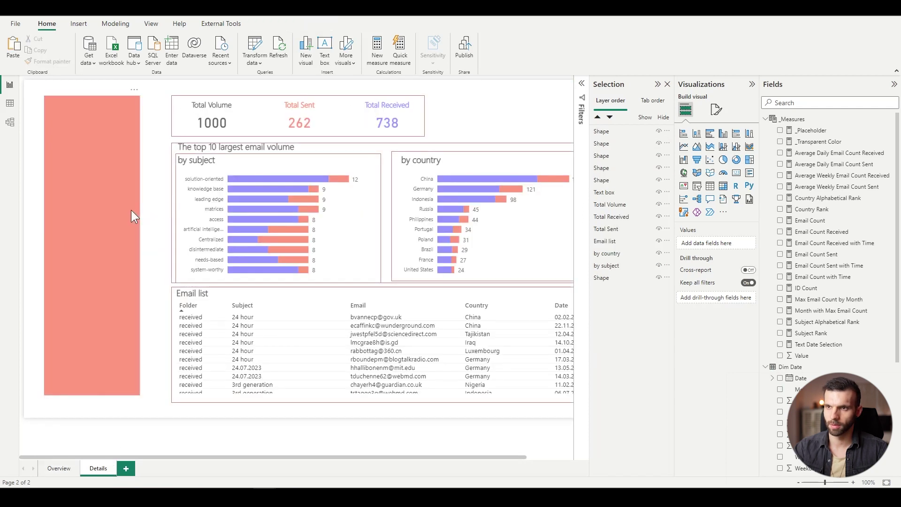
key(ctrl+v)
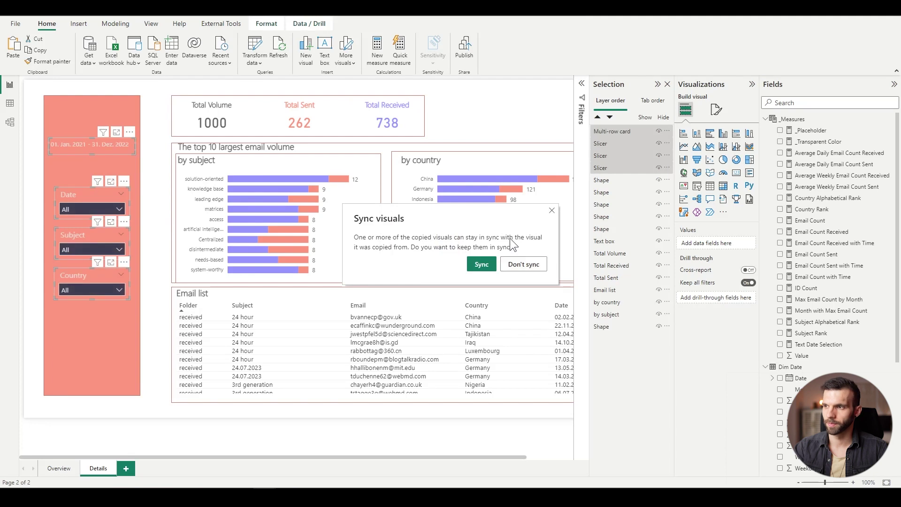
click(481, 263)
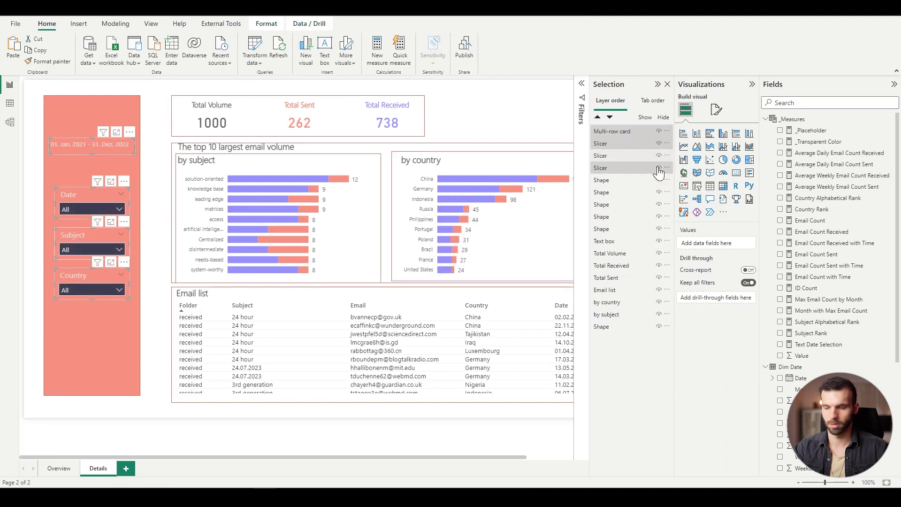
- Group the three slicers and the date range card and name the group "filters"
ctrl+click(605, 155)
key(ctrl+g)
double_click(618, 133)
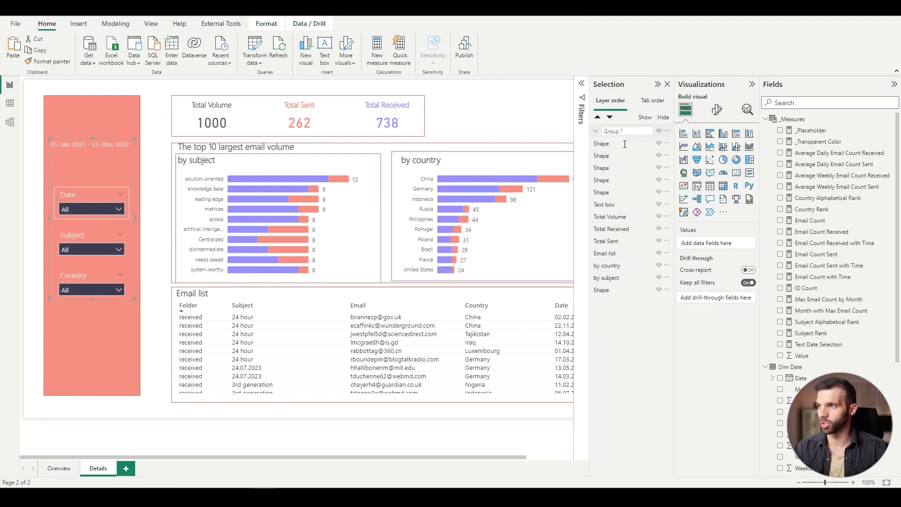
text(filters)
key(Return)
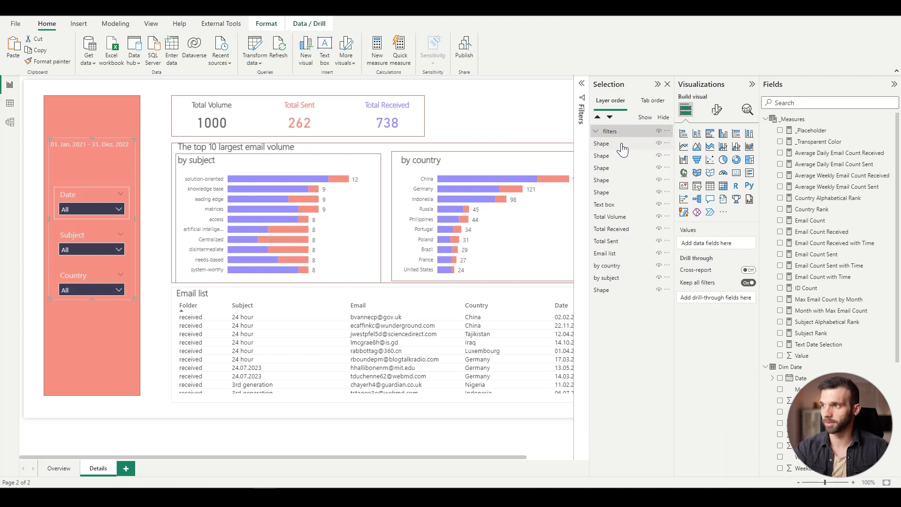
- Delete the coral sidebar shape and the placeholder outline shapes around the cards, charts and email list
click(125, 109)
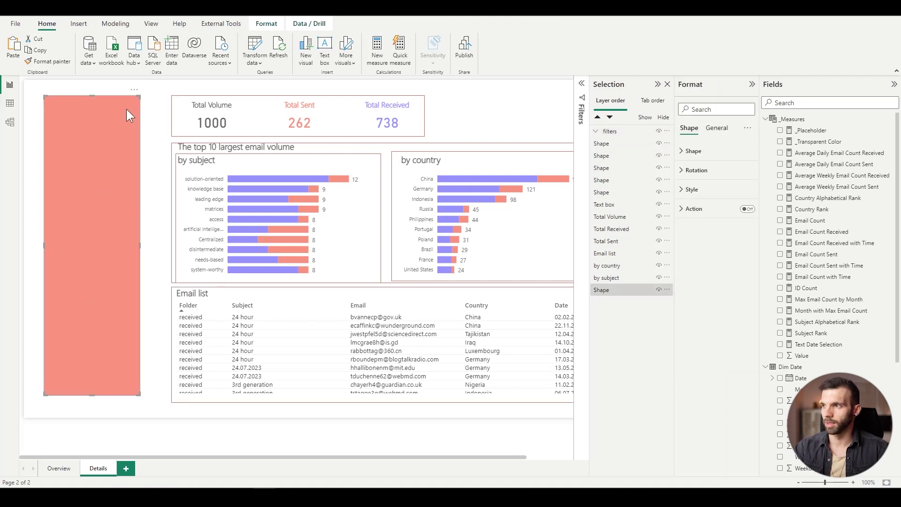
key(Delete)
click(601, 143)
shift+click(605, 181)
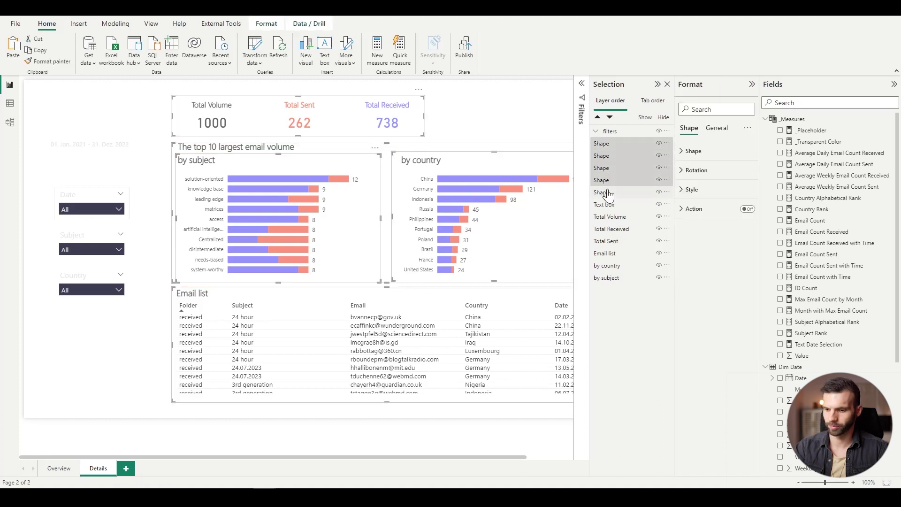
key(Delete)
- Set Details.png as the Details page's canvas background with the image fit set to Fit
click(716, 109)
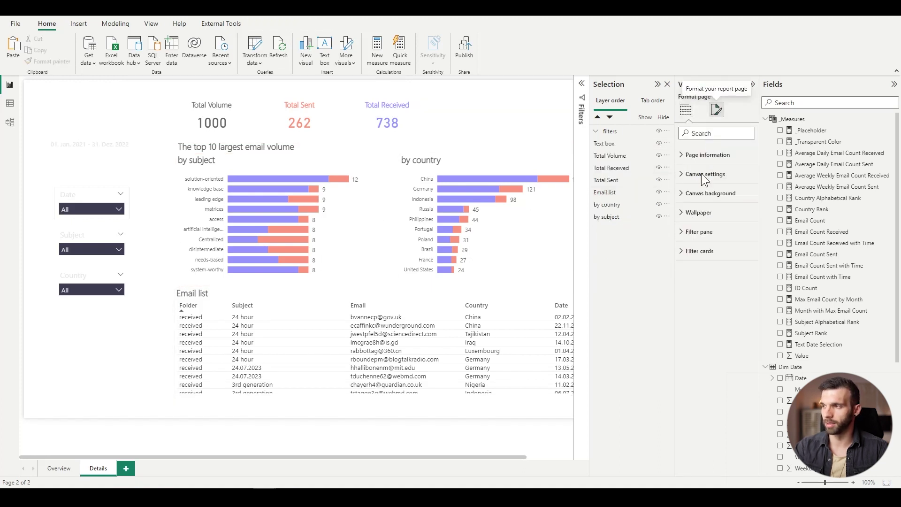
click(693, 197)
click(709, 246)
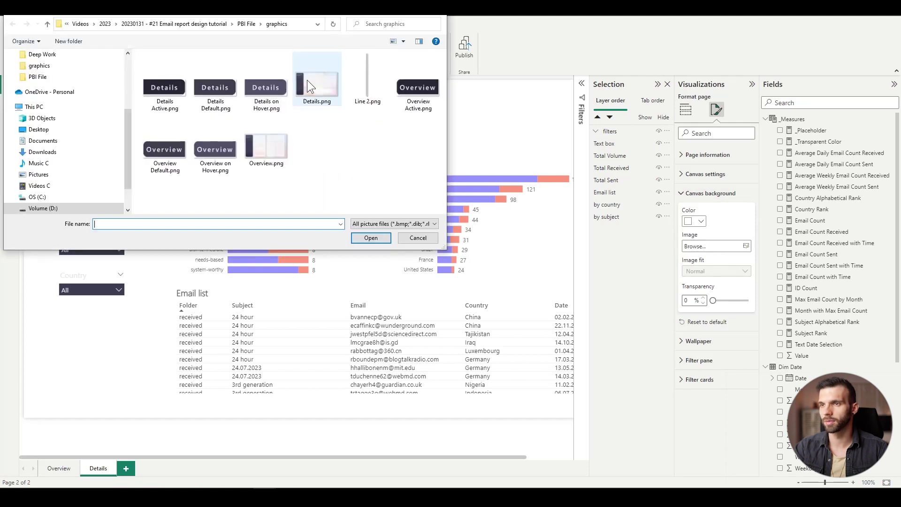
click(314, 91)
click(371, 238)
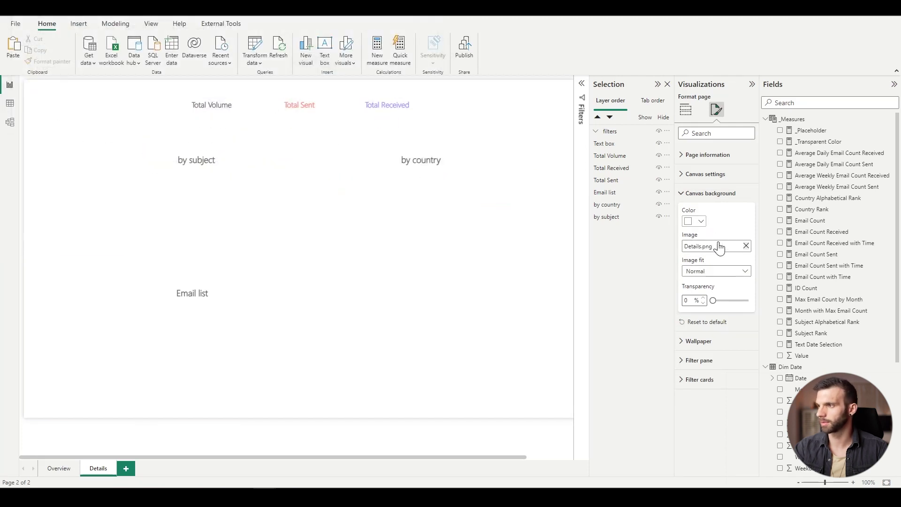
click(722, 272)
click(696, 297)
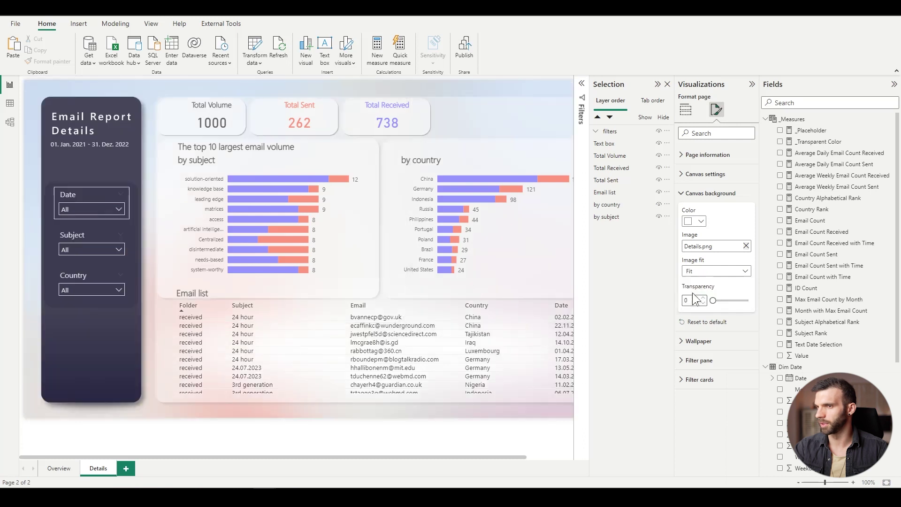
scroll(303, 261, down, 2)
- Switch to Figma and shorten both chart panels in the Details frame together to a height of 484
click(331, 248)
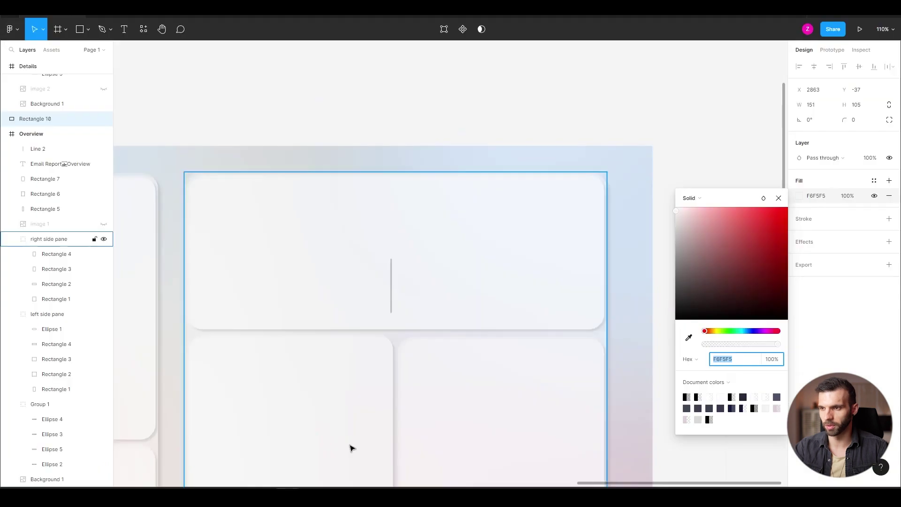
scroll(352, 418, down, 5)
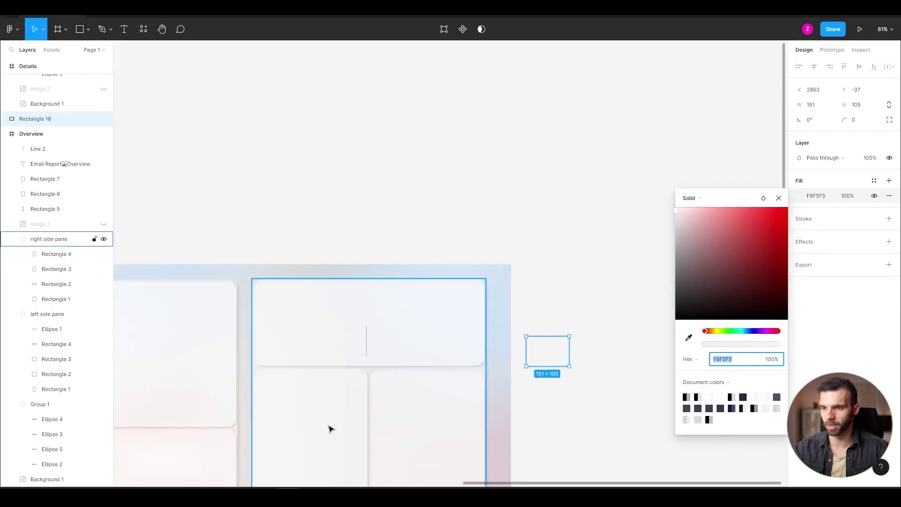
scroll(330, 429, down, 5)
scroll(296, 440, down, 4)
click(230, 399)
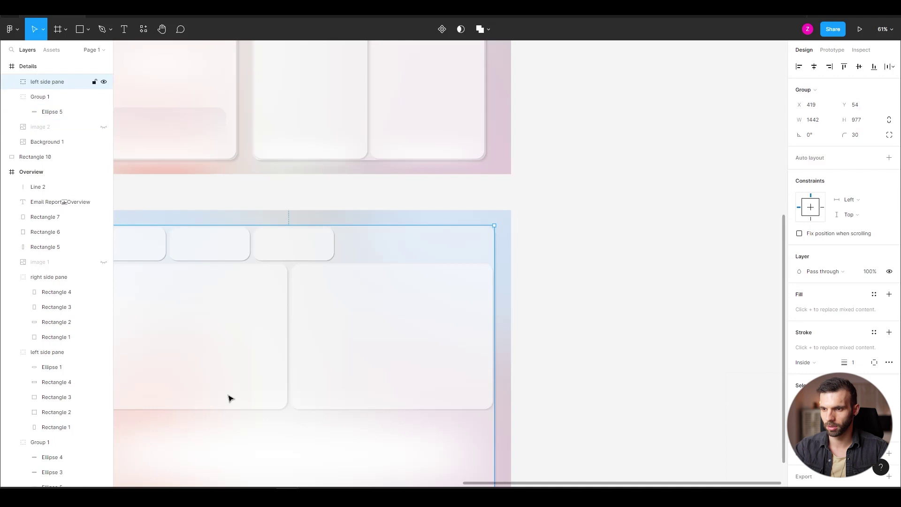
double_click(336, 396)
shift+click(240, 394)
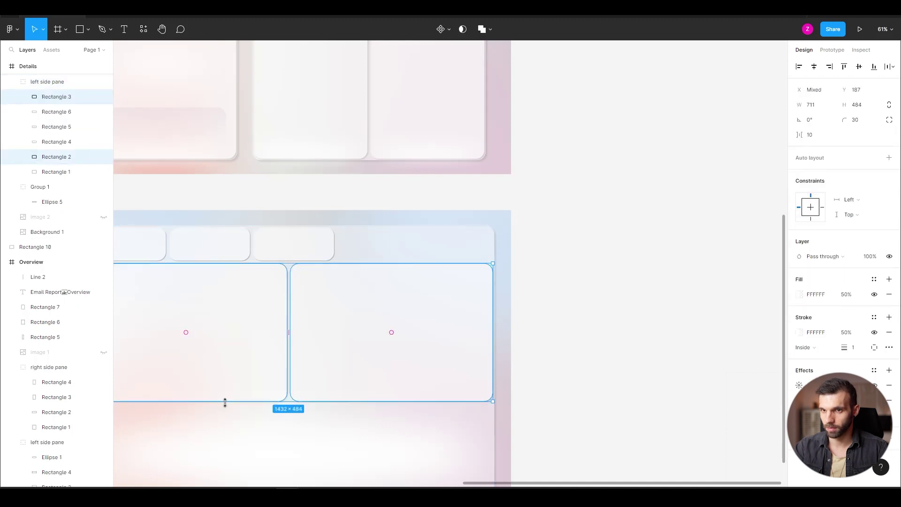
- Check the panels against the Image 2 report screenshot, hide it again and export the Details frame
click(104, 217)
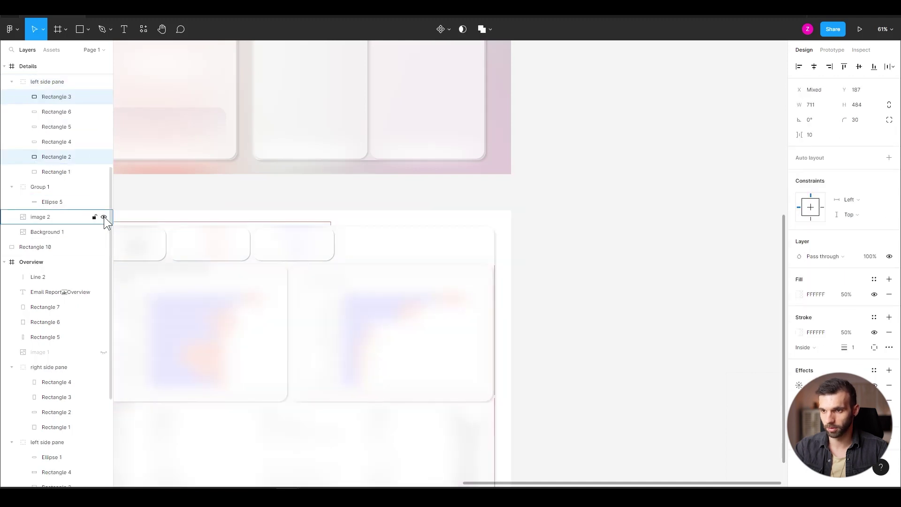
click(104, 216)
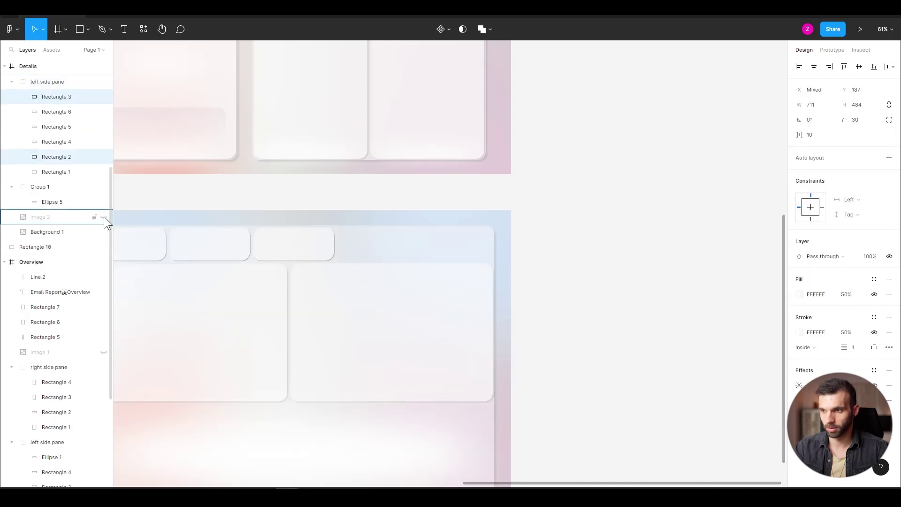
click(612, 304)
click(31, 71)
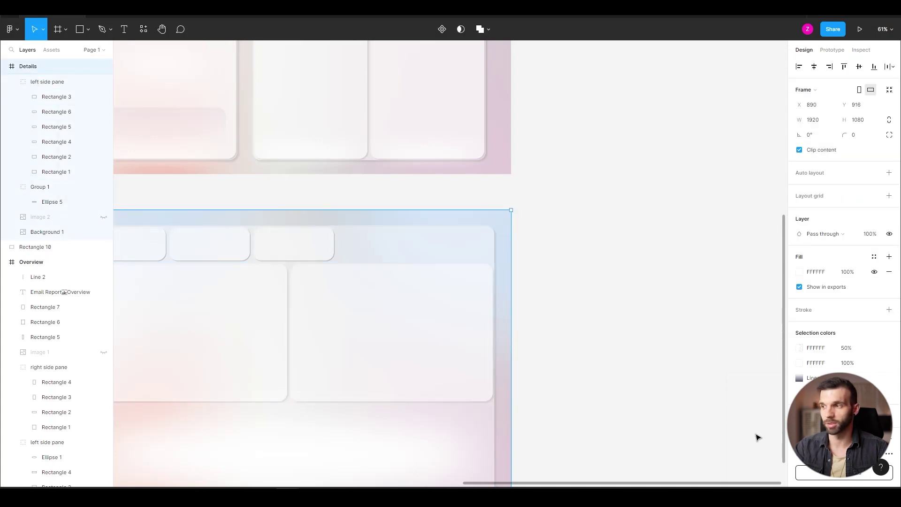
click(845, 475)
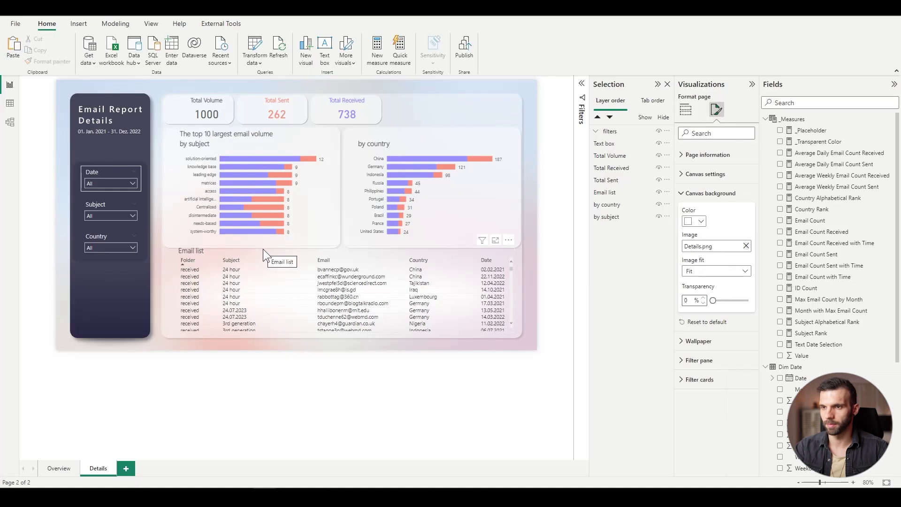
- In Power BI, lower the Email list table's top edge and move both top 10 charts with their heading inside their panels
click(267, 251)
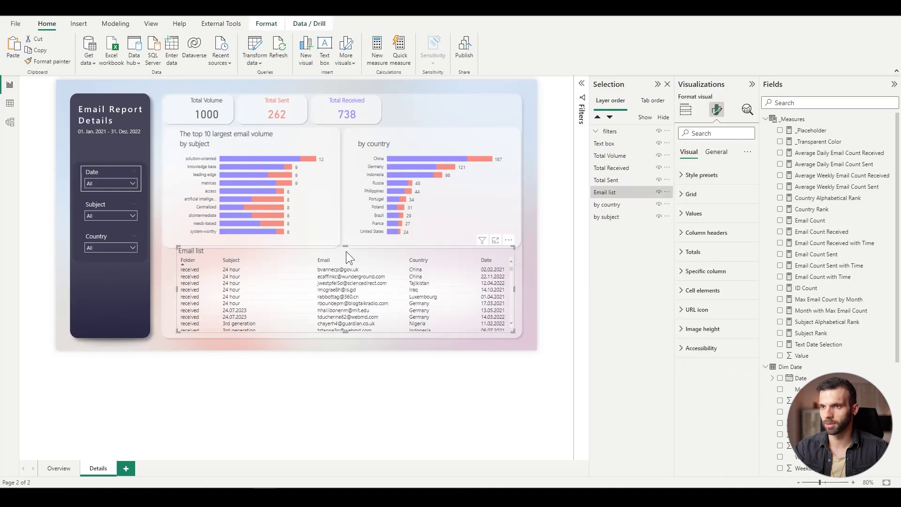
drag(346, 253, 346, 255)
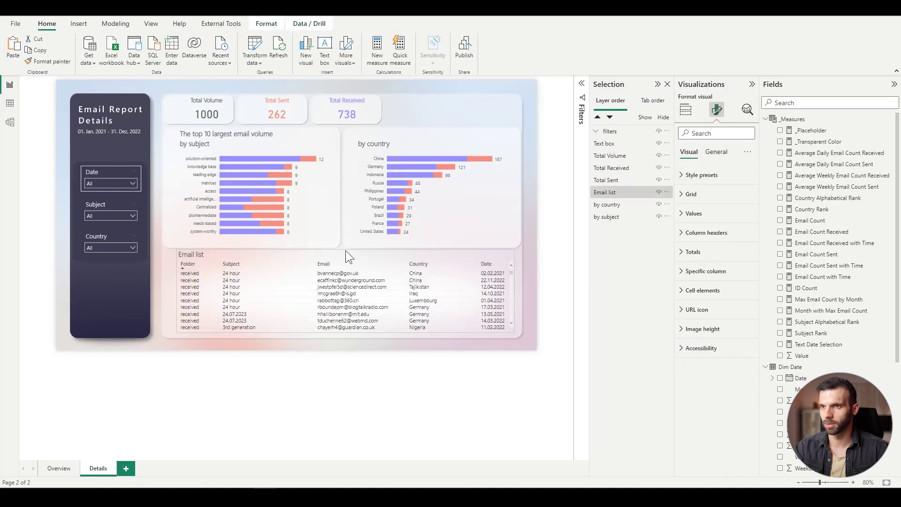
click(392, 148)
ctrl+click(188, 125)
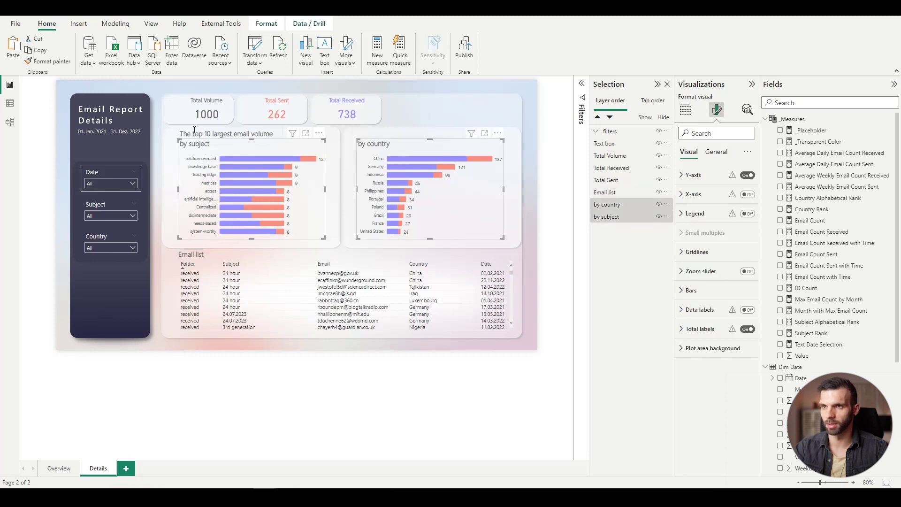
ctrl+click(192, 128)
drag(193, 128, 233, 109)
- Center the Total Volume, Total Sent and Total Received cards within their glass panels
click(184, 134)
click(205, 117)
click(484, 119)
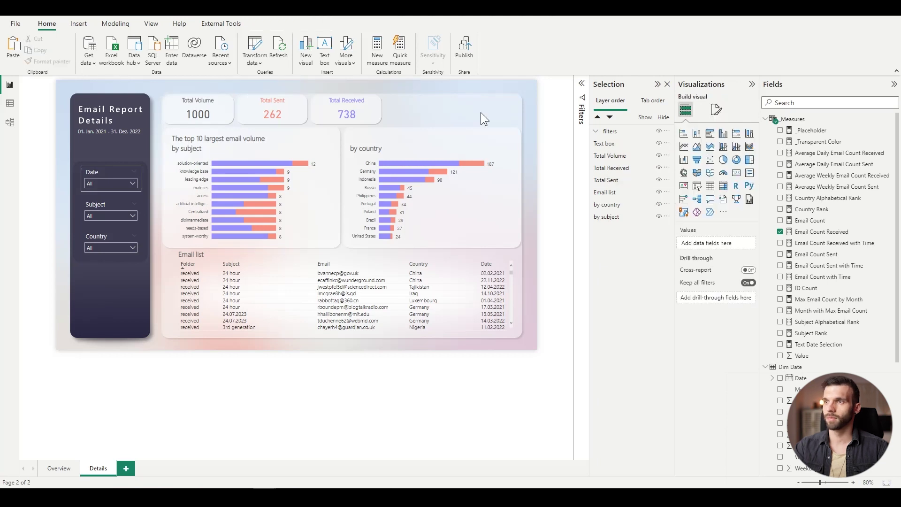
- Inspect the Date slicer's background, visual border and shadow settings for the source of its outline
click(102, 179)
click(46, 232)
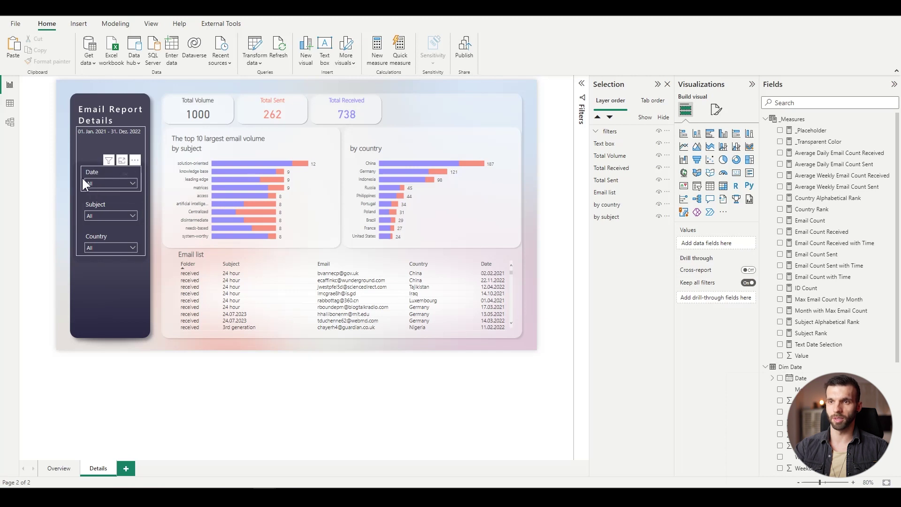
click(96, 177)
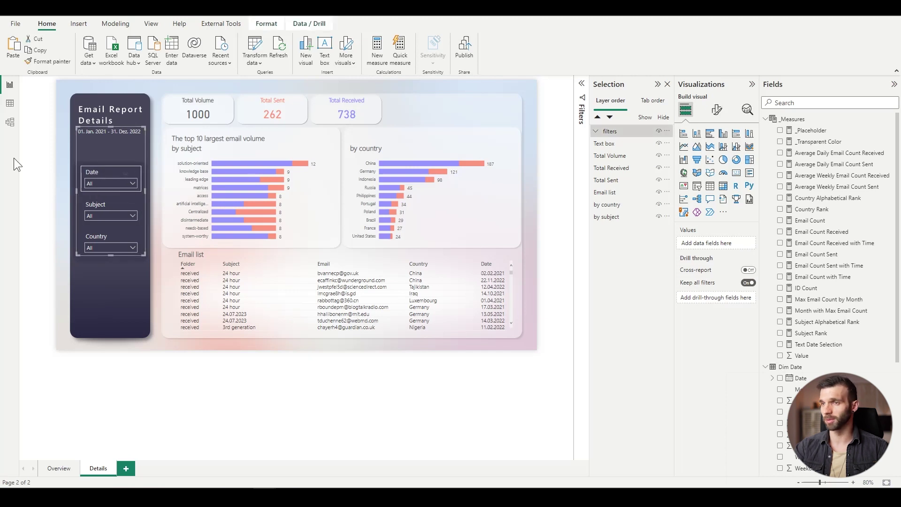
click(93, 175)
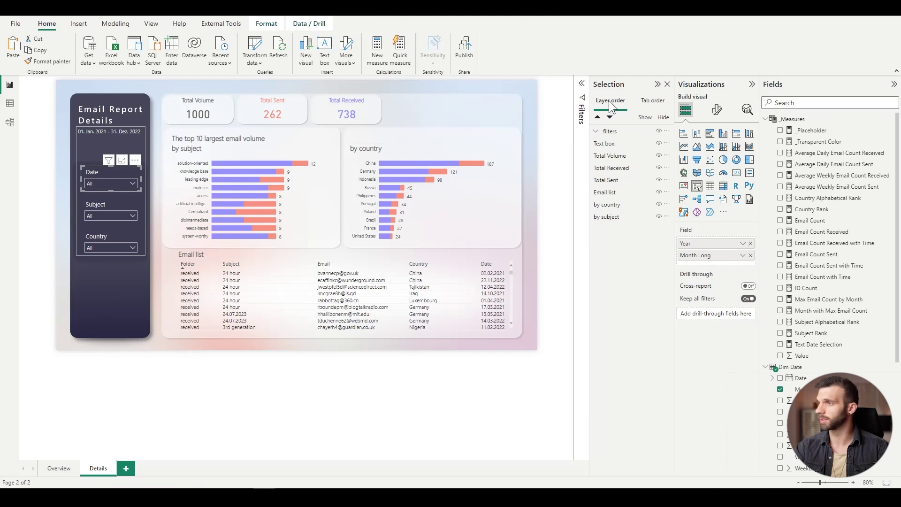
click(718, 111)
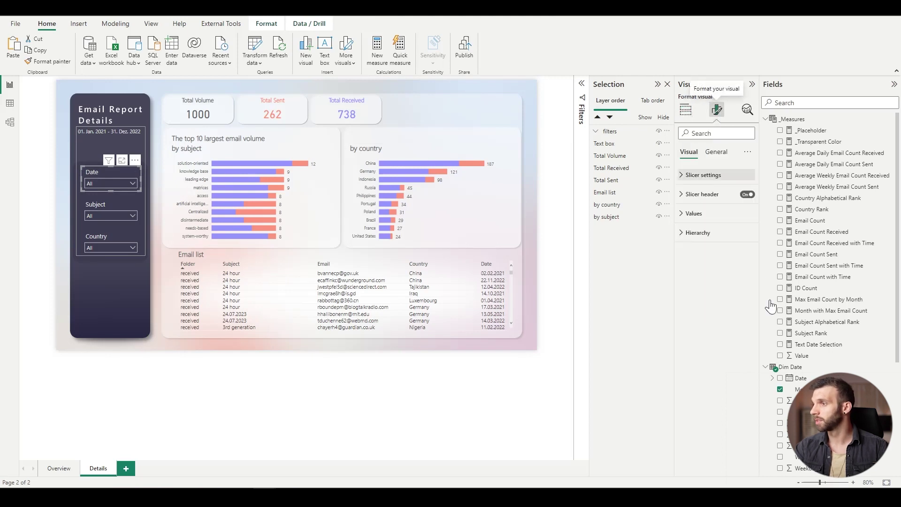
click(717, 152)
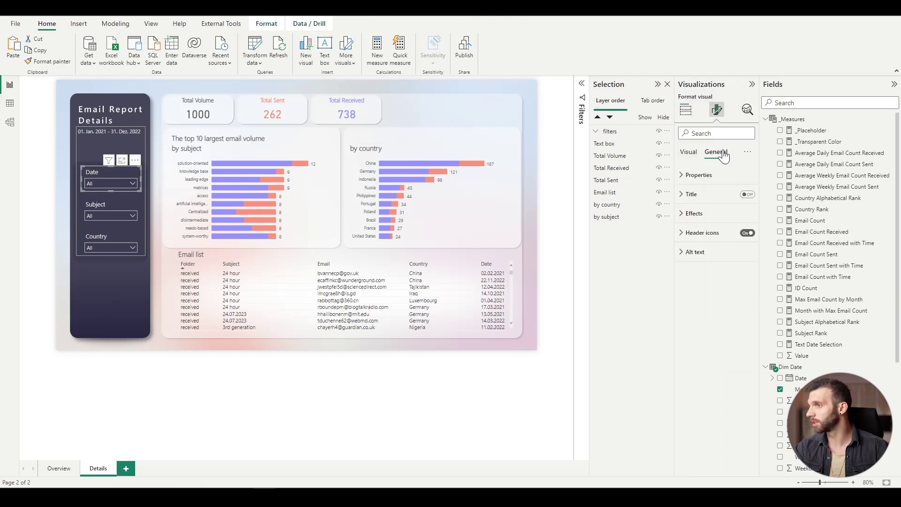
click(695, 214)
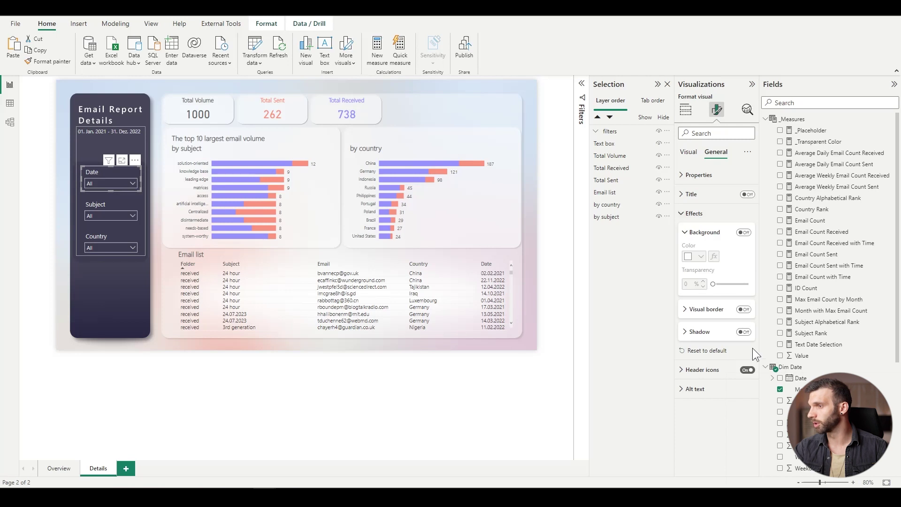
click(113, 304)
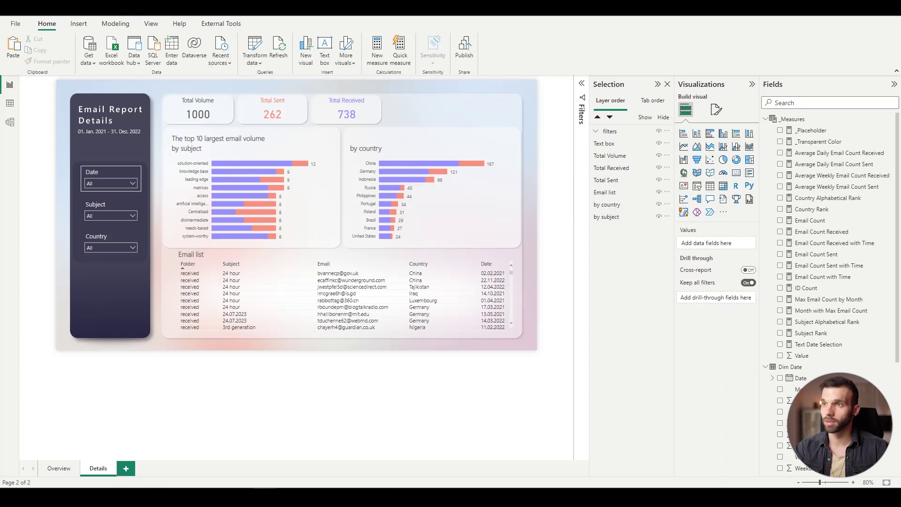
- Insert a blank button and place it in the sidebar between the date range and the Date slicer
click(79, 24)
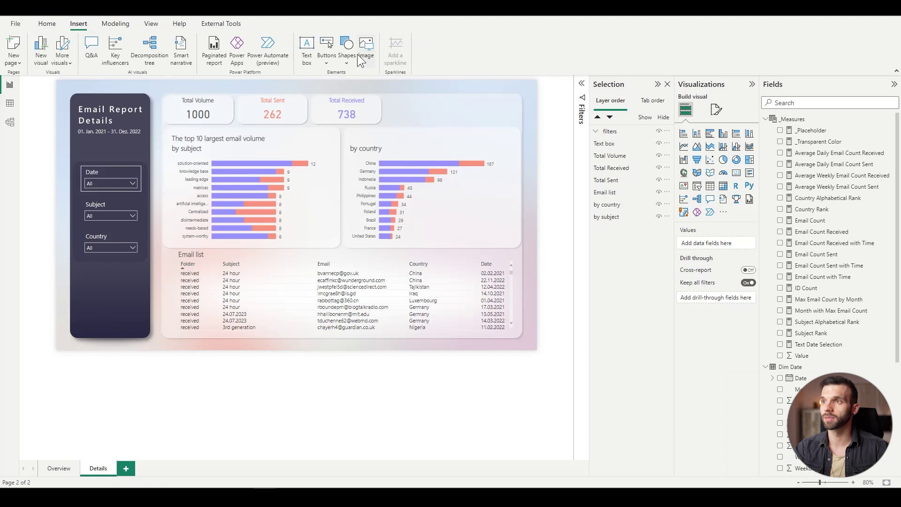
click(323, 65)
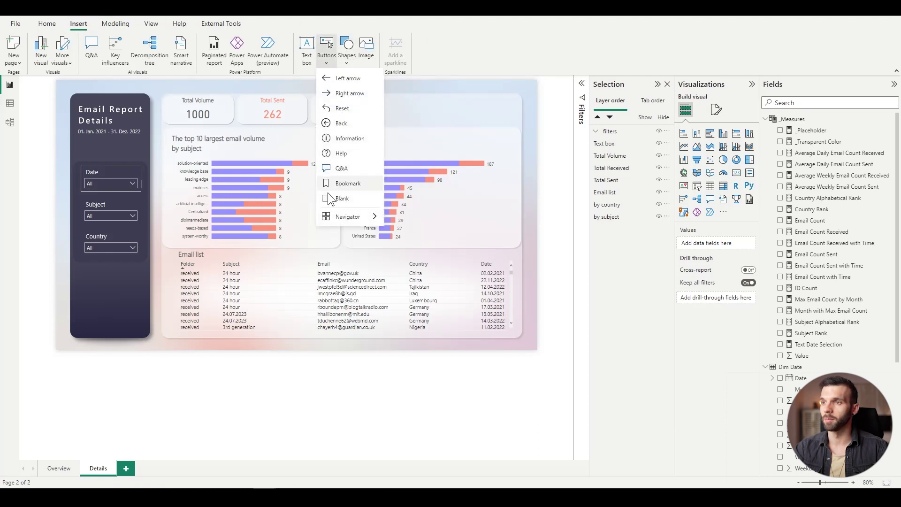
click(337, 200)
drag(71, 85, 92, 150)
scroll(91, 150, up, 6)
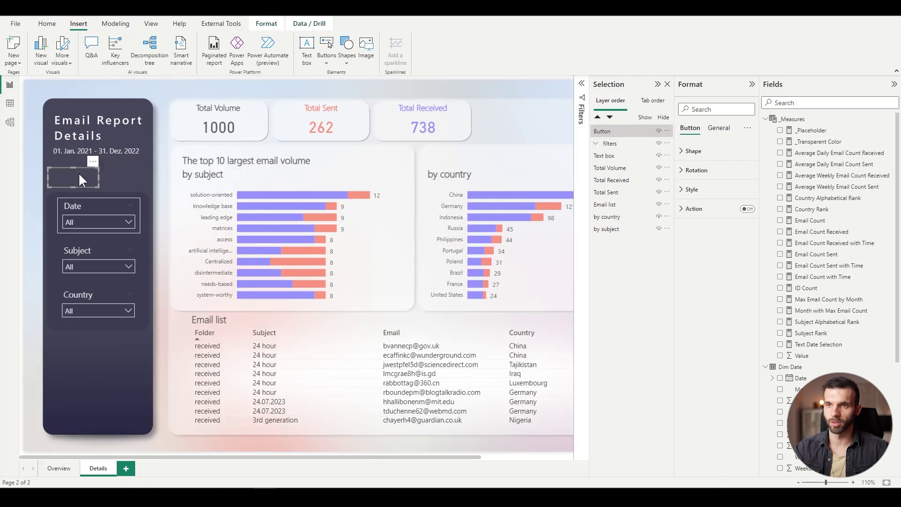
- Turn off the button's icon and border and turn on its fill for the Default state
click(707, 190)
click(686, 256)
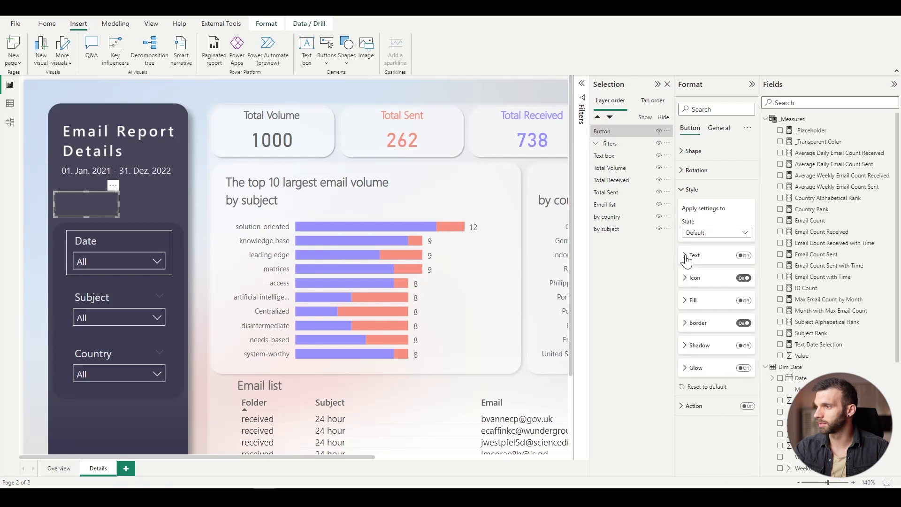
click(744, 300)
- Fill the button's Default state with Overview Default.png, using image fit Fit and 0% transparency
click(686, 302)
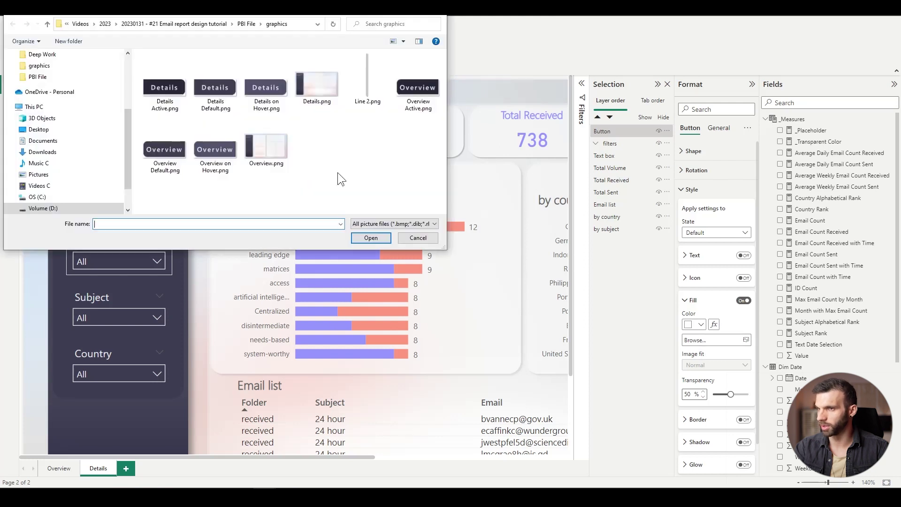
click(178, 153)
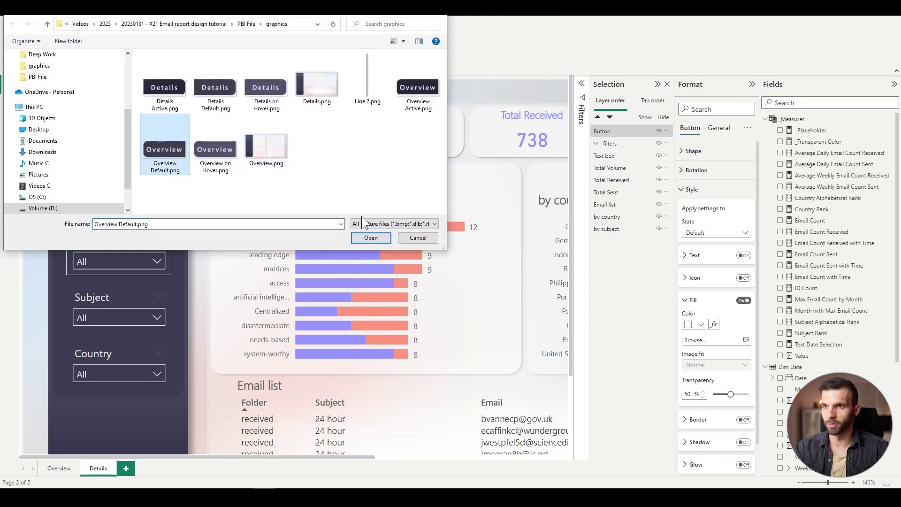
click(368, 237)
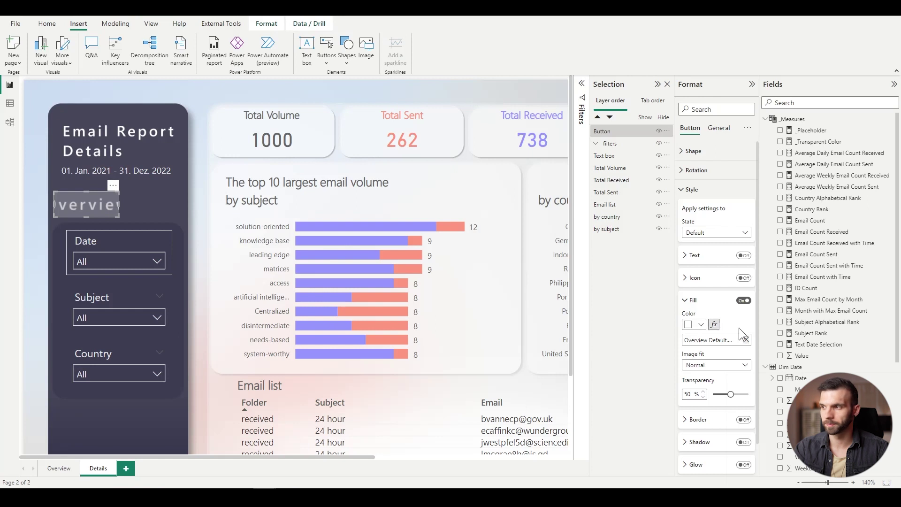
click(698, 367)
click(704, 389)
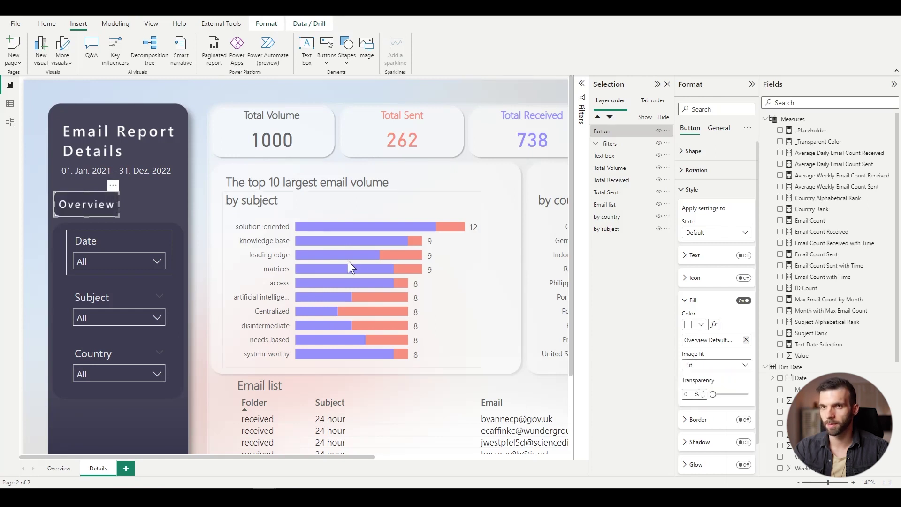
- Try 100% transparency on the Overview button's Default state fill and return it to 0%
click(28, 199)
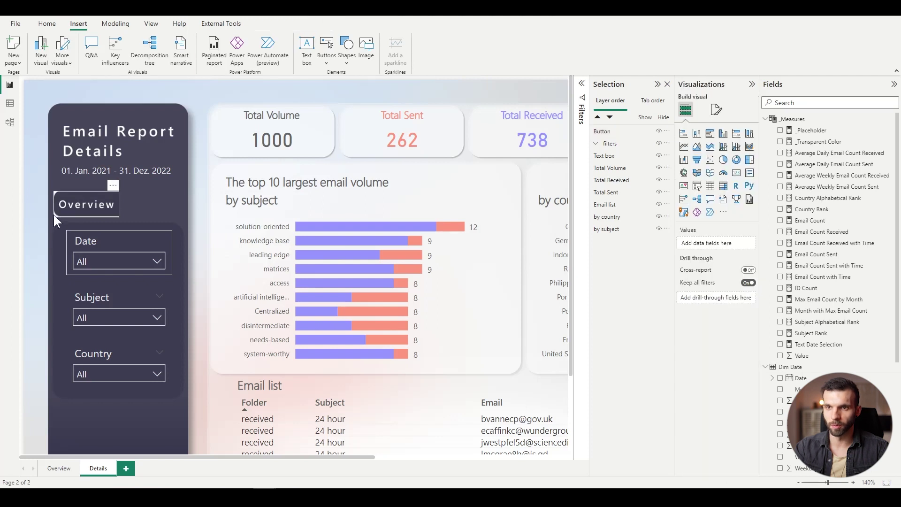
click(61, 190)
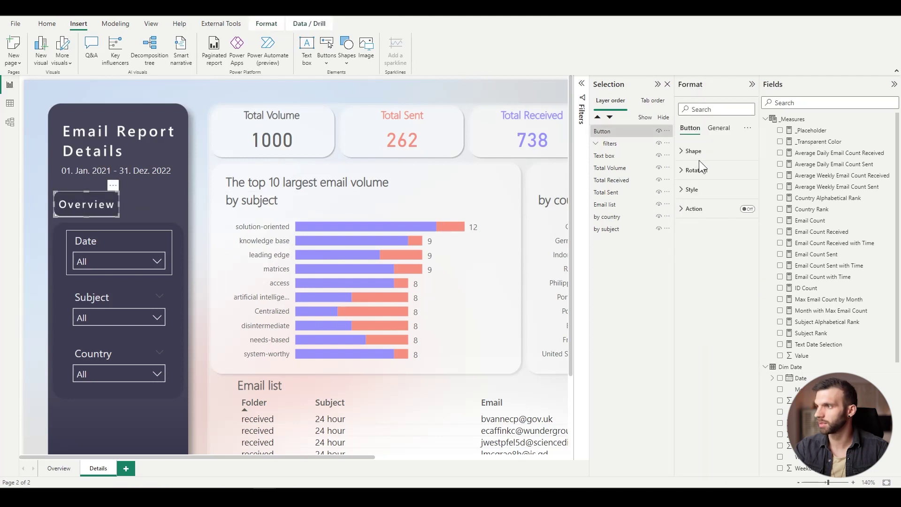
click(682, 190)
click(697, 256)
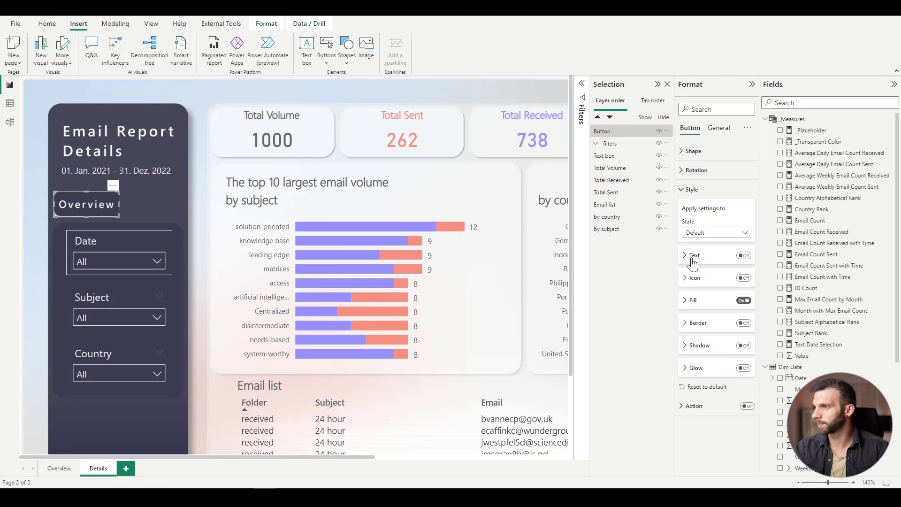
click(693, 305)
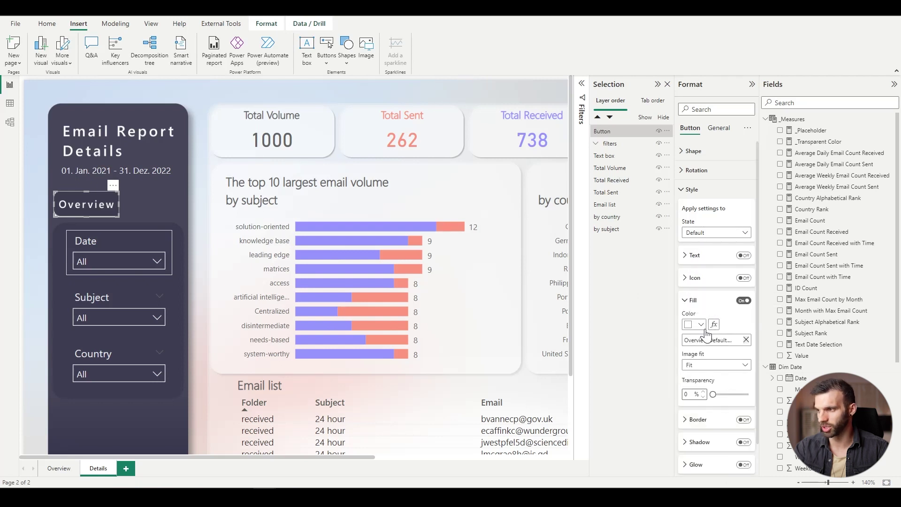
drag(717, 395, 775, 397)
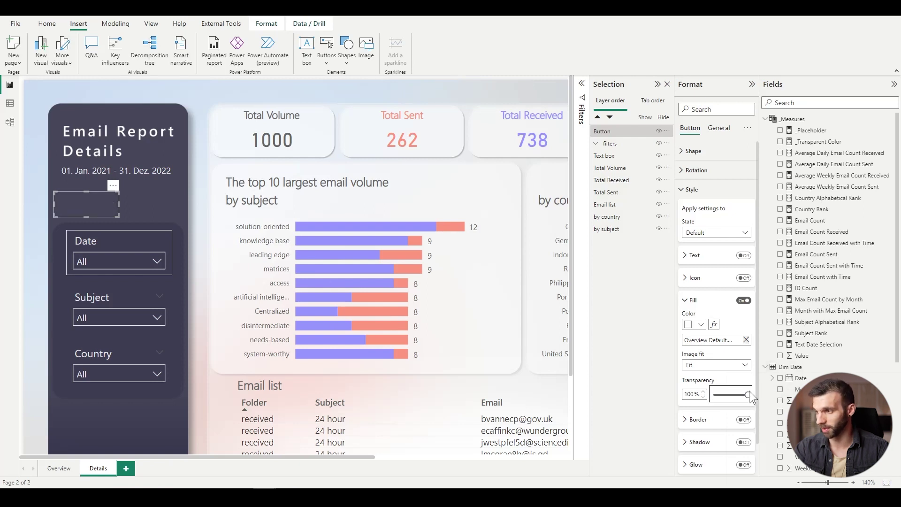
drag(749, 394, 712, 395)
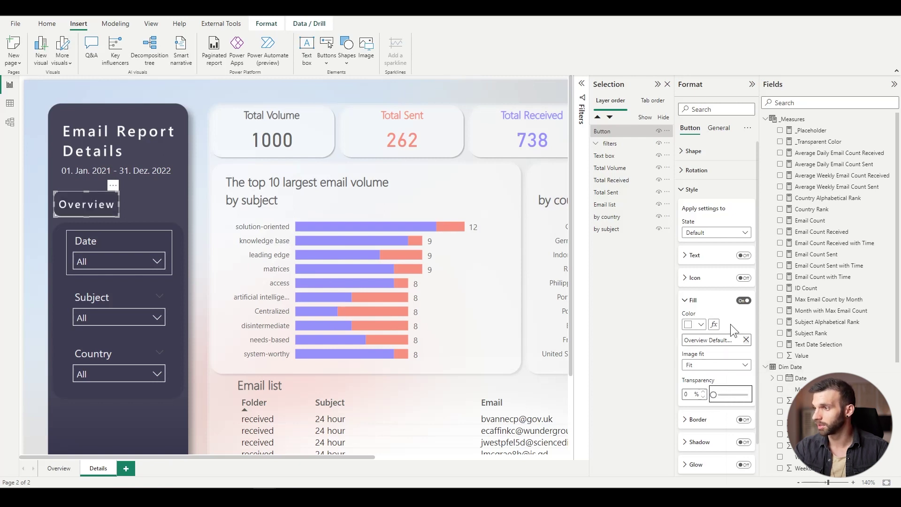
- Inspect the hex color code, including its transparency digits, in the _Transparent Color measure's formula
click(714, 325)
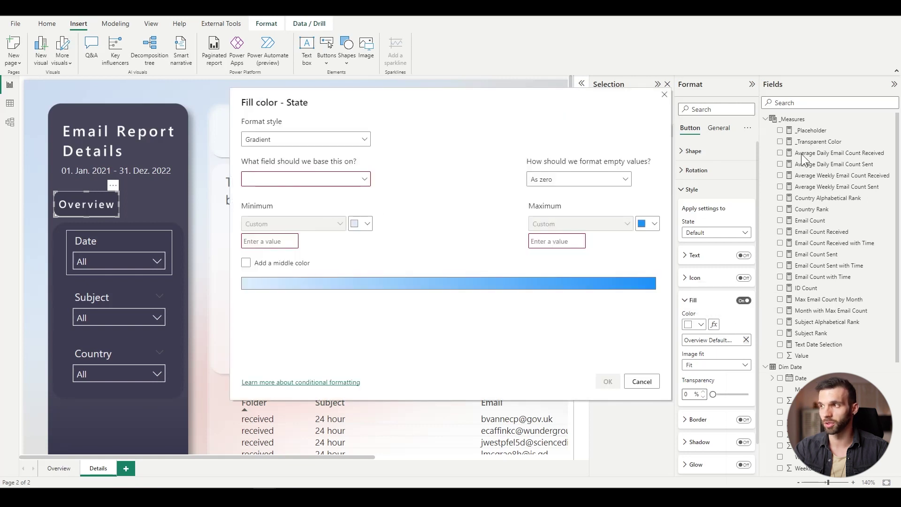
click(643, 379)
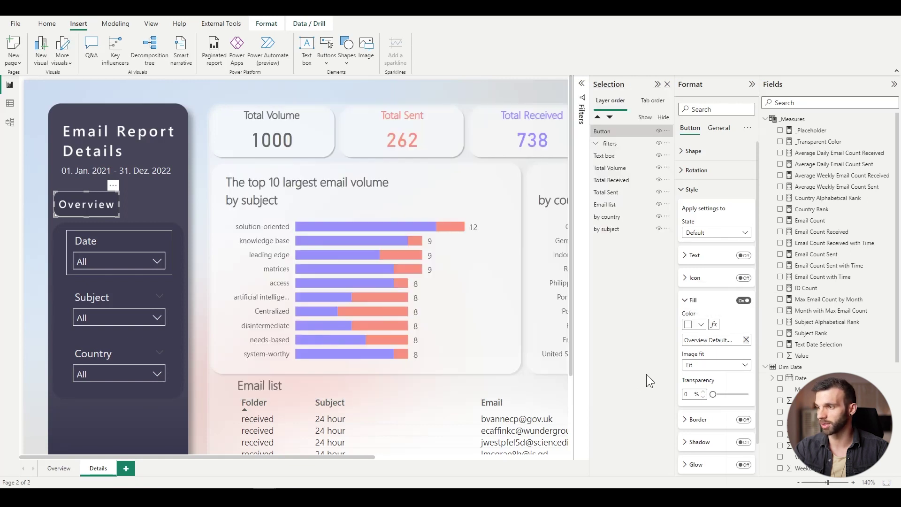
click(819, 141)
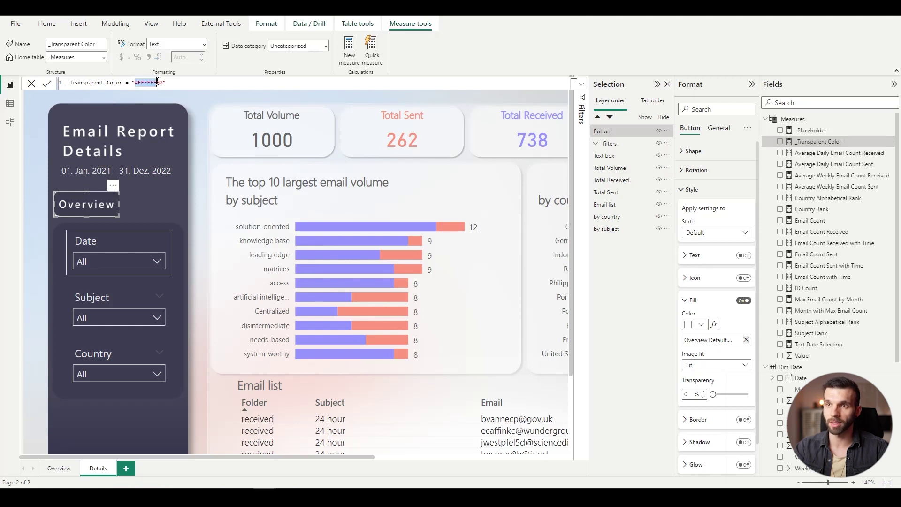
click(157, 84)
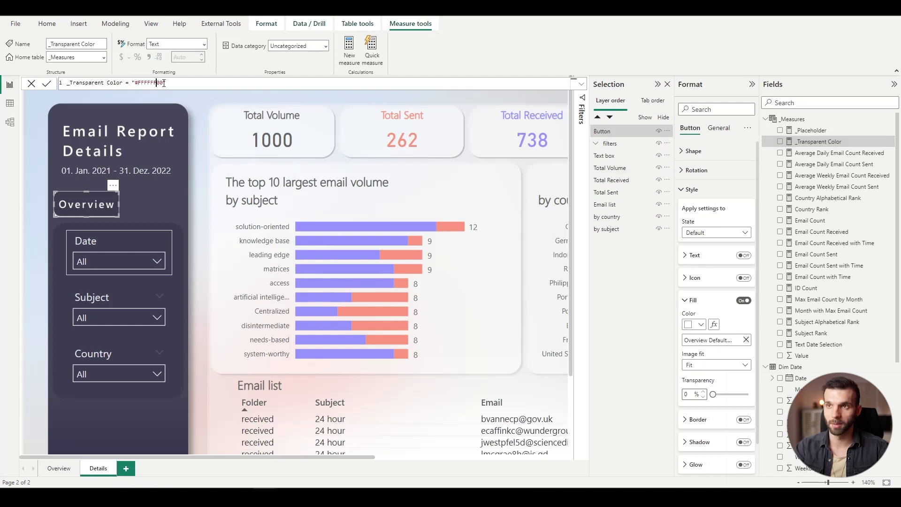
drag(163, 83, 158, 83)
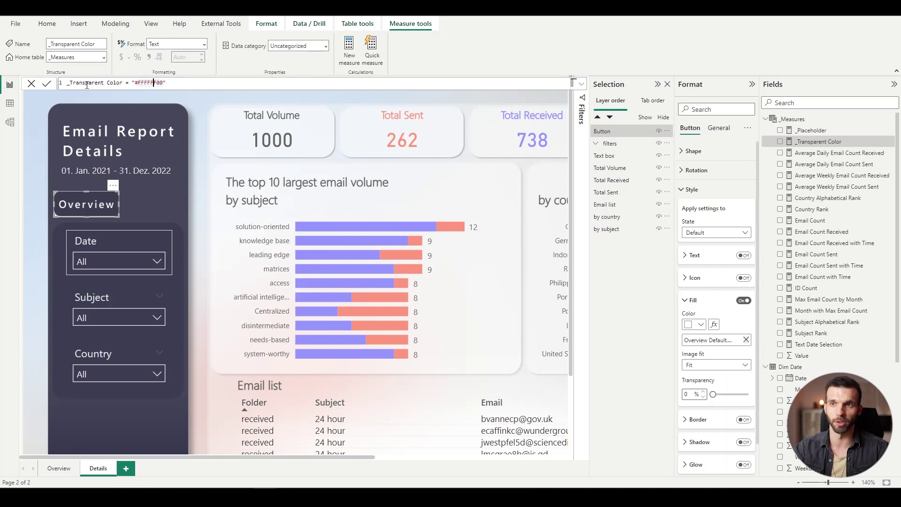
click(31, 84)
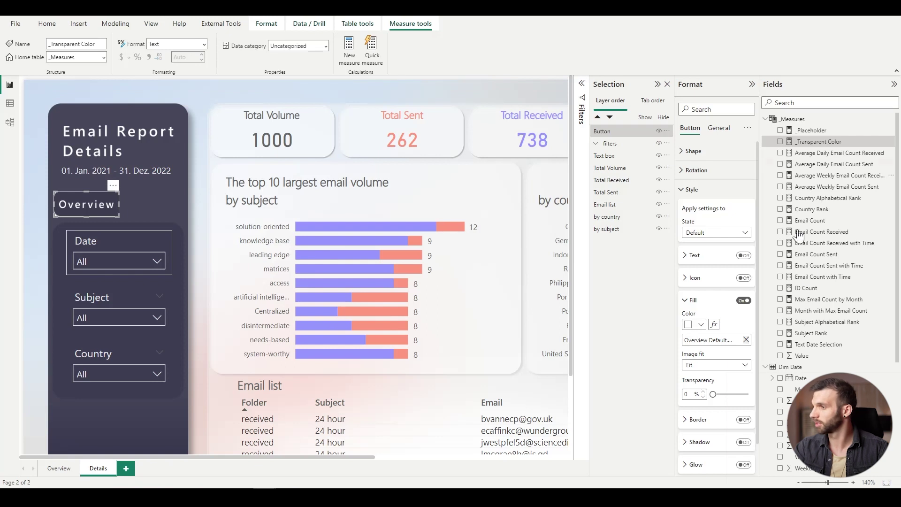
- Base the Overview button's Default fill color on the _Transparent Color measure, using the Field value format style
click(714, 325)
click(282, 139)
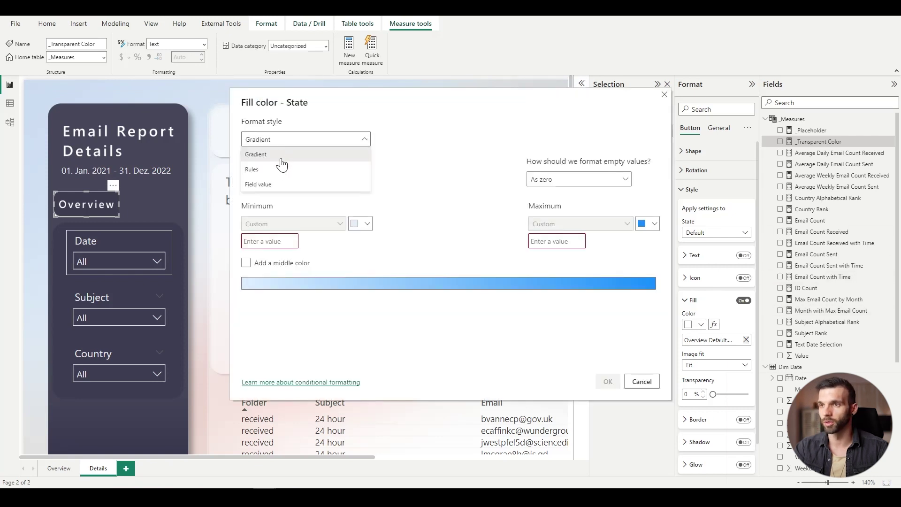
click(276, 184)
click(277, 178)
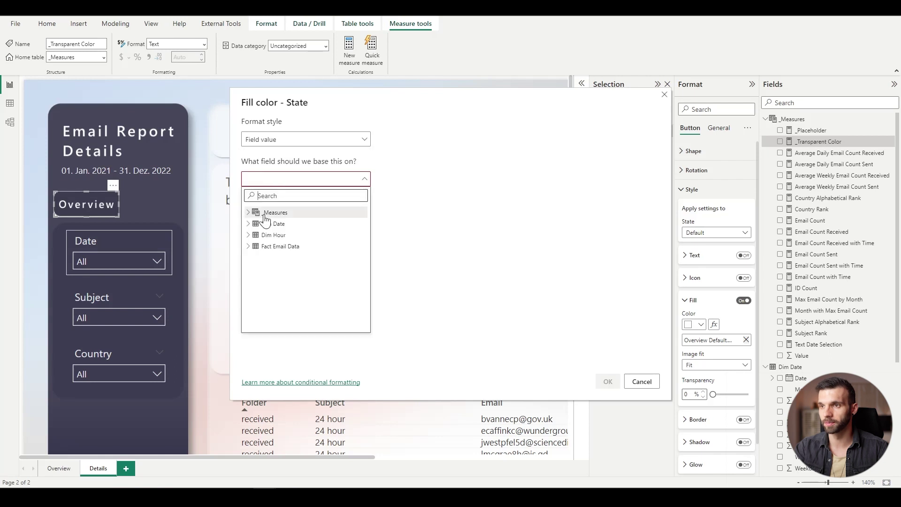
click(249, 214)
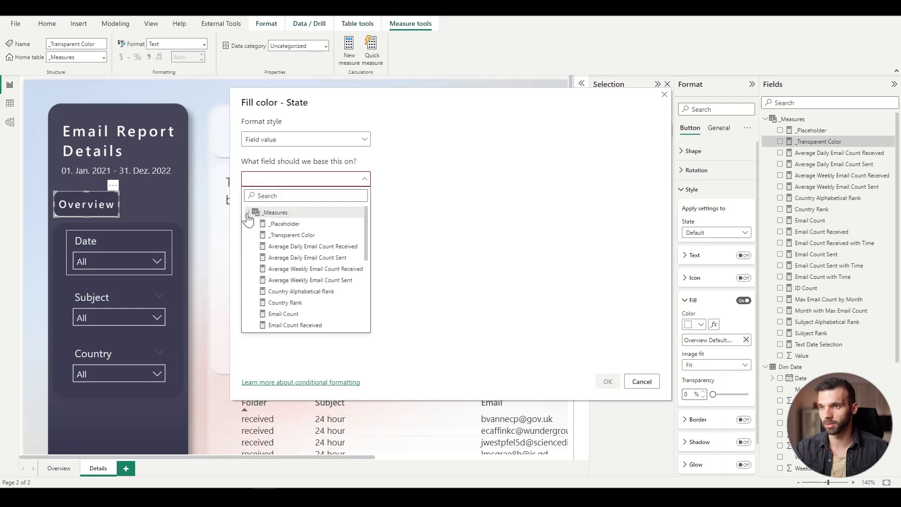
click(293, 235)
click(606, 382)
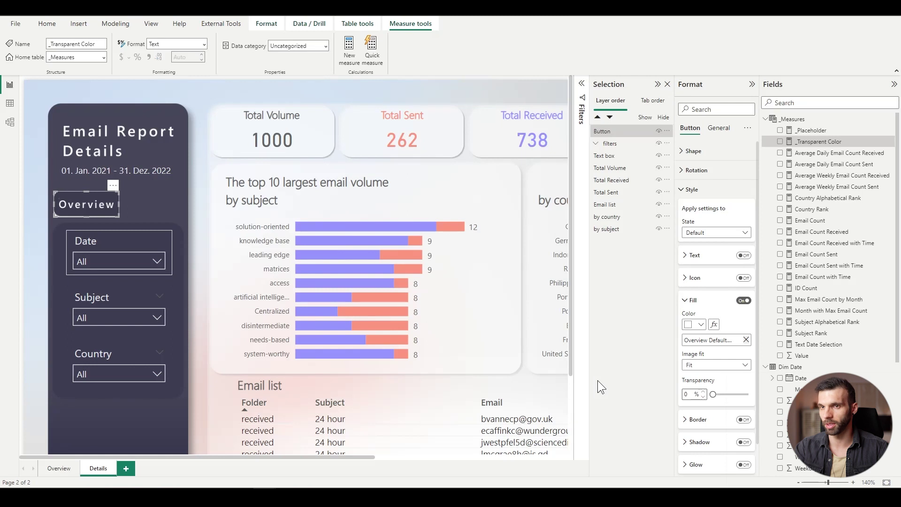
click(49, 223)
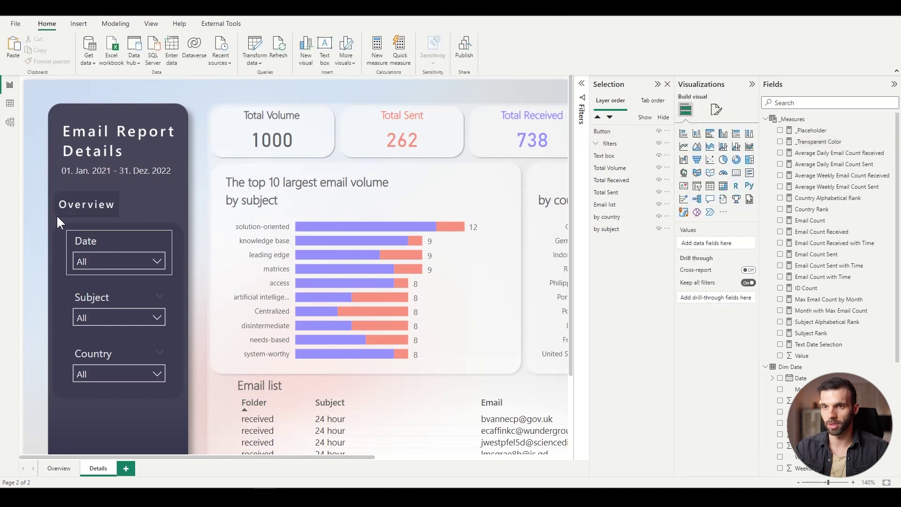
- Duplicate the Overview button and place the copy directly beside the original, aligned in the same row
key(Tab)
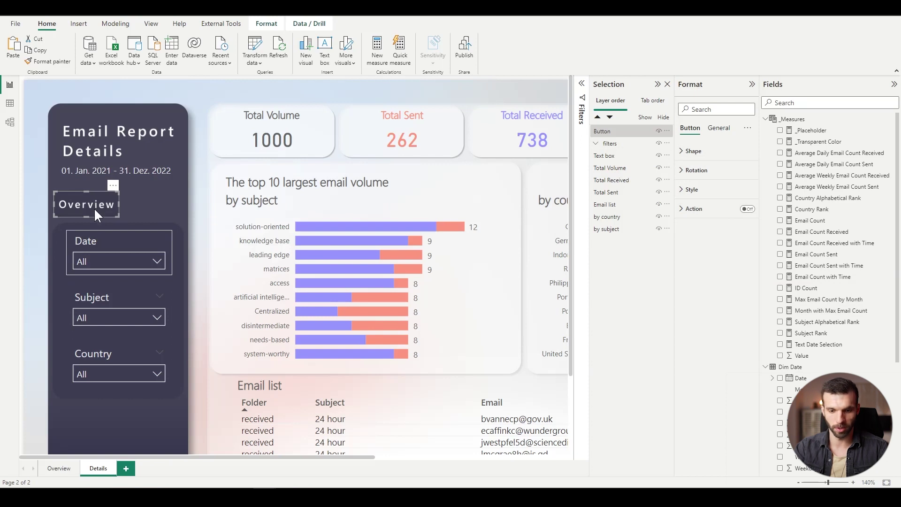
key(ctrl+c)
key(ctrl+v)
drag(108, 203, 129, 203)
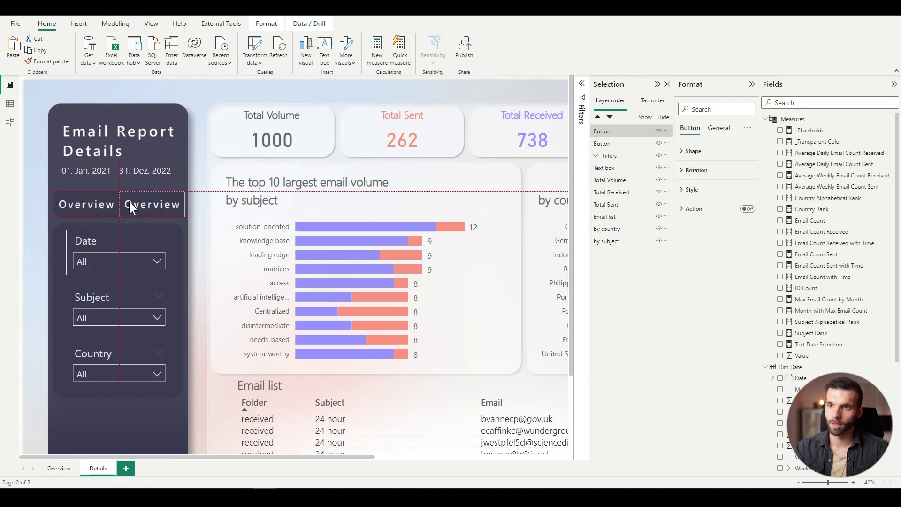
- Replace the copied button's Default fill image with Details Active.png, using image fit Fit
click(689, 192)
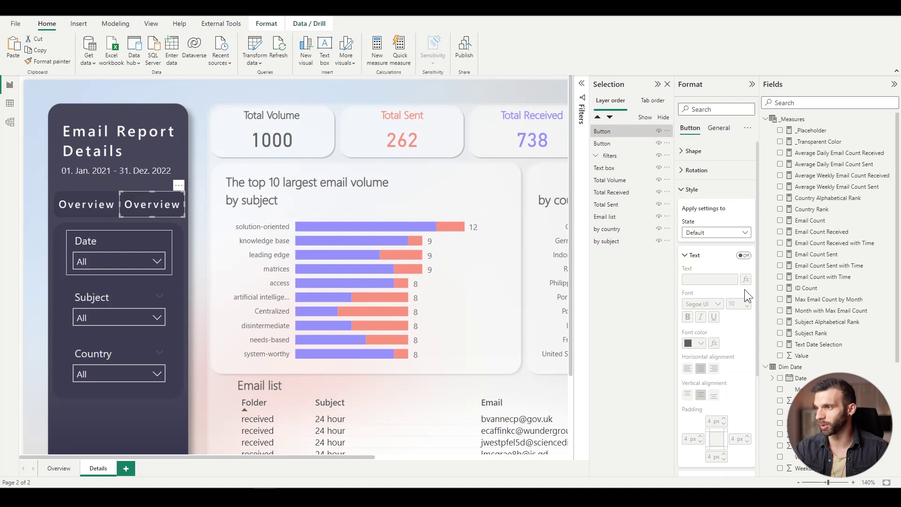
click(703, 257)
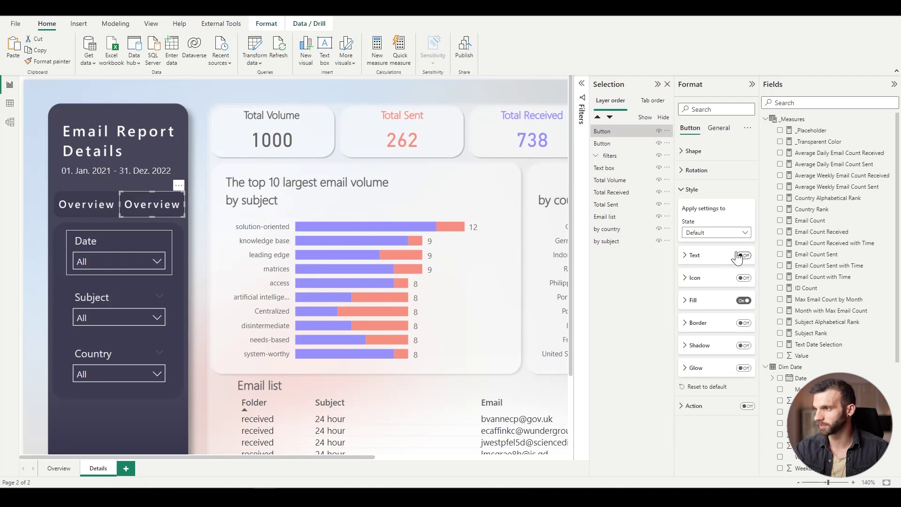
click(693, 303)
click(746, 341)
click(723, 339)
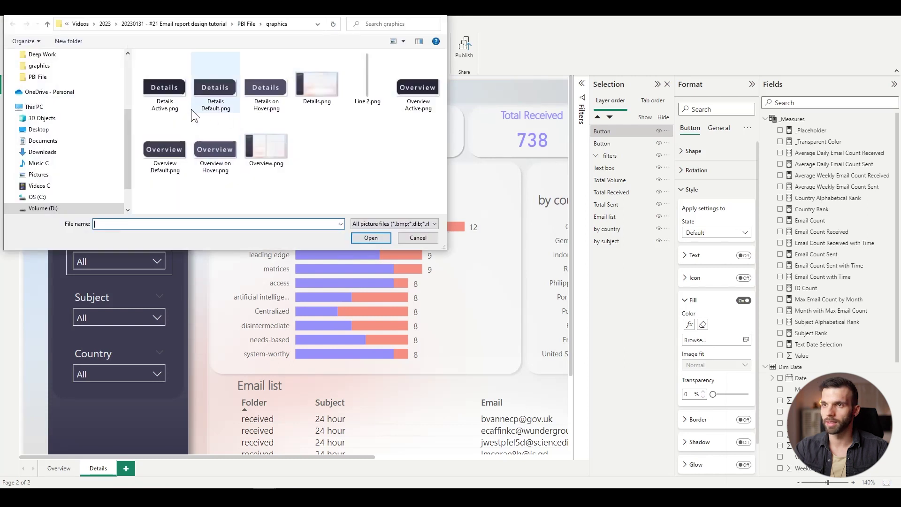
click(154, 93)
click(370, 238)
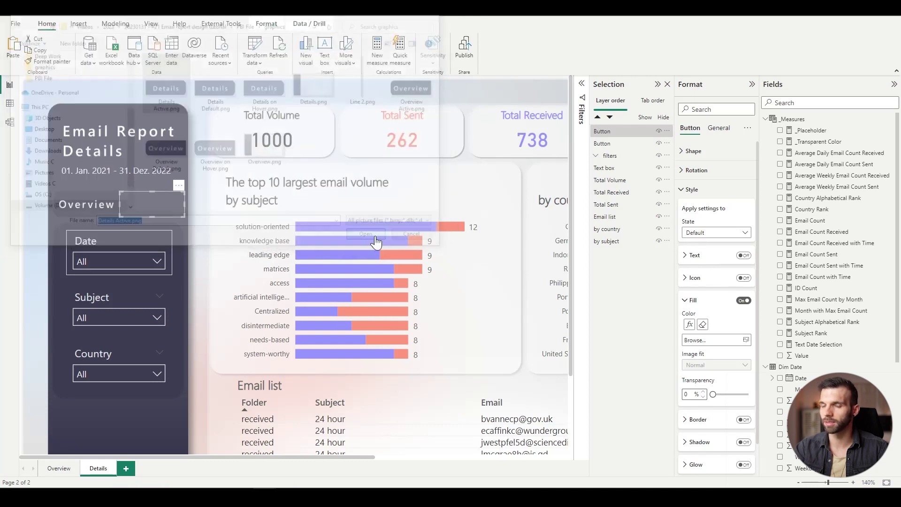
click(711, 369)
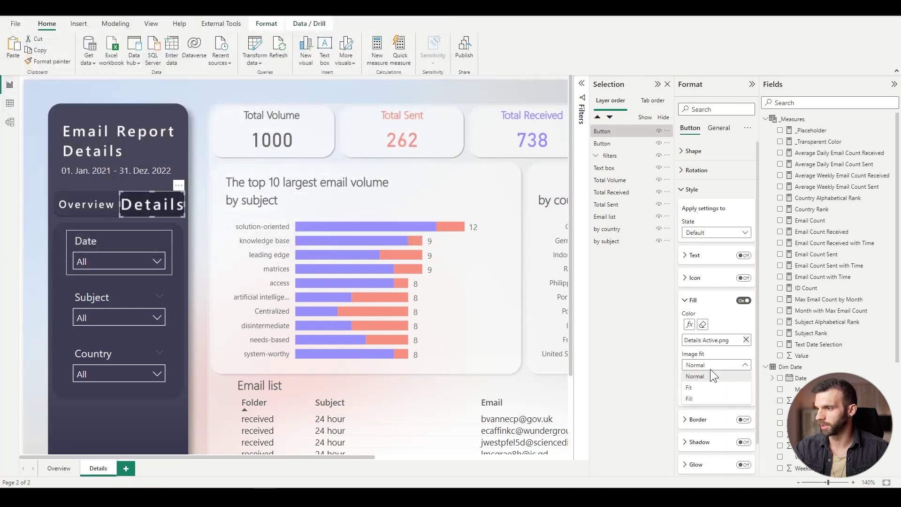
click(702, 386)
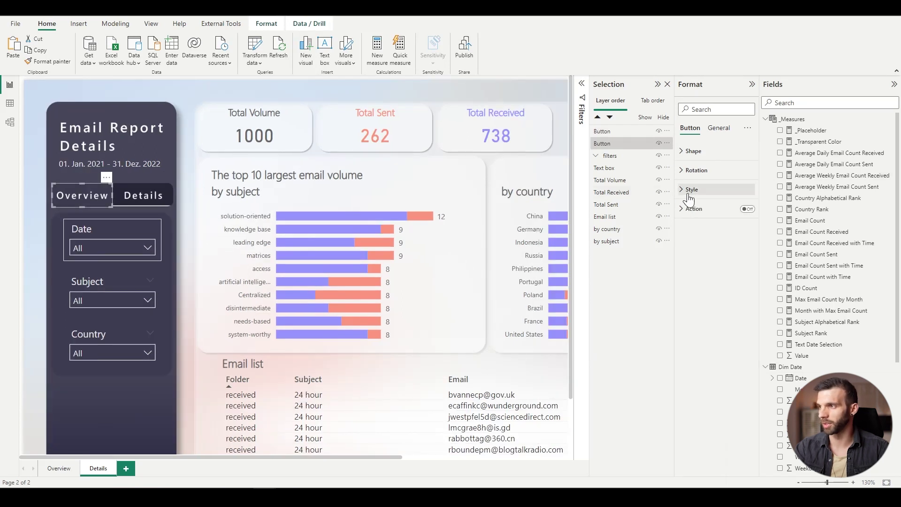
- Replace the Overview button's fill image for the On hover state with Overview on Hover.png, using image fit Fit
click(690, 190)
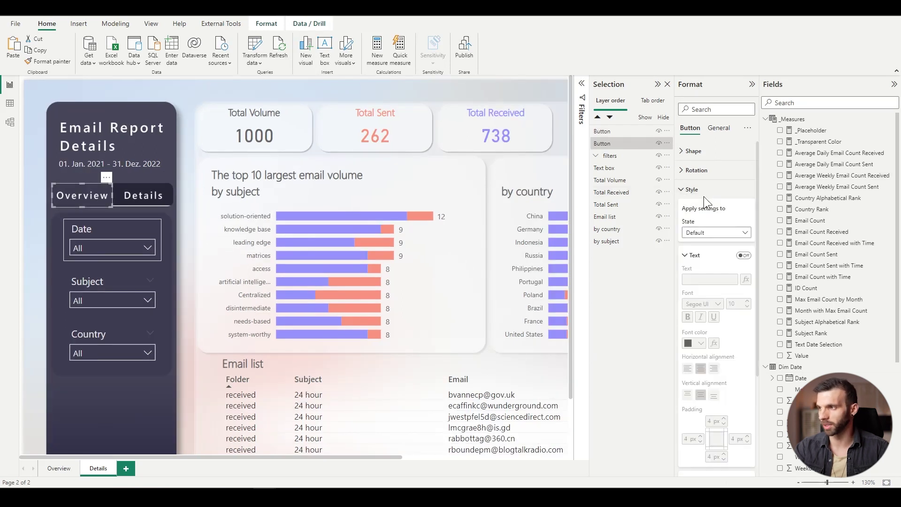
click(722, 233)
click(717, 257)
click(688, 301)
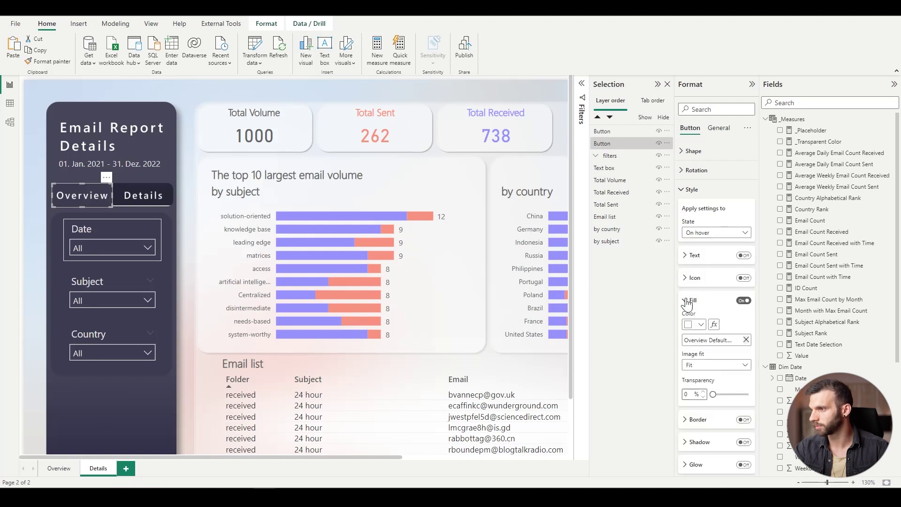
click(746, 340)
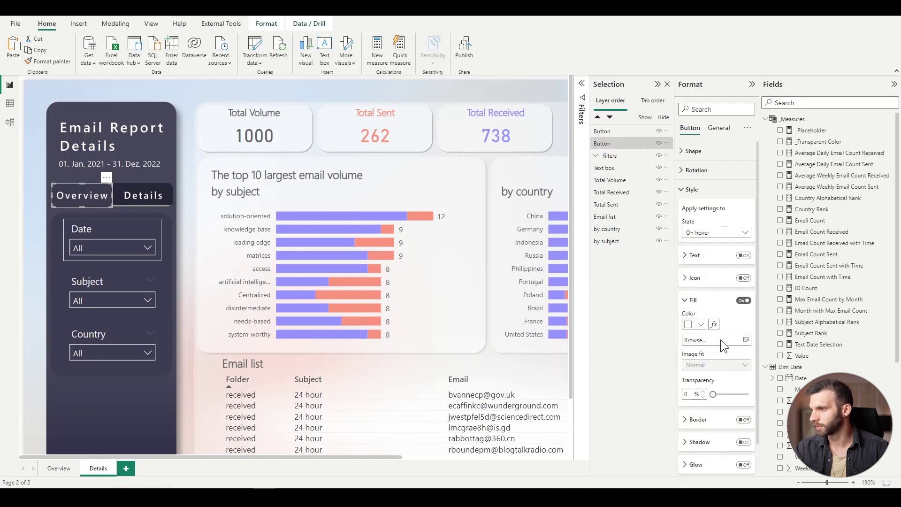
click(721, 339)
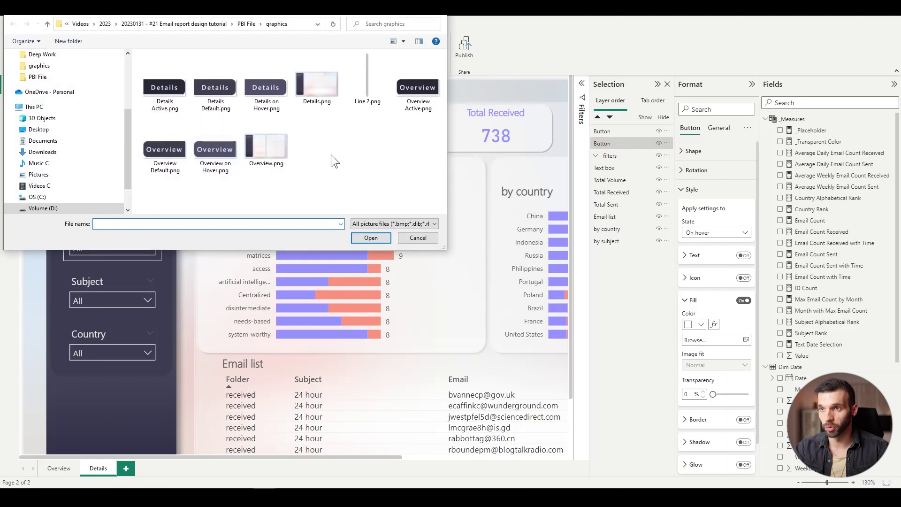
click(235, 162)
click(378, 240)
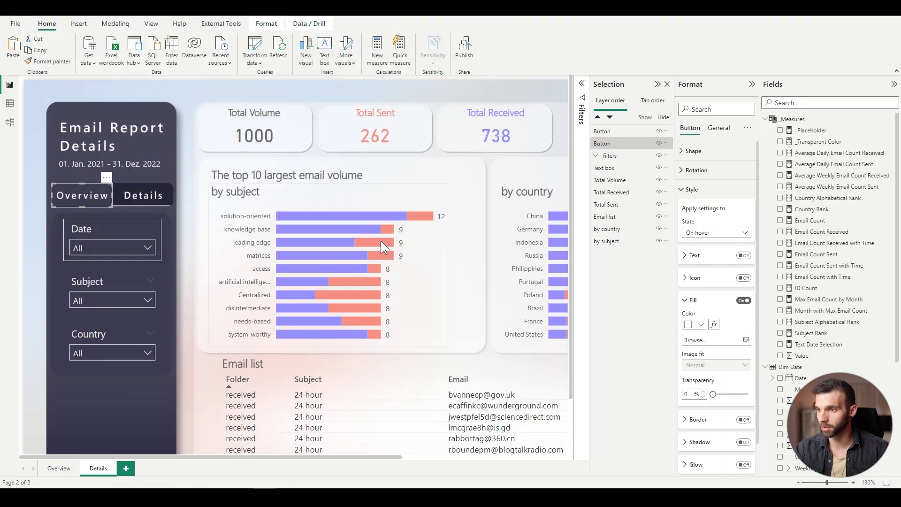
click(709, 367)
click(707, 389)
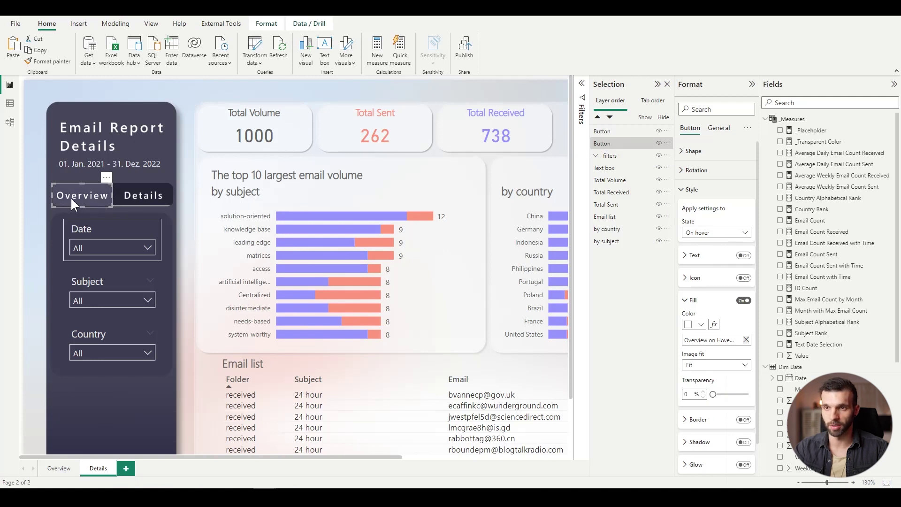
- Copy the Overview and Details buttons to the Overview page and select the pasted Overview button
ctrl+click(134, 198)
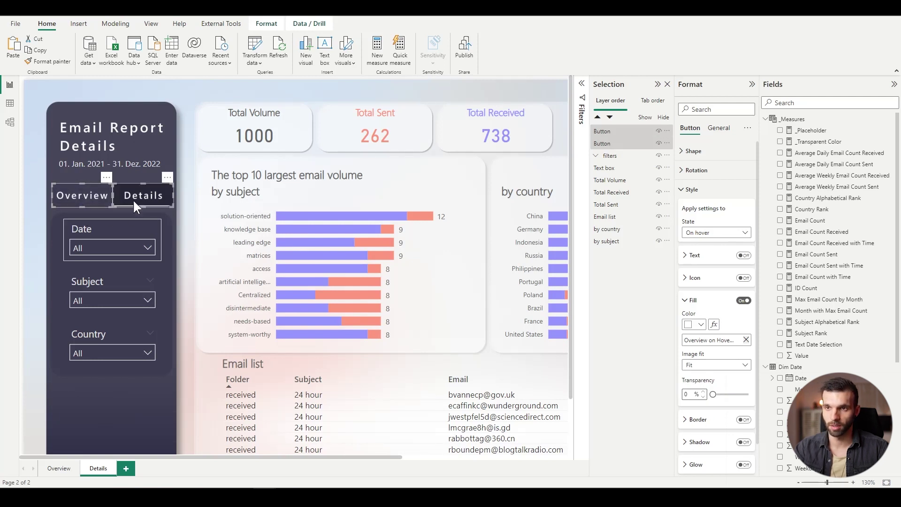
click(48, 467)
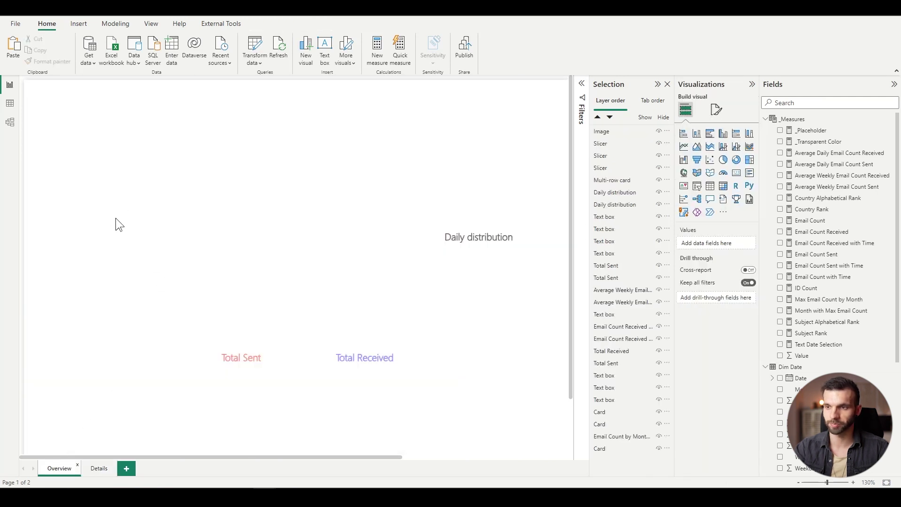
key(ctrl+v)
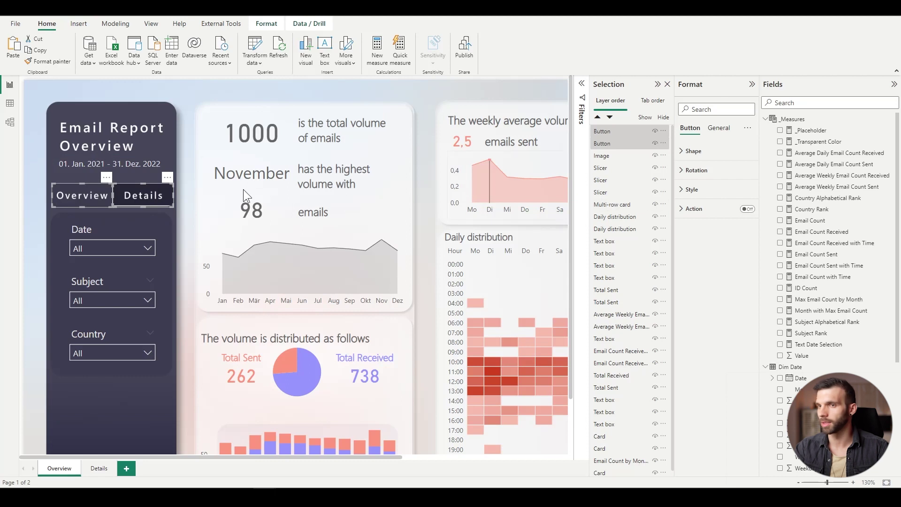
click(81, 194)
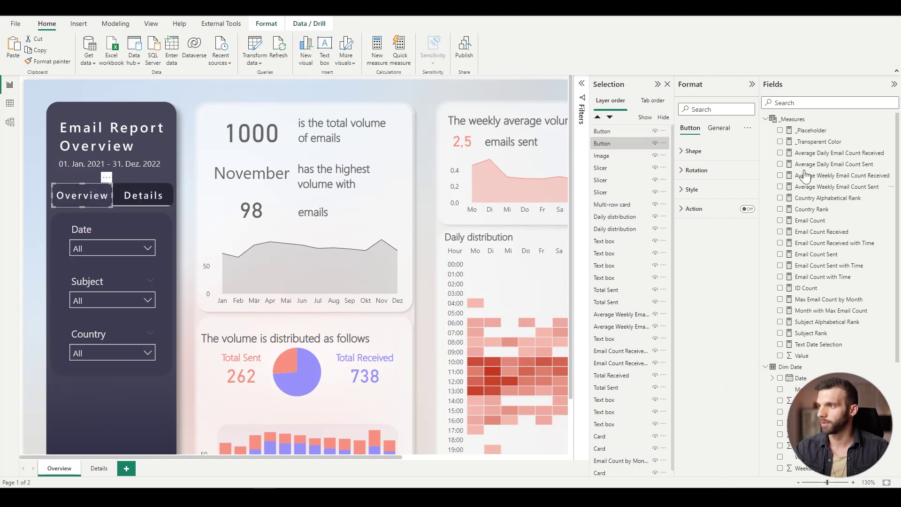
- Replace the Overview button's On hover fill image with Overview Active.png, using image fit Fit
click(712, 191)
click(694, 255)
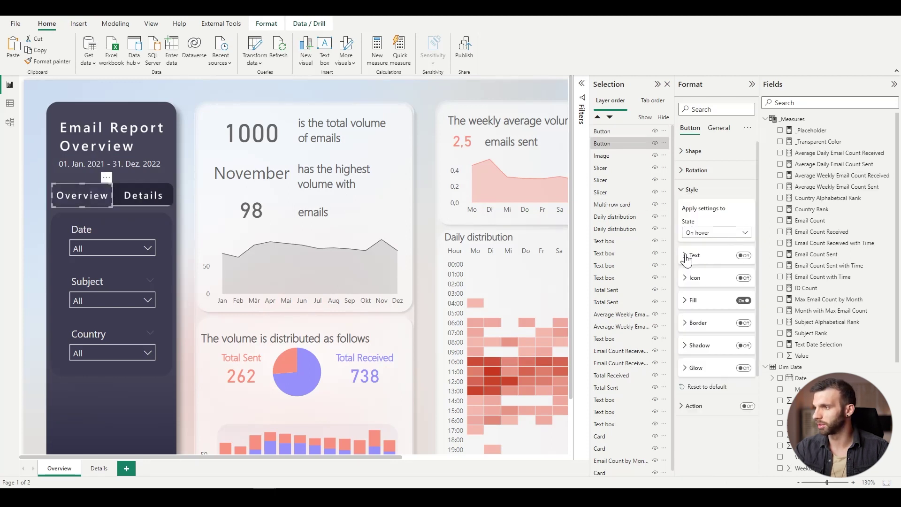
click(714, 300)
click(746, 340)
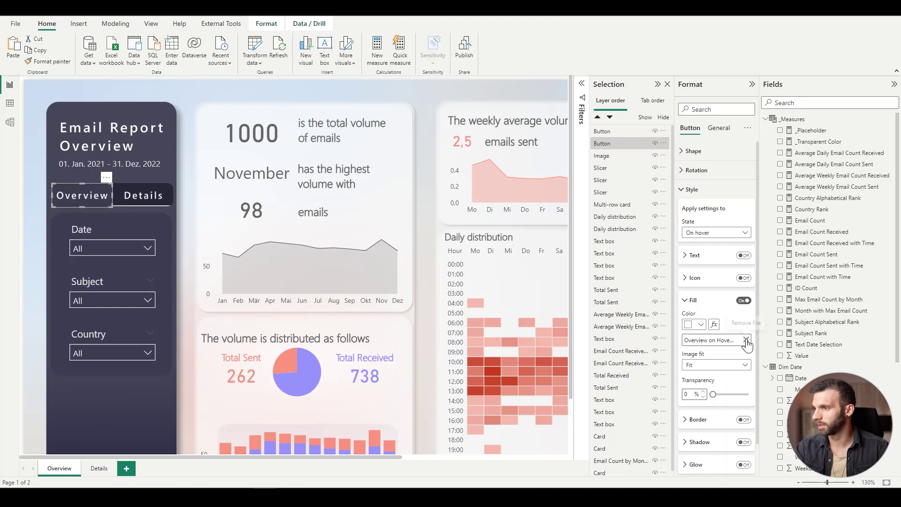
click(721, 342)
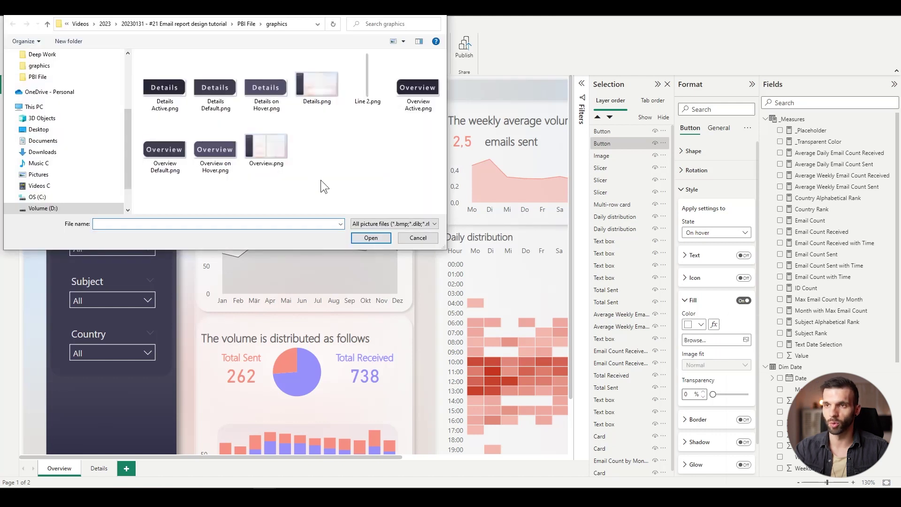
click(416, 94)
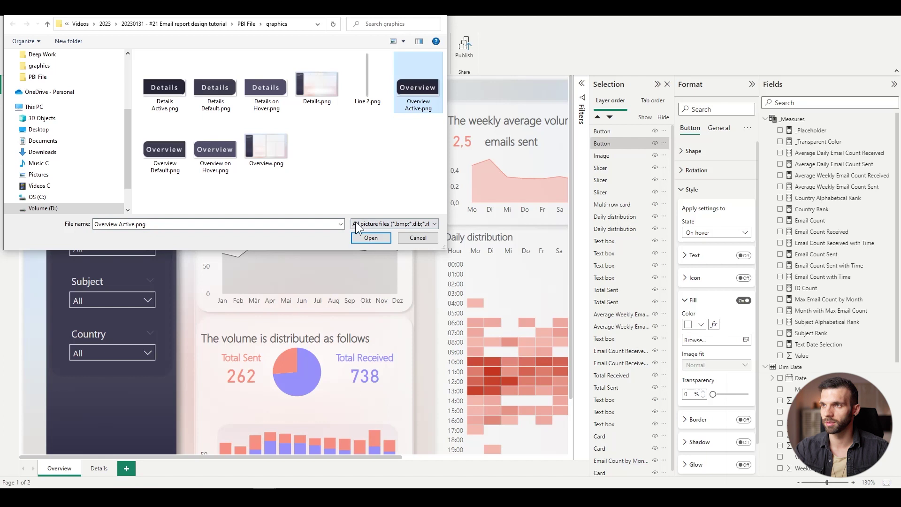
click(368, 238)
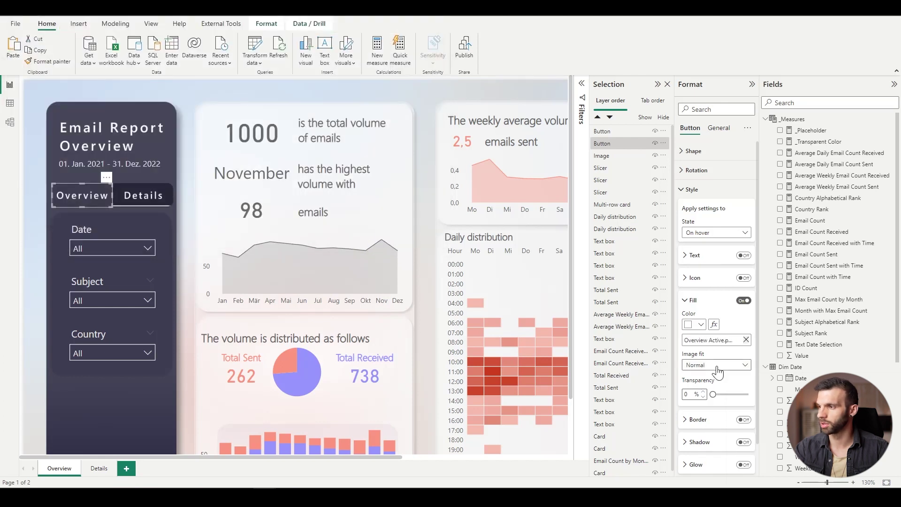
- Replace the Overview button's Default fill image with Overview Active.png, using image fit Fit
click(713, 233)
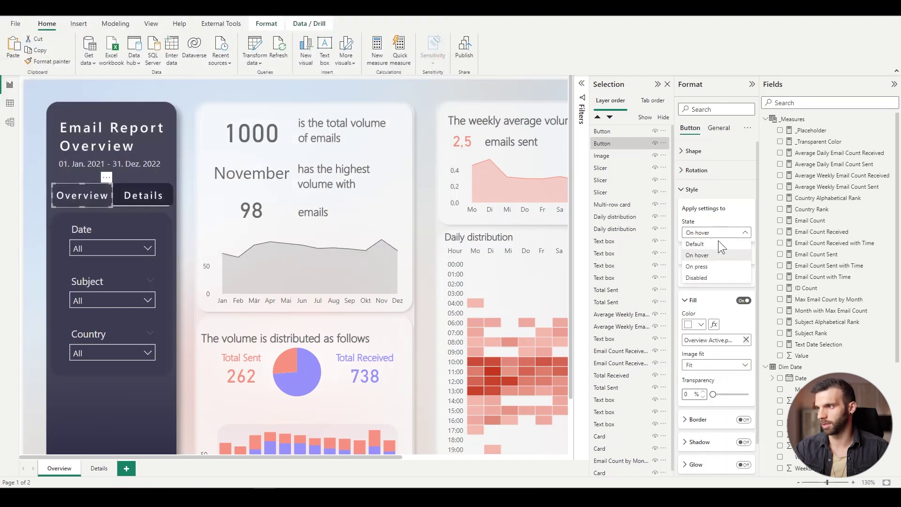
click(703, 245)
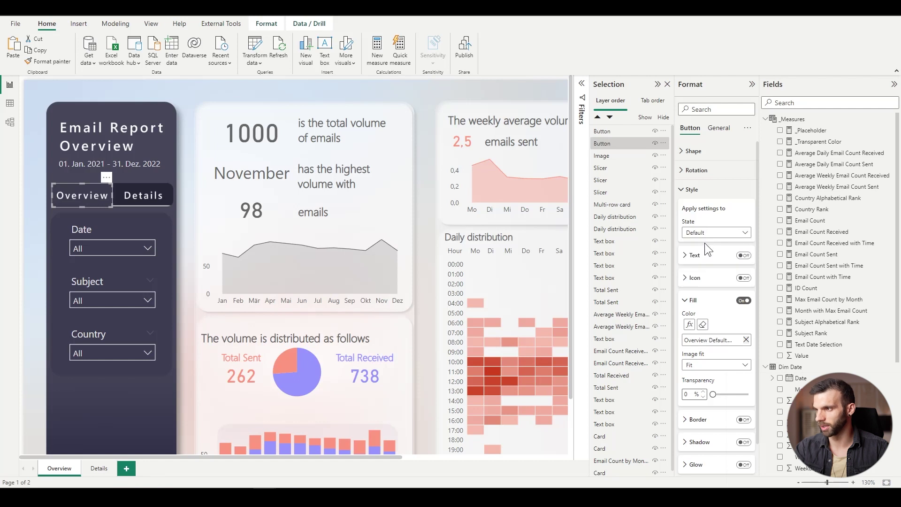
click(746, 340)
click(711, 339)
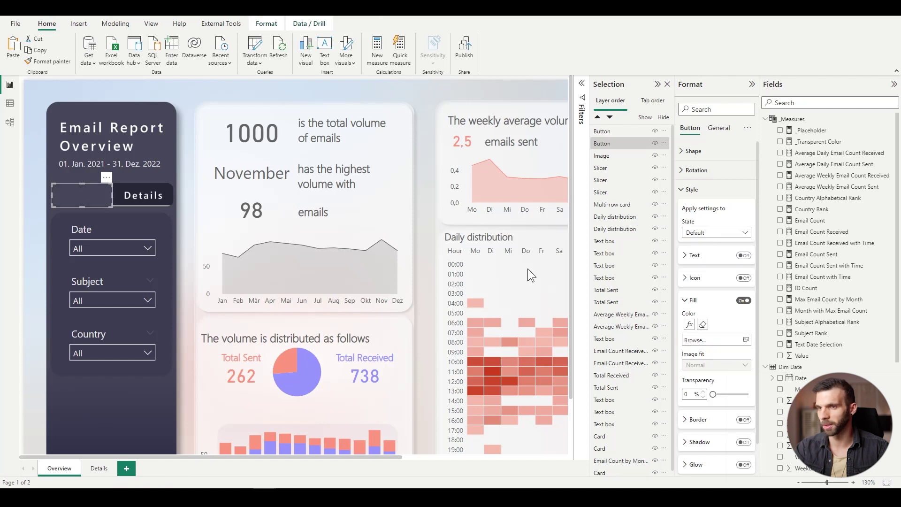
click(404, 94)
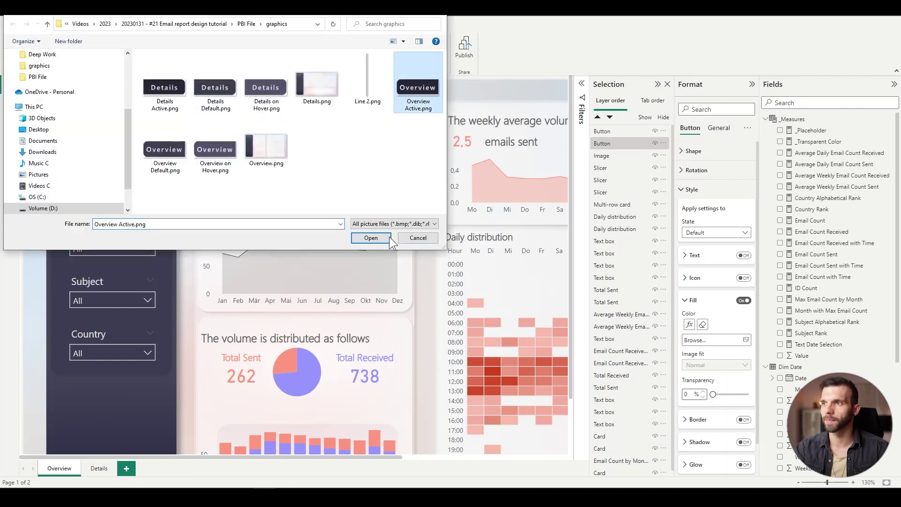
click(383, 238)
click(702, 365)
click(698, 389)
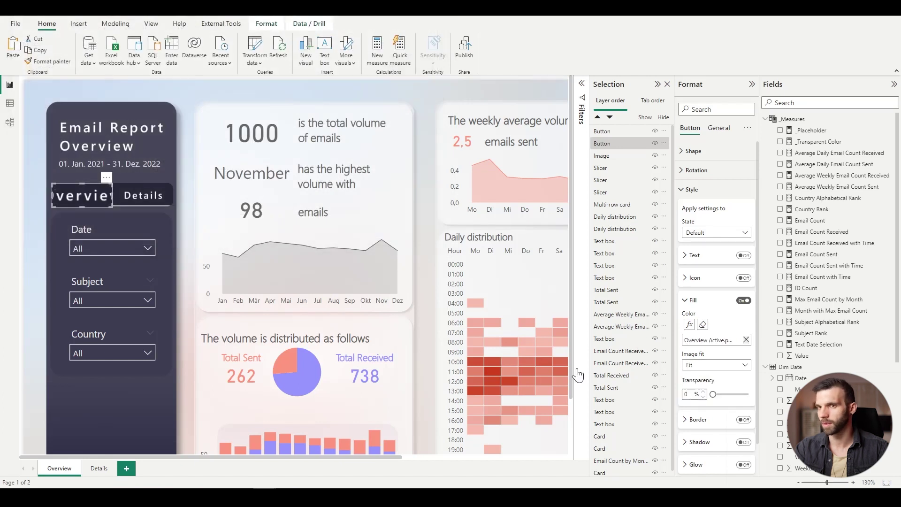
- Replace the Details button's Default fill image on the Overview page with Details Default.png, using image fit Fit
click(126, 195)
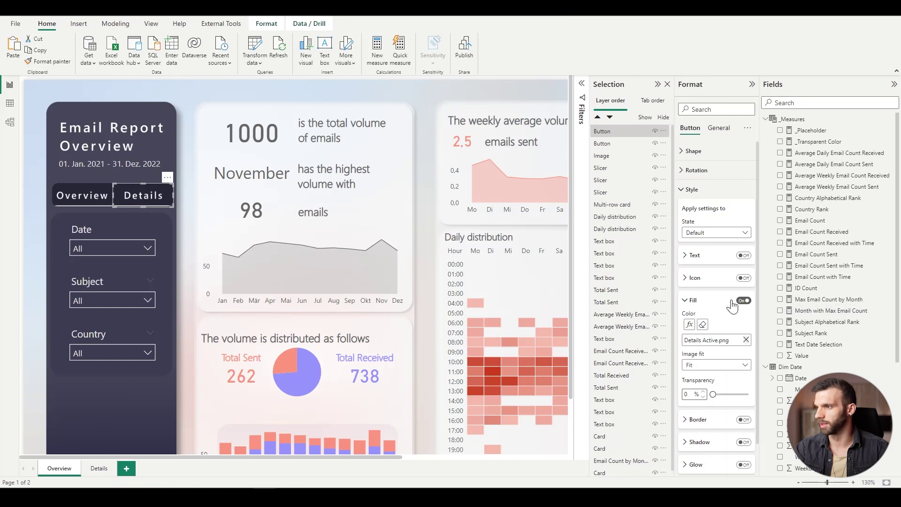
click(747, 340)
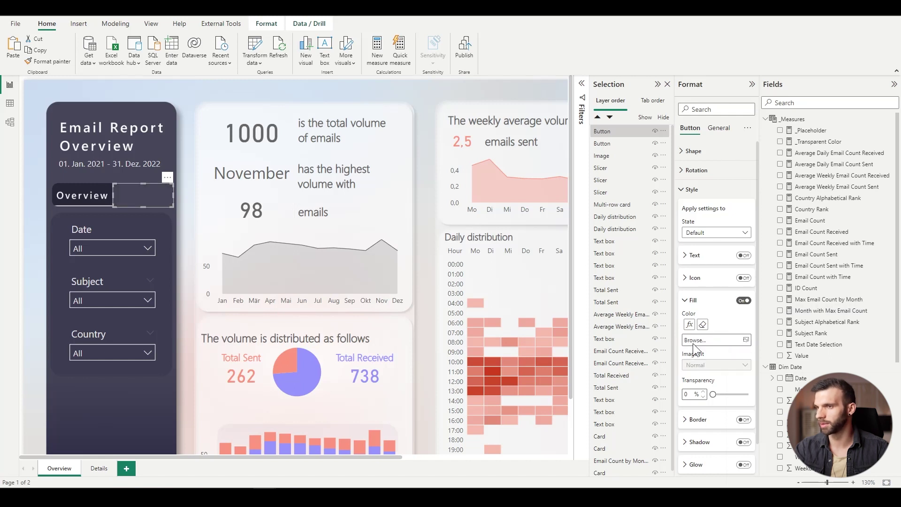
click(713, 340)
click(220, 98)
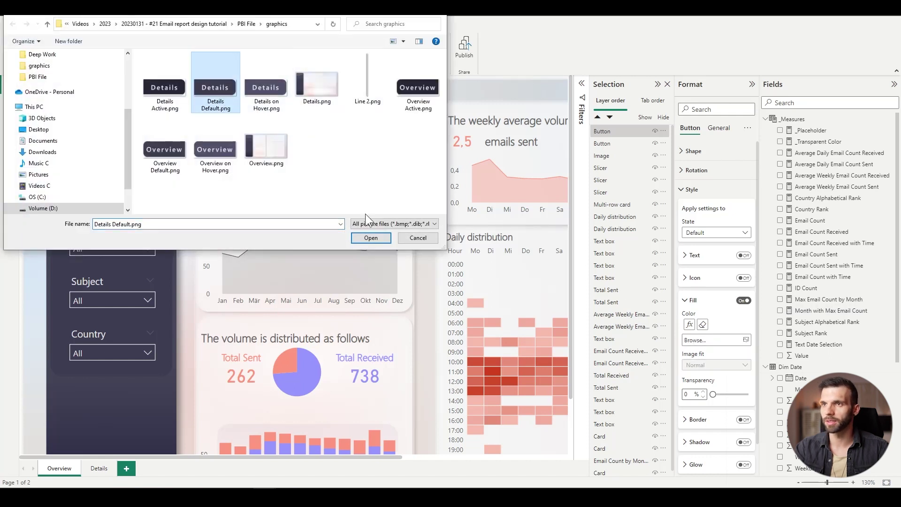
click(371, 238)
click(702, 369)
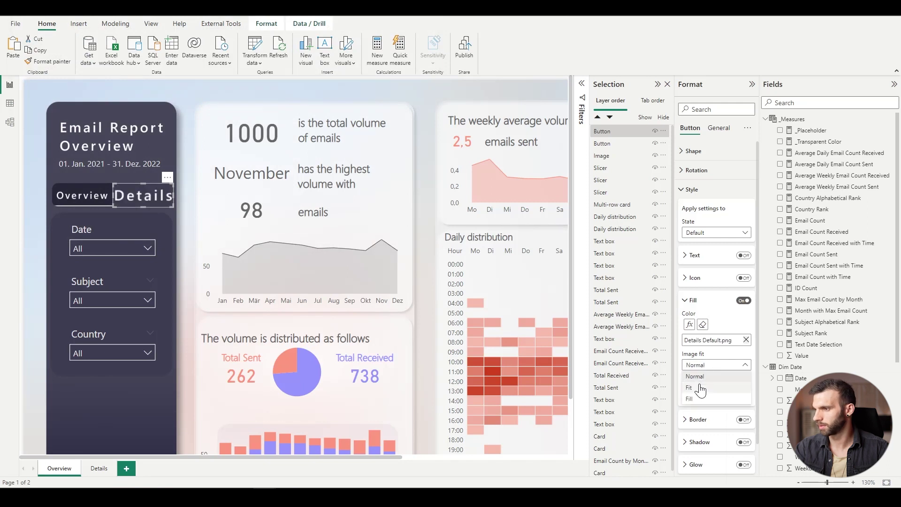
click(699, 388)
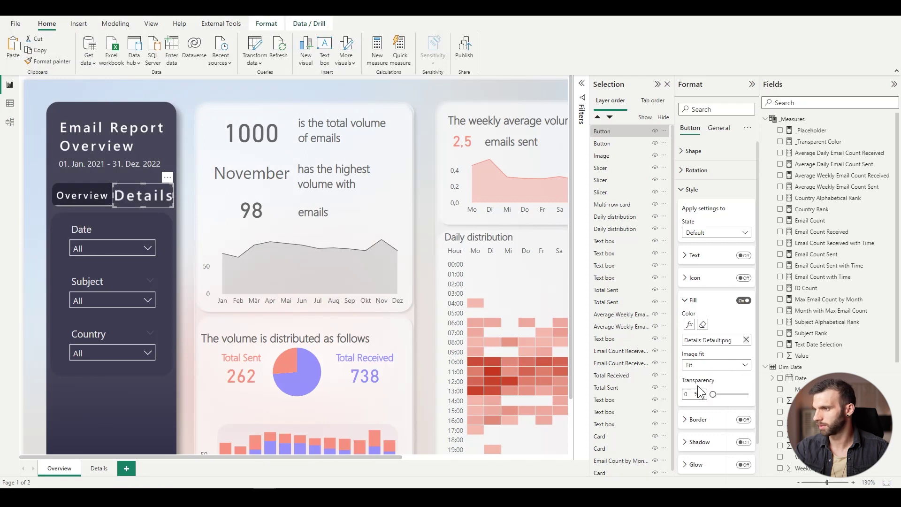
- Replace the Details button's fill image for the On hover state with Details on Hover.png, using image fit Fit
click(710, 234)
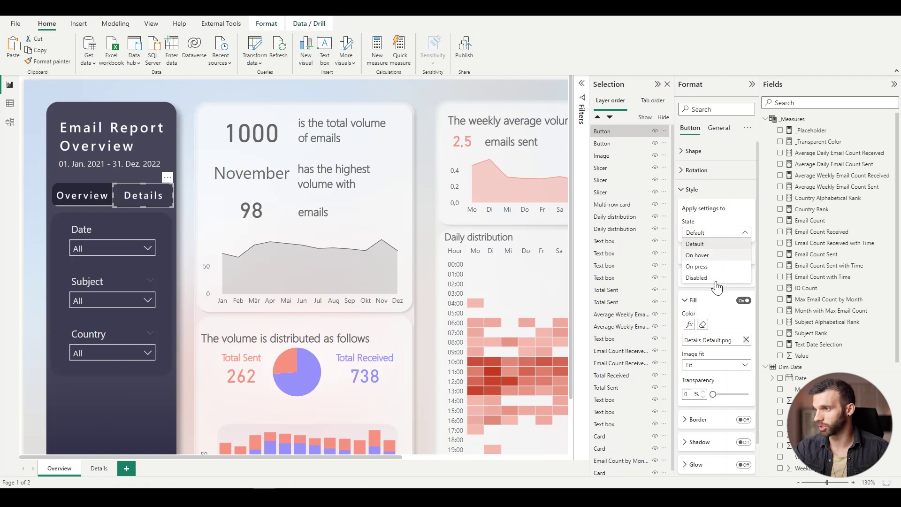
click(704, 256)
click(746, 339)
click(720, 340)
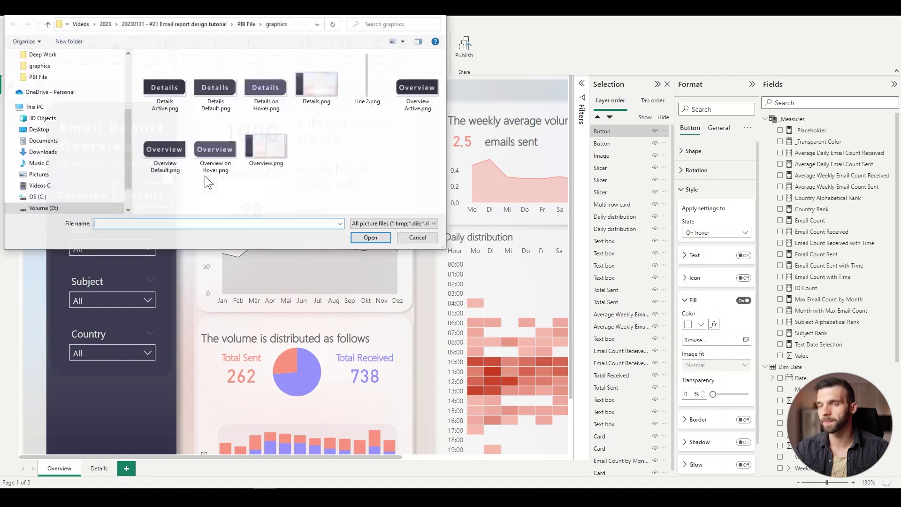
click(268, 87)
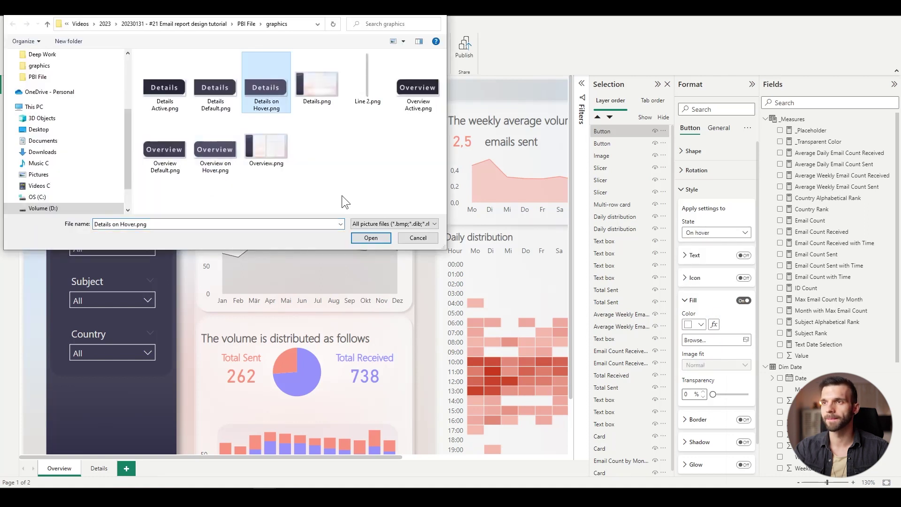
click(370, 238)
click(723, 365)
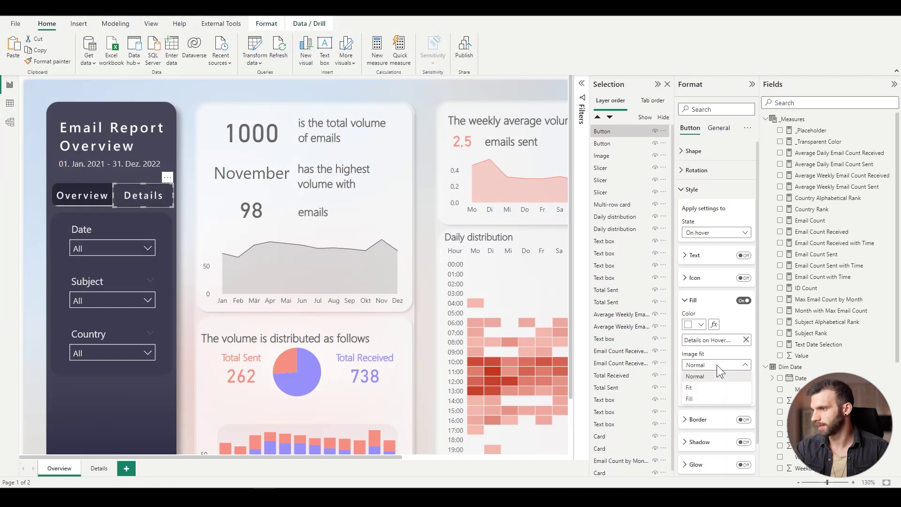
click(701, 389)
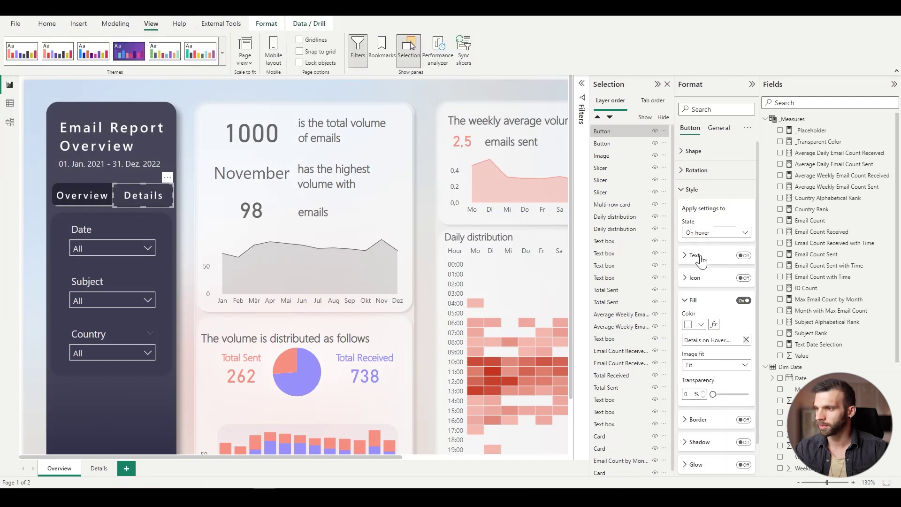
- Enable the Details button's action and set it to Page navigation with the Details page as destination
scroll(711, 290, down, 1)
click(747, 467)
click(682, 467)
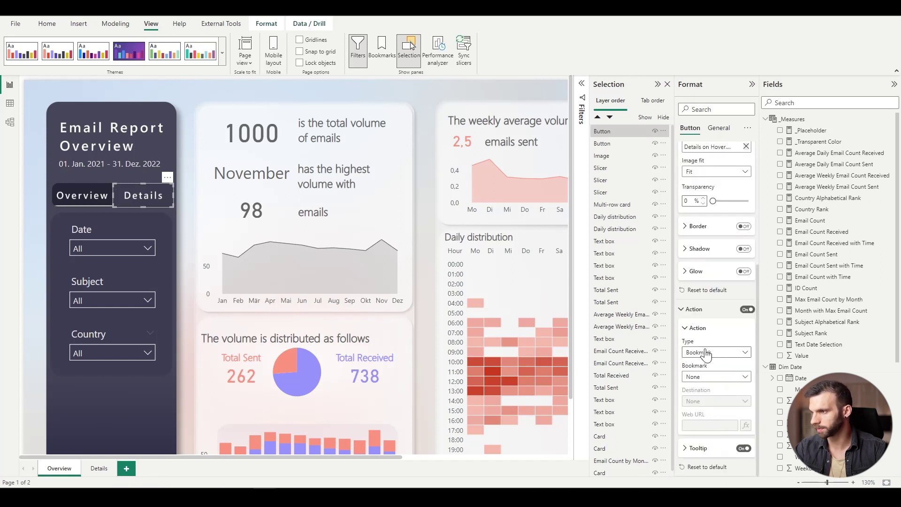
click(707, 352)
click(704, 376)
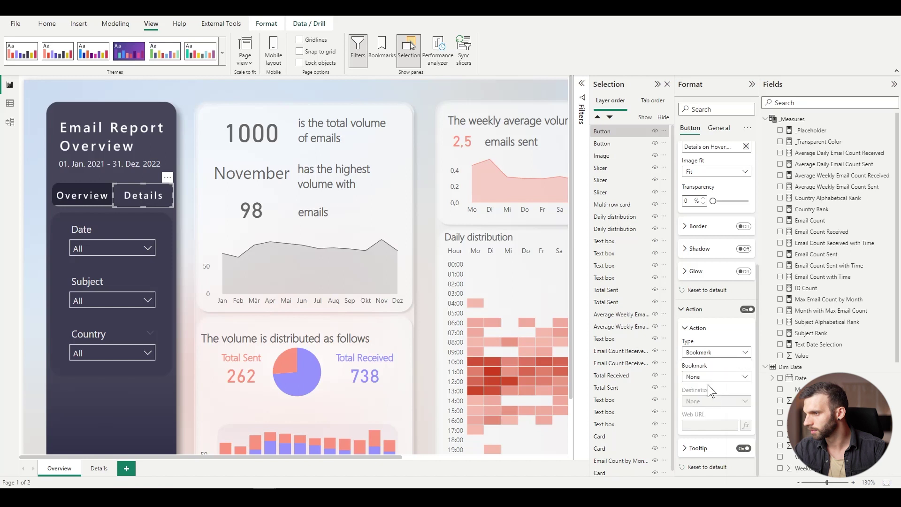
click(709, 412)
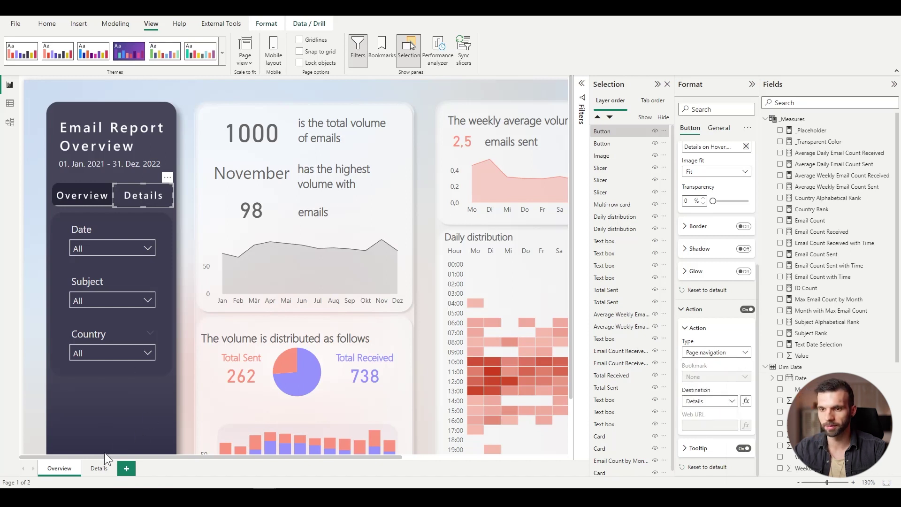
- On the Details page, enable the Overview button's action as Page navigation with Overview as destination
click(93, 469)
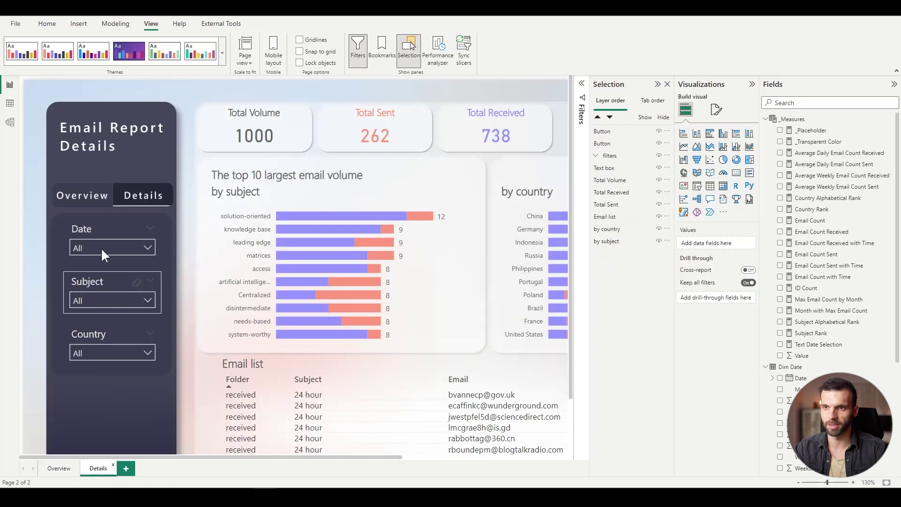
click(83, 189)
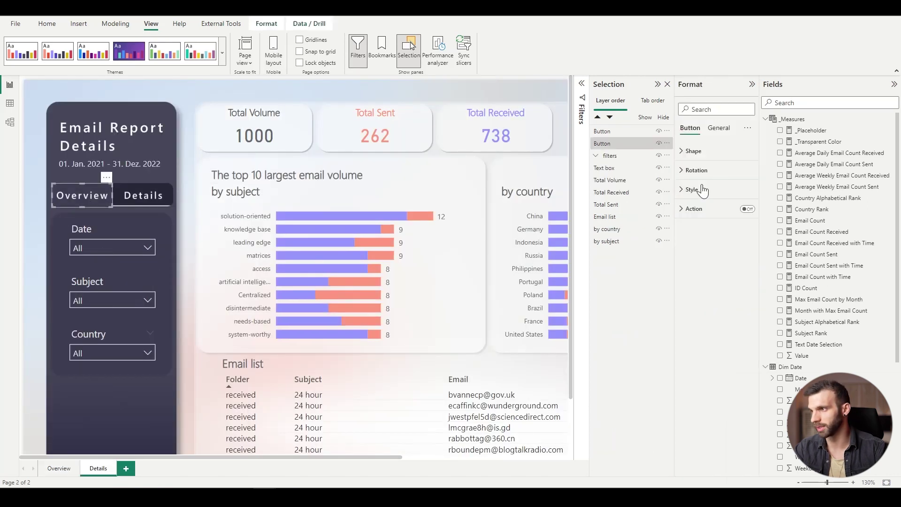
click(747, 210)
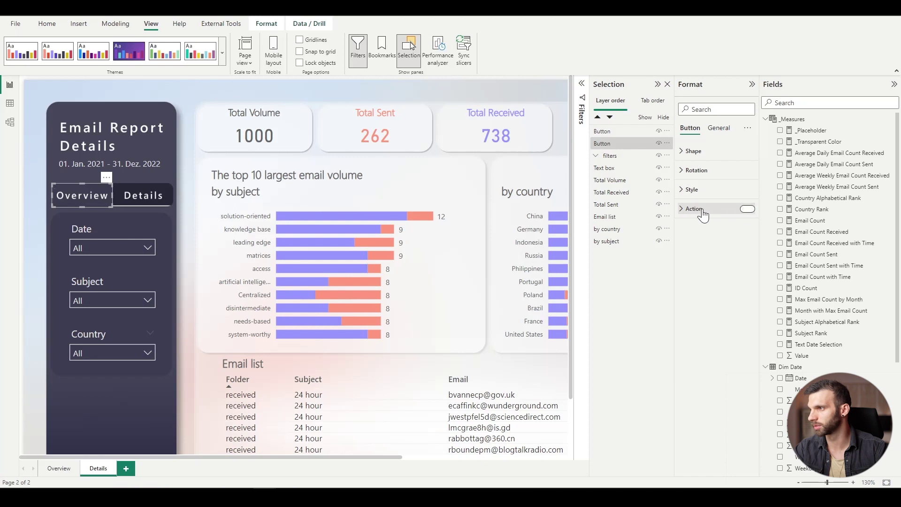
click(687, 210)
click(714, 252)
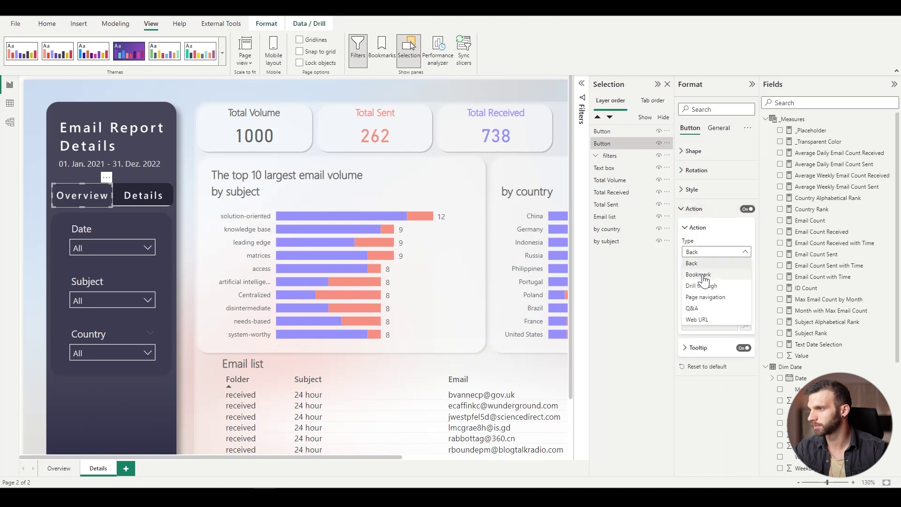
key(Escape)
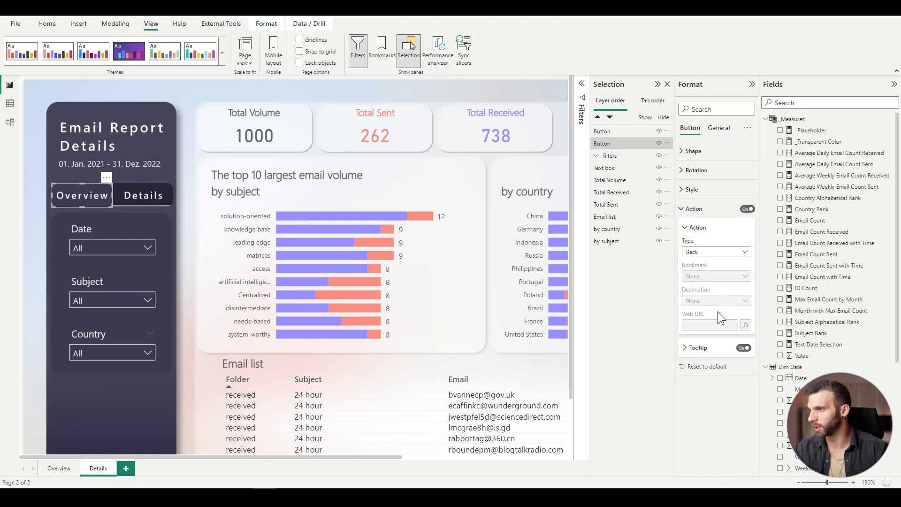
click(713, 304)
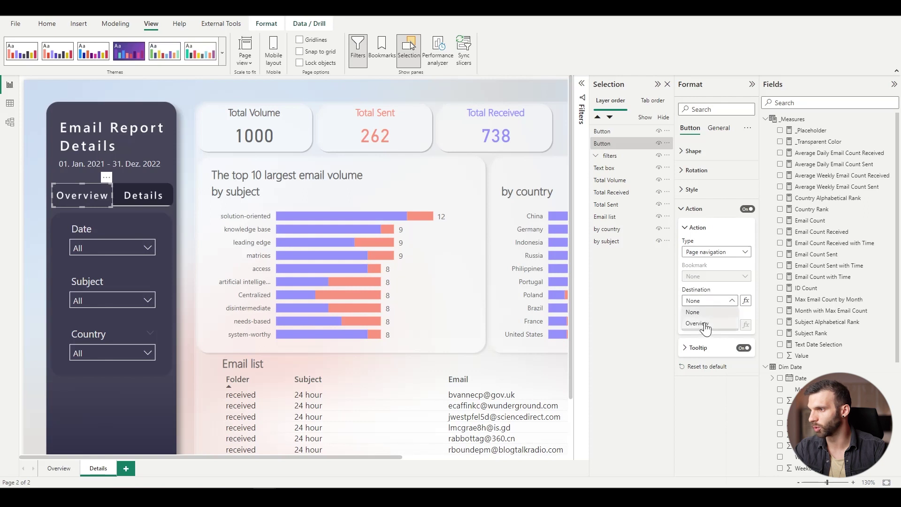
click(706, 324)
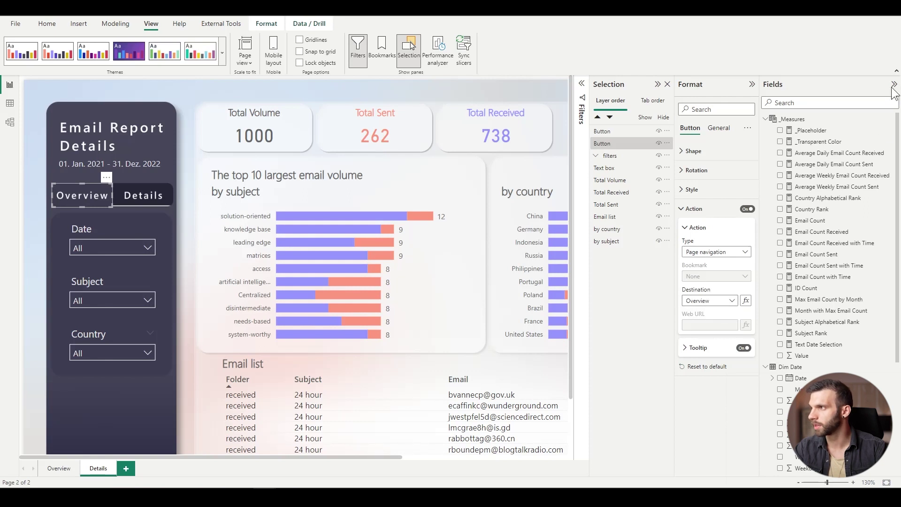
- Collapse the Fields, Format and Selection panes and deselect the Overview button
click(894, 84)
click(880, 85)
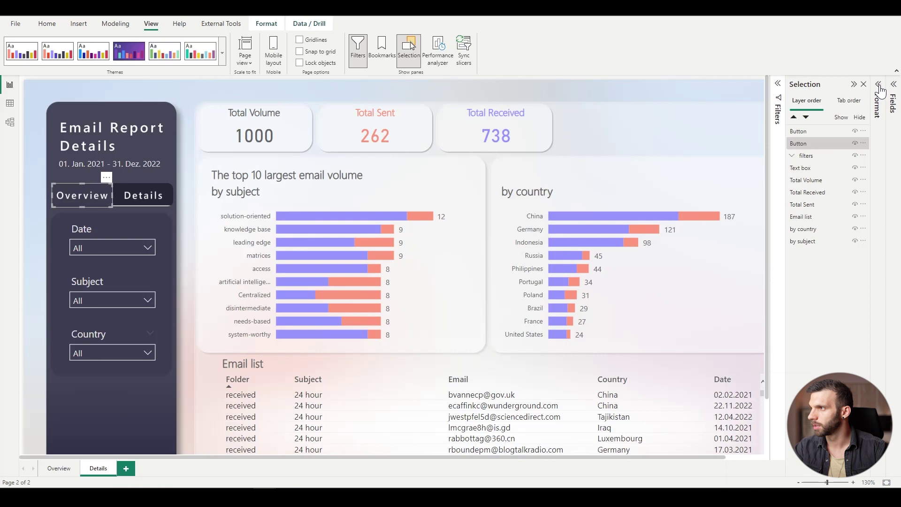
click(854, 85)
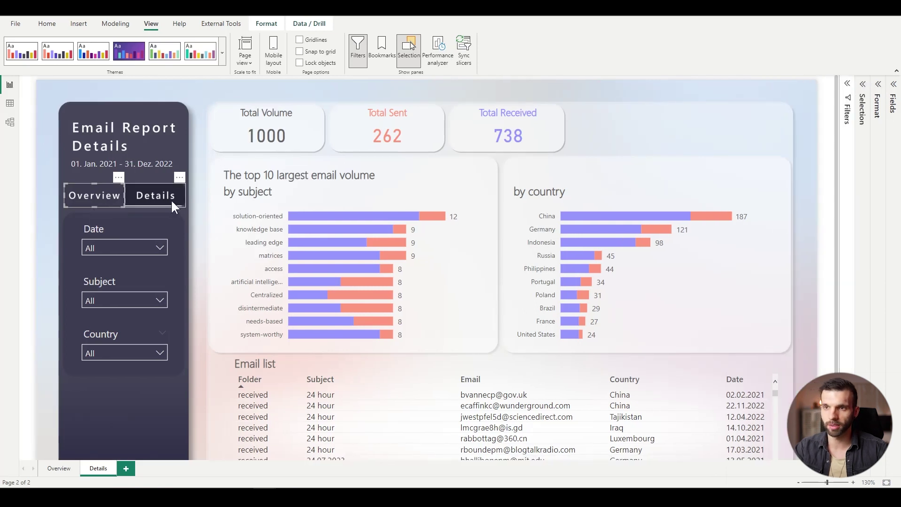
click(198, 204)
- Test the Details page's Date slicer by filtering to 2022, clear the selection and collapse the slicer
click(112, 248)
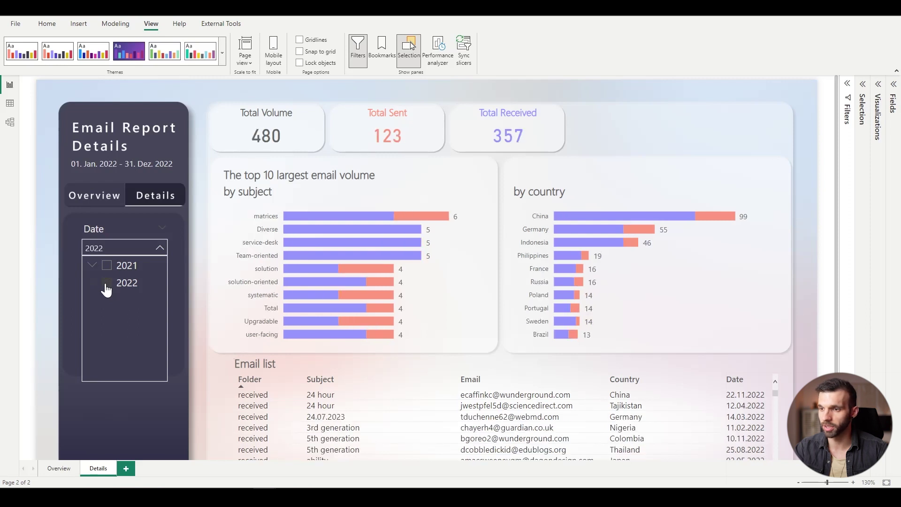
click(107, 284)
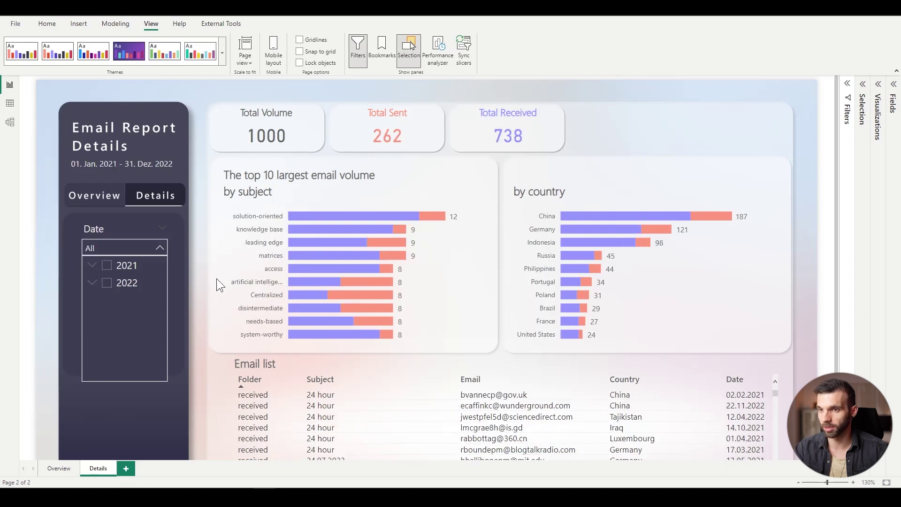
click(192, 278)
- Filter the Details page to Afghanistan, Albania, Argentina and Armenia with the Country slicer
click(108, 352)
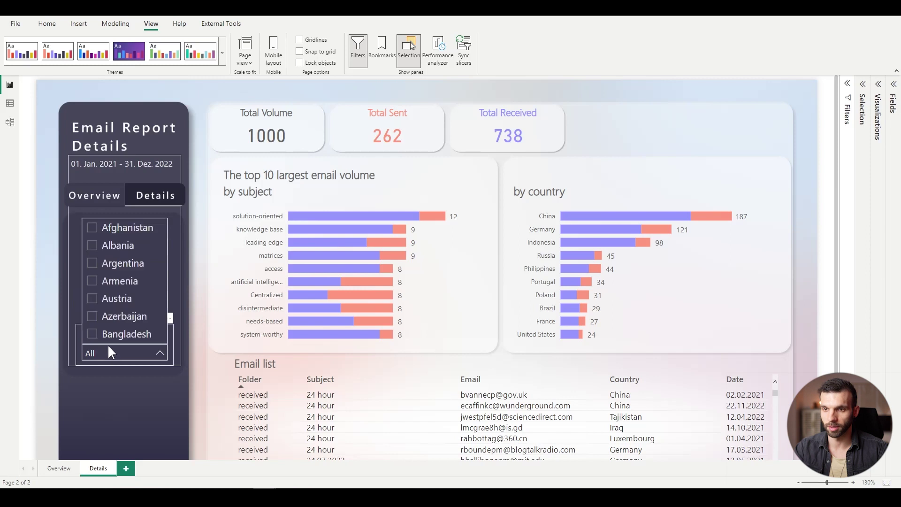
click(94, 282)
click(92, 263)
click(99, 242)
click(93, 228)
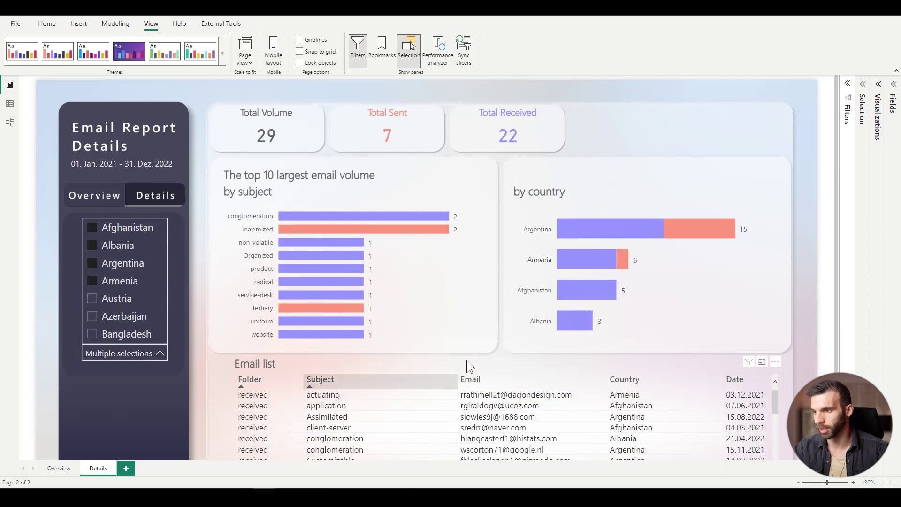
scroll(447, 336, down, 2)
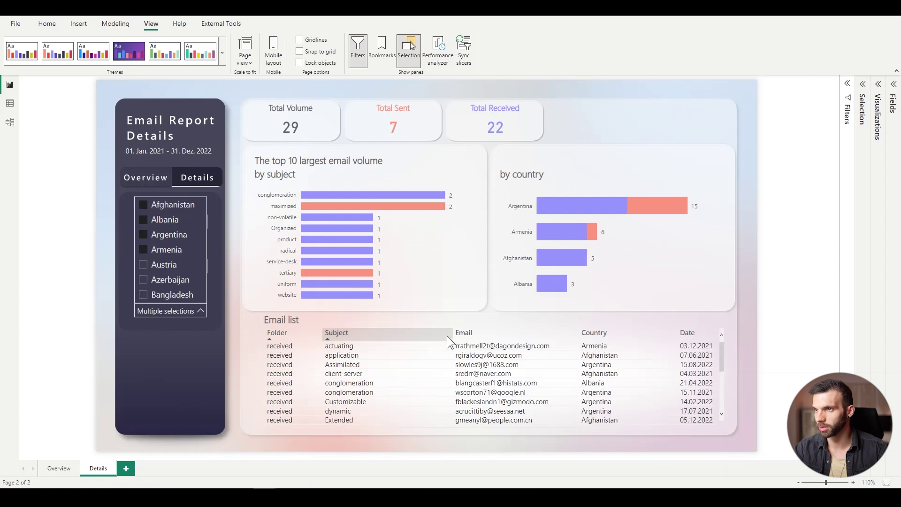
- Reduce the Country slicer to Armenia alone, clear it back to All and collapse its list
click(141, 251)
click(144, 250)
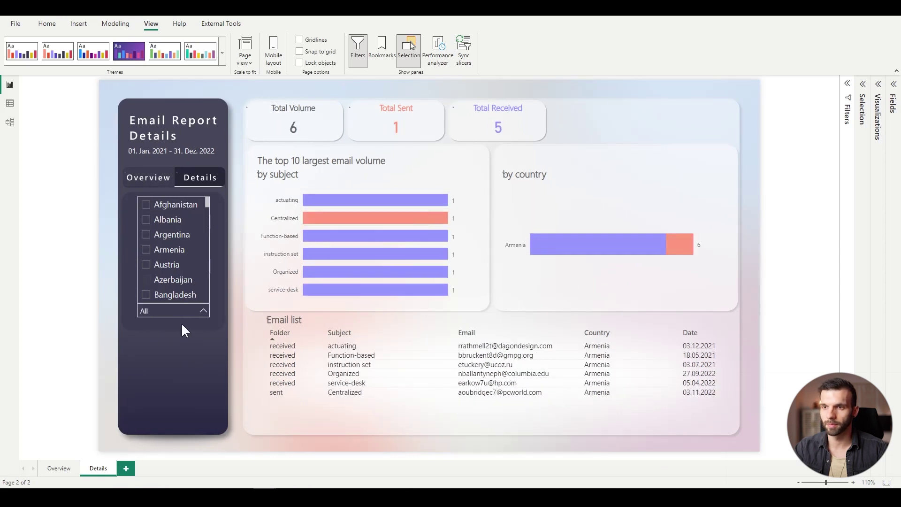
click(203, 310)
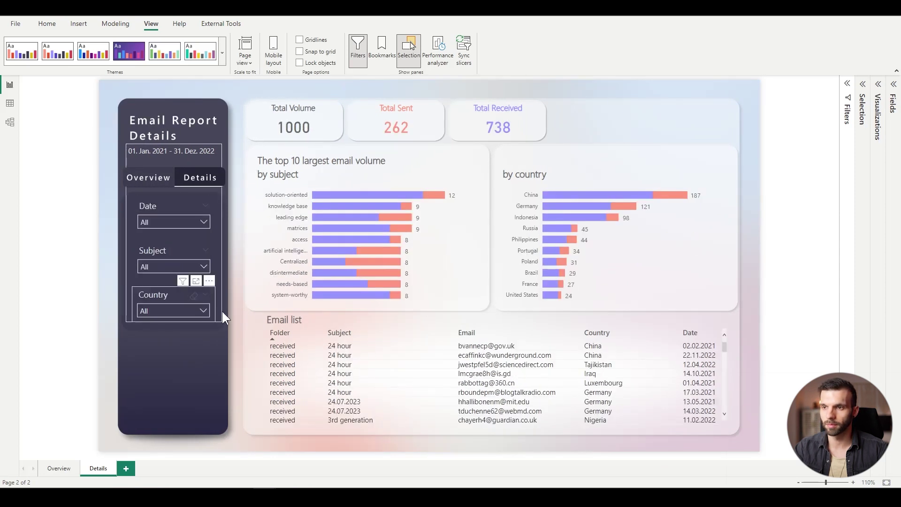
- Follow the Overview button to the Overview page and filter its Date slicer to 2022
ctrl+click(151, 184)
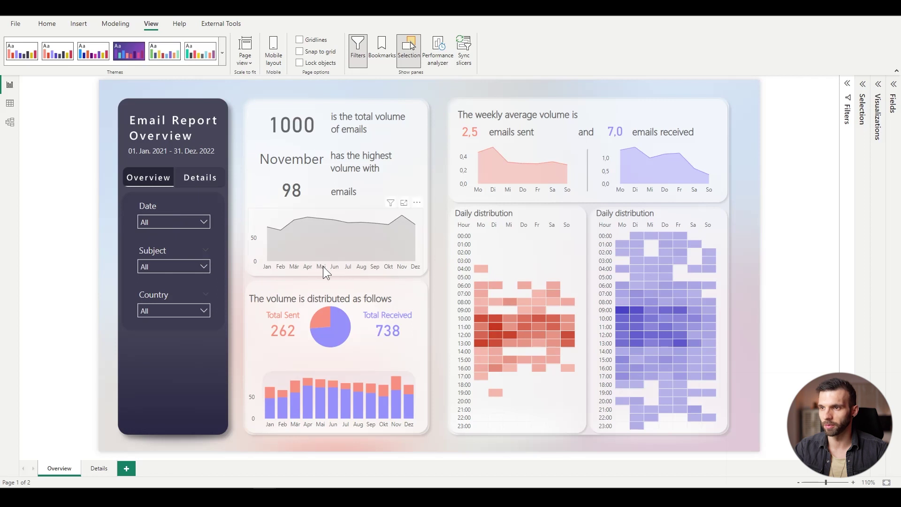
click(153, 223)
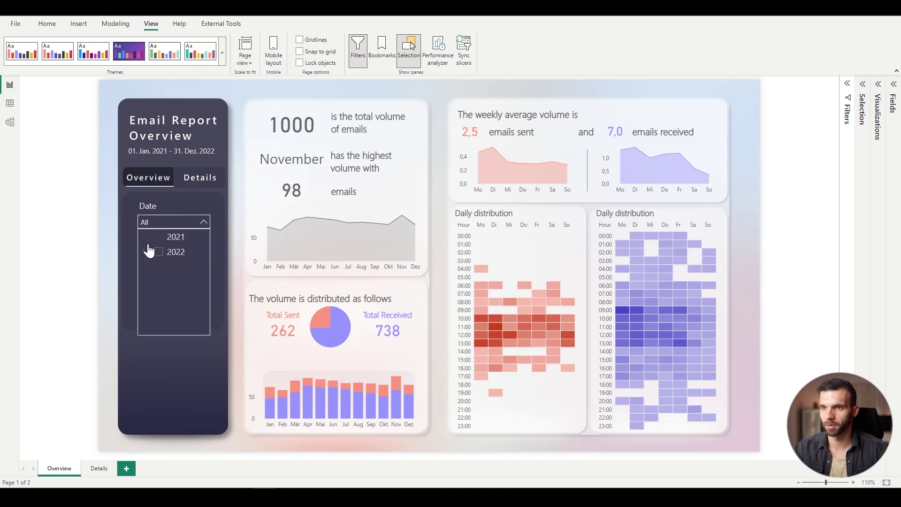
click(159, 237)
click(160, 253)
click(87, 253)
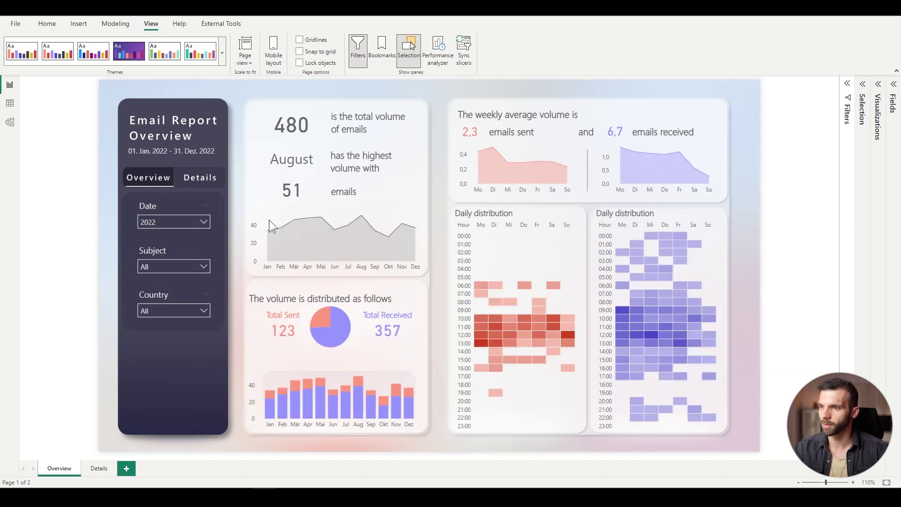
- Test cross-filtering by September from the monthly volume area chart and clear the selection
click(375, 265)
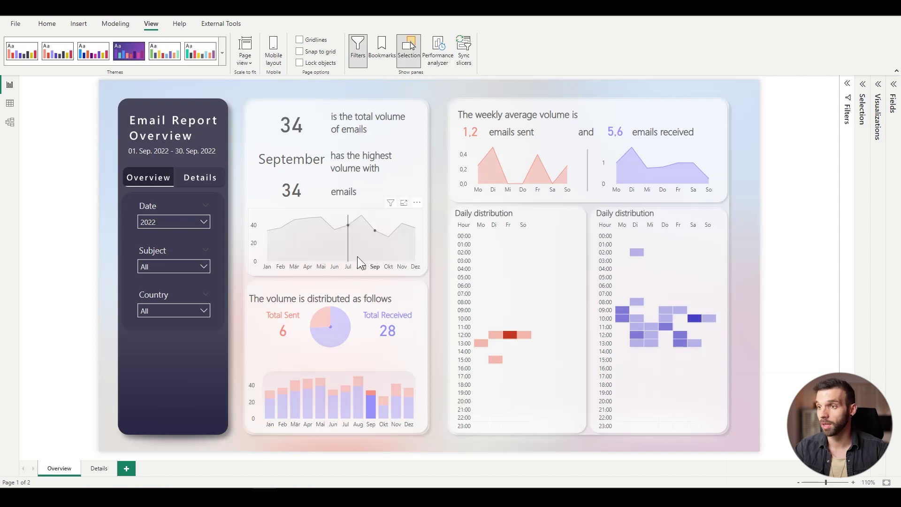
click(374, 266)
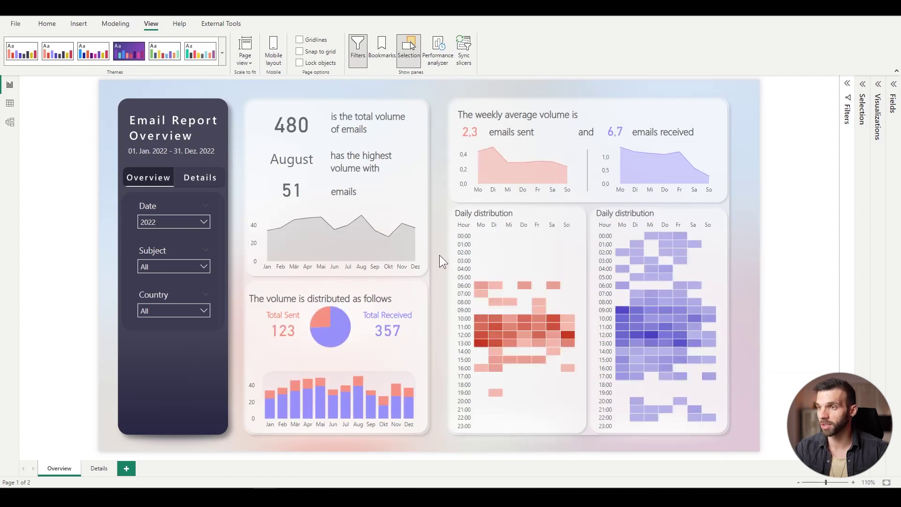
- Test the page navigation by following the Details button and the Overview button back
click(191, 181)
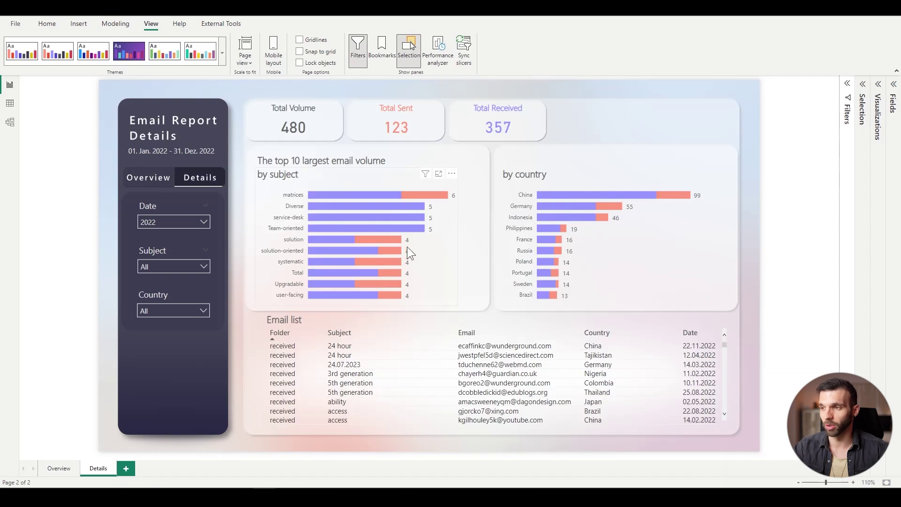
ctrl+click(149, 182)
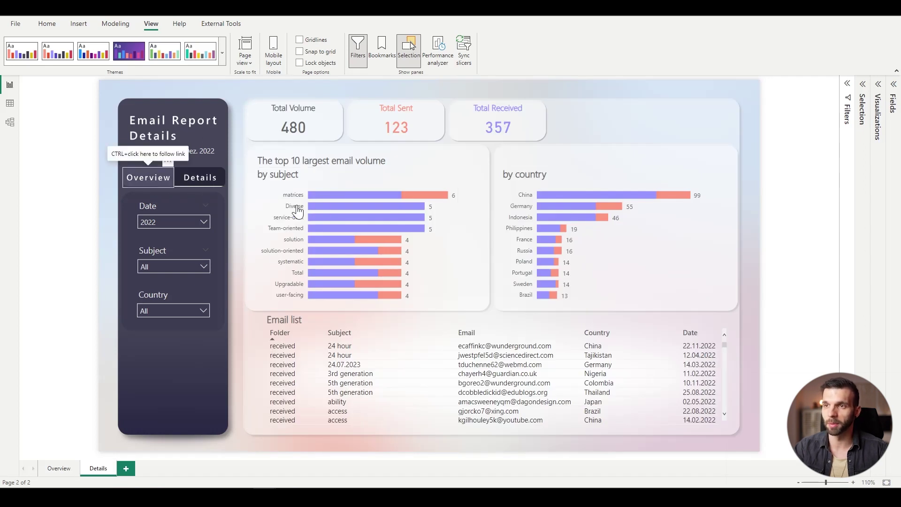